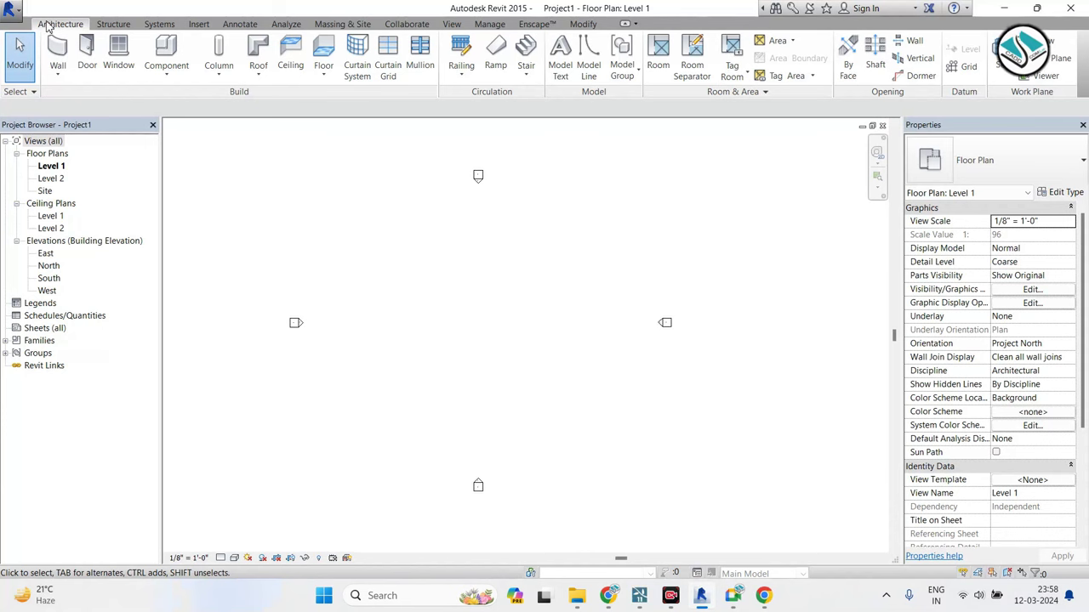
Draw a rectangular outline of walls on Level 1 with the Rectangle wall option.
click(58, 53)
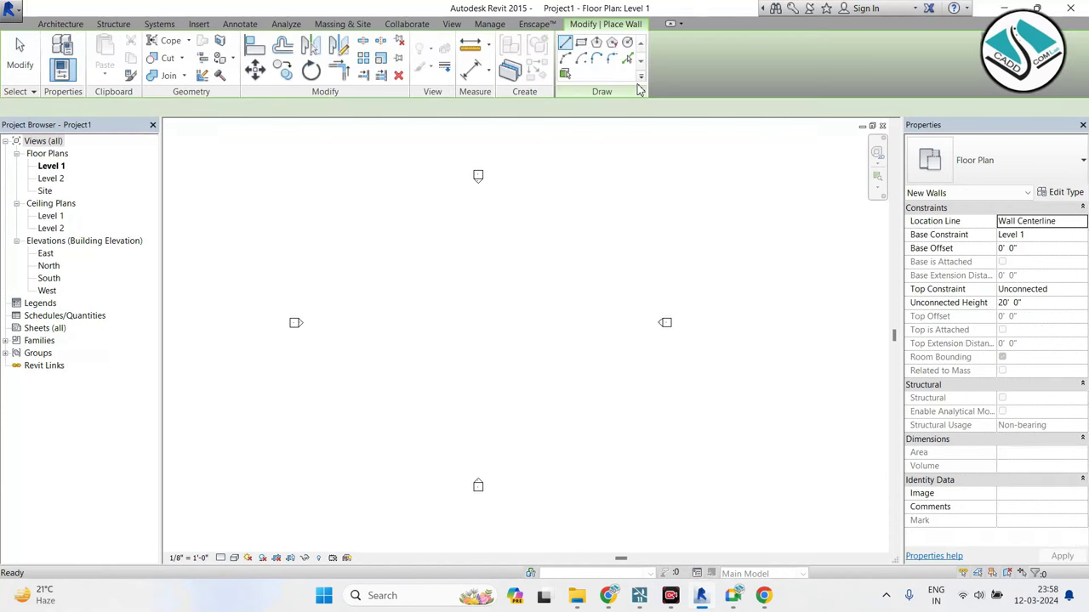
click(581, 42)
scroll(468, 264, up, 2)
click(453, 260)
scroll(521, 308, up, 2)
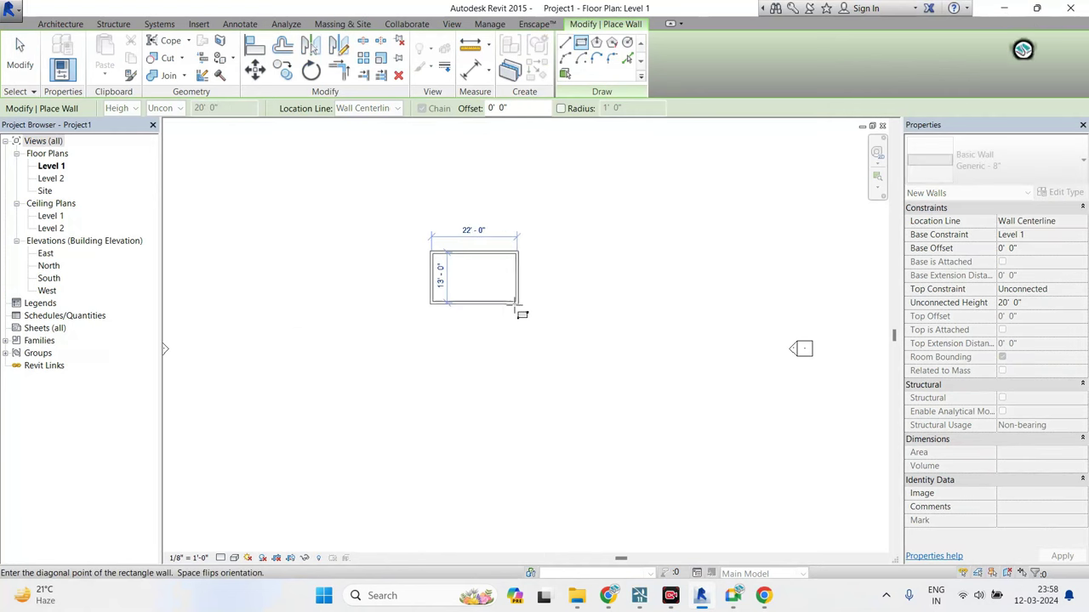
click(570, 335)
scroll(528, 318, up, 1)
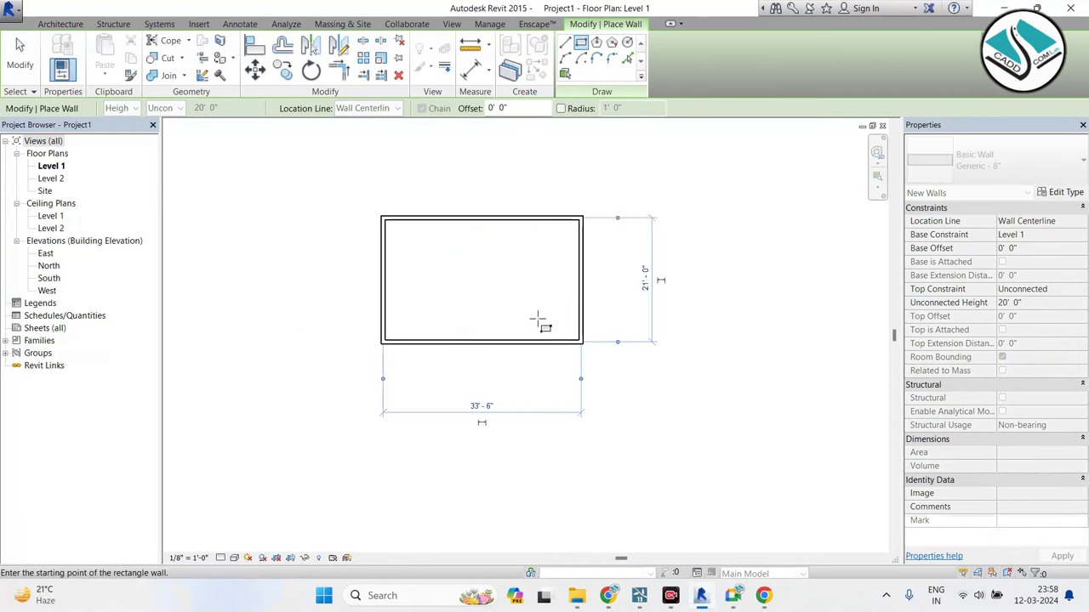
key(Escape)
key(Escape)
Split the bottom wall and draw Line walls around the notch to form the L-shape.
click(554, 340)
key(r)
key(s)
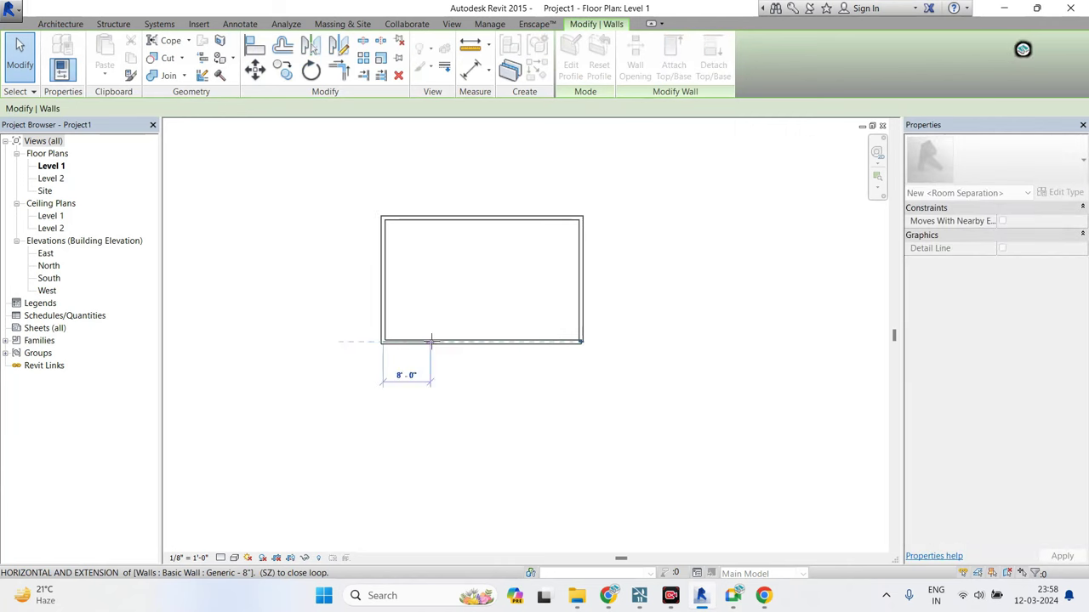
scroll(480, 351, up, 2)
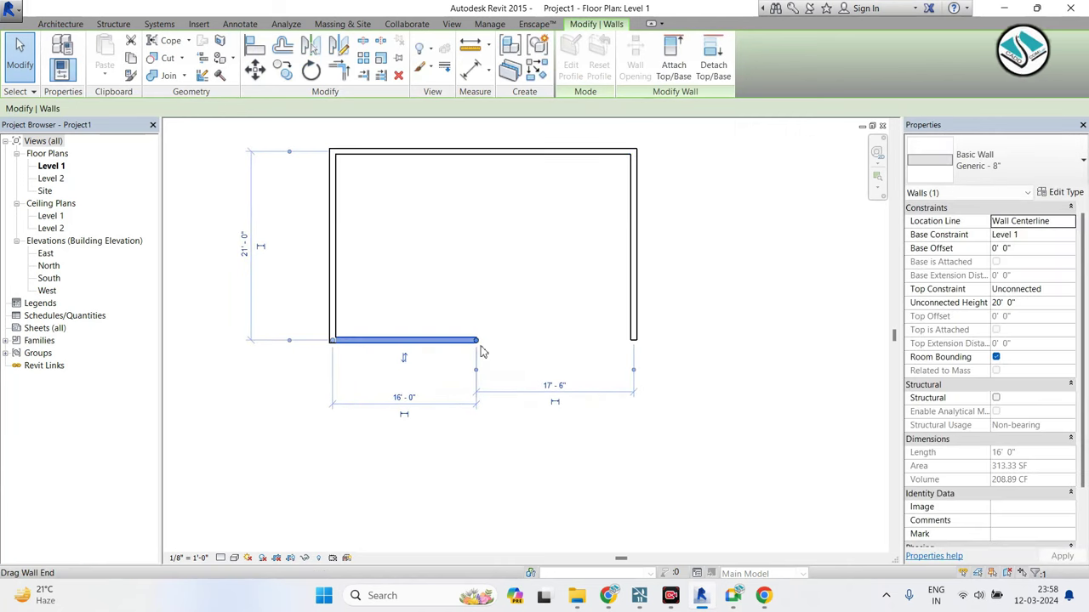
click(48, 23)
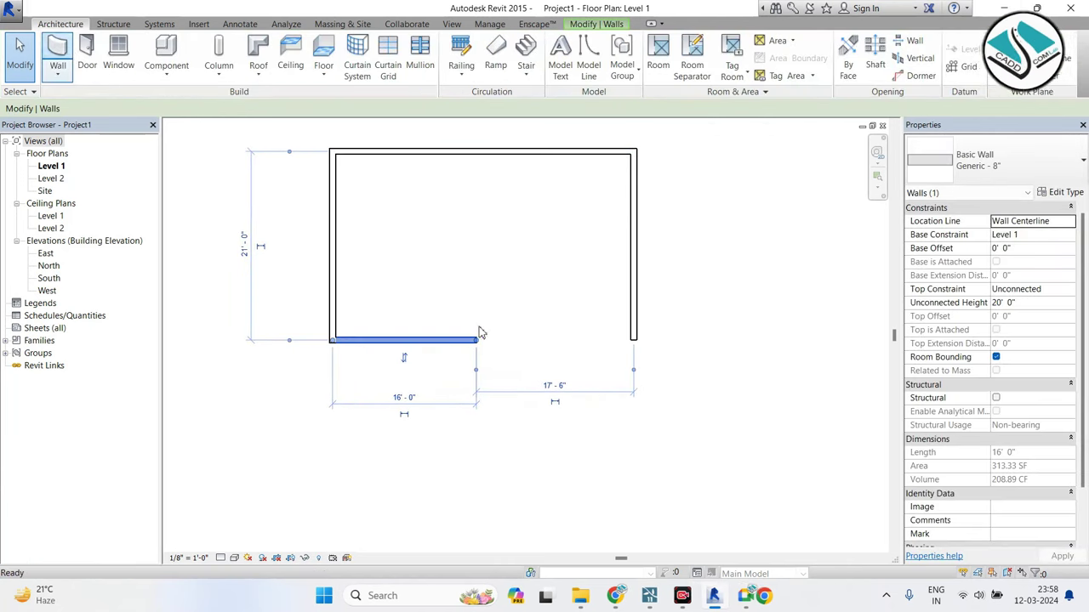
click(53, 51)
click(475, 340)
click(479, 389)
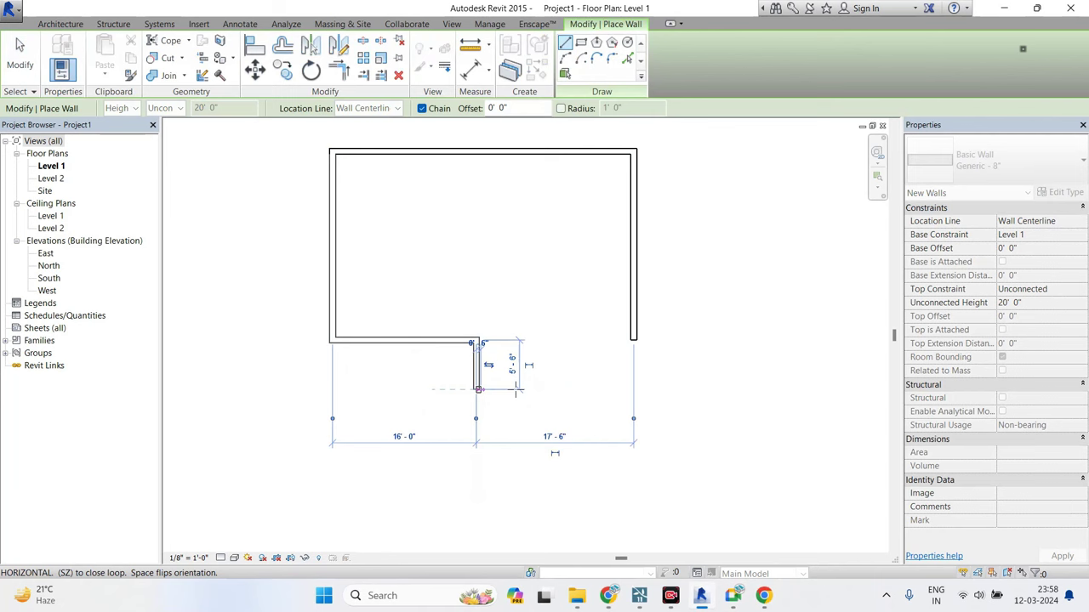
click(633, 390)
click(633, 342)
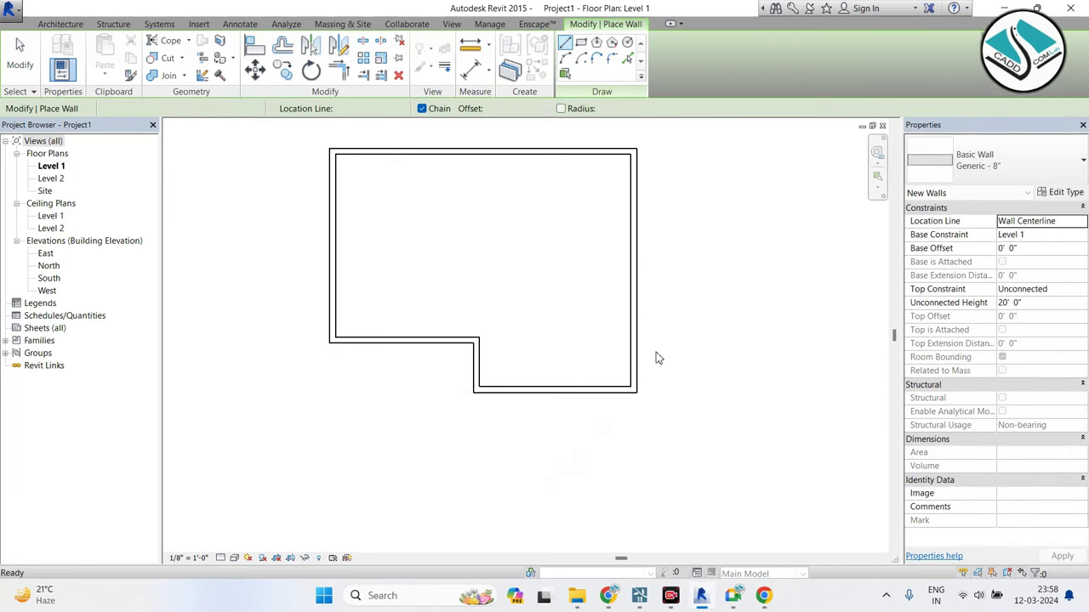
key(Escape)
Move the new bottom wall down and set all six walls to 10' 0" Unconnected Height.
click(522, 390)
drag(547, 391, 547, 416)
click(569, 241)
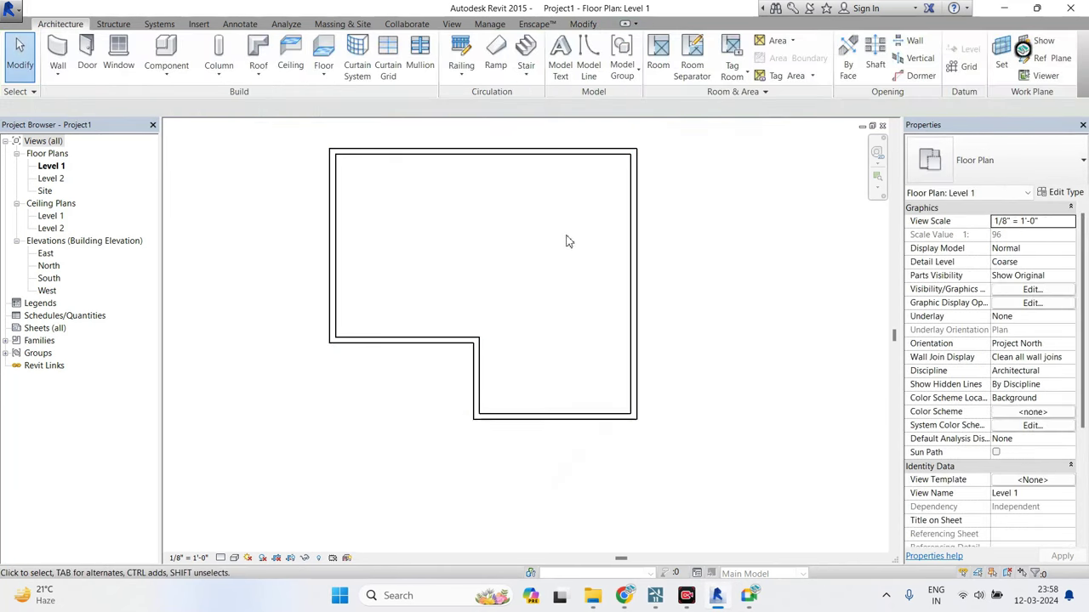
scroll(569, 242, down, 1)
drag(639, 147, 447, 378)
drag(785, 377, 922, 326)
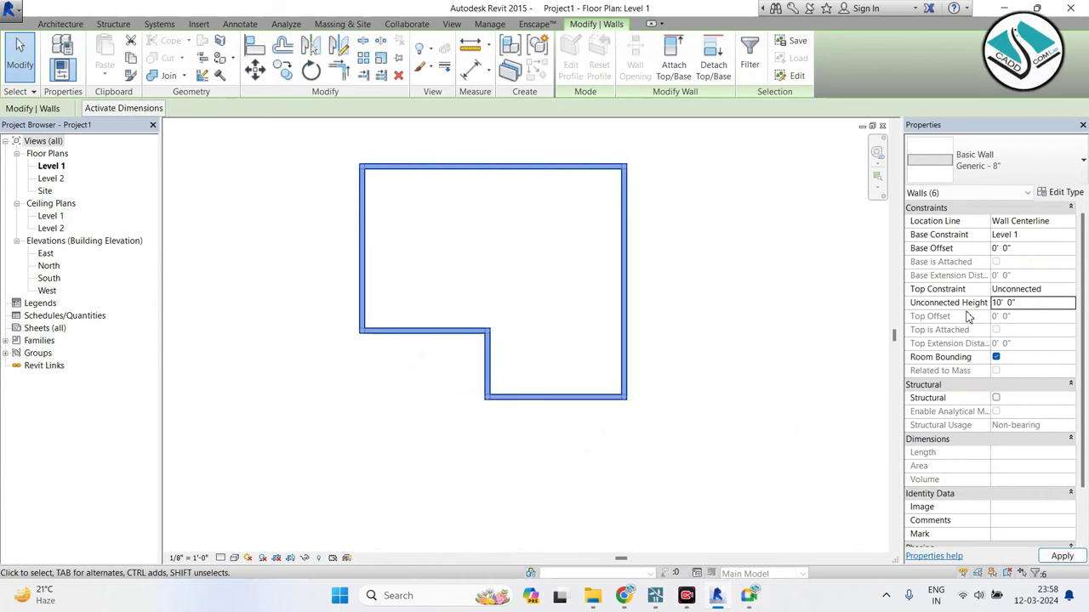
click(806, 295)
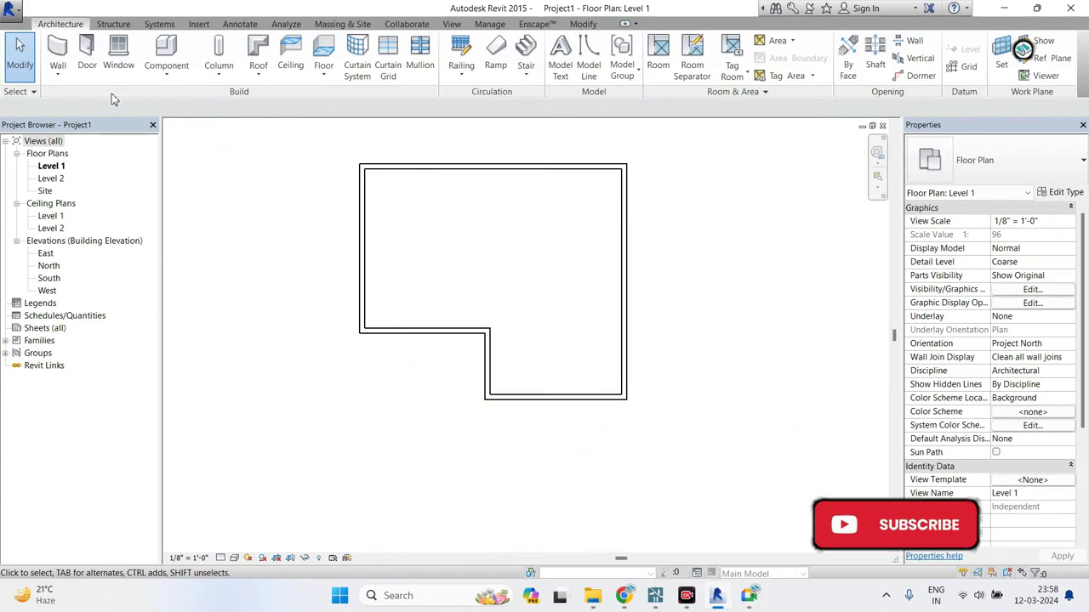
Place doors in the Level 1 walls, including the inner horizontal wall.
click(86, 53)
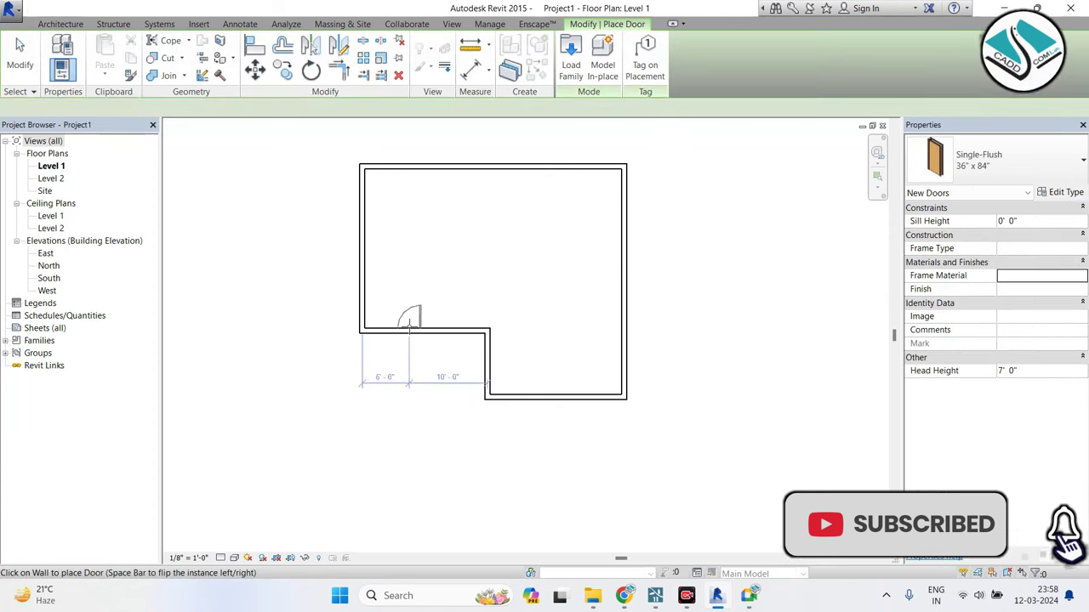
scroll(375, 324, up, 1)
click(383, 325)
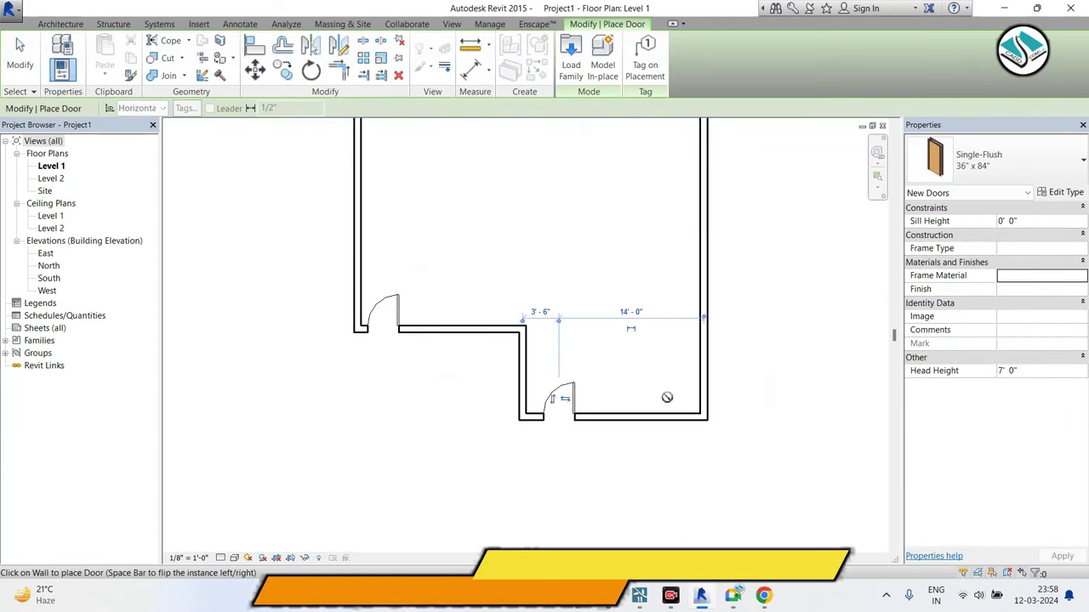
key(Escape)
key(Escape)
Duplicate the window type as 36" x 48" 2 at 5' high, 6' wide, and place it in the bottom wall.
click(121, 64)
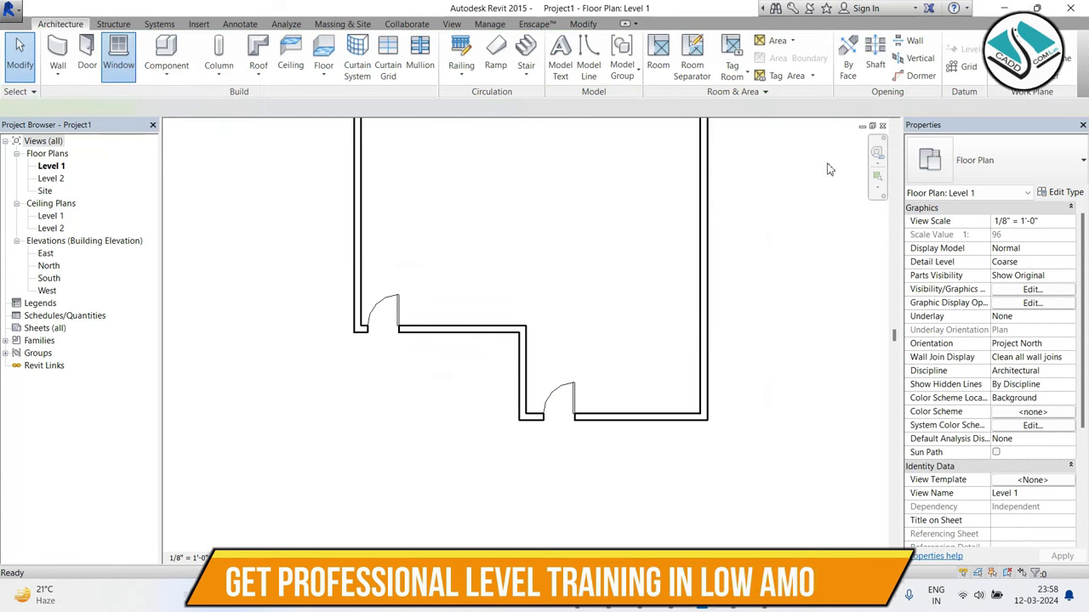
click(1069, 194)
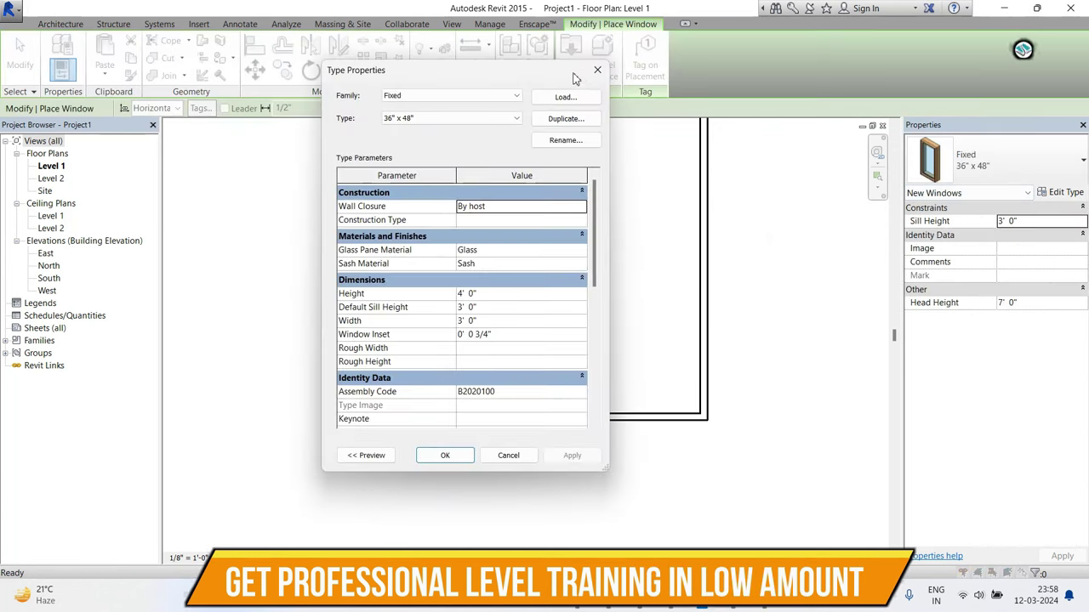
click(575, 118)
click(466, 299)
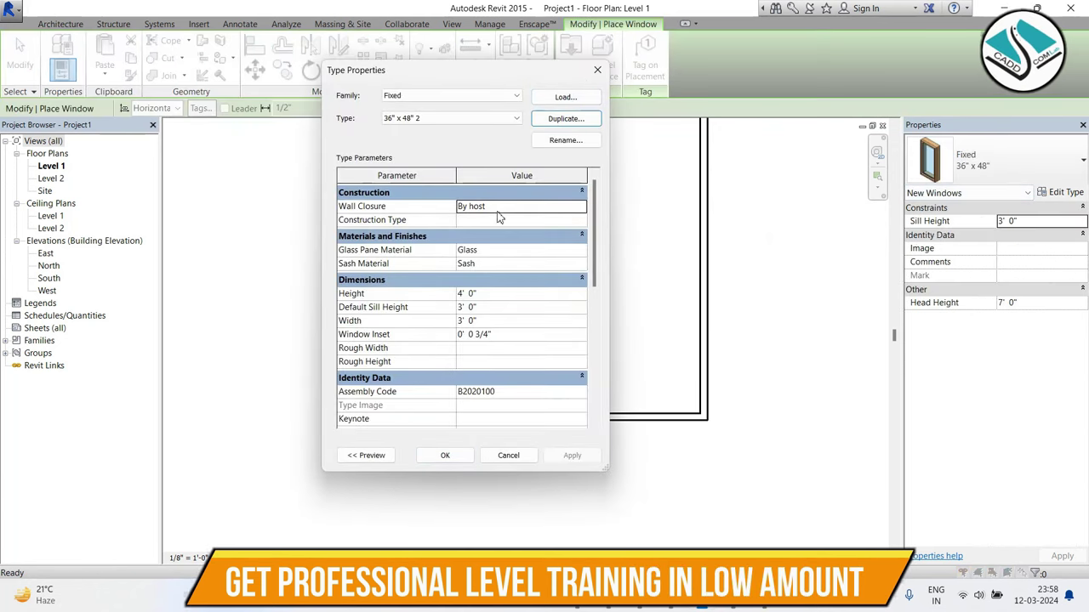
text(5)
click(451, 321)
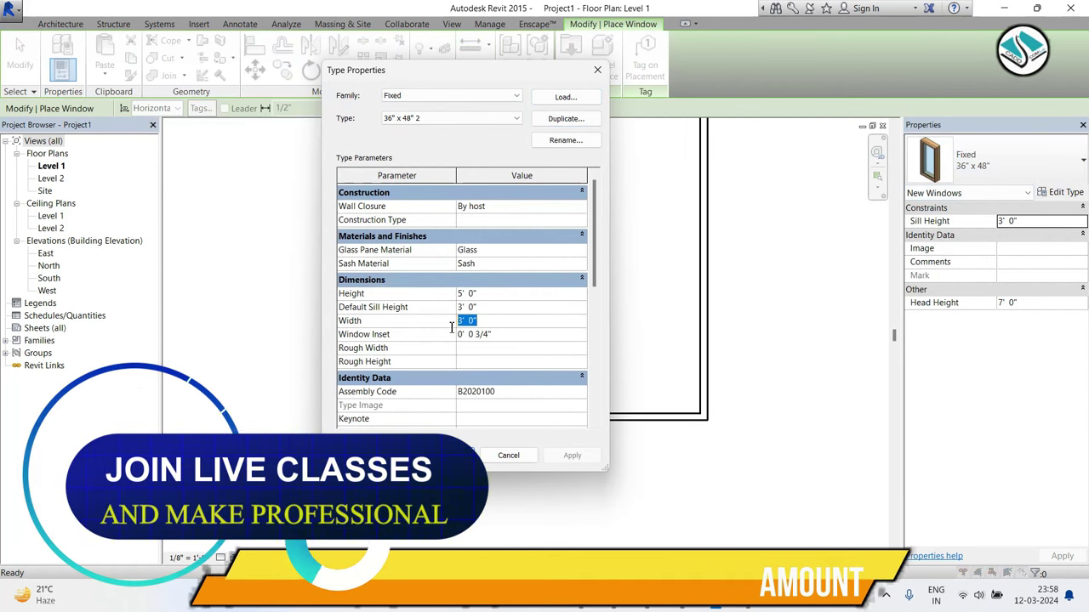
text(6)
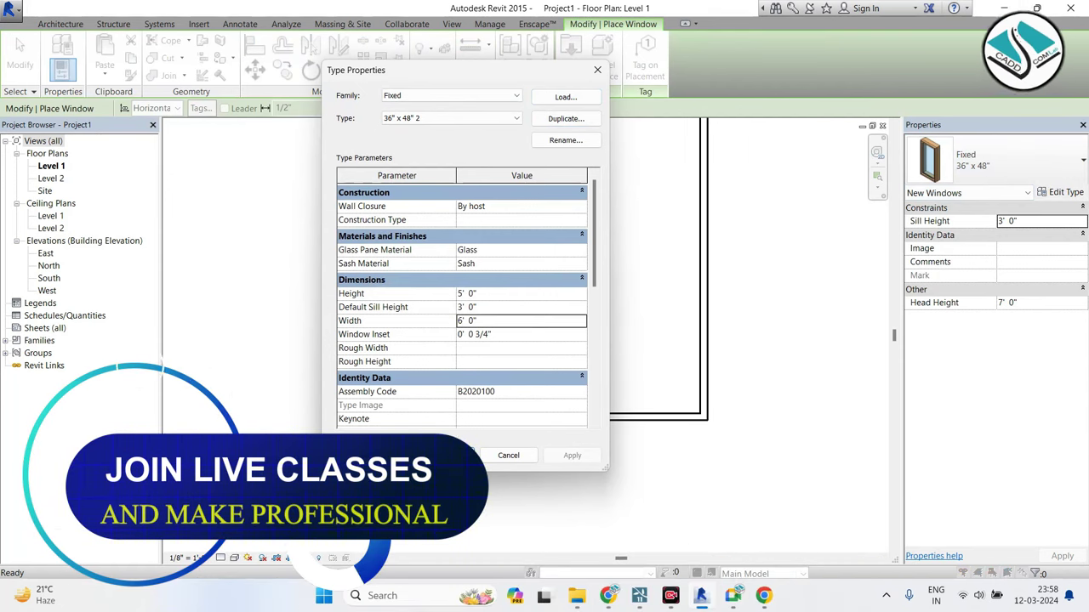
key(Return)
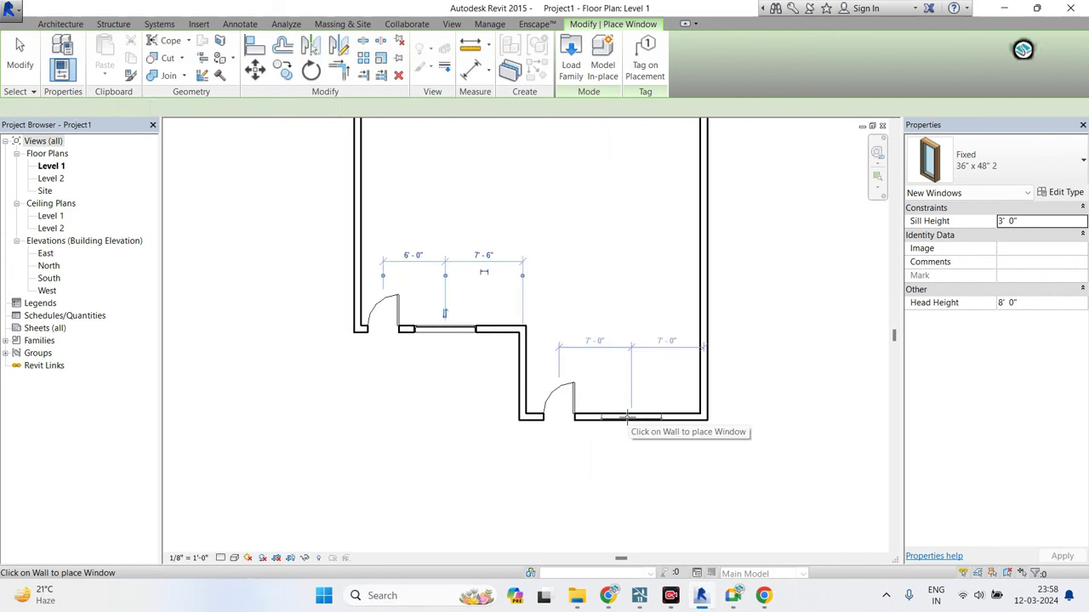
click(621, 417)
key(Escape)
key(Escape)
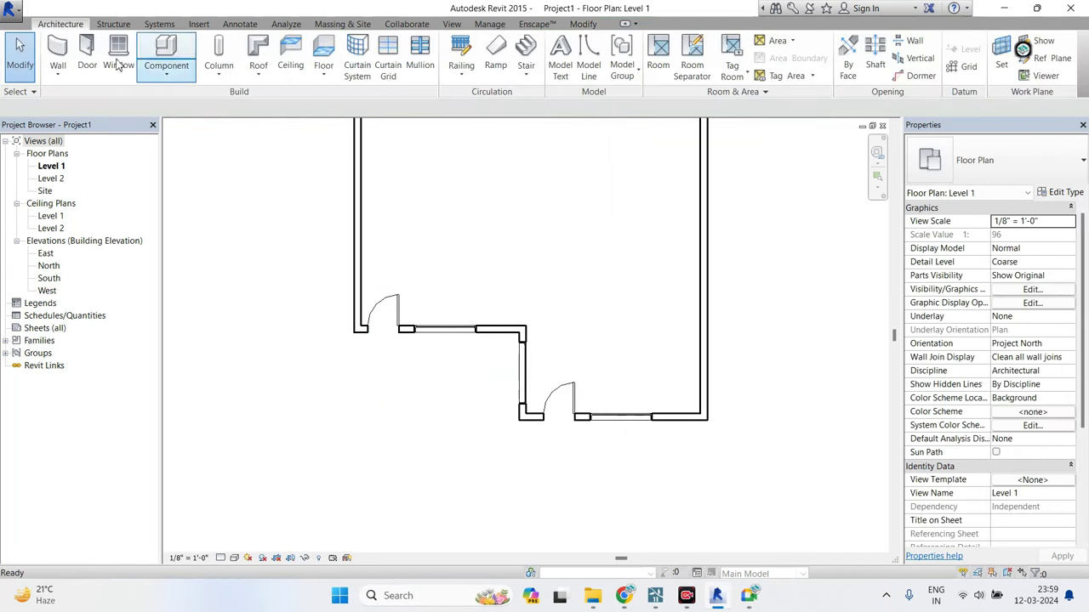
Draw an 8' 6" wall straight down from the left outer corner and make it 6' 0" high.
click(57, 53)
click(357, 330)
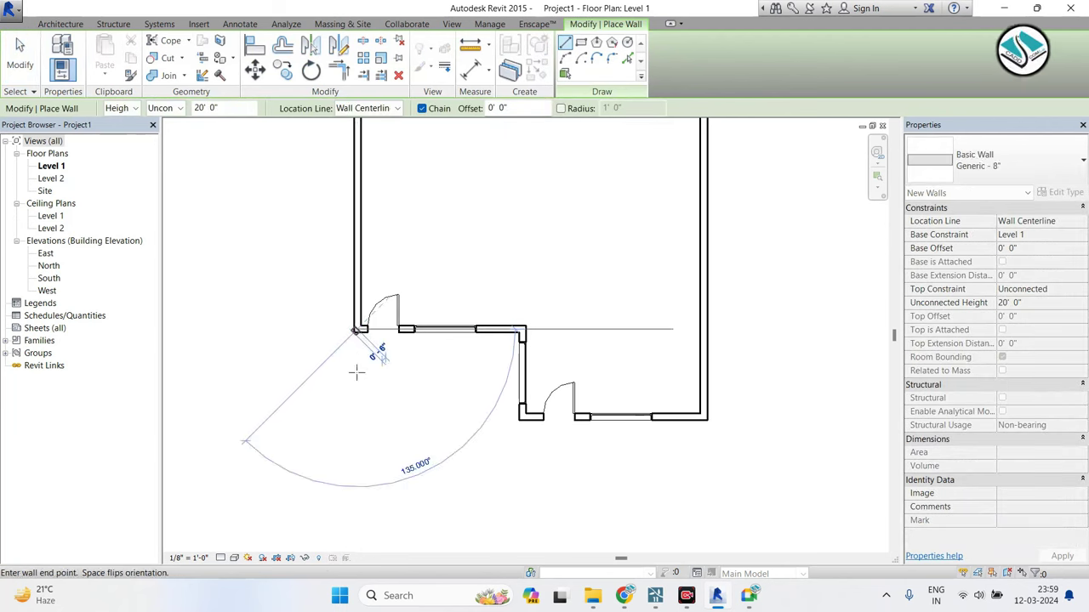
click(357, 419)
key(Escape)
key(Escape)
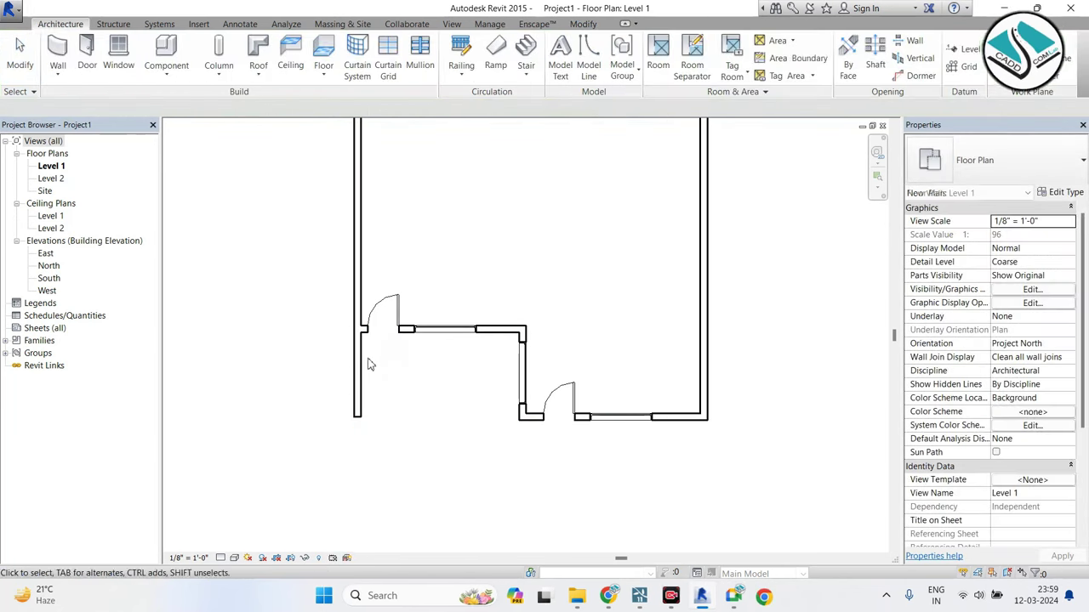
click(359, 357)
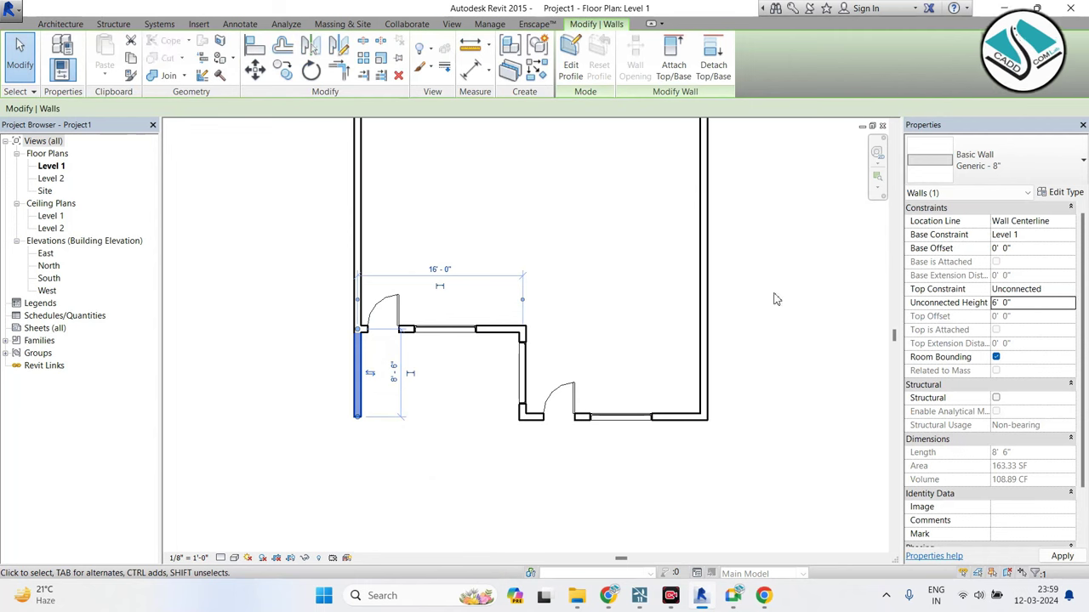
click(549, 258)
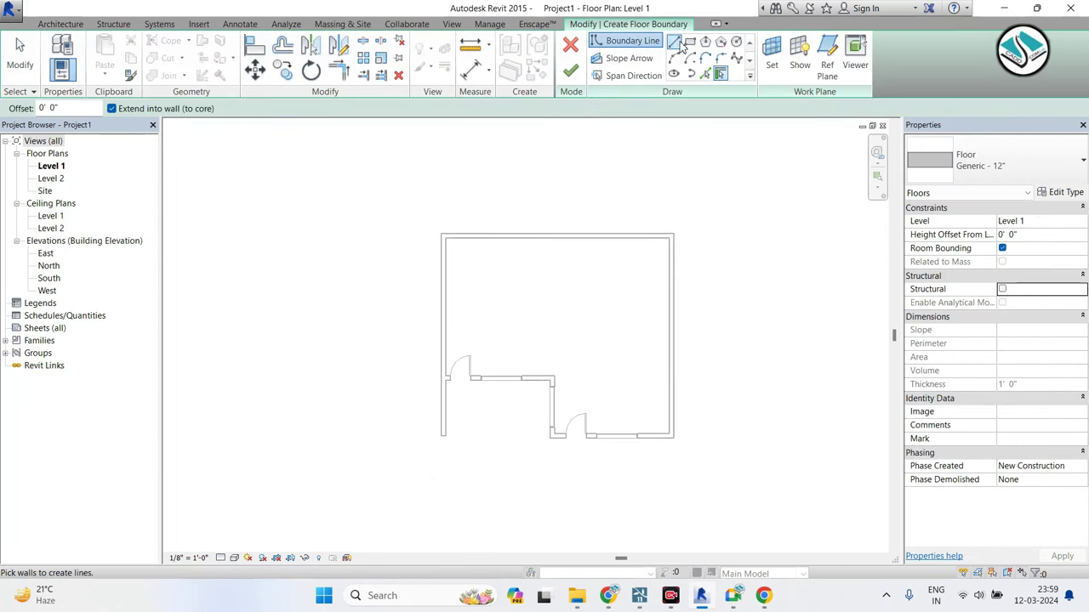
Sketch a closed rectangular floor boundary with Line around the outer walls.
click(674, 41)
scroll(462, 233, up, 2)
scroll(414, 244, up, 2)
click(398, 247)
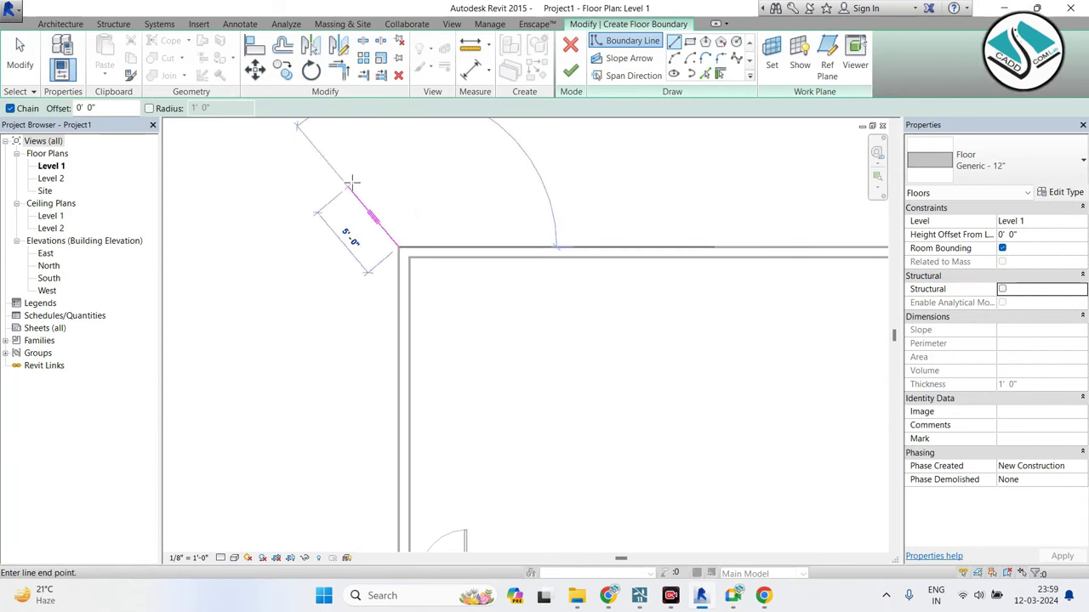
scroll(351, 182, down, 4)
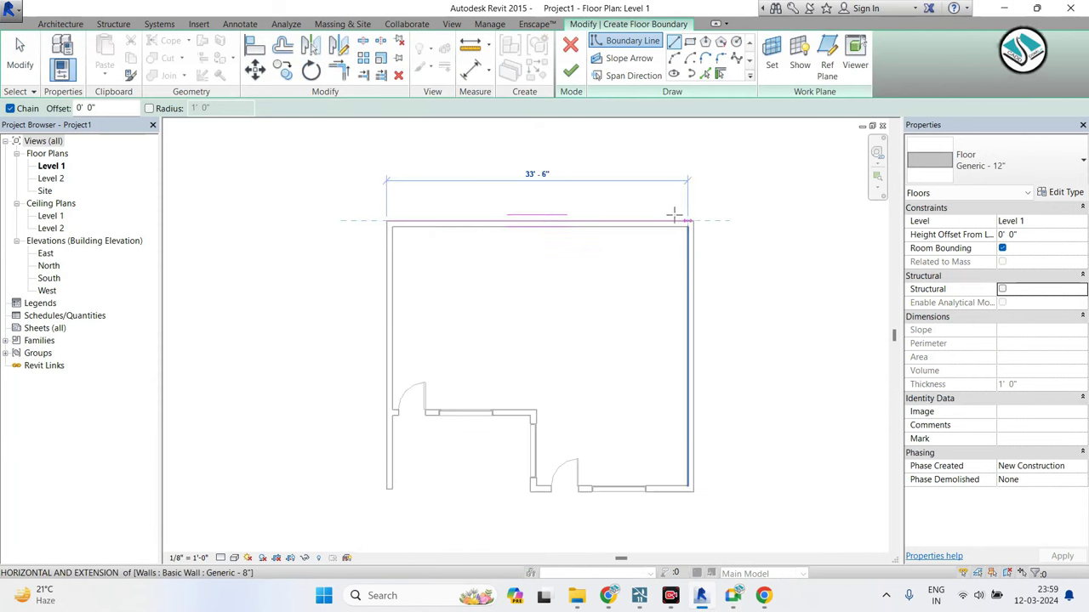
click(694, 492)
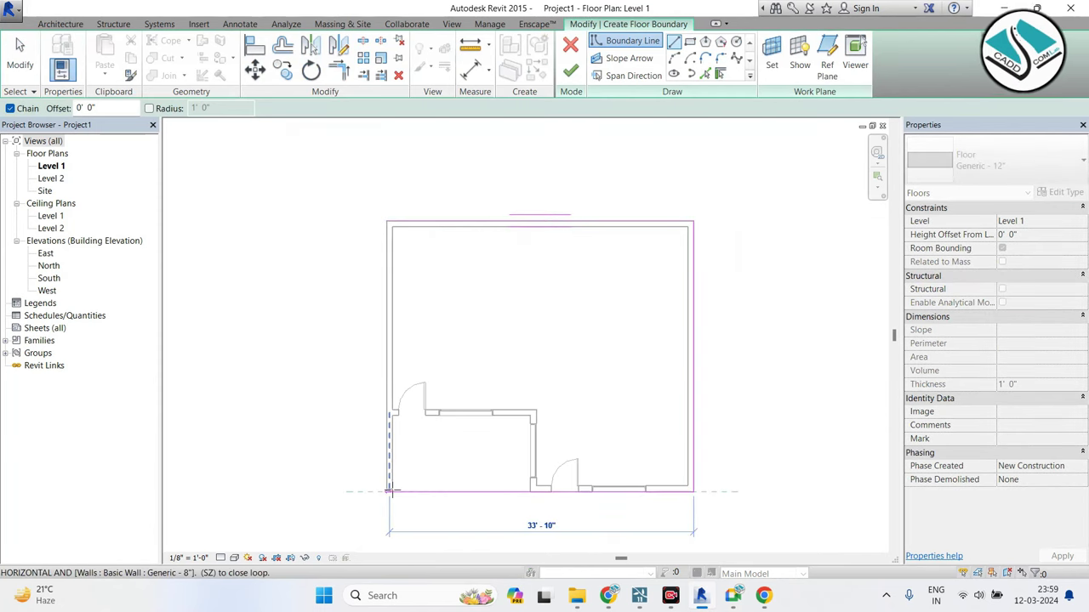
scroll(389, 492, up, 2)
click(387, 492)
scroll(387, 492, down, 2)
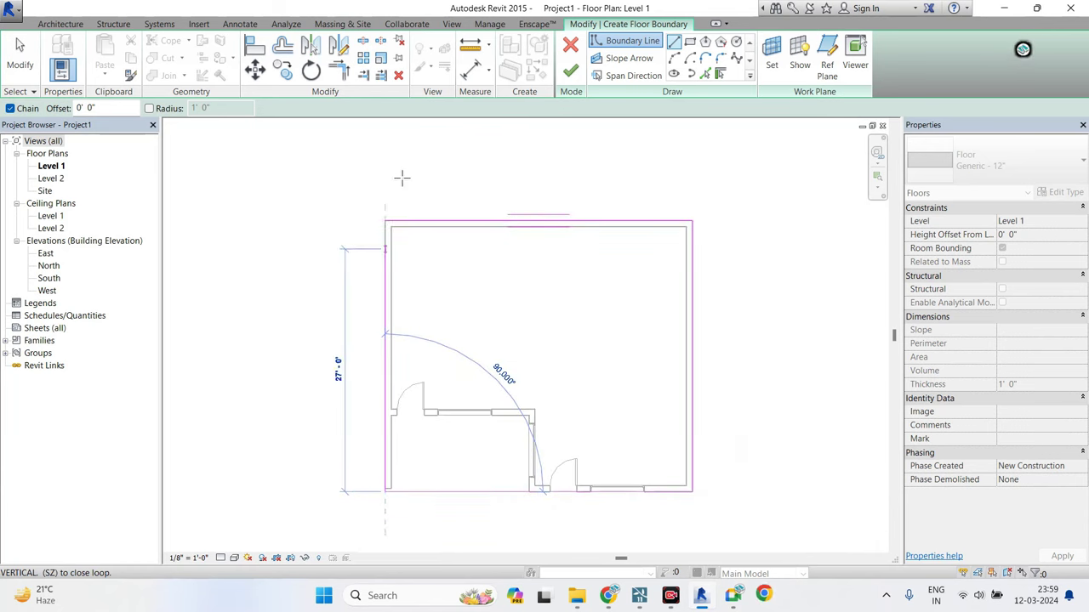
click(387, 221)
scroll(420, 486, up, 3)
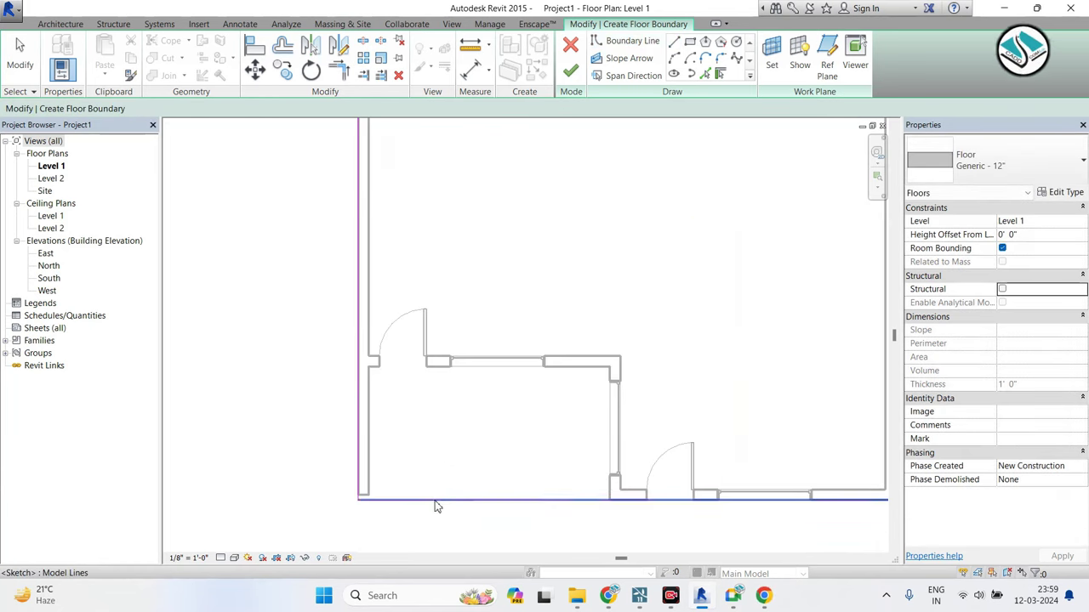
key(Escape)
Snap the bottom boundary line onto the wall face and finish the Level 1 floor.
click(433, 498)
drag(435, 502, 435, 500)
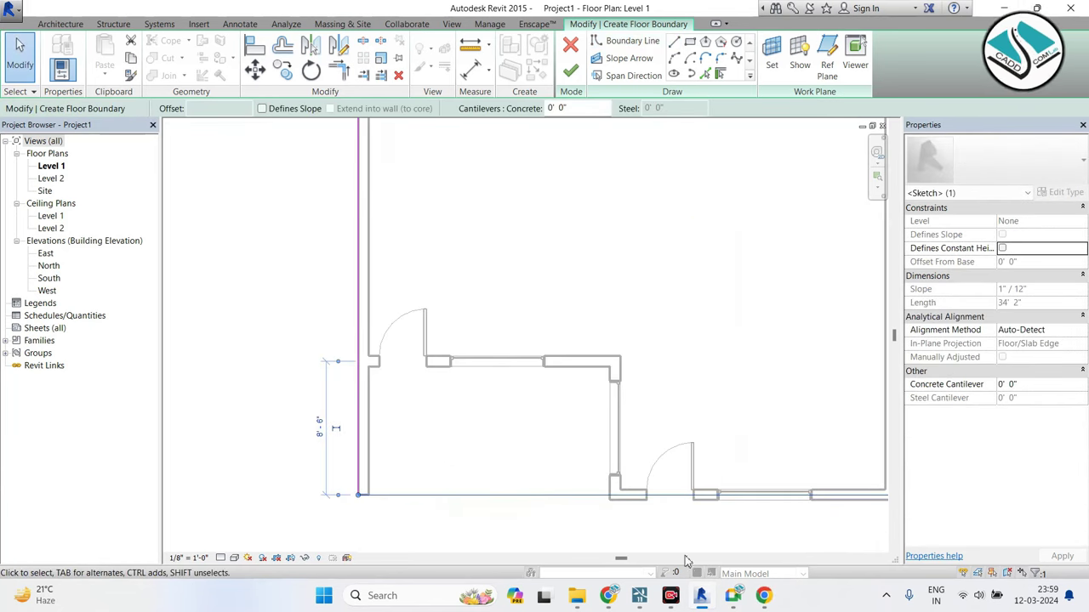
scroll(386, 181, down, 2)
click(570, 70)
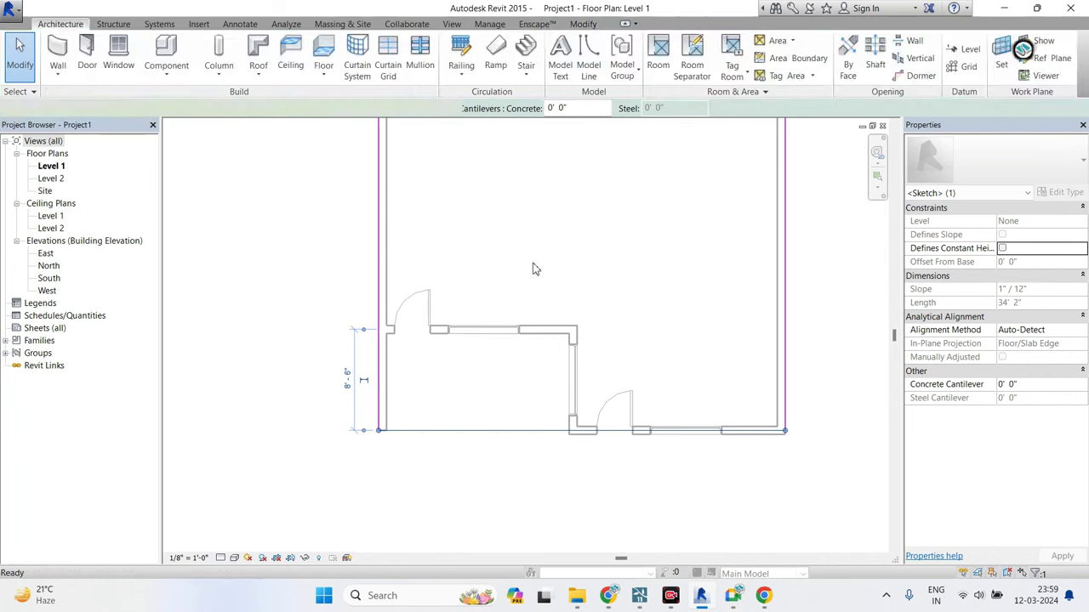
scroll(536, 273, down, 1)
key(Escape)
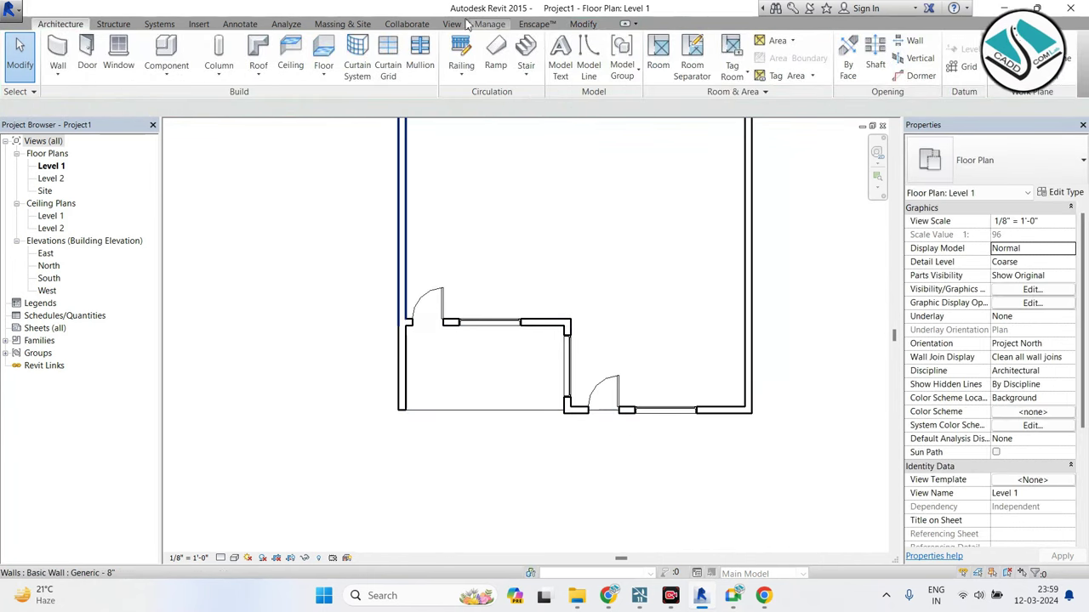
Switch to the 3D view and set the visual style to Shaded.
click(405, 49)
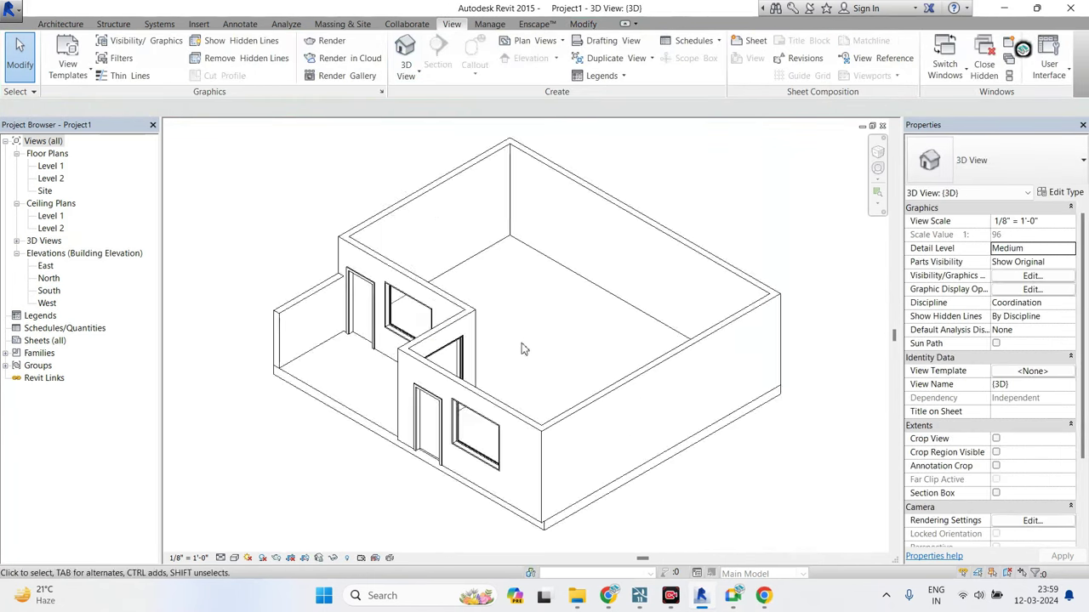
click(545, 391)
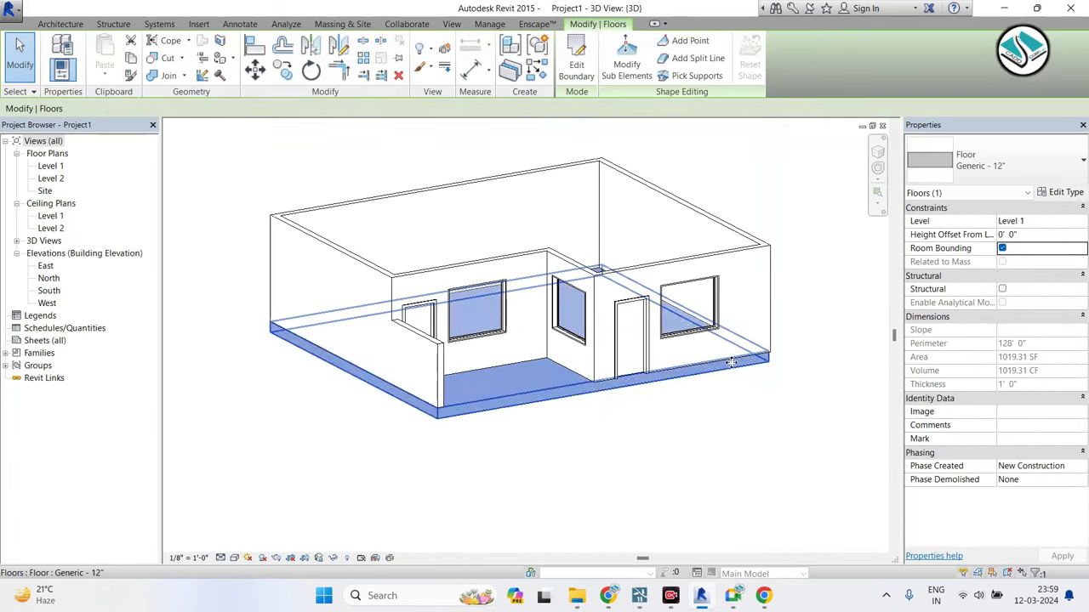
click(245, 558)
click(273, 499)
scroll(632, 424, up, 2)
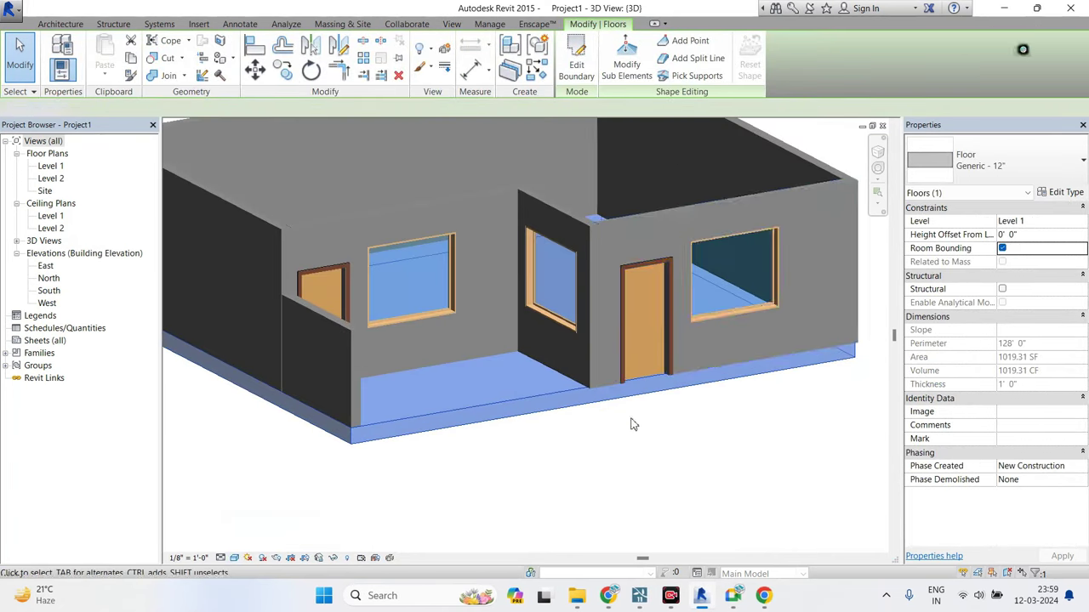
click(632, 424)
click(587, 400)
key(Escape)
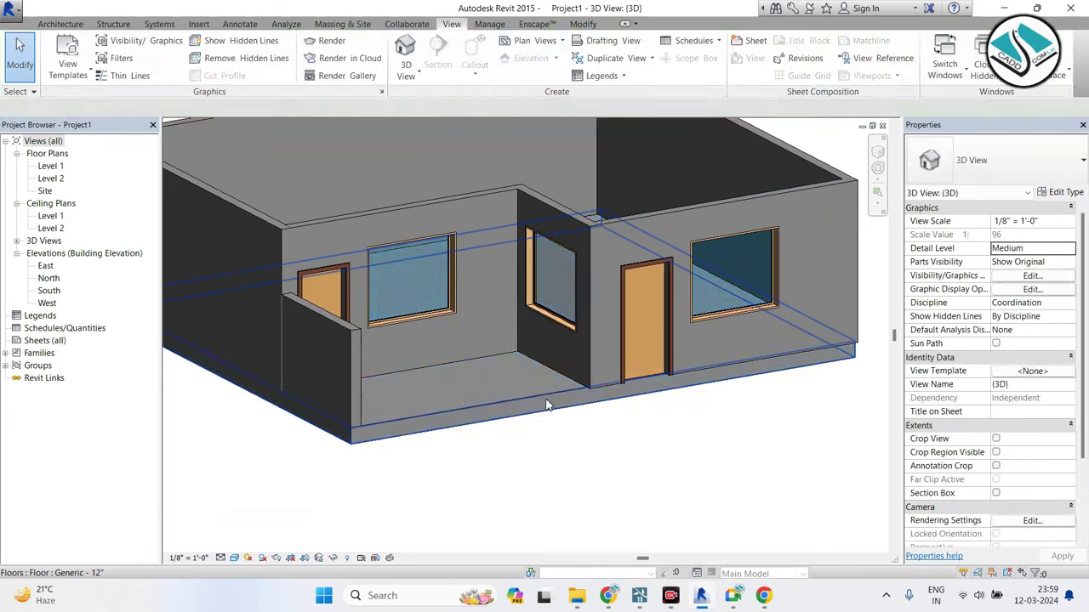
Change the ground floor type's structure layer thickness from 1' 0" to 6".
click(547, 405)
click(1066, 192)
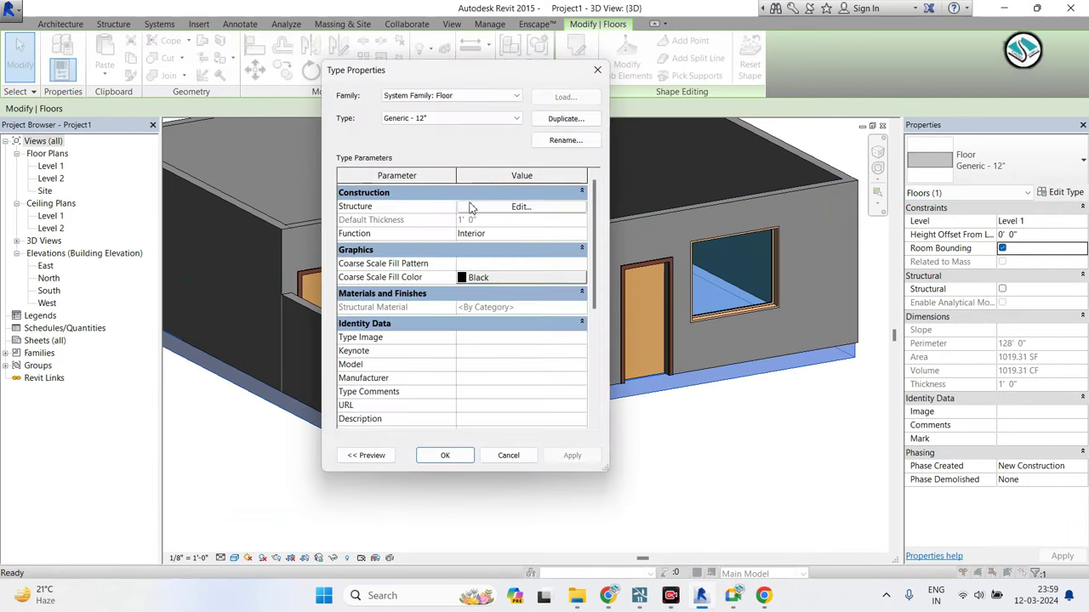
click(477, 205)
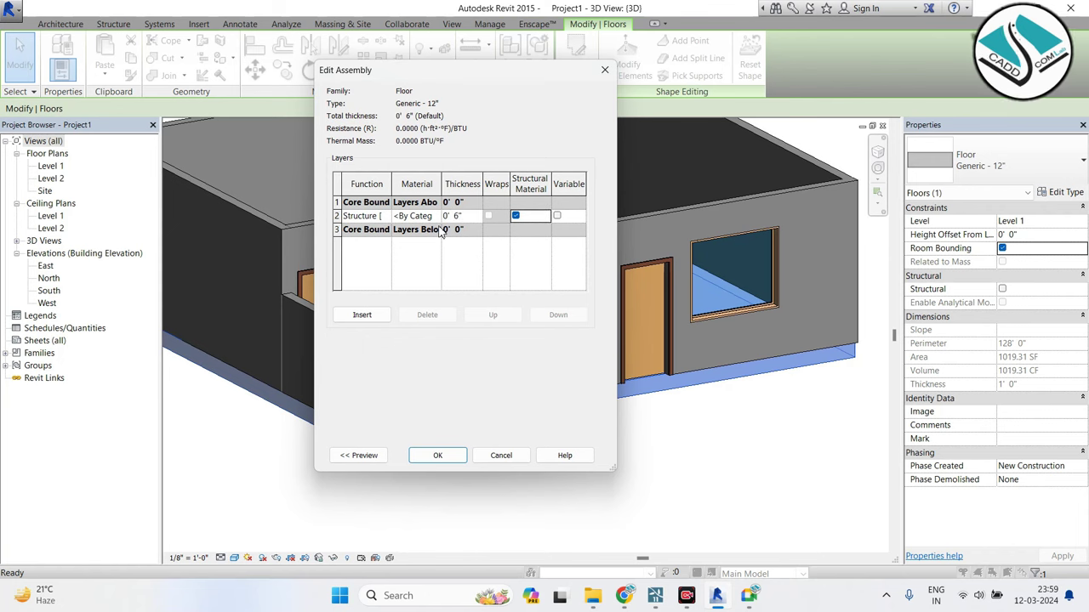
click(447, 460)
click(481, 456)
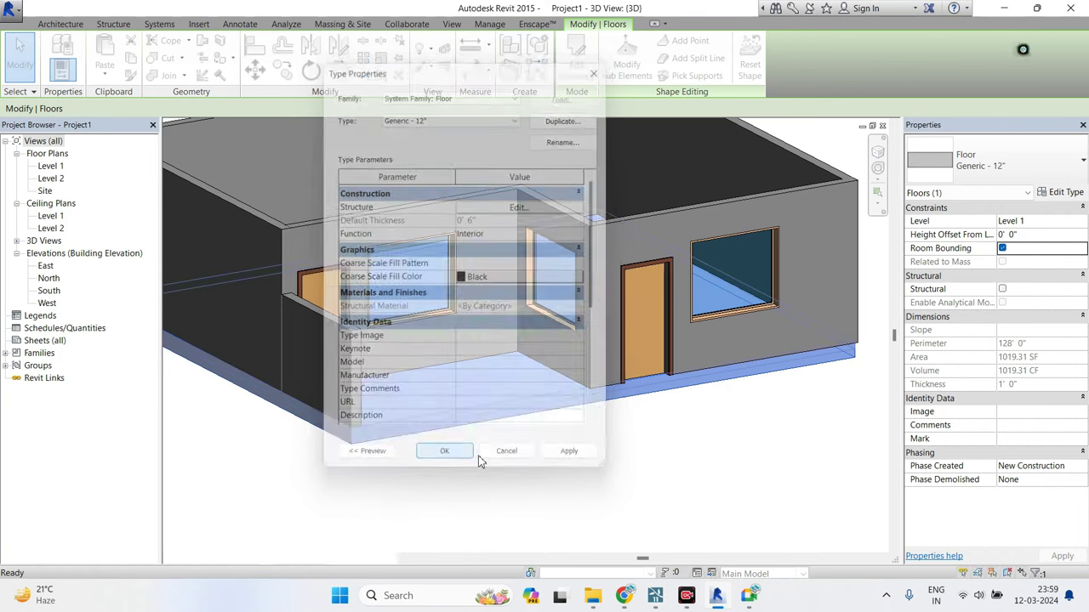
click(527, 455)
Paste a copy of the floor slab aligned to Level 2 and orbit to view it.
click(527, 411)
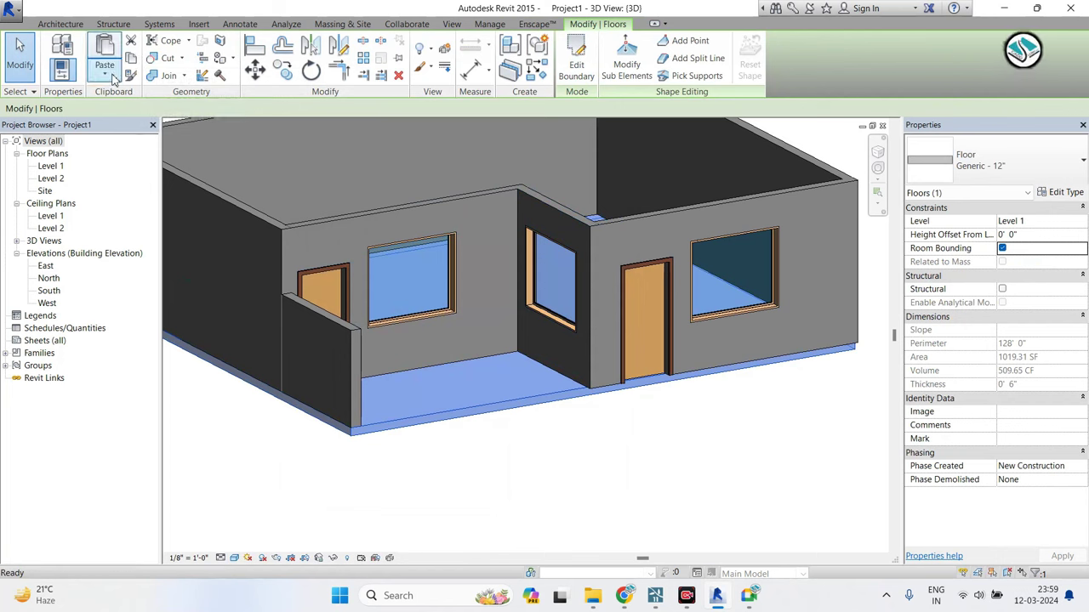
click(111, 76)
click(136, 124)
double_click(476, 210)
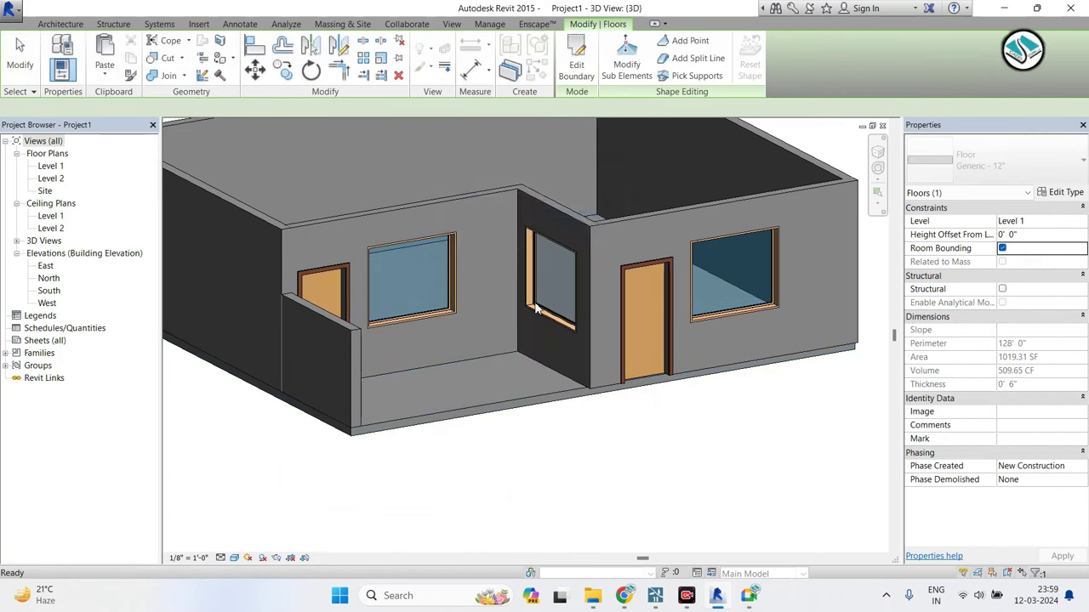
key(Escape)
shift+middle_drag(484, 312, 549, 298)
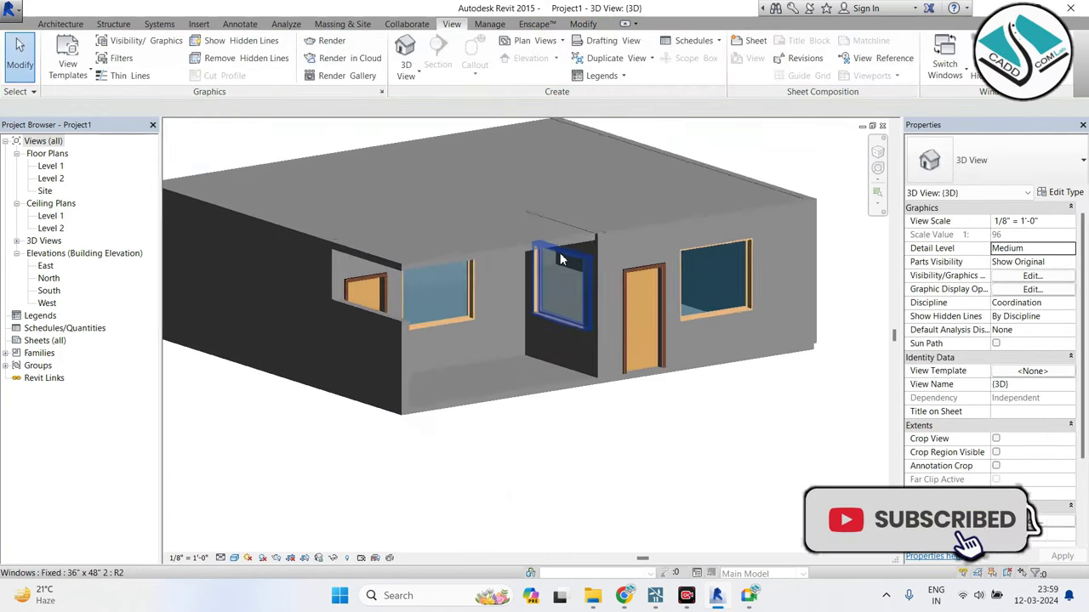
scroll(580, 219, up, 5)
click(559, 233)
double_click(48, 290)
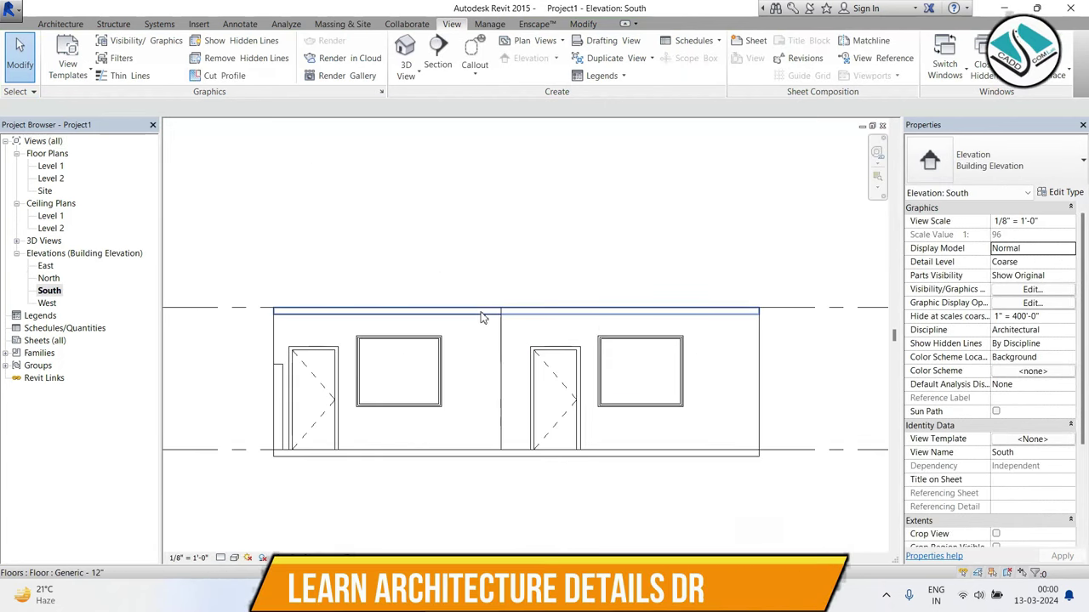
click(483, 308)
key(3)
key(d)
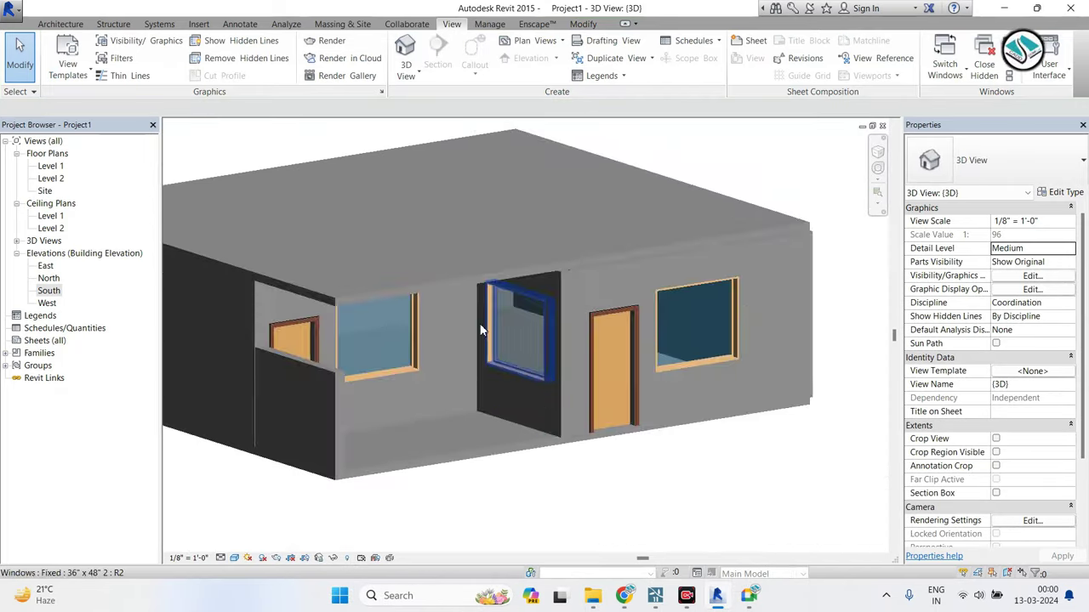
mouse_move(480, 311)
shift+middle_down()
mouse_move(538, 363)
mouse_move(510, 366)
shift+middle_up()
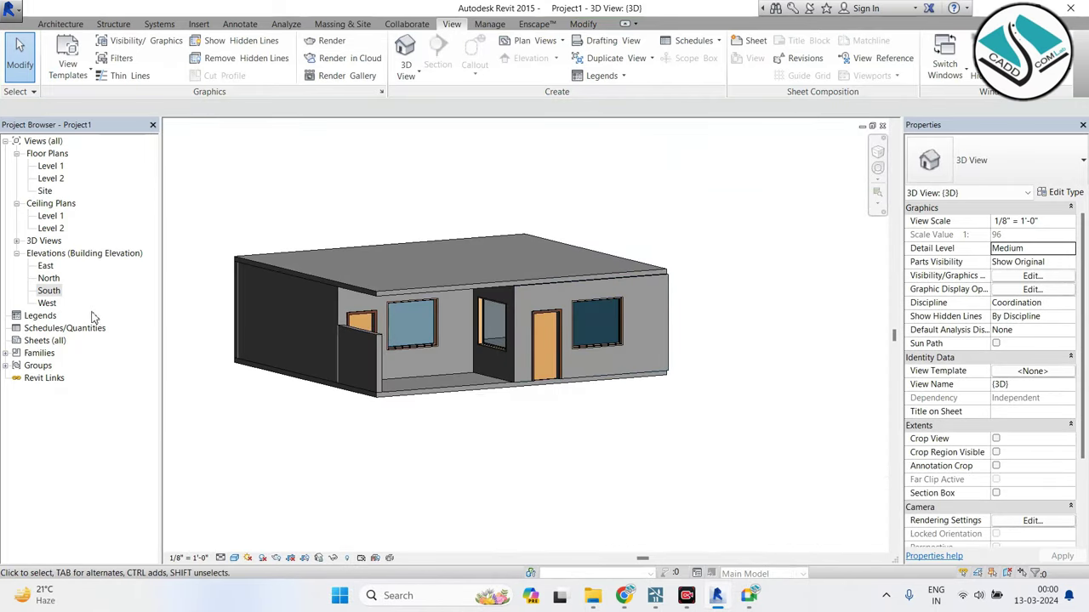
In South elevation, copy the ground-storey walls, doors and windows and paste them aligned to Level 2.
double_click(48, 290)
scroll(394, 303, down, 1)
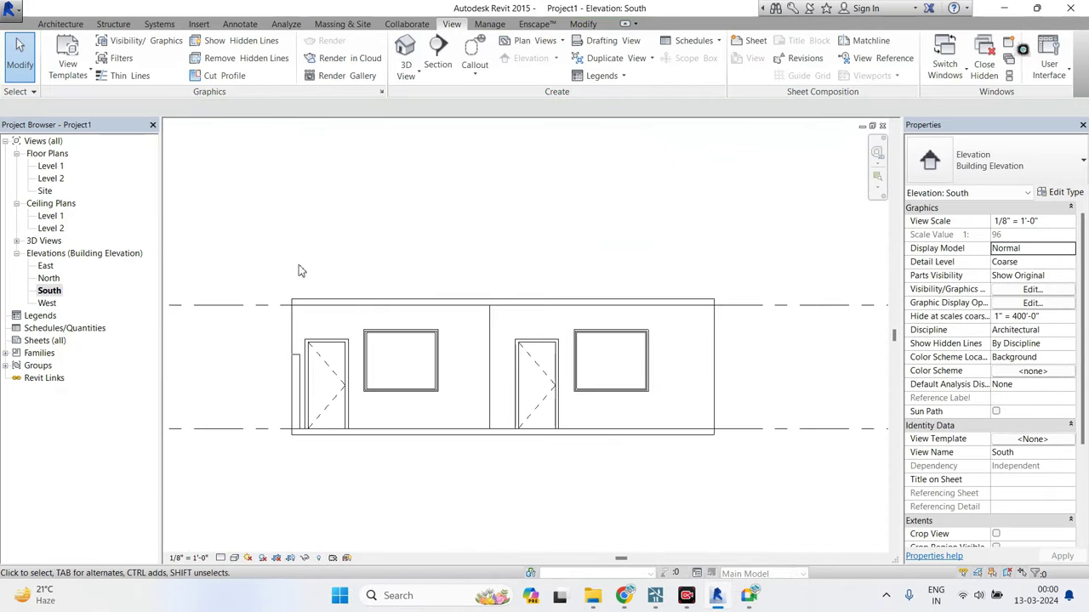
drag(523, 428, 842, 507)
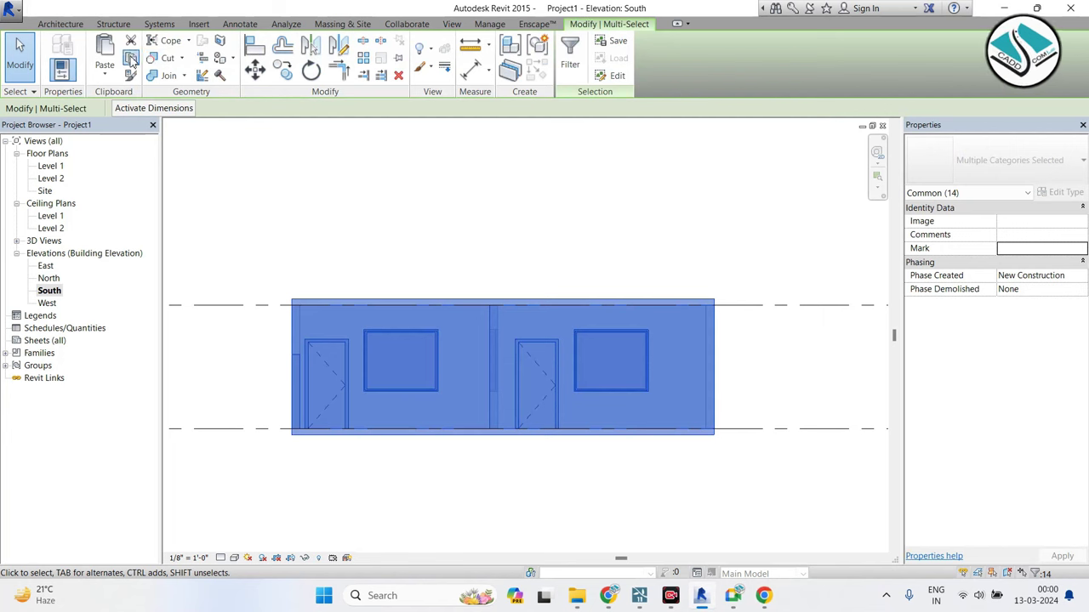
click(131, 59)
click(105, 75)
click(149, 126)
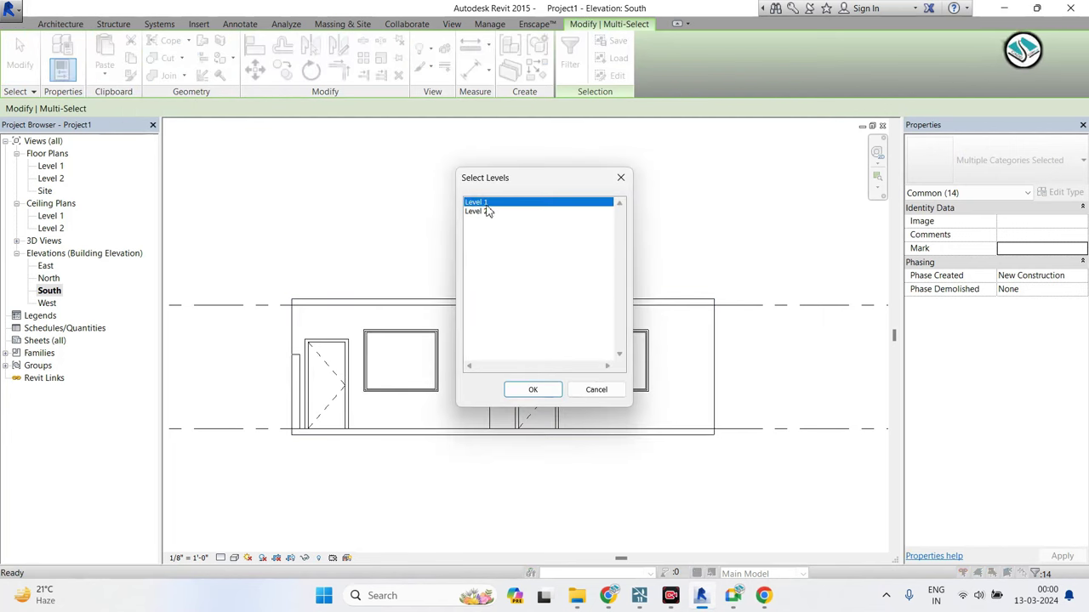
double_click(488, 211)
click(325, 146)
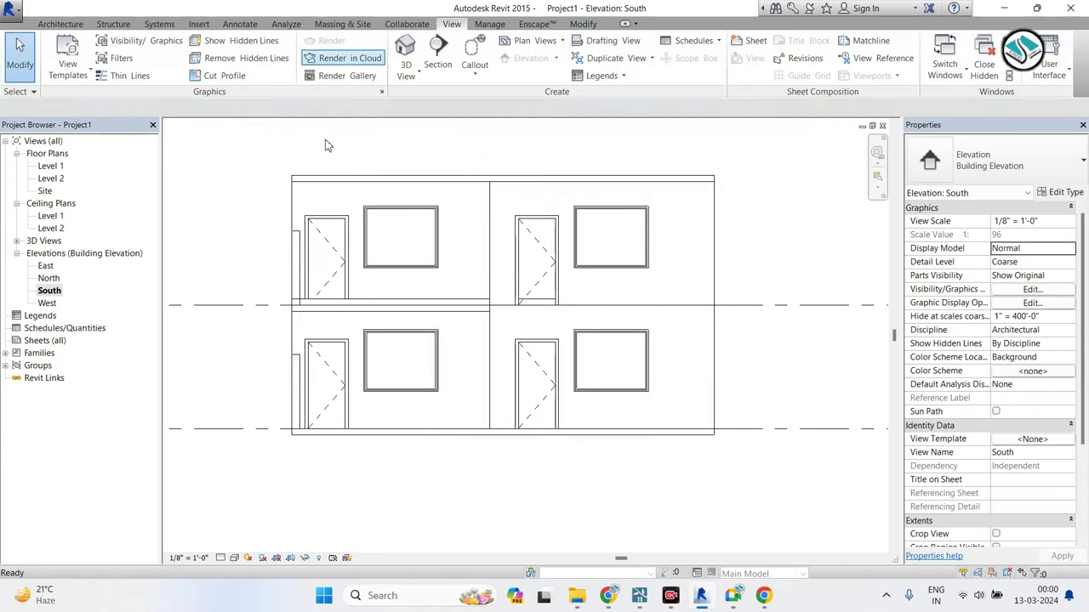
mouse_move(752, 146)
mouse_down()
mouse_move(228, 237)
mouse_move(207, 263)
mouse_up()
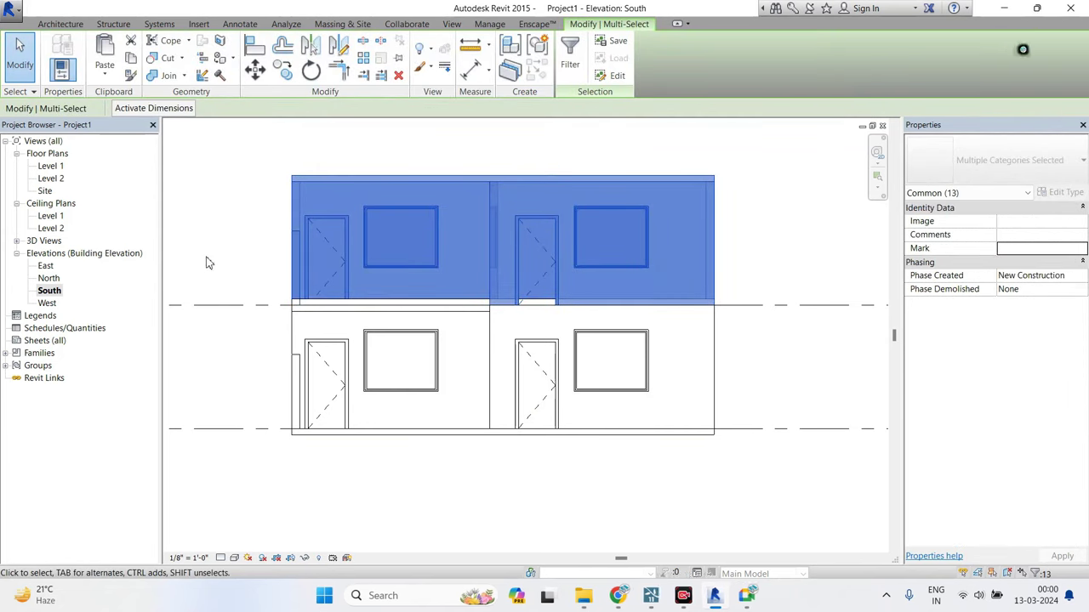
key(Escape)
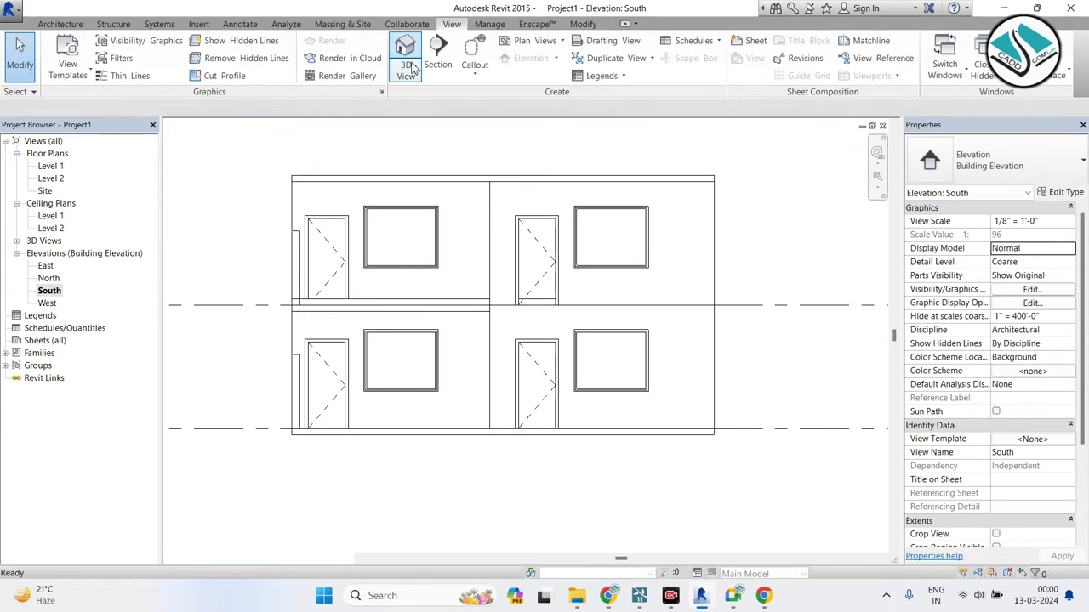
In the default 3D view, select the upper floor slab and start editing its boundary.
click(412, 67)
click(472, 290)
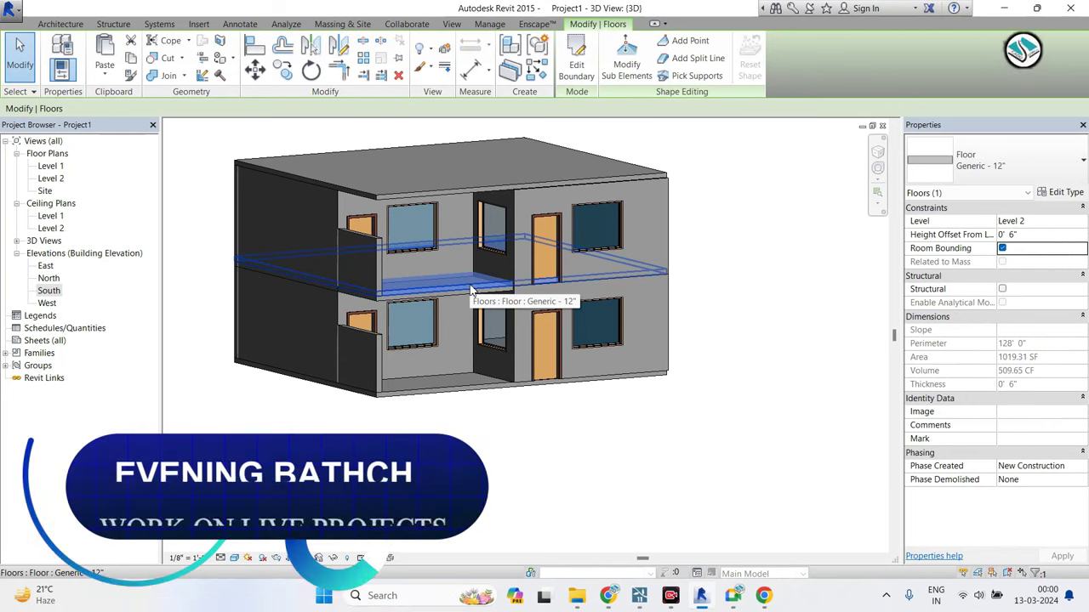
key(Escape)
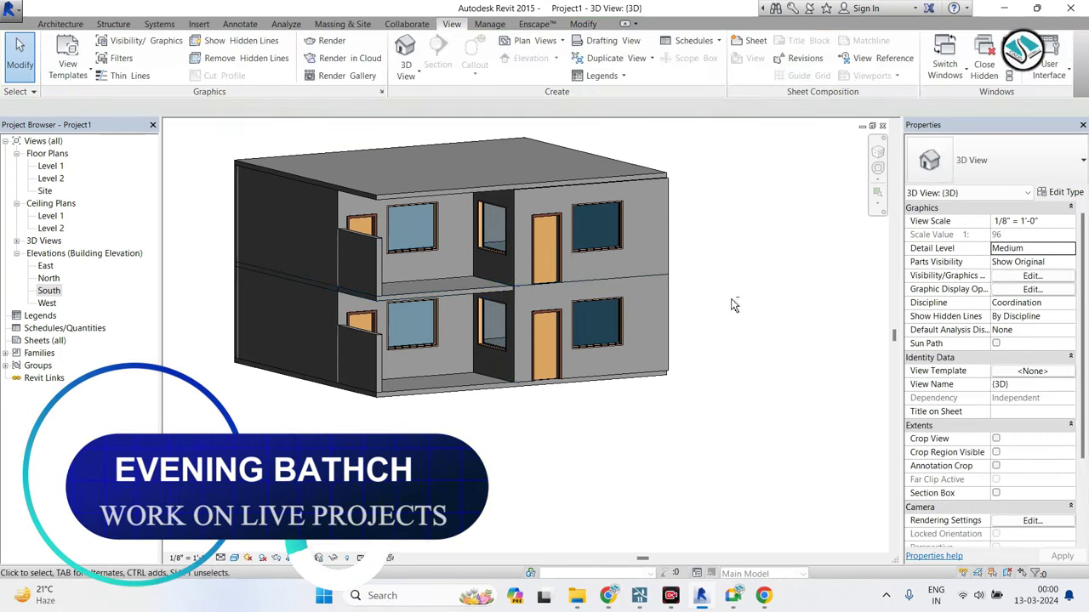
mouse_move(562, 277)
middle_down()
mouse_move(618, 311)
mouse_move(670, 302)
middle_up()
click(550, 328)
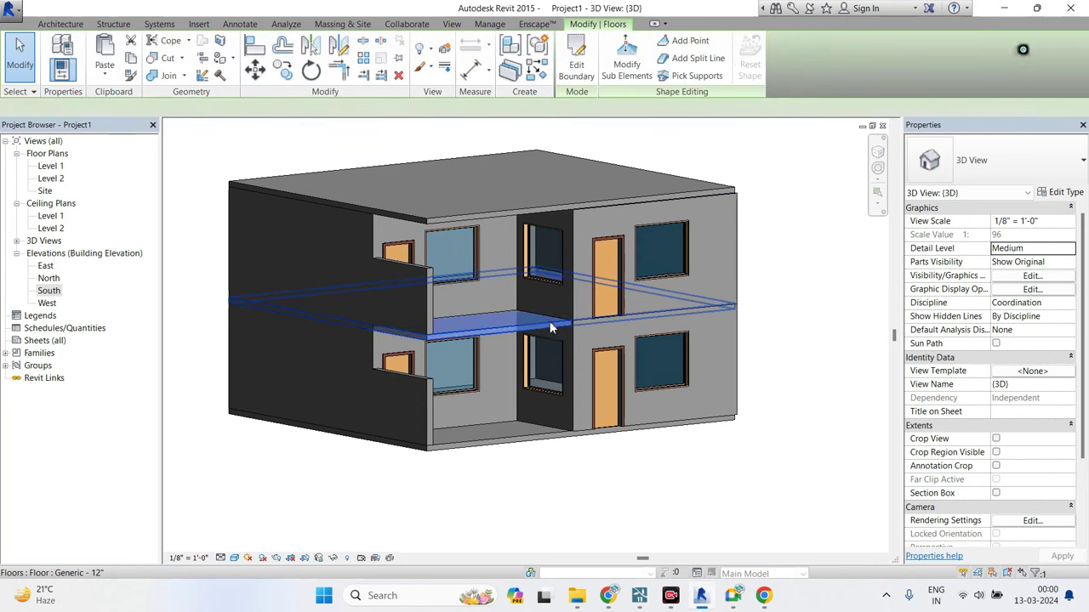
click(575, 64)
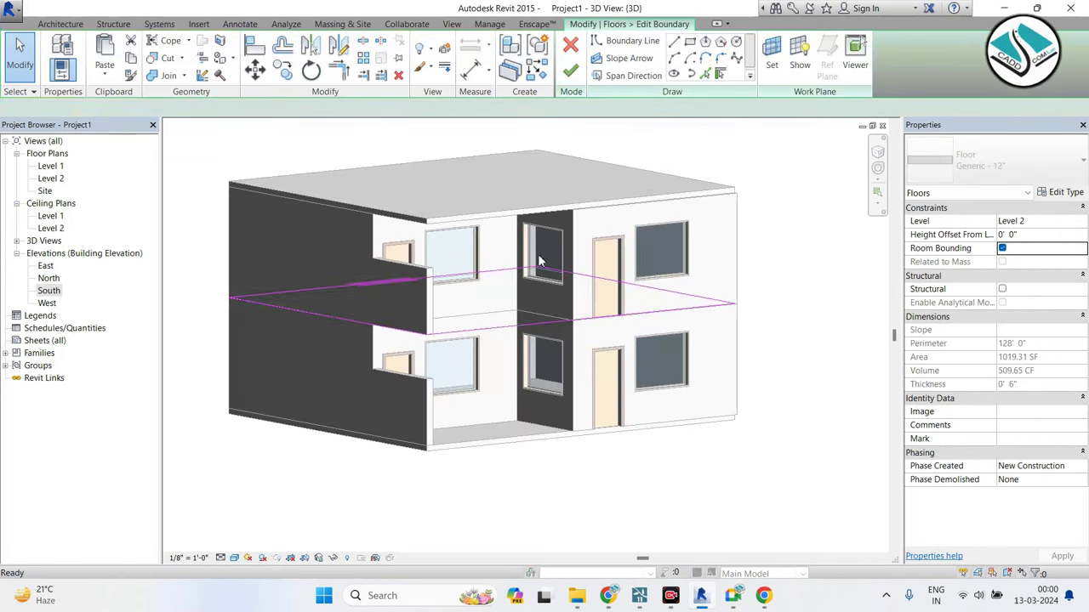
Shorten the bottom edge to 16', add balcony boundary lines below the front wall, and finish the floor.
double_click(49, 167)
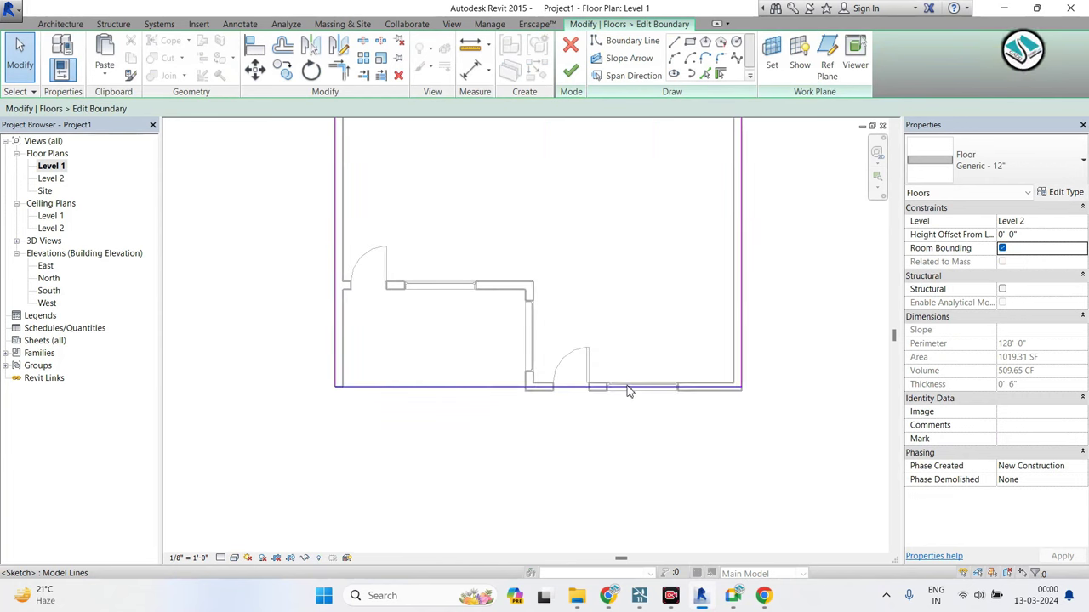
drag(742, 387, 525, 389)
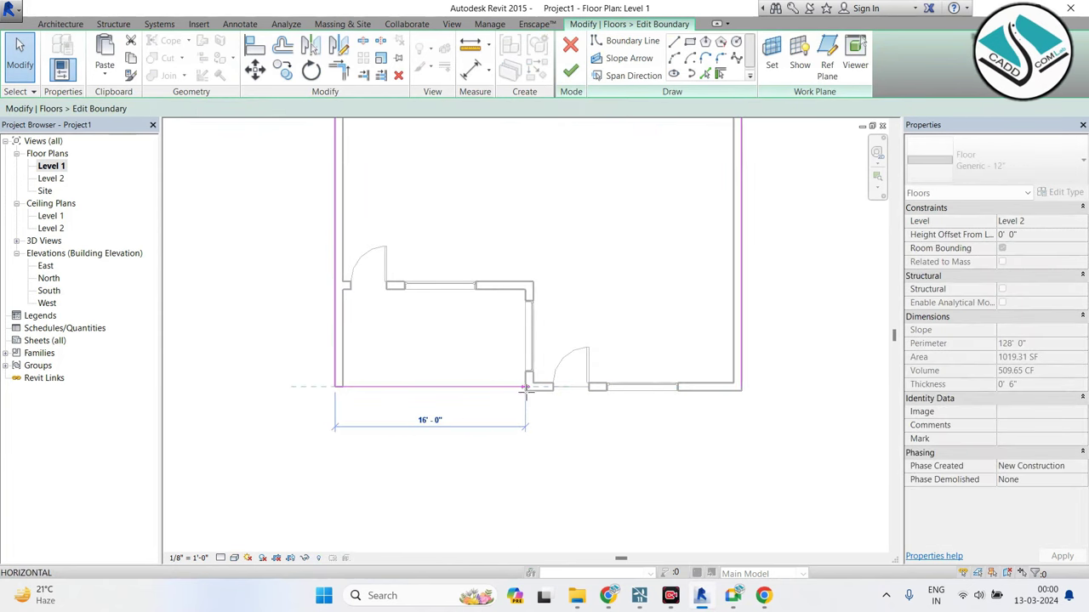
scroll(525, 389, up, 2)
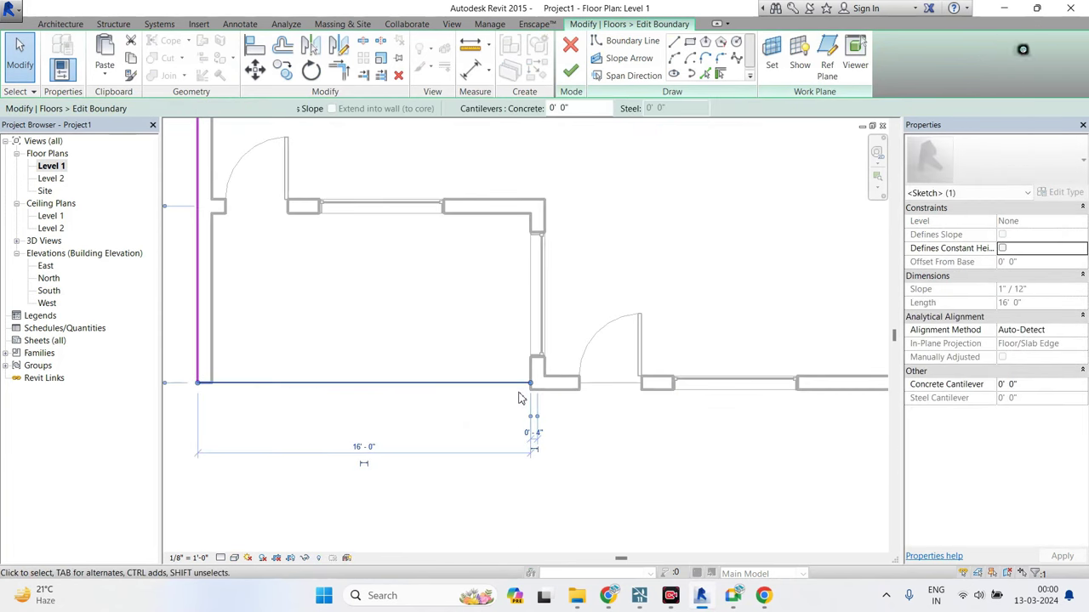
drag(519, 388, 520, 384)
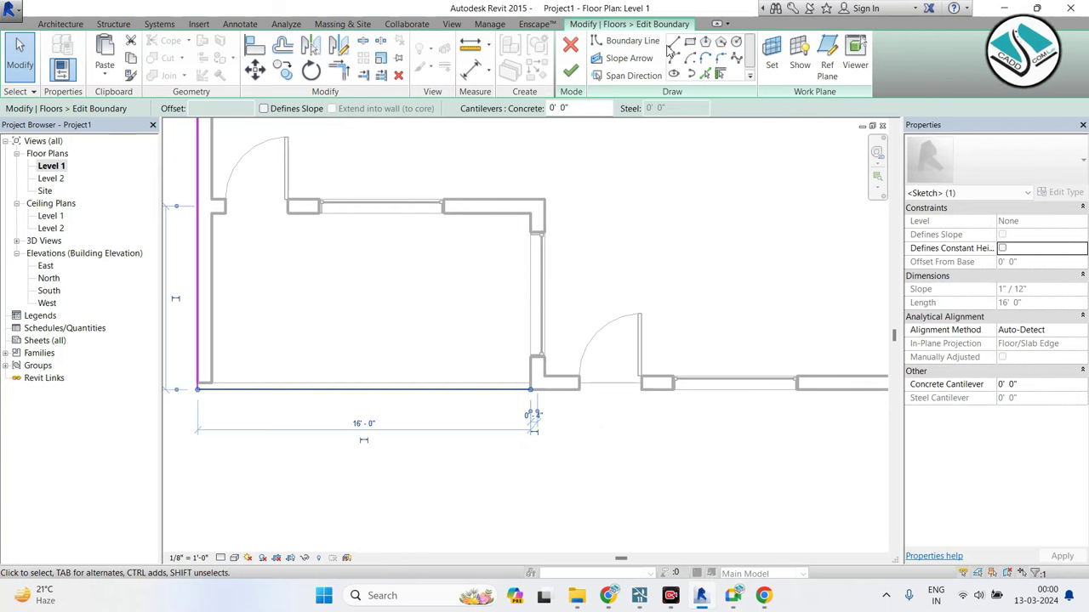
key(l)
key(i)
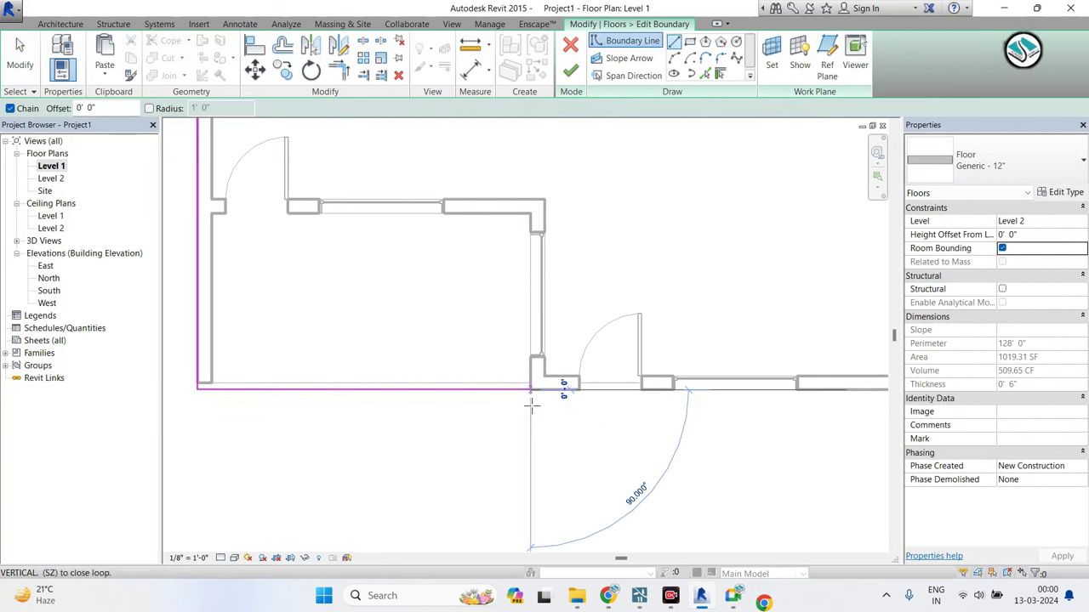
click(531, 464)
scroll(459, 397, down, 2)
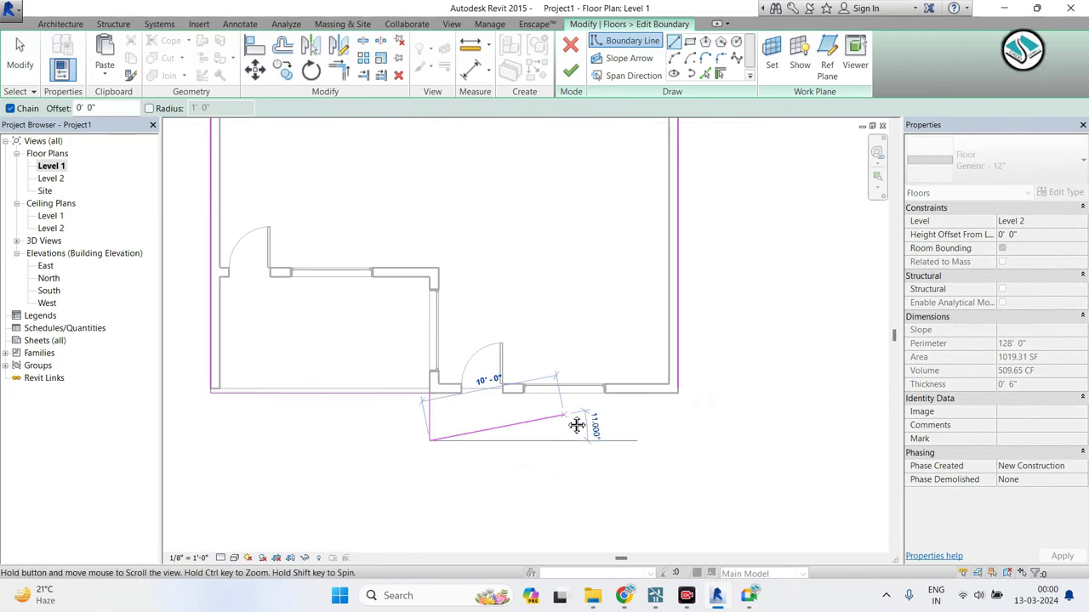
click(678, 439)
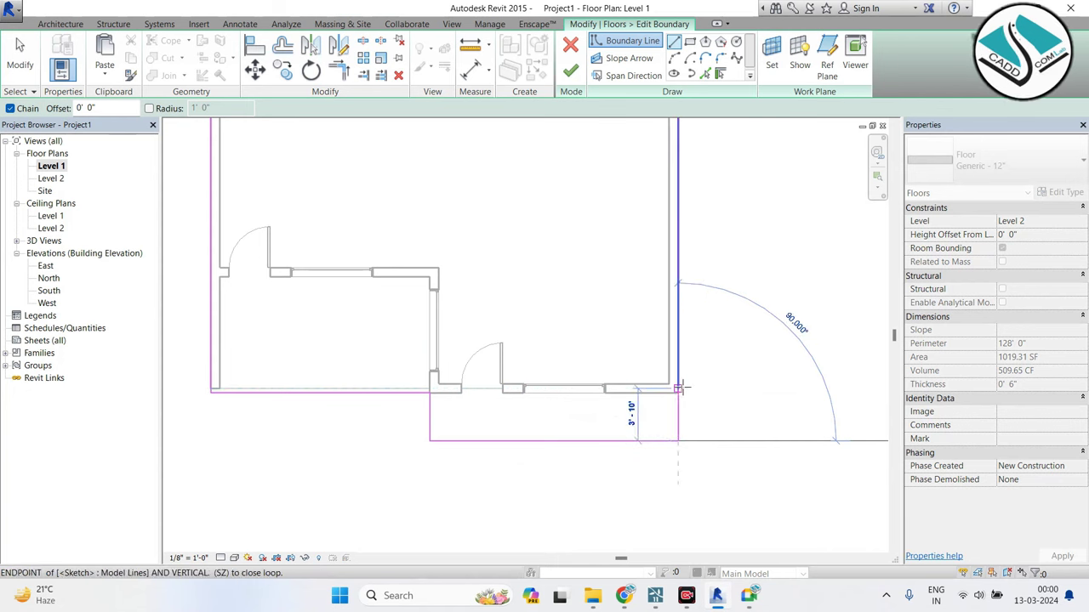
click(678, 389)
click(570, 70)
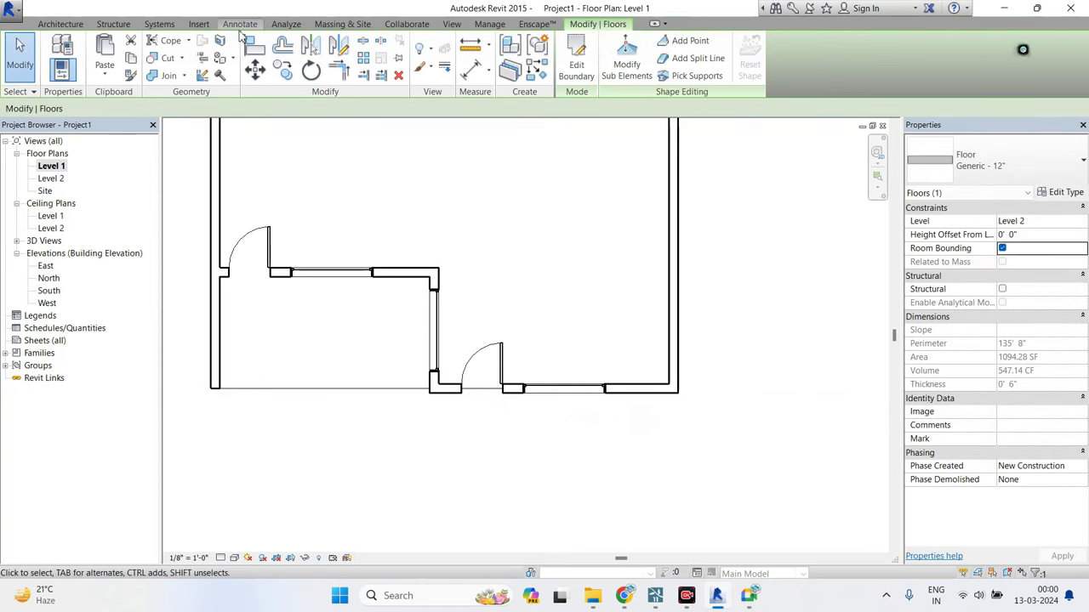
In the 3D view, delete the roof floor slab.
click(59, 24)
click(452, 23)
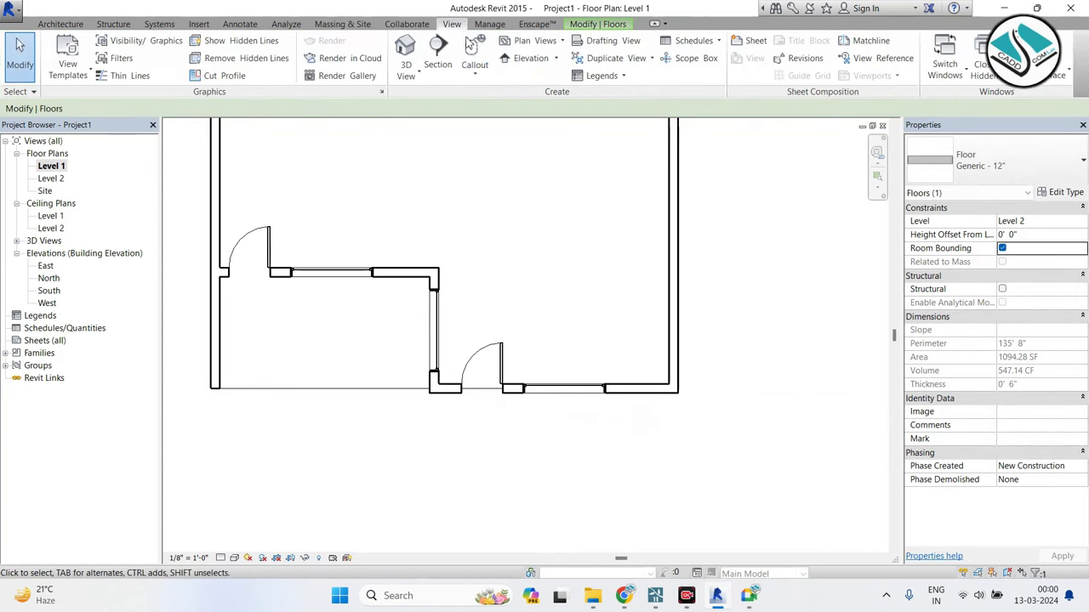
click(405, 51)
scroll(627, 356, up, 1)
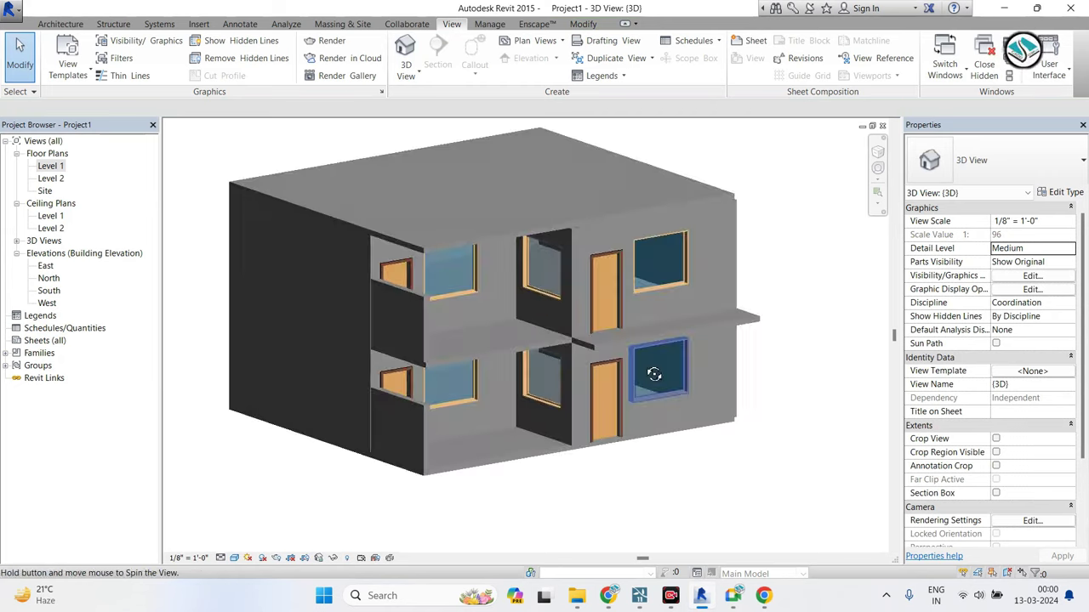
scroll(620, 329, up, 3)
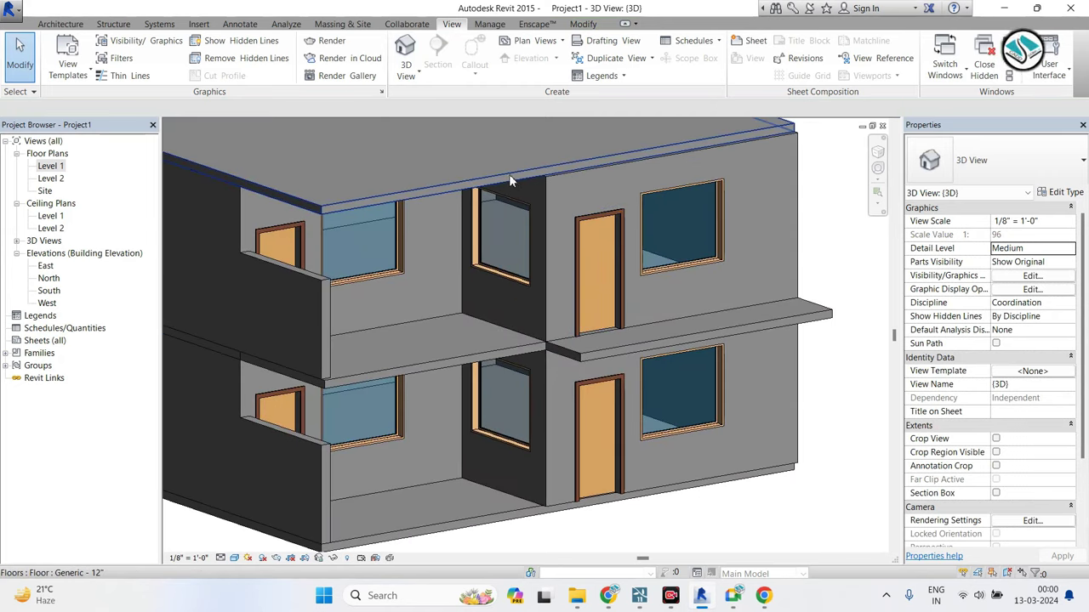
click(509, 179)
key(Delete)
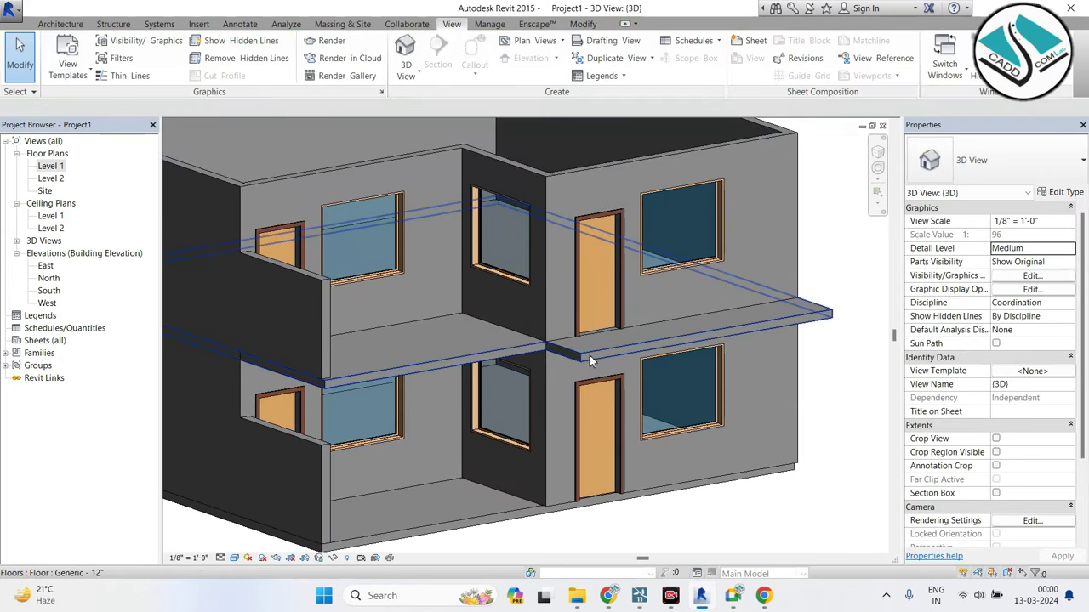
Paste the mid-level floor slab aligned to a selected level.
click(589, 355)
click(105, 75)
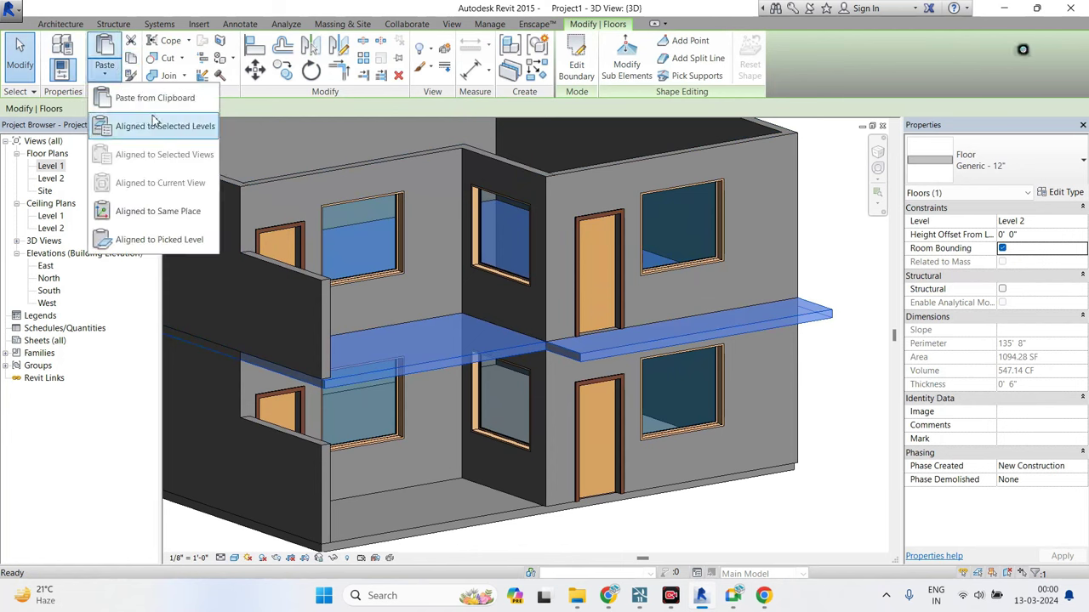
click(187, 122)
double_click(481, 212)
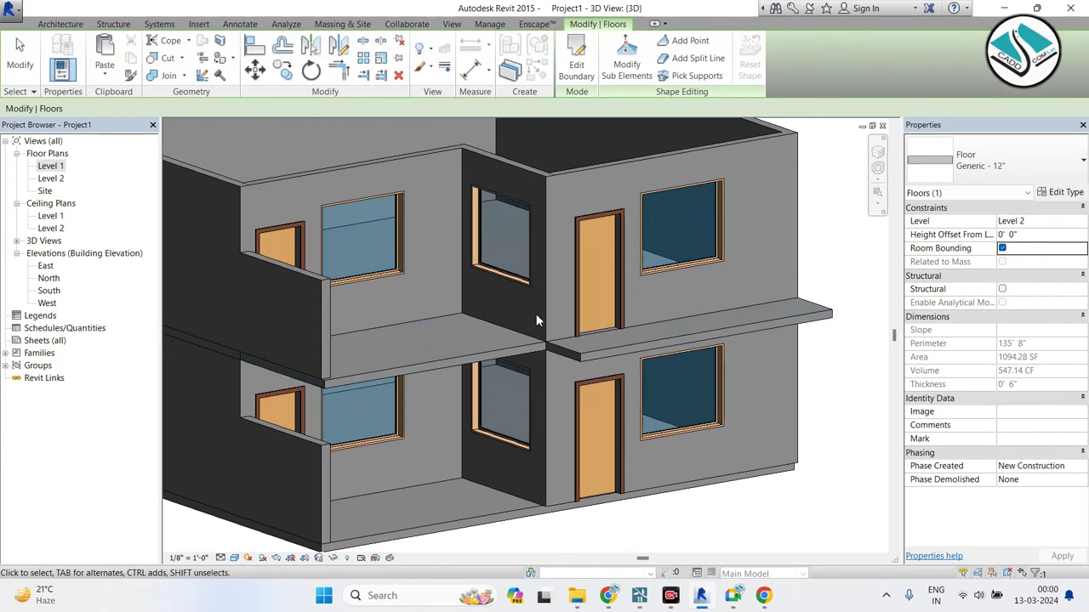
scroll(536, 313, down, 1)
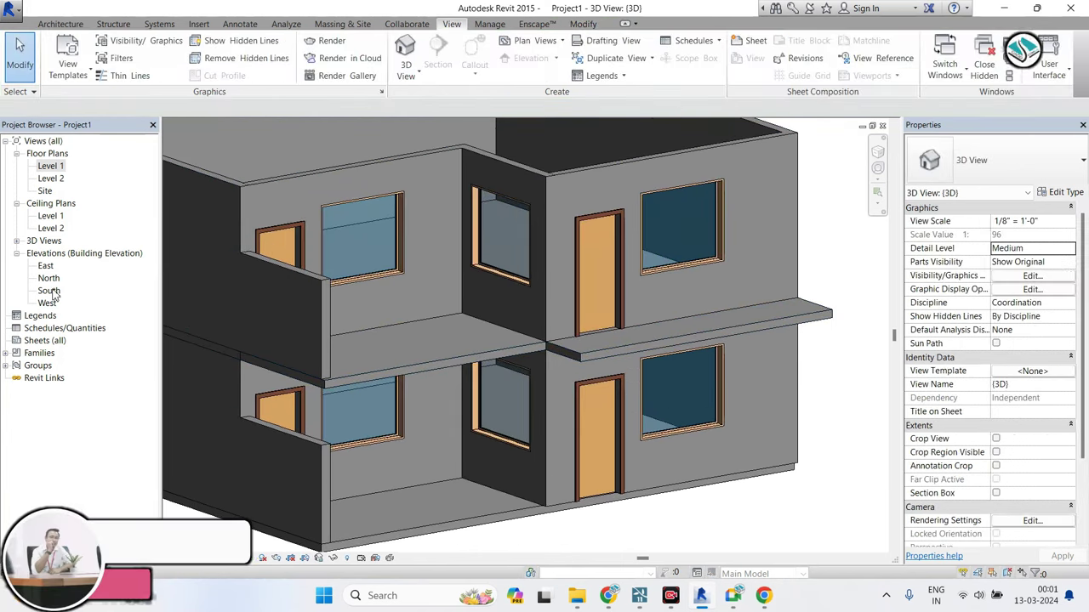
In South elevation, pick a line with offset 6 to add Level 3, 10' 0" above Level 2.
double_click(48, 290)
scroll(442, 319, up, 1)
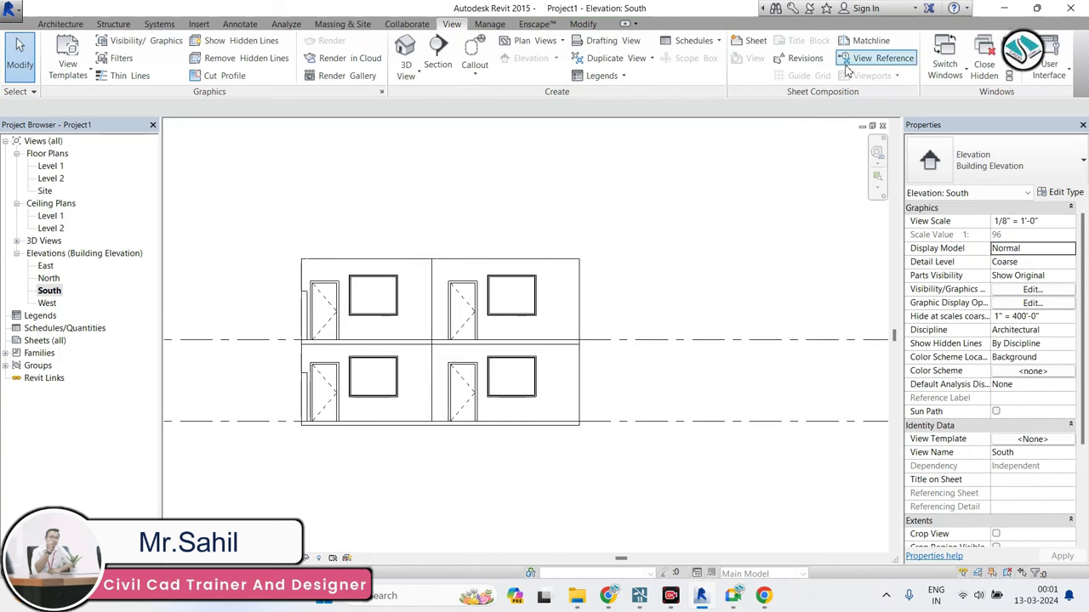
click(59, 26)
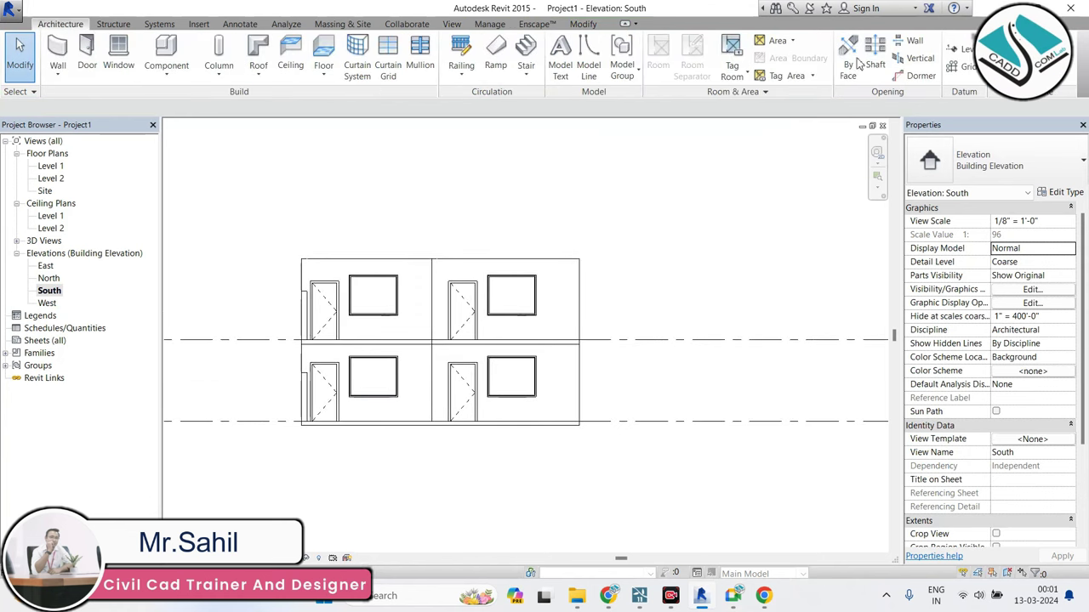
click(955, 53)
click(582, 44)
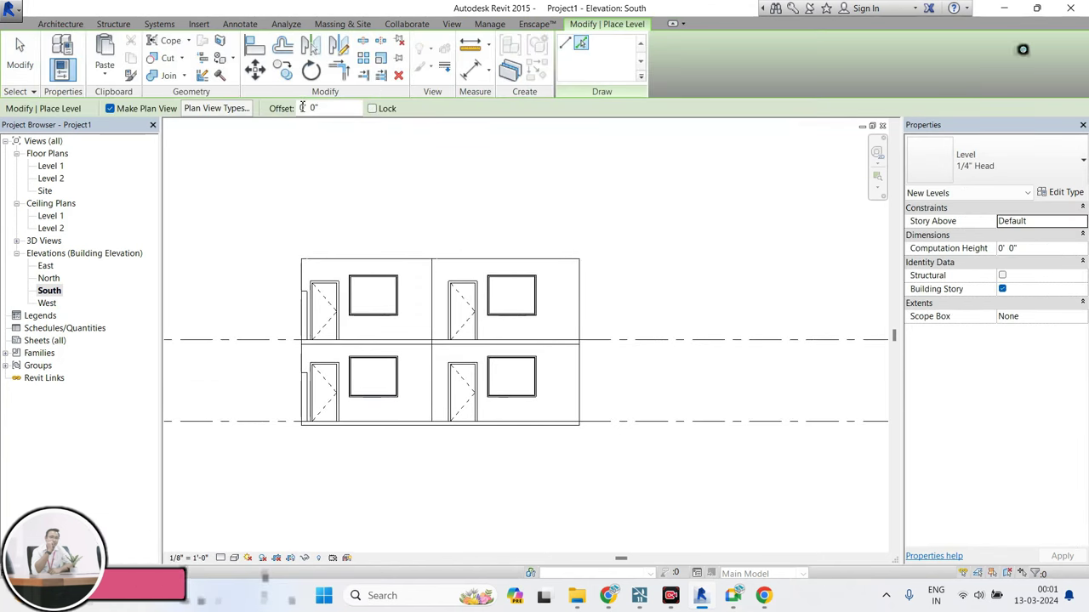
click(307, 108)
text(6)
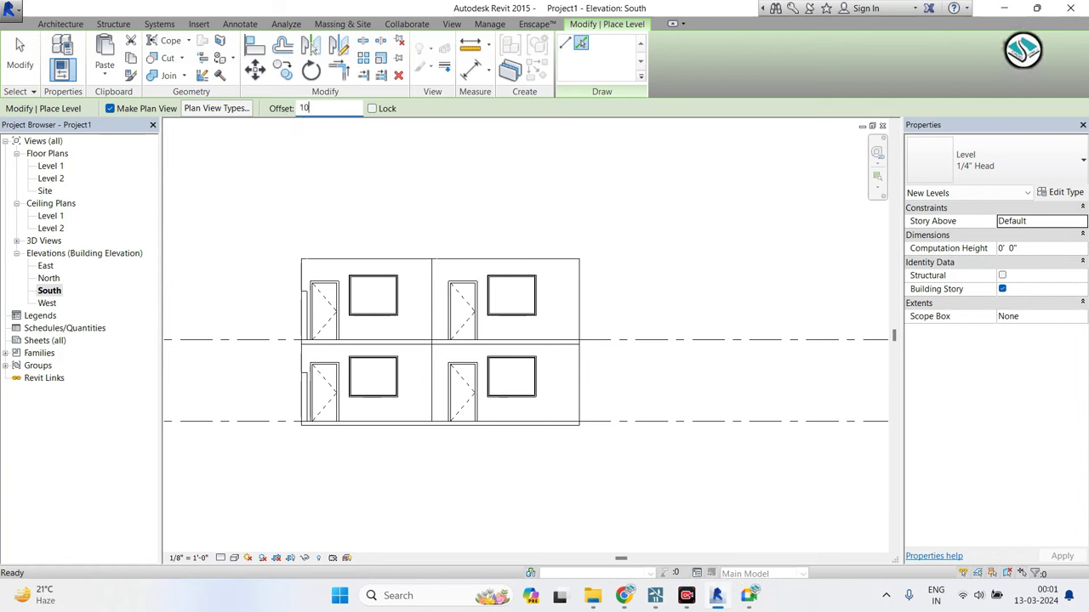
click(627, 343)
key(Escape)
key(Escape)
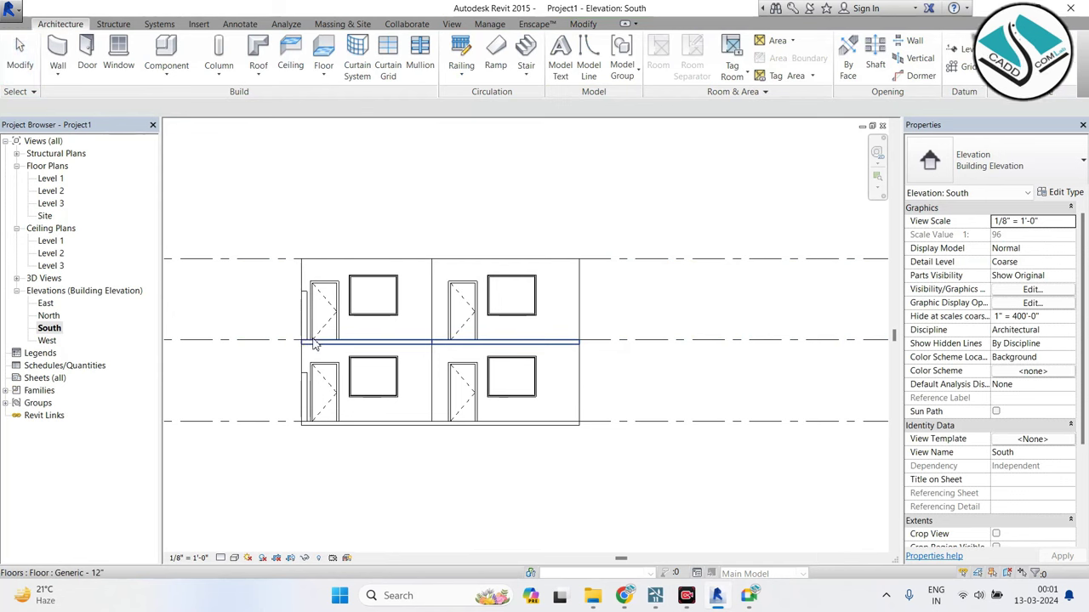
click(317, 345)
Copy the Level 2 floor and paste it aligned to Level 3 as the roof slab.
click(272, 132)
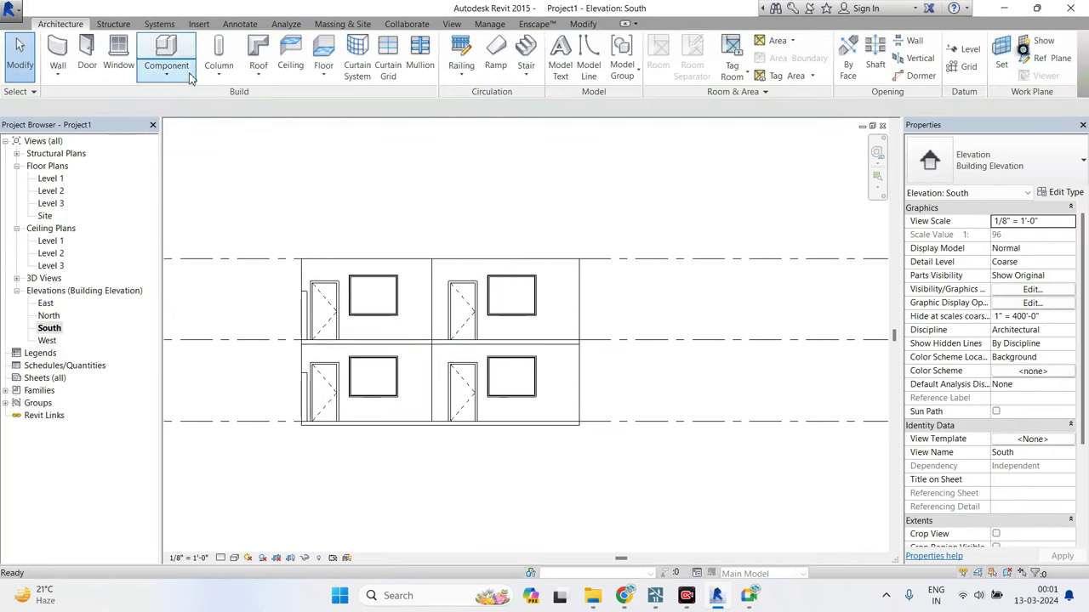
click(323, 354)
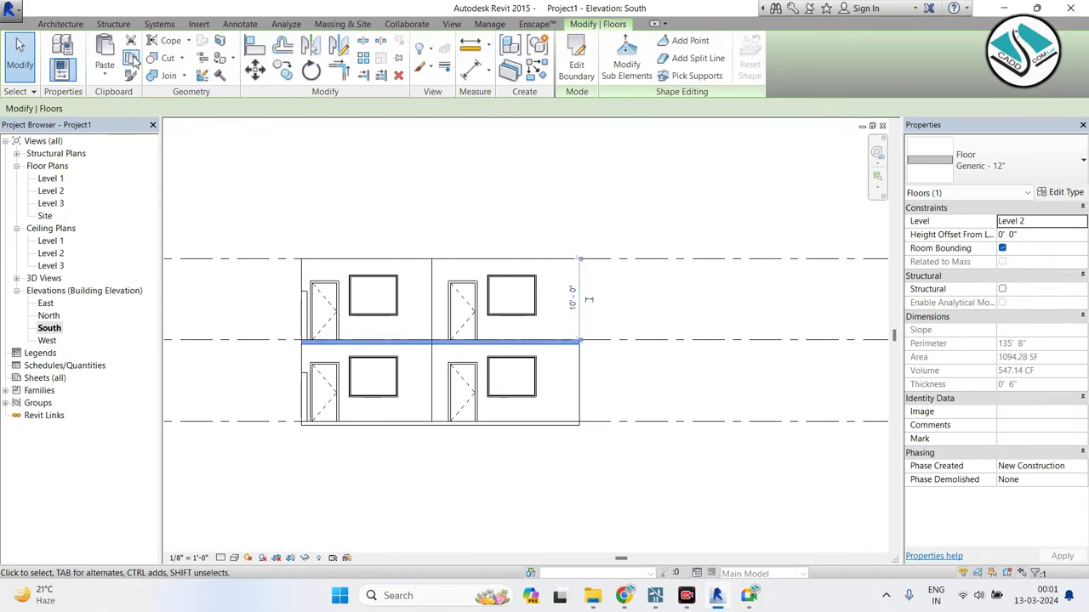
click(132, 59)
click(105, 75)
click(127, 121)
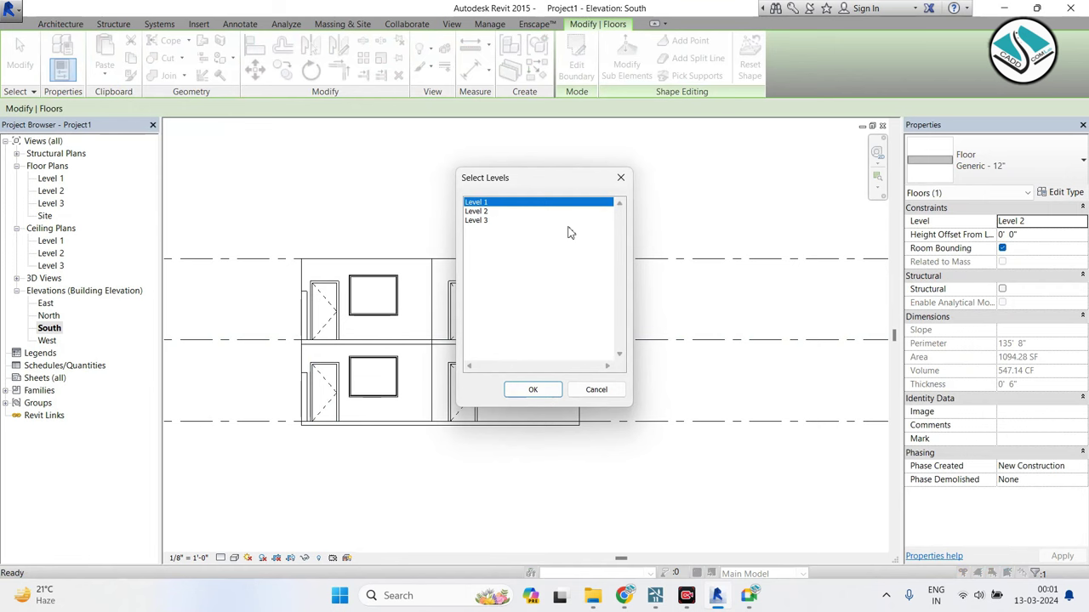
double_click(478, 221)
key(Escape)
Check the new Level 3 slab in the 3D view and the South elevation.
click(452, 24)
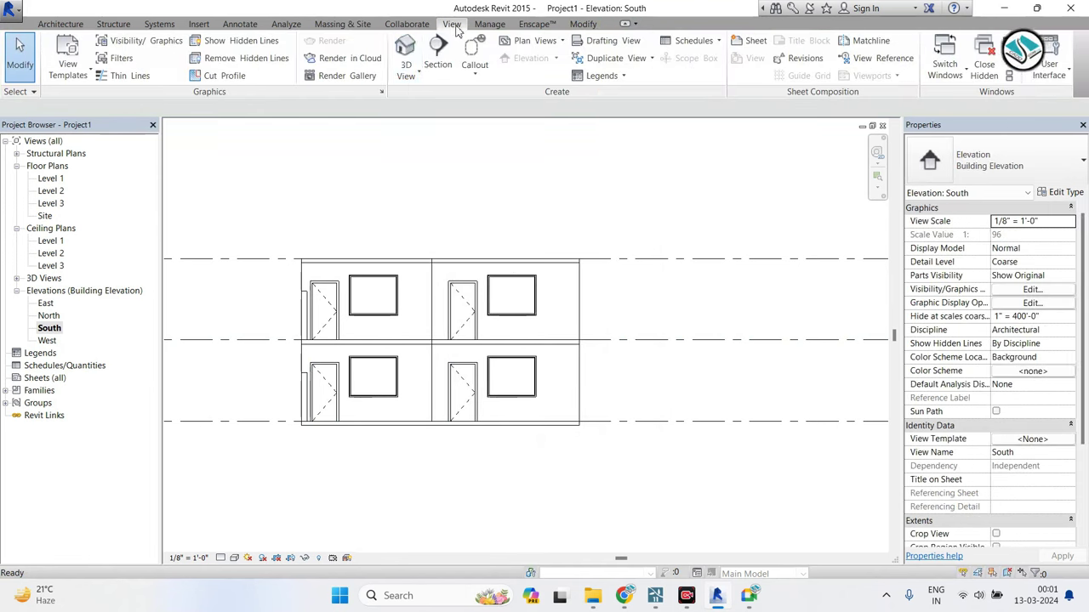
click(406, 48)
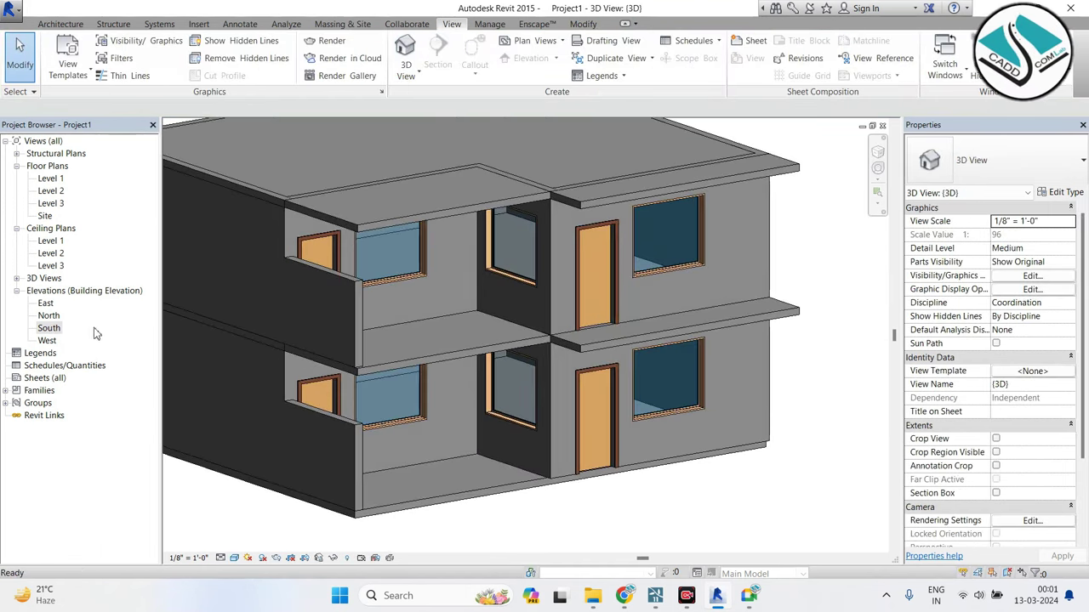
click(50, 329)
double_click(53, 330)
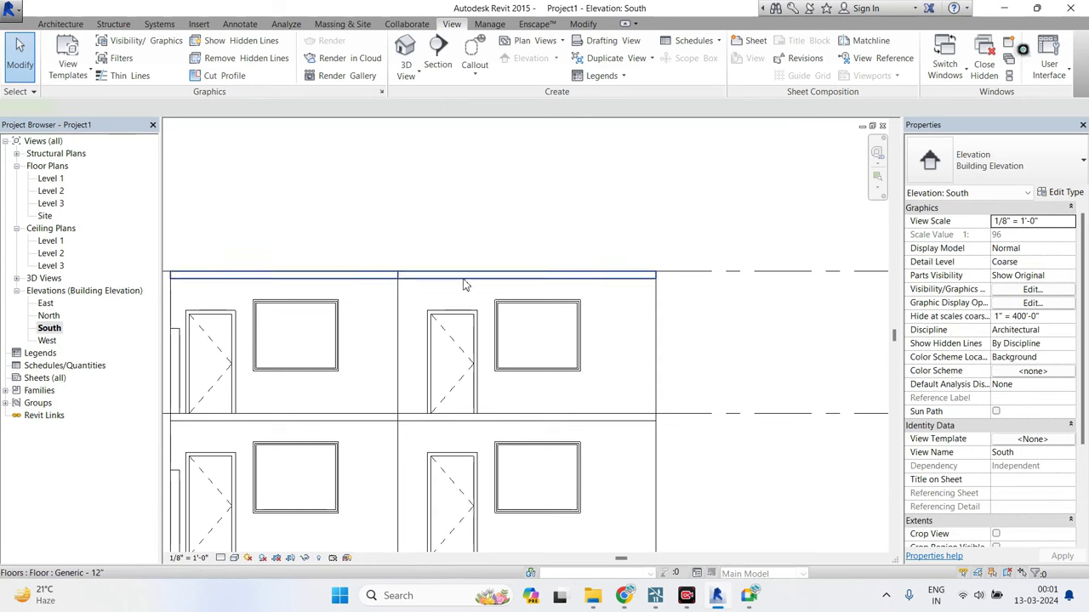
click(463, 284)
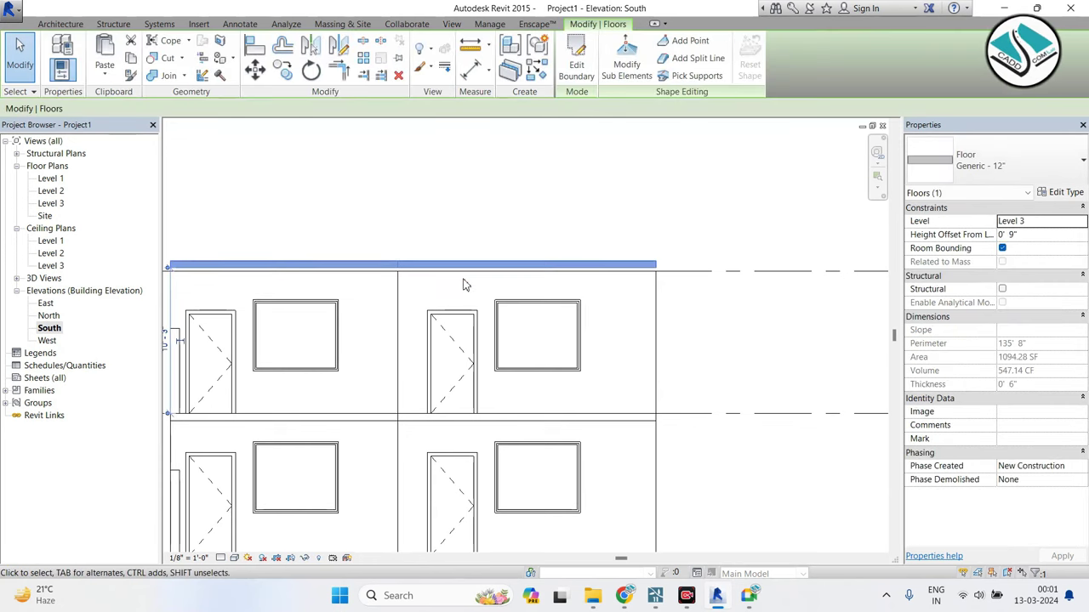
Shorten the upper balcony wall's unconnected height in 3D, then go to the Level 2 plan.
click(452, 23)
click(407, 49)
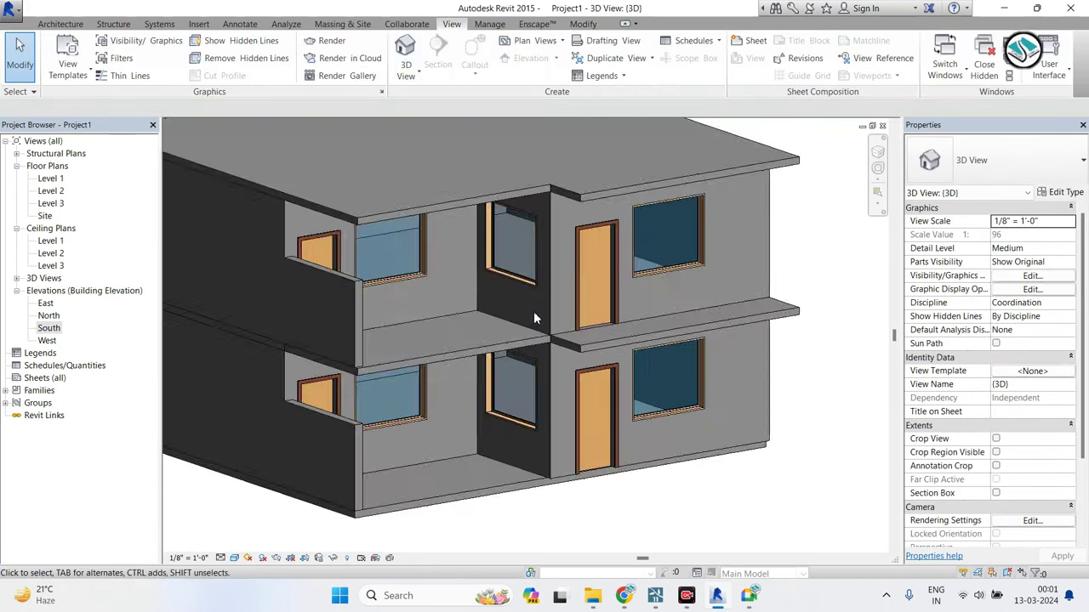
shift+middle_drag(533, 318, 310, 287)
click(355, 268)
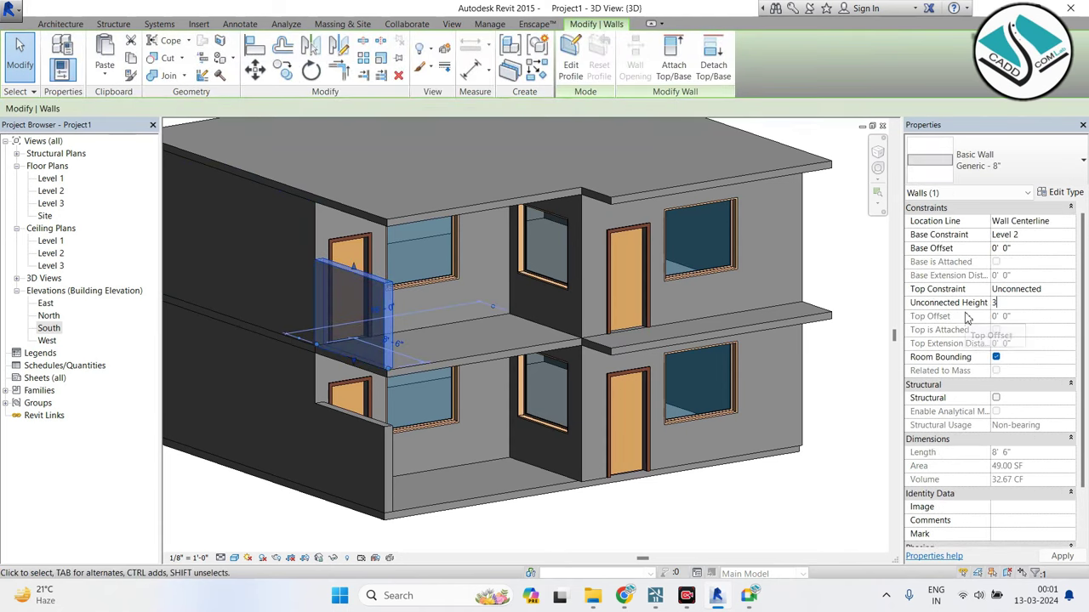
key(Escape)
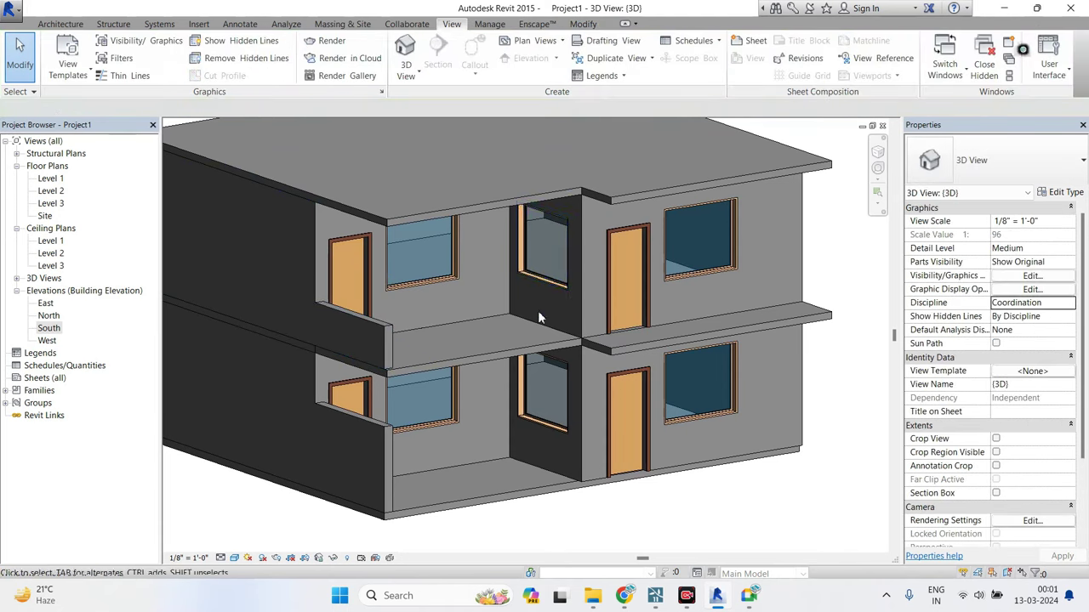
double_click(51, 190)
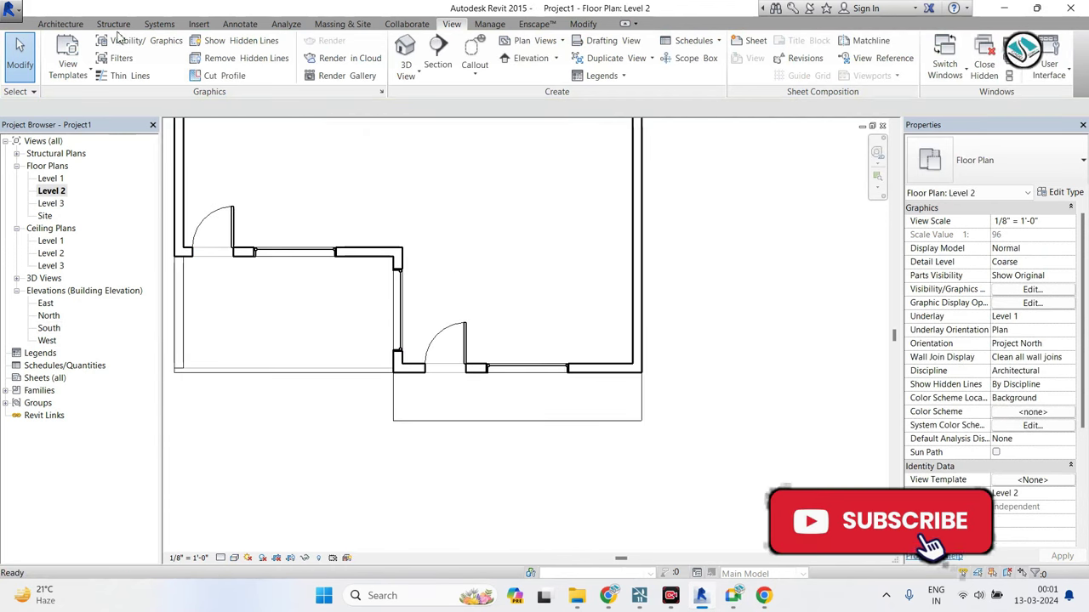
Sketch and finish a railing path along the Level 2 balcony's side and front edges.
click(60, 24)
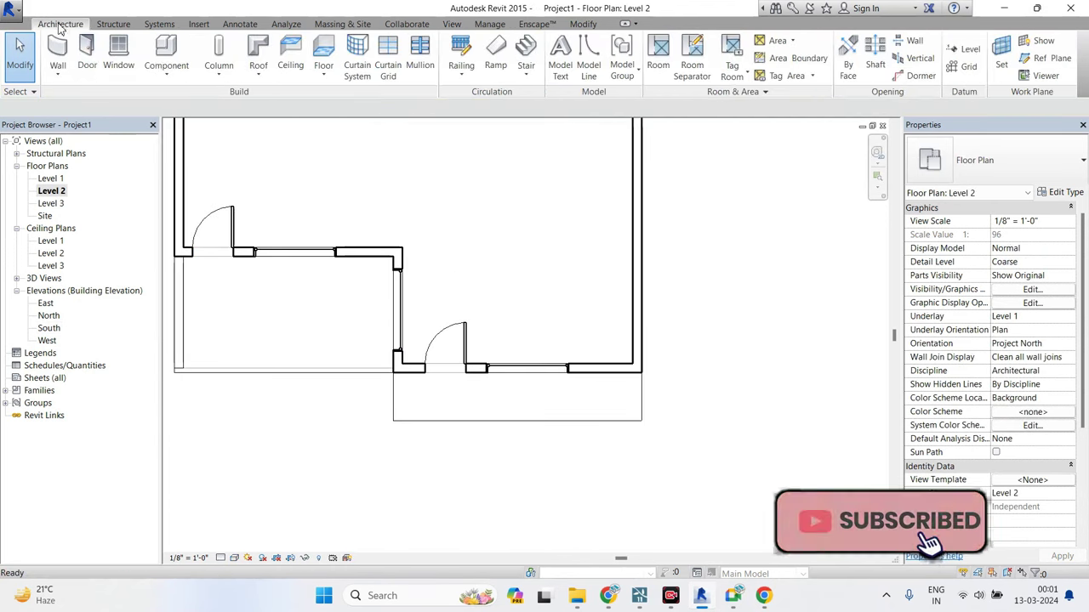
click(461, 53)
click(385, 368)
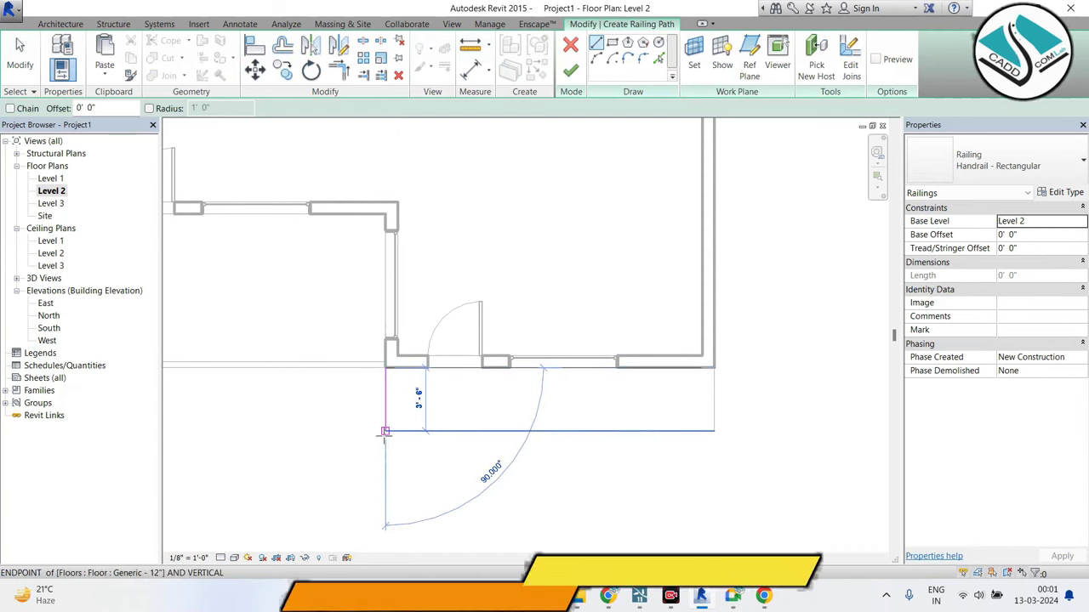
click(385, 430)
click(714, 429)
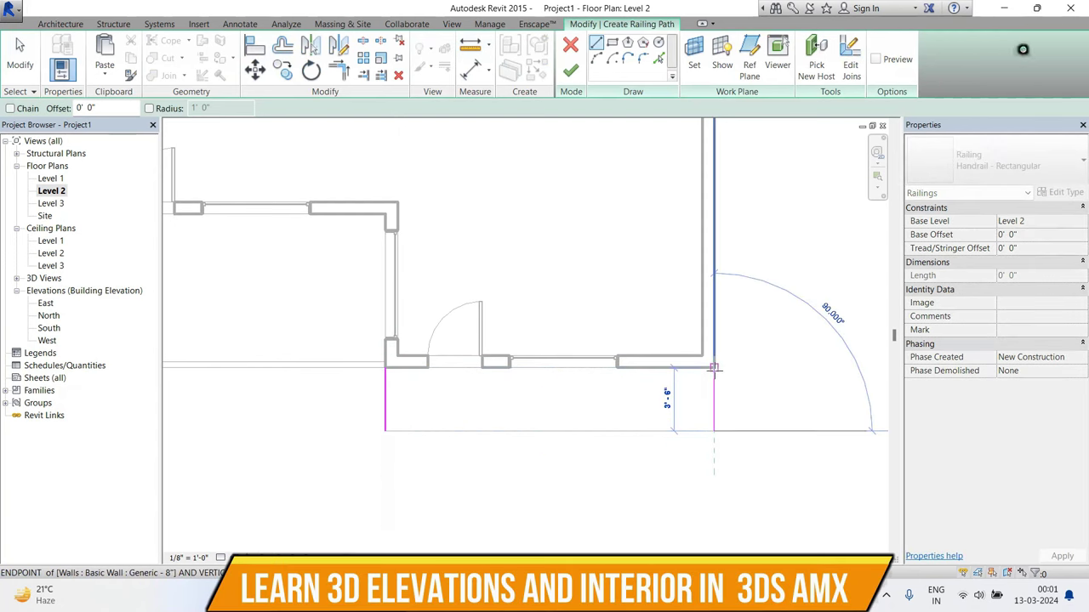
click(714, 367)
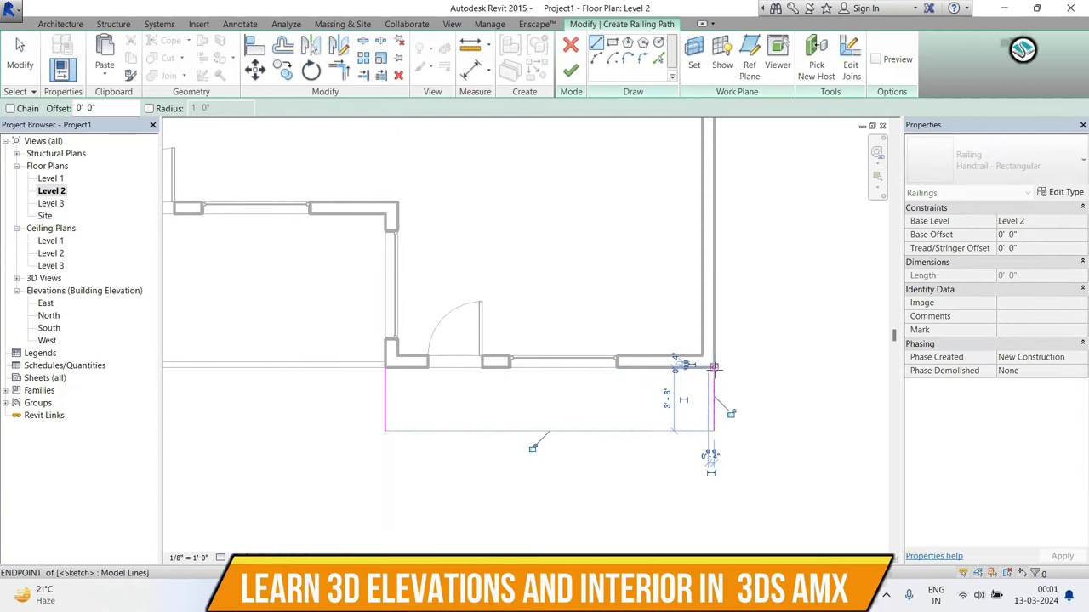
click(385, 429)
click(714, 429)
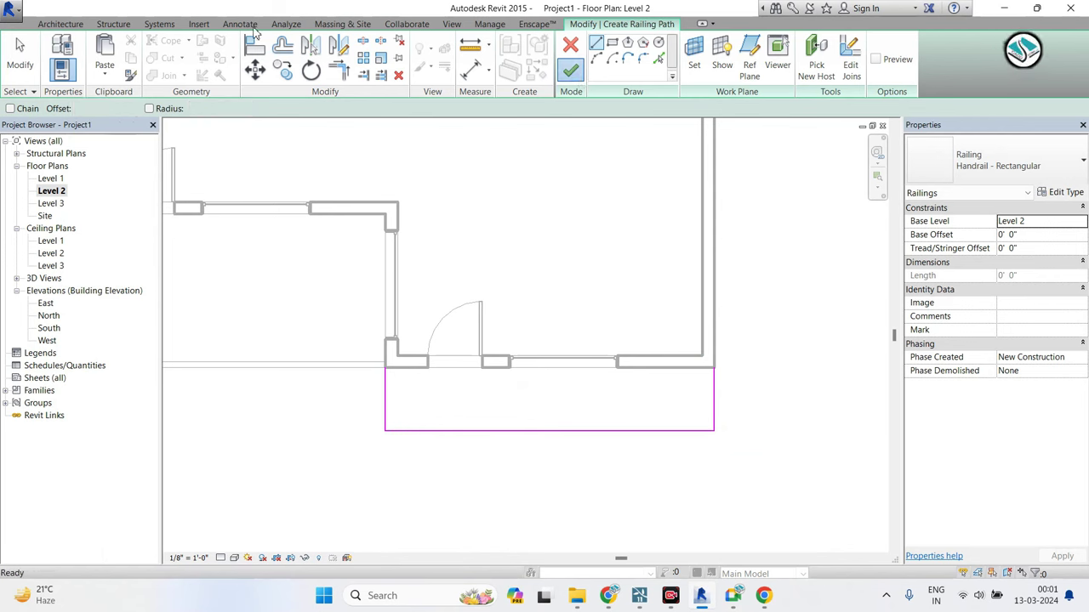
Make the balcony railing Glass Panel - Bottom Fill in 3D, then go to the Level 3 plan.
click(452, 24)
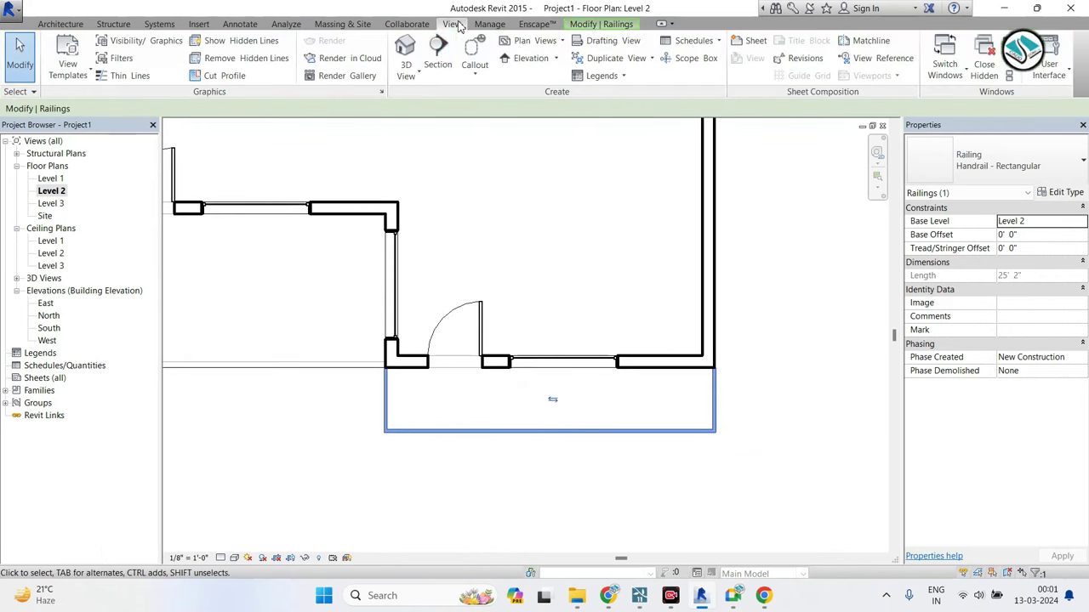
click(405, 51)
scroll(698, 355, up, 3)
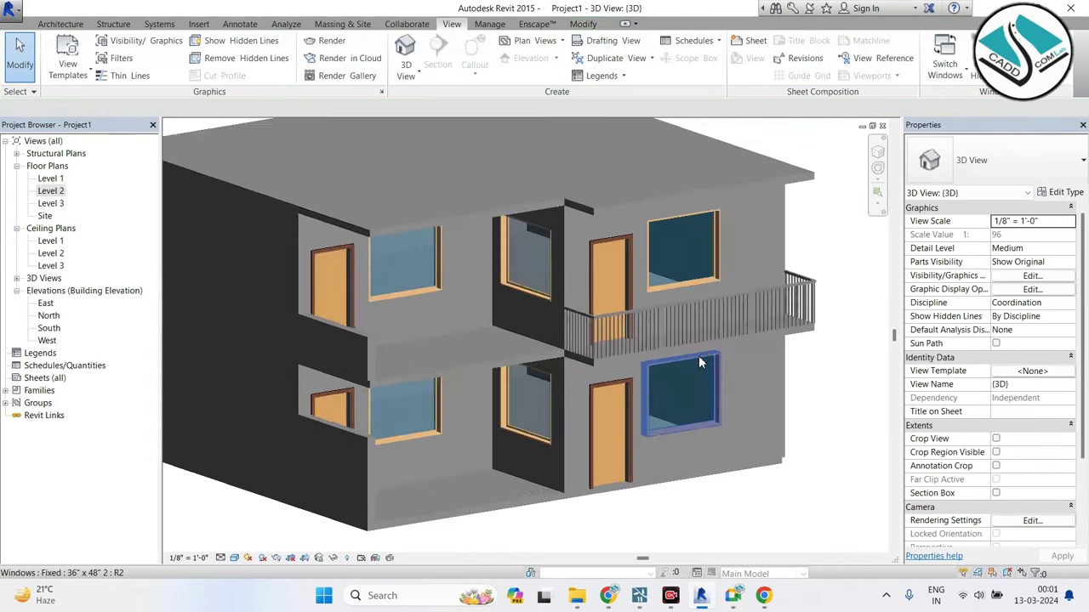
scroll(795, 302, up, 2)
click(795, 302)
click(993, 166)
click(995, 224)
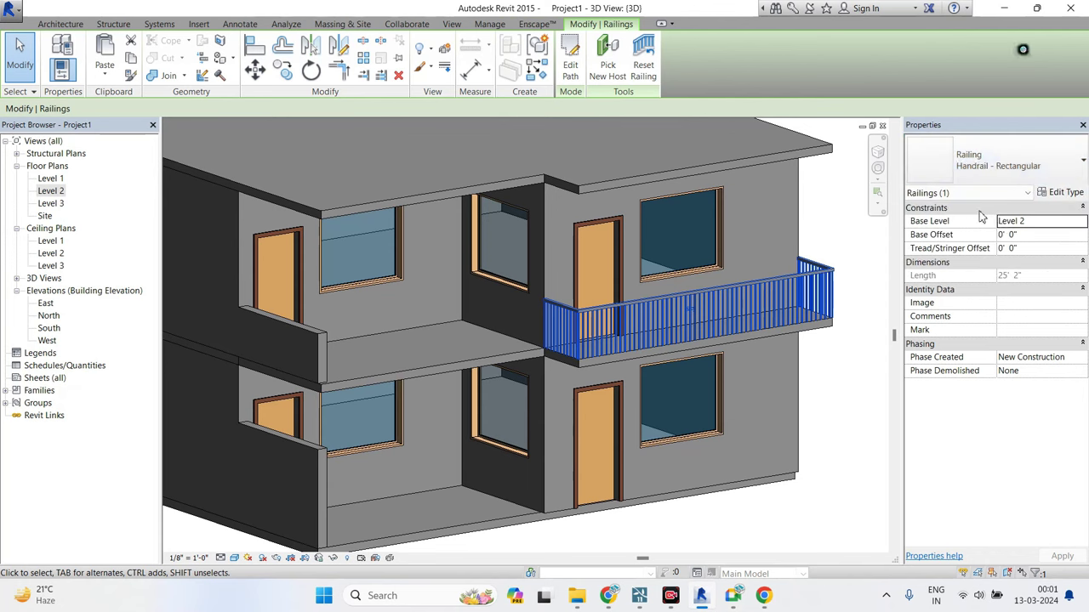
click(846, 200)
double_click(49, 204)
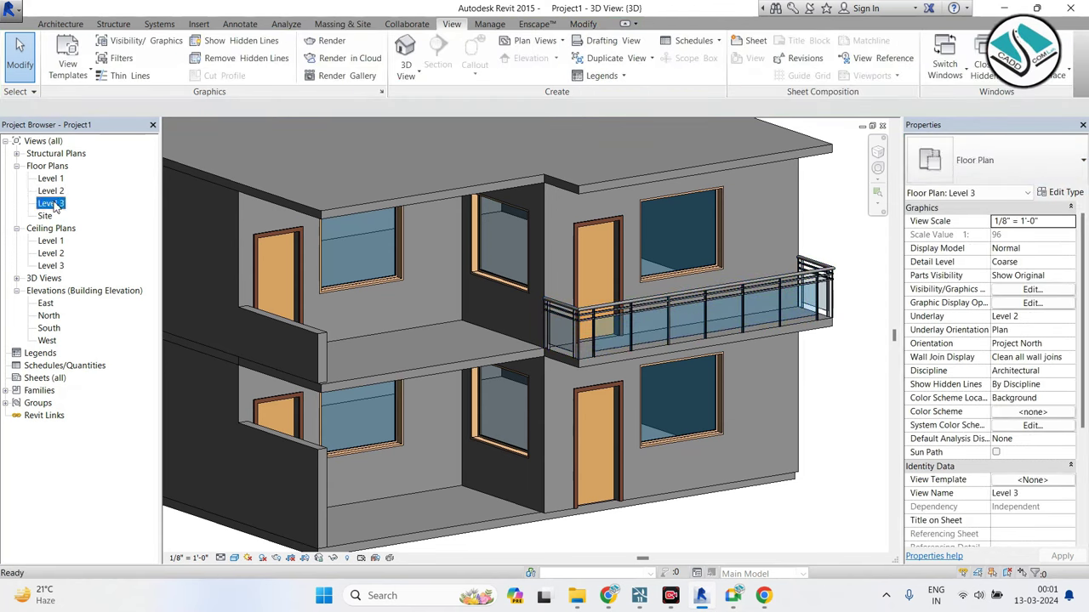
scroll(389, 284, down, 3)
Start the roof railing path along the top edge of the Level 3 roof, corner to corner.
middle_drag(344, 248, 345, 323)
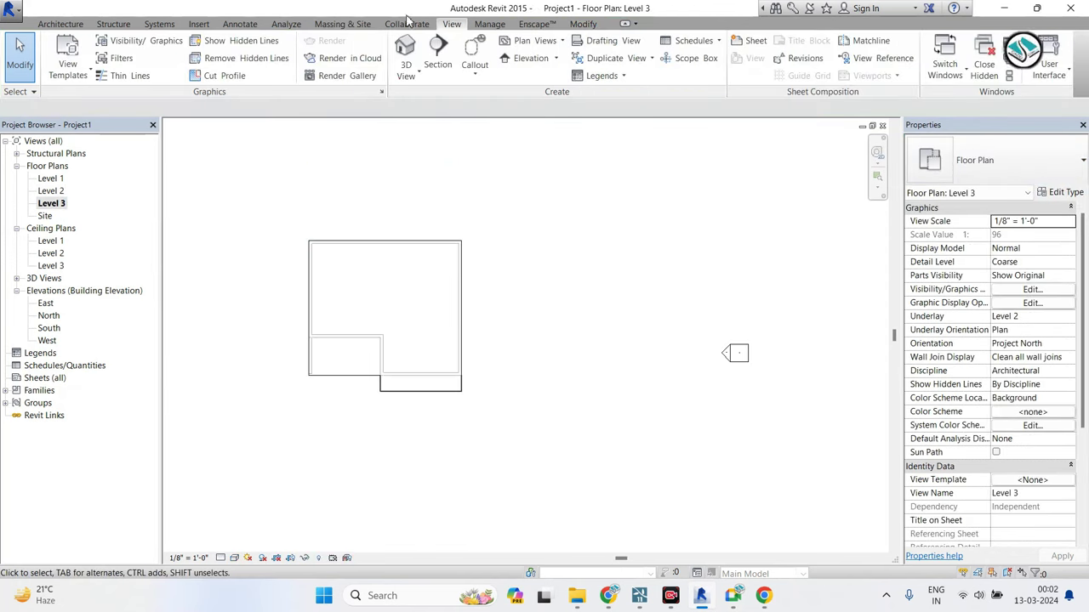
click(60, 24)
click(477, 47)
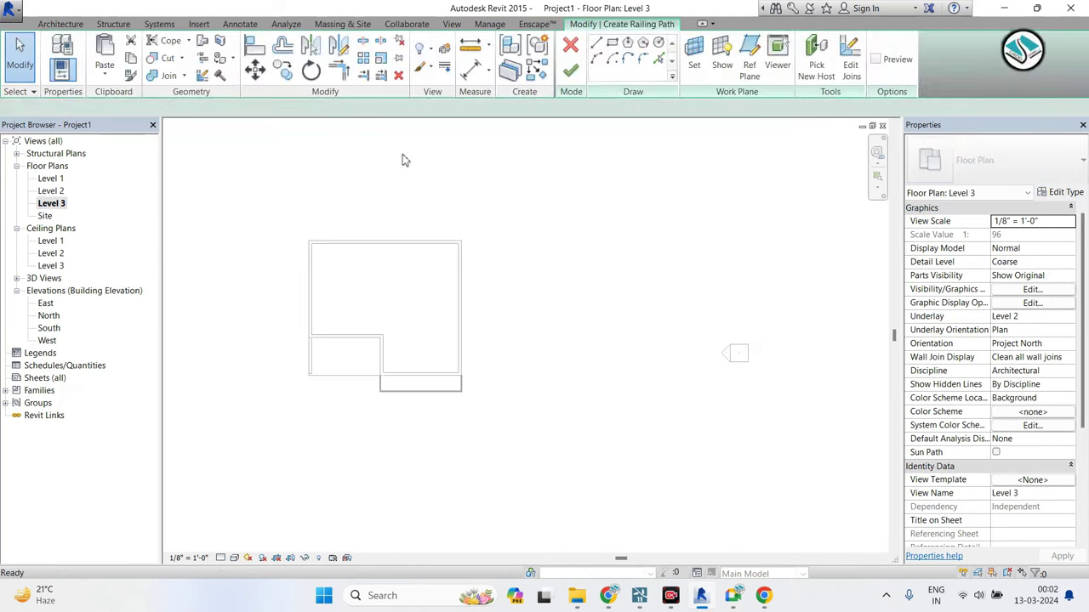
scroll(297, 235, up, 3)
scroll(308, 236, up, 2)
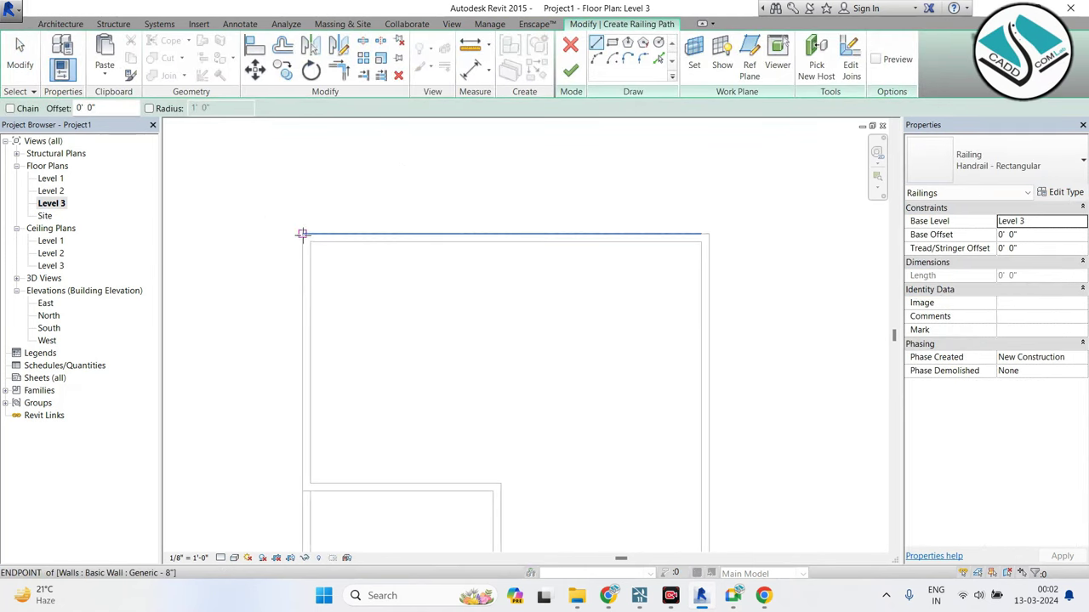
click(302, 234)
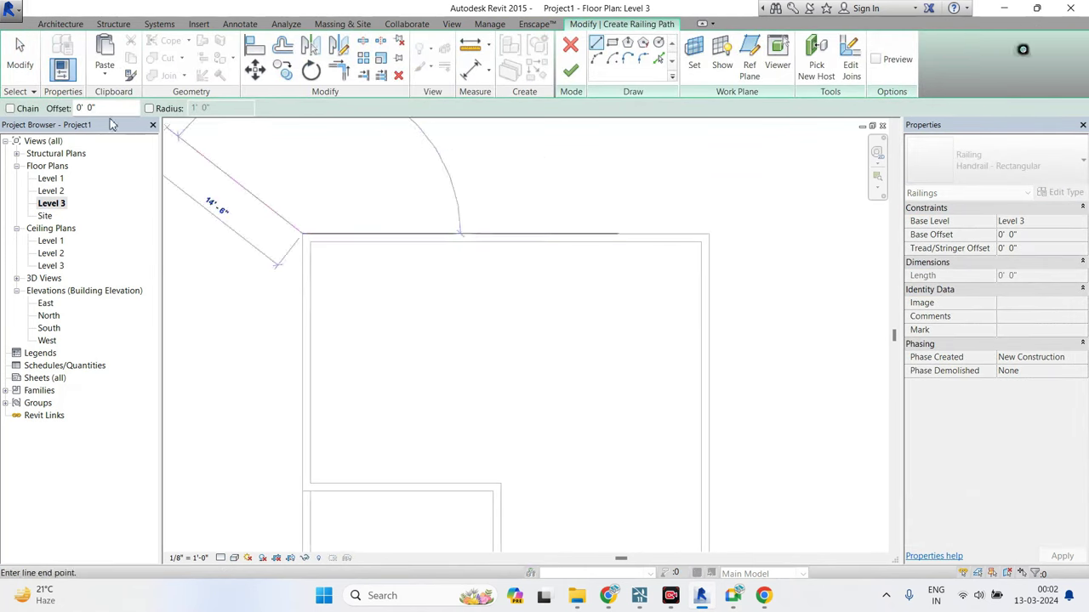
key(Escape)
click(302, 235)
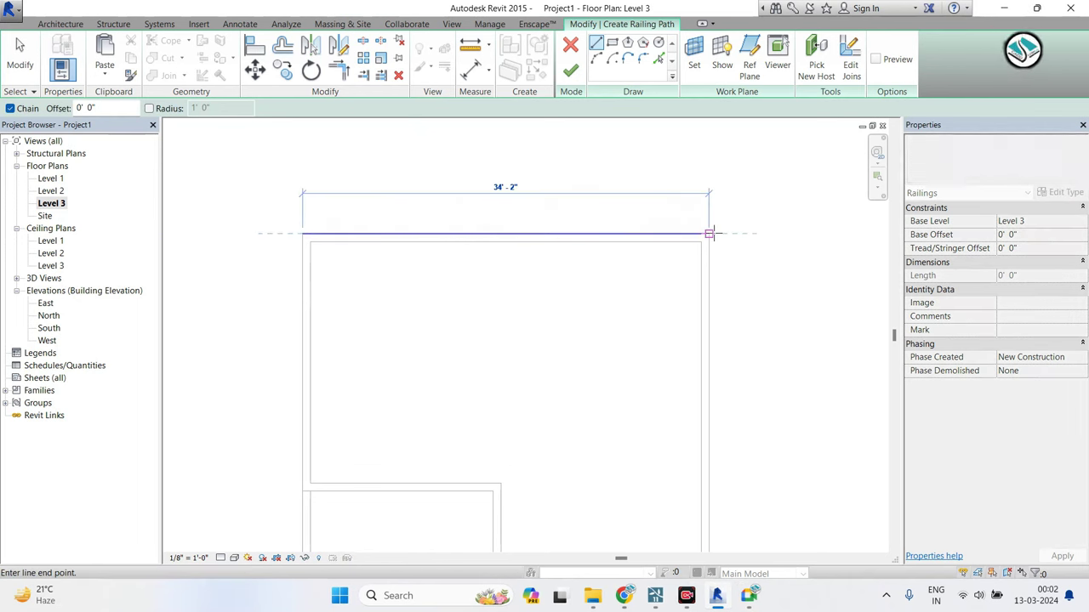
click(708, 230)
Trace the railing down the right, bottom and left roof edges, close the loop and finish.
scroll(681, 404, up, 2)
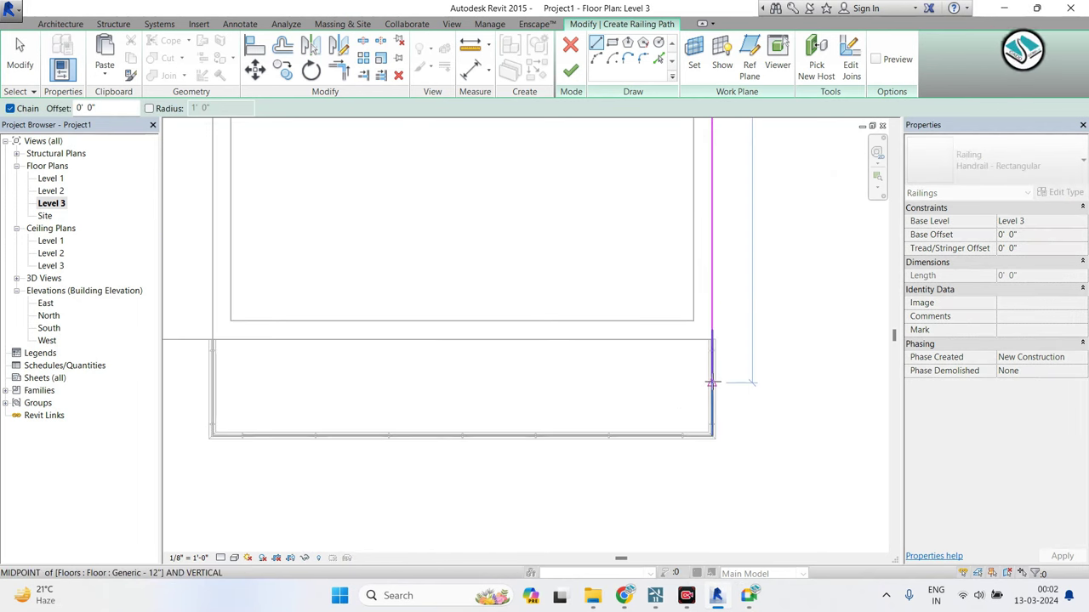
click(722, 438)
middle_drag(723, 438, 462, 440)
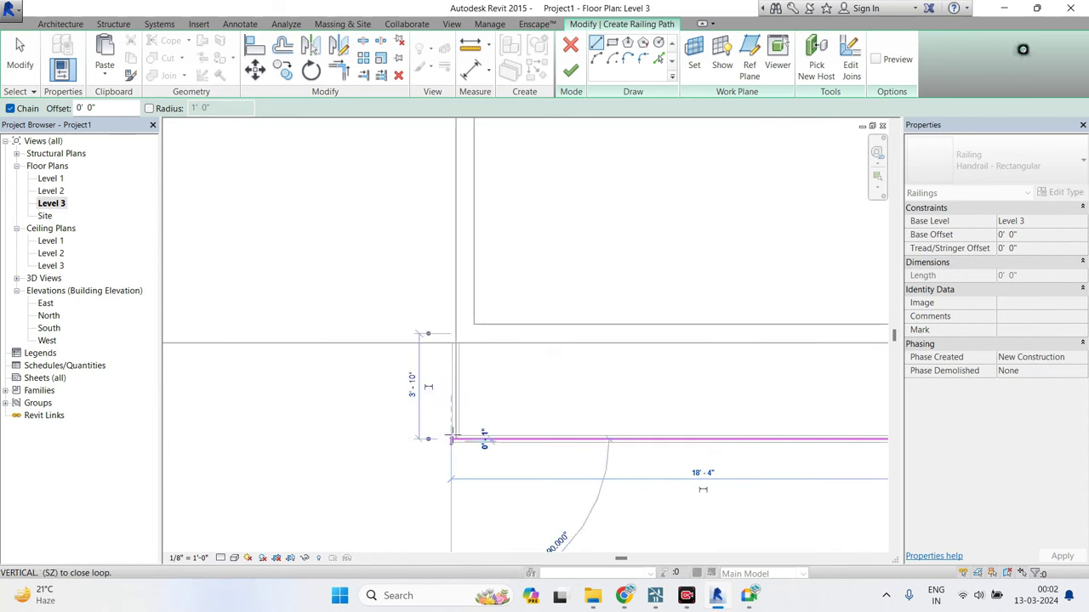
click(452, 438)
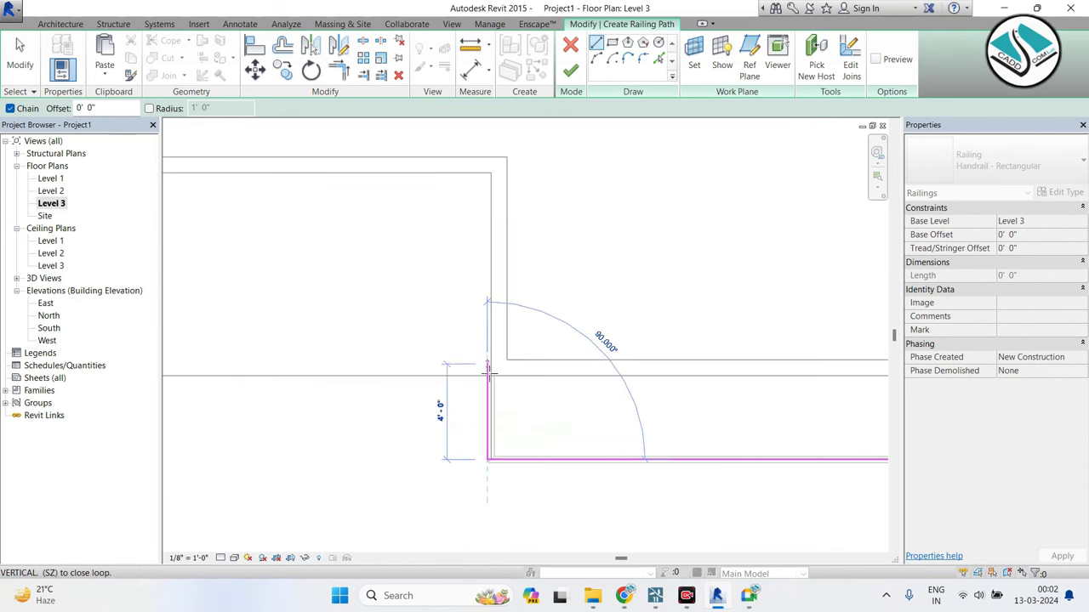
click(489, 376)
middle_drag(413, 365, 612, 334)
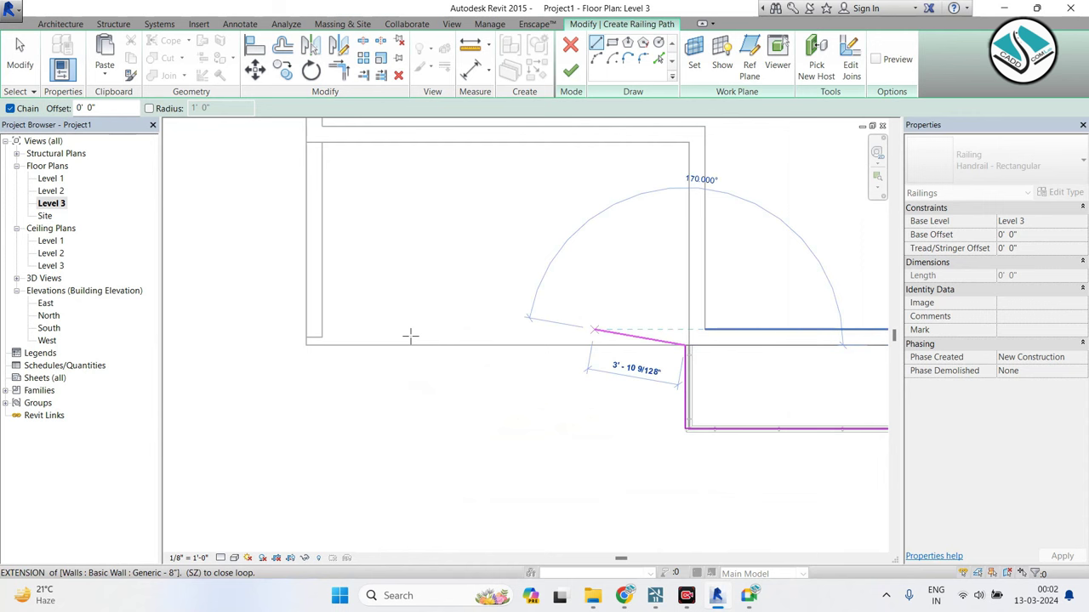
click(300, 344)
middle_drag(394, 182, 363, 280)
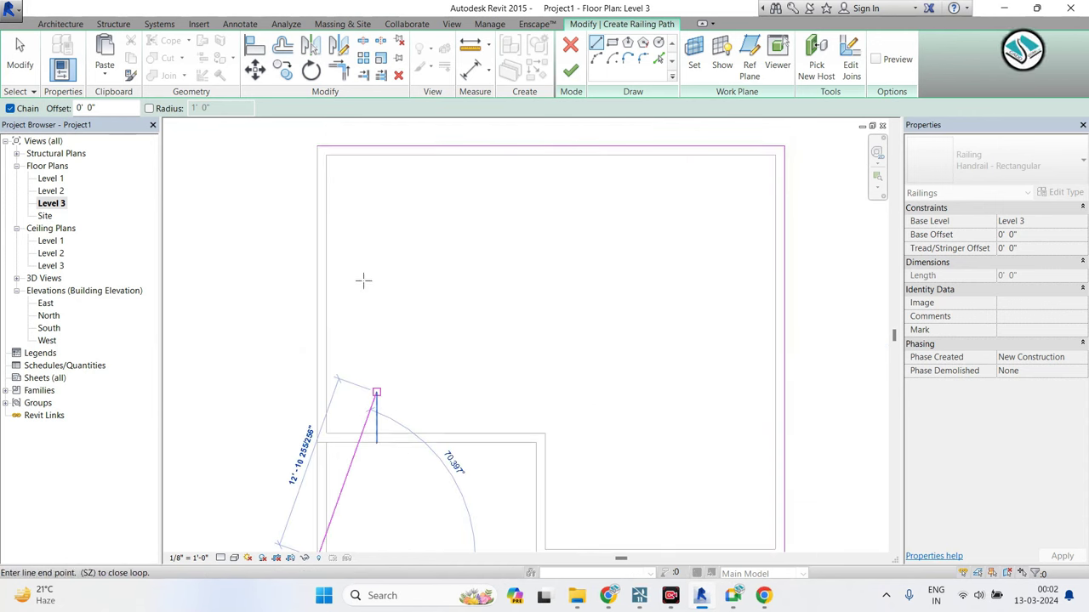
click(317, 147)
click(570, 70)
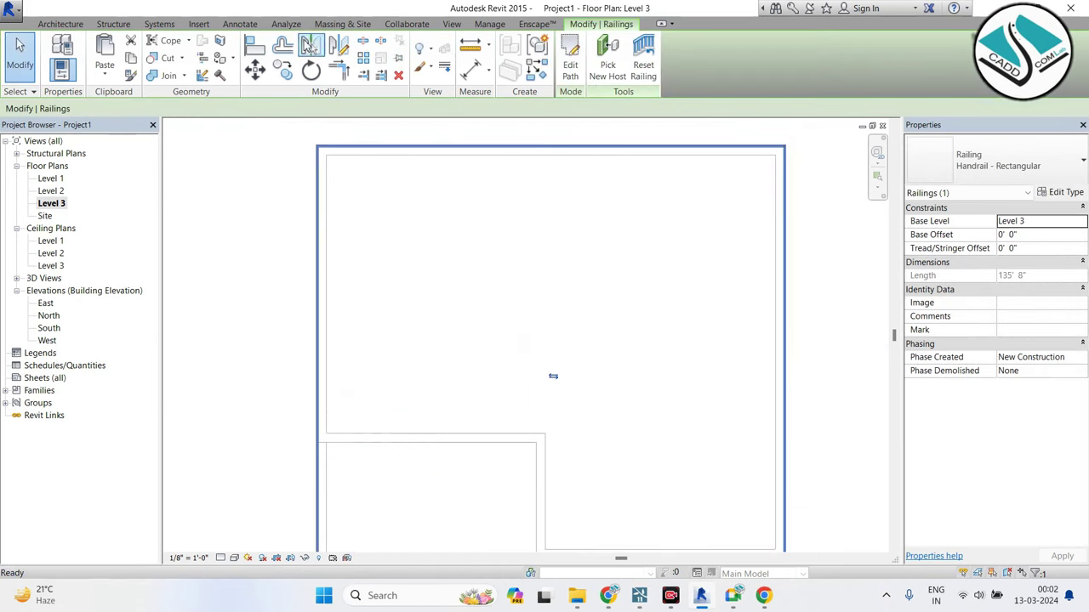
click(451, 24)
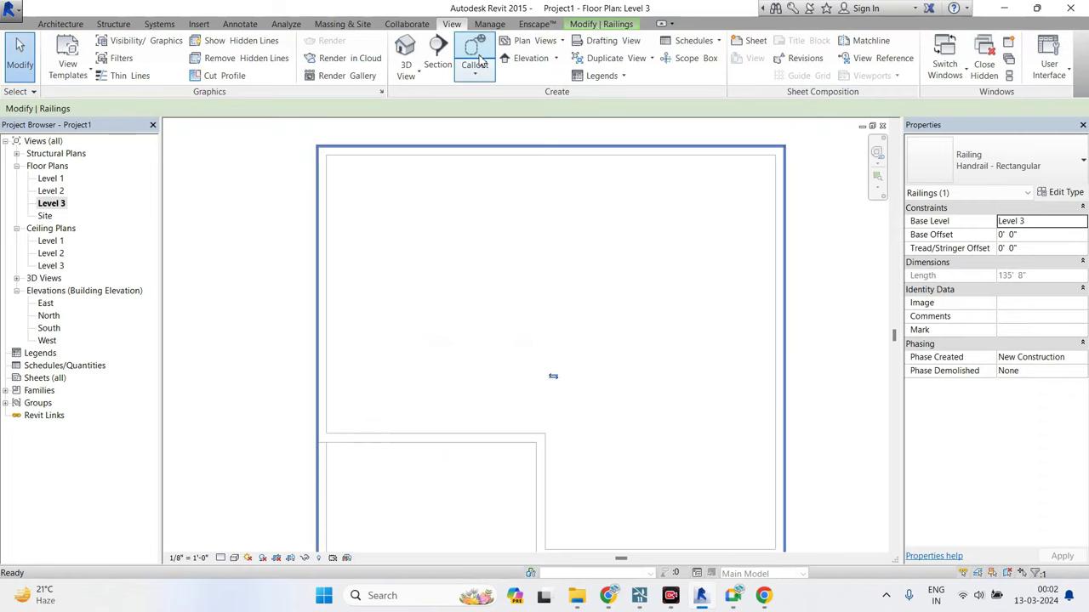
Change the roof railing to Glass Panel - Bottom Fill in the 3D view.
click(404, 54)
shift+middle_drag(499, 372, 660, 222)
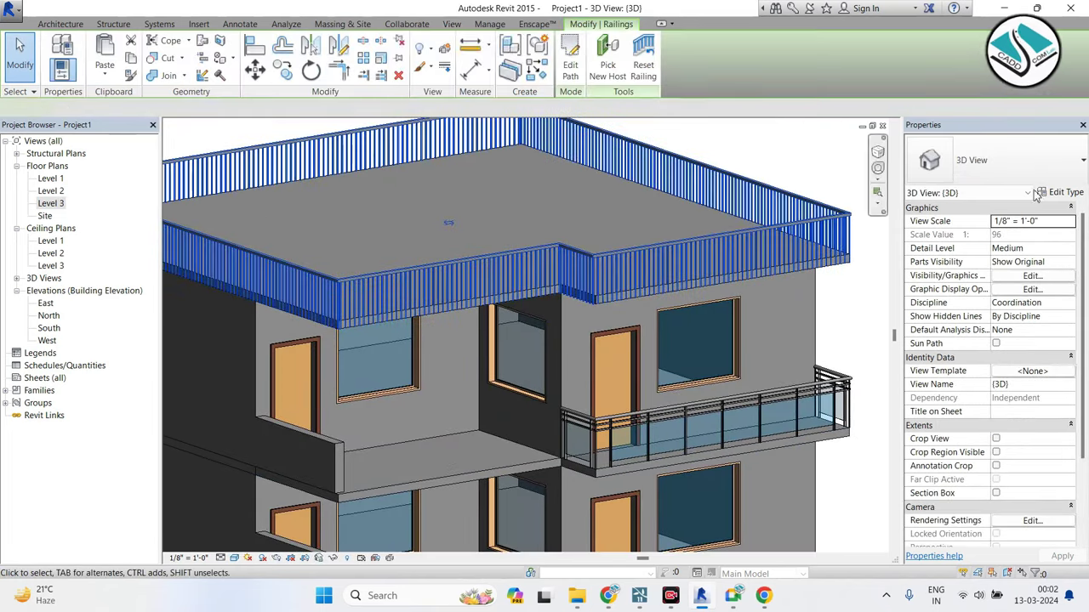
click(1003, 161)
click(991, 279)
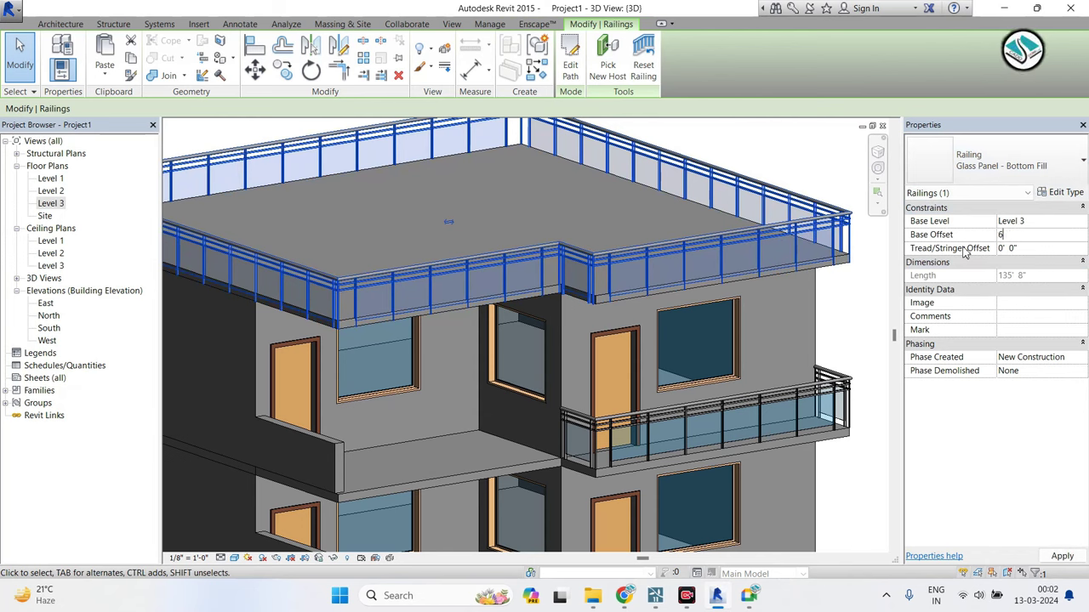
key(Escape)
Orbit out to view the whole building, then go to the Level 2 floor plan.
scroll(485, 259, down, 3)
mouse_move(484, 259)
shift+middle_down()
mouse_move(596, 323)
mouse_move(687, 358)
mouse_move(596, 357)
shift+middle_up()
scroll(388, 354, up, 3)
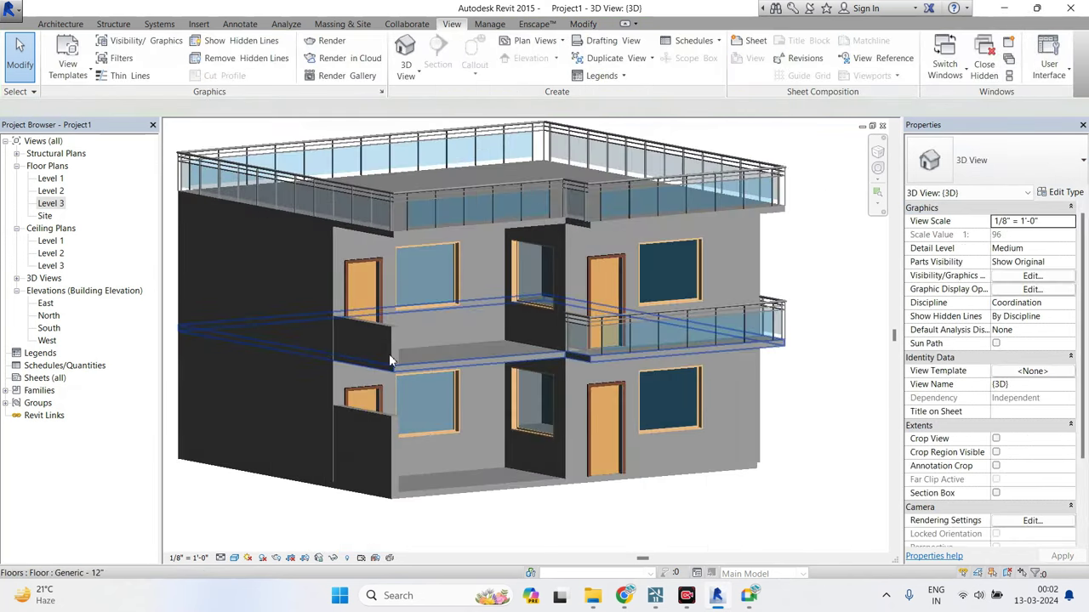
double_click(51, 191)
scroll(486, 286, down, 3)
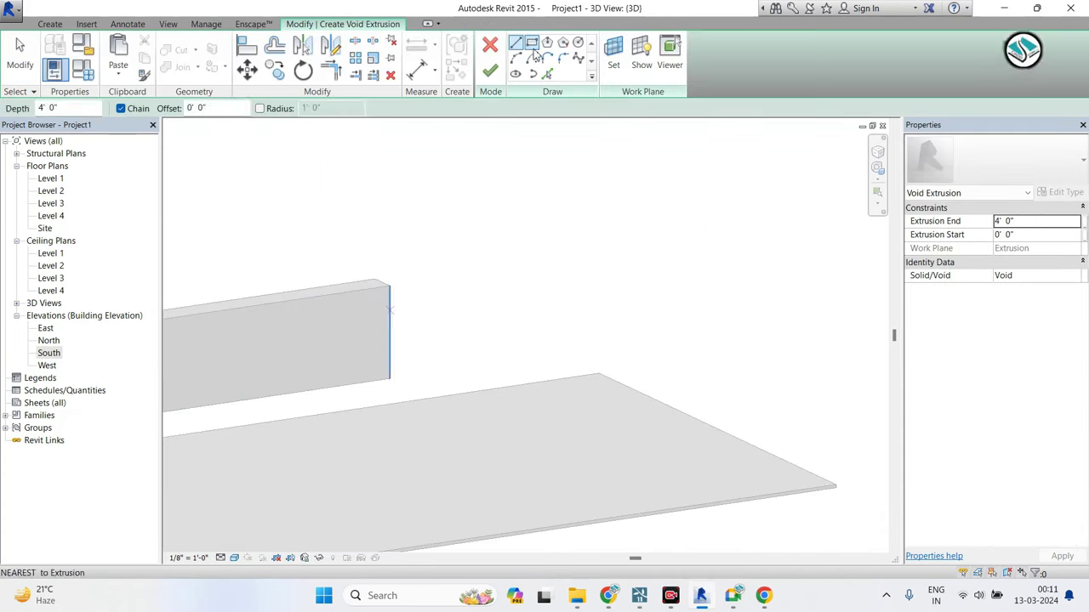
Draw a rectangular void profile on the top of the long low wall.
shift+middle_drag(631, 255, 263, 321)
scroll(418, 311, up, 3)
scroll(296, 311, up, 2)
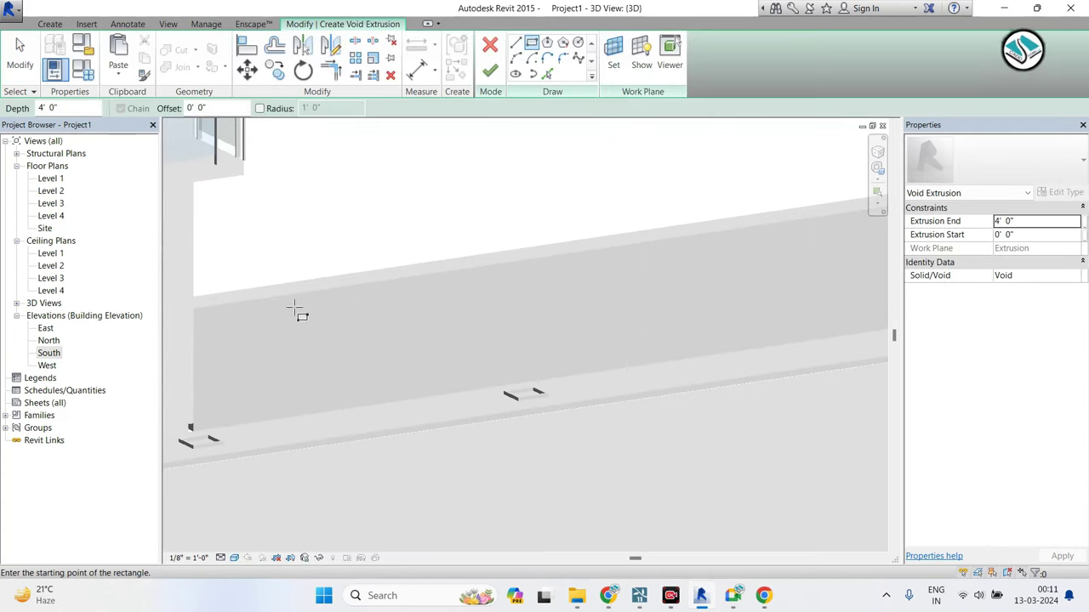
click(286, 300)
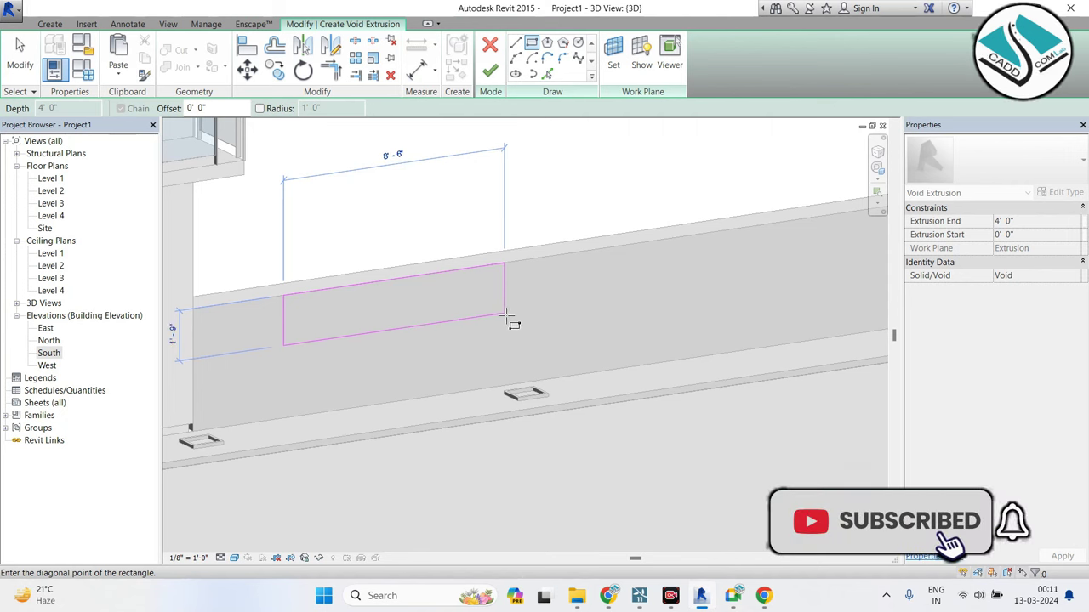
click(508, 317)
scroll(540, 277, down, 1)
key(Escape)
Copy the rectangle twice further along the wall and finish the void to cut the notches.
drag(275, 241, 609, 384)
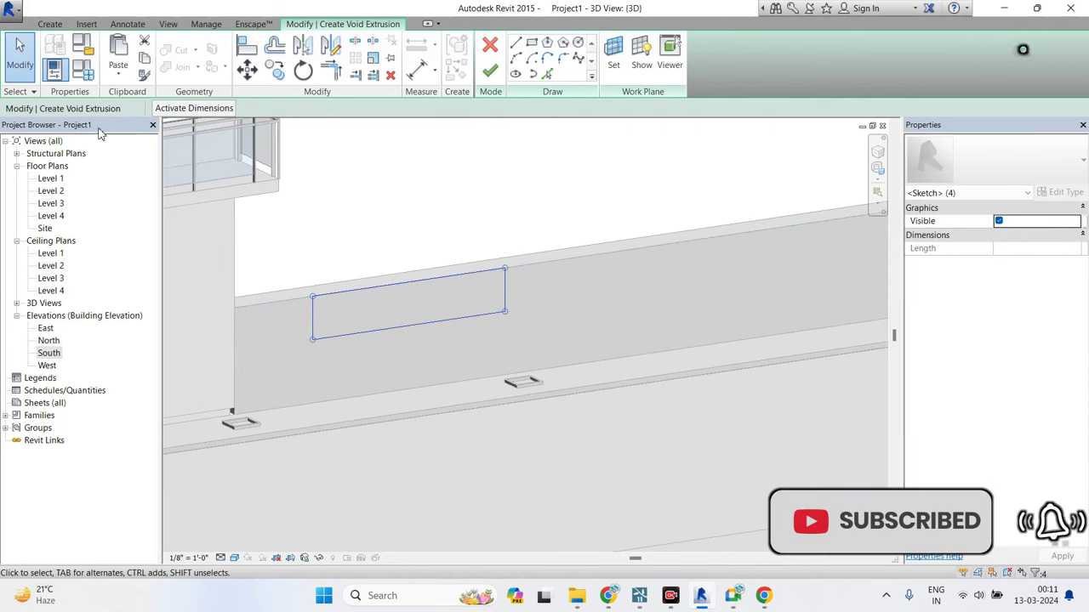
click(274, 69)
click(313, 339)
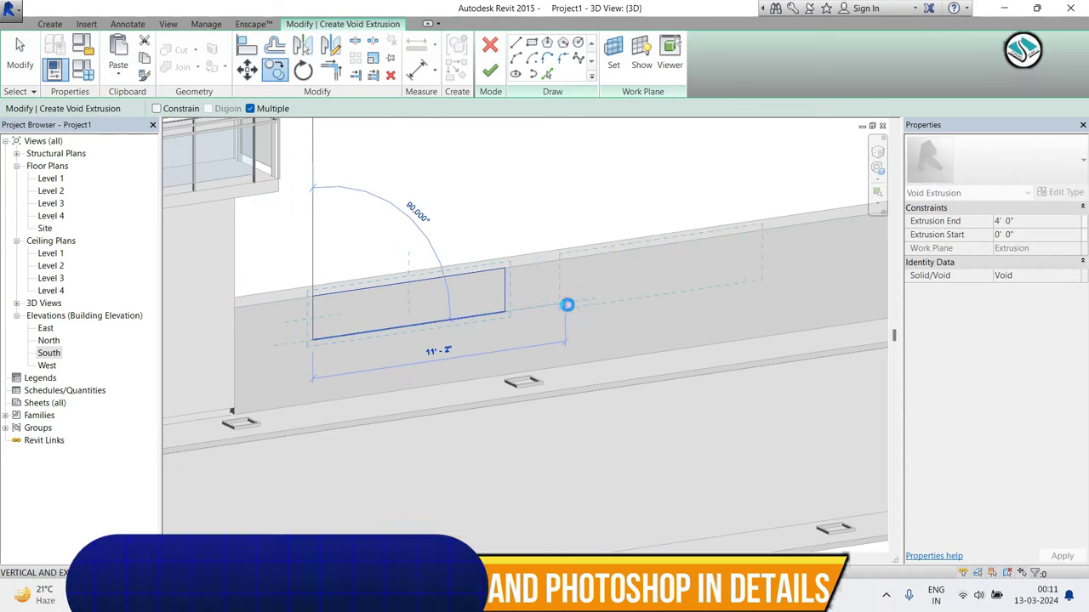
middle_drag(498, 304, 289, 340)
click(410, 331)
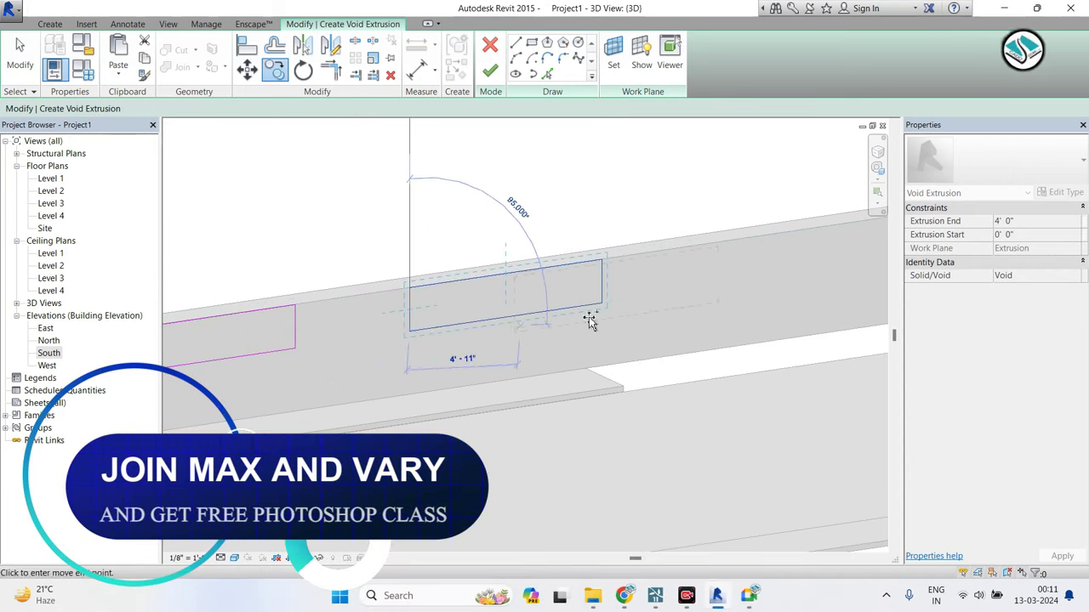
click(670, 292)
key(Escape)
click(490, 72)
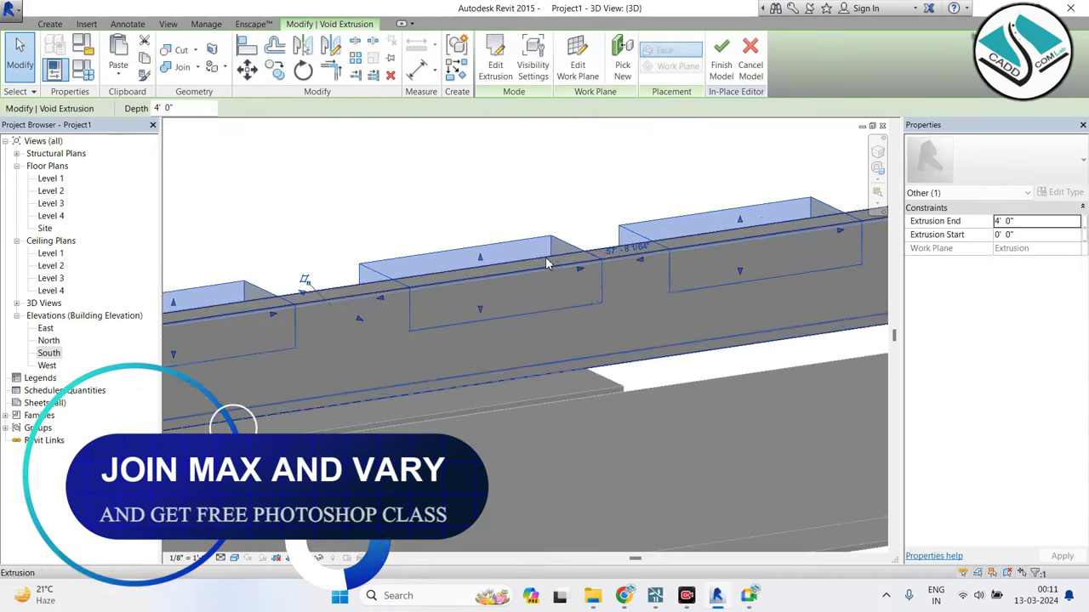
scroll(413, 268, down, 3)
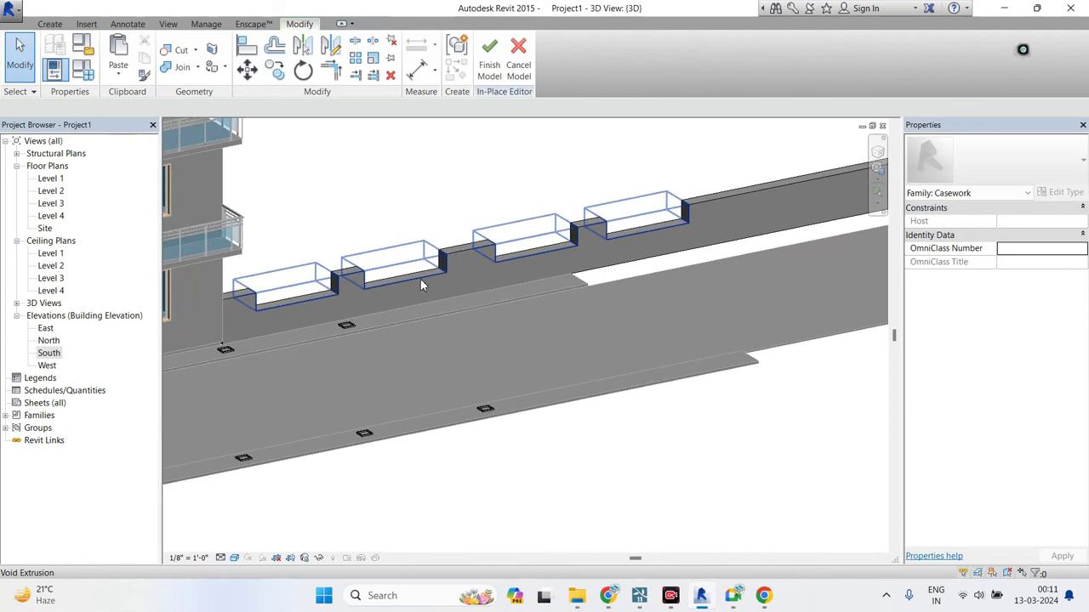
scroll(371, 300, up, 3)
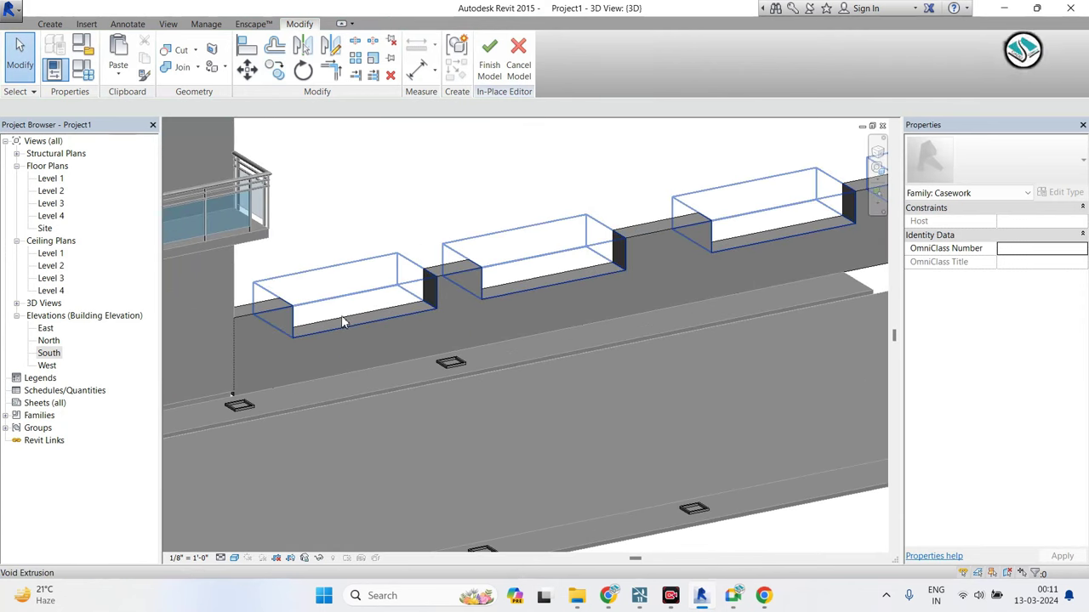
Go to the Level 1 plan and inspect the extrusion along the boundary wall.
double_click(51, 179)
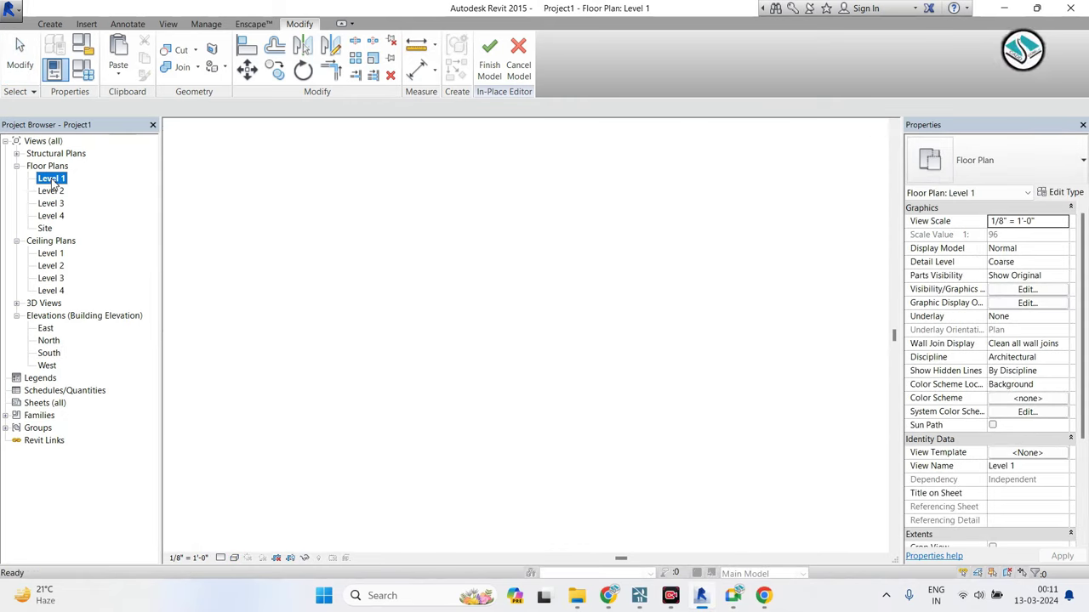
click(505, 332)
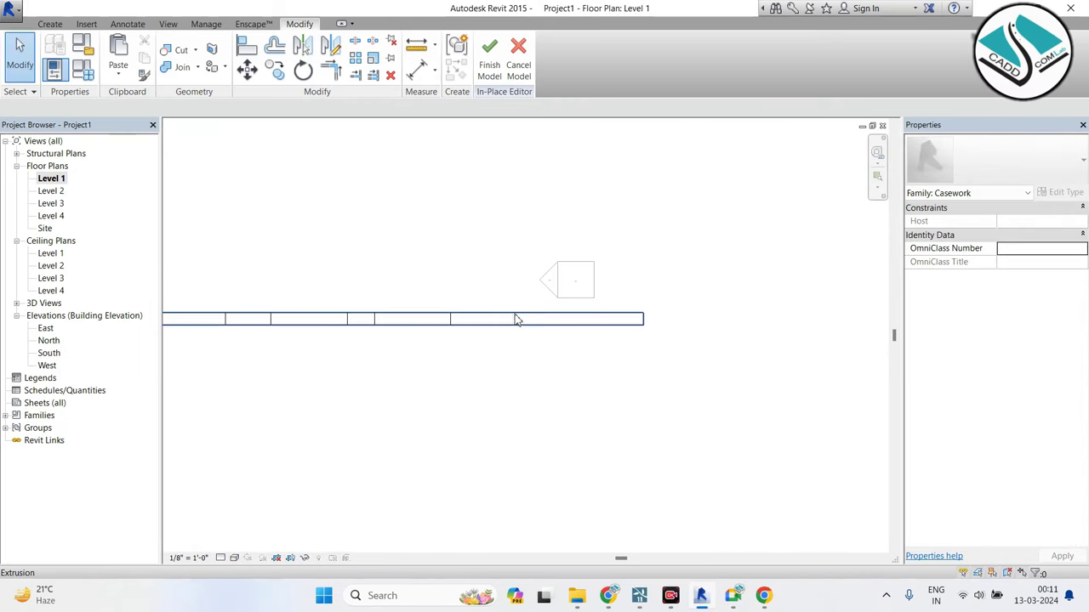
scroll(643, 328, up, 2)
scroll(643, 329, up, 2)
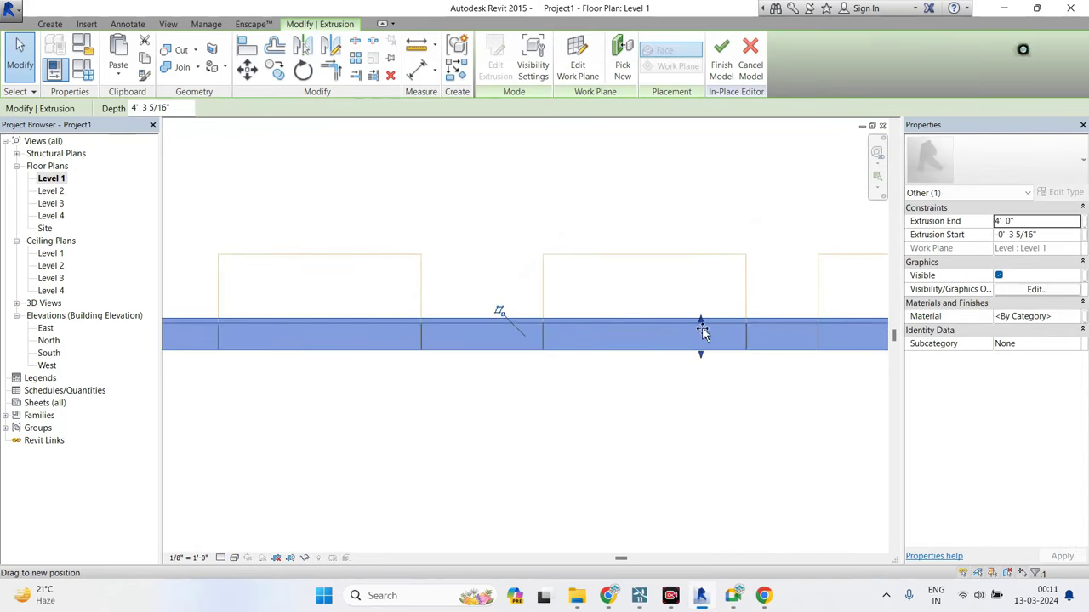
key(Escape)
scroll(510, 352, down, 3)
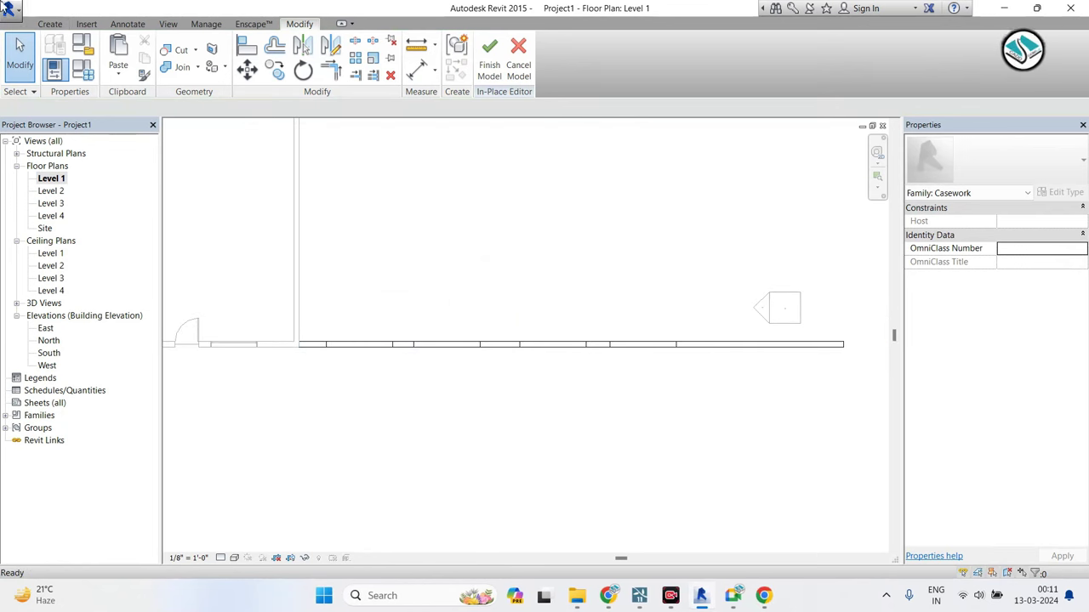
scroll(533, 354, down, 2)
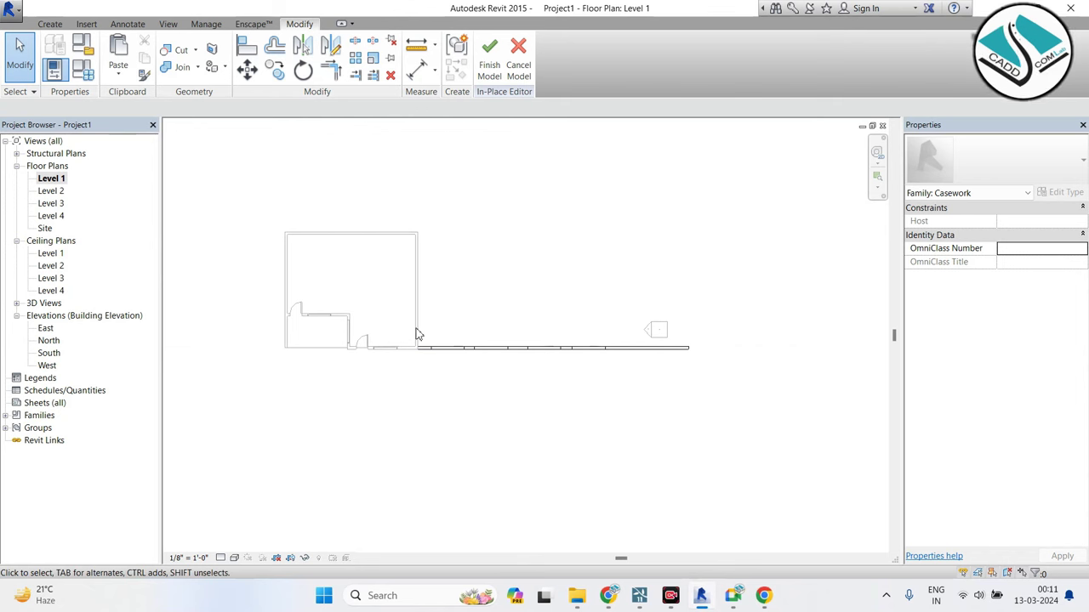
Copy the boundary wall and its four tree boxes to a spot above the building.
drag(398, 322, 717, 396)
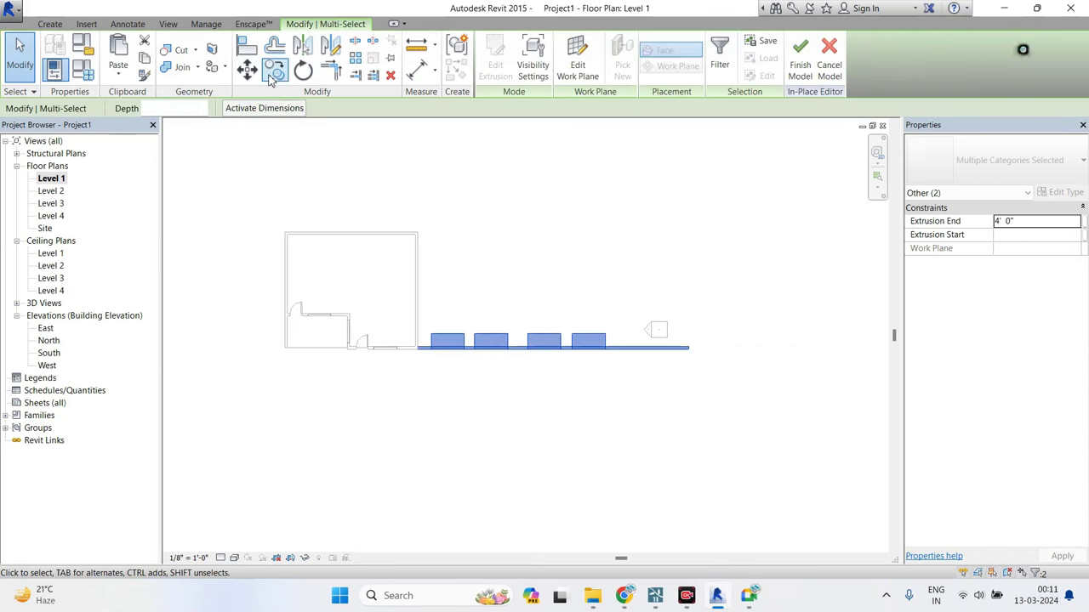
key(c)
key(o)
click(483, 349)
middle_drag(287, 250, 567, 335)
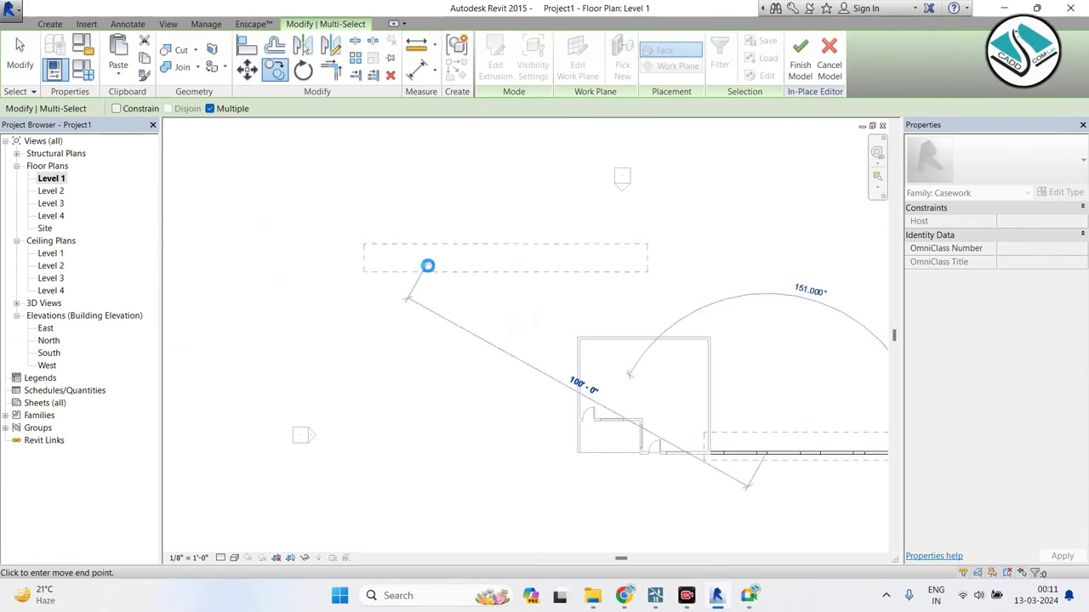
click(428, 265)
key(Escape)
key(Escape)
Rotate the copied wall and boxes 90° to vertical and move them to the building's top corner.
drag(323, 287, 323, 286)
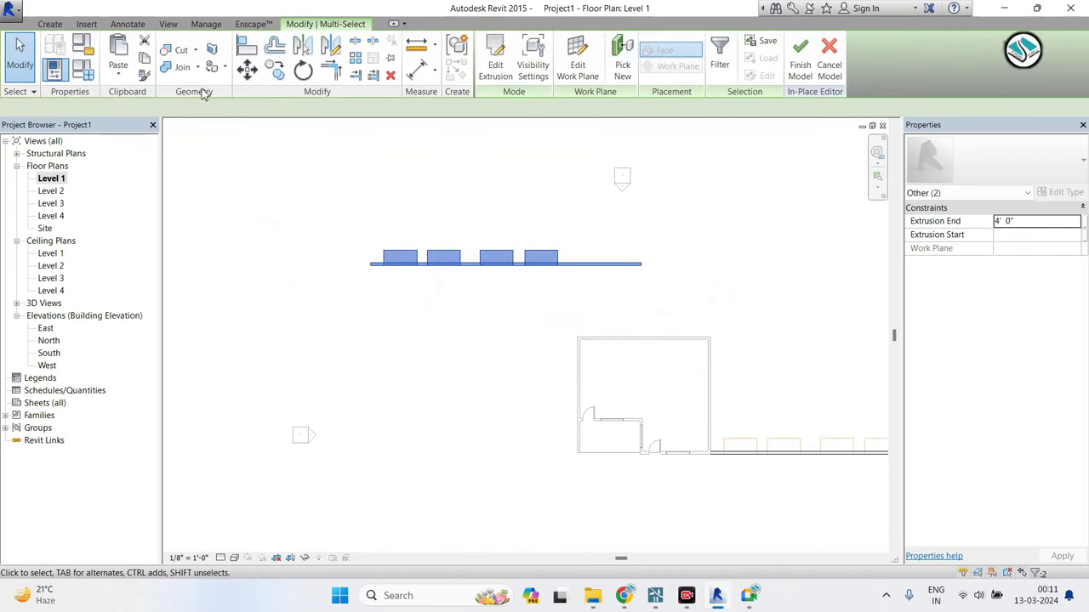
click(248, 70)
click(301, 71)
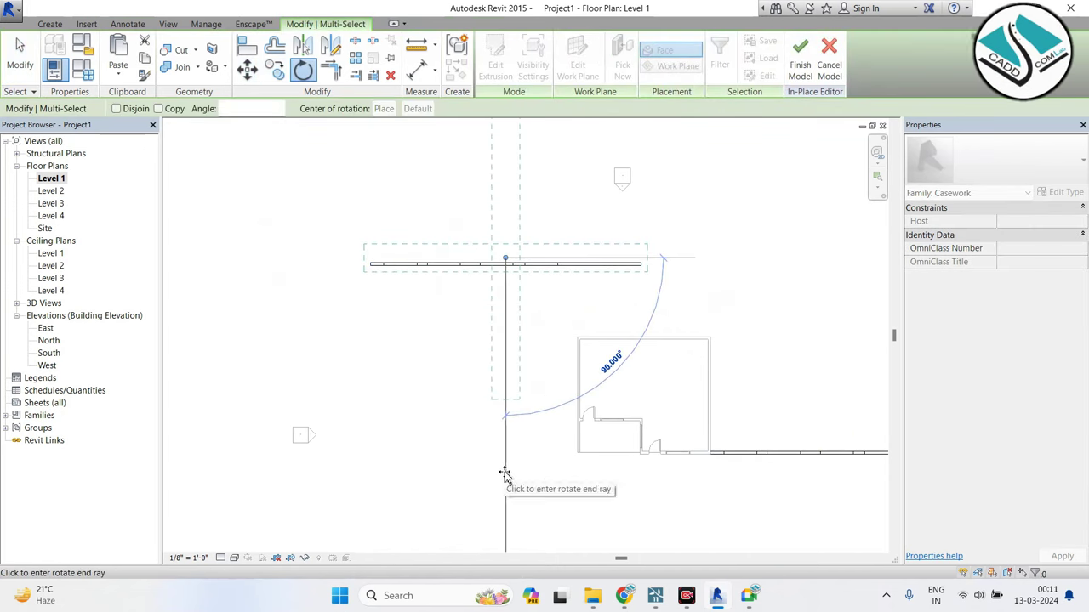
click(504, 475)
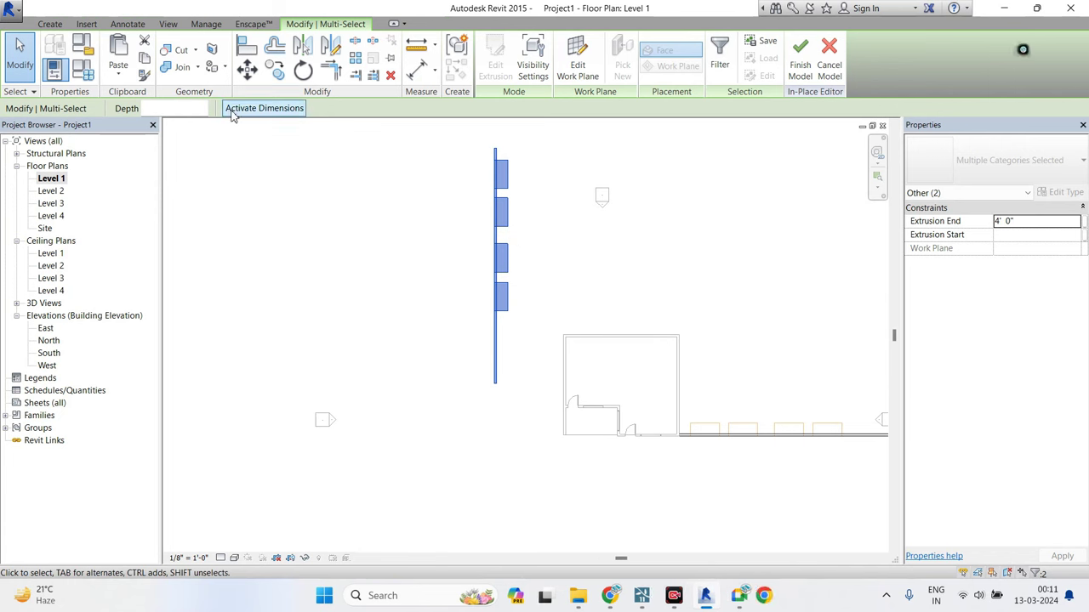
click(248, 75)
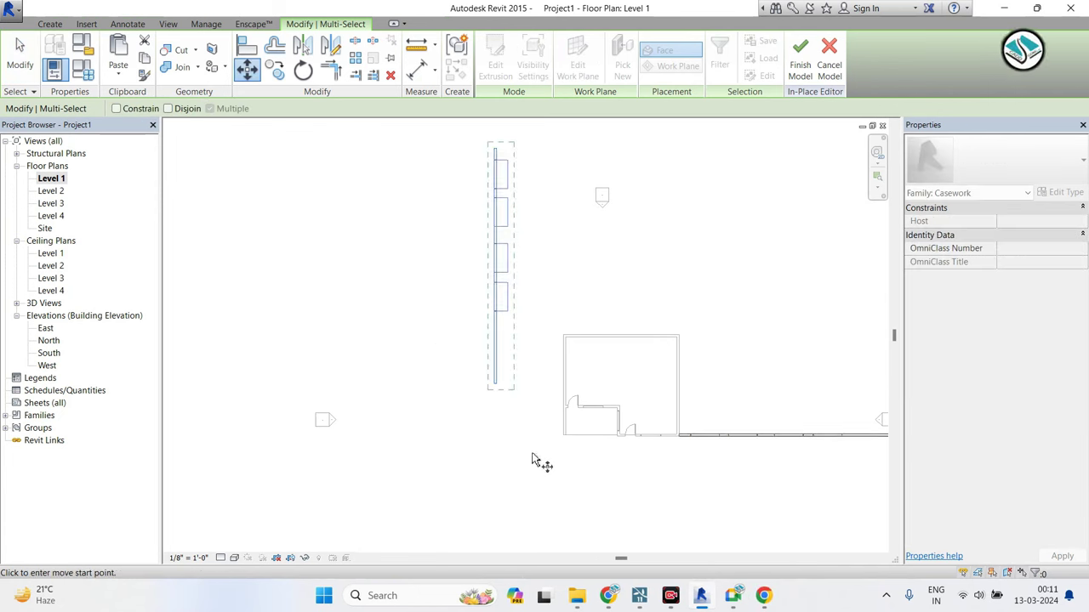
click(495, 338)
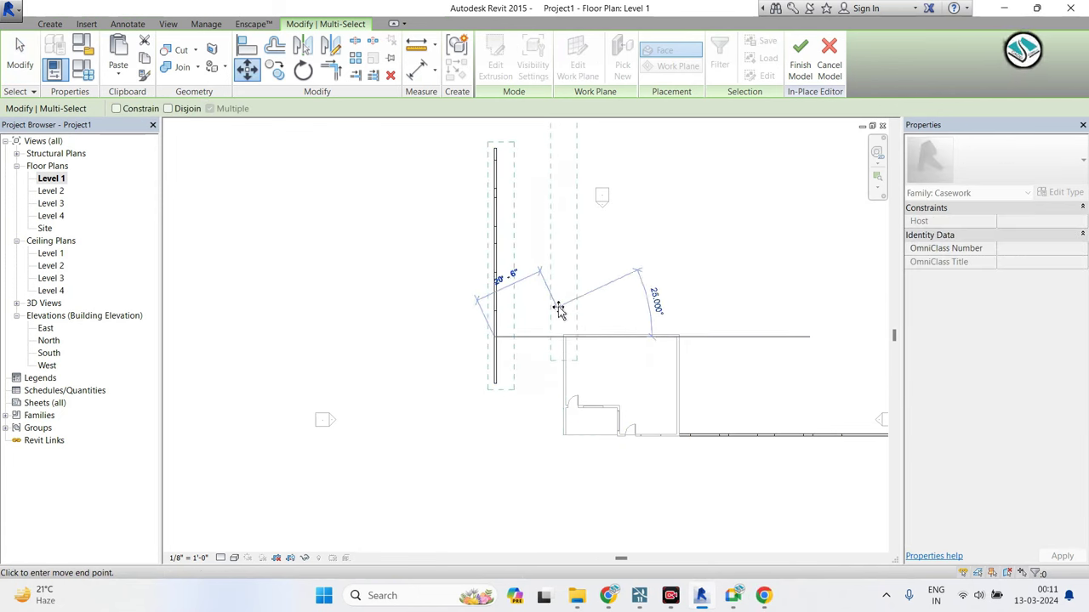
click(610, 313)
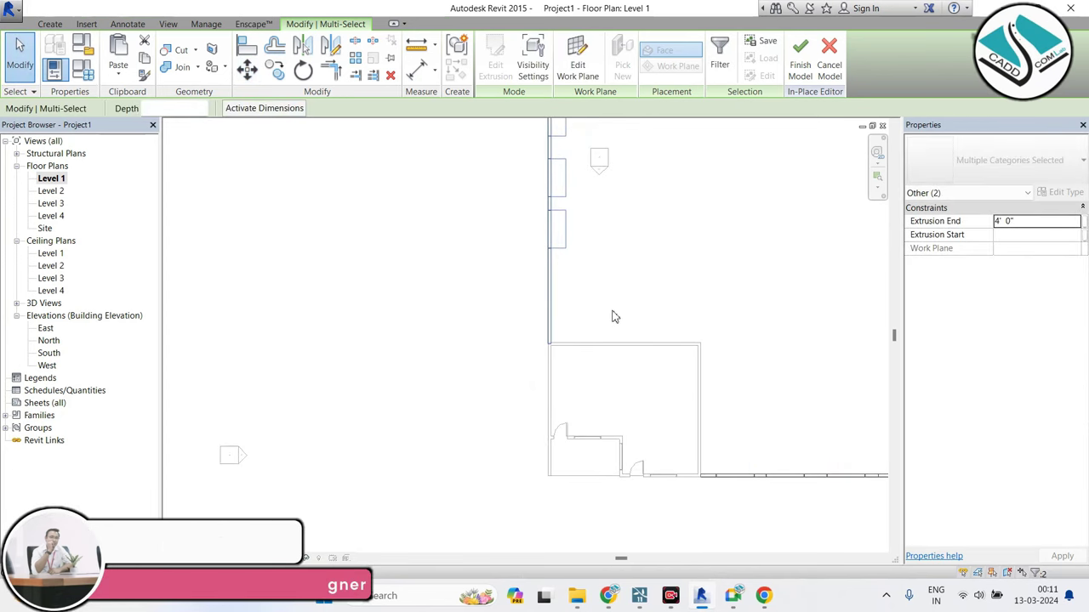
click(615, 317)
click(168, 23)
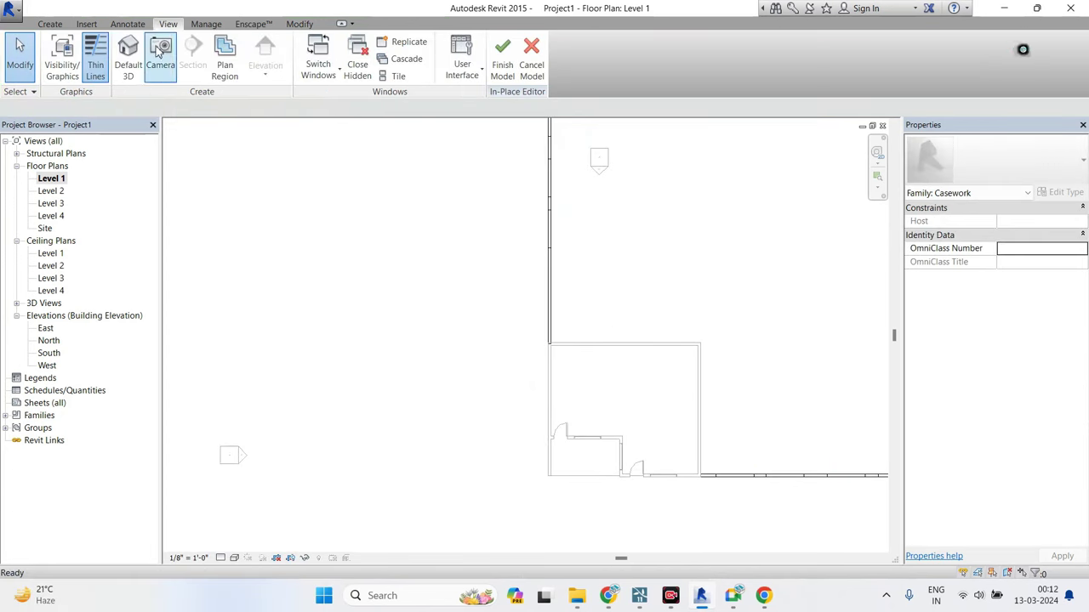
In the default 3D view, finish the TREES BASE in-place model showing the notched boundary walls.
click(125, 52)
scroll(585, 340, down, 5)
mouse_move(612, 354)
shift+middle_down()
mouse_move(455, 341)
mouse_move(561, 328)
shift+middle_up()
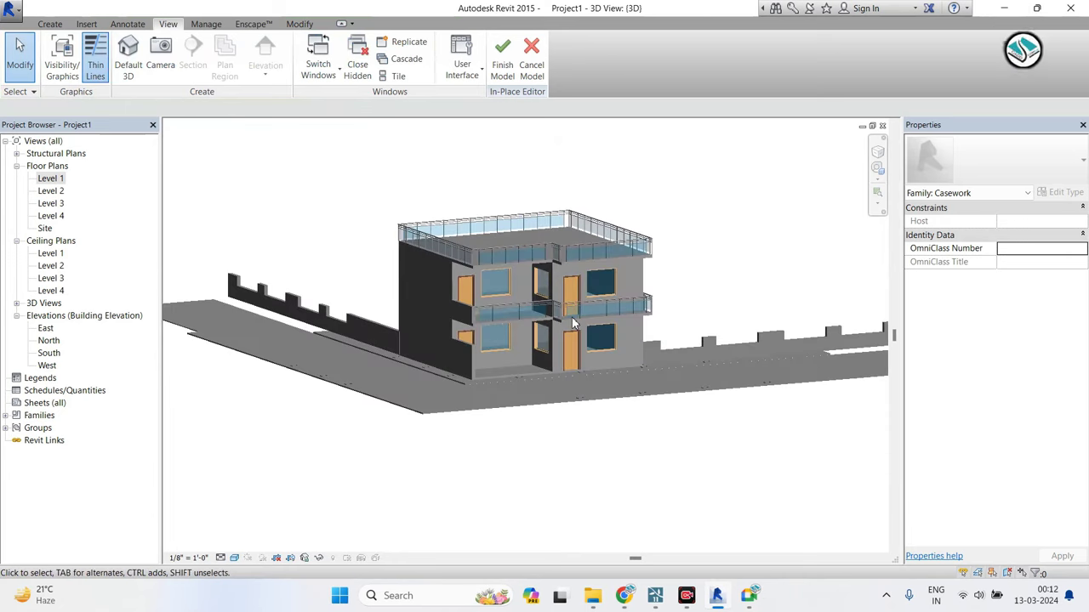
scroll(570, 323, up, 3)
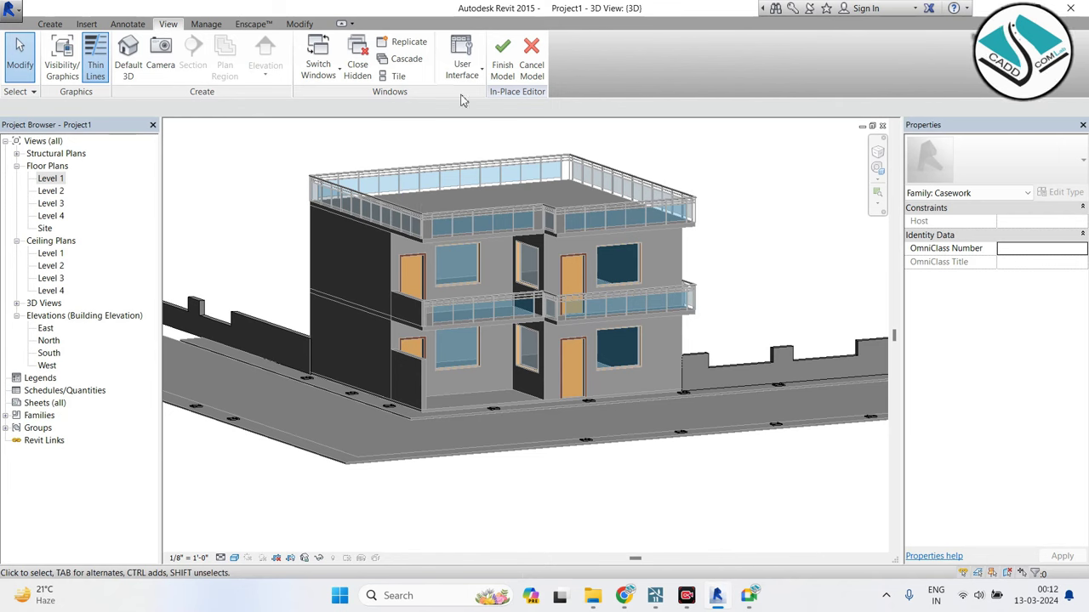
click(502, 65)
scroll(466, 363, up, 2)
scroll(466, 363, up, 2)
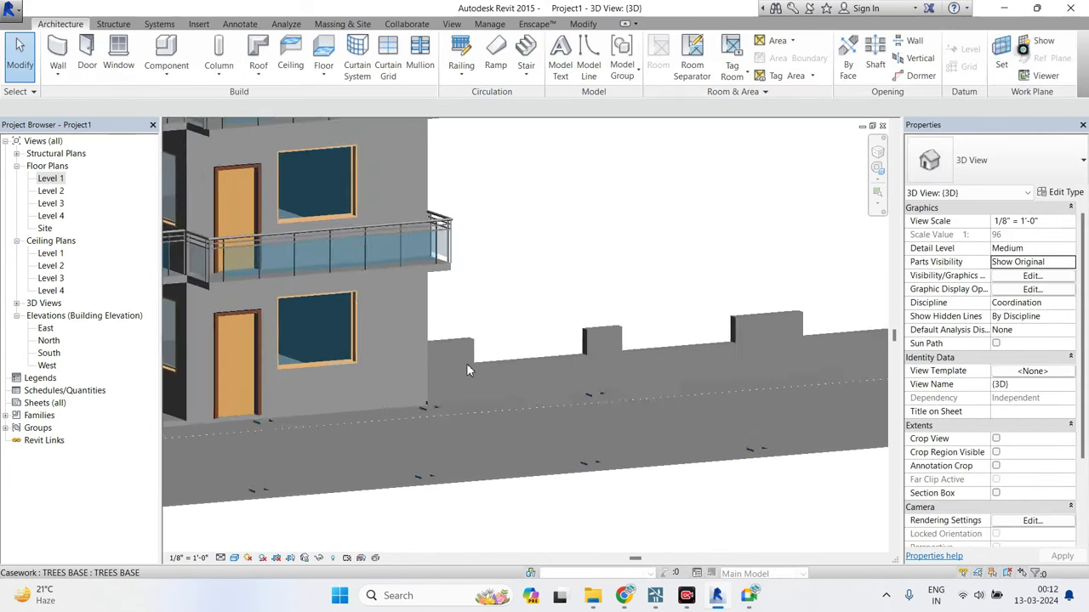
scroll(466, 363, up, 1)
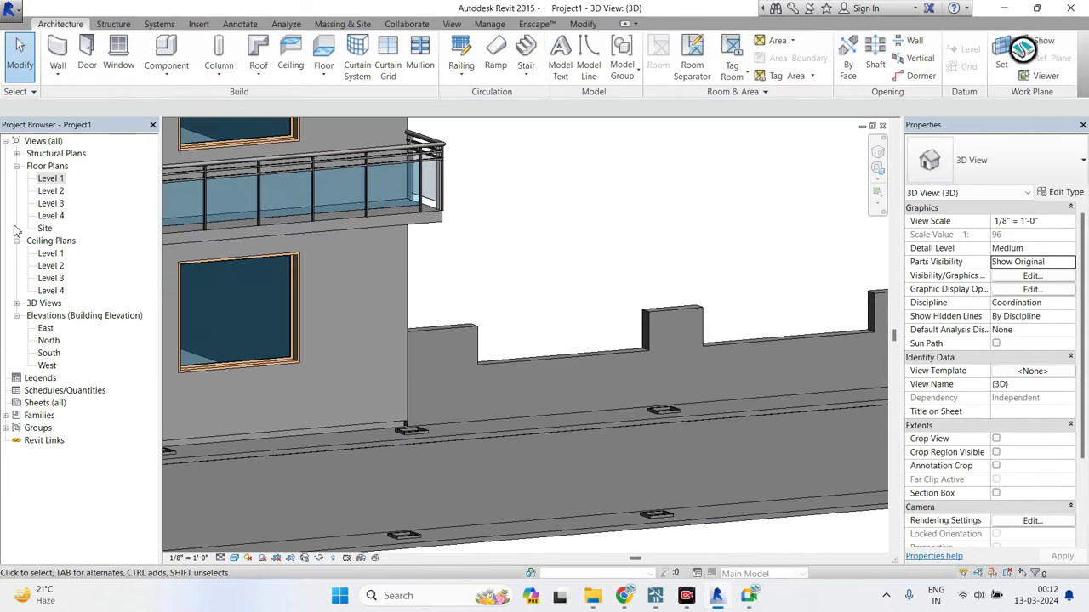
On the Level 1 plan, sketch an 8'-6" railing path along the wall.
double_click(50, 178)
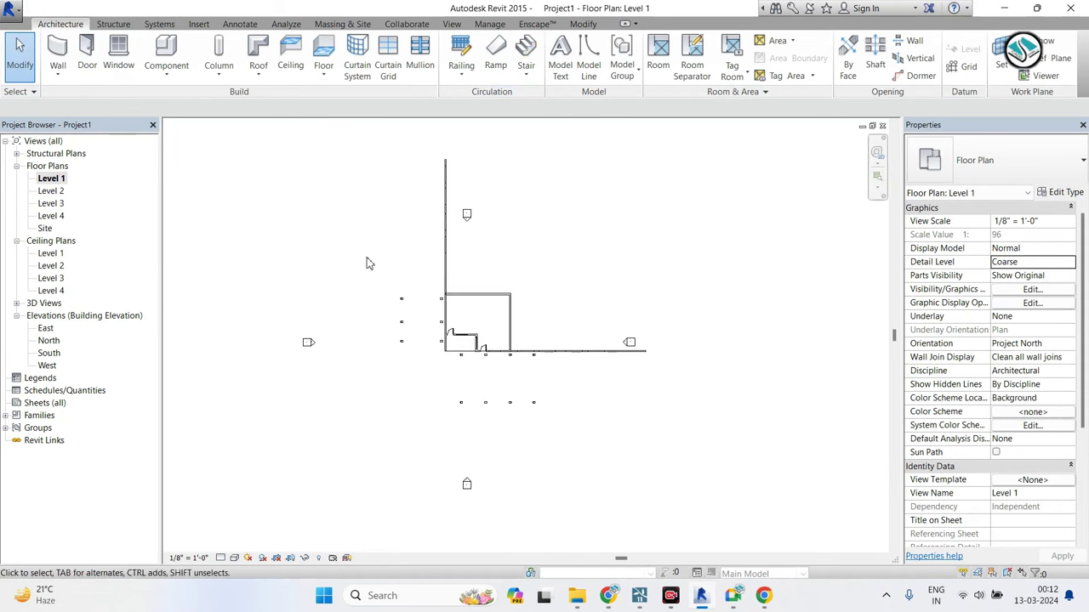
scroll(367, 263, up, 2)
scroll(358, 263, up, 2)
scroll(304, 264, up, 2)
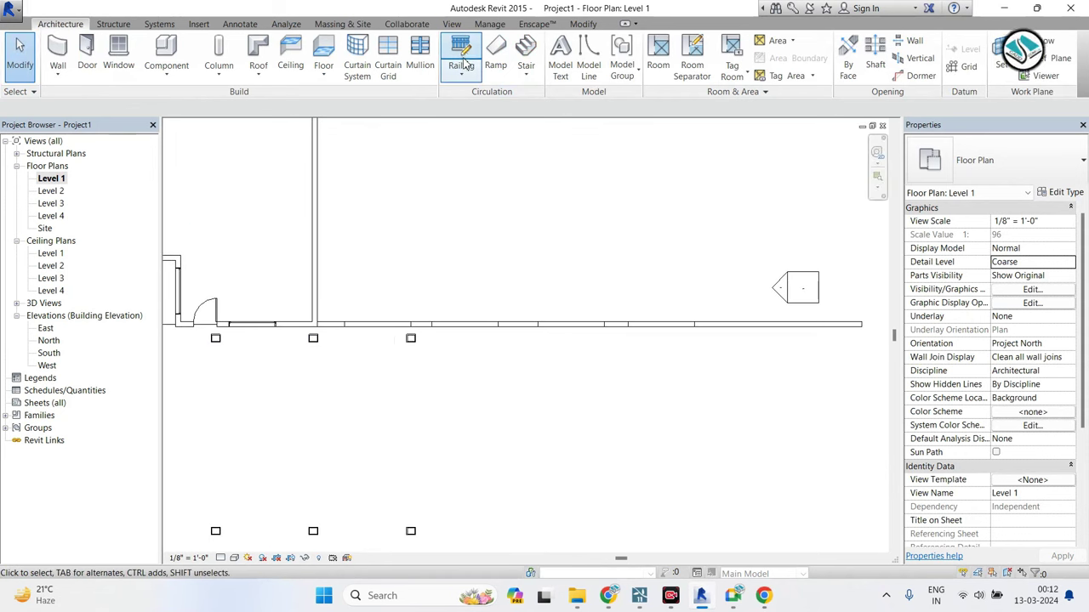
scroll(374, 306, up, 2)
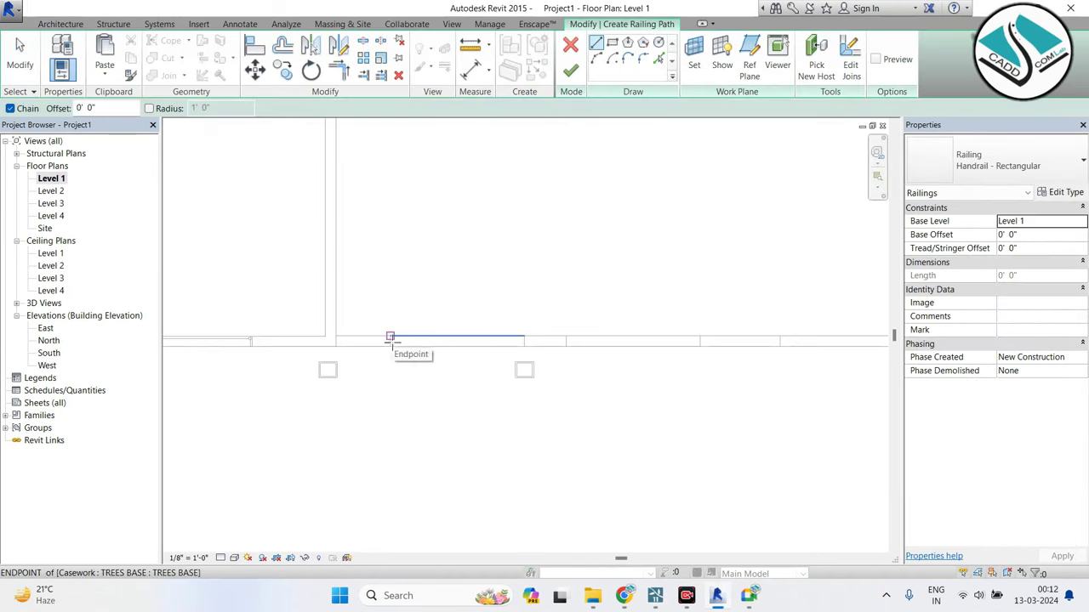
scroll(391, 347, up, 1)
click(391, 339)
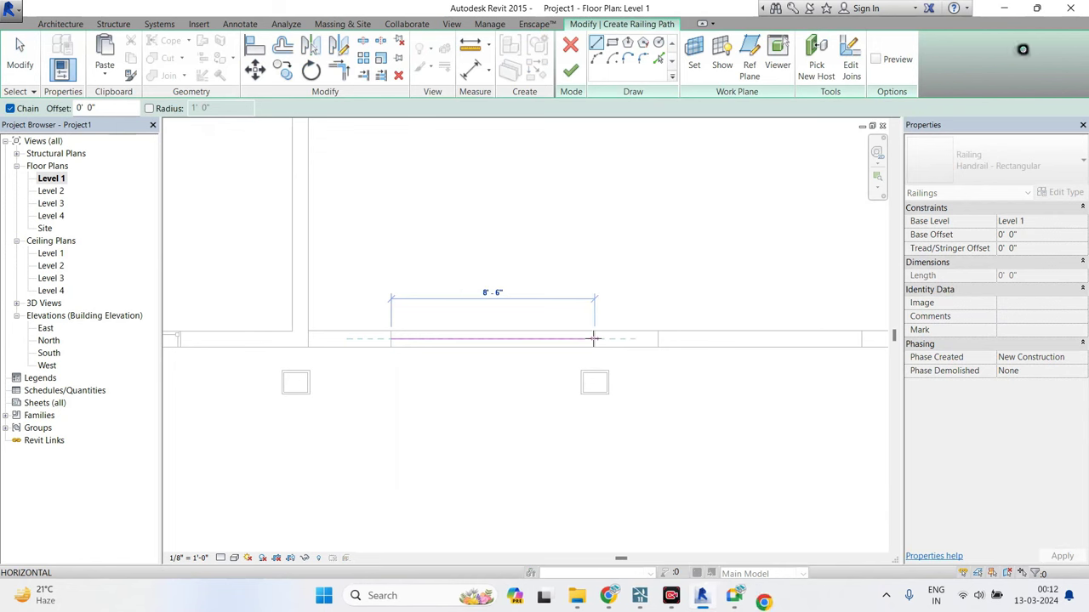
click(593, 339)
key(Escape)
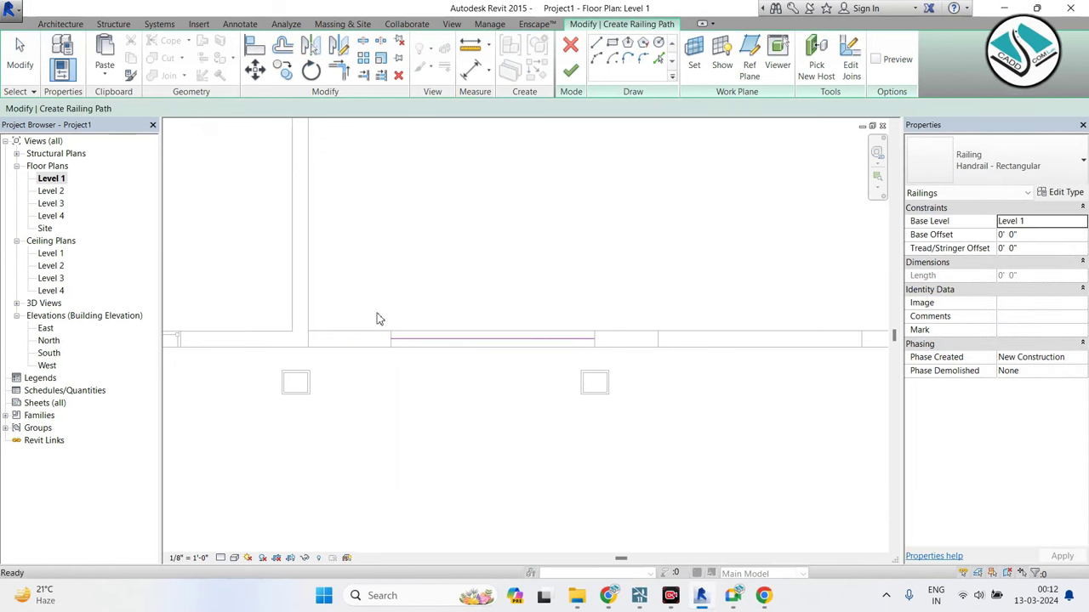
key(Escape)
Delete the extra copied path line and finish the railing sketch.
click(283, 70)
click(187, 356)
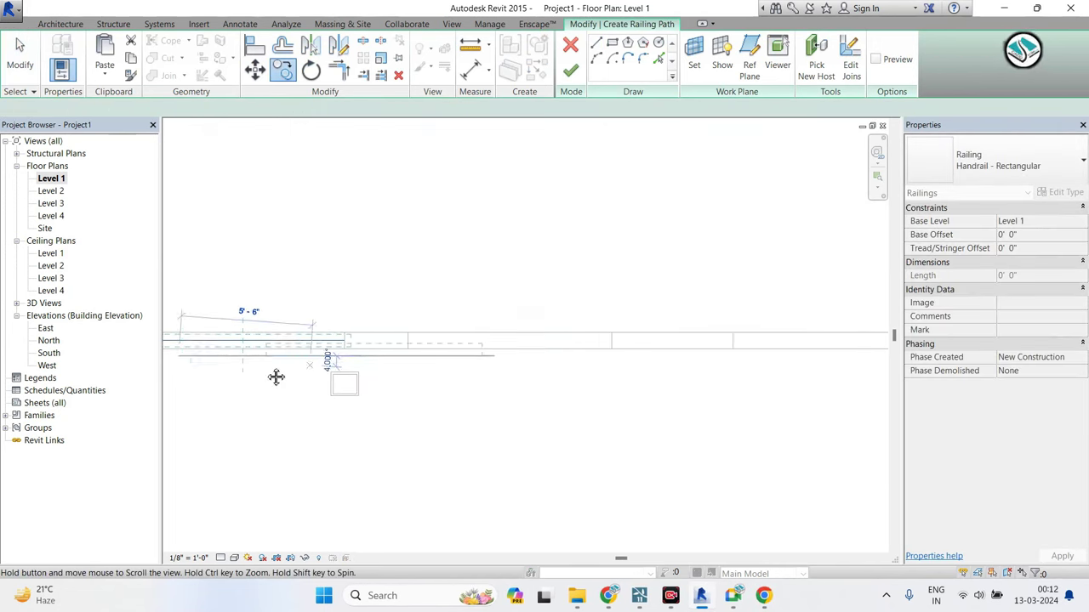
click(387, 367)
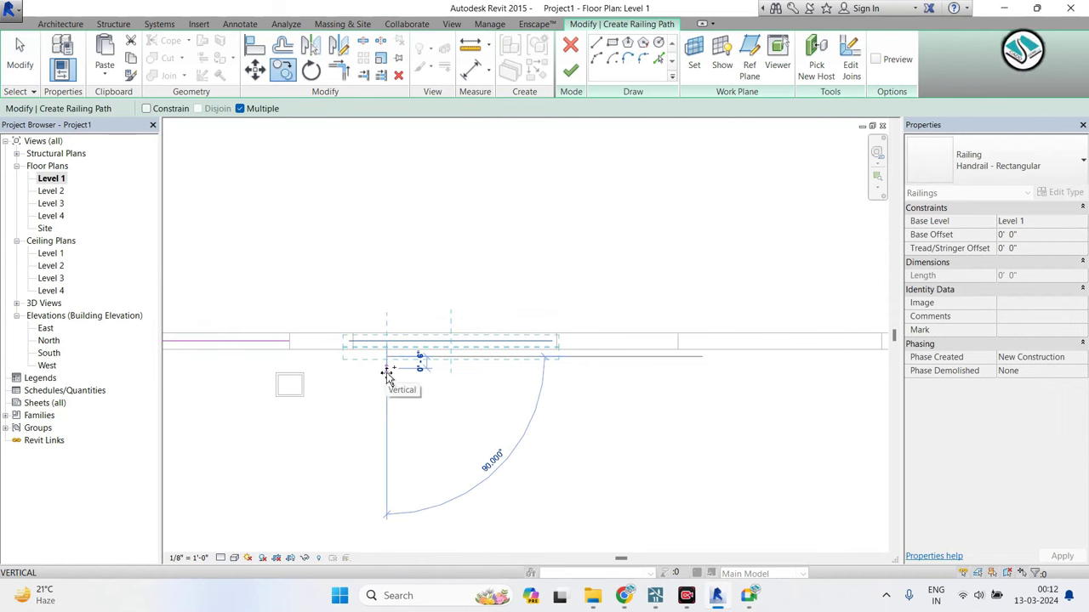
key(Escape)
drag(328, 292, 570, 425)
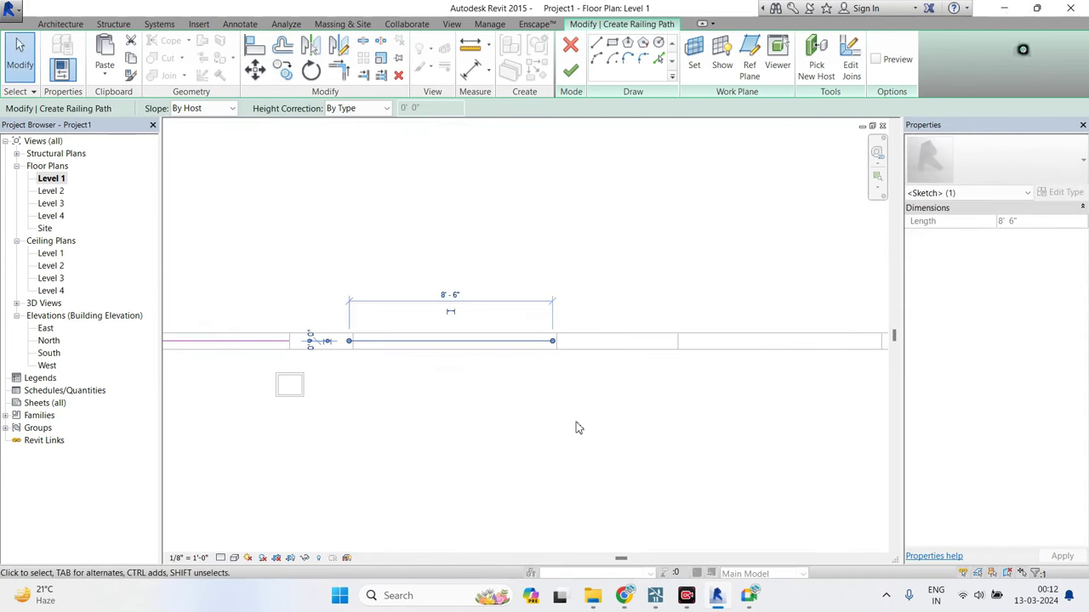
click(576, 428)
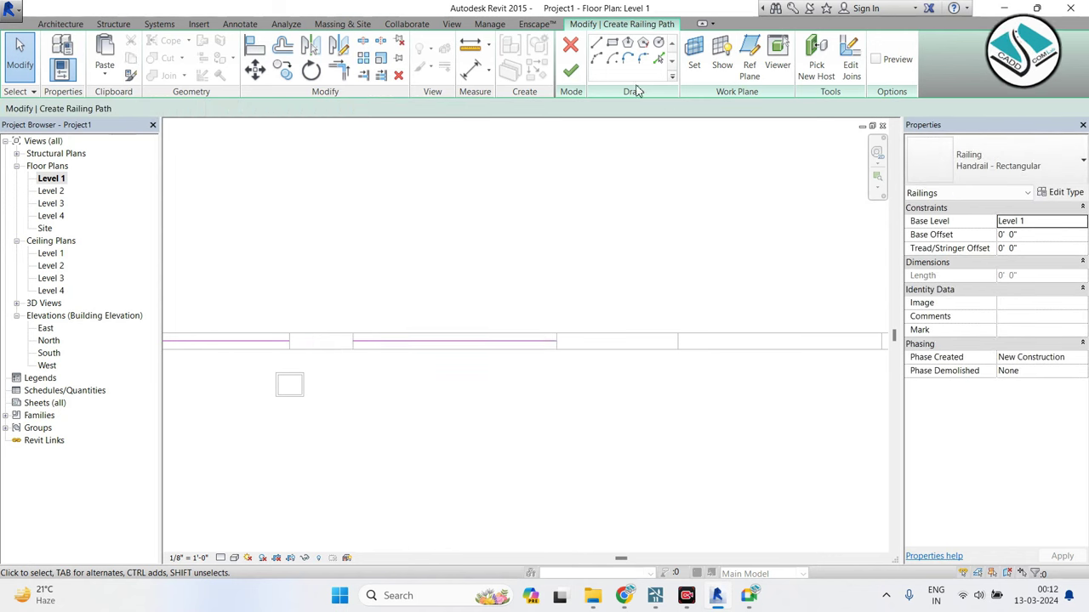
click(570, 70)
click(1017, 560)
drag(321, 298, 630, 408)
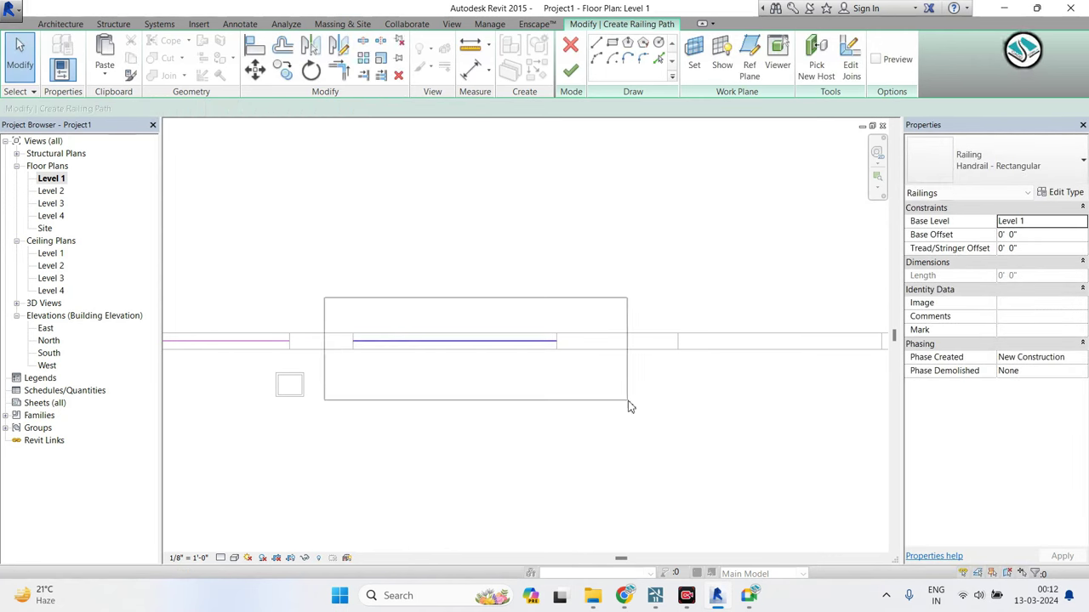
key(Delete)
click(570, 70)
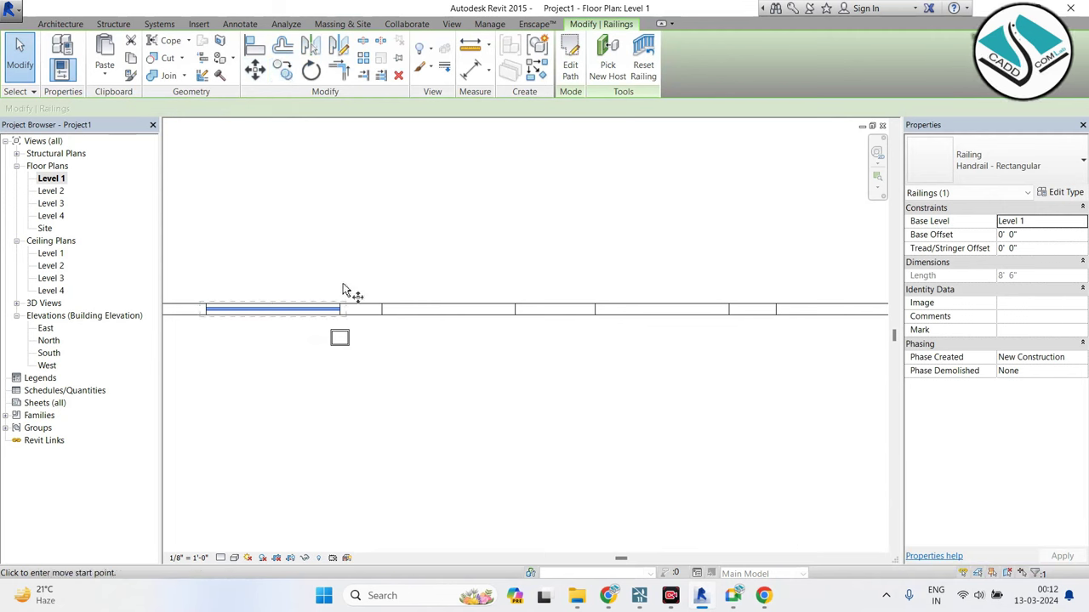
Move the finished railing to its new spot beside the compound wall.
scroll(345, 290, up, 2)
click(349, 327)
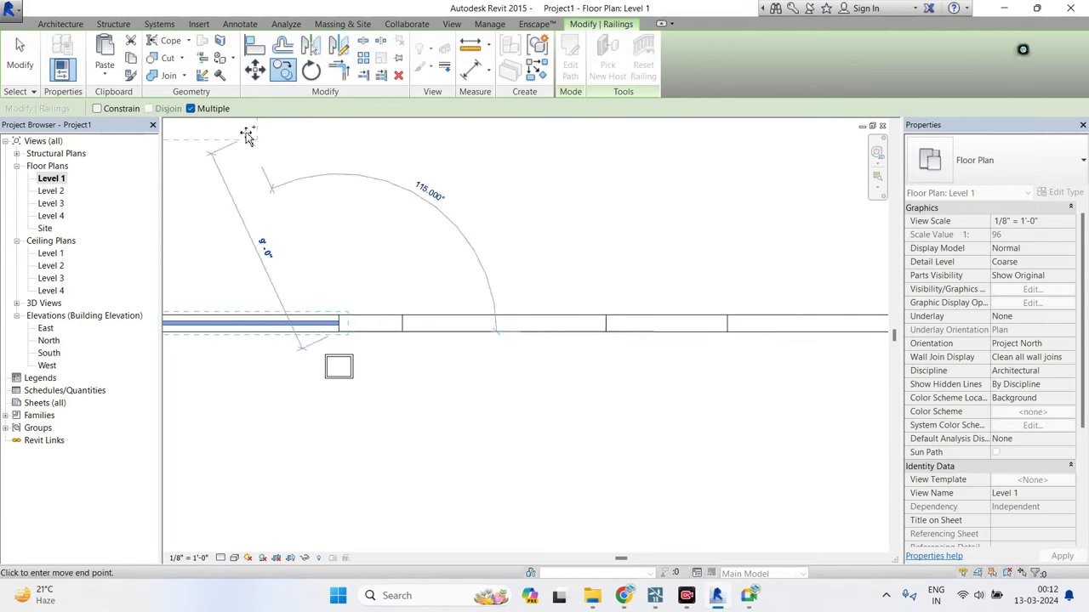
middle_drag(607, 335, 437, 369)
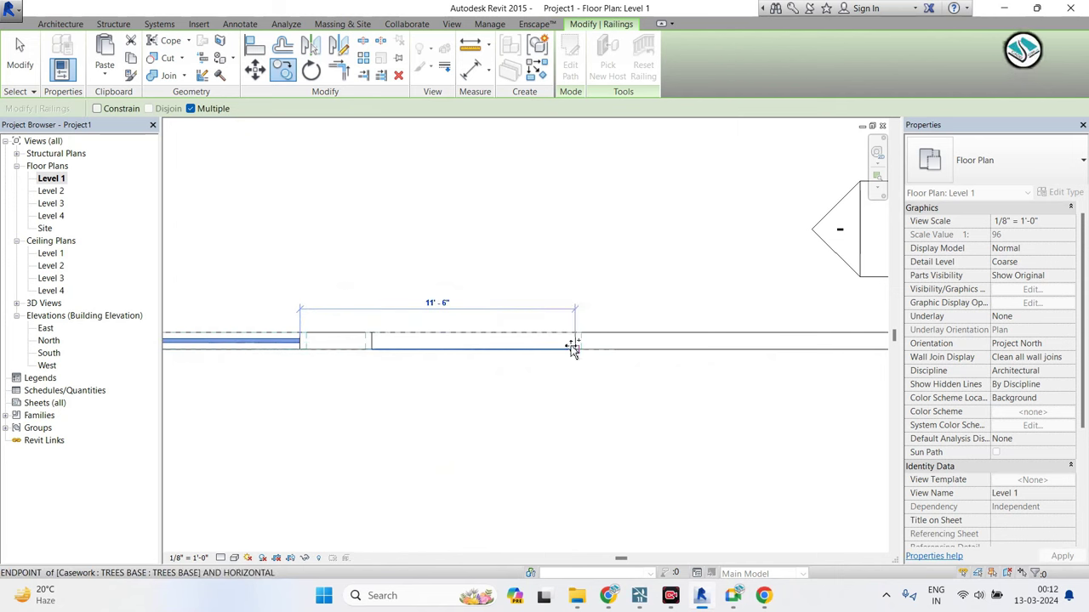
click(614, 343)
scroll(425, 308, down, 4)
mouse_move(425, 308)
middle_down()
mouse_move(519, 419)
mouse_move(527, 454)
middle_up()
scroll(450, 175, up, 2)
scroll(451, 175, up, 2)
scroll(451, 176, up, 1)
key(Escape)
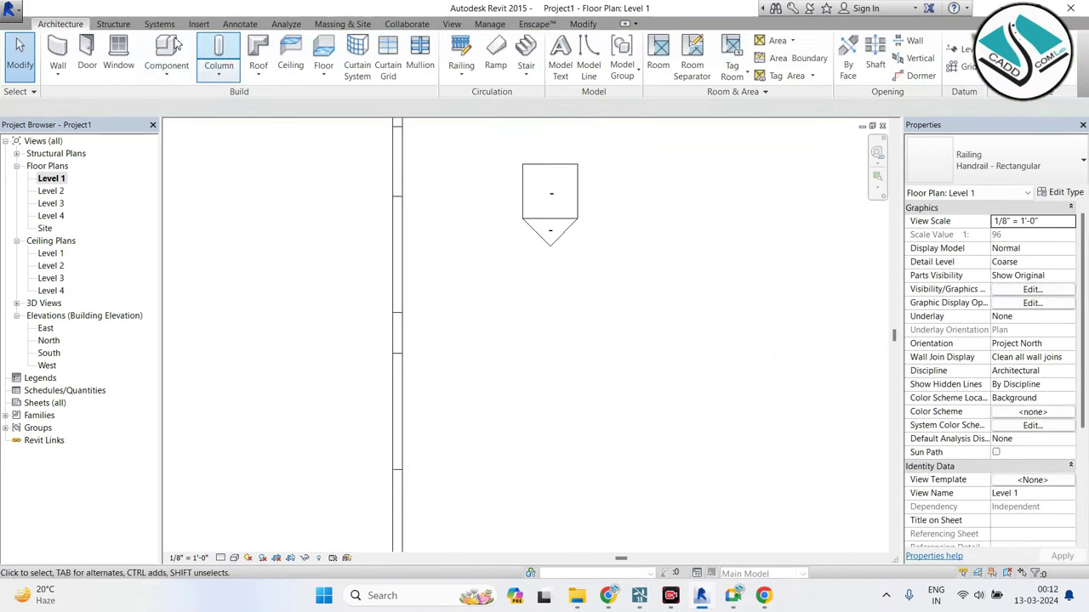
Start a railing path at the wall midpoint, then cancel the sketch.
click(461, 51)
scroll(355, 299, down, 1)
scroll(355, 298, down, 3)
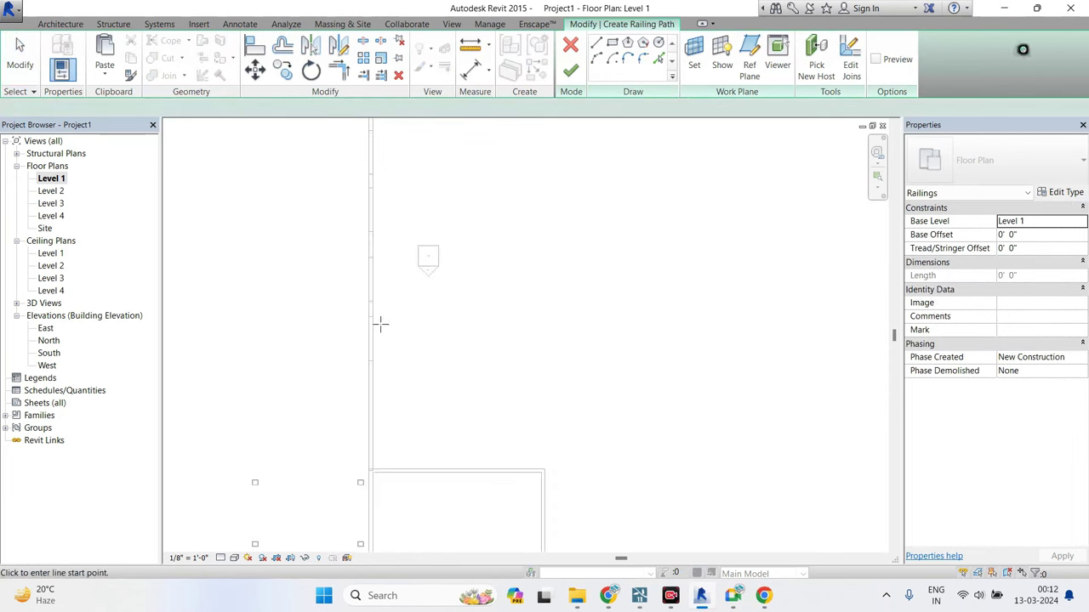
scroll(378, 353, up, 2)
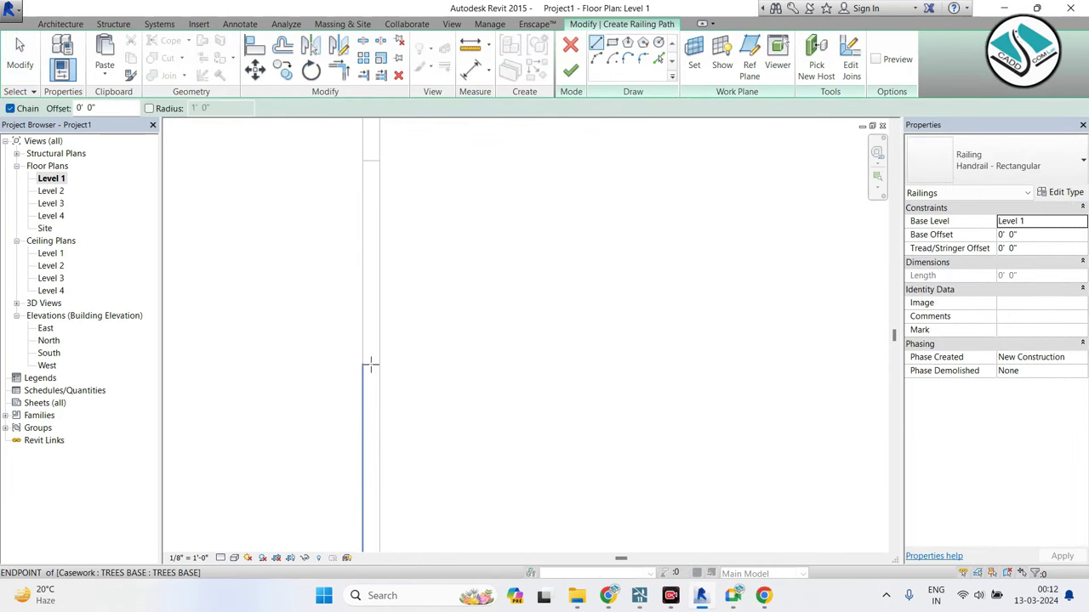
click(371, 365)
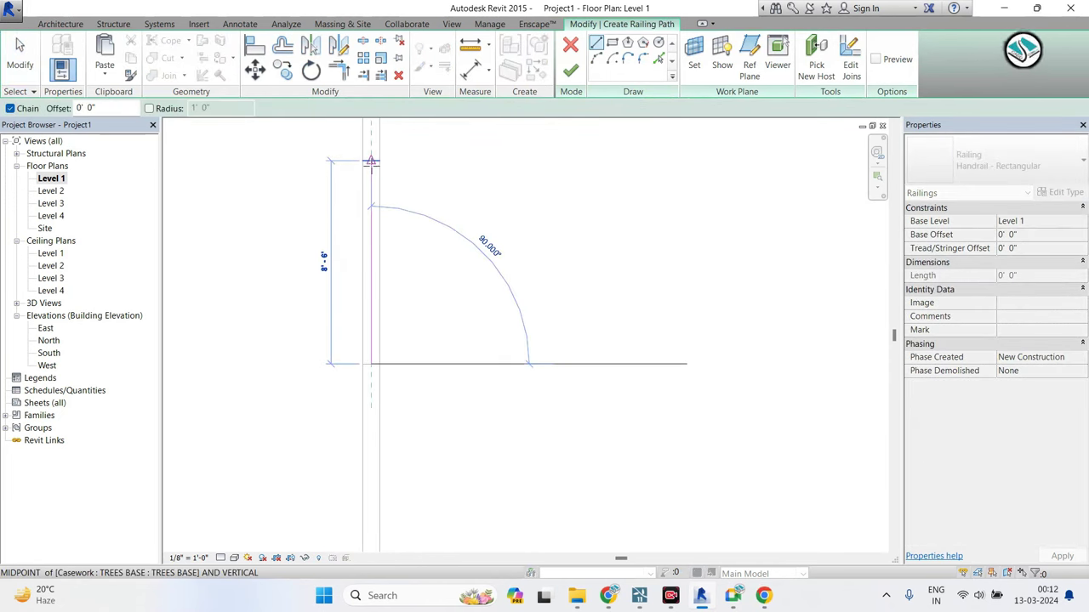
key(Escape)
key(Escape)
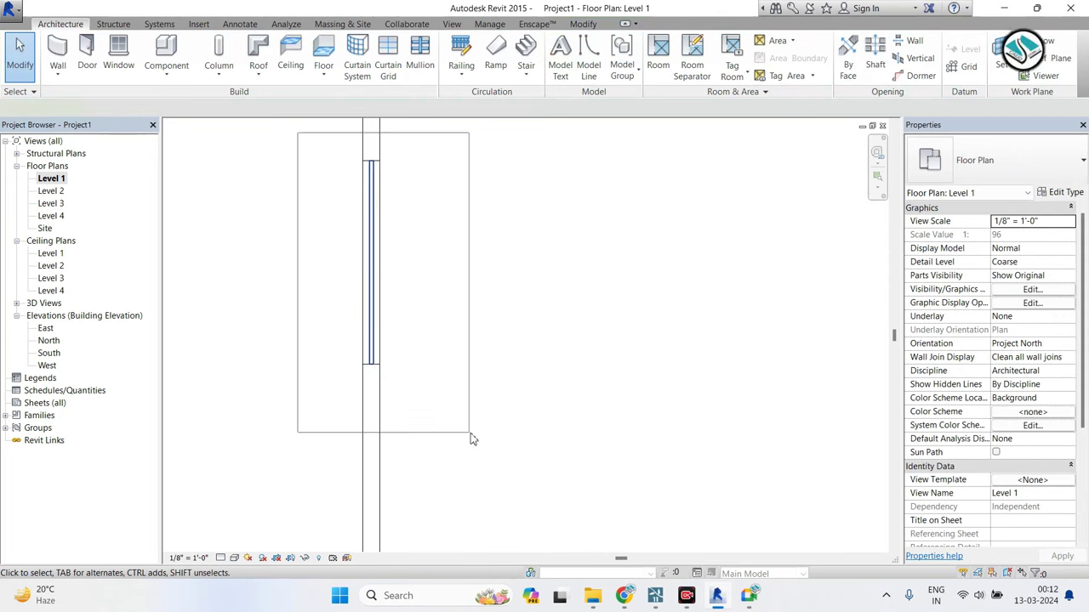
Window-select the wall segment with its railing and copy it from the wall top down along the wall.
drag(298, 133, 473, 439)
click(282, 70)
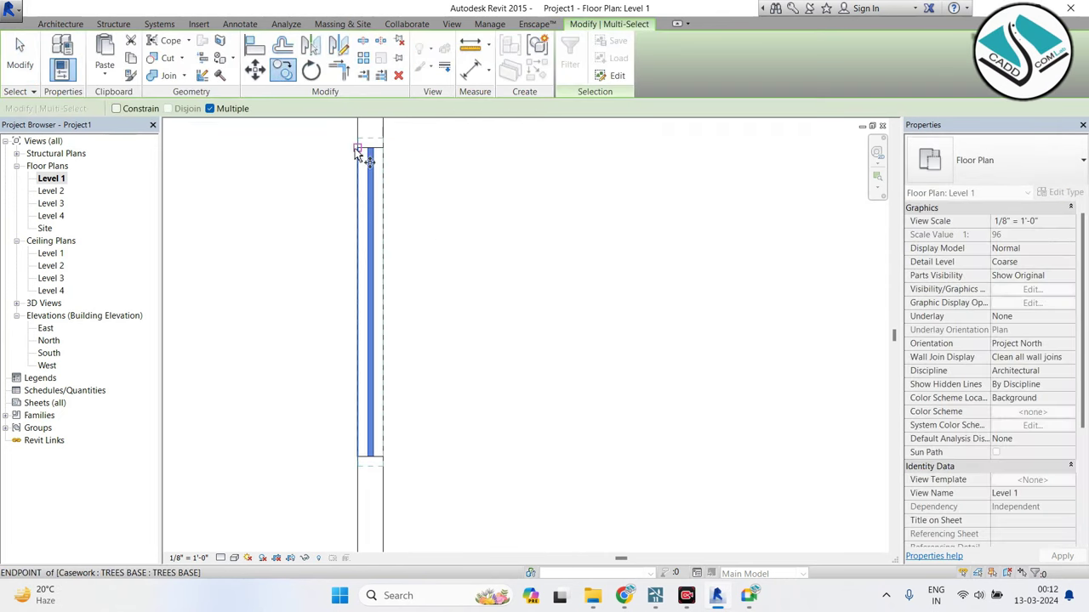
click(371, 160)
mouse_move(392, 296)
middle_down()
mouse_move(391, 348)
mouse_move(401, 234)
middle_up()
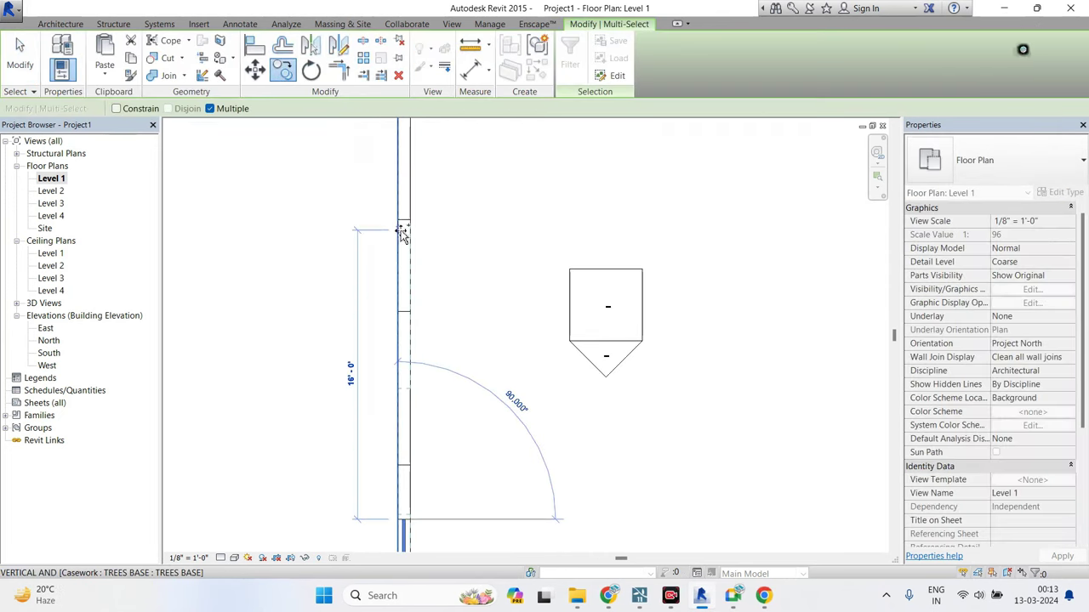
scroll(404, 255, down, 1)
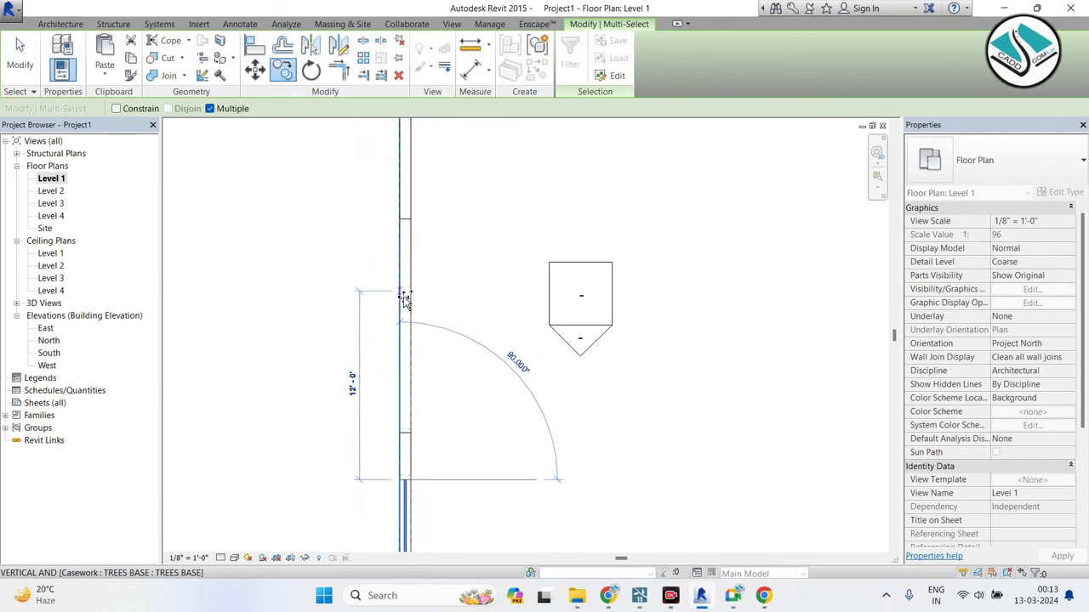
scroll(392, 281, down, 1)
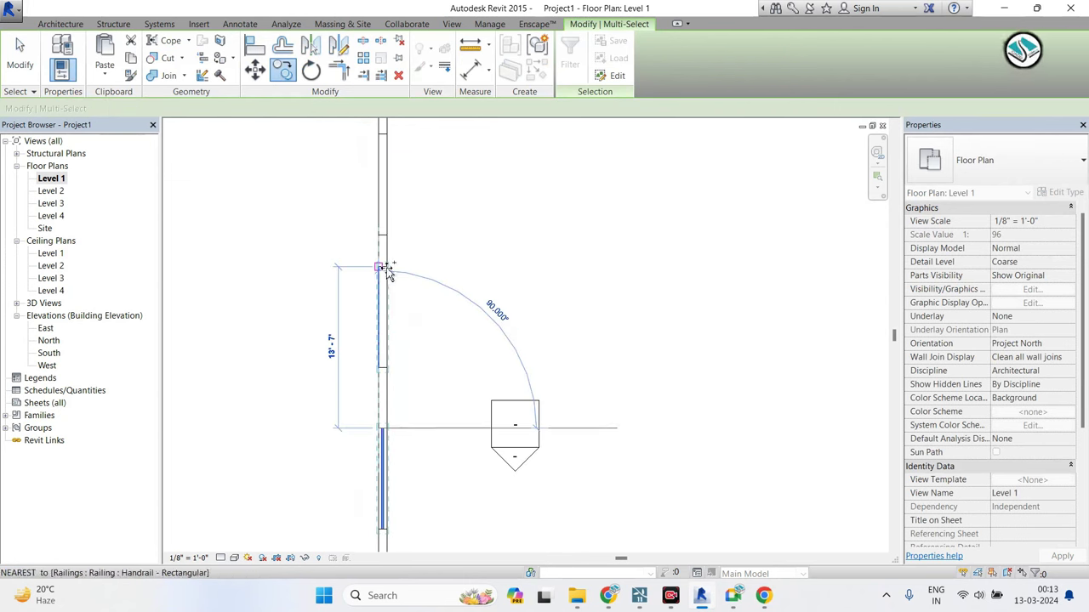
middle_drag(387, 271, 397, 347)
key(Escape)
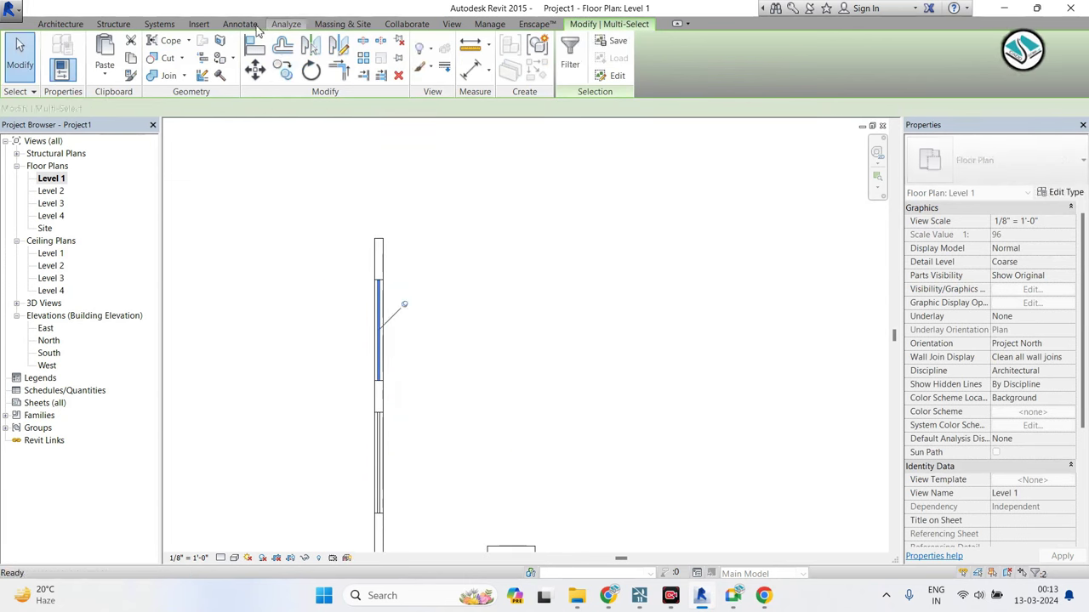
key(Escape)
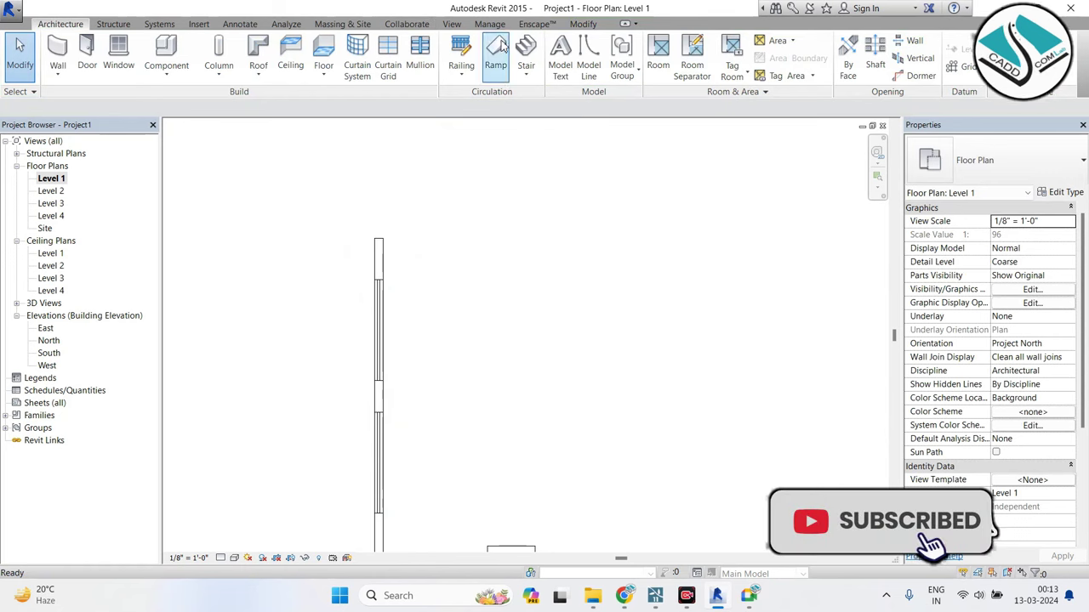
In the 3D view, raise the front compound-wall railings to a 0'10" base offset.
click(452, 24)
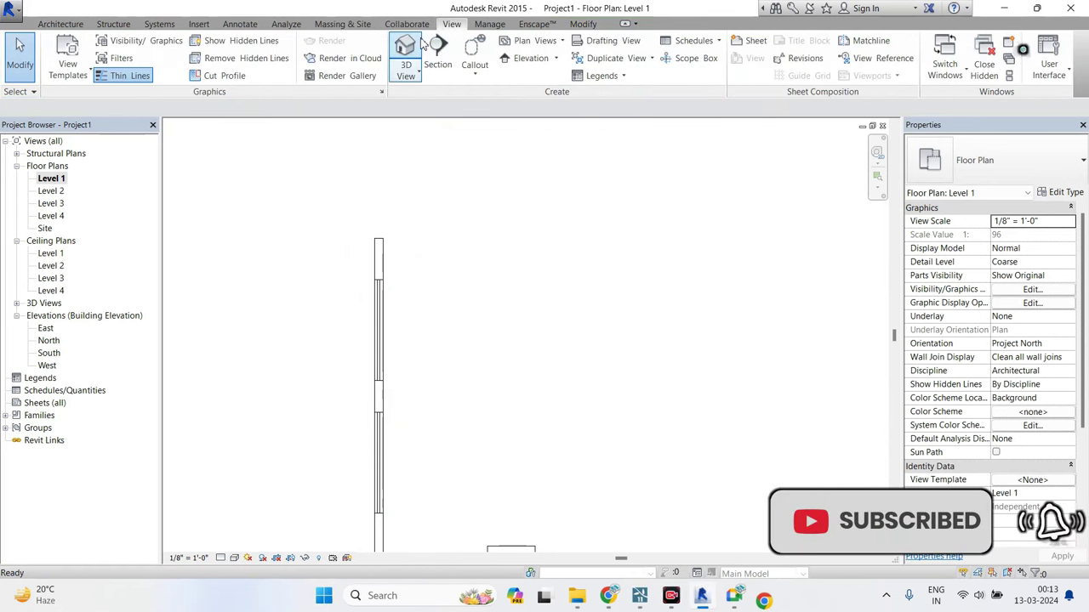
click(405, 47)
scroll(540, 319, up, 3)
click(536, 311)
scroll(536, 311, down, 3)
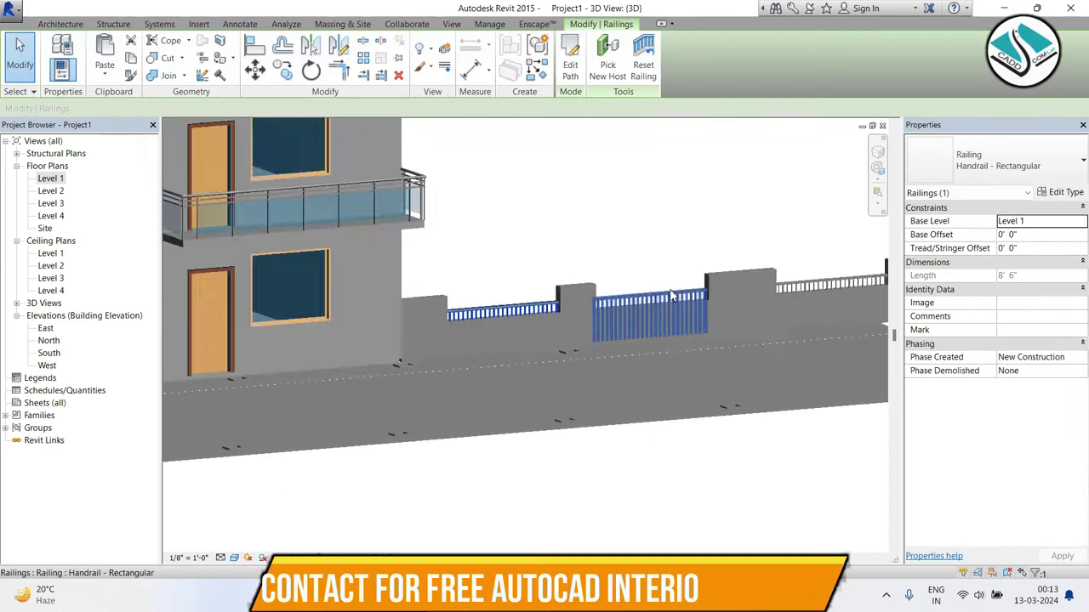
shift+middle_drag(536, 323, 595, 297)
ctrl+click(601, 285)
ctrl+click(601, 285)
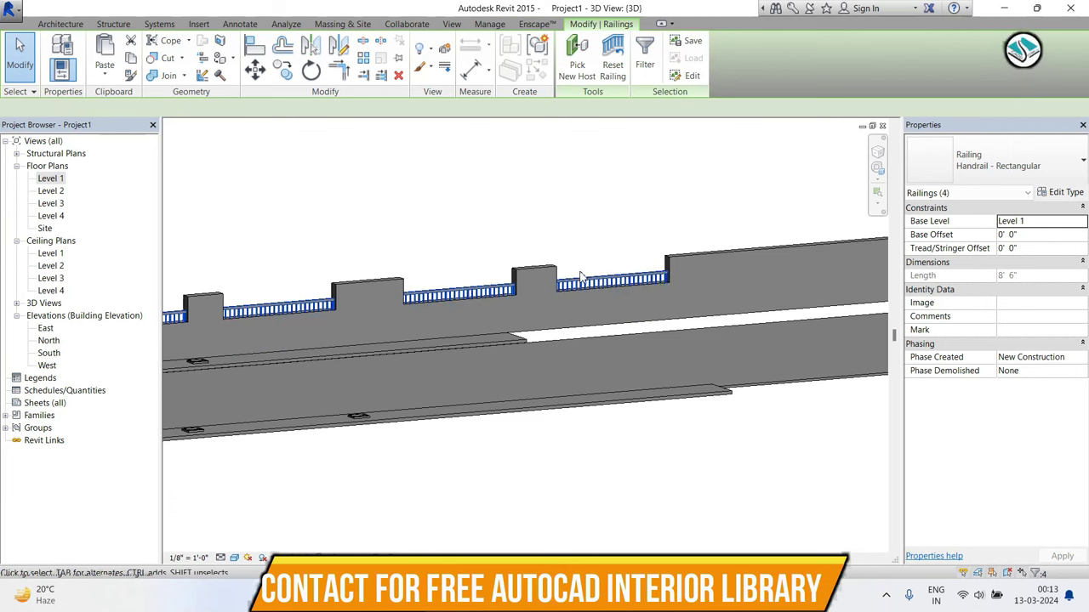
scroll(578, 275, down, 2)
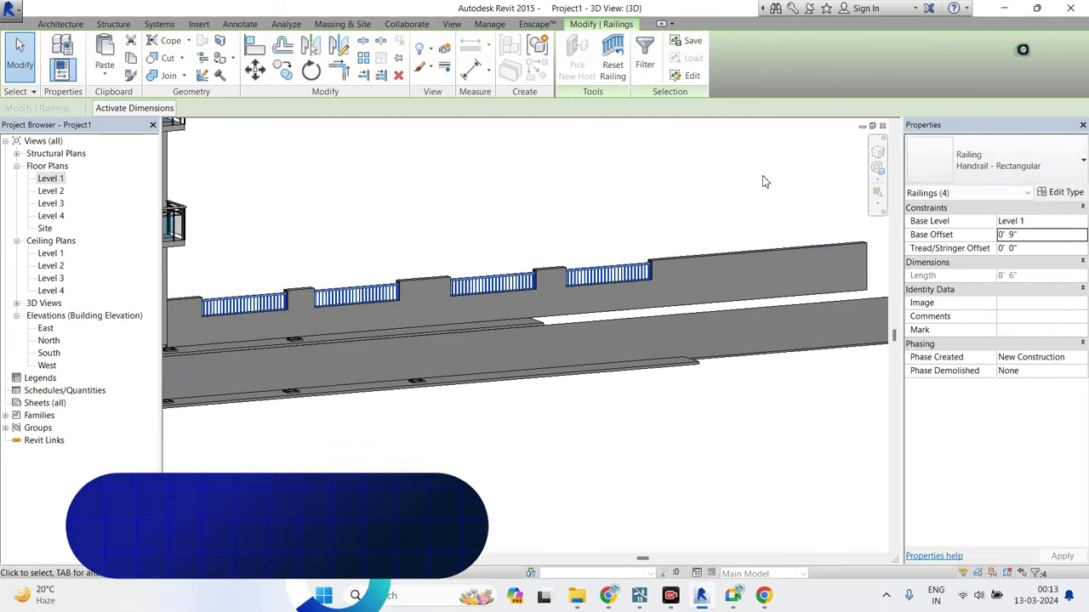
click(601, 224)
Give the back-side and middle railings the same 0'10" offset, then open the Level 1 plan.
scroll(602, 224, down, 5)
shift+middle_drag(601, 224, 659, 323)
scroll(624, 255, up, 5)
click(659, 323)
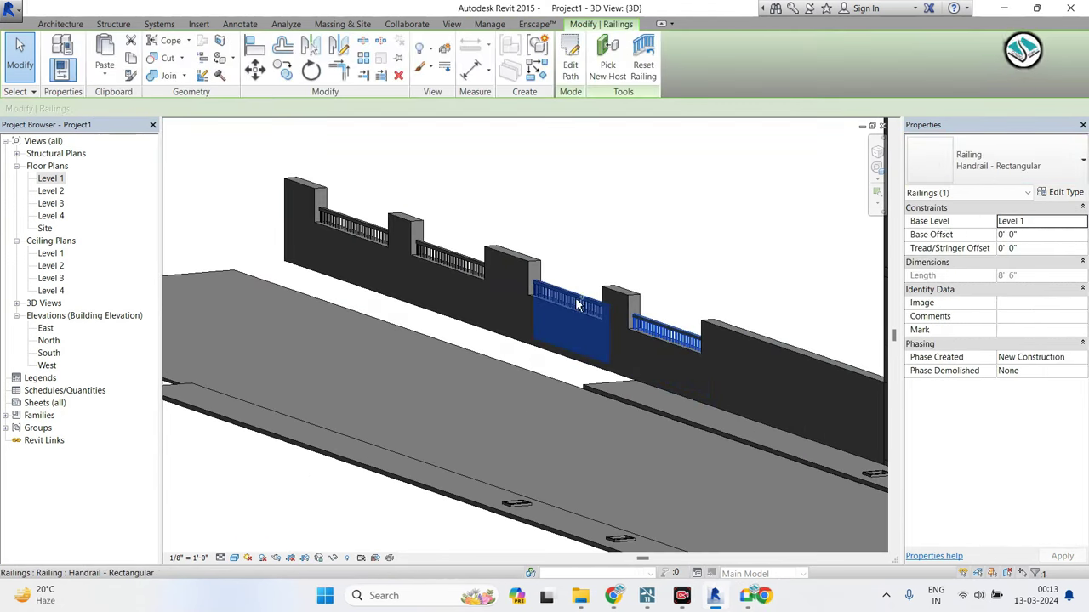
ctrl+click(445, 254)
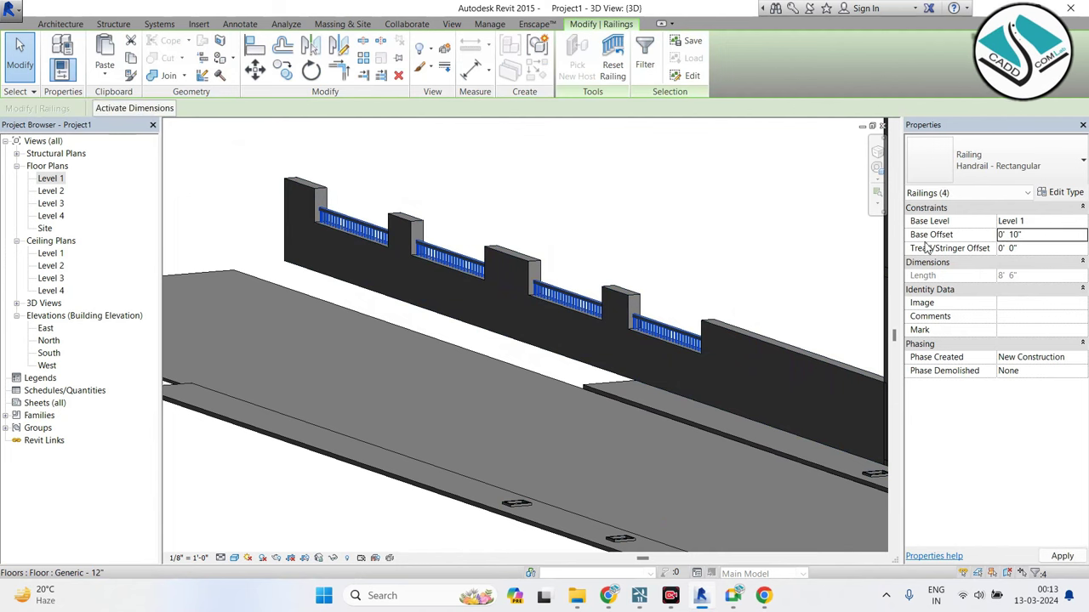
shift+middle_drag(510, 255, 383, 247)
click(312, 249)
scroll(312, 249, down, 3)
scroll(312, 248, up, 3)
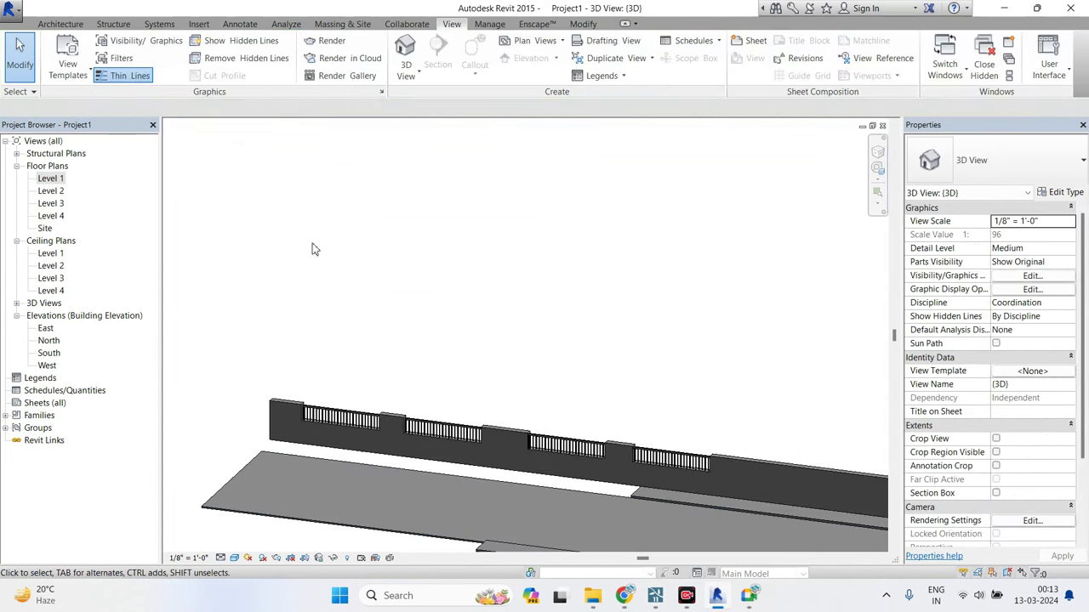
double_click(50, 179)
On Level 4, stretch the casework ends upward and its upper and lower legs to the right.
double_click(51, 215)
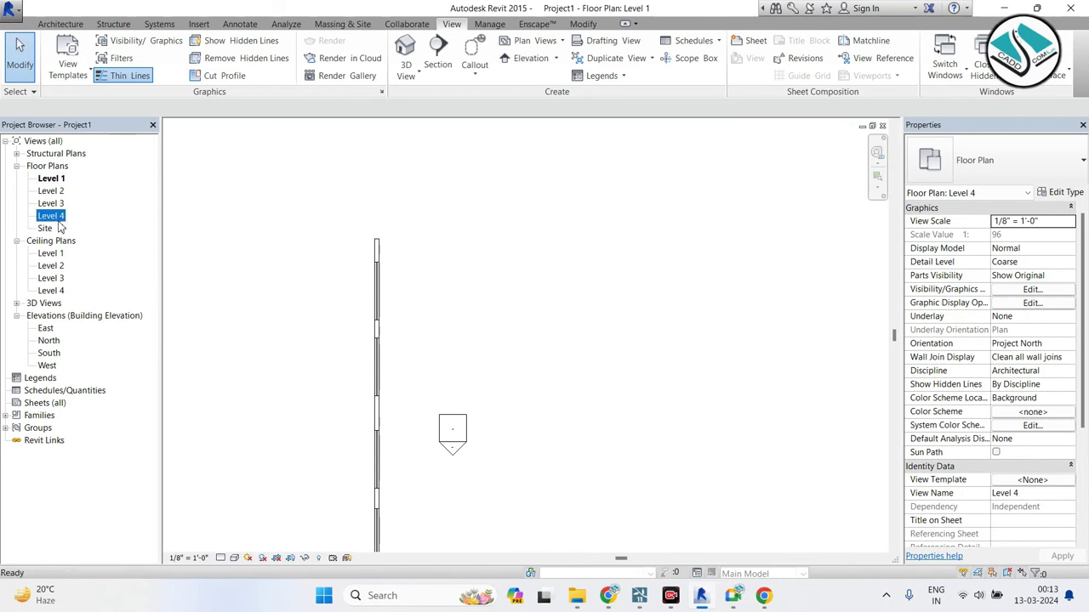
scroll(356, 212, up, 2)
click(379, 279)
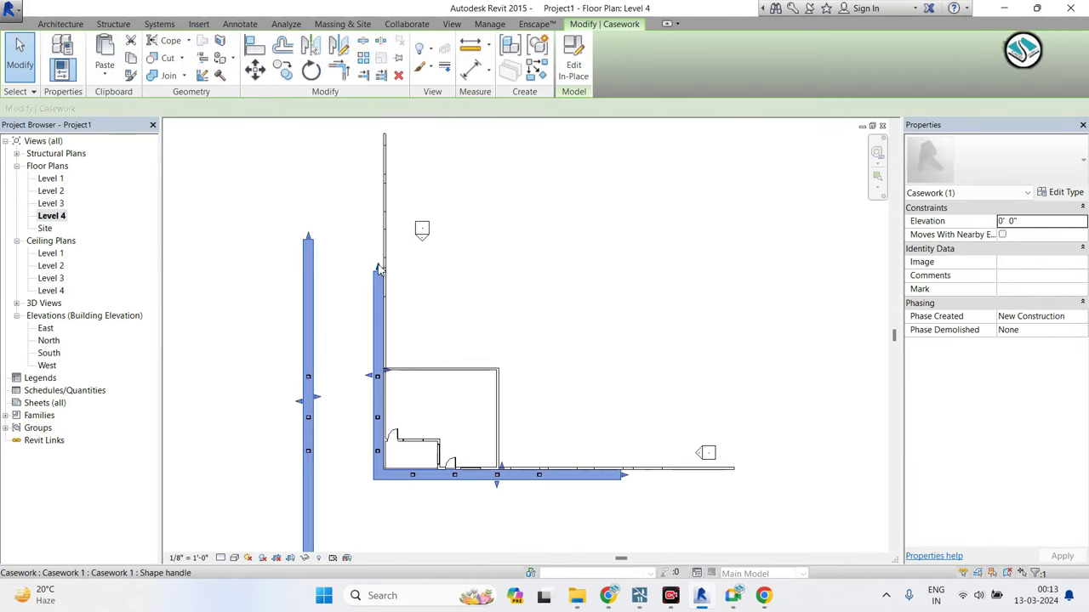
scroll(382, 285, up, 2)
drag(391, 228, 387, 208)
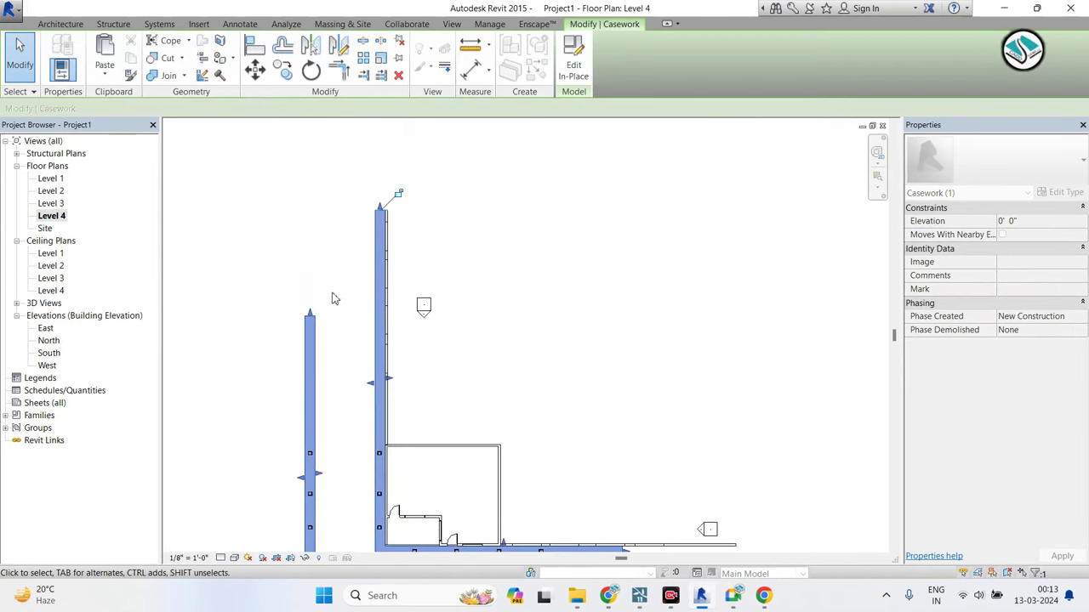
drag(312, 231, 311, 209)
scroll(315, 204, down, 3)
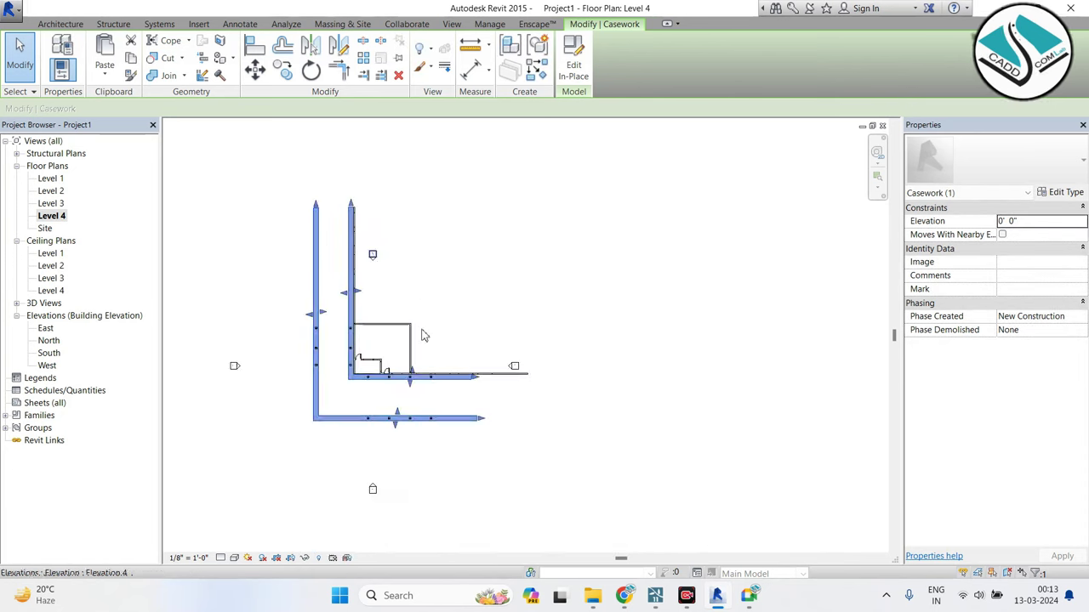
scroll(511, 378, up, 2)
scroll(561, 380, up, 2)
drag(515, 377, 627, 377)
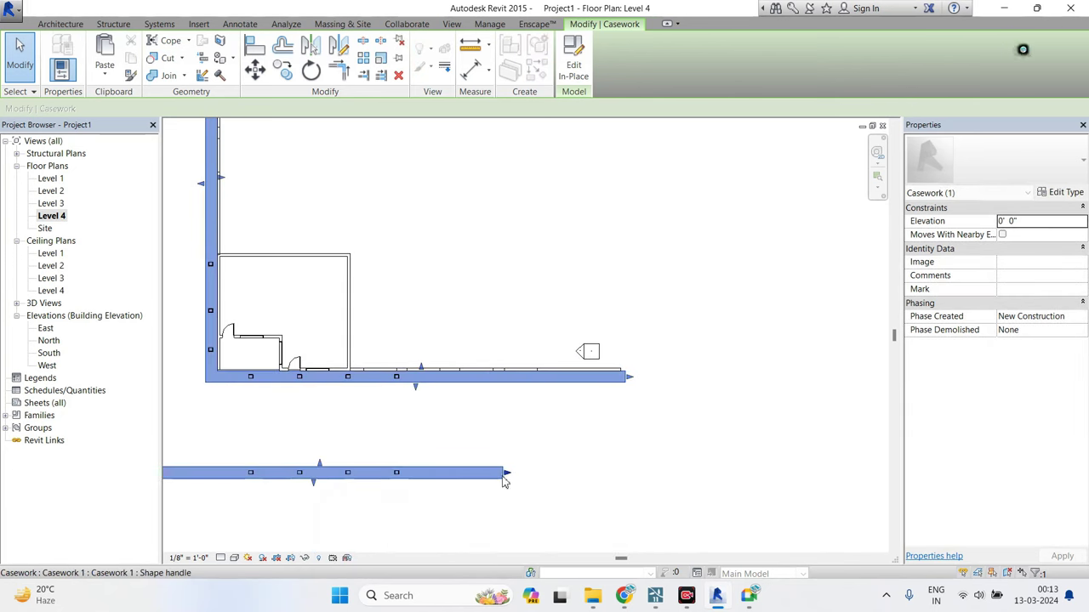
drag(506, 472, 625, 472)
key(Escape)
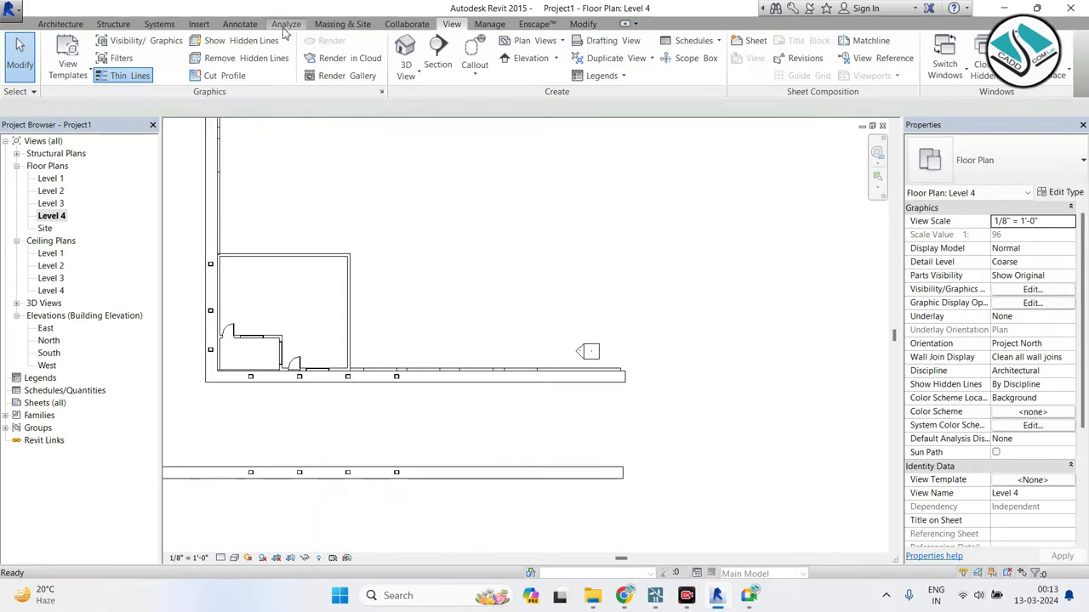
Switch to the 3D view and orbit around the building.
click(405, 51)
shift+middle_drag(484, 255, 620, 245)
scroll(629, 244, up, 2)
scroll(628, 236, up, 3)
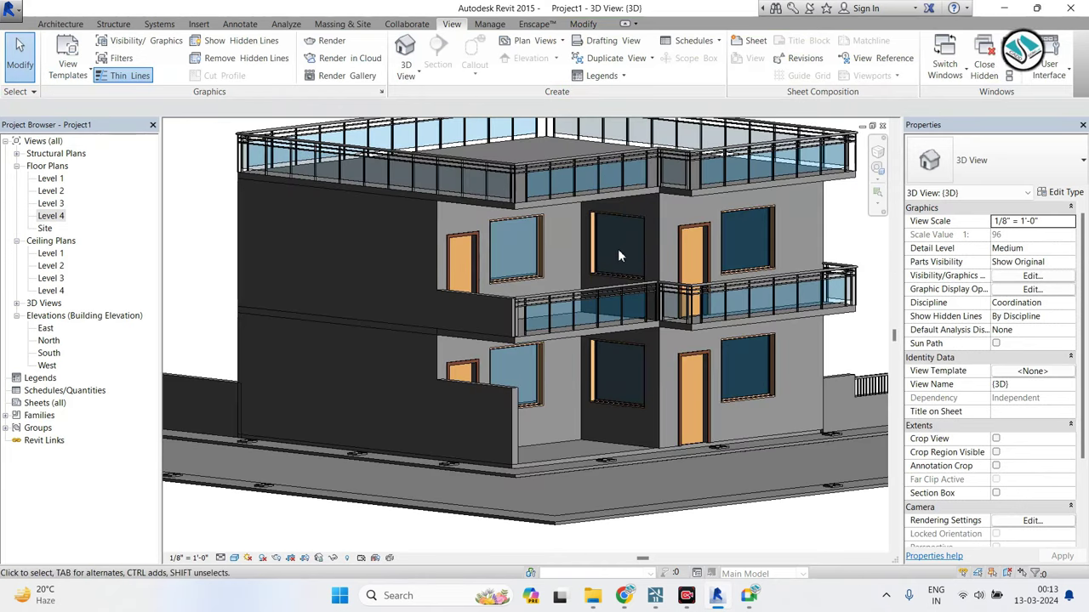
Orbit to the front face and open the application menu to reach the FBX export option.
scroll(617, 249, down, 2)
shift+middle_drag(541, 300, 407, 218)
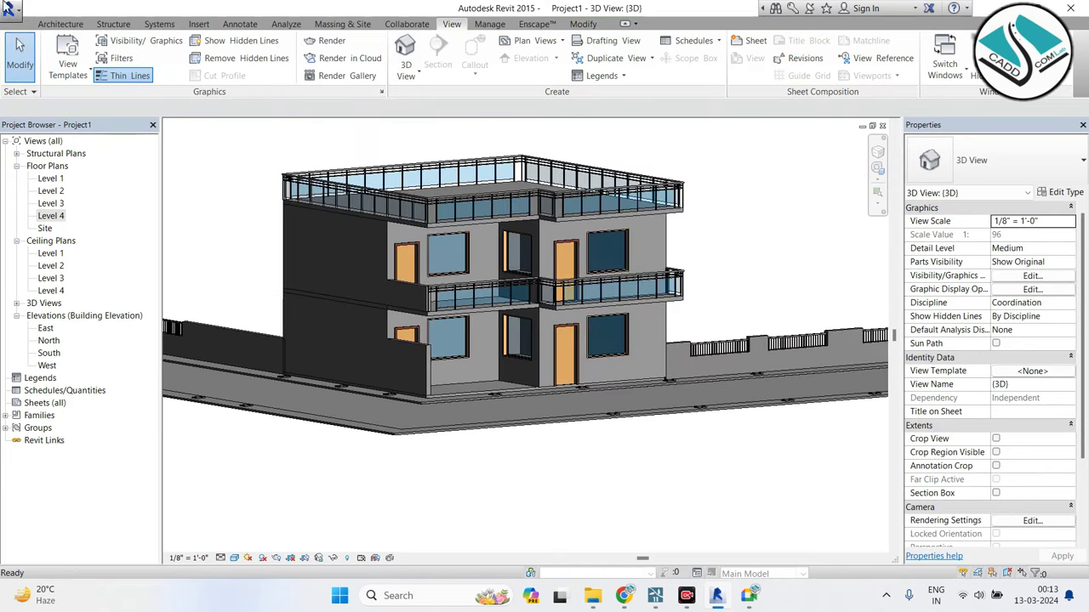
click(8, 8)
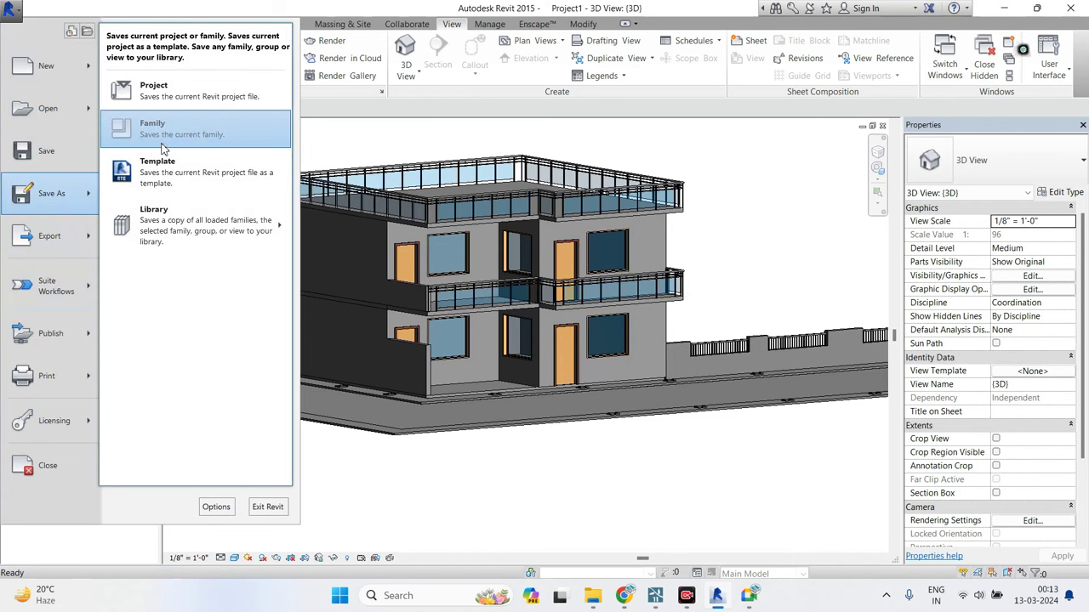
mouse_move(50, 236)
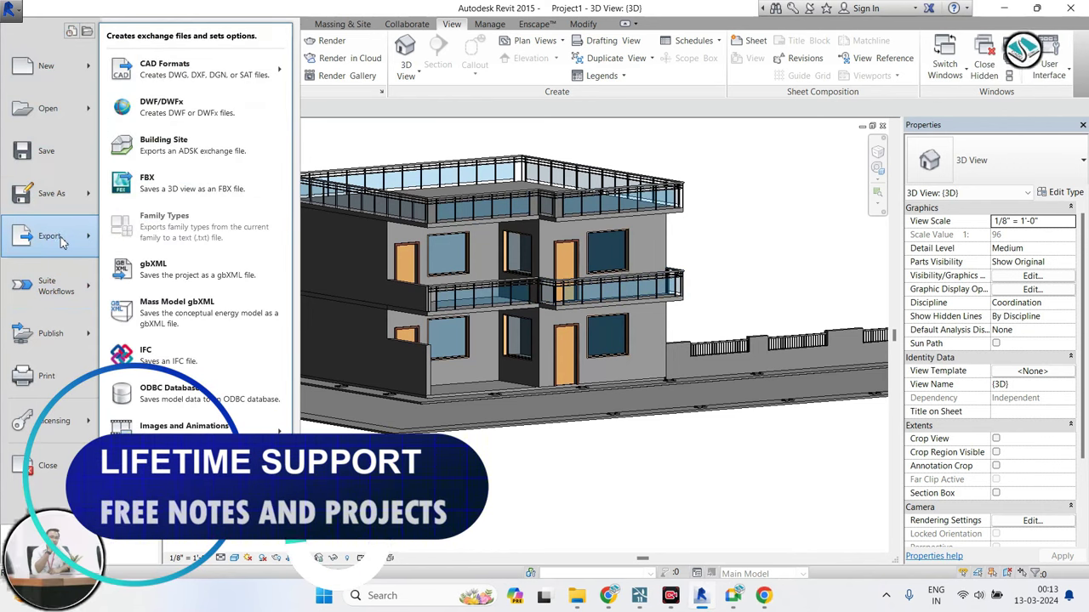
Export the 3D view to the Desktop as FBX 'FOR LUMION PROJECTS', then start Save As.
click(209, 189)
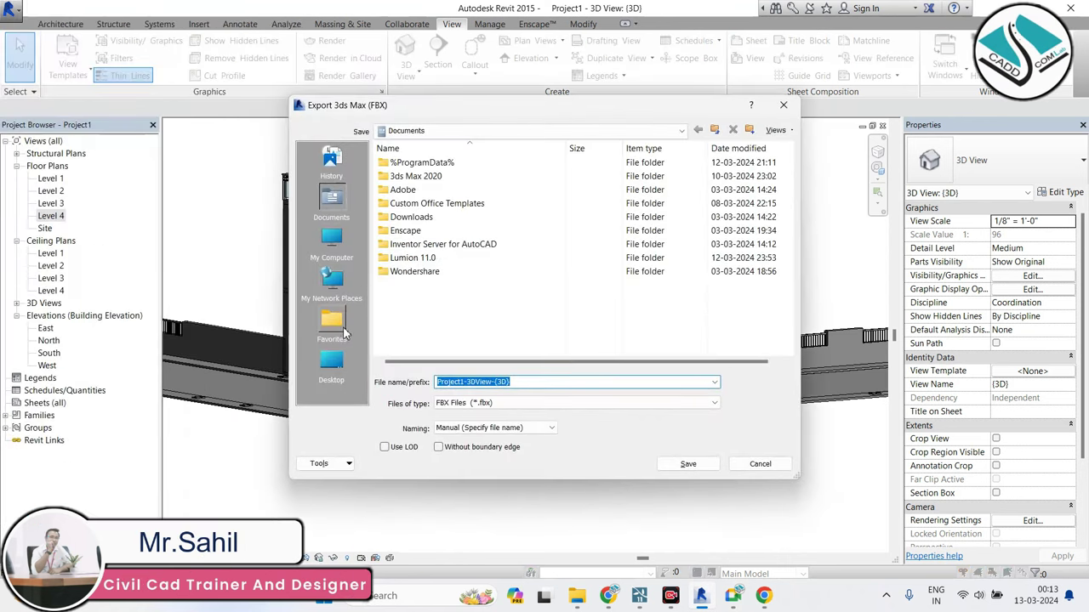
click(331, 364)
text(FOR )
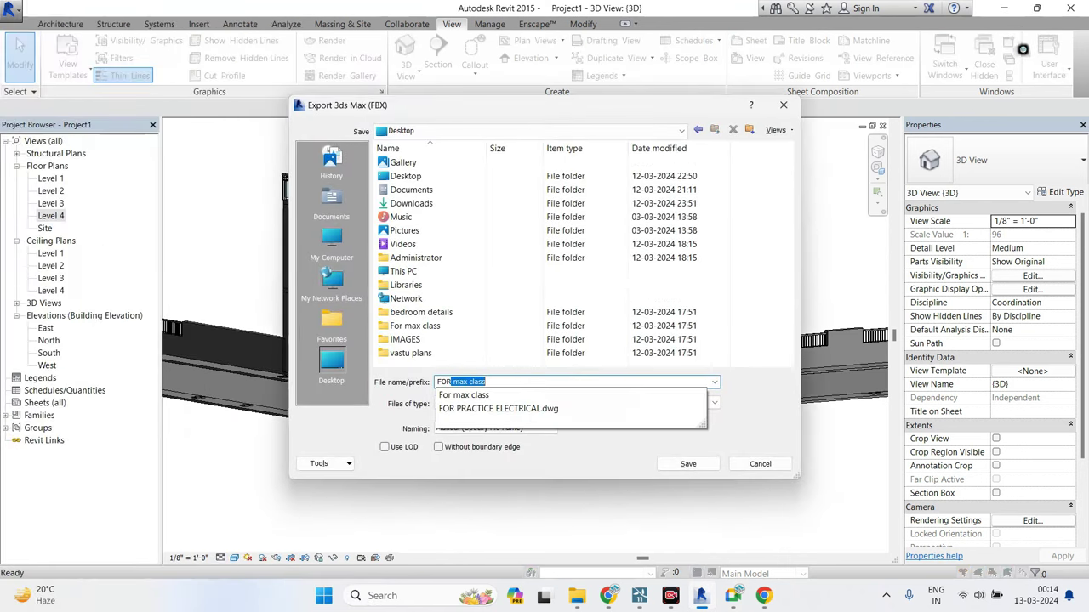
text(LUMION PROJECTS)
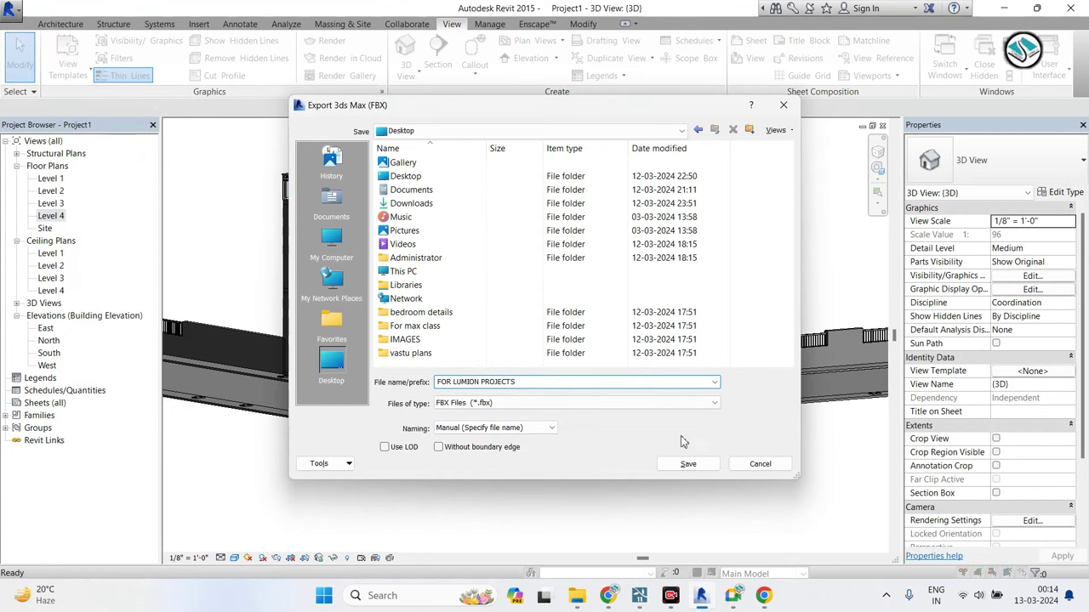
click(689, 465)
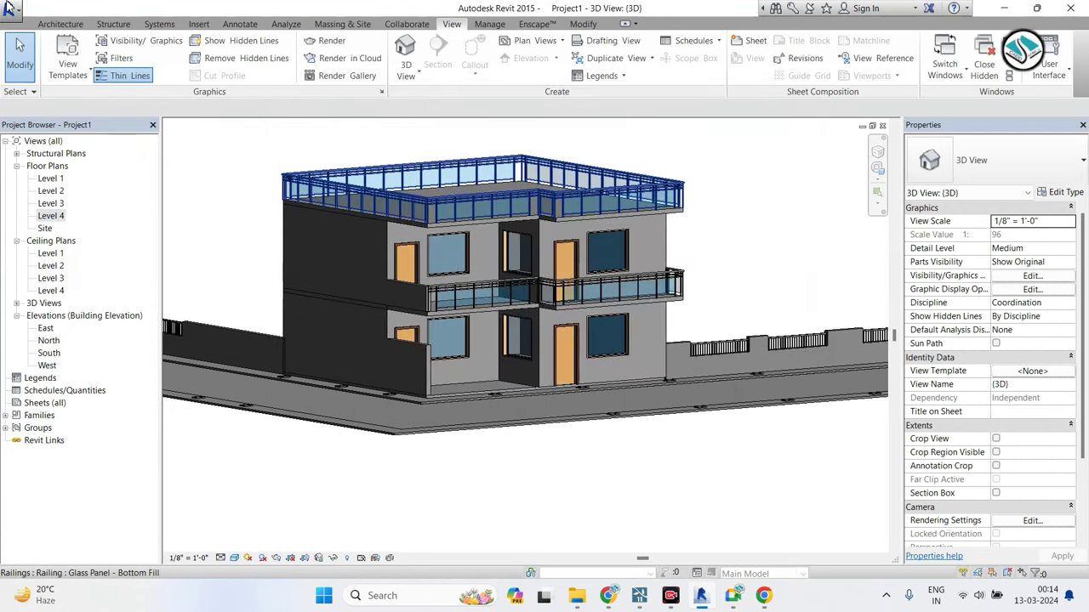
click(11, 10)
click(157, 92)
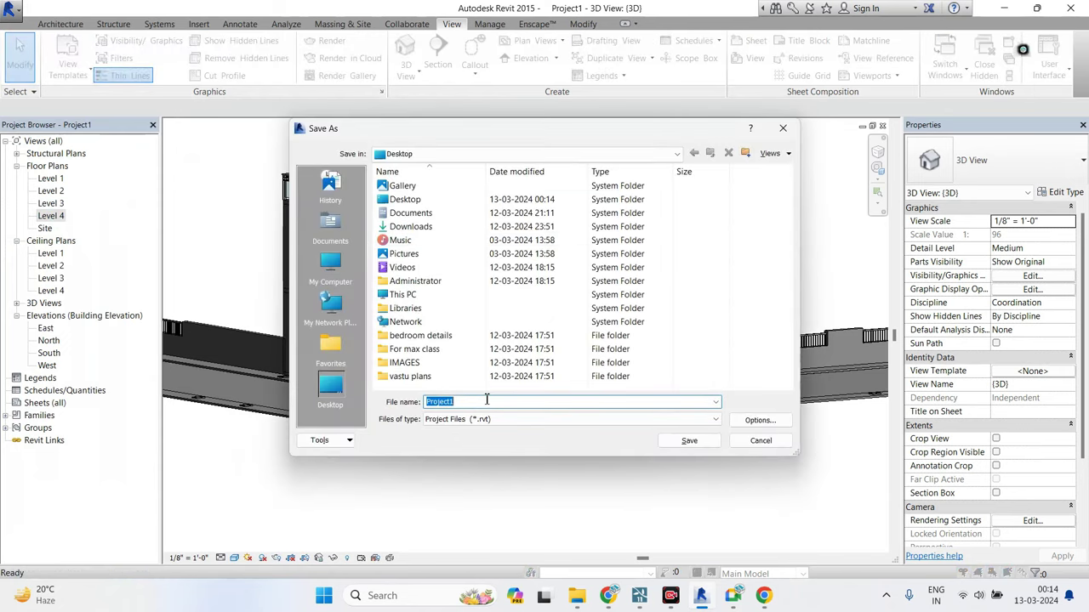
Save the project on the Desktop as 'REVIT MODLES'.
text(REV)
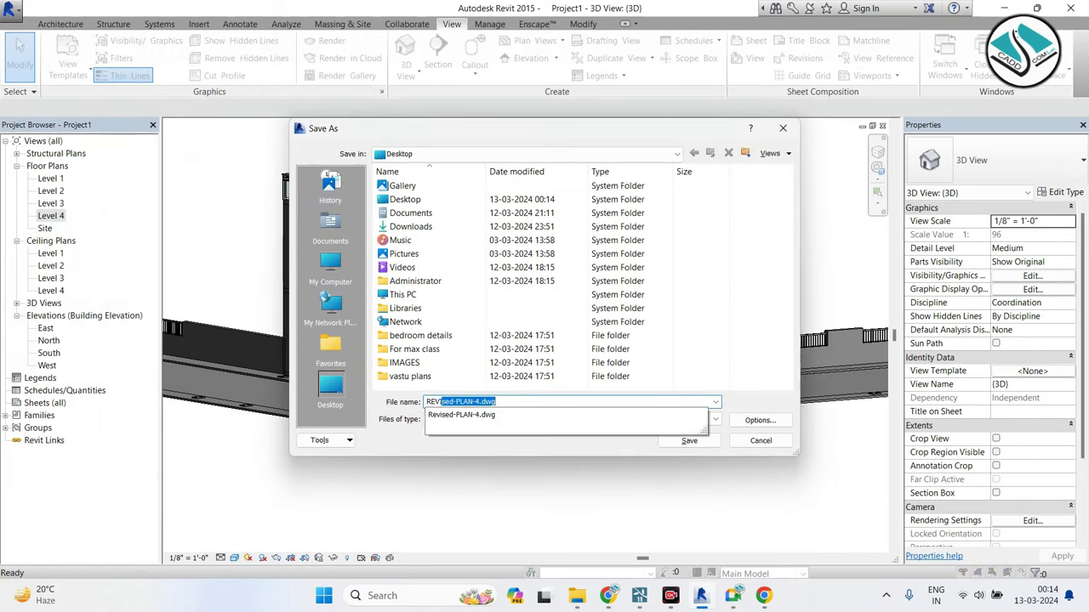
text(IT MODLES)
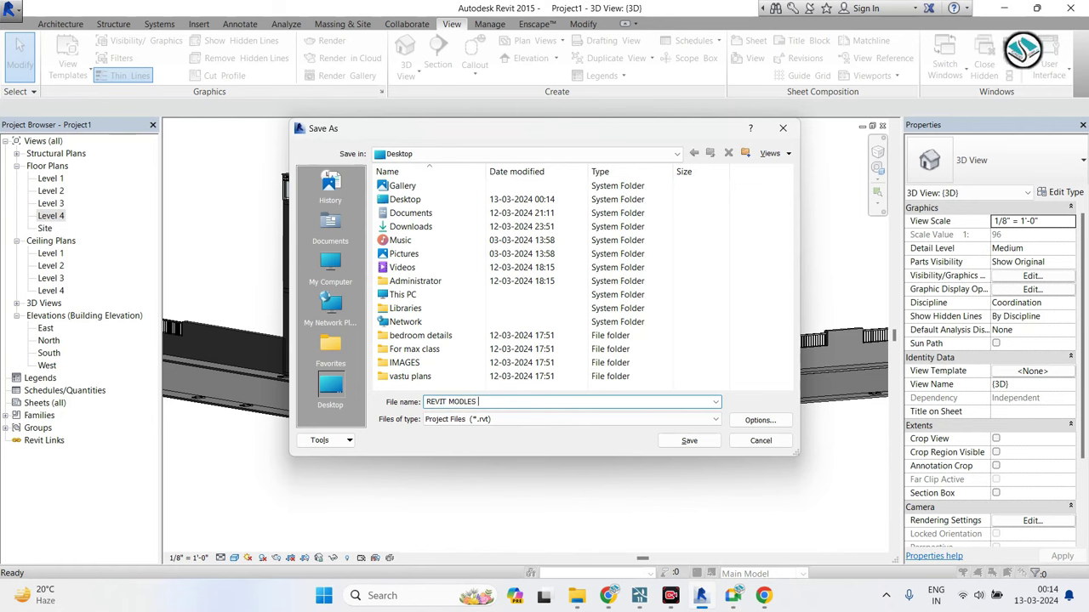
key(Return)
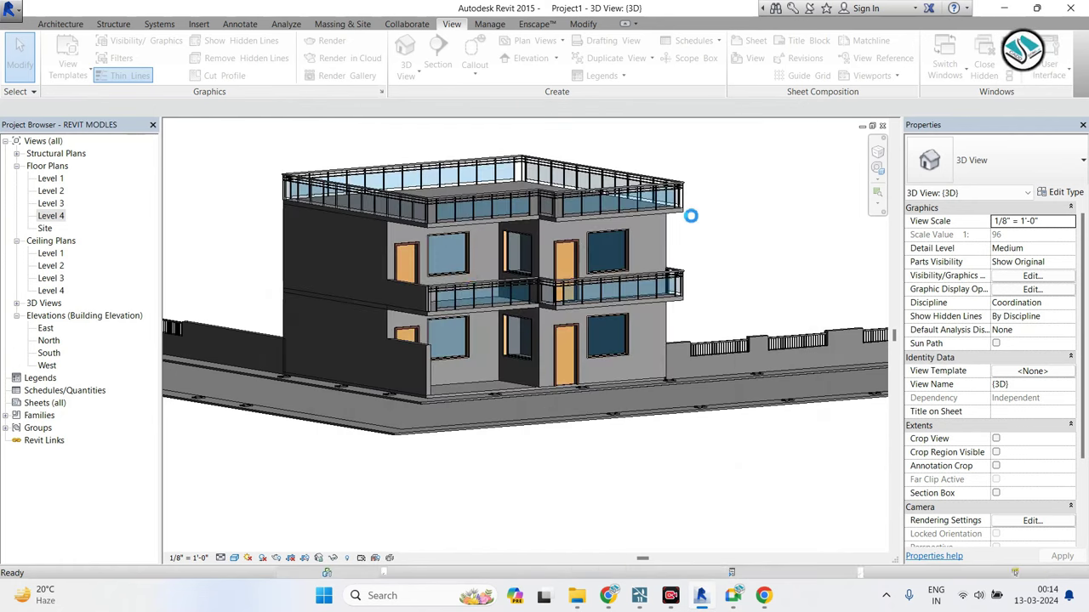
Close Revit and launch Lumion 11 from its desktop shortcut.
click(1070, 9)
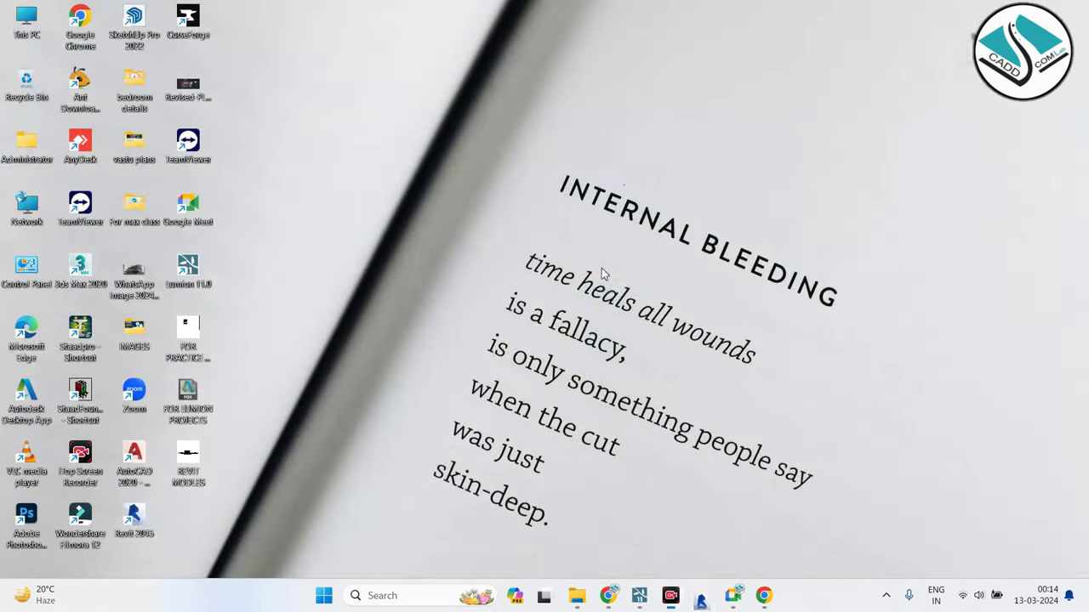
click(656, 595)
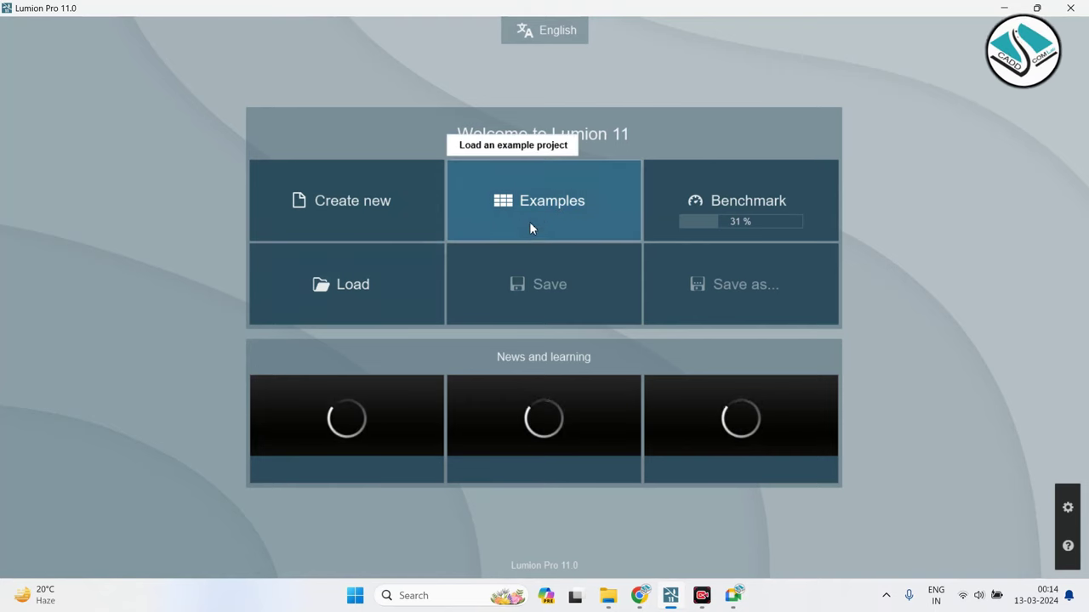
Load the Residential home project from Lumion's Examples.
click(547, 214)
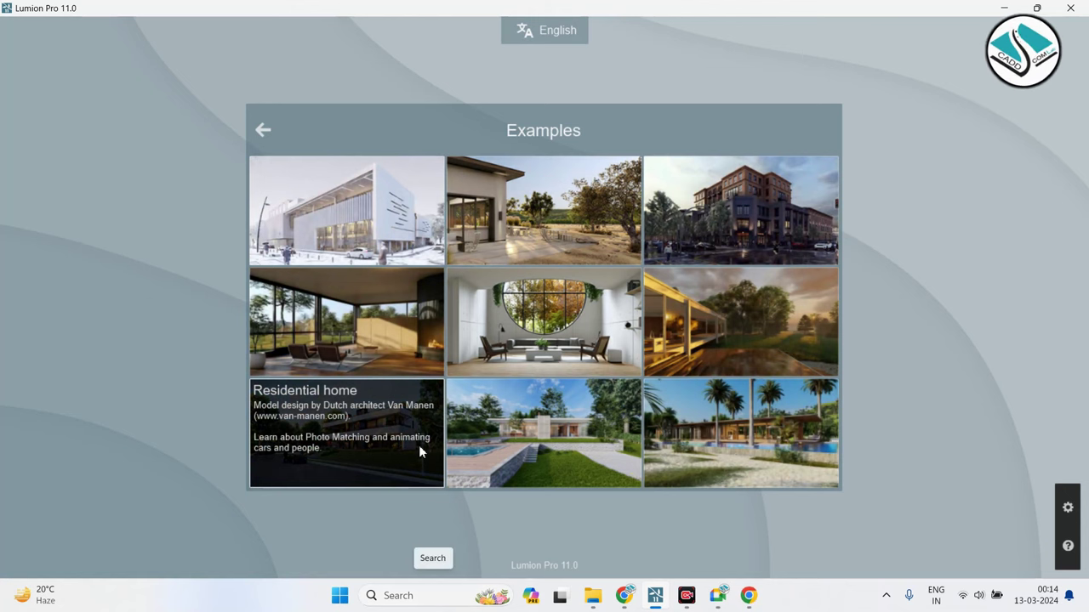
click(364, 450)
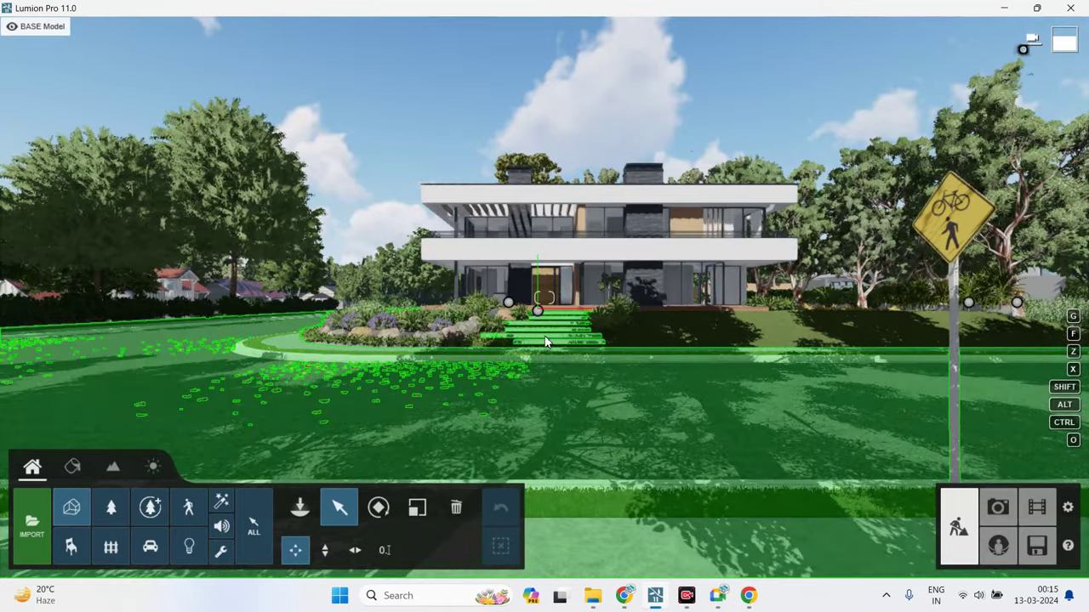
Swing the camera around the house and delete the example house model.
scroll(554, 272, up, 5)
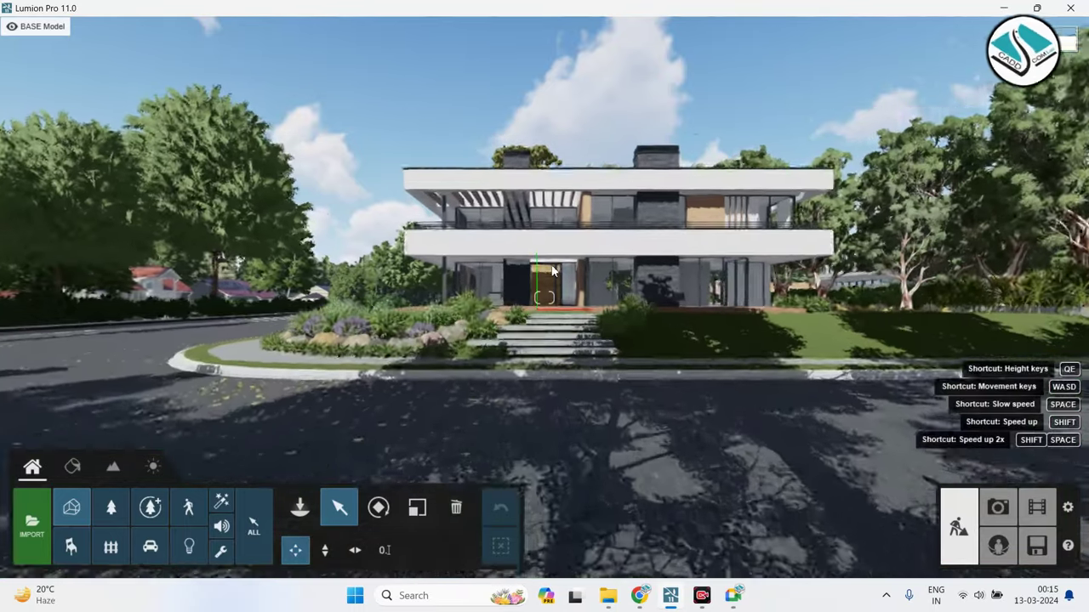
key(a)
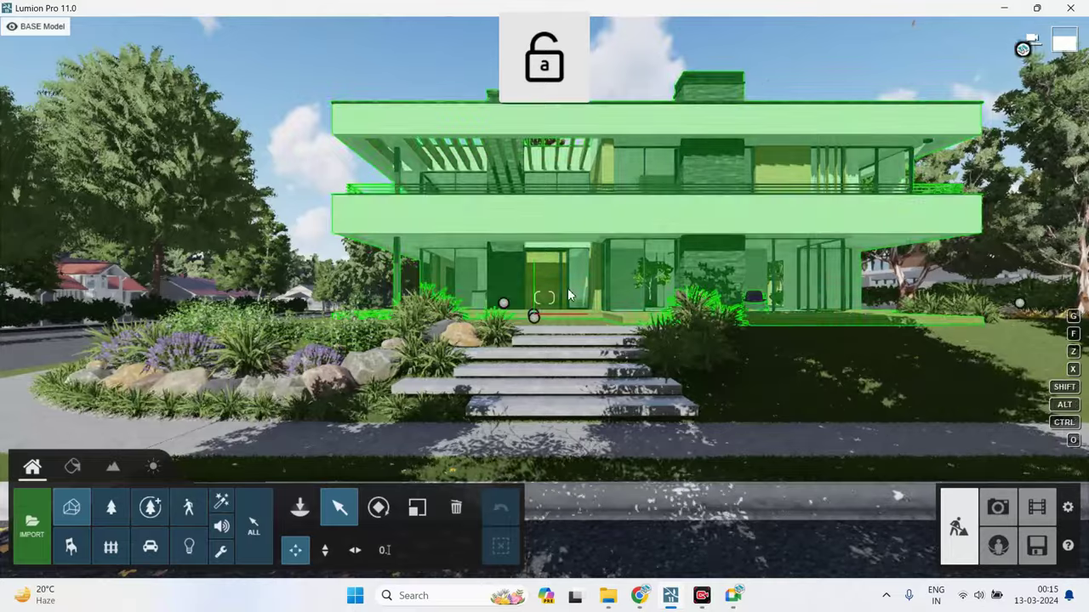
mouse_move(568, 295)
right_down()
mouse_move(573, 316)
mouse_move(505, 318)
right_up()
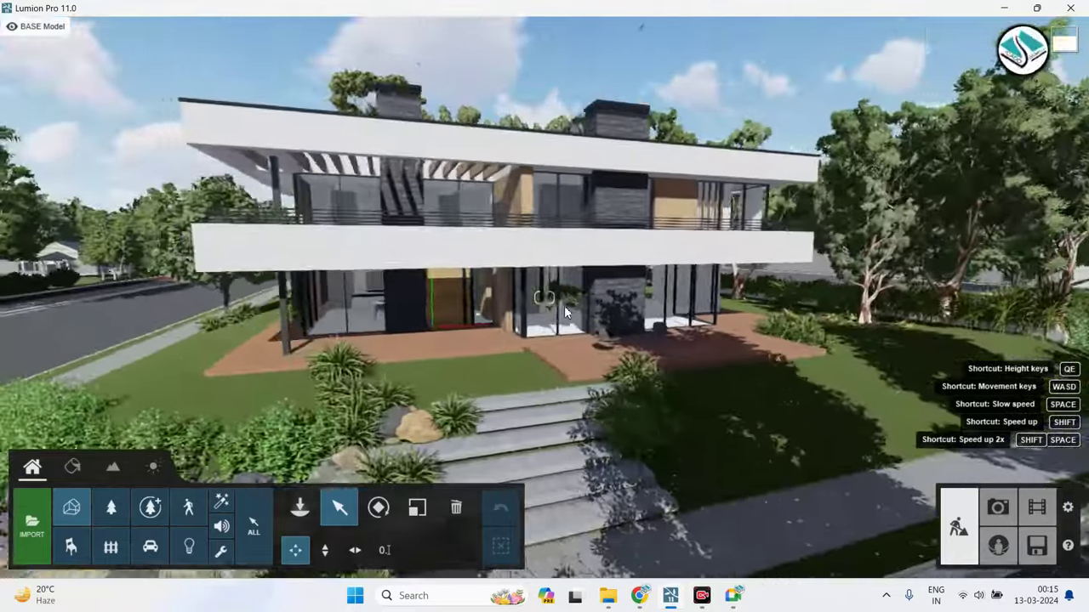
key(a)
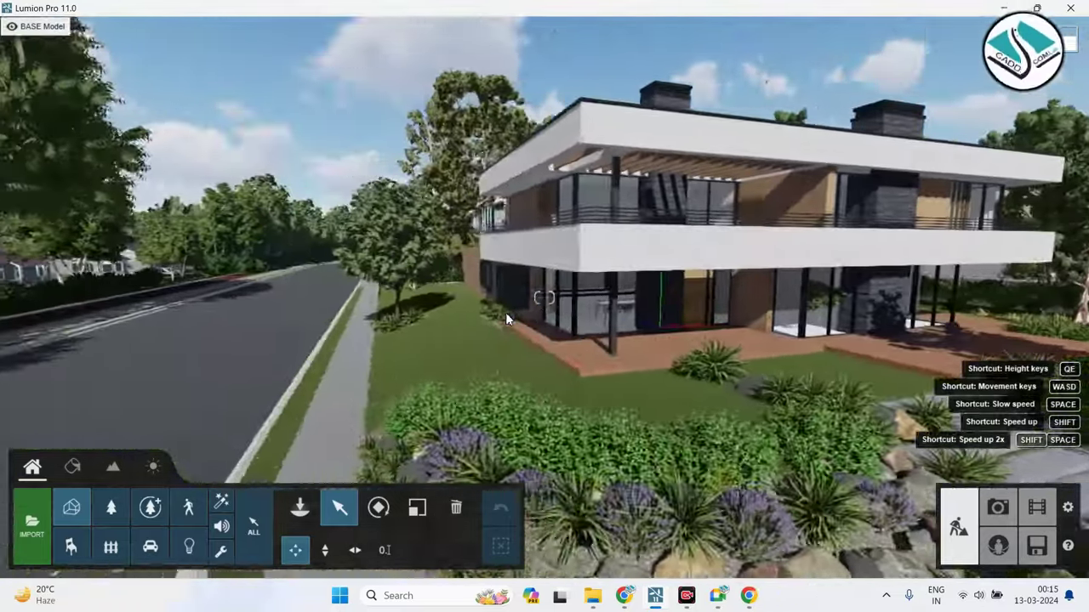
key(d)
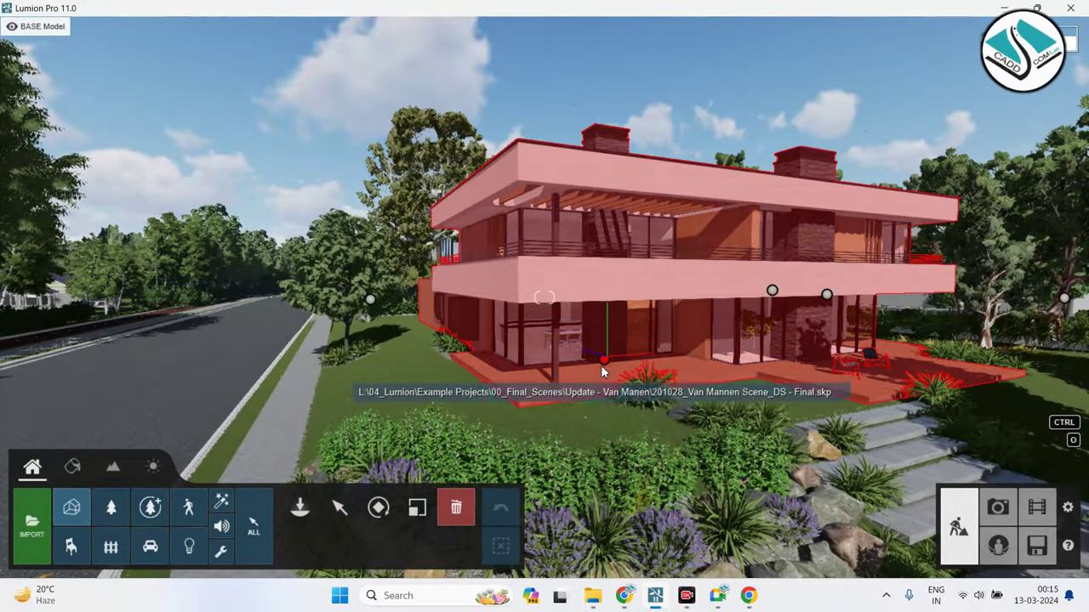
click(604, 393)
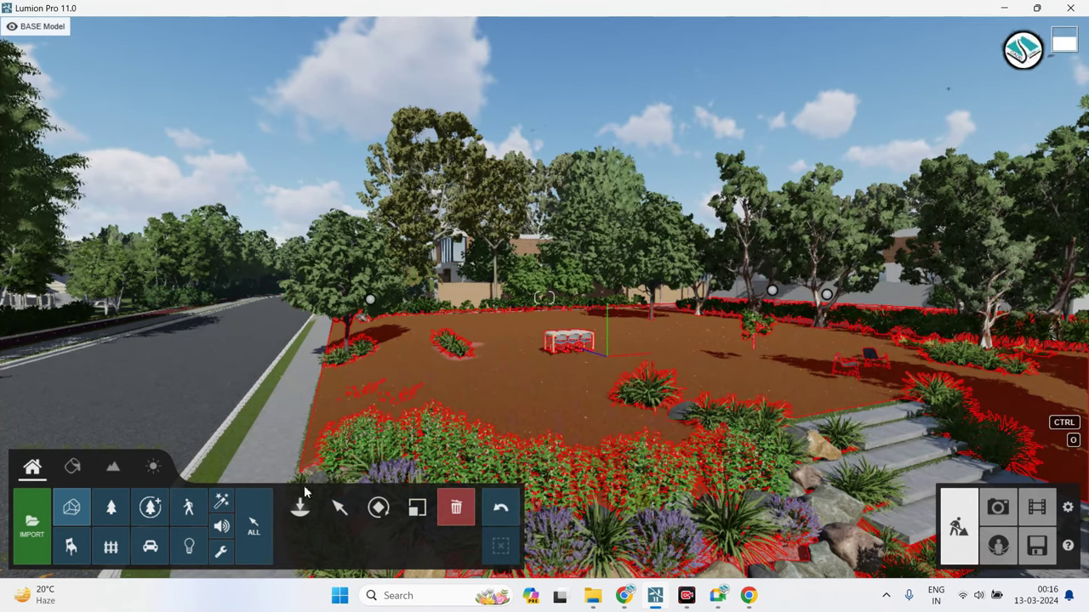
Remove the table set in furniture mode and fly the camera over the empty lawn.
click(70, 549)
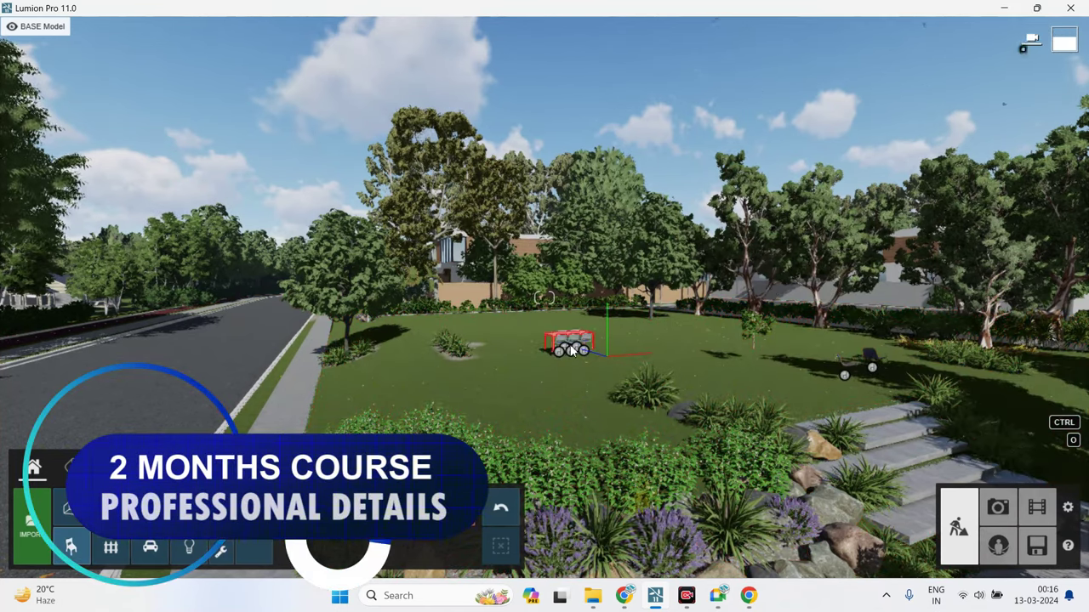
key(w)
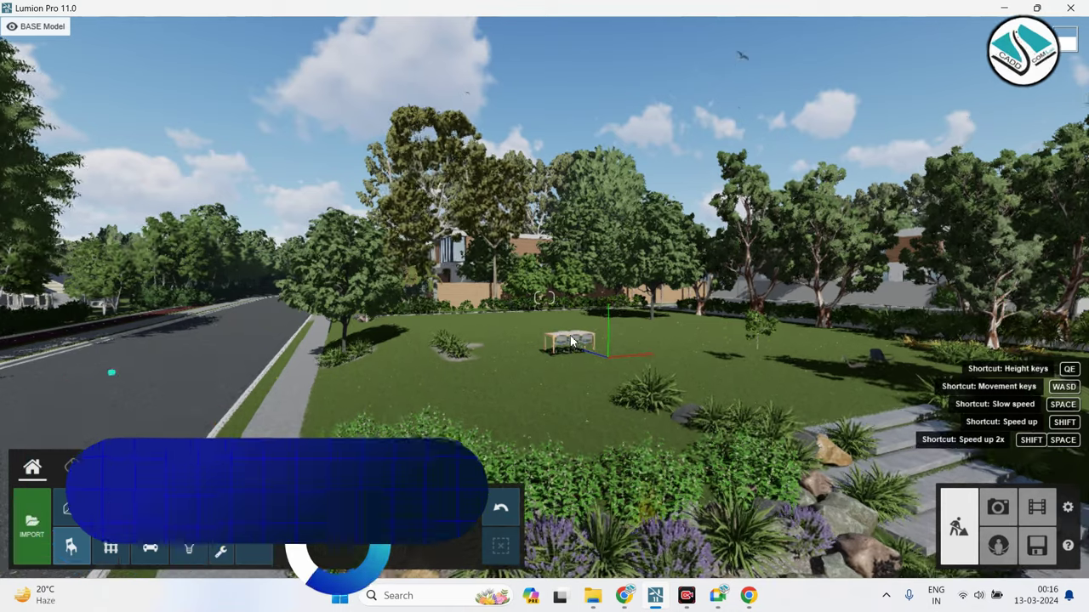
key(w)
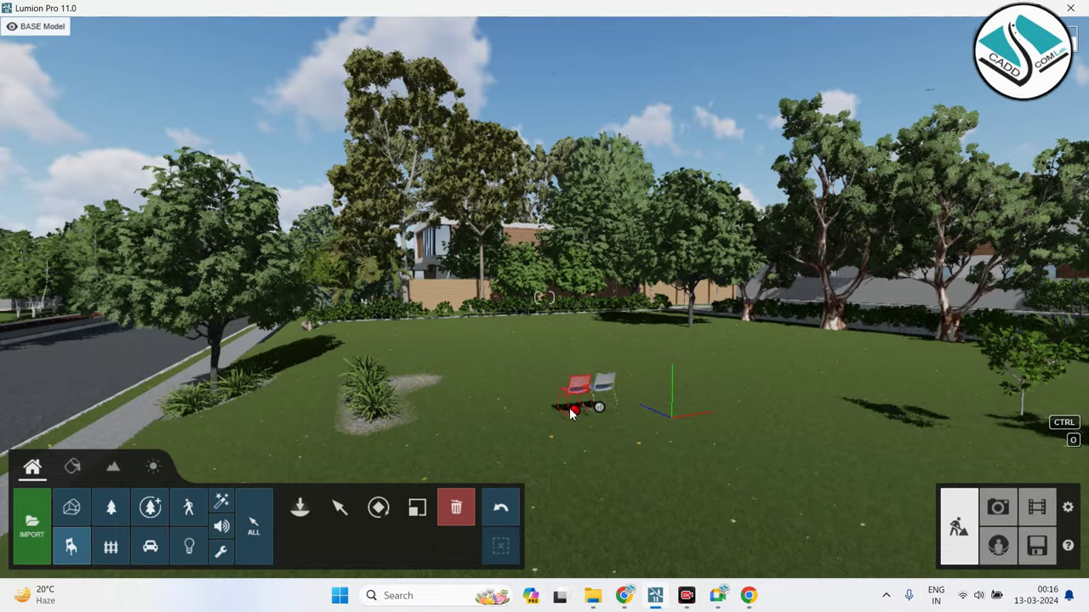
key(s)
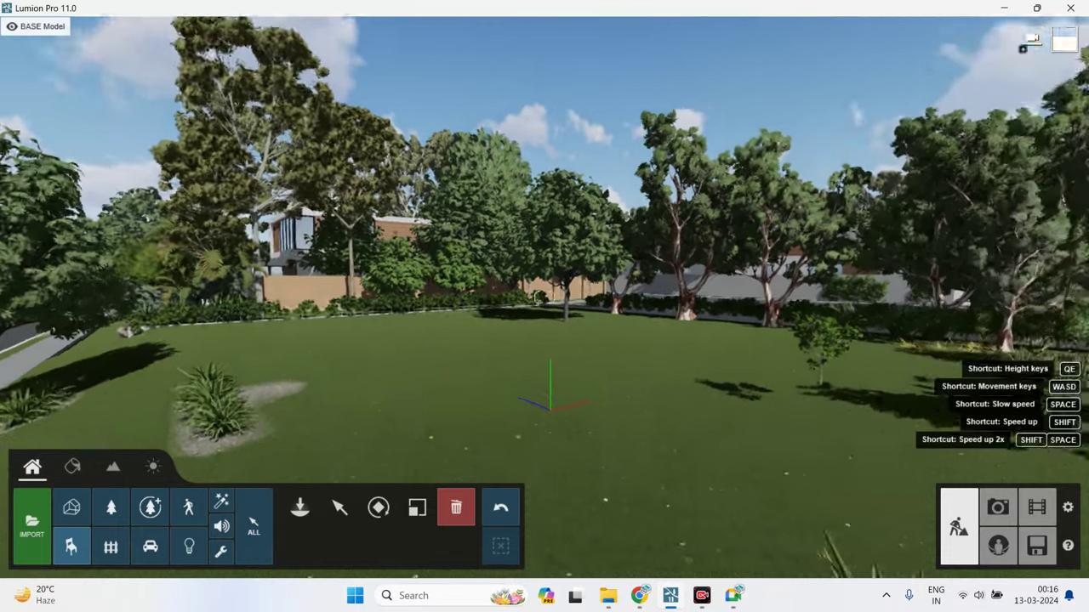
key(w)
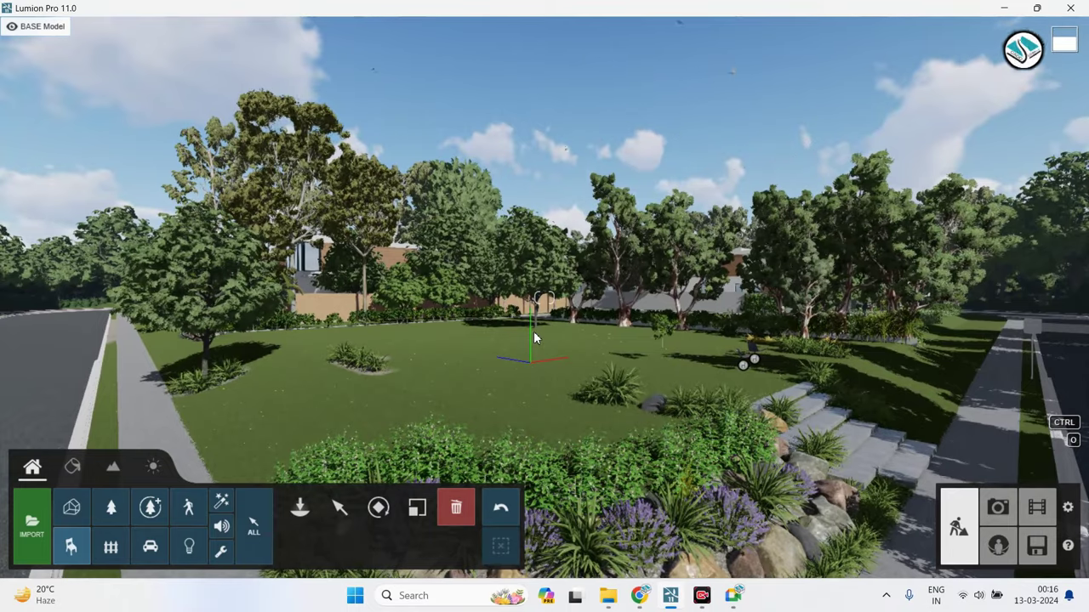
key(w)
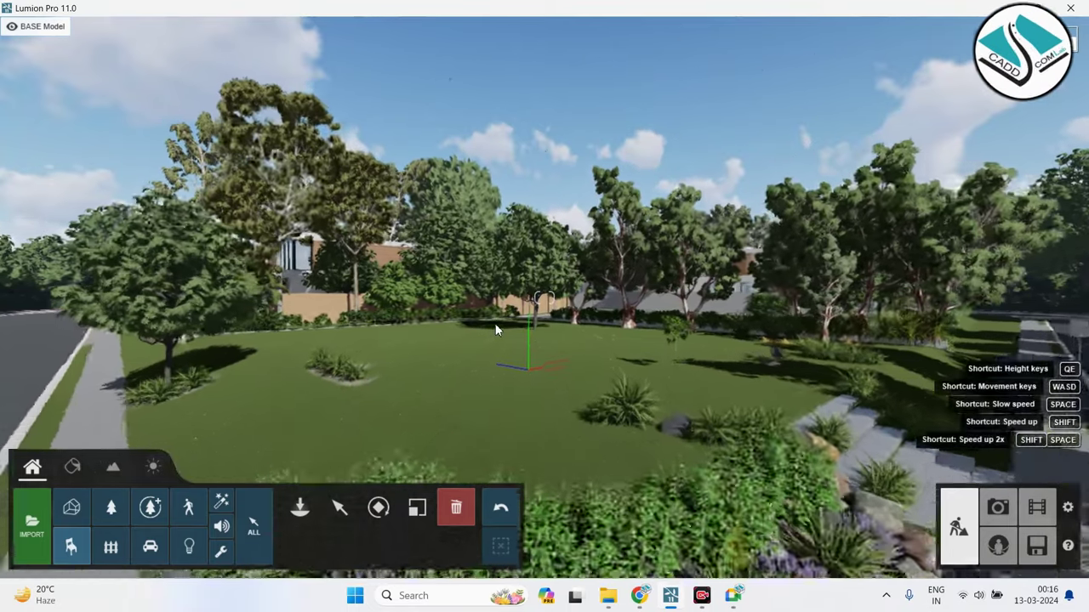
key(w)
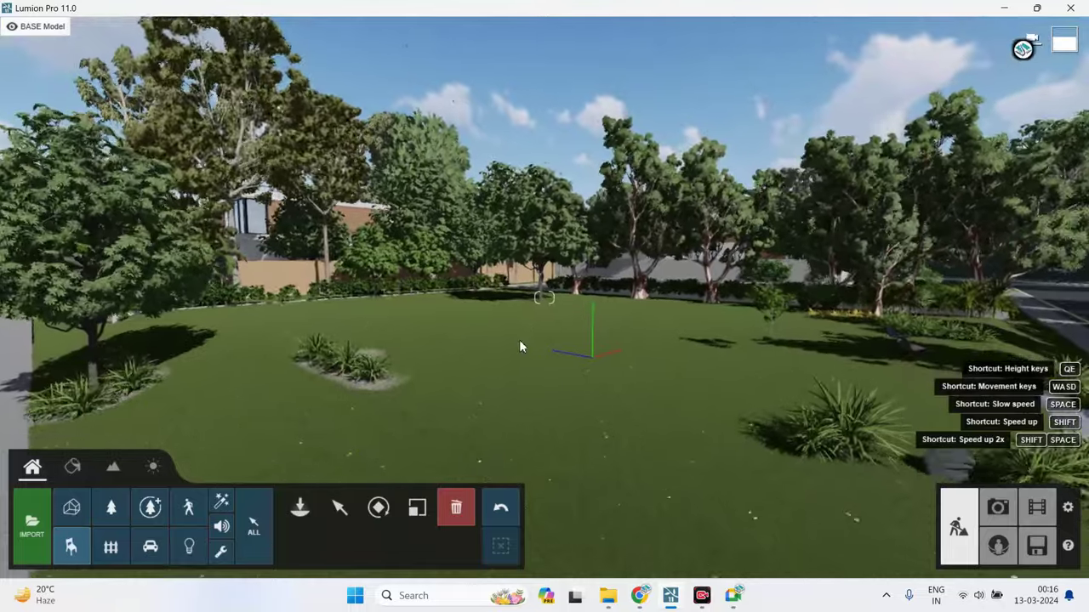
key(w)
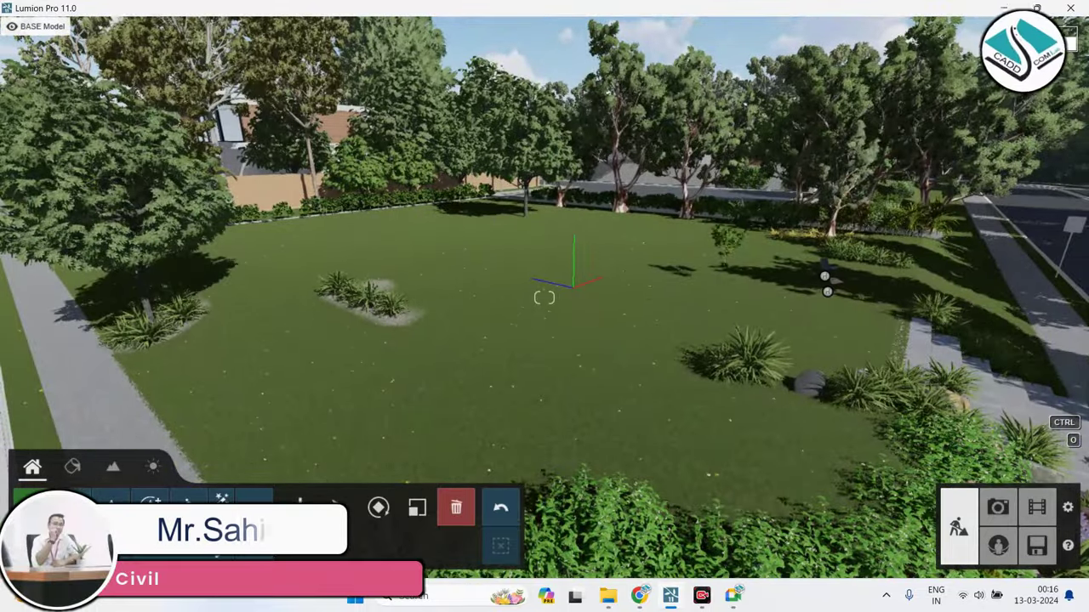
right_drag(558, 360, 557, 340)
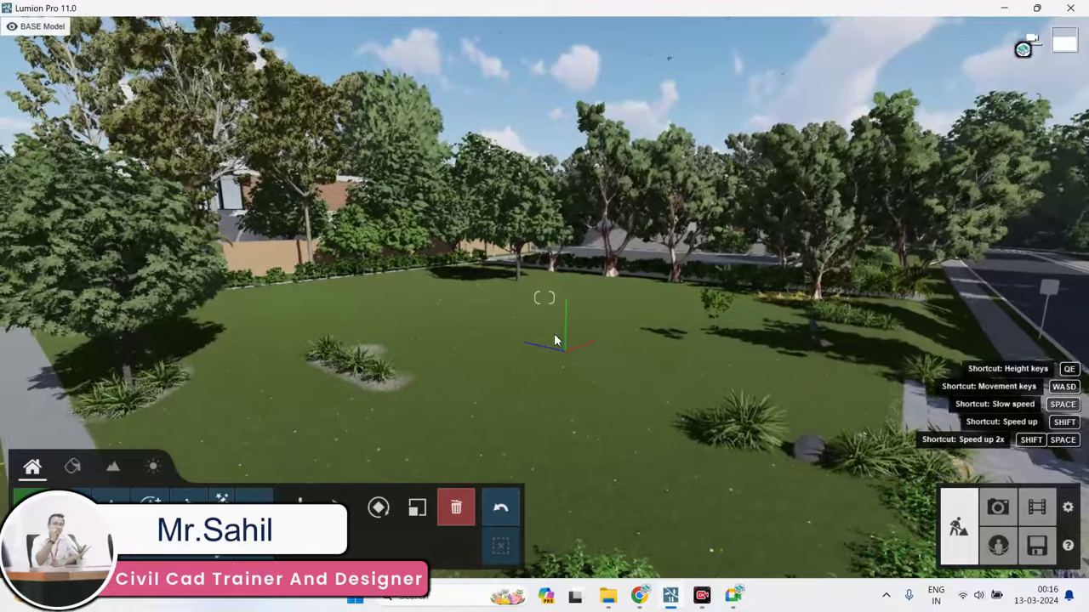
mouse_move(645, 383)
right_down()
mouse_move(630, 383)
mouse_move(663, 379)
right_up()
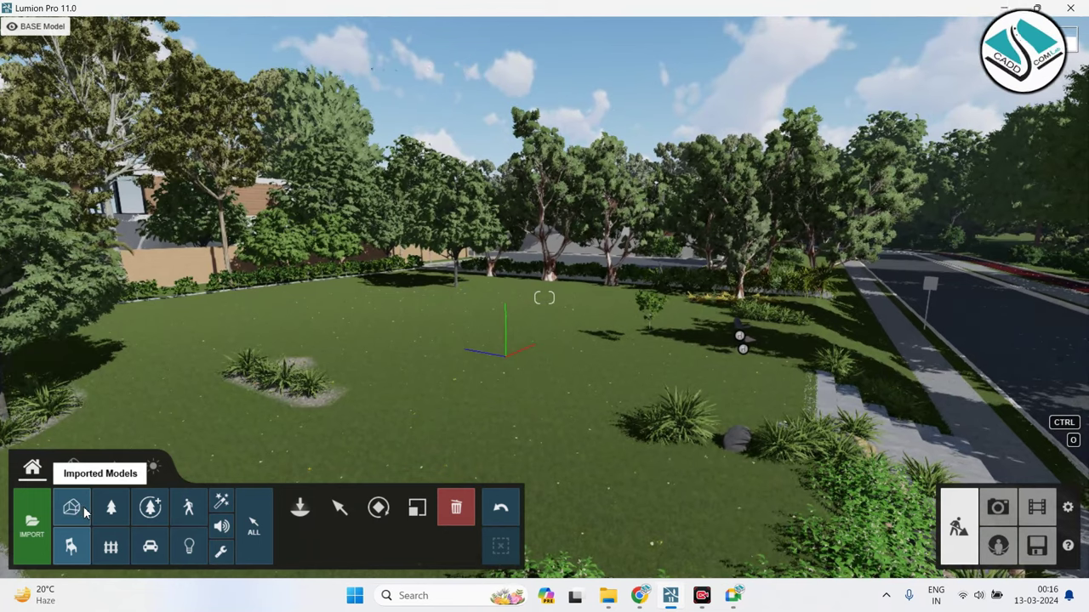
Open the Objects > Imported Models library and pick its first model.
click(94, 509)
click(88, 508)
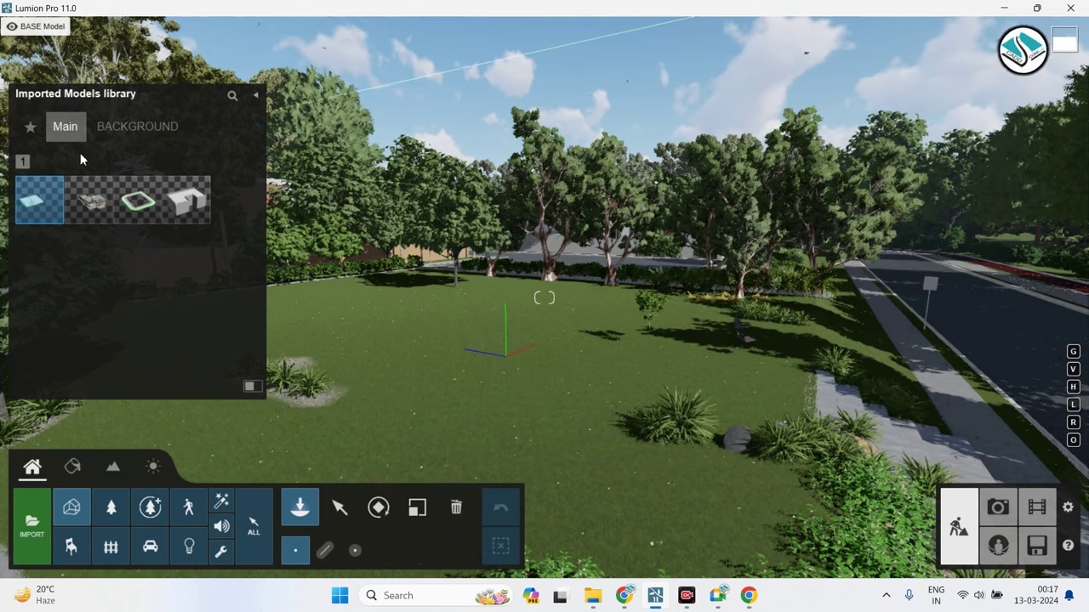
click(41, 201)
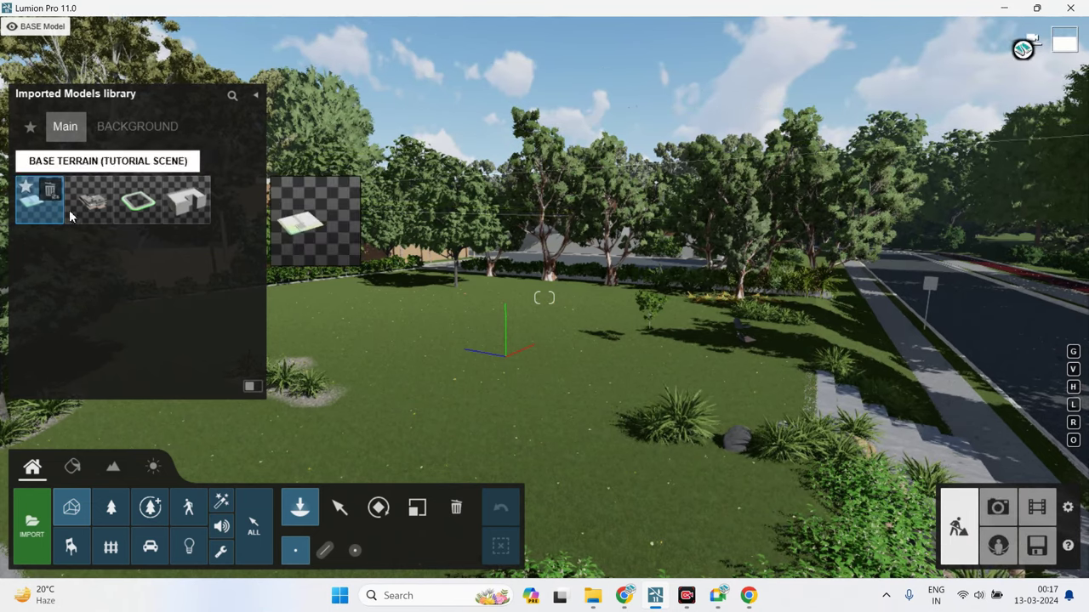
Remove the house models from the library, show the BACKGROUND group, and look over the lawn.
double_click(101, 192)
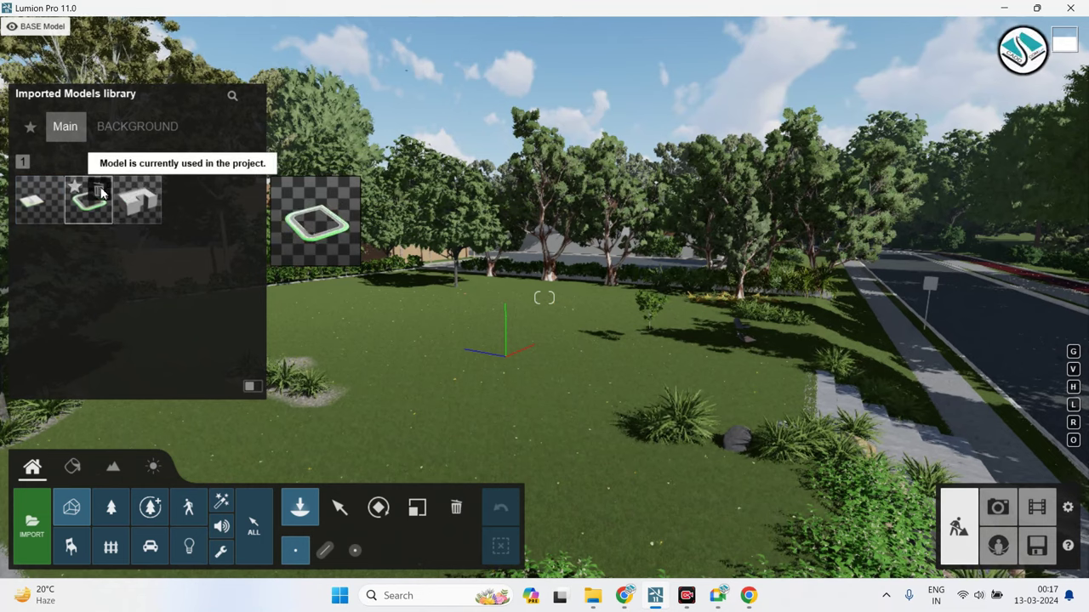
double_click(146, 189)
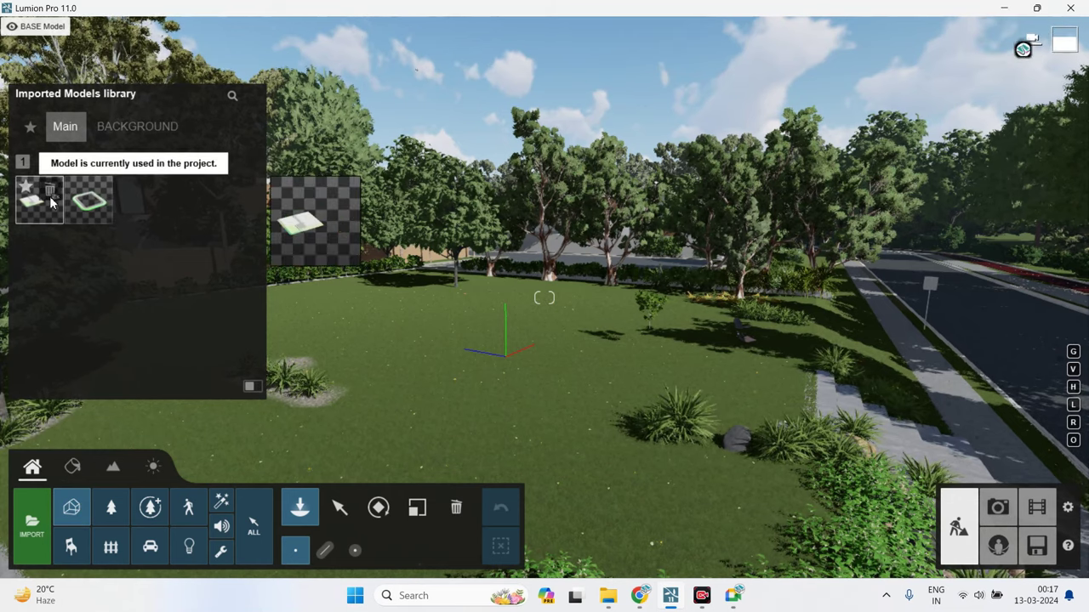
click(101, 128)
mouse_move(39, 201)
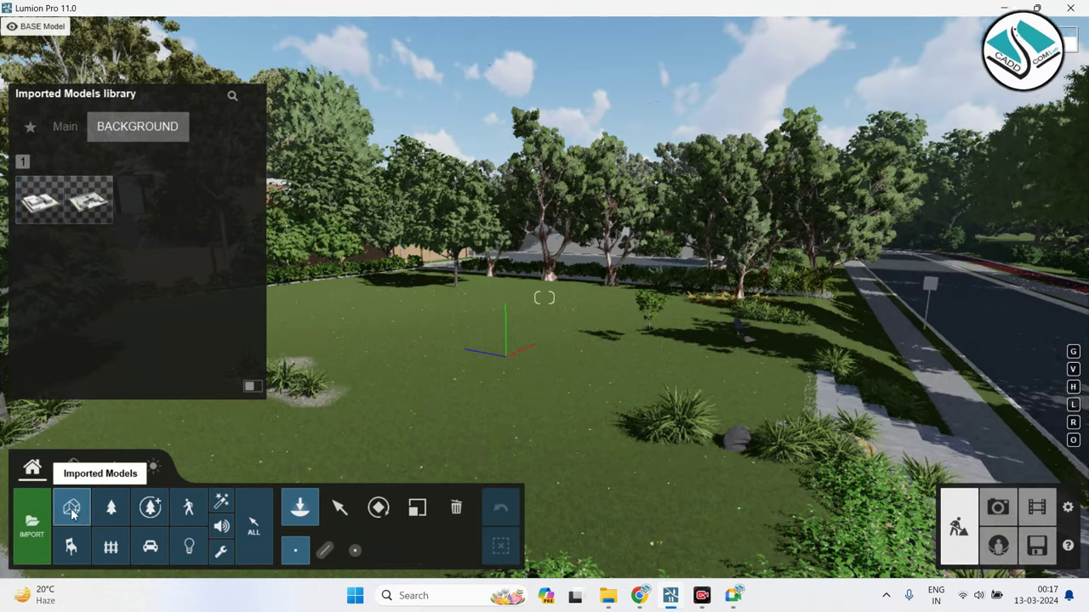
right_drag(445, 419, 347, 416)
scroll(347, 409, down, 5)
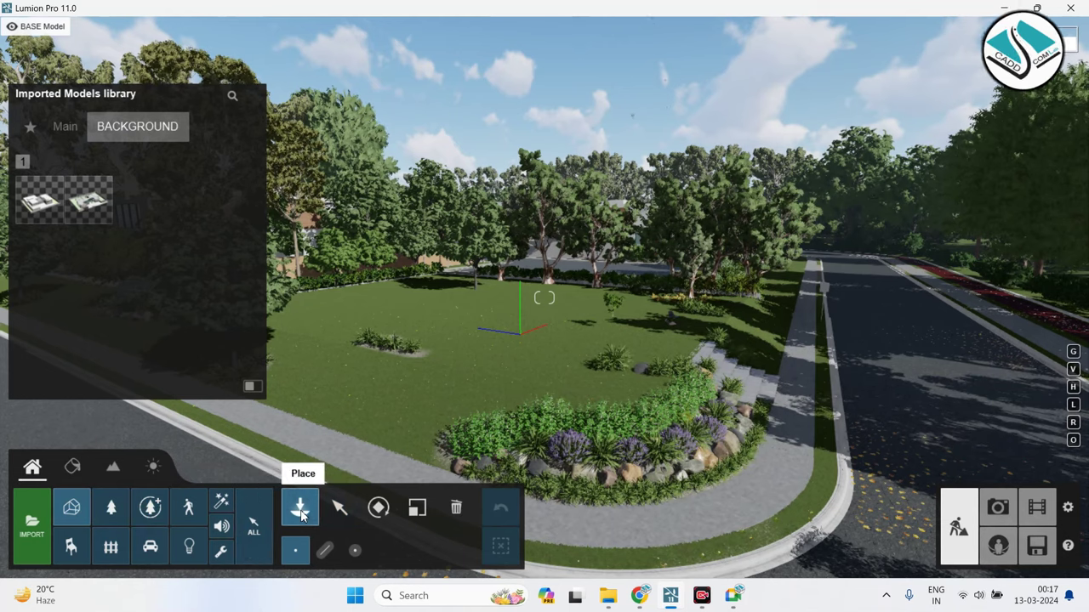
Import FOR LUMION PROJECTS.fbx from the Desktop as 'FOR LUMION PROJECTS new' in the Main category.
click(31, 523)
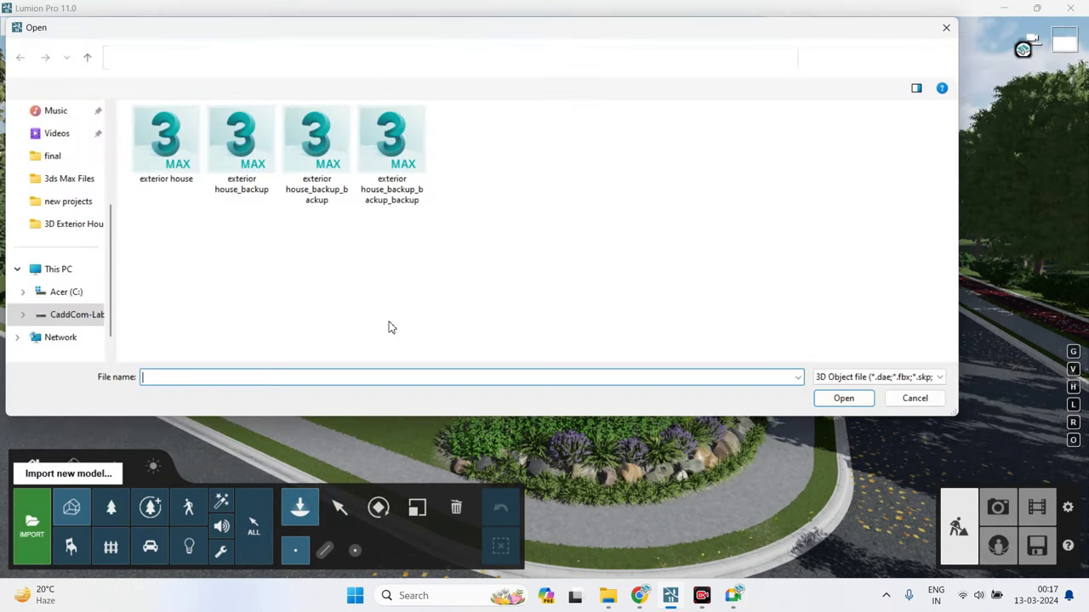
scroll(77, 246, up, 3)
click(62, 184)
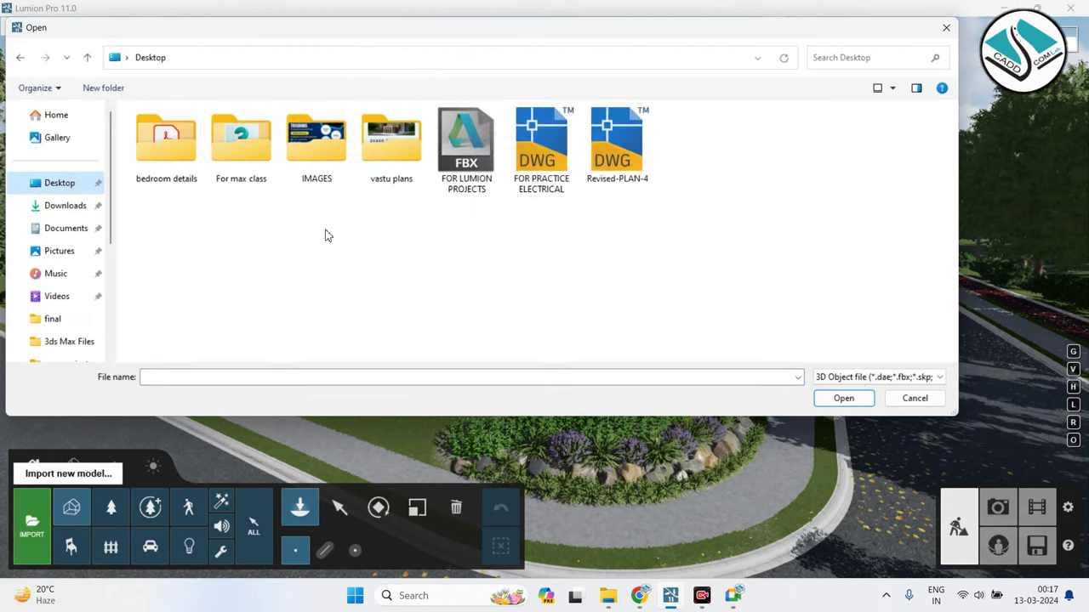
double_click(467, 156)
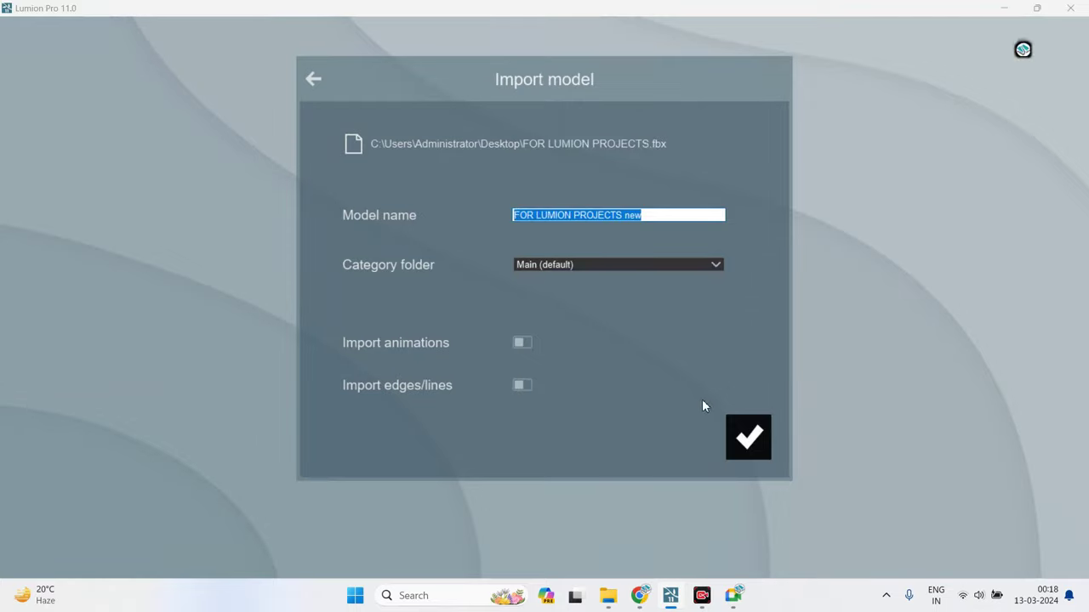
click(735, 438)
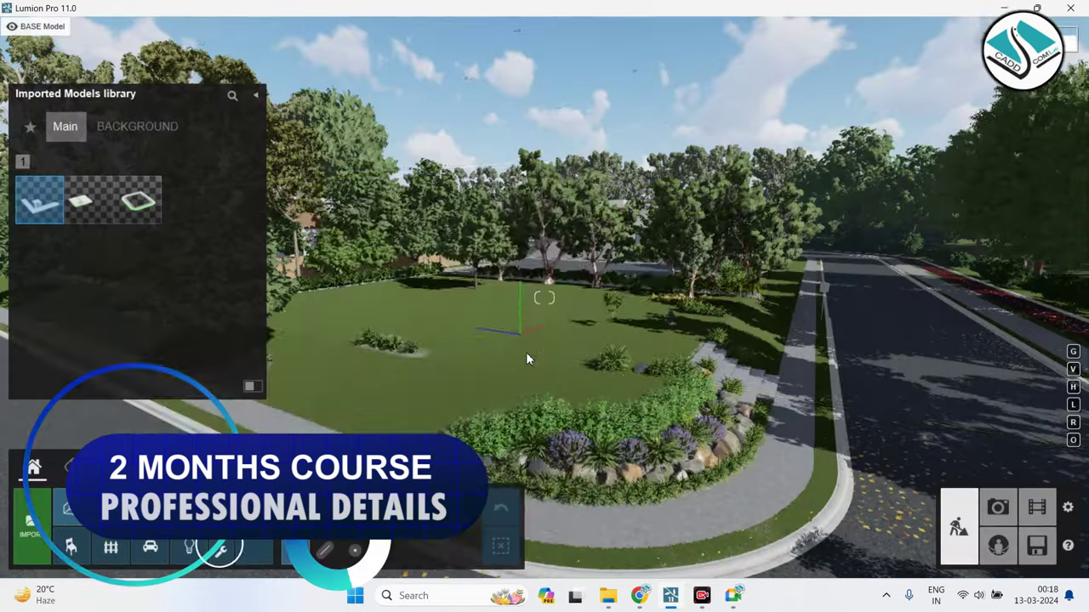
Orbit and lower the camera to inspect the white house from the left and front.
scroll(530, 336, down, 3)
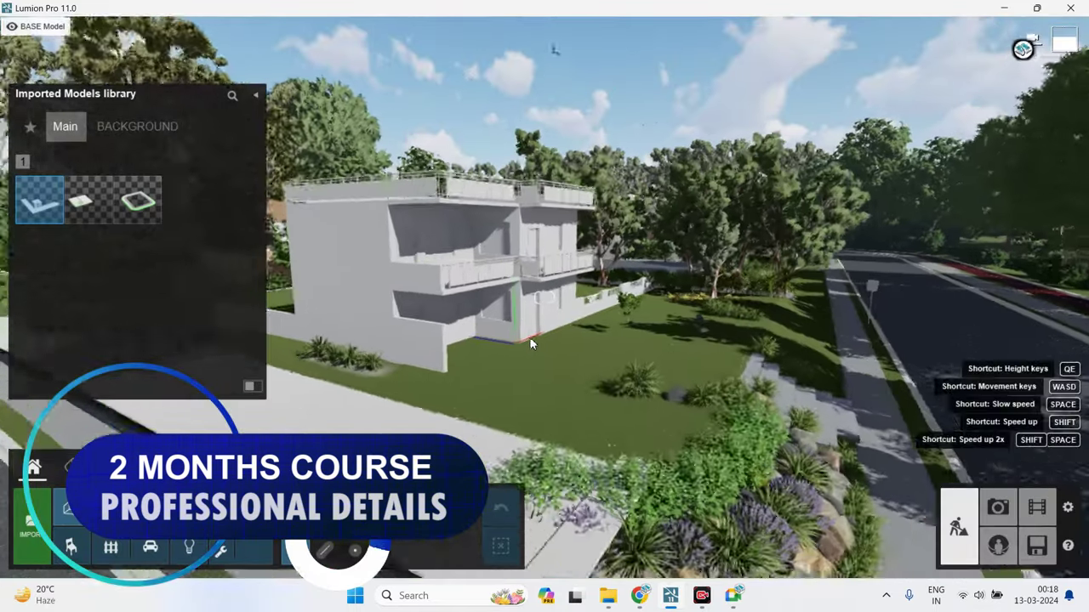
scroll(532, 349, up, 3)
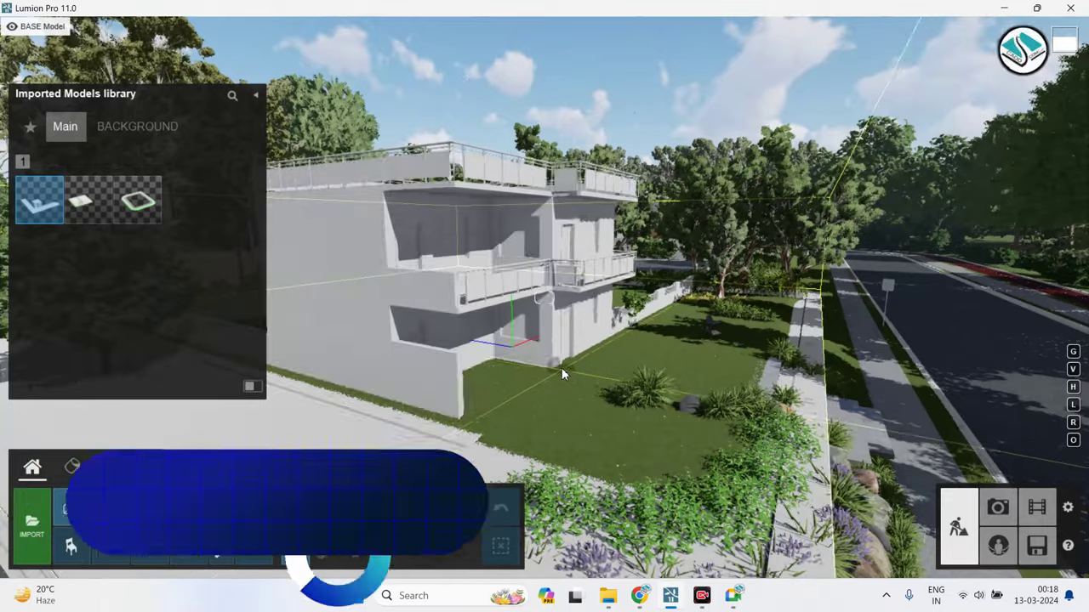
mouse_move(561, 367)
right_down()
mouse_move(693, 411)
mouse_move(595, 408)
right_up()
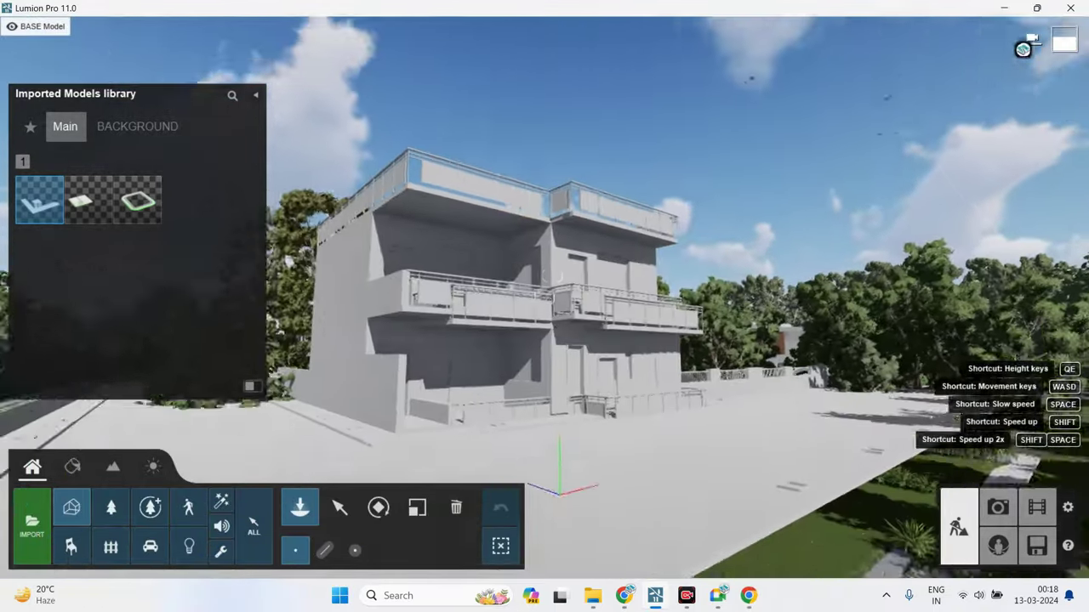
mouse_move(547, 356)
right_down()
mouse_move(600, 439)
mouse_move(506, 439)
right_up()
key(e)
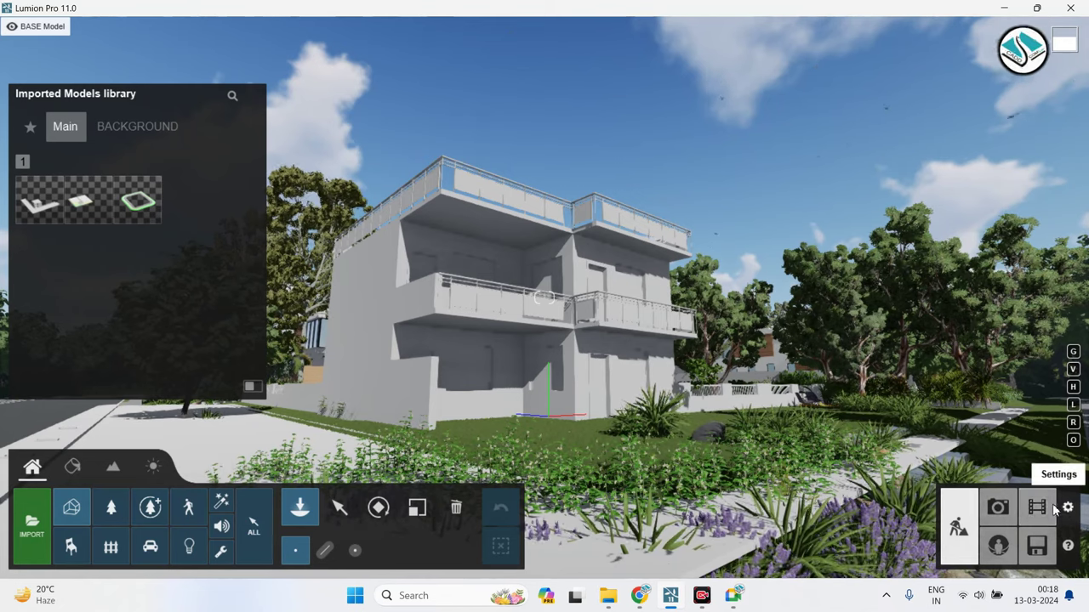
click(1037, 545)
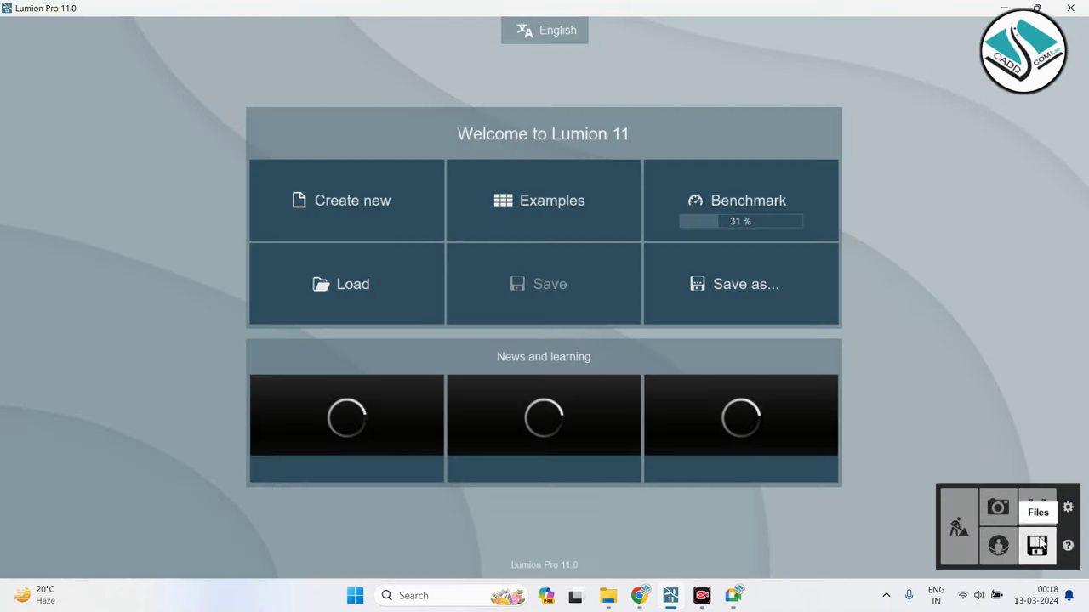
Create a plain environment project, then replace it with the tropical environment template.
click(364, 204)
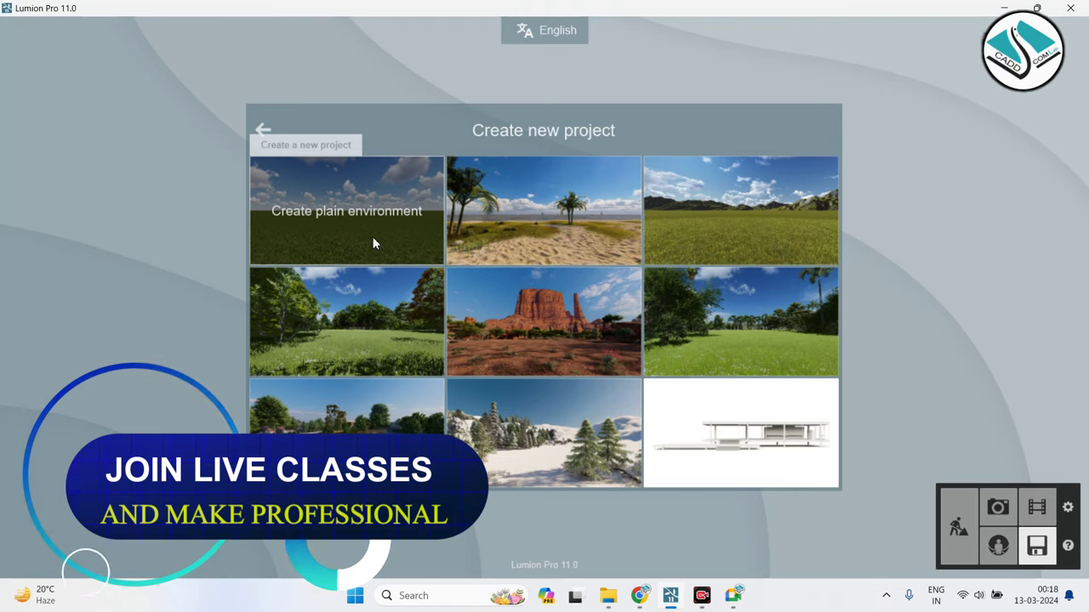
click(373, 238)
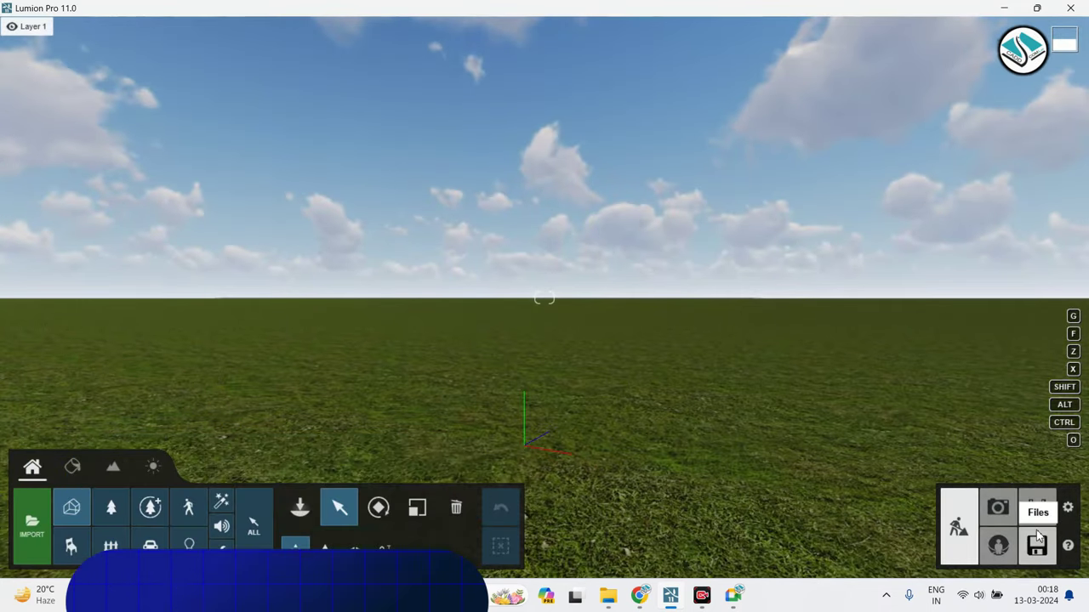
click(1041, 542)
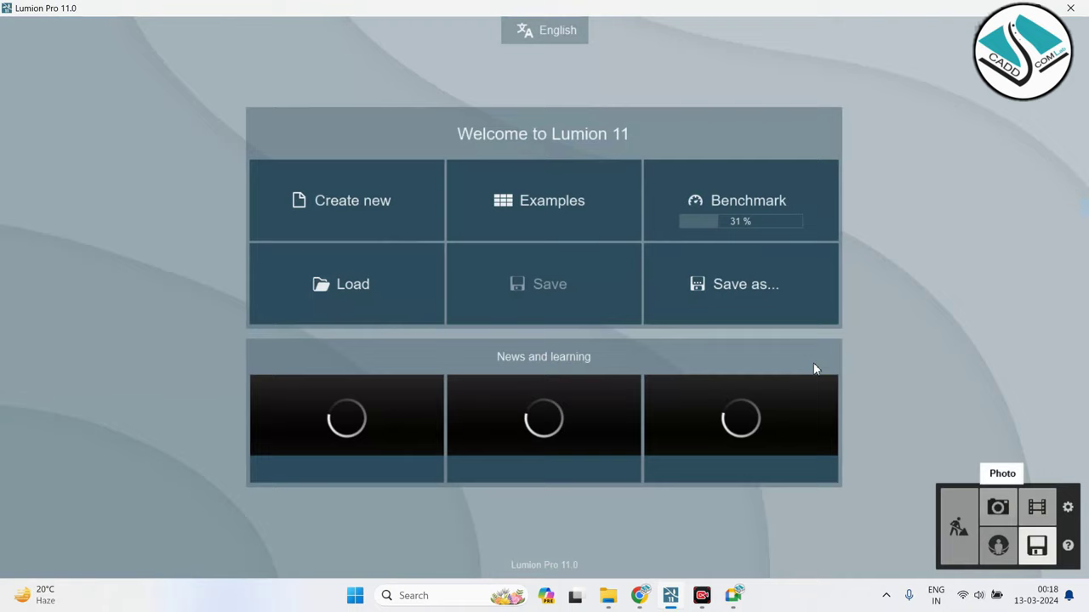
click(363, 205)
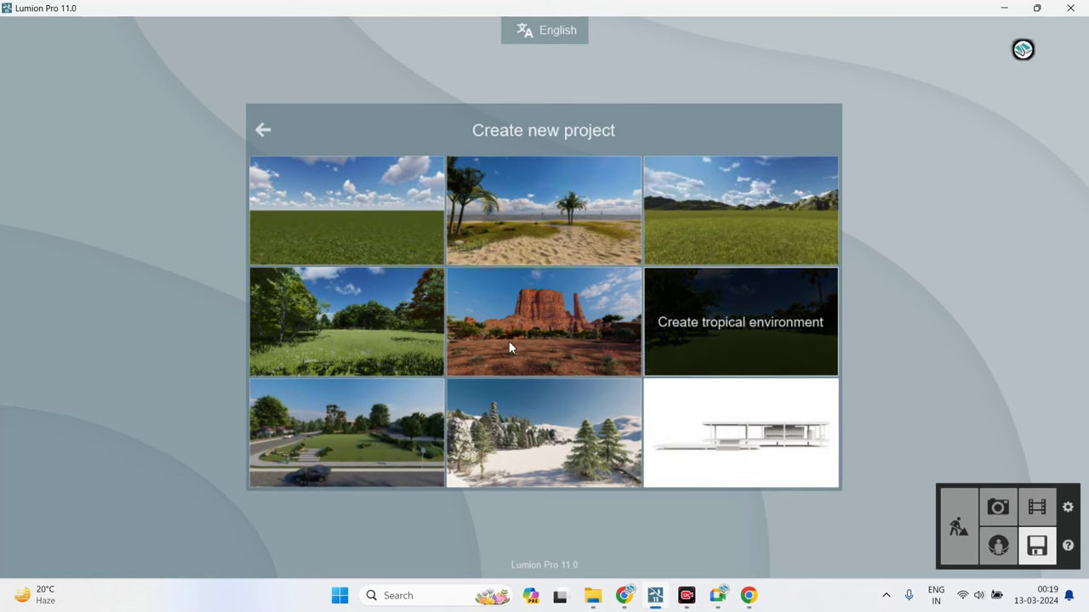
click(304, 289)
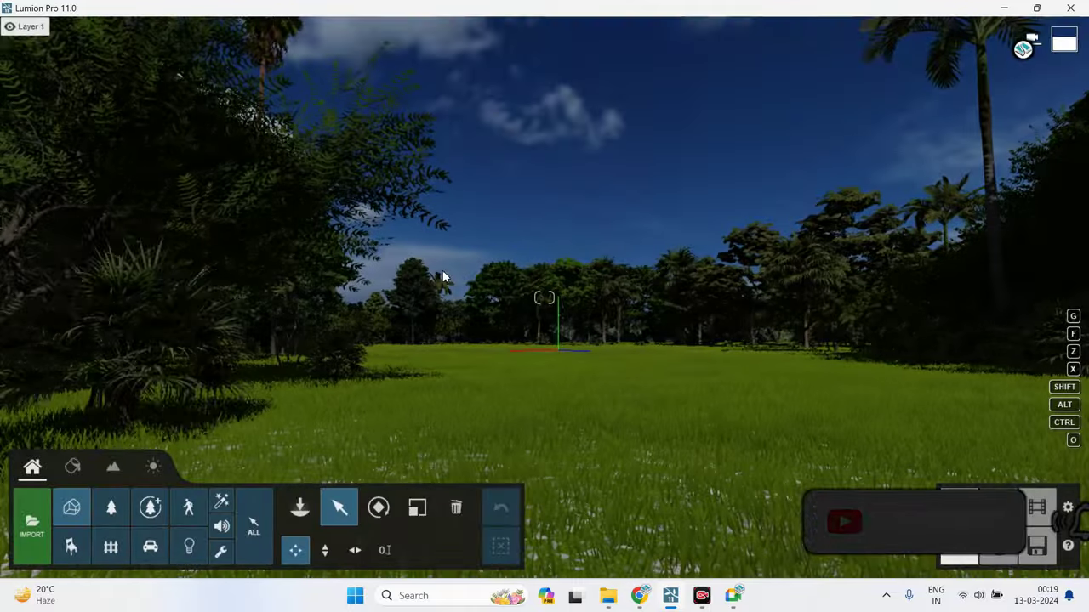
key(w)
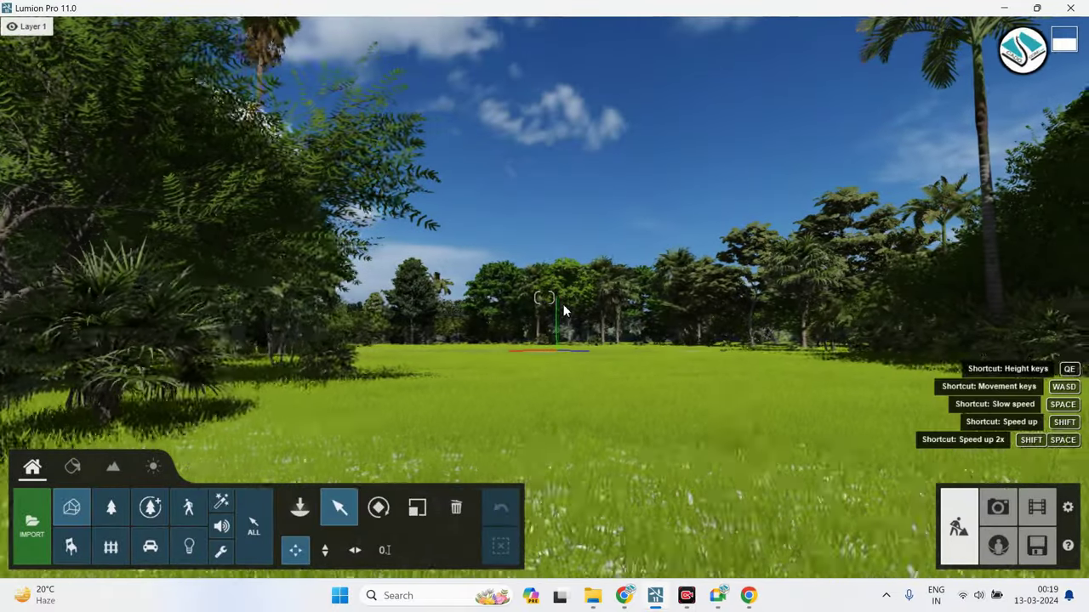
key(q)
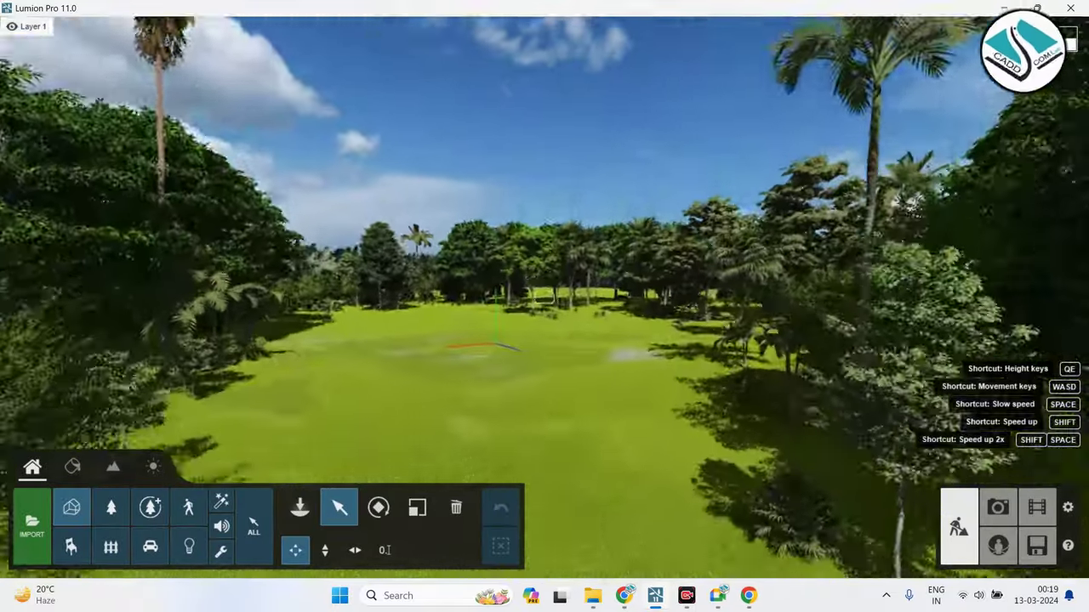
right_drag(534, 311, 522, 322)
key(q)
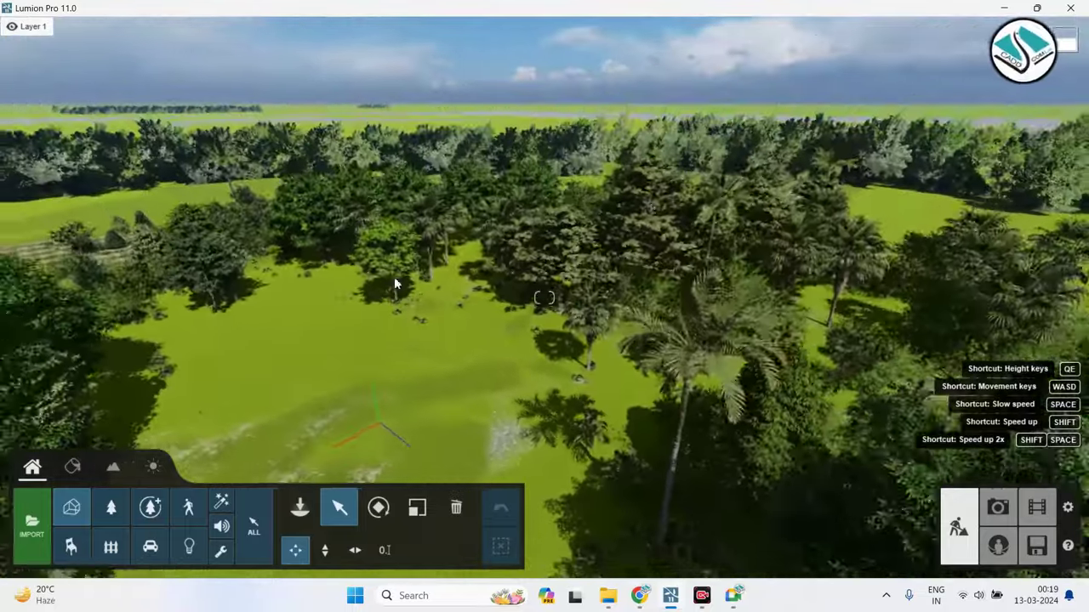
right_drag(394, 283, 68, 314)
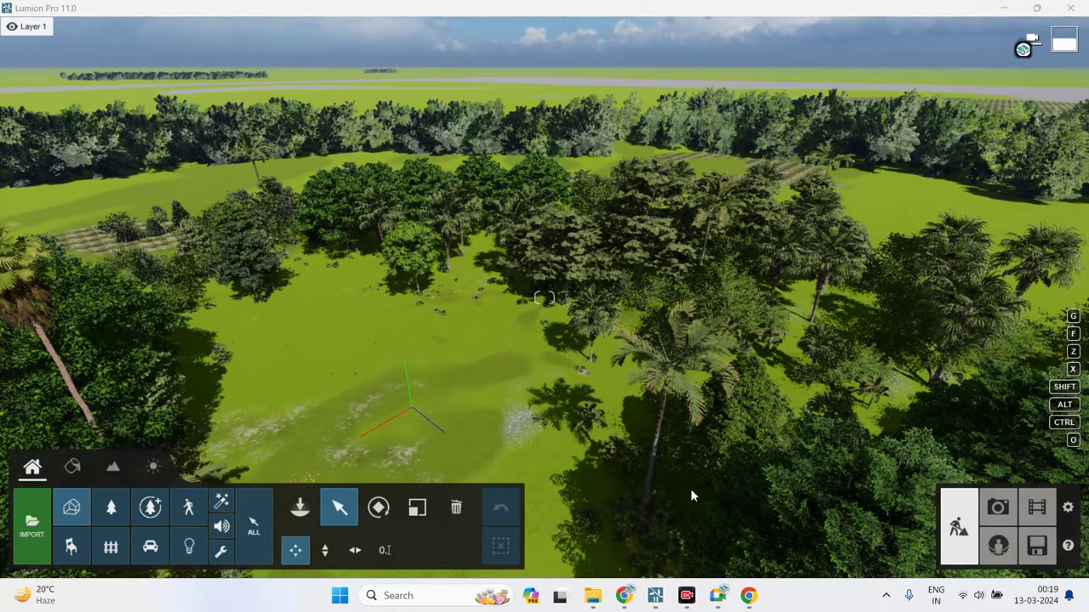
scroll(517, 371, down, 3)
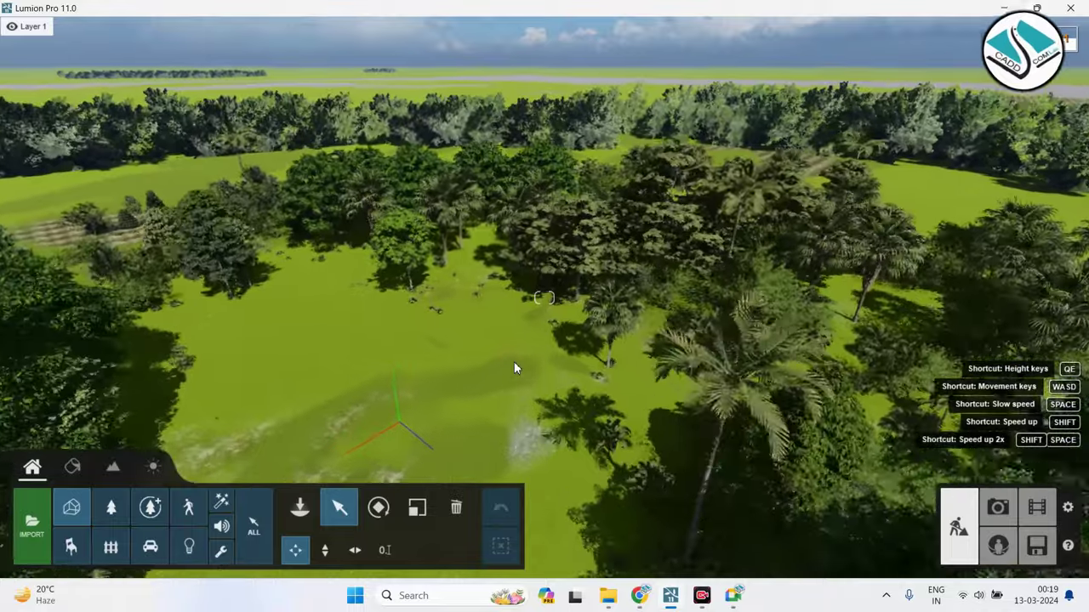
key(e)
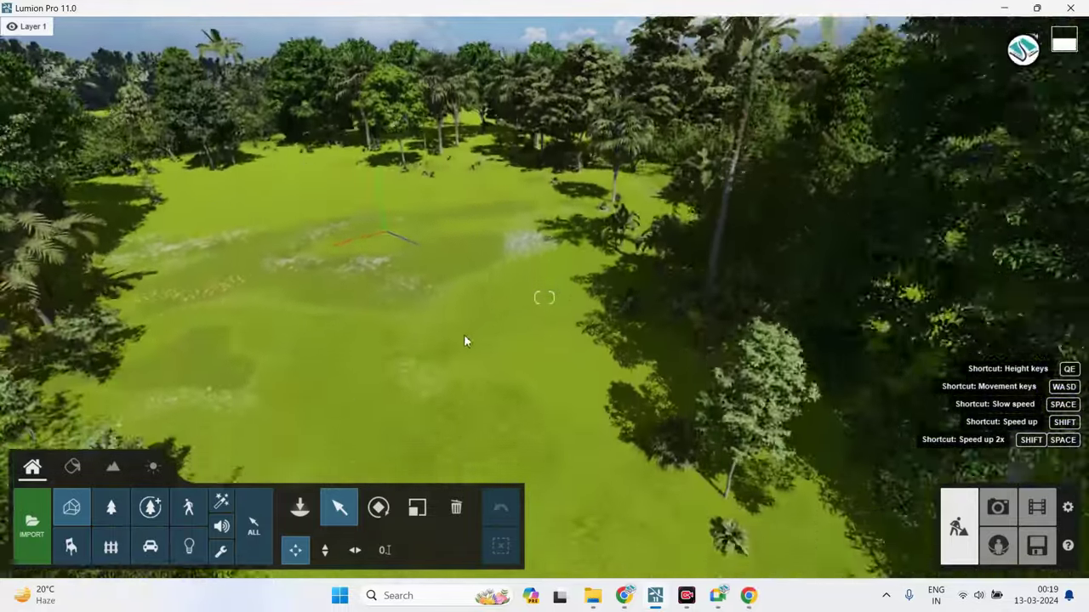
mouse_move(463, 334)
right_down()
mouse_move(464, 306)
mouse_move(492, 362)
right_up()
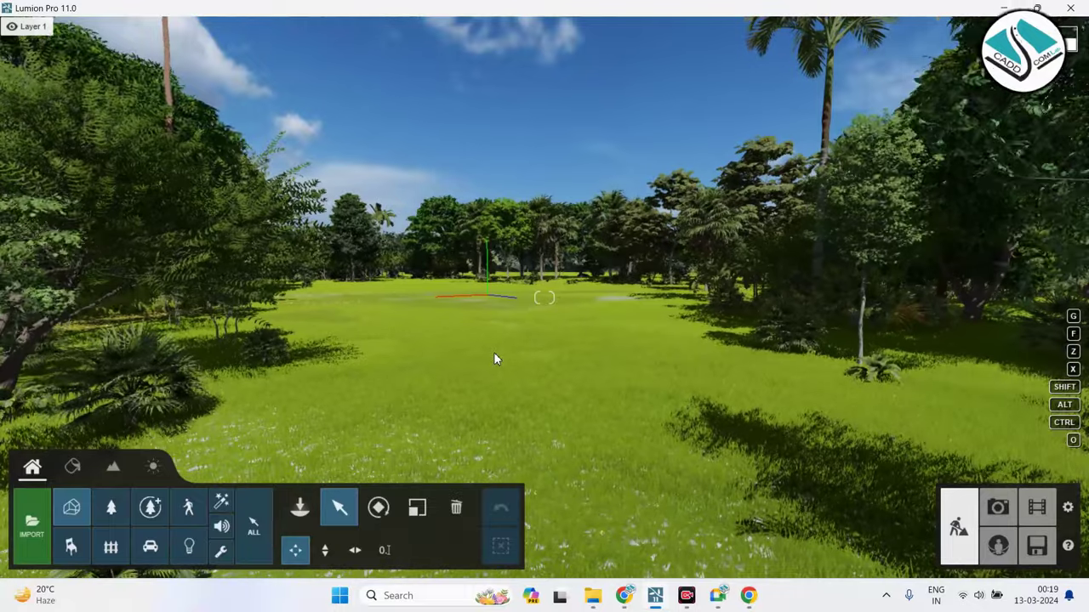
key(w)
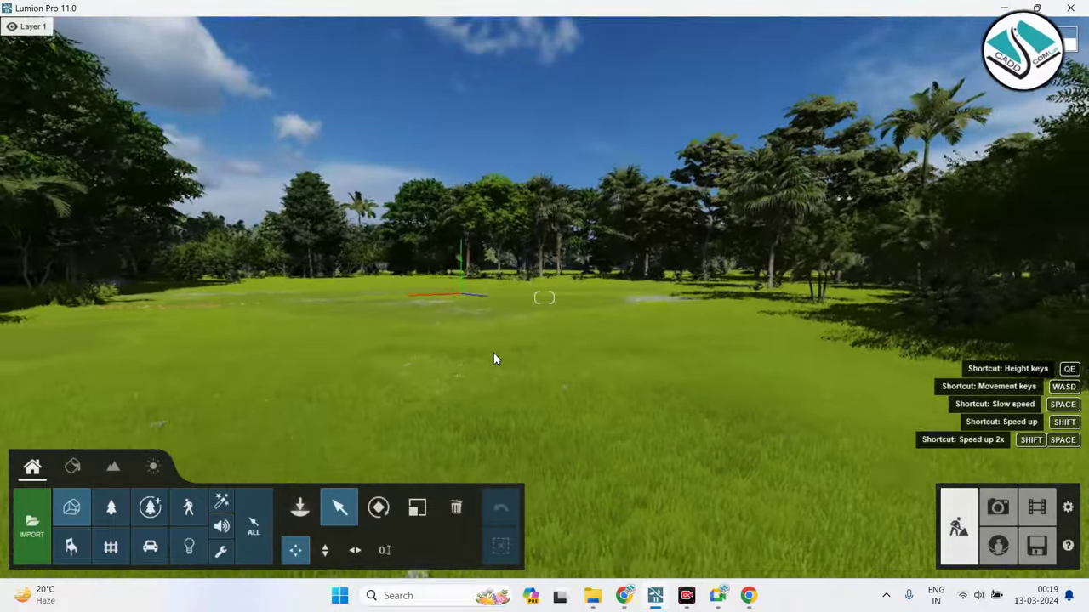
key(w)
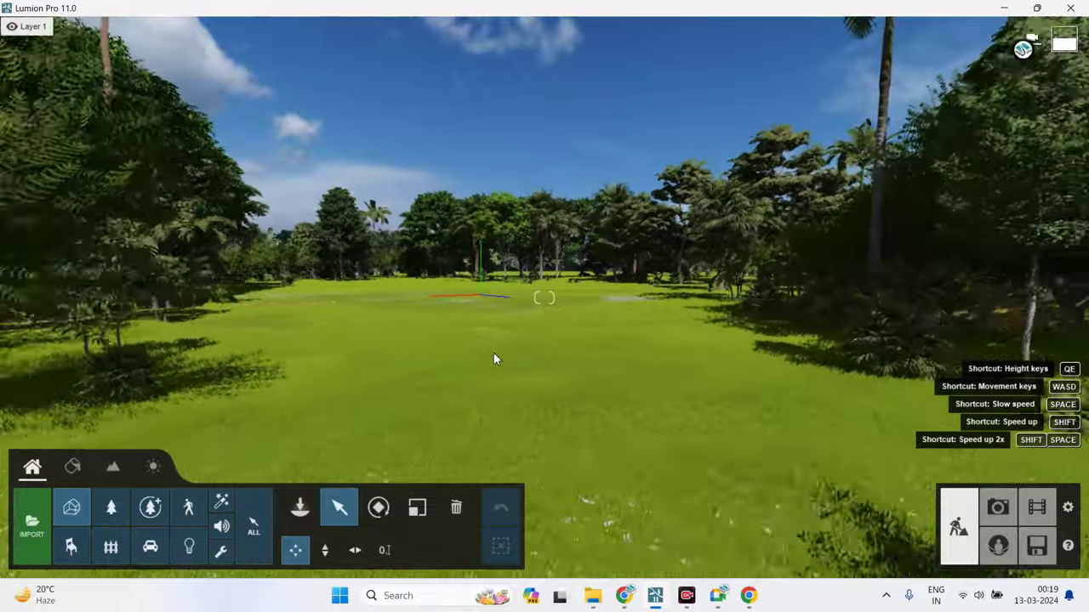
key(a)
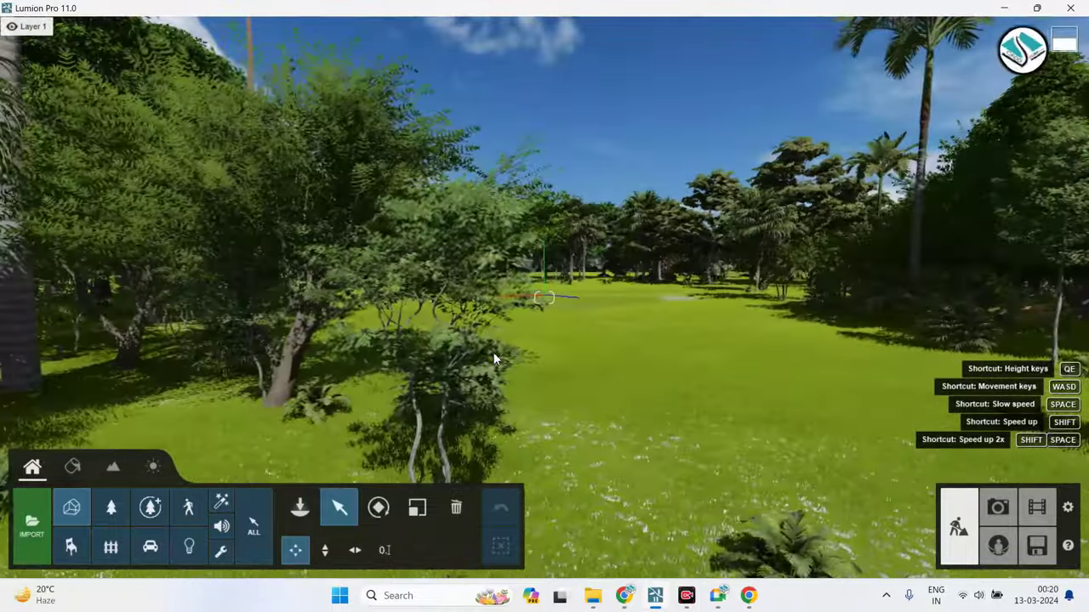
key(d)
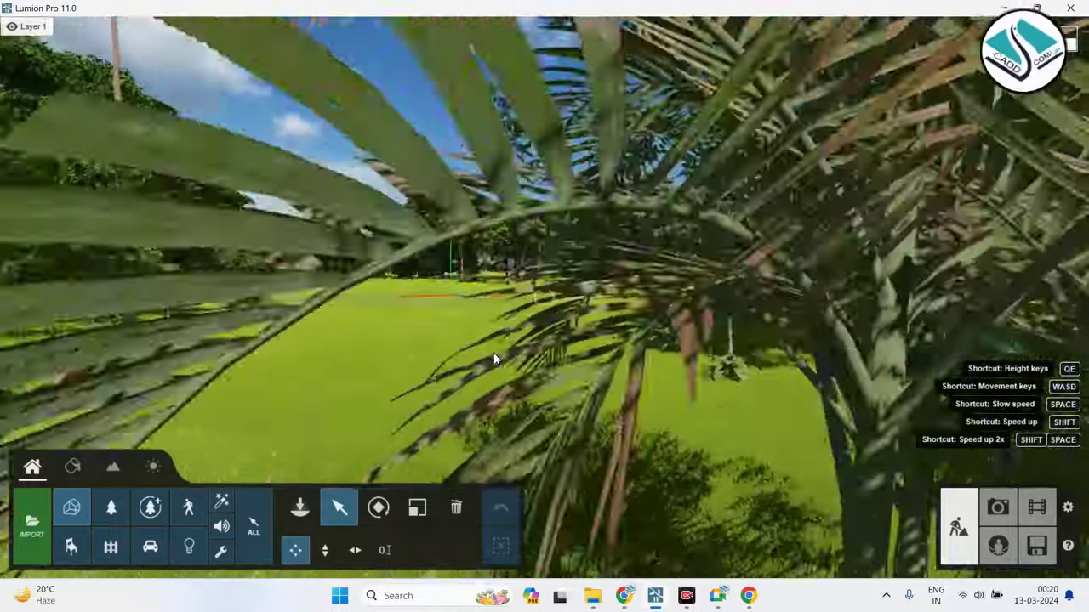
key(w)
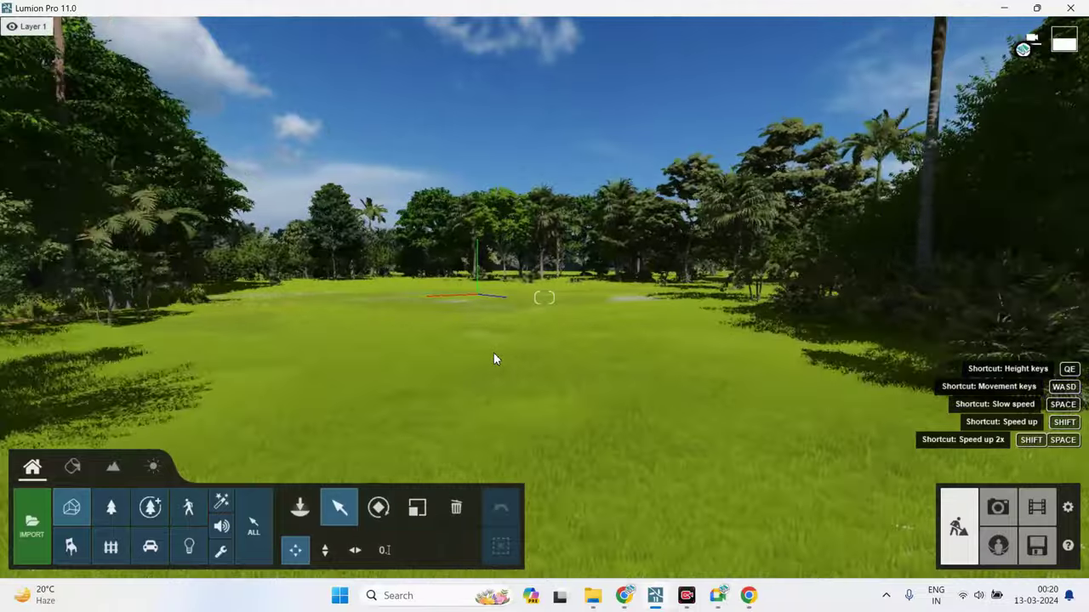
key(a)
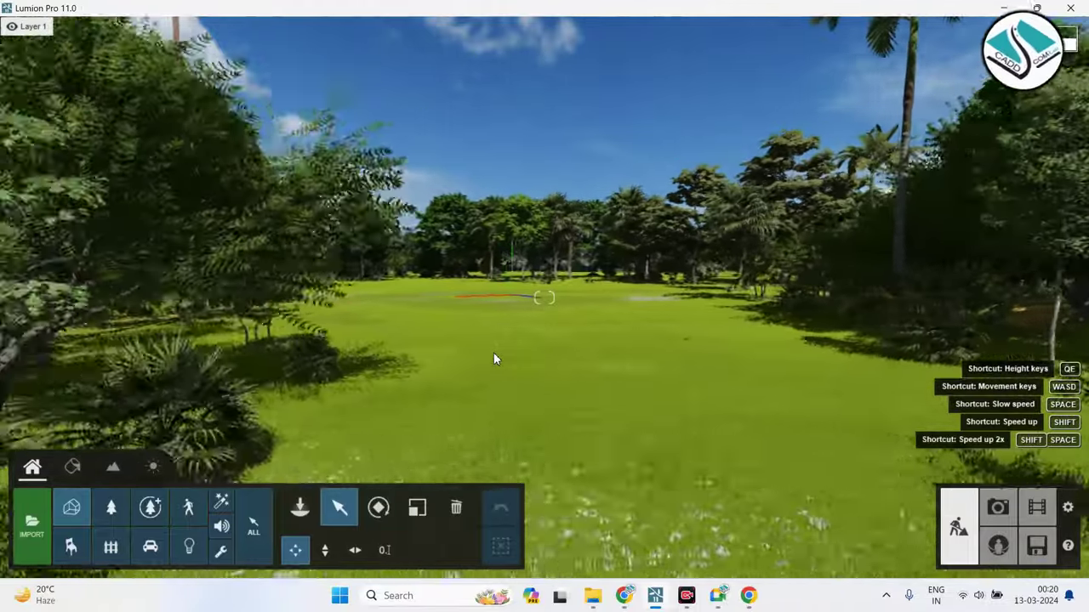
key(d)
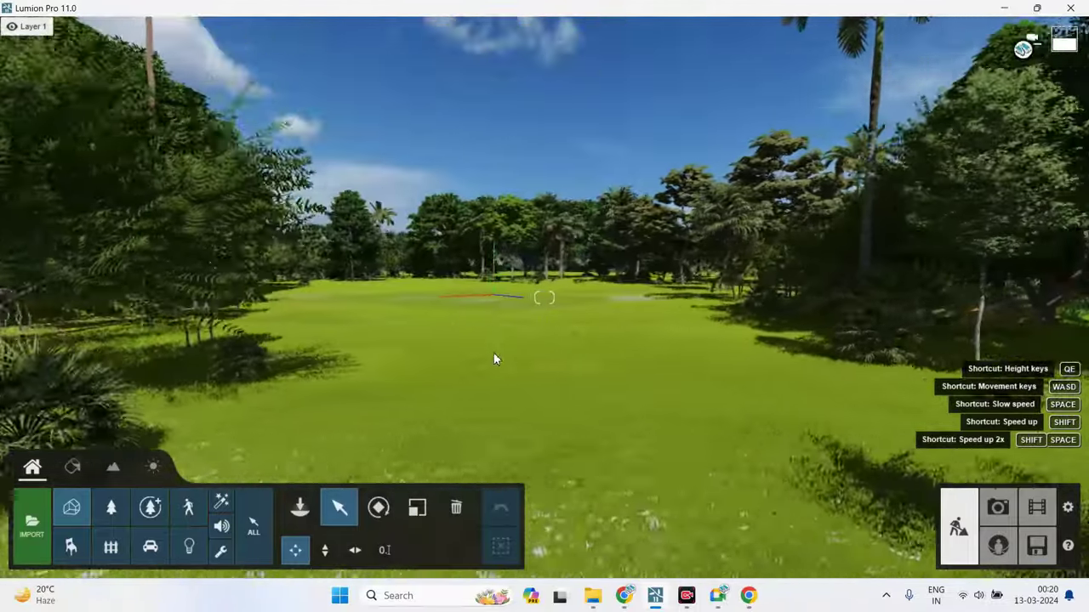
key(e)
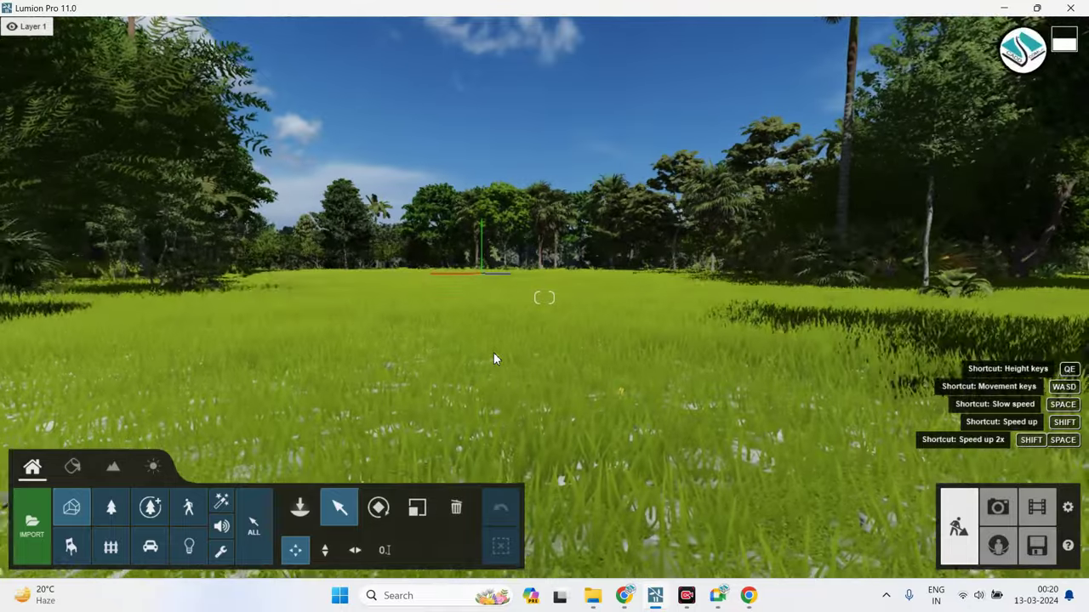
key(q)
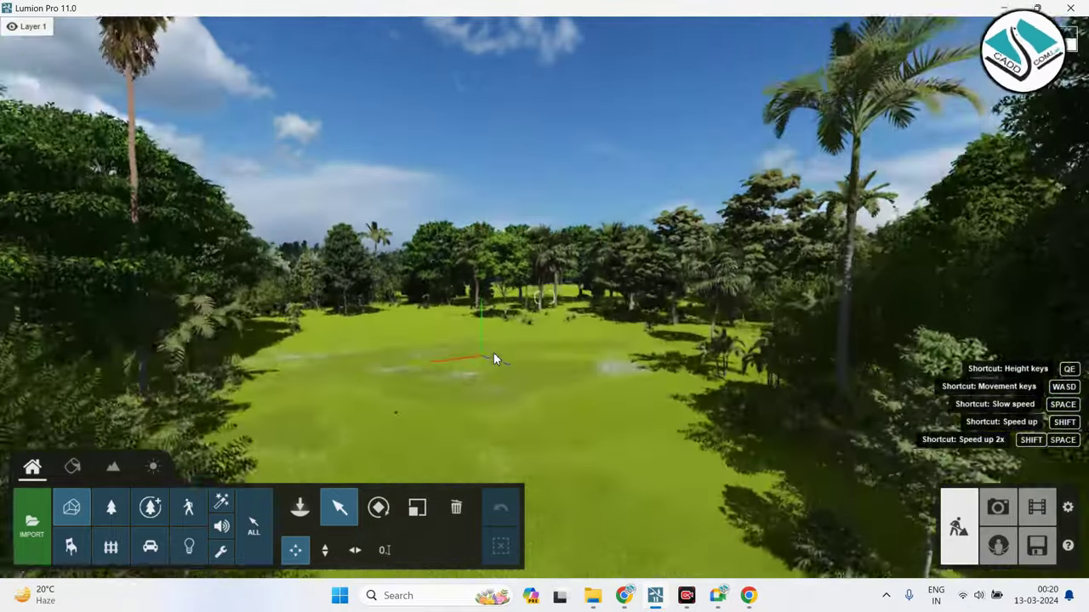
key(e)
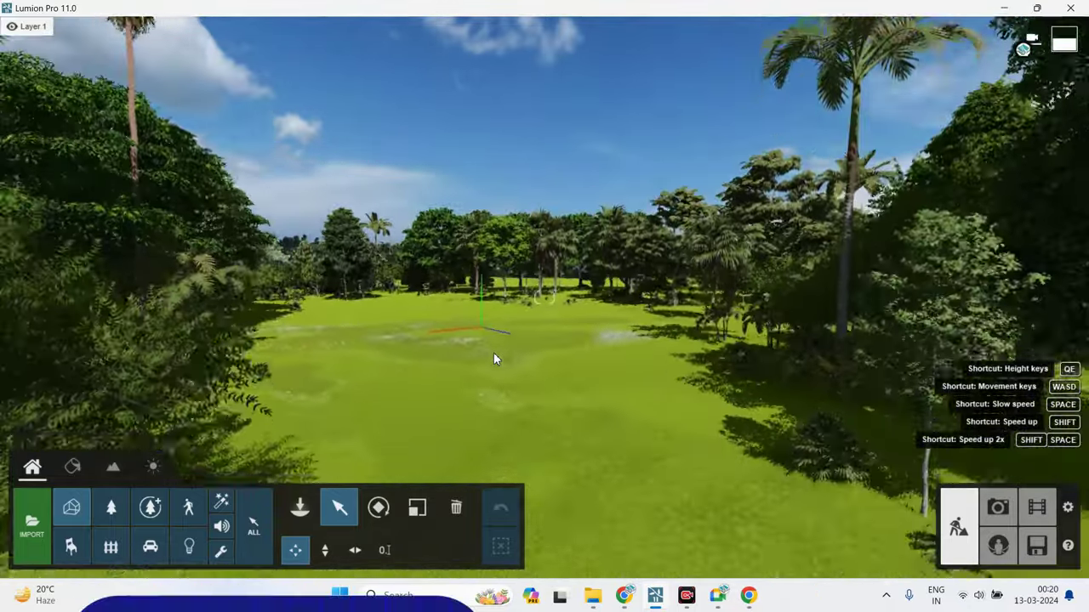
key(q)
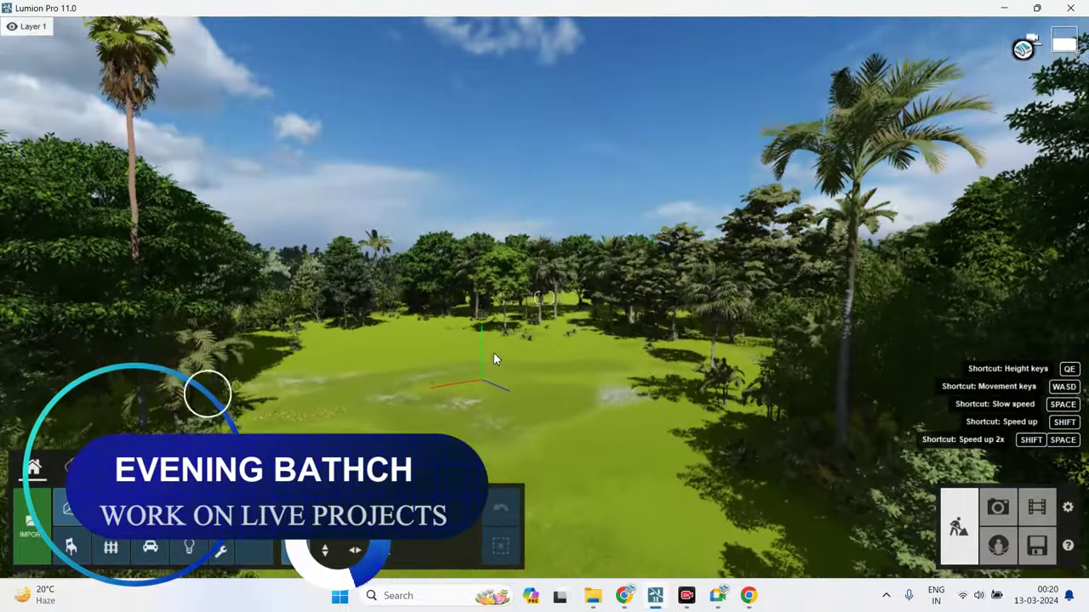
key(e)
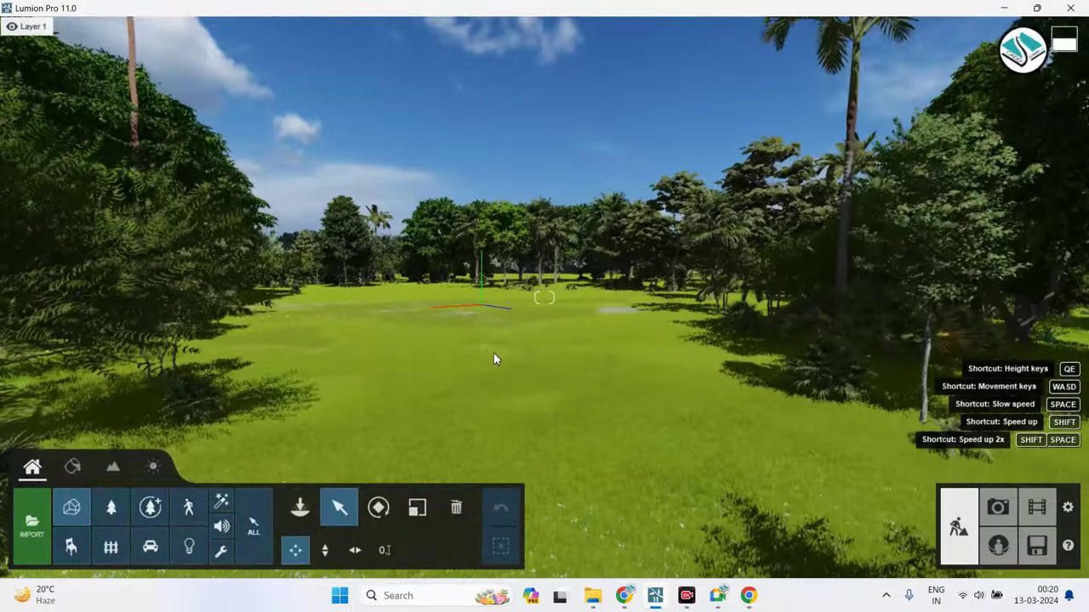
key(w)
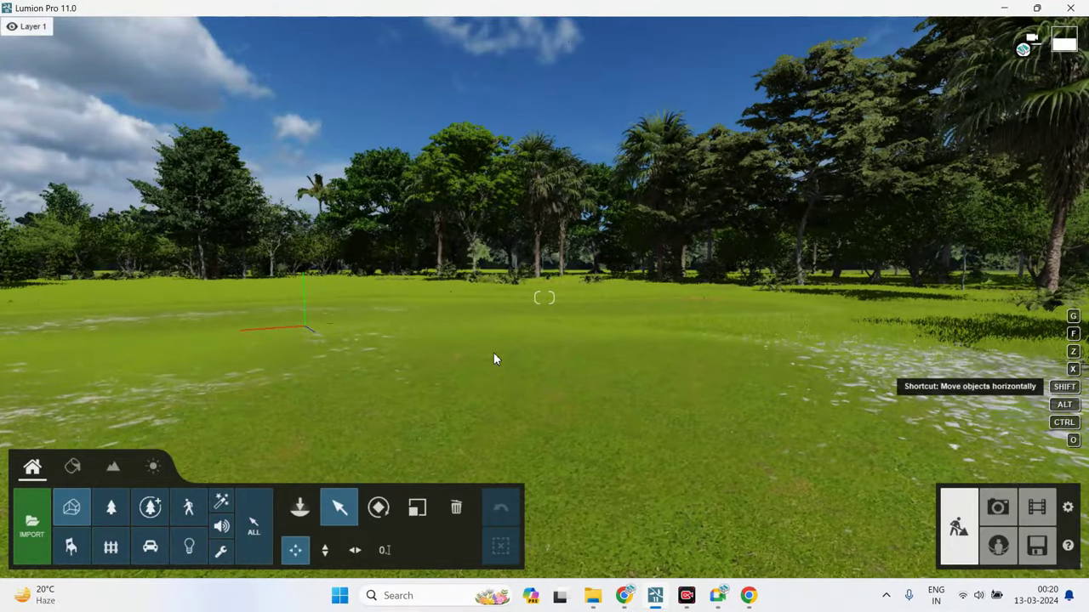
key(w)
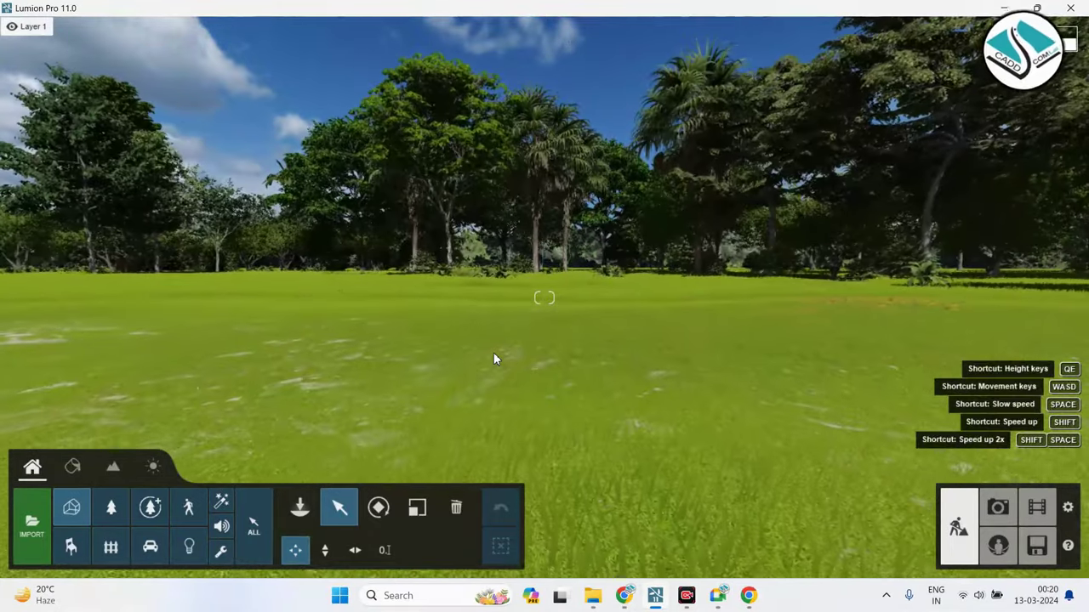
key(shift)
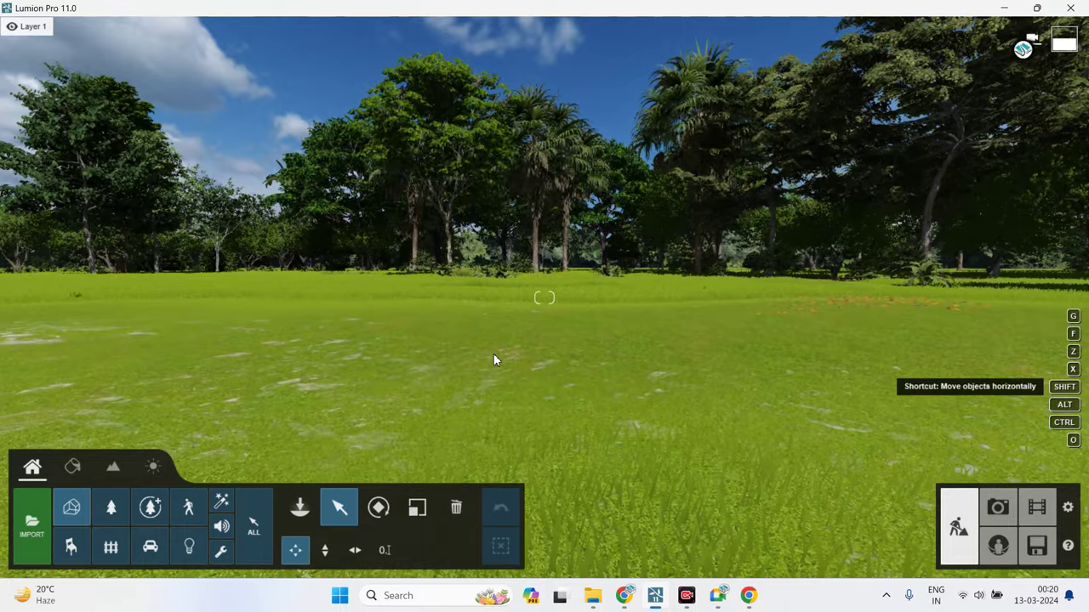
key(w)
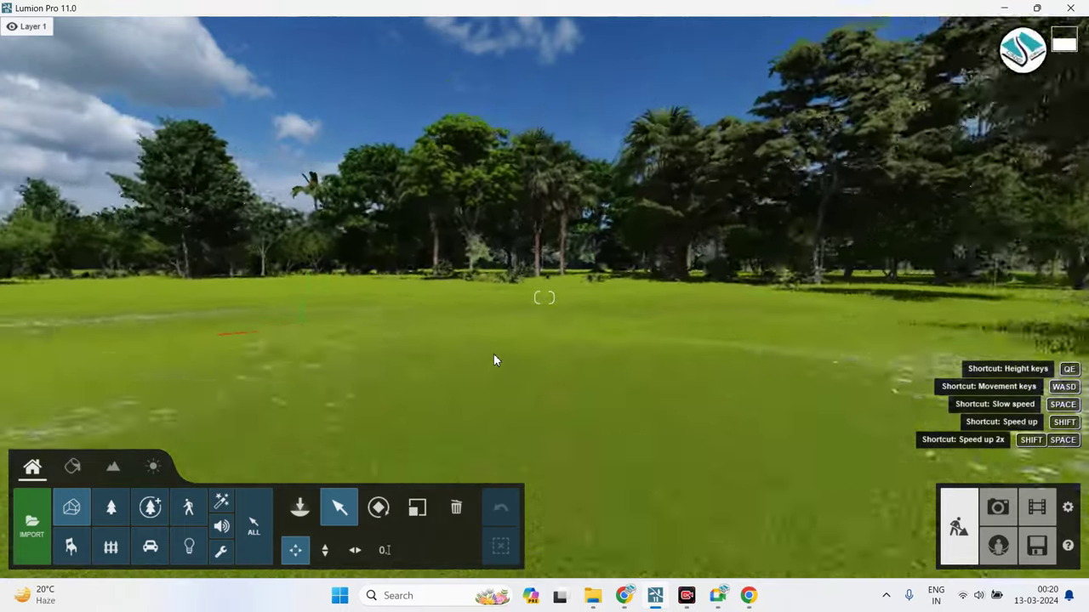
key(s)
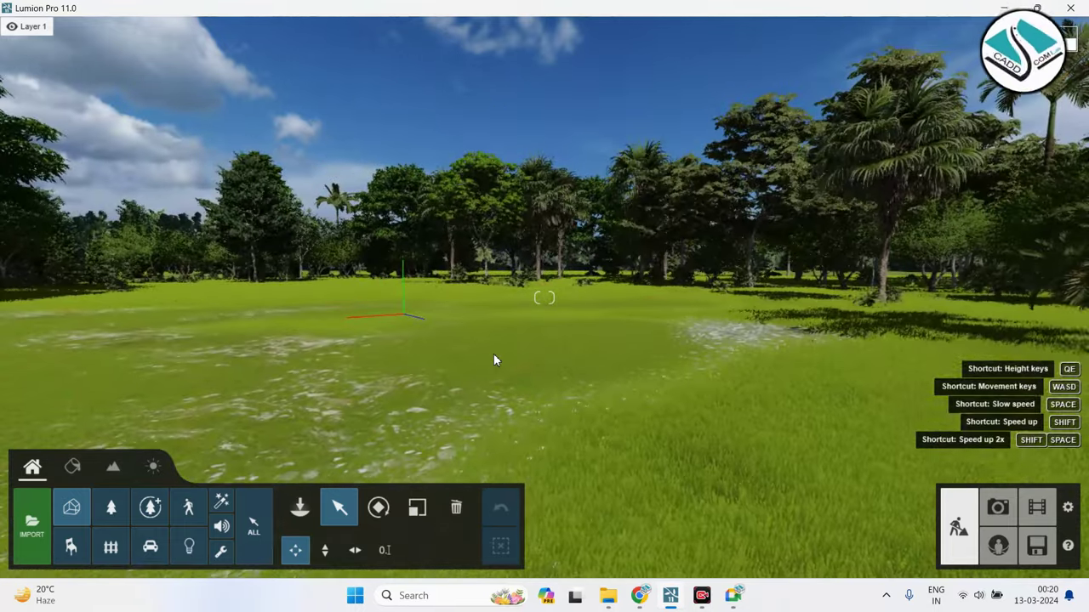
key(shift)
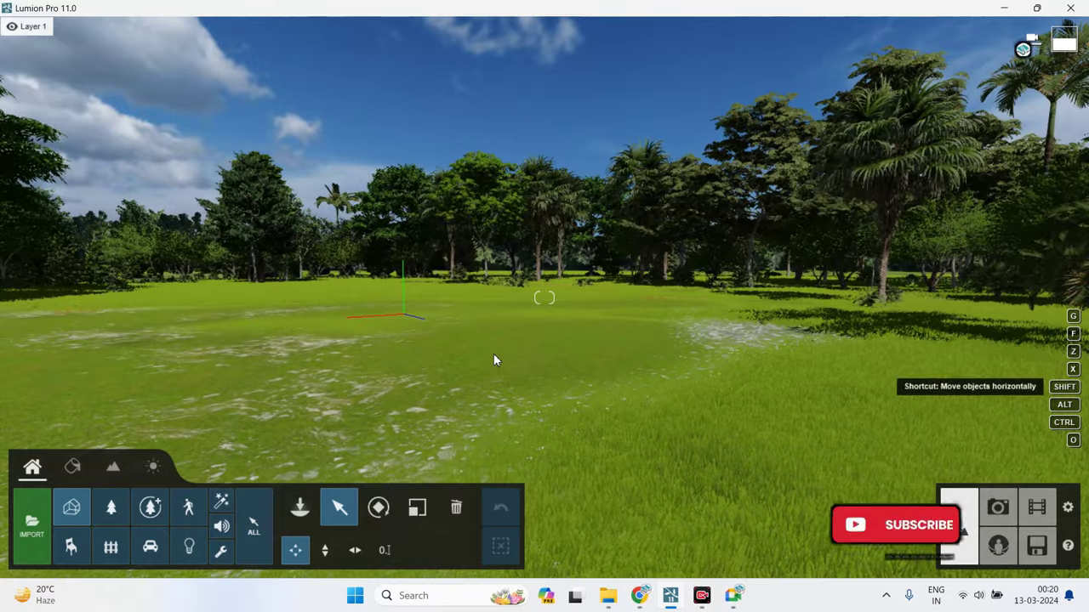
key(w)
key(q)
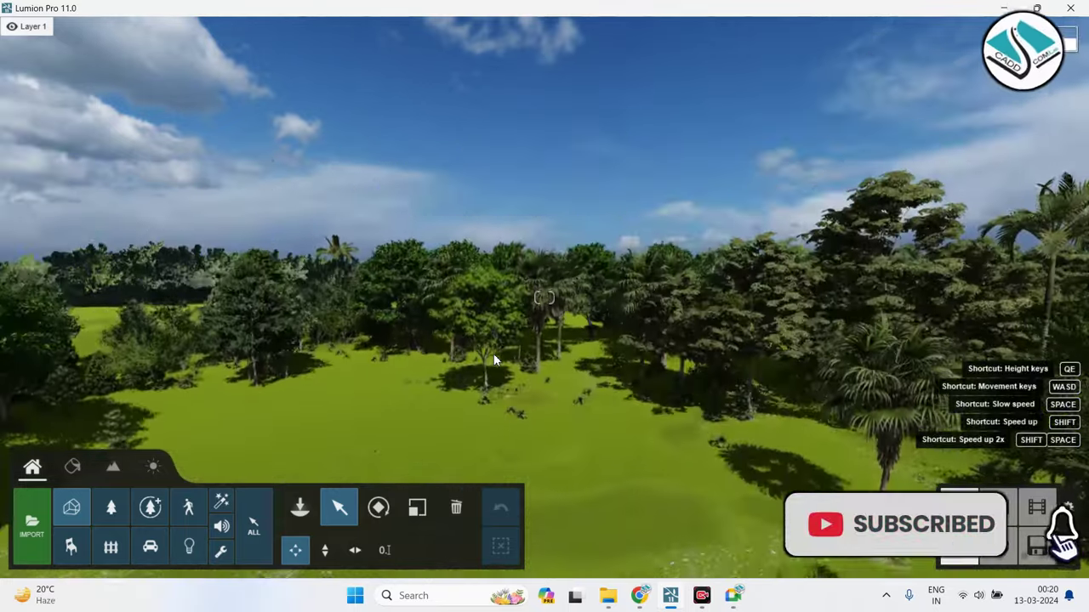
key(e)
key(s)
key(q)
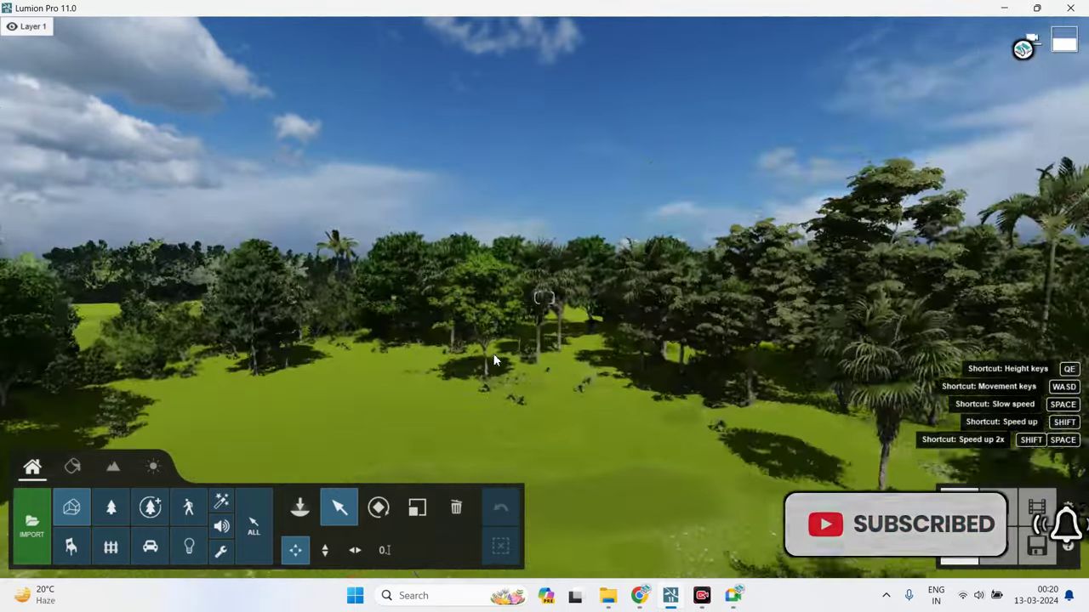
key(s)
key(q)
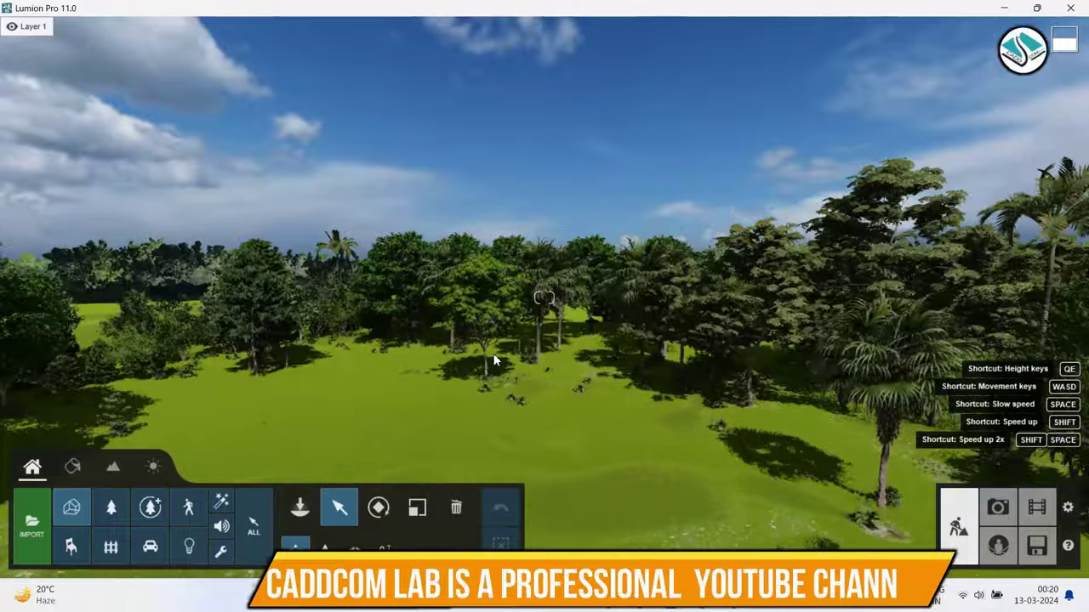
key(e)
key(w)
key(s)
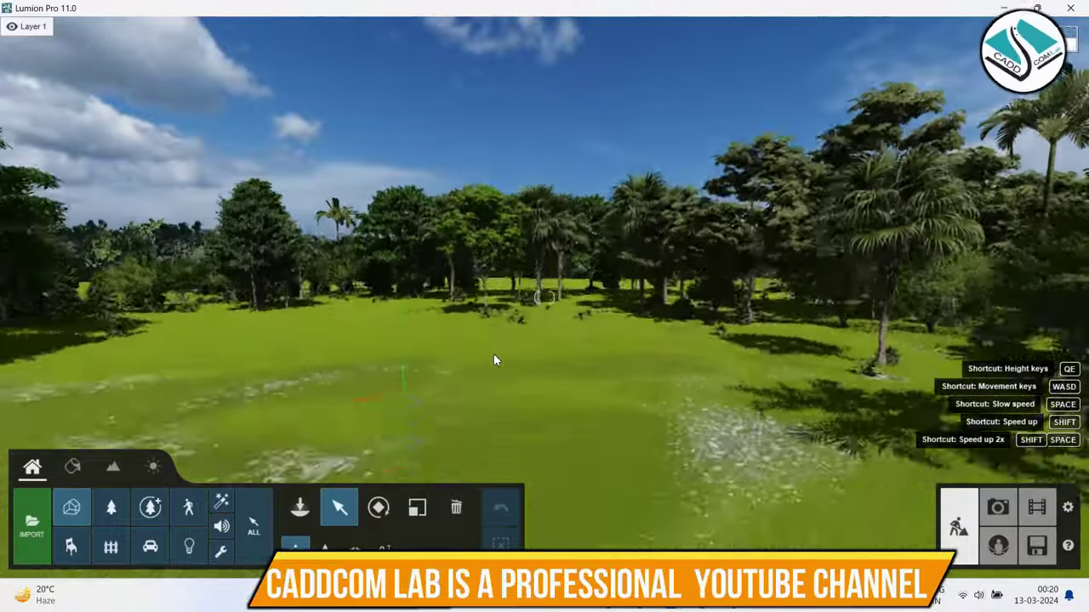
key(e)
mouse_move(493, 360)
right_down()
mouse_move(553, 442)
mouse_move(572, 274)
right_up()
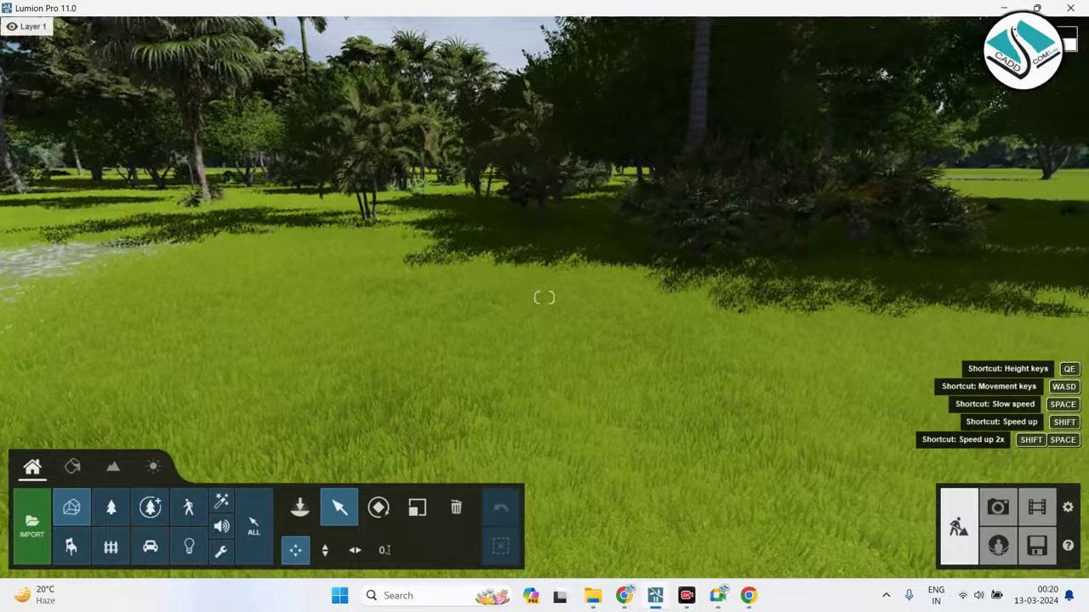
key(s)
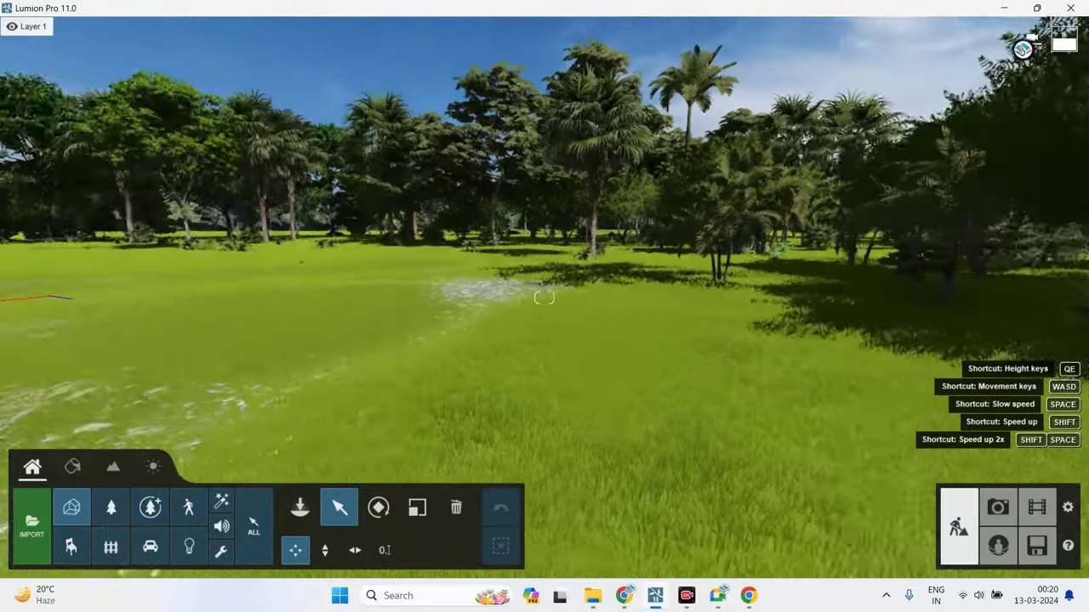
right_drag(550, 297, 545, 298)
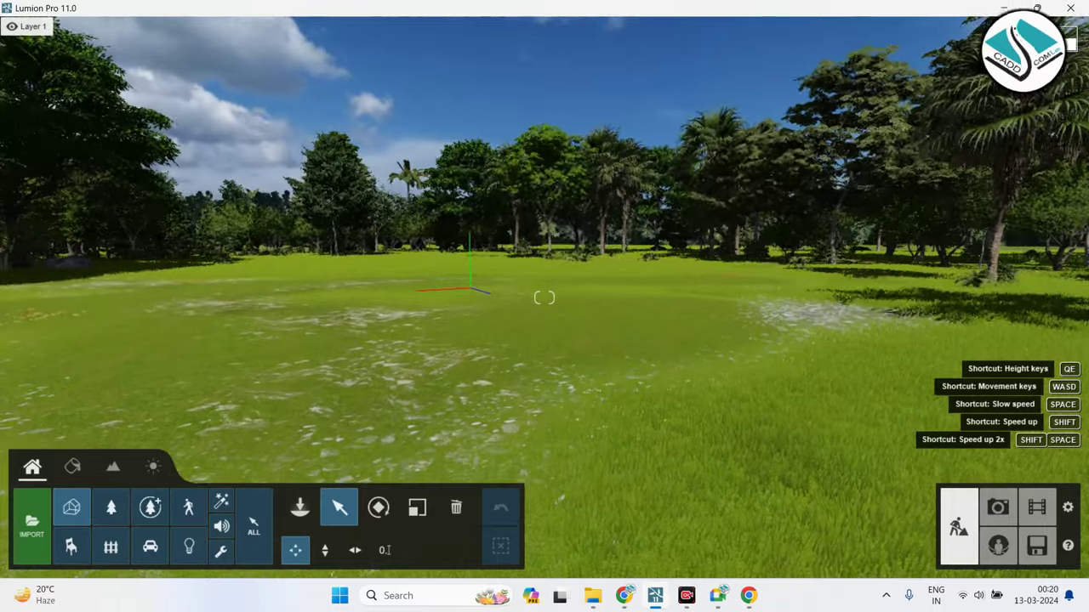
right_drag(544, 297, 596, 316)
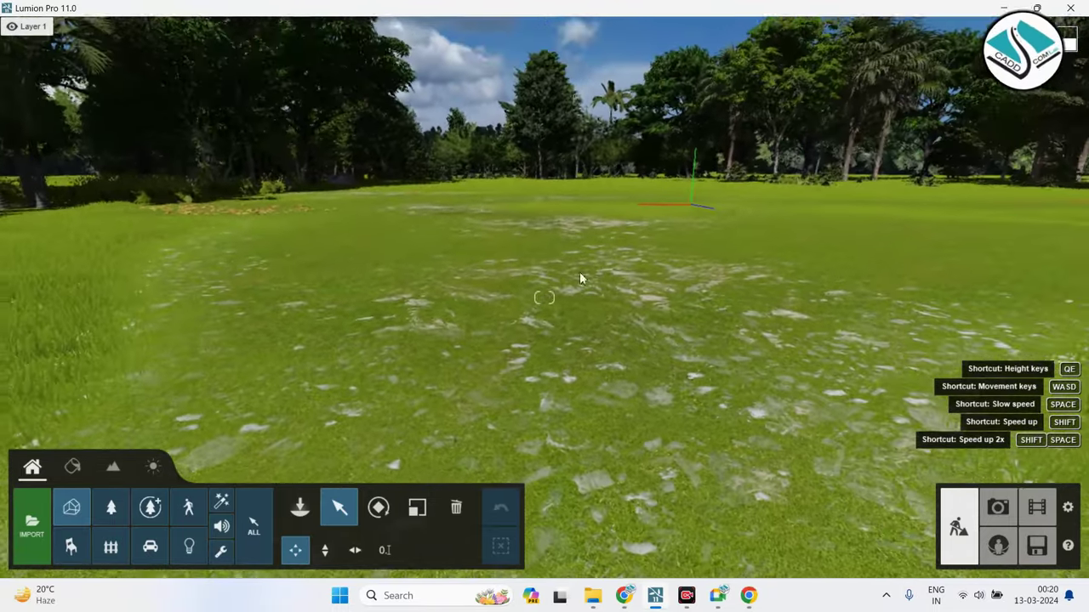
Re-import the building's FBX file as 'FOR LUMION PROJECT' into the Main library.
click(35, 534)
double_click(484, 166)
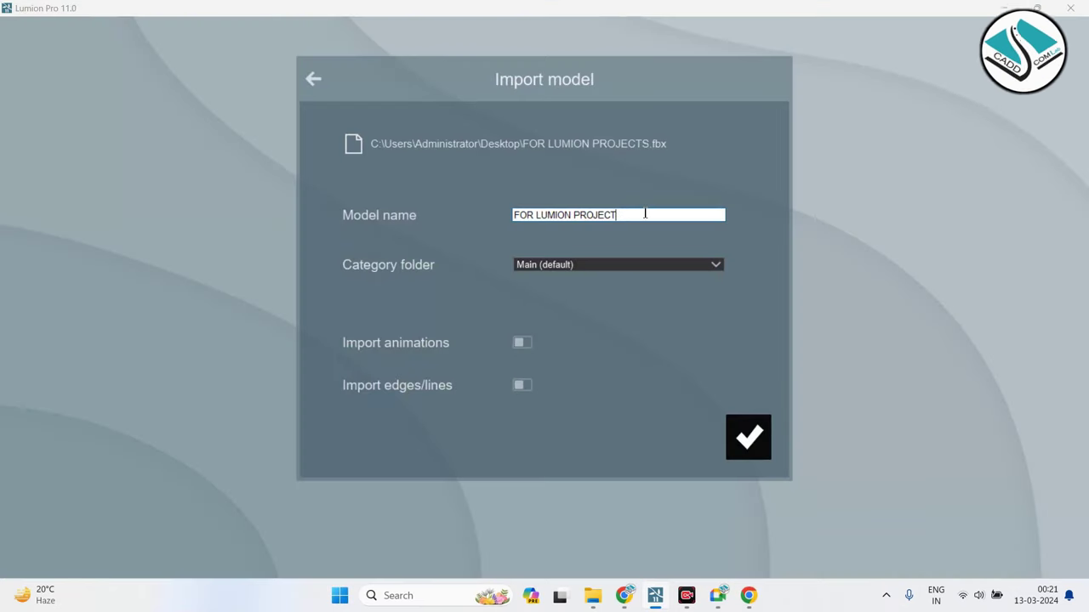
click(748, 437)
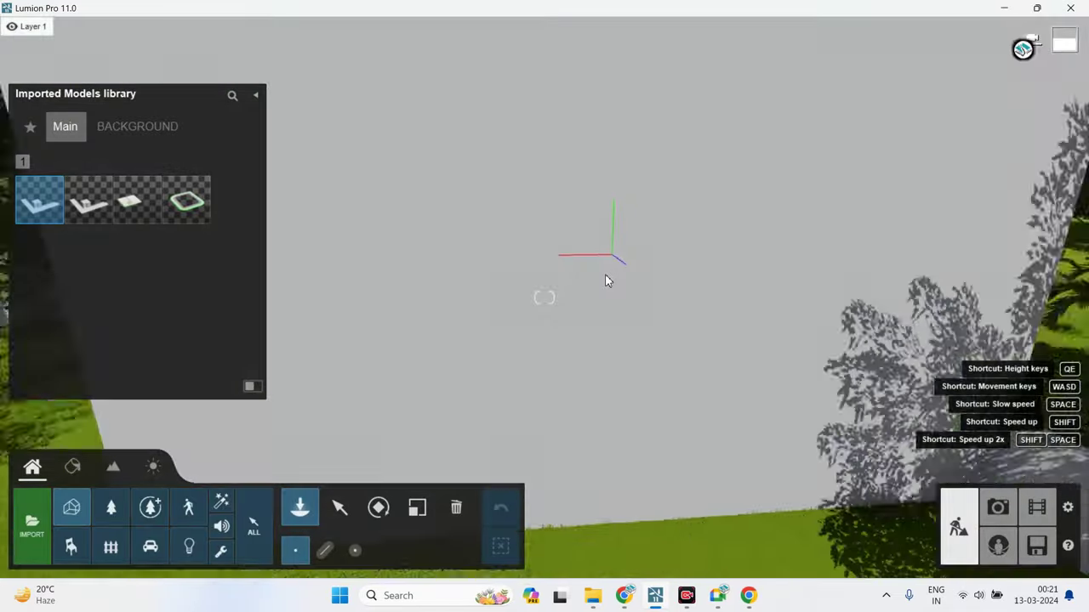
Zoom to frame the building on the tropical lawn and select it as 'FOR LUMION PROJECT2'.
scroll(604, 275, down, 5)
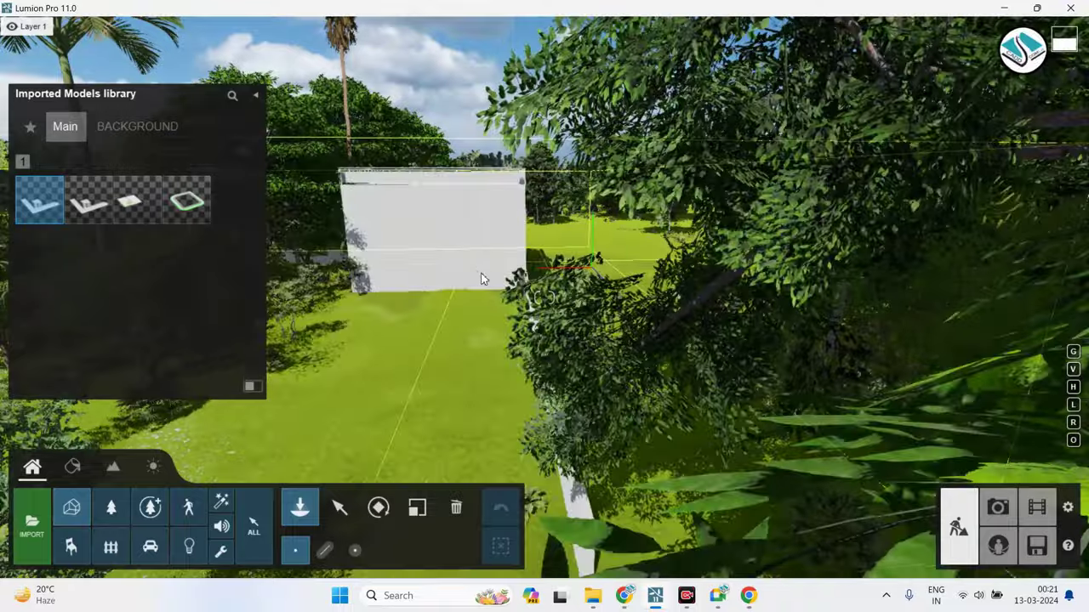
scroll(496, 300, up, 5)
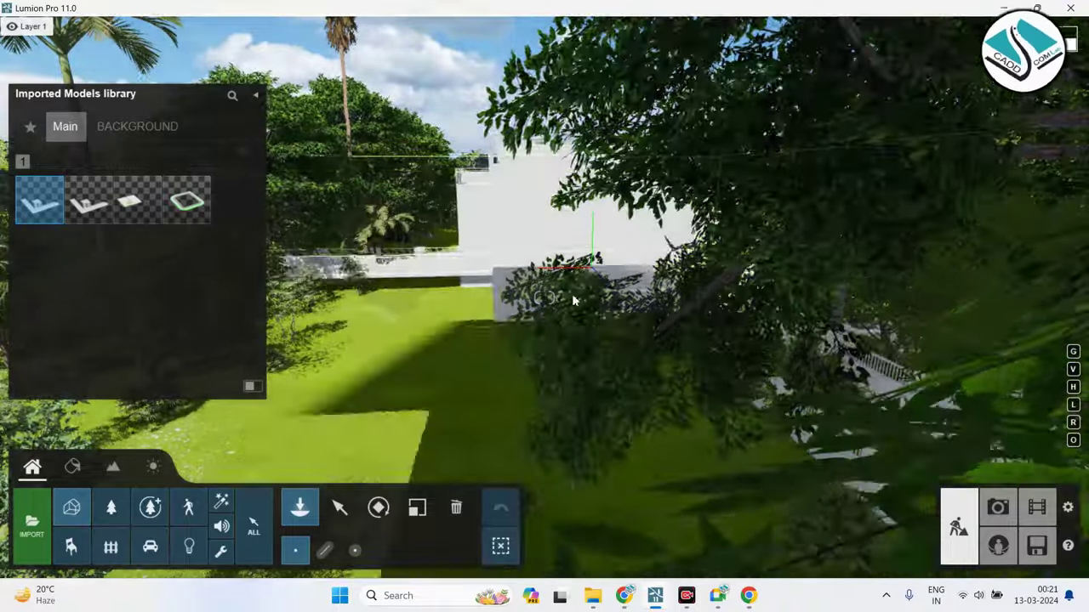
scroll(493, 368, down, 3)
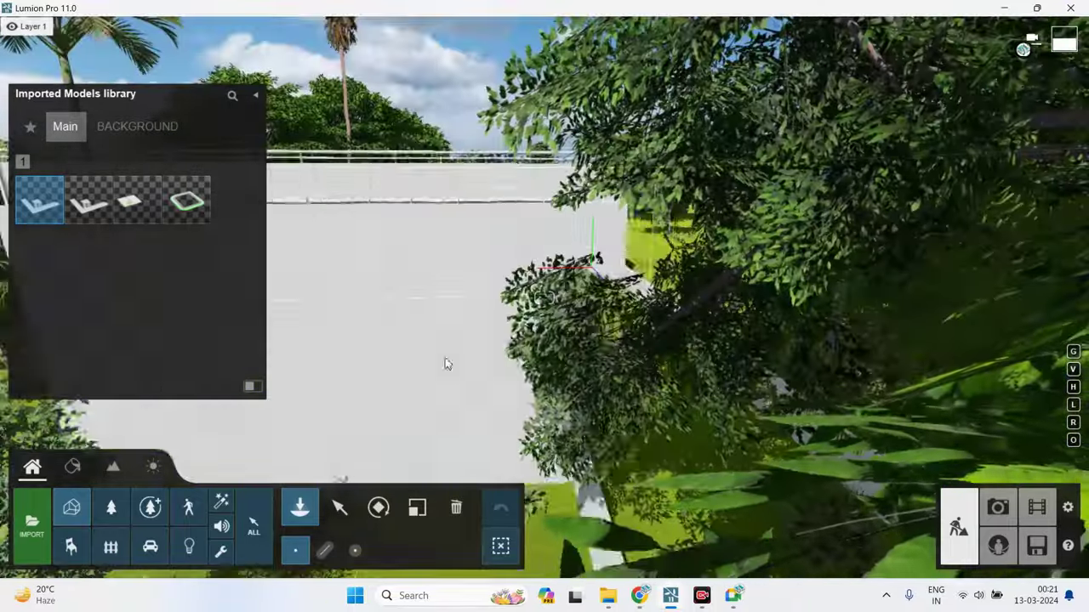
scroll(364, 462, down, 3)
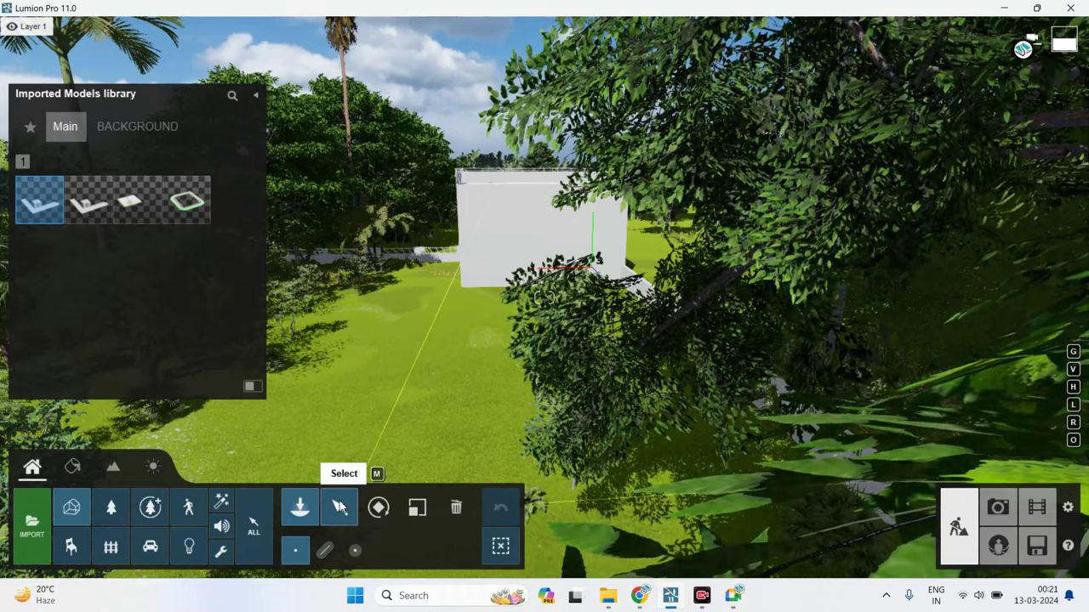
click(338, 509)
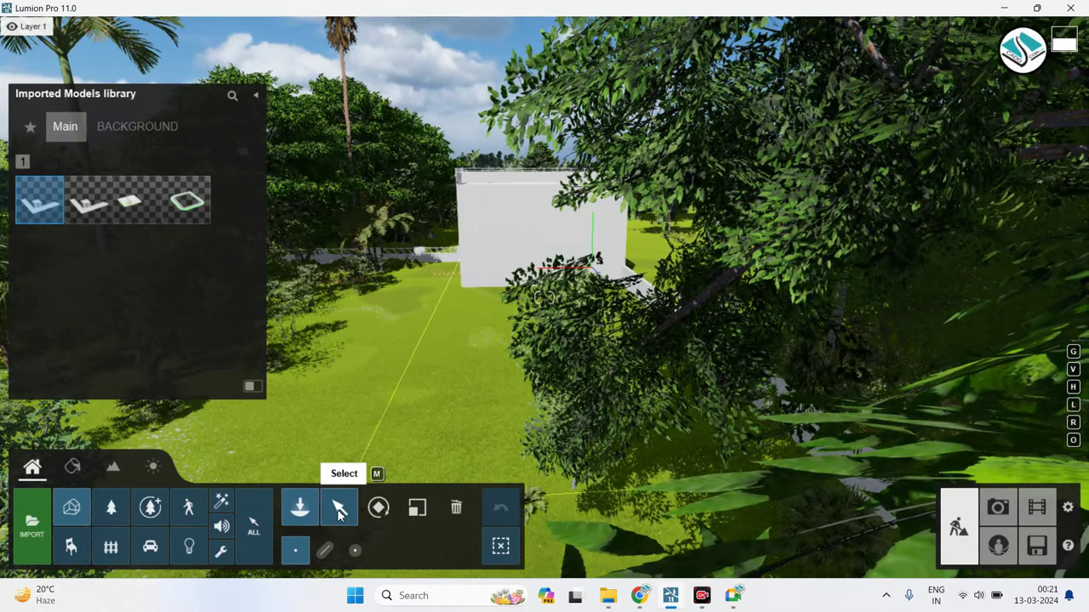
click(497, 356)
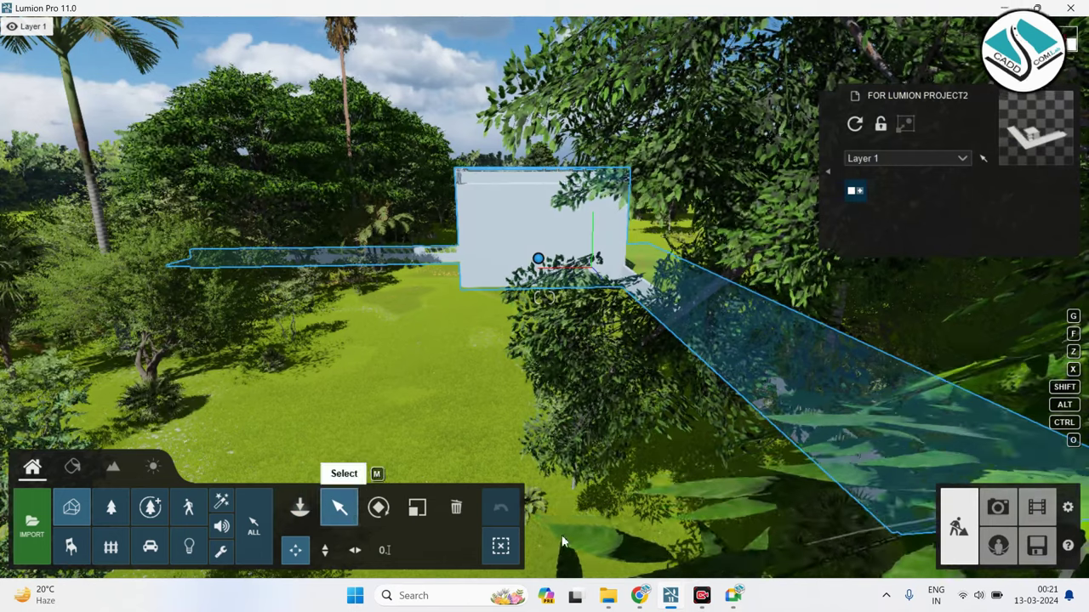
drag(419, 272, 357, 440)
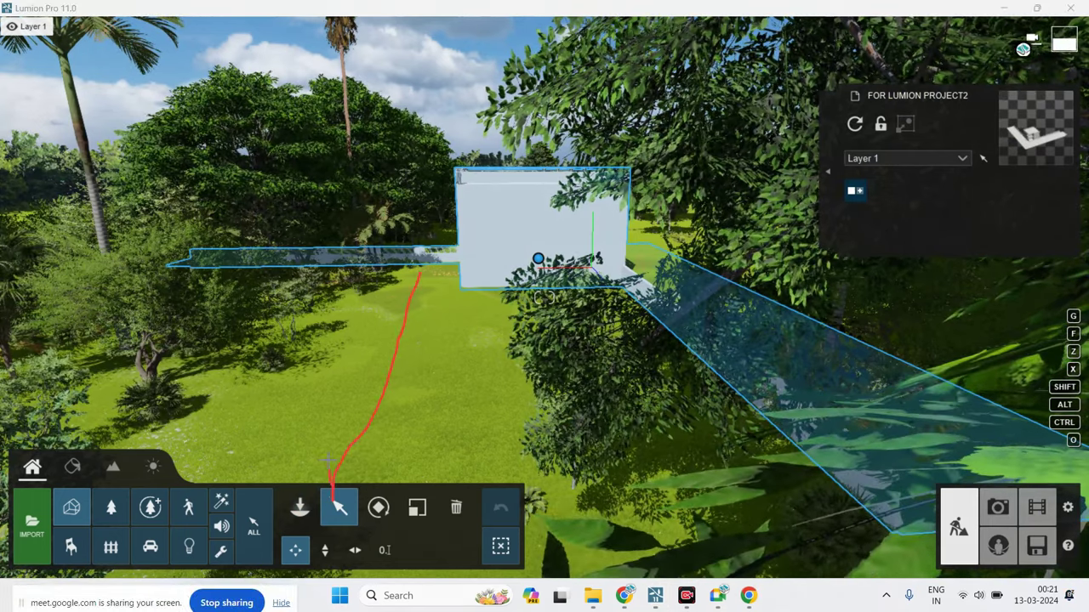
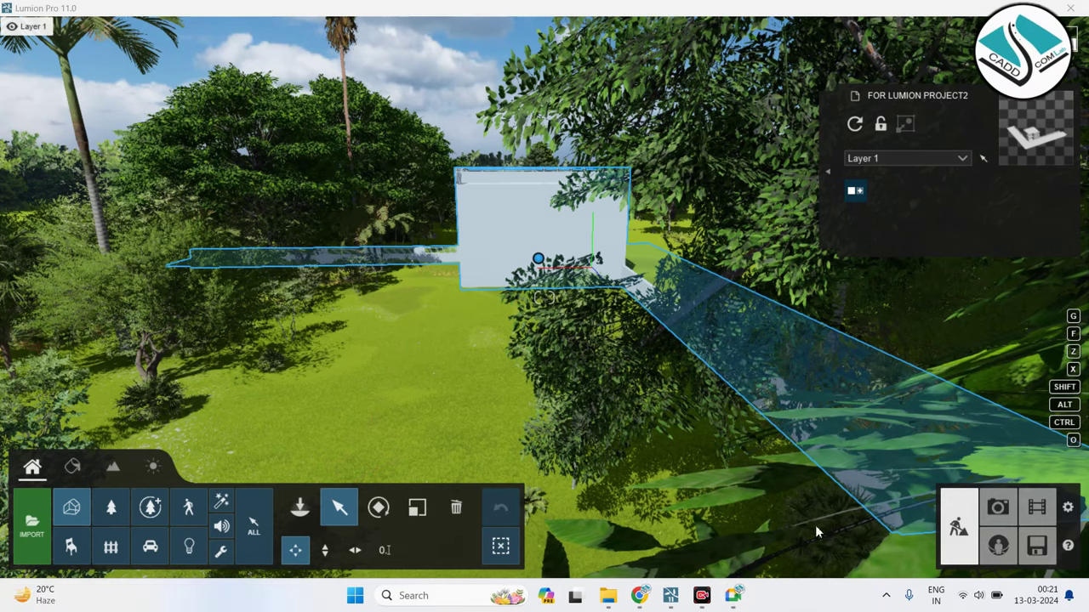
Try Layer 2 as the current layer, revert to Layer 1, and expand the Layer 1–5 tabs.
right_drag(462, 395, 462, 396)
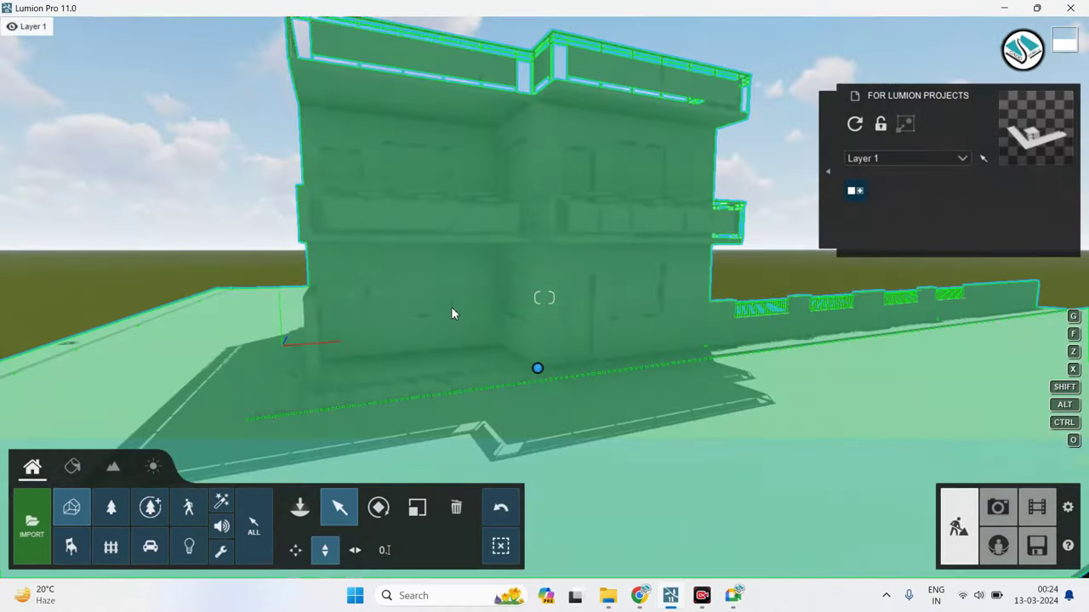
right_drag(505, 248, 504, 248)
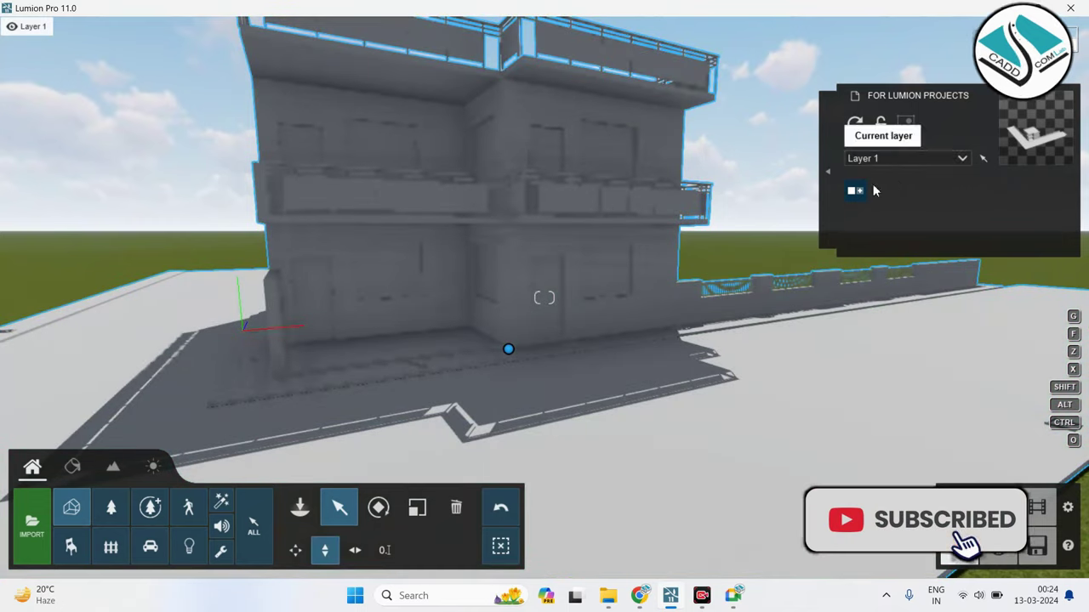
mouse_move(32, 26)
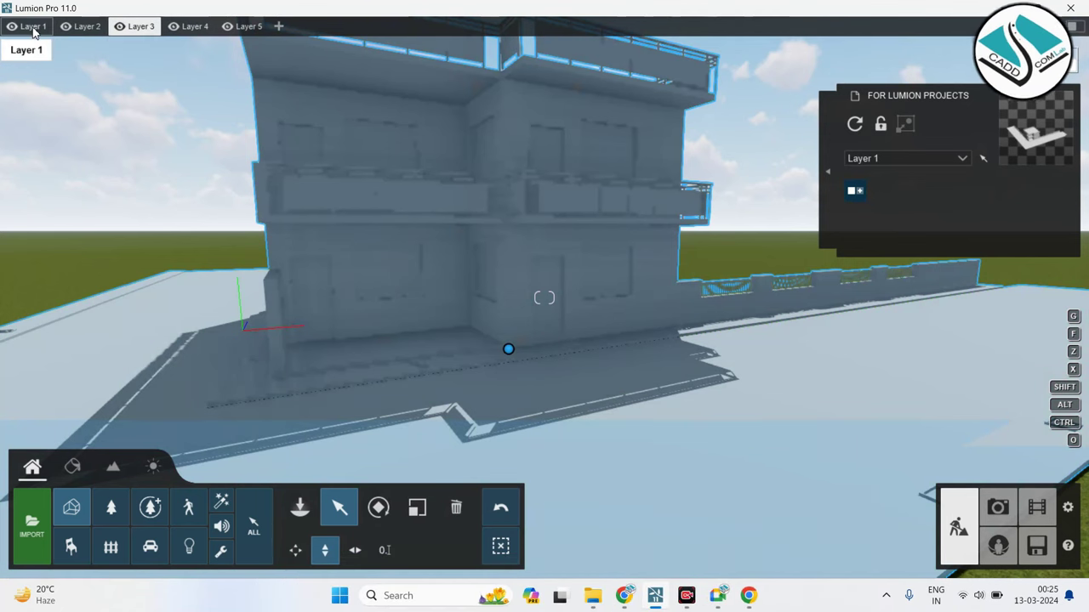
click(966, 161)
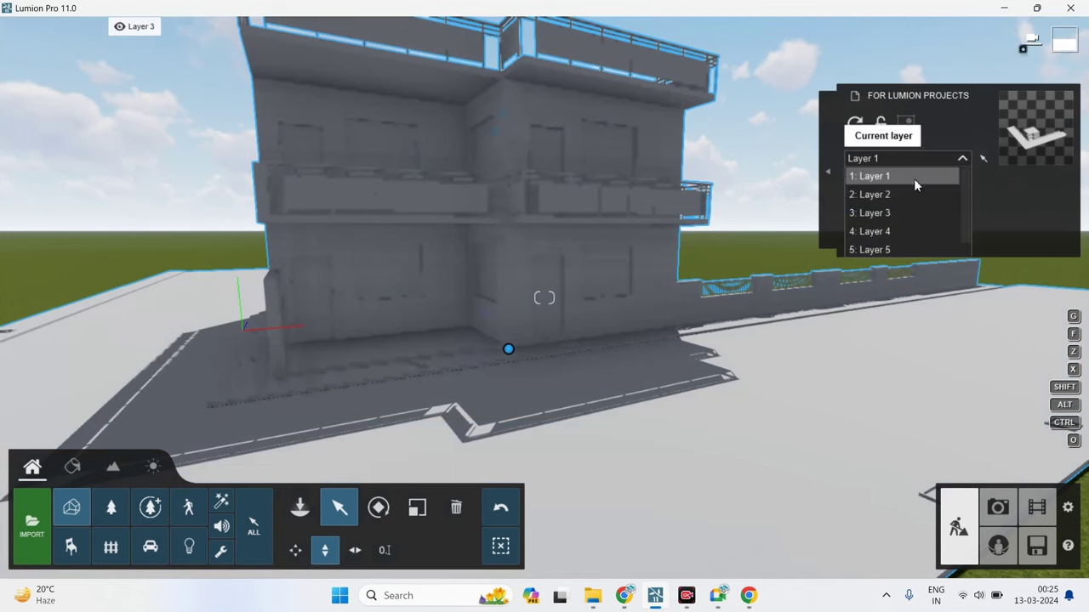
click(891, 194)
click(940, 161)
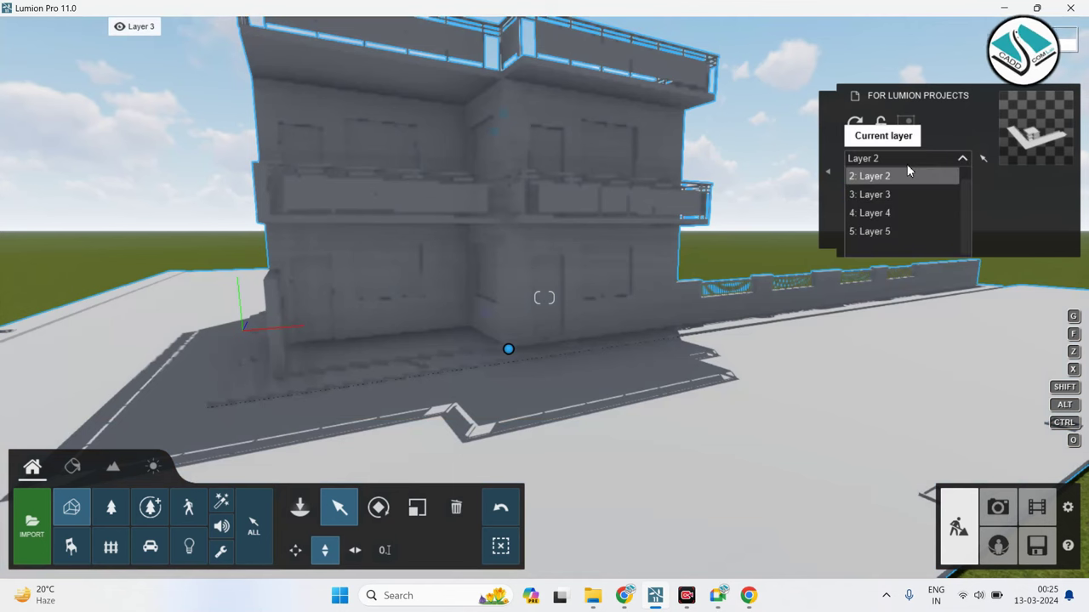
scroll(883, 189, up, 1)
click(887, 176)
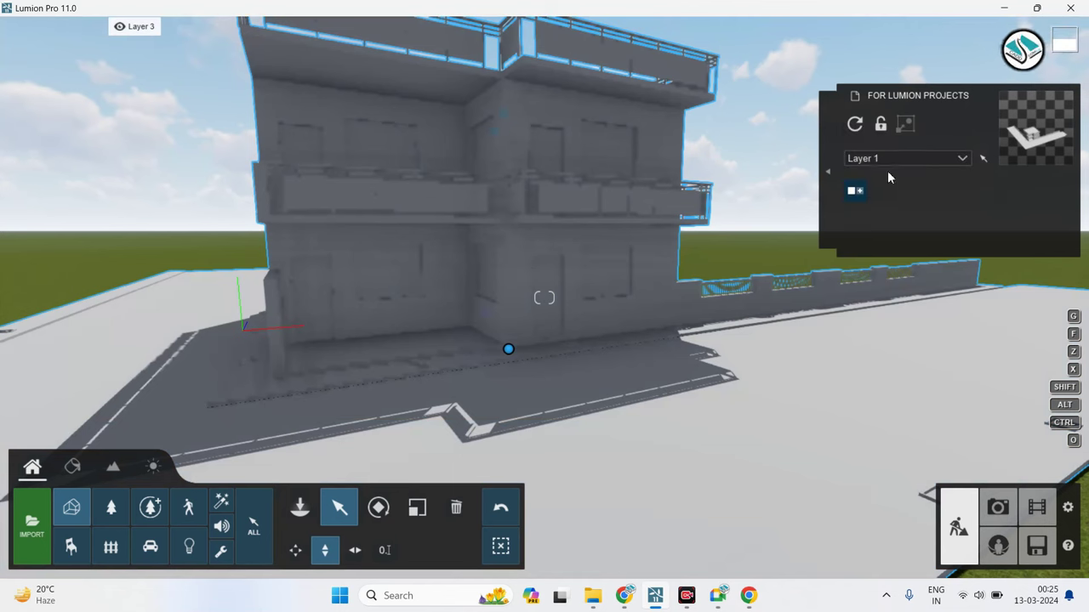
mouse_move(134, 26)
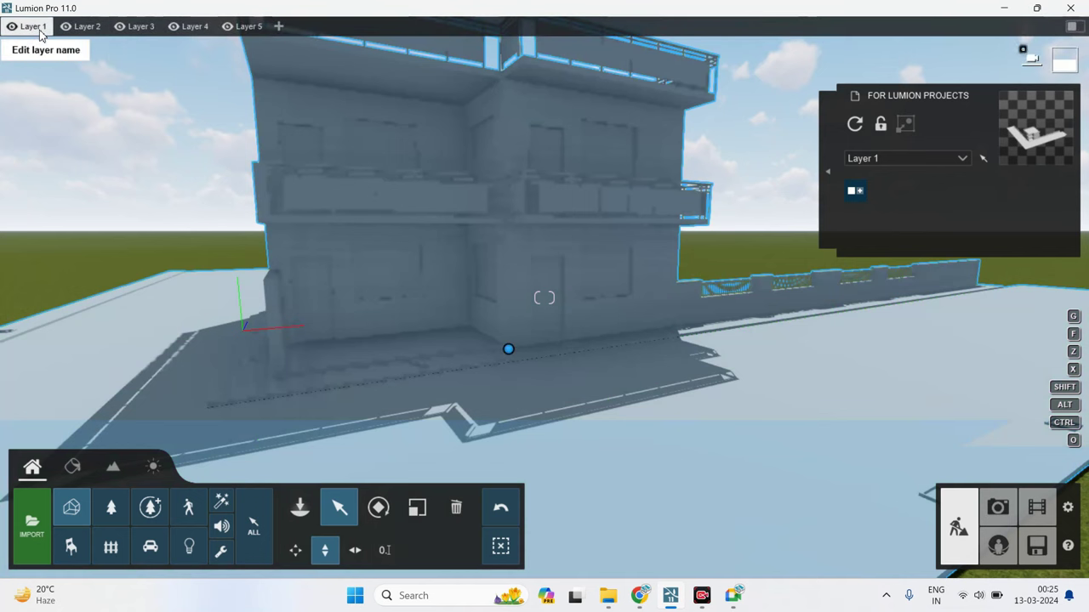
click(877, 160)
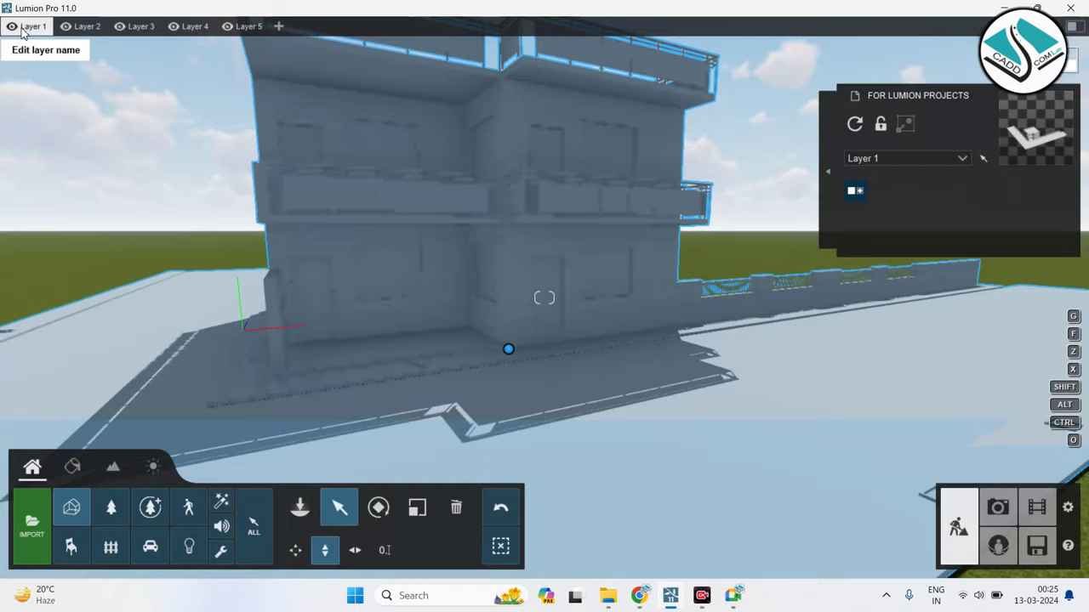
Rename Layer 1 to HOUSE.
click(24, 29)
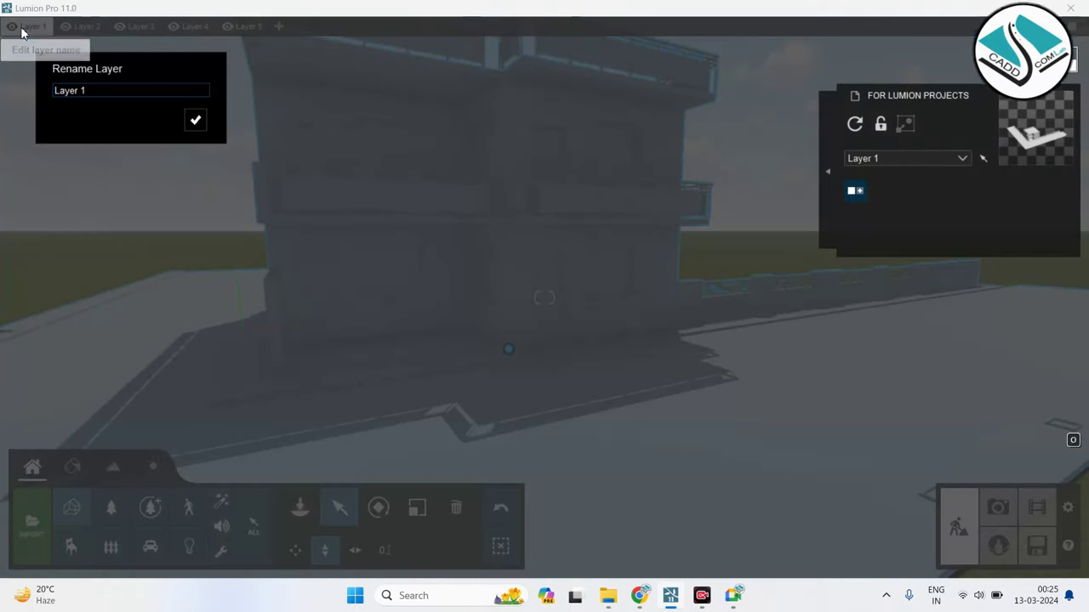
drag(90, 88, 45, 93)
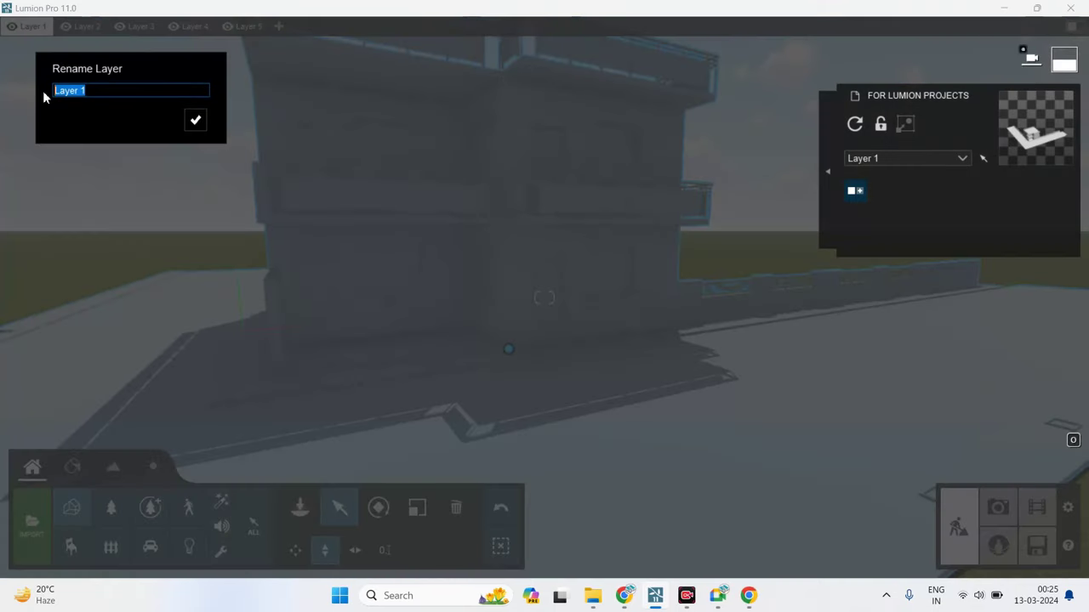
text(HOUSE)
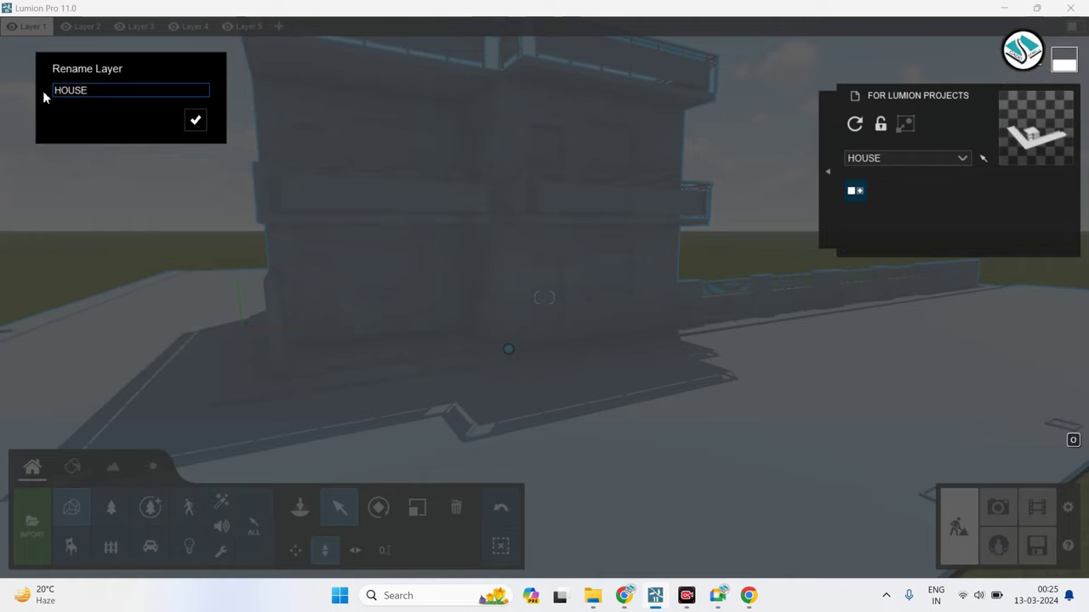
key(Return)
mouse_move(30, 27)
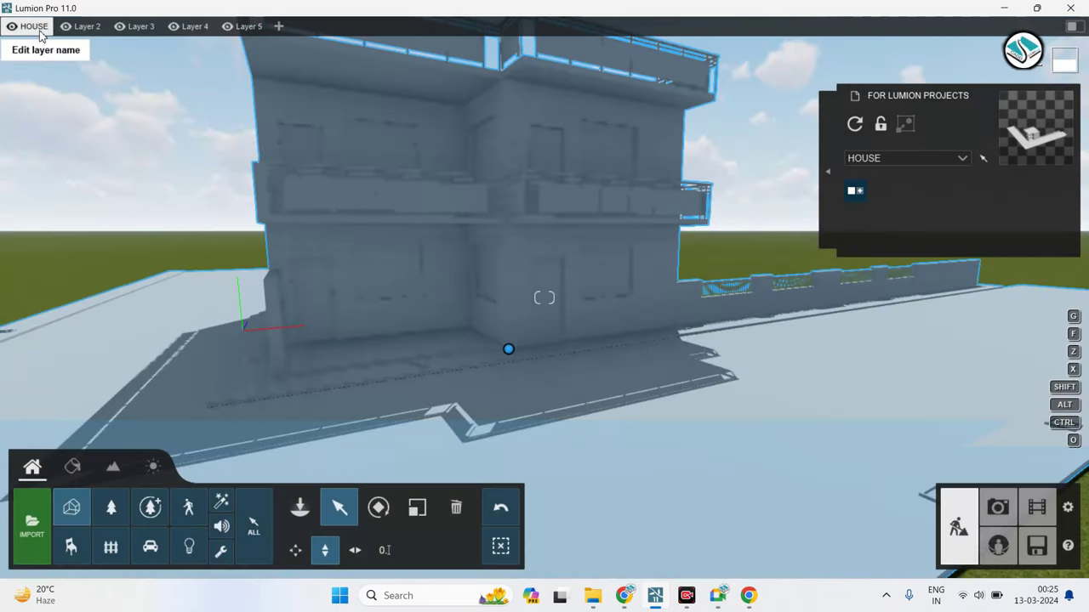
Toggle the HOUSE layer's visibility off and on three times to test hiding the house.
key(a)
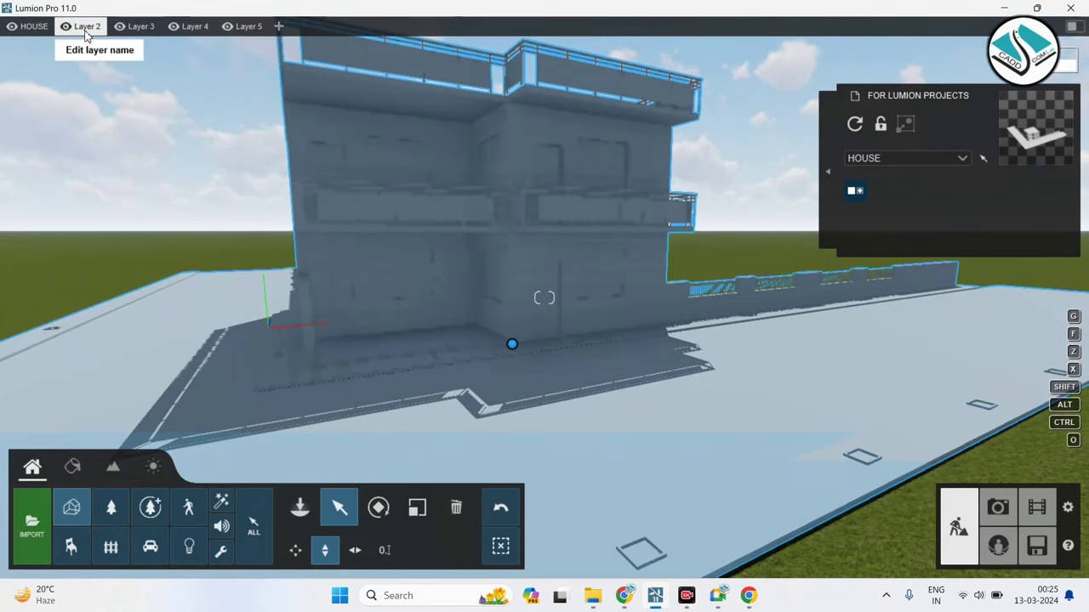
click(12, 26)
click(12, 27)
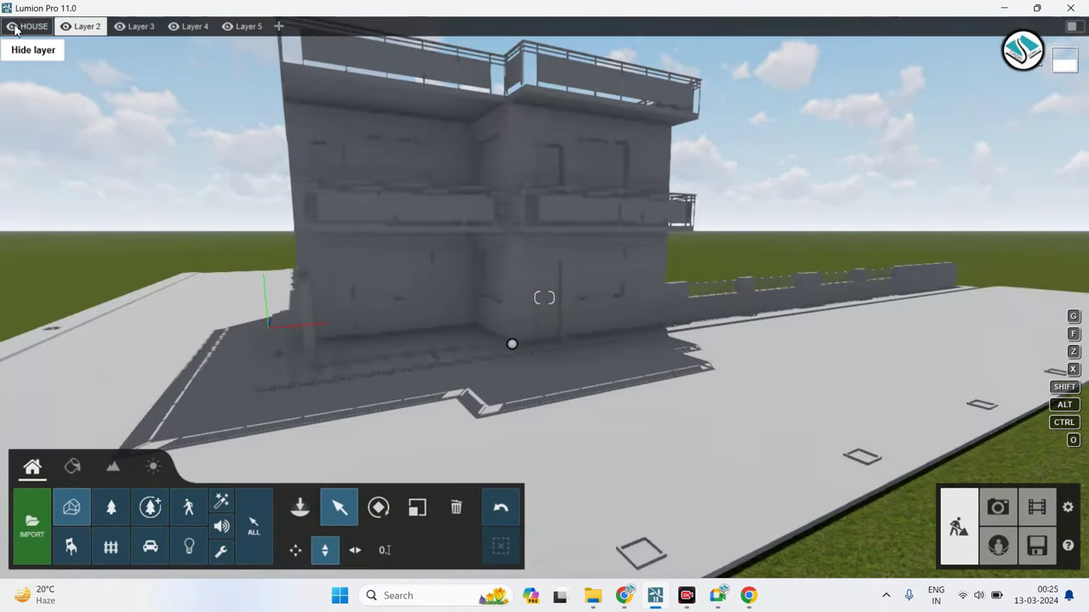
click(12, 26)
click(12, 26)
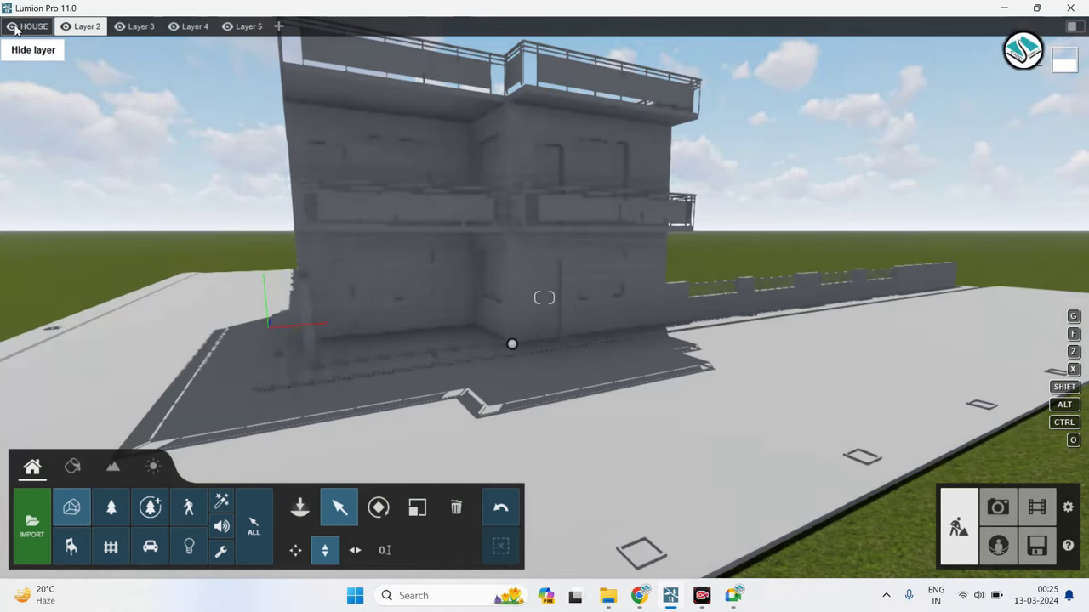
click(12, 26)
click(12, 26)
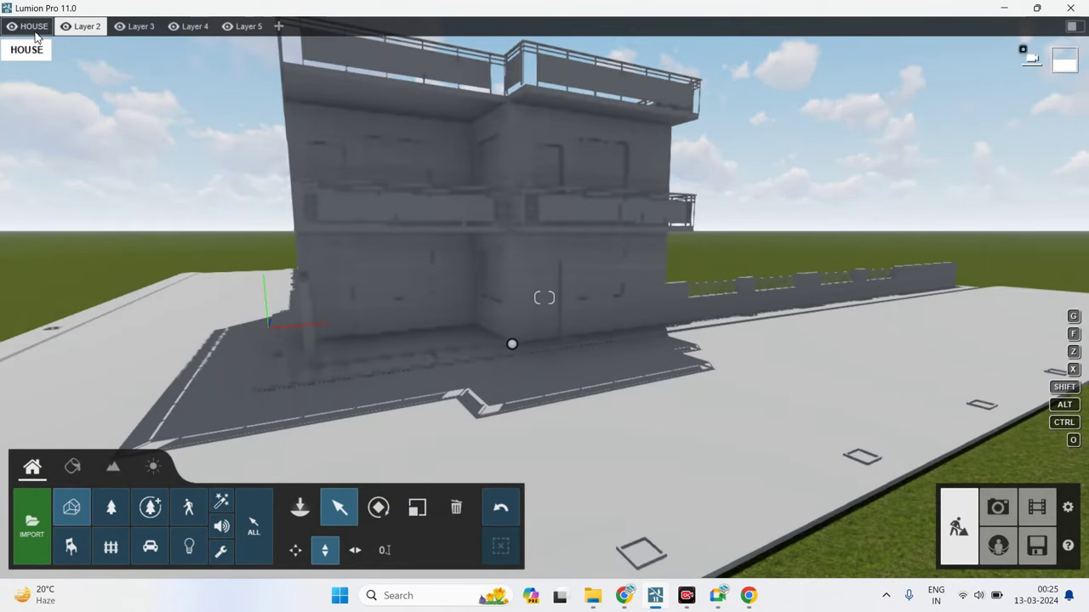
Select the whole house model while orbiting and zooming around it.
click(413, 356)
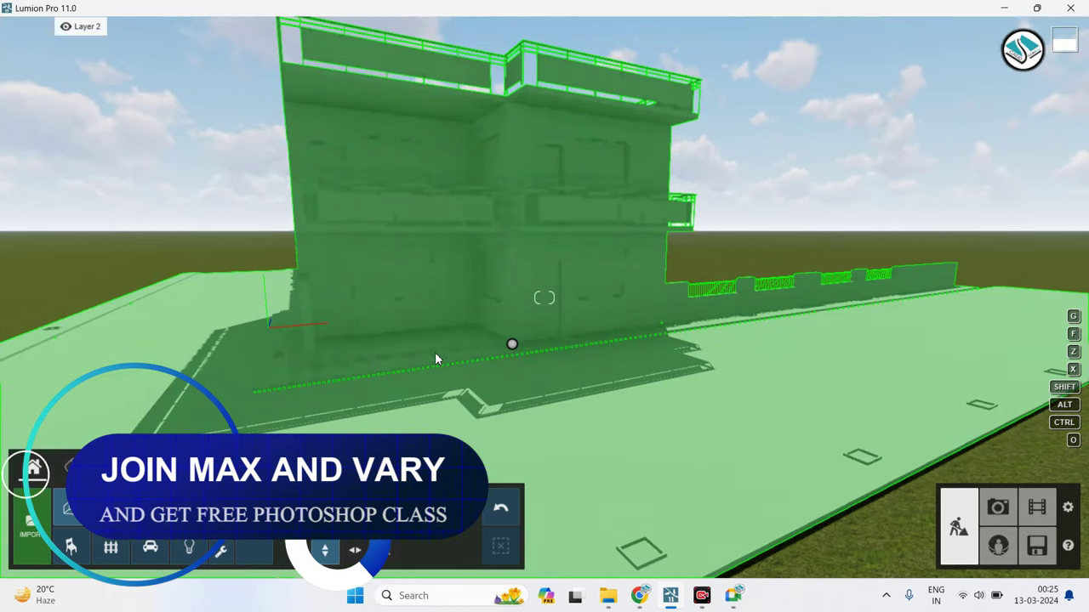
right_drag(435, 353, 510, 352)
scroll(435, 353, down, 3)
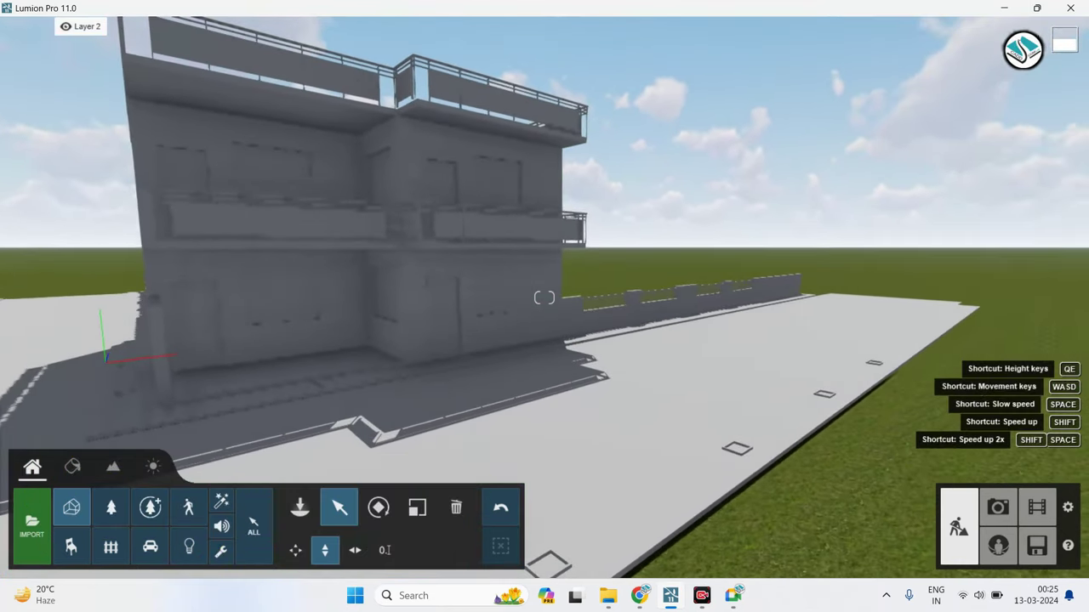
scroll(436, 353, down, 5)
scroll(445, 335, up, 3)
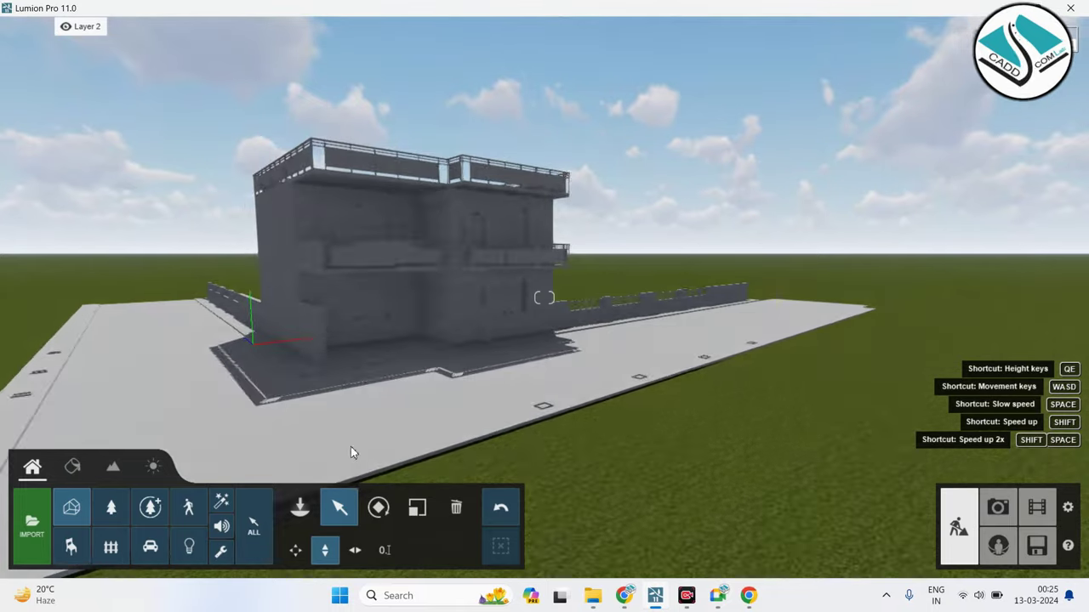
scroll(399, 434, up, 2)
scroll(523, 450, up, 2)
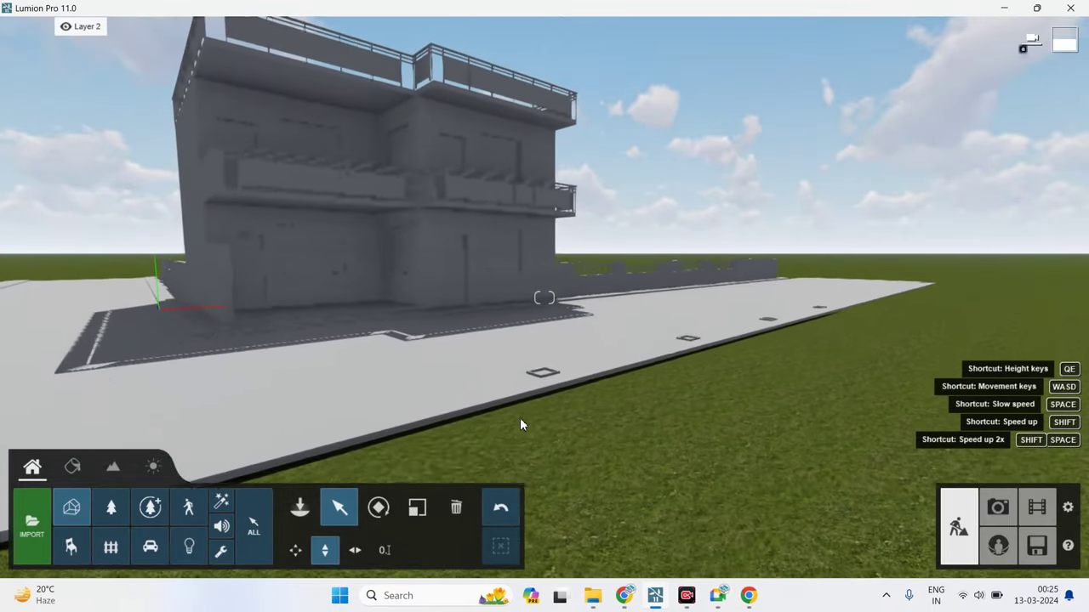
scroll(449, 408, up, 2)
scroll(464, 396, down, 2)
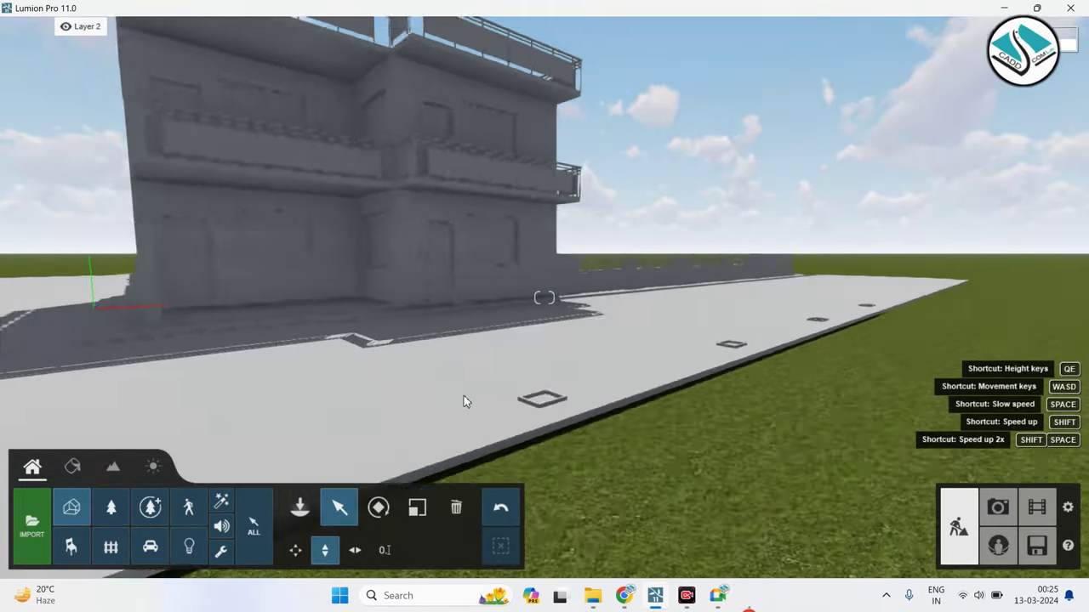
right_drag(464, 395, 462, 395)
click(463, 395)
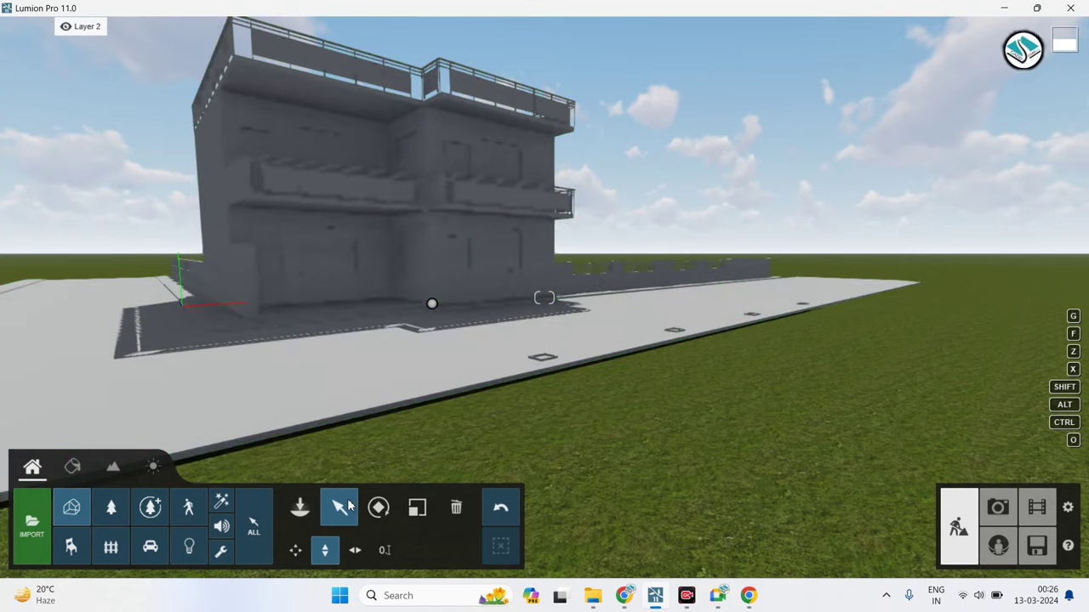
click(434, 306)
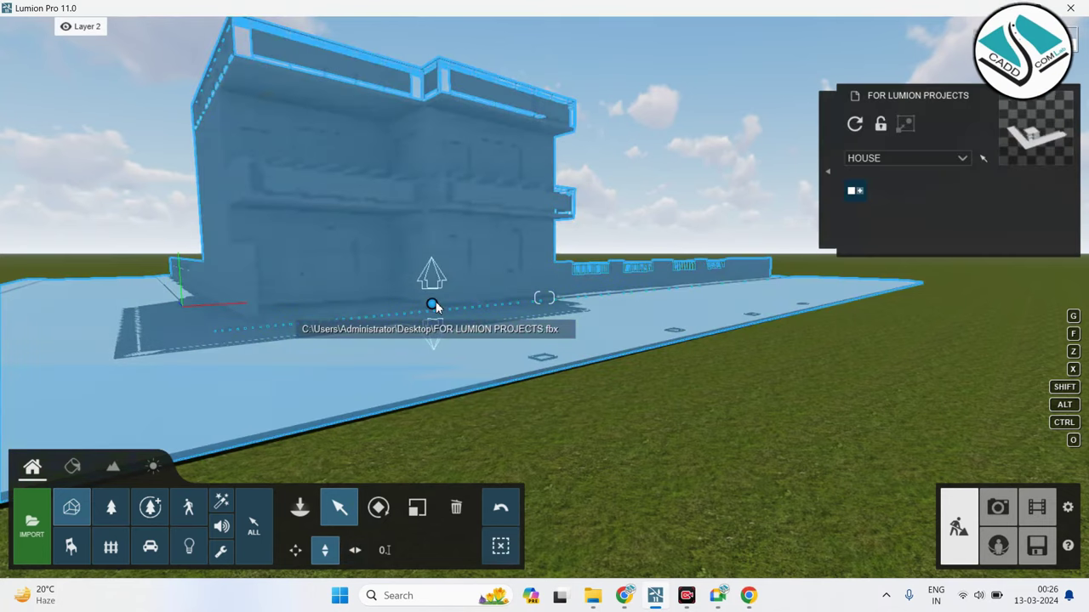
scroll(435, 301, down, 5)
scroll(544, 366, up, 1)
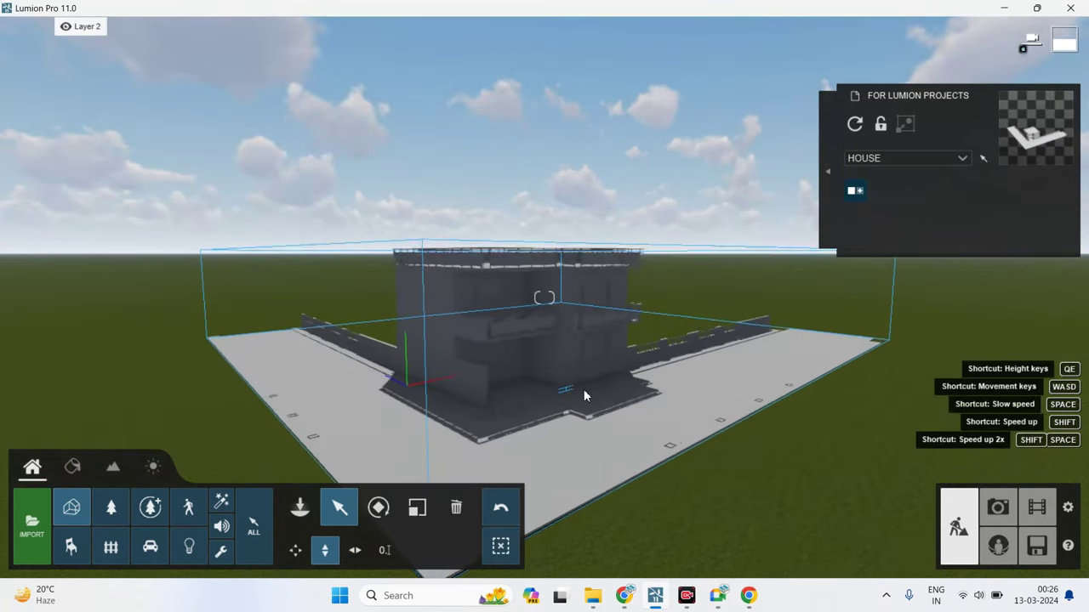
scroll(584, 388, up, 5)
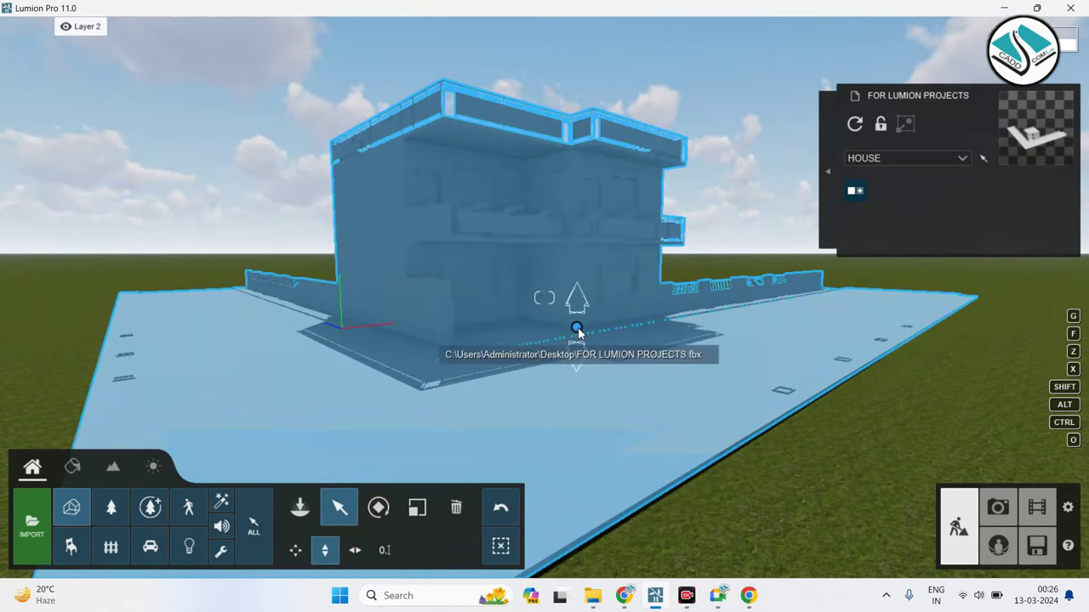
scroll(577, 330, down, 5)
scroll(562, 357, up, 2)
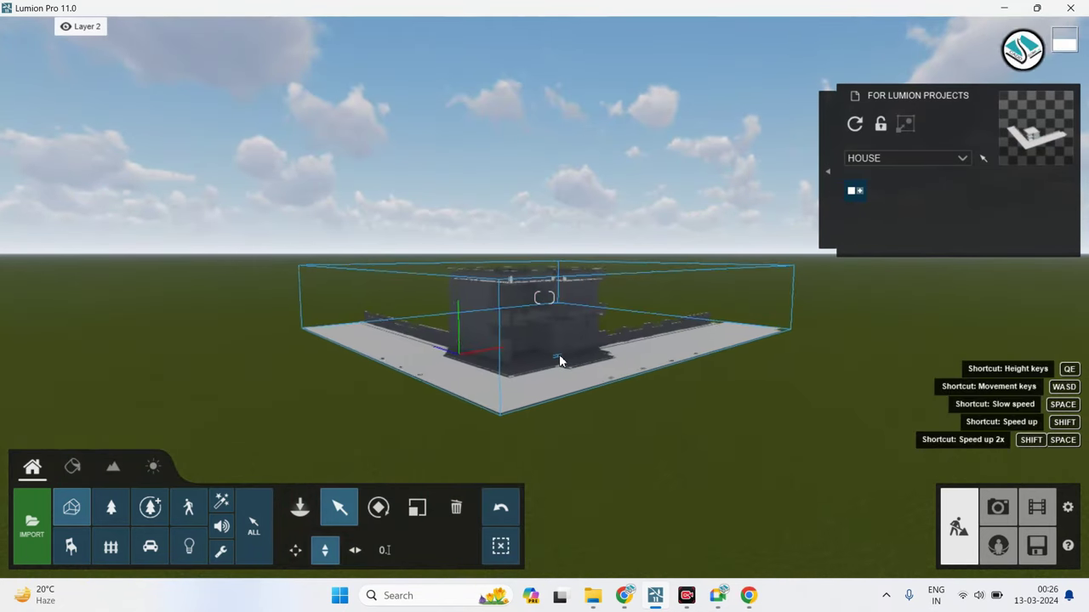
scroll(552, 375, up, 2)
scroll(564, 365, up, 1)
scroll(568, 336, up, 2)
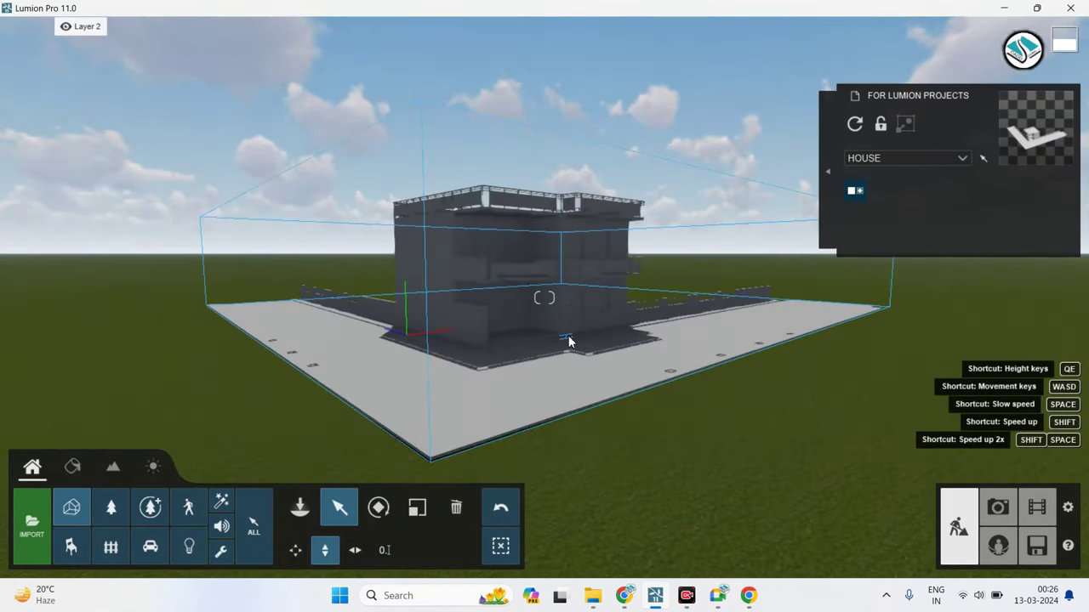
scroll(568, 335, up, 2)
click(573, 347)
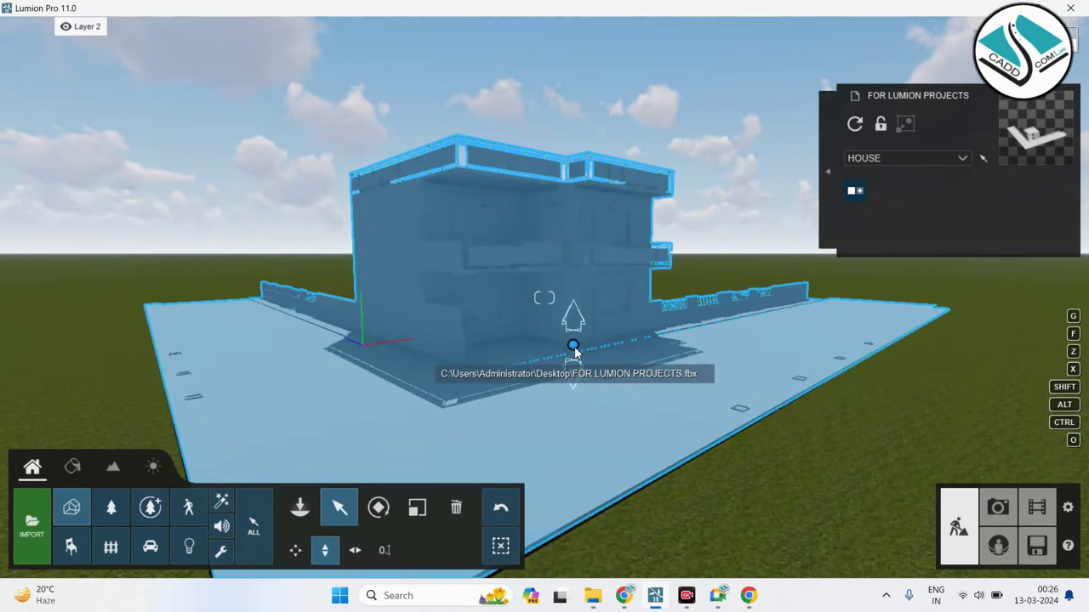
drag(573, 347, 602, 362)
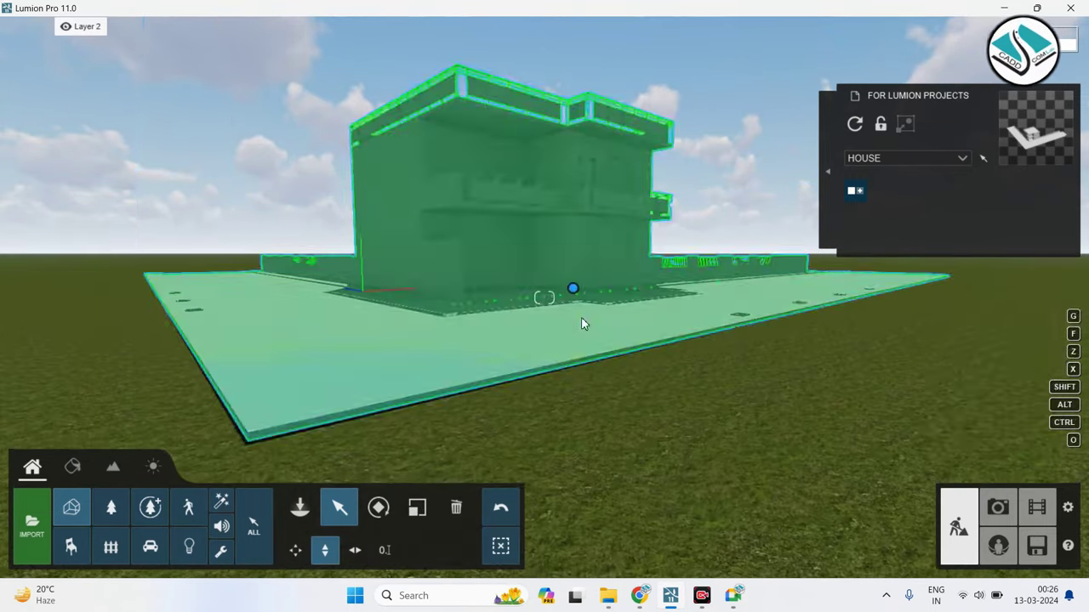
scroll(602, 363, up, 5)
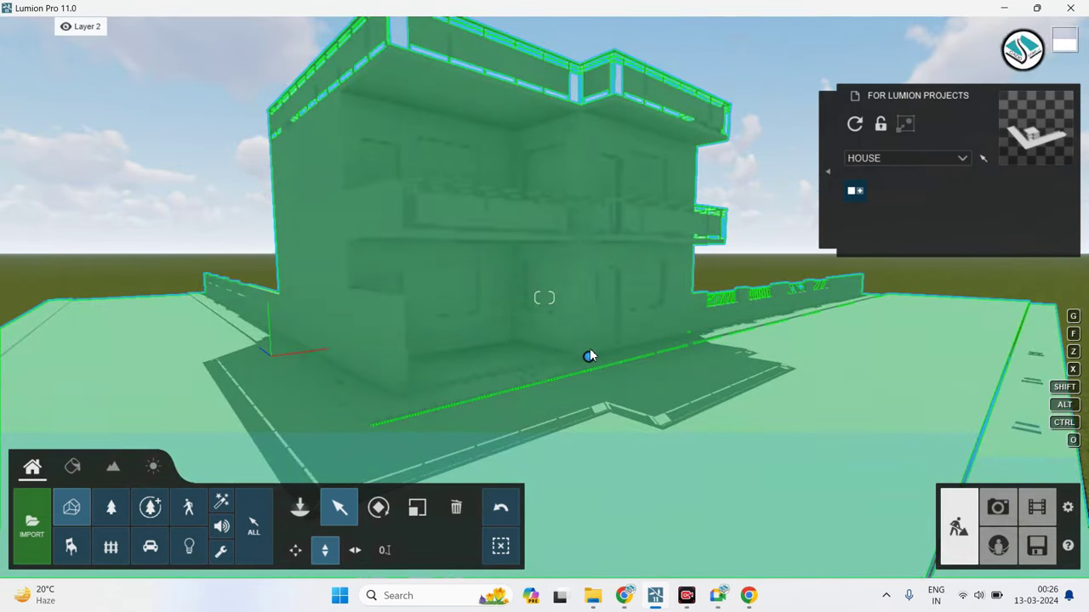
click(589, 355)
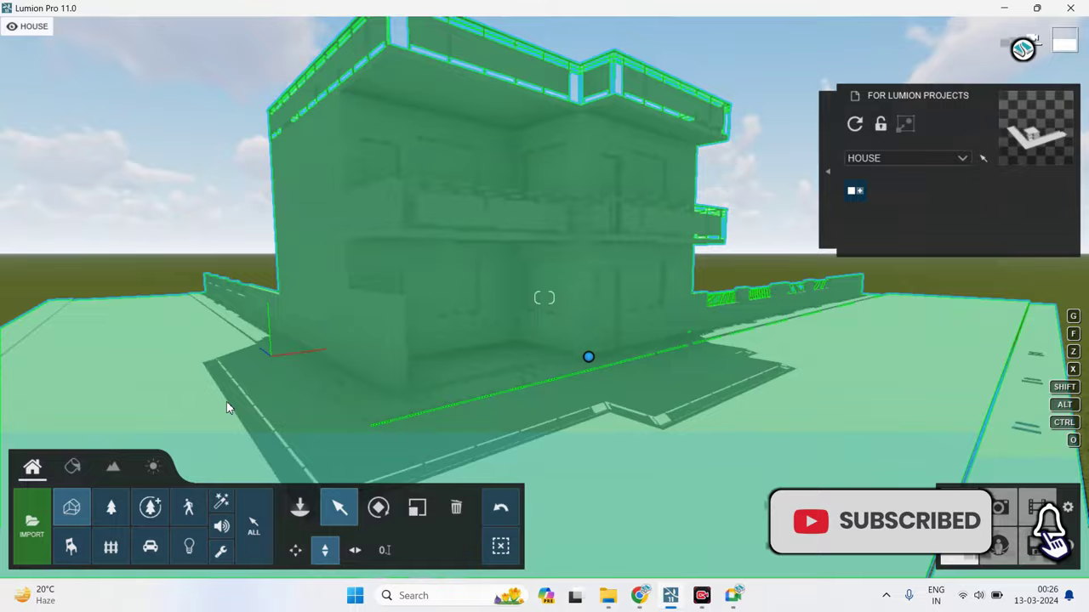
mouse_move(226, 408)
right_down()
mouse_move(478, 329)
mouse_move(464, 289)
right_up()
key(w)
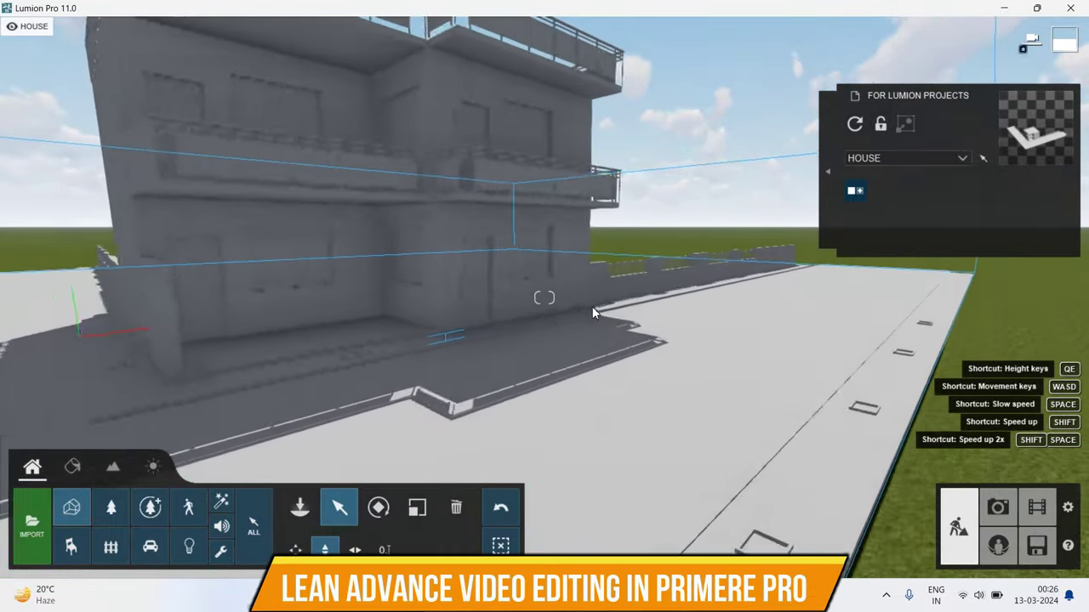
key(w)
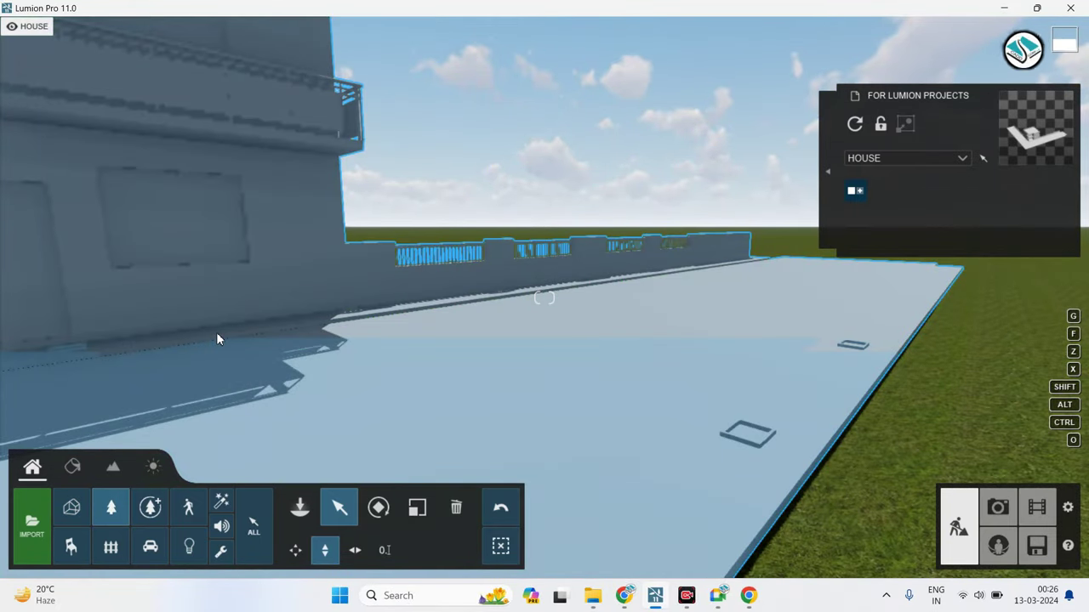
Place a trial Acacia tree on the walkway, undo it, and fly round to face the boundary fence.
click(117, 513)
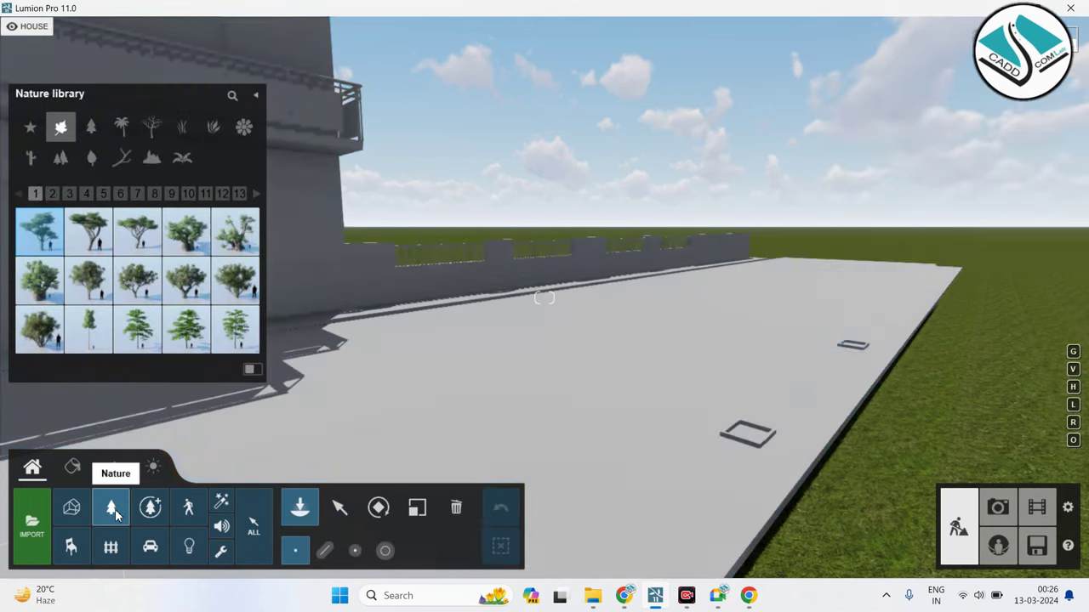
mouse_move(39, 231)
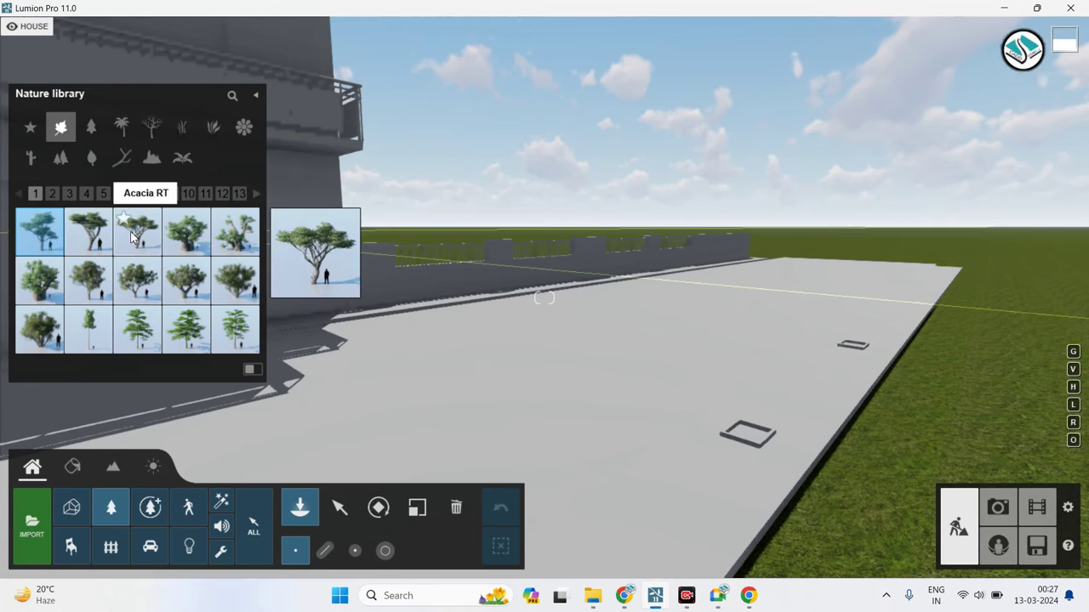
click(439, 370)
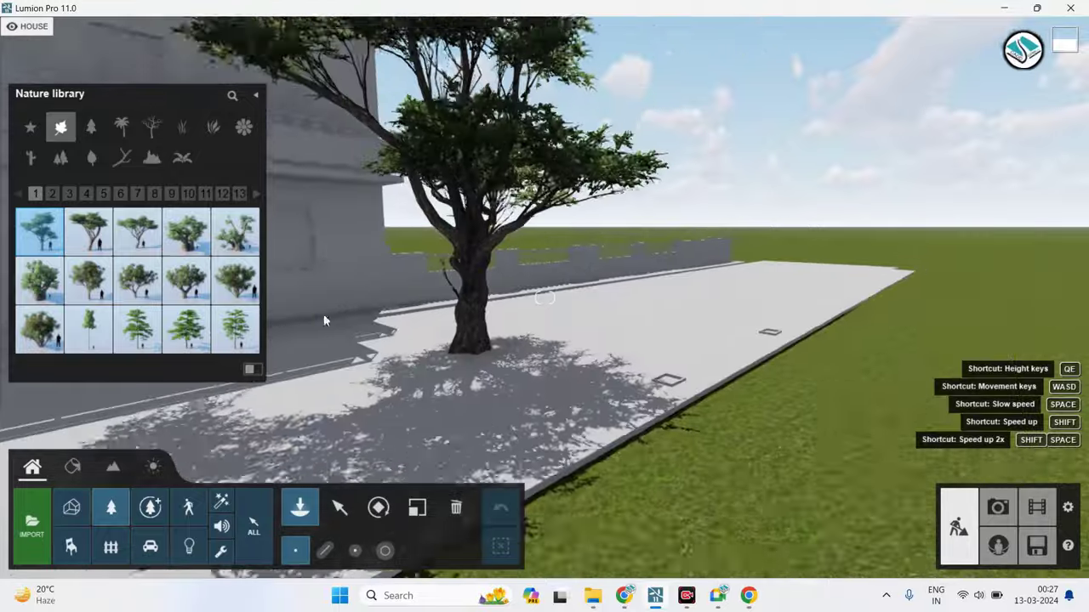
key(ctrl+z)
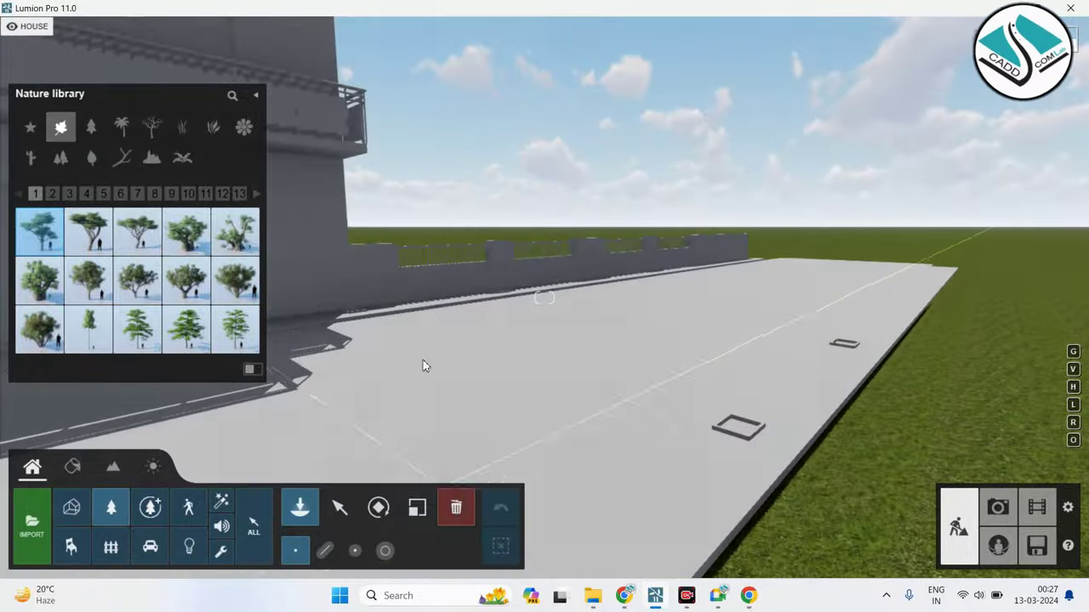
mouse_move(426, 366)
right_down()
mouse_move(465, 338)
mouse_move(337, 336)
mouse_move(575, 341)
right_up()
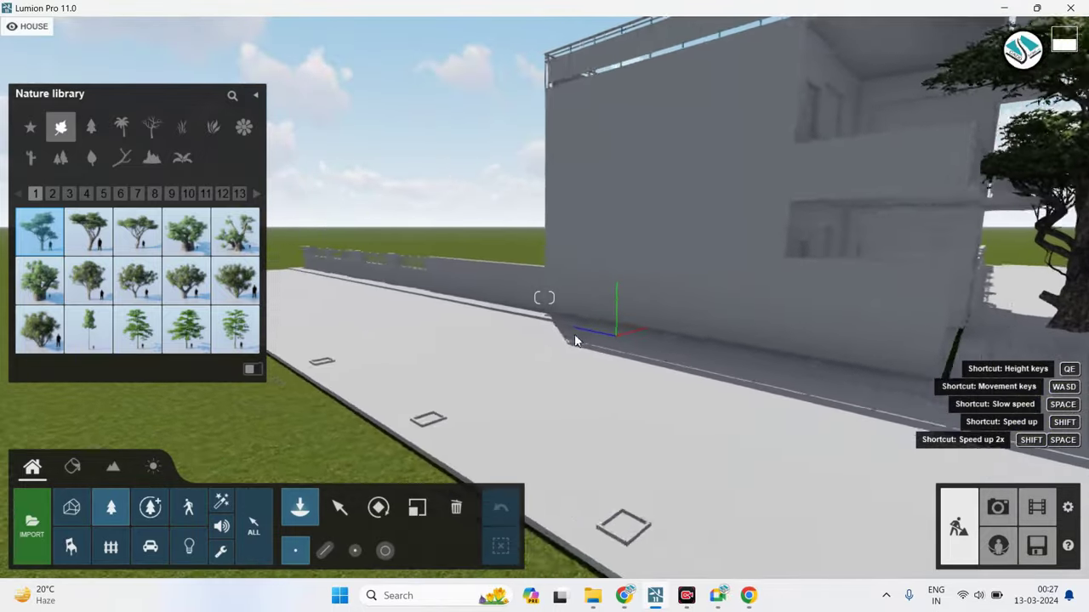
key(w)
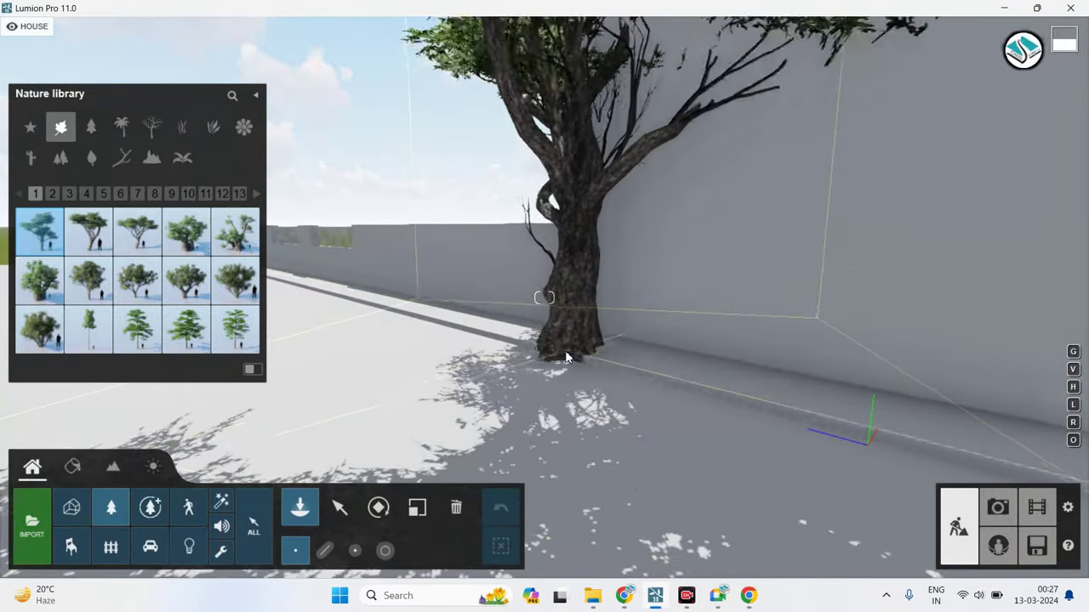
mouse_move(575, 340)
right_down()
mouse_move(515, 347)
mouse_move(564, 335)
mouse_move(572, 359)
mouse_move(360, 298)
mouse_move(738, 342)
mouse_move(694, 346)
mouse_move(653, 332)
mouse_move(787, 338)
mouse_move(760, 324)
mouse_move(668, 318)
mouse_move(517, 337)
mouse_move(656, 346)
mouse_move(560, 368)
right_up()
key(s)
key(a)
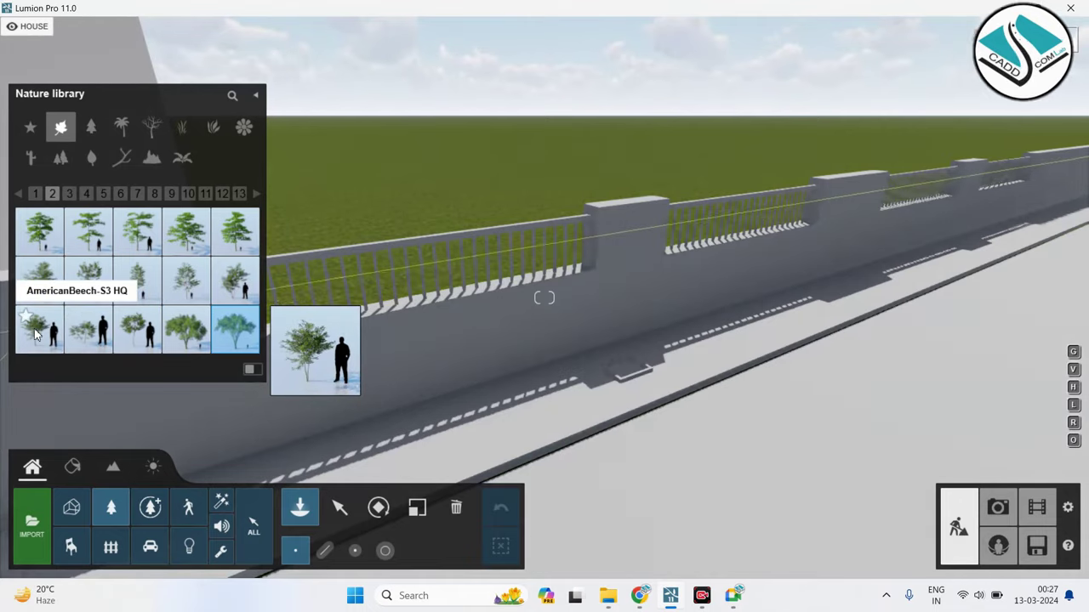
Place an AmericanElm2 M2 RT tree beside the fence.
click(35, 336)
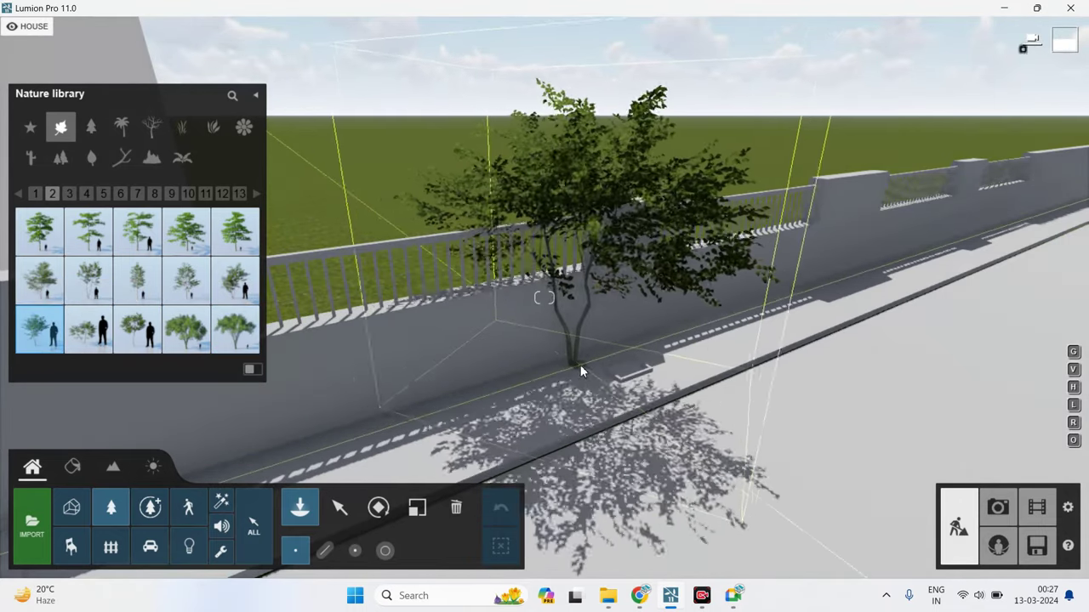
mouse_move(40, 232)
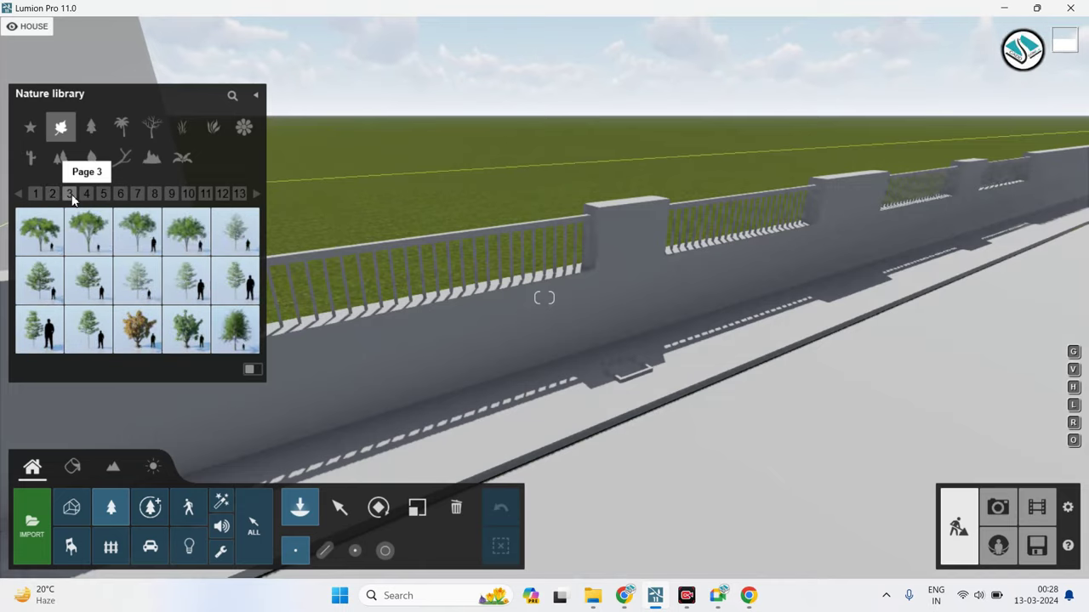
click(38, 245)
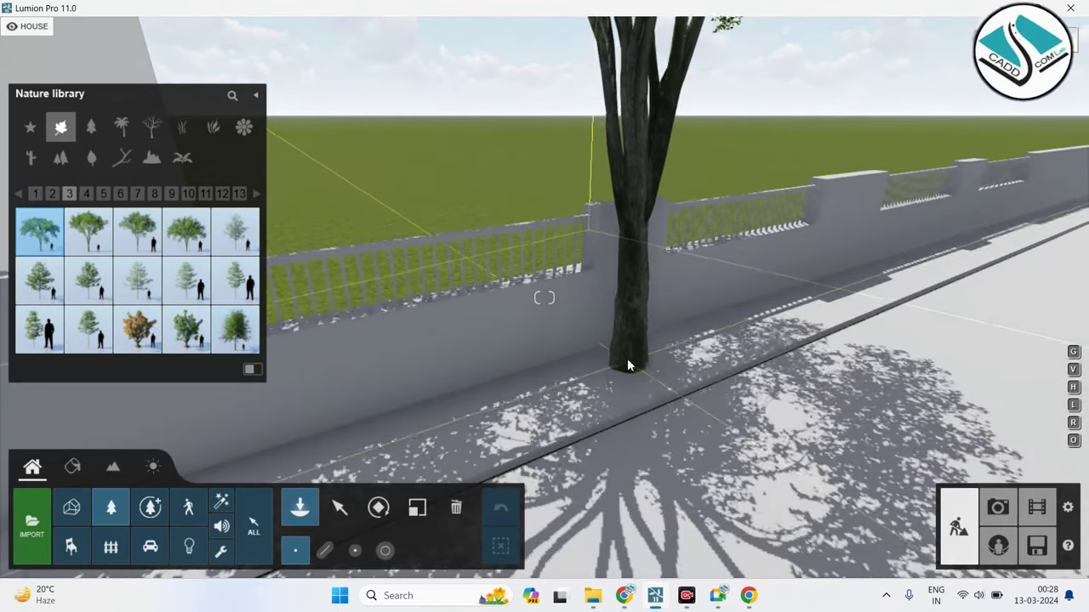
click(624, 375)
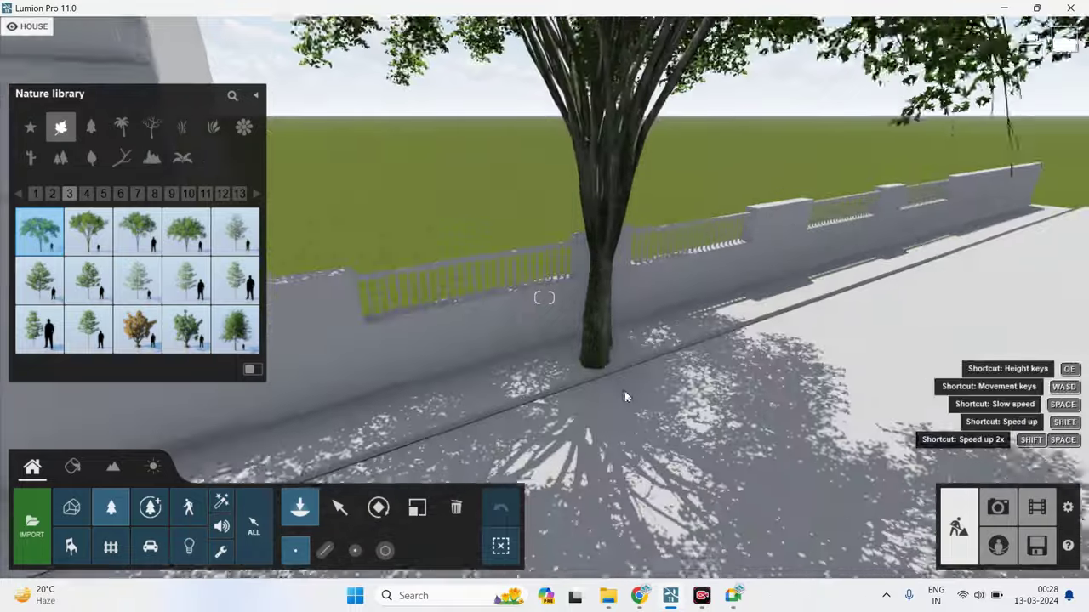
mouse_move(623, 375)
right_down()
mouse_move(669, 343)
mouse_move(640, 390)
right_up()
key(w)
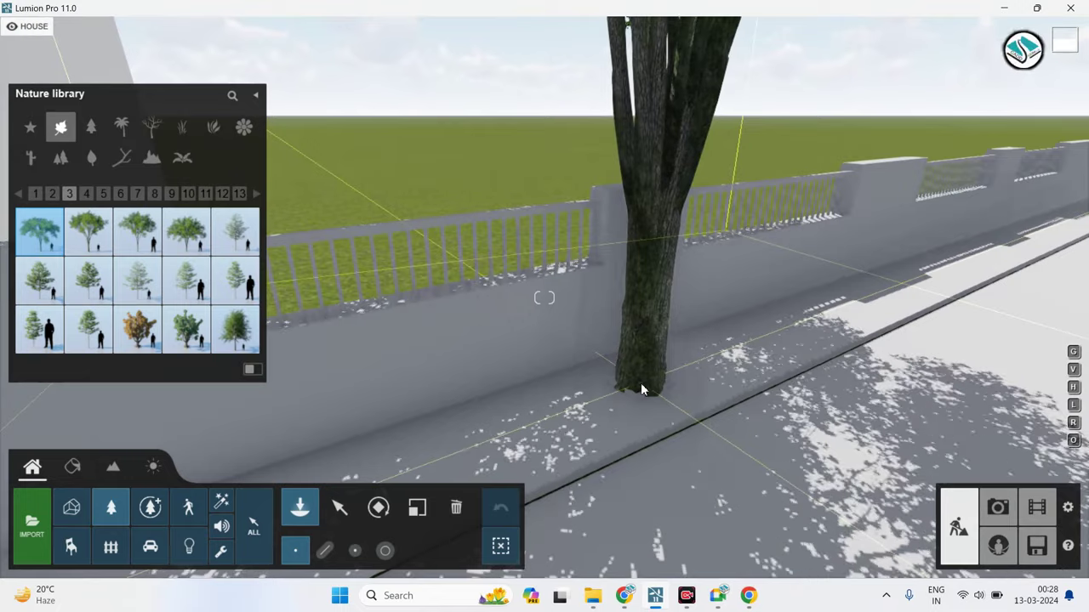
Test the elm's scale at 0.3x and 1.0x, then delete the tree.
click(415, 515)
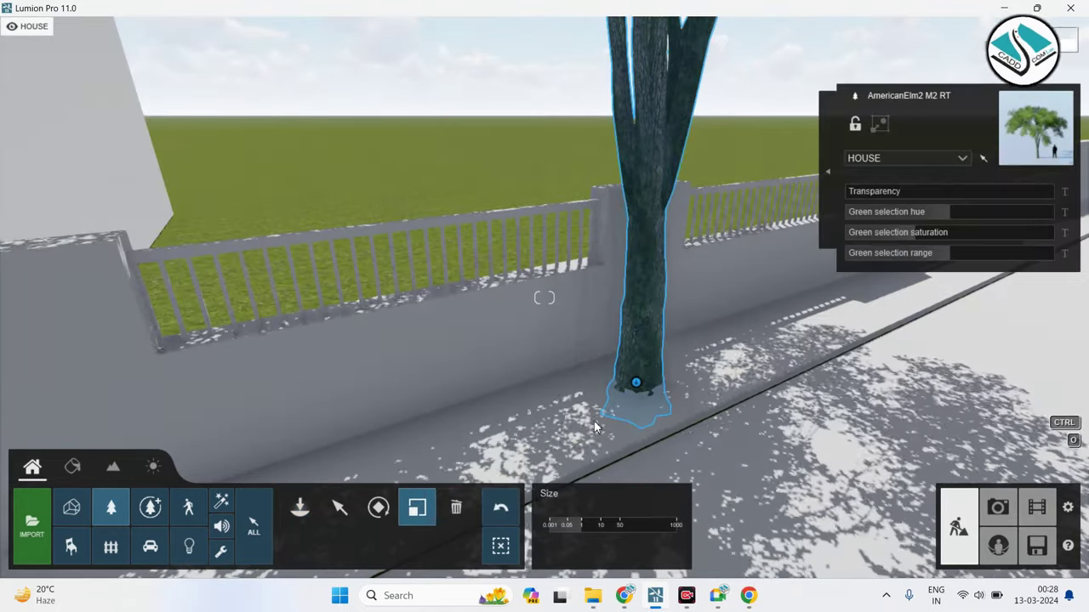
click(575, 527)
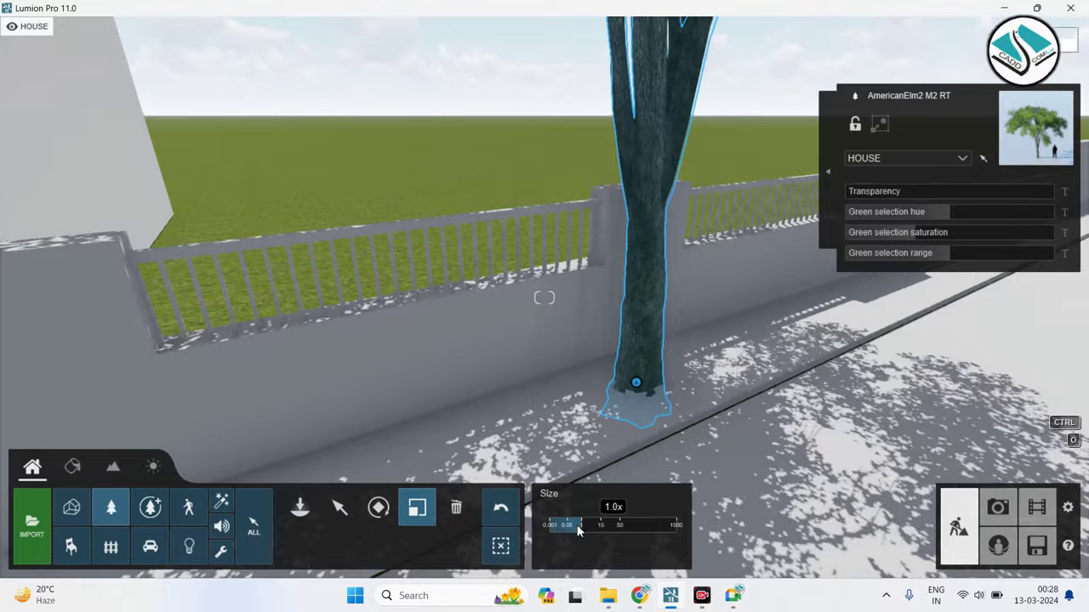
drag(574, 525, 577, 526)
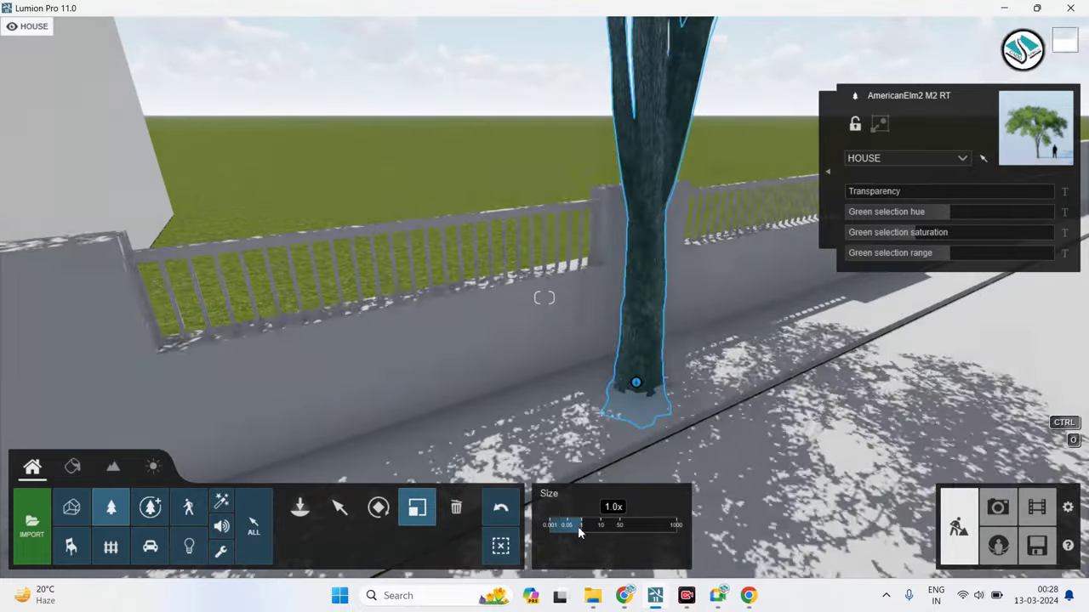
mouse_move(579, 526)
right_down()
mouse_move(602, 422)
mouse_move(573, 380)
mouse_move(585, 392)
mouse_move(560, 398)
mouse_move(418, 335)
right_up()
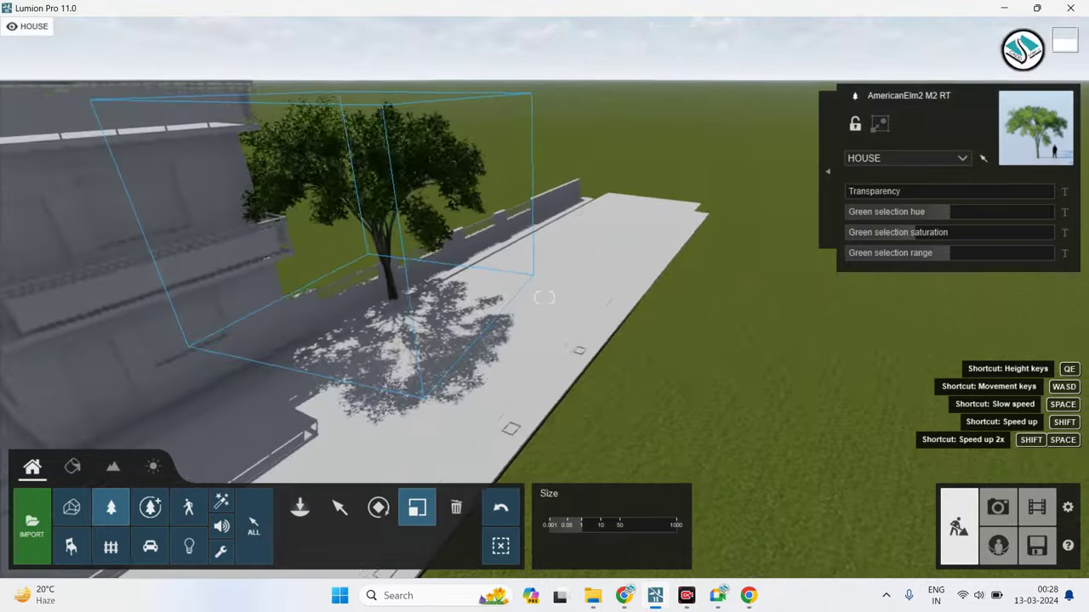
click(456, 508)
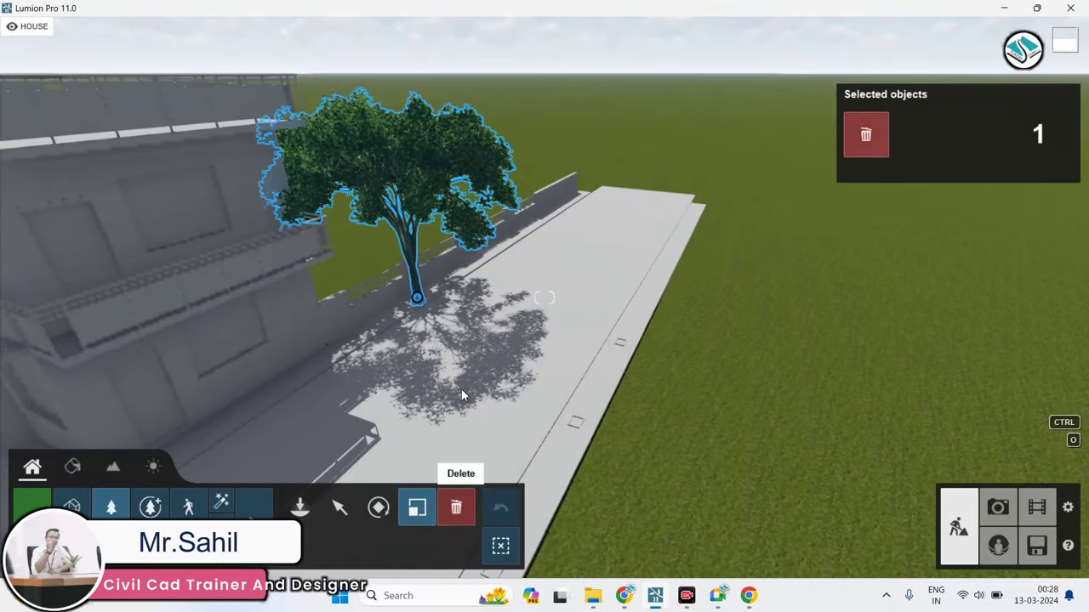
click(400, 187)
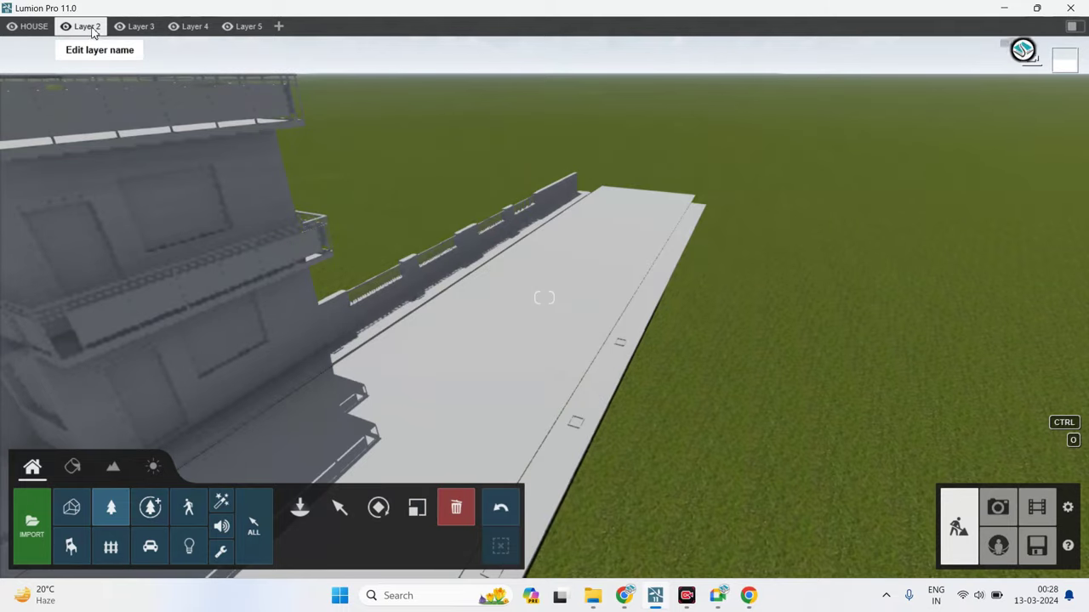
Enter TREES as Layer 2's new name and confirm with the check mark.
click(90, 28)
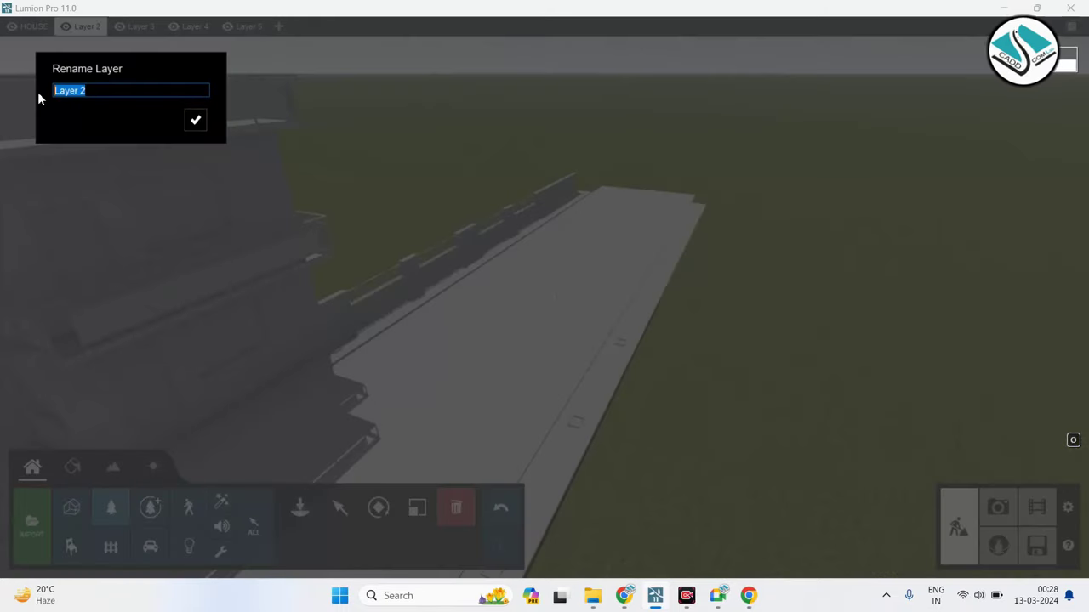
text(TREES)
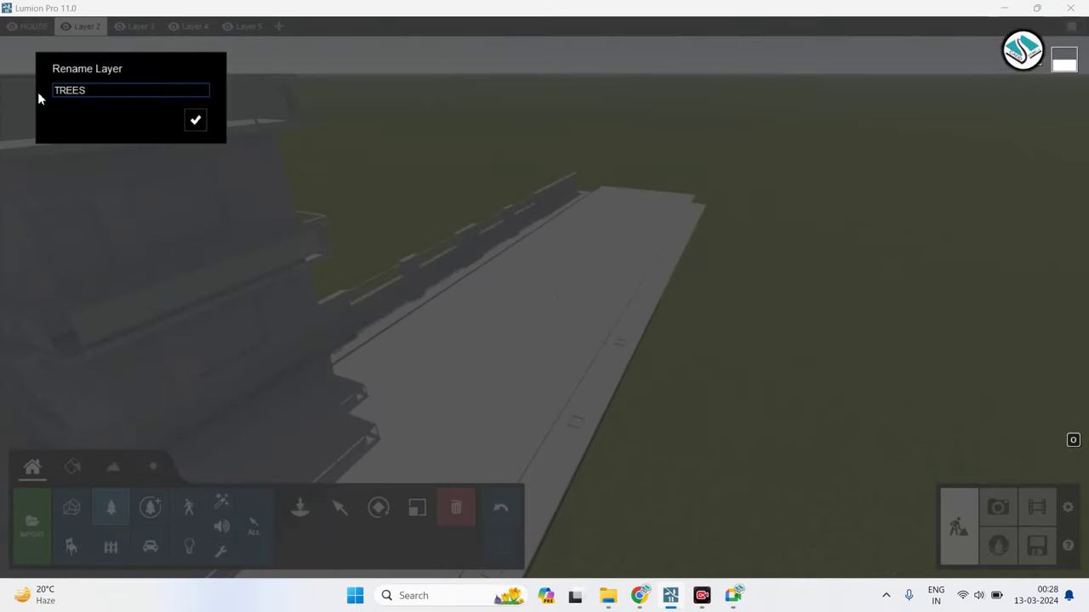
click(195, 121)
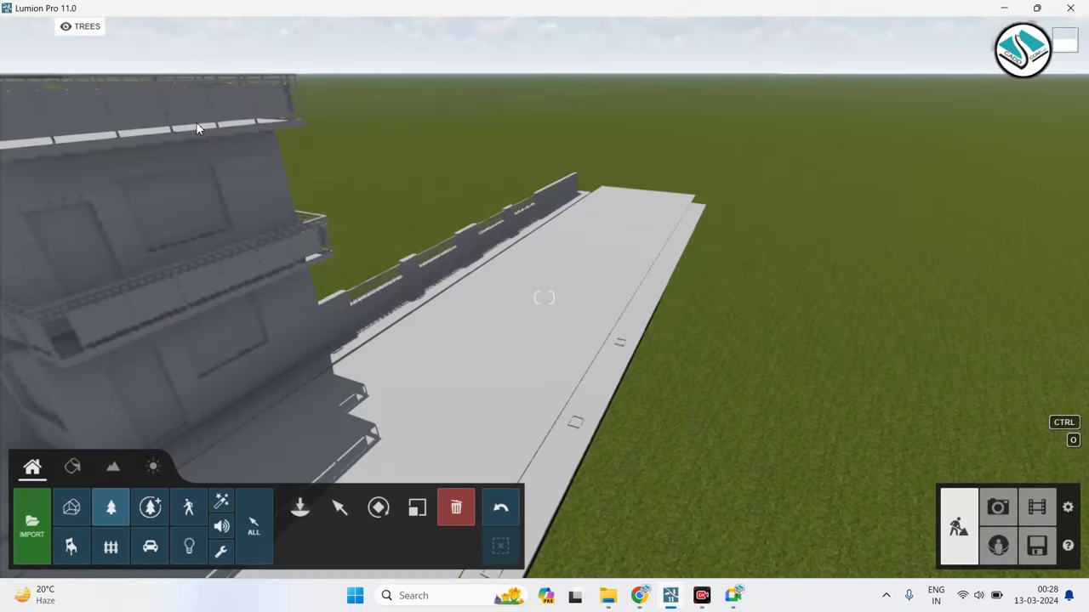
Open the Nature library and plant the first elm tree beside the boundary wall.
click(111, 509)
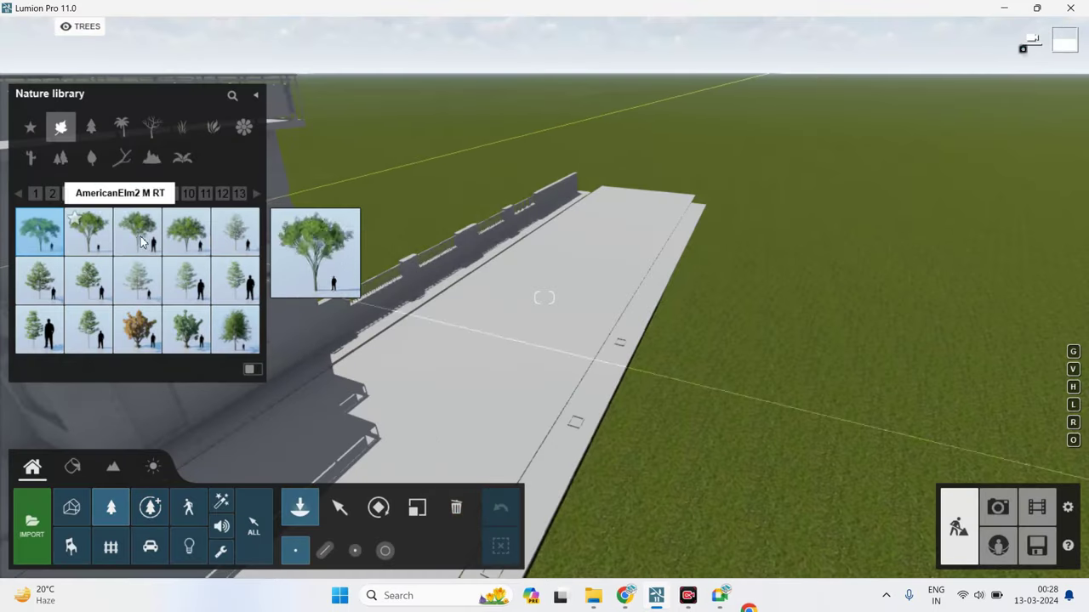
right_drag(402, 304, 425, 301)
key(w)
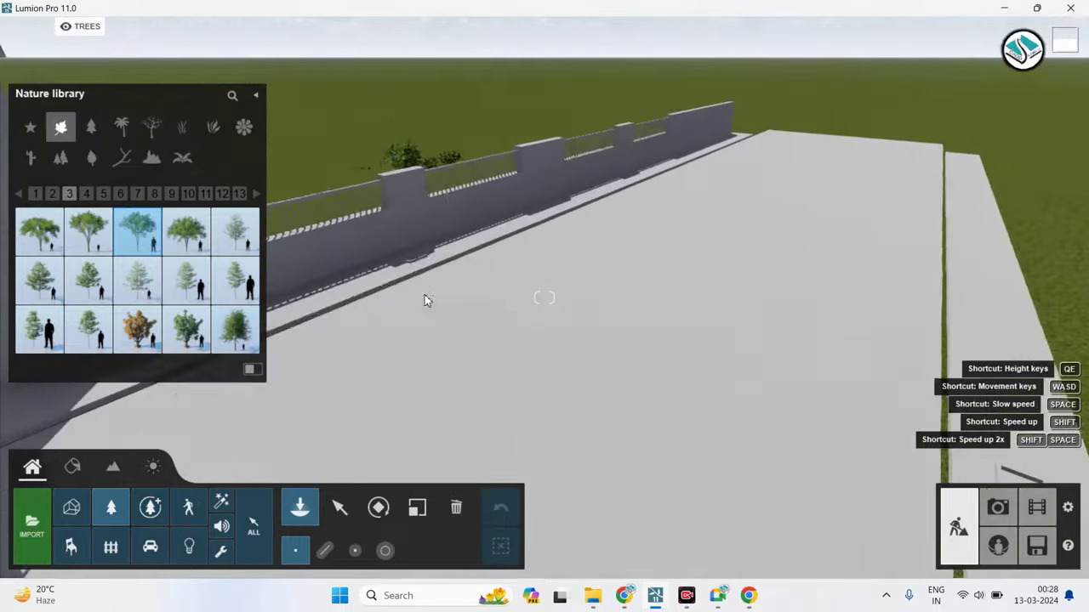
mouse_move(426, 301)
right_down()
mouse_move(515, 294)
mouse_move(568, 306)
right_up()
click(568, 306)
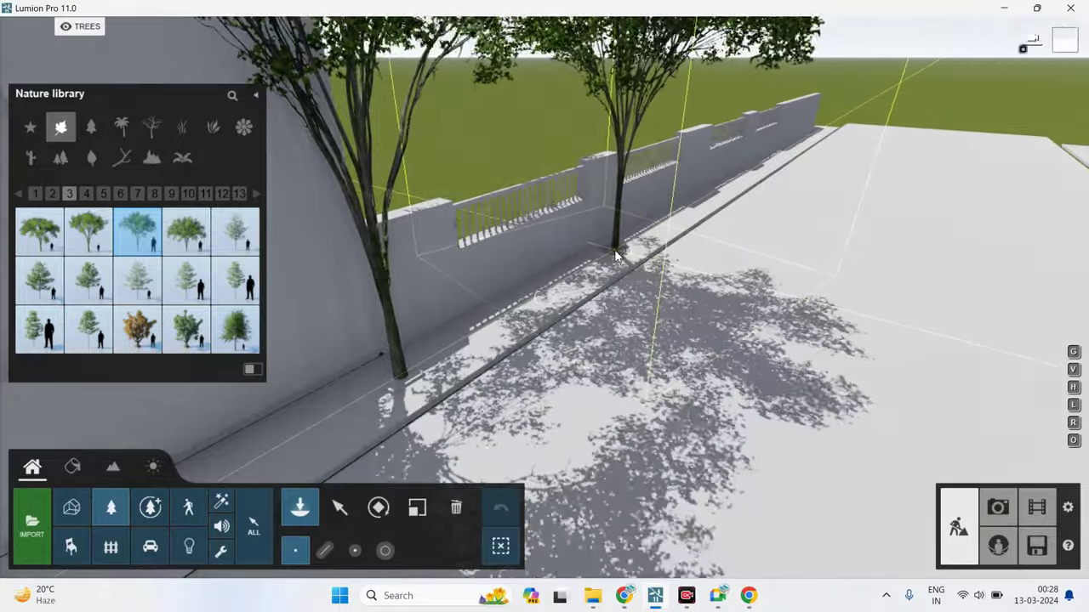
Plant two more large trees along the road and curb.
mouse_move(613, 253)
right_down()
mouse_move(566, 201)
mouse_move(711, 321)
mouse_move(550, 449)
mouse_move(563, 422)
mouse_move(547, 389)
mouse_move(603, 416)
mouse_move(657, 393)
mouse_move(615, 347)
mouse_move(587, 358)
mouse_move(483, 345)
mouse_move(651, 250)
mouse_move(727, 404)
mouse_move(627, 338)
mouse_move(532, 369)
mouse_move(617, 485)
right_up()
click(665, 404)
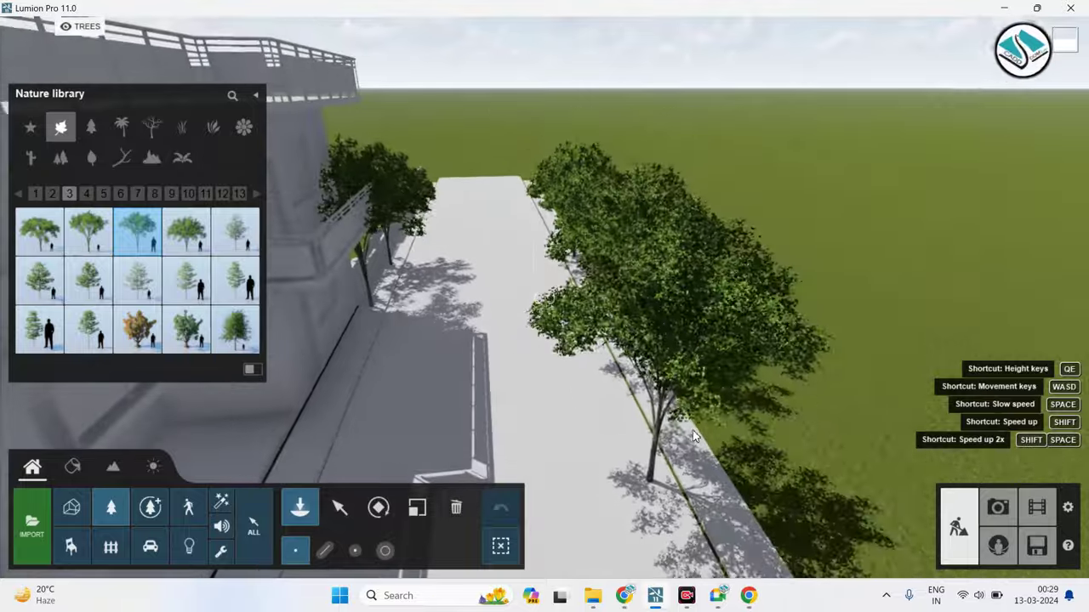
click(693, 435)
scroll(693, 436, down, 3)
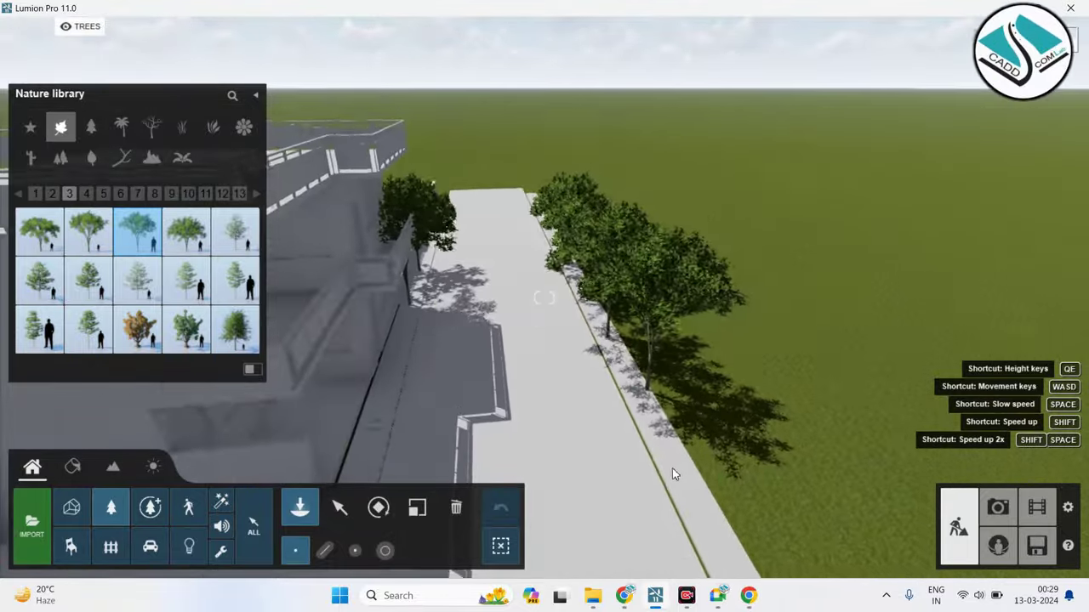
scroll(673, 323, up, 5)
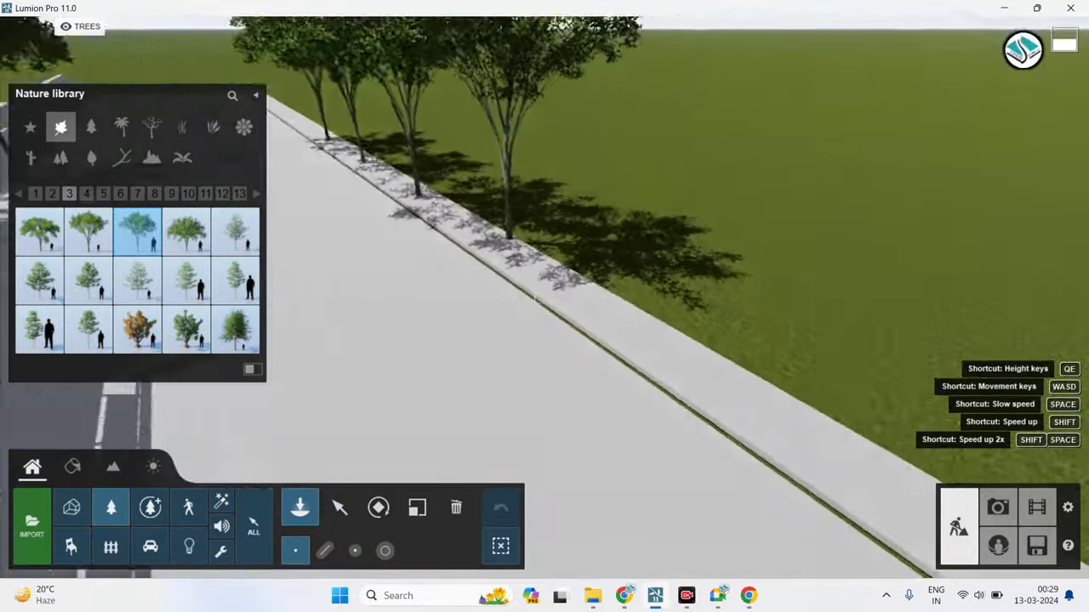
right_drag(536, 297, 477, 298)
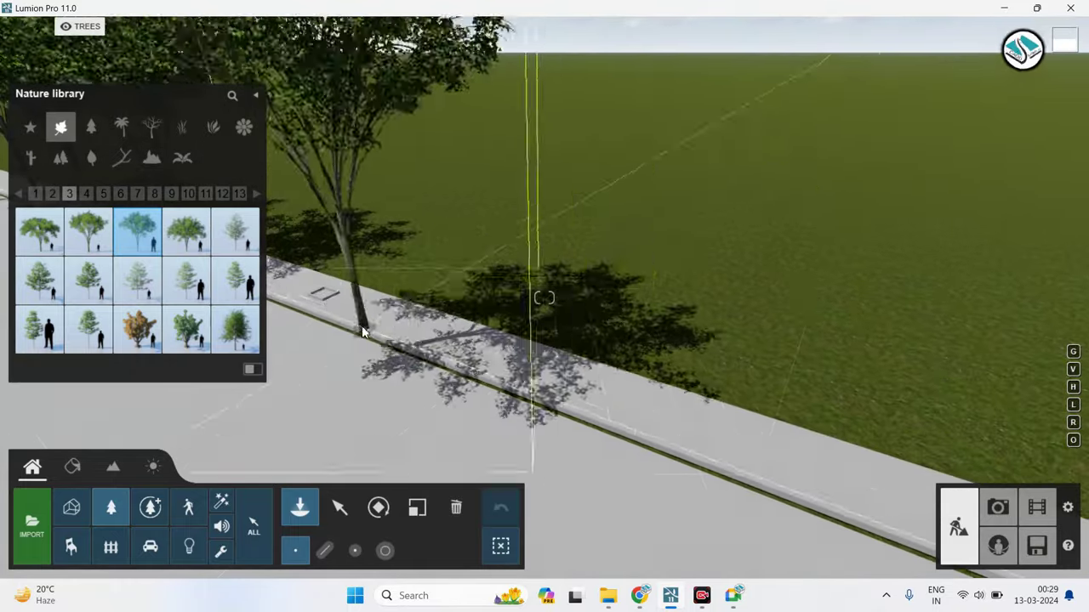
mouse_move(361, 332)
middle_down()
mouse_move(348, 312)
mouse_move(312, 298)
middle_up()
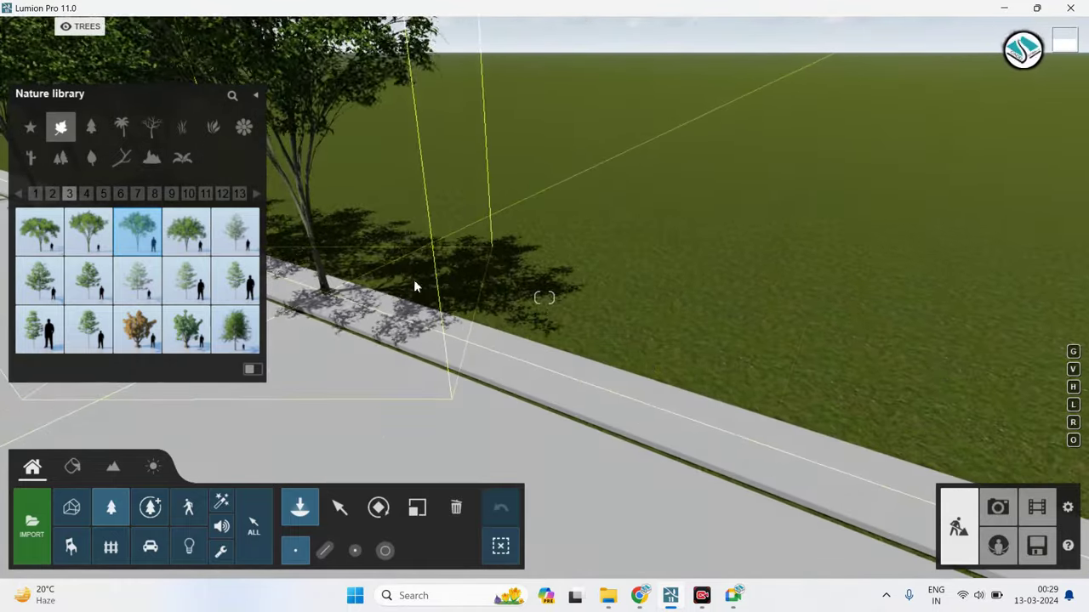
right_drag(415, 287, 619, 391)
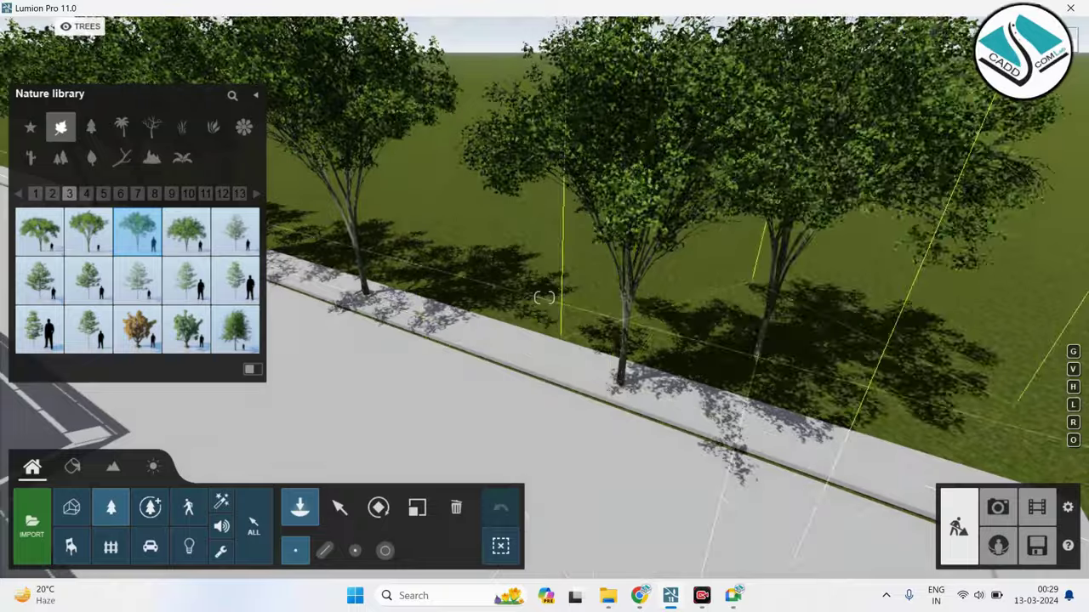
Fly to the building's side pavement and plant two broadleaf trees there.
key(a)
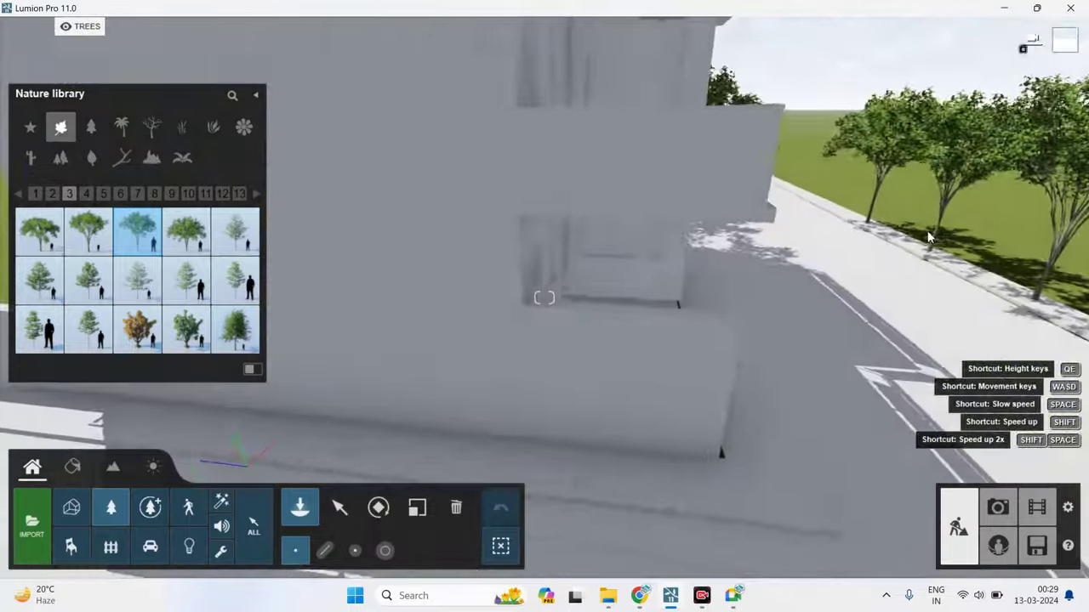
key(w)
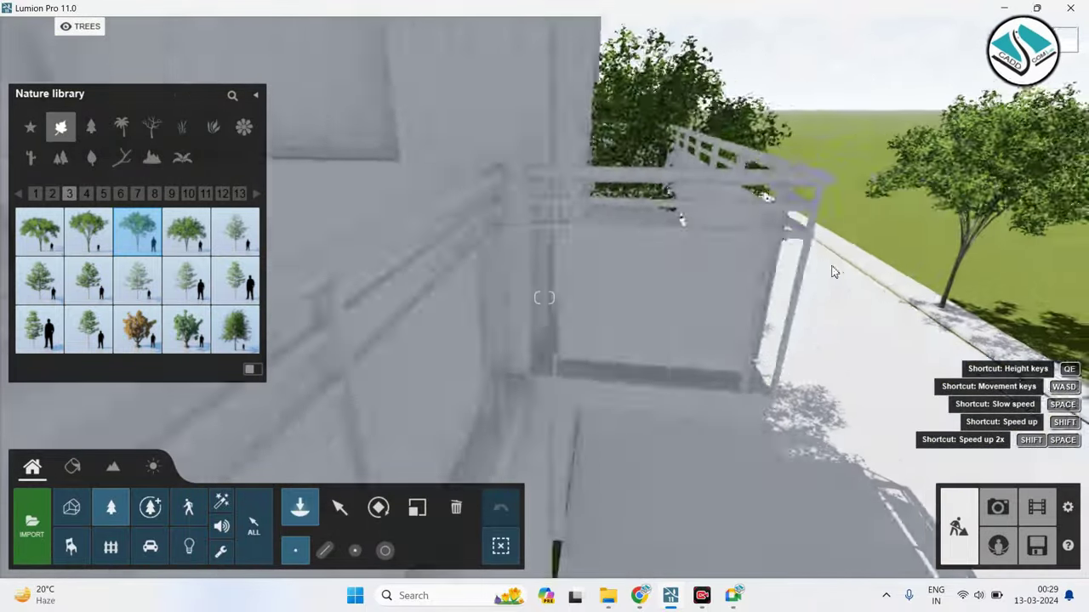
key(w)
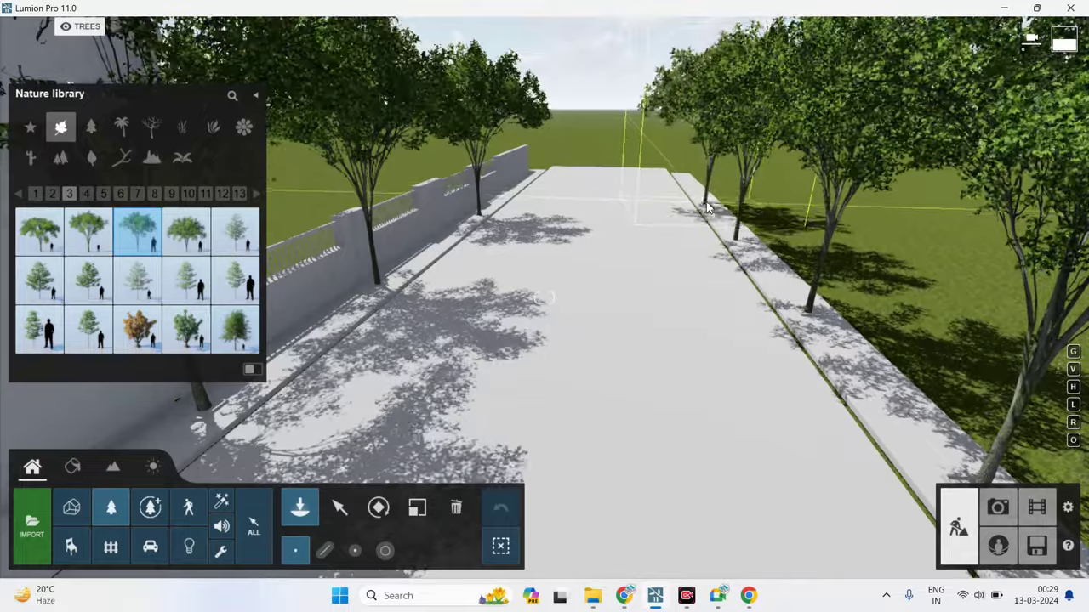
right_drag(689, 217, 694, 259)
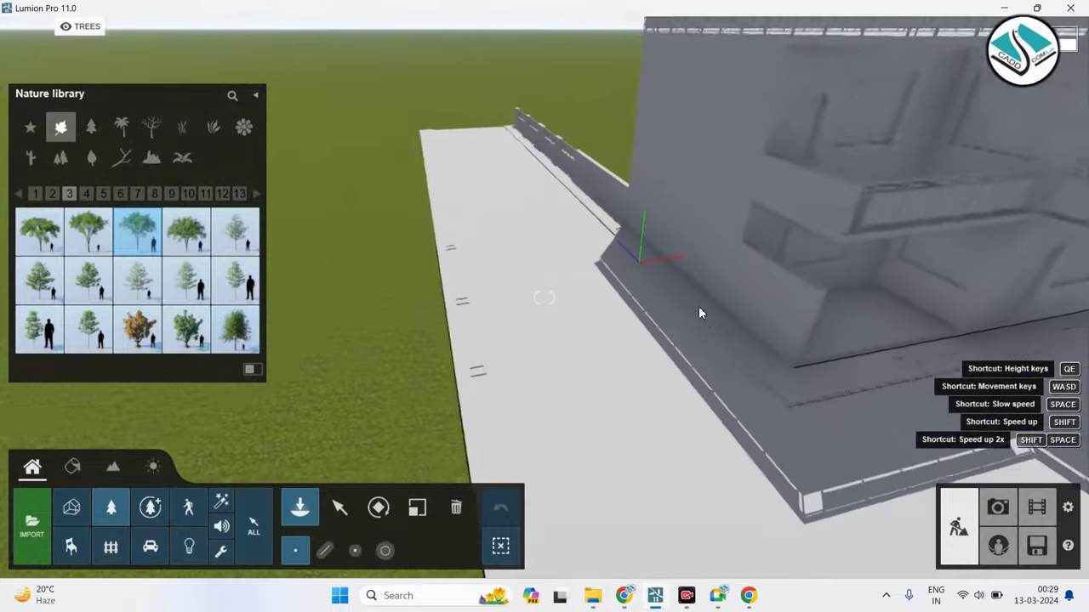
right_drag(693, 259, 700, 311)
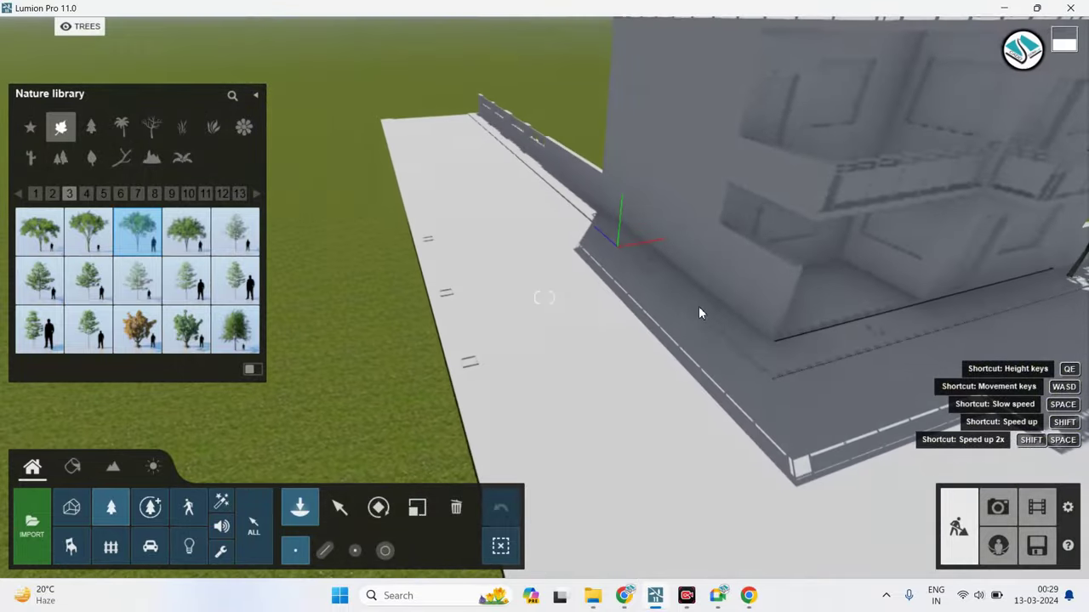
click(417, 255)
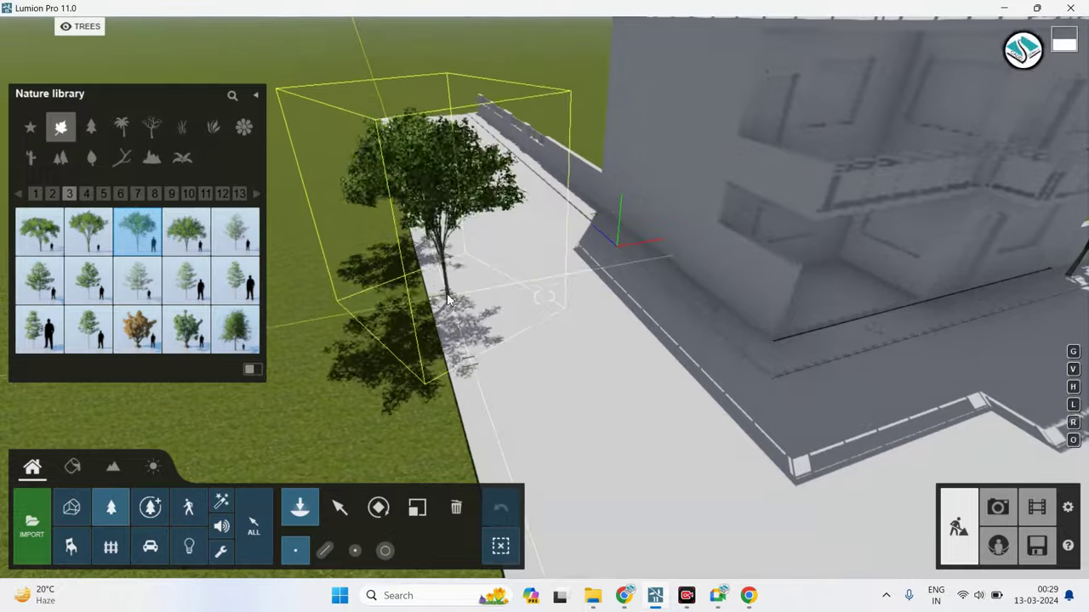
click(647, 255)
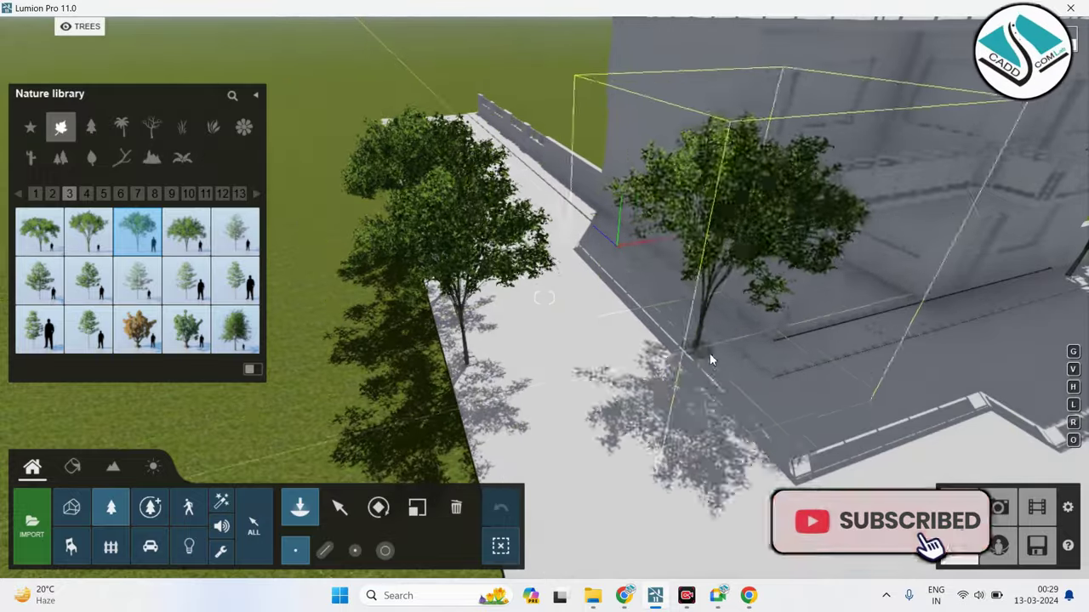
Plant three more trees along the sidewalk and the roadside pavement.
mouse_move(646, 255)
right_down()
mouse_move(667, 209)
mouse_move(647, 281)
right_up()
click(647, 280)
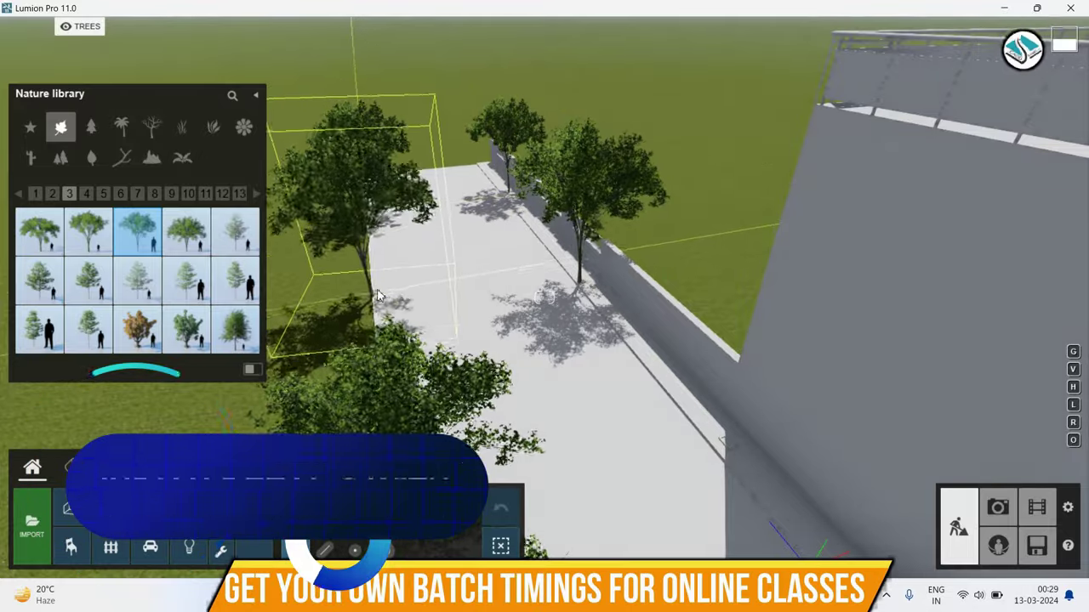
click(377, 259)
right_drag(377, 259, 399, 239)
mouse_move(544, 297)
right_down()
mouse_move(684, 202)
mouse_move(743, 290)
right_up()
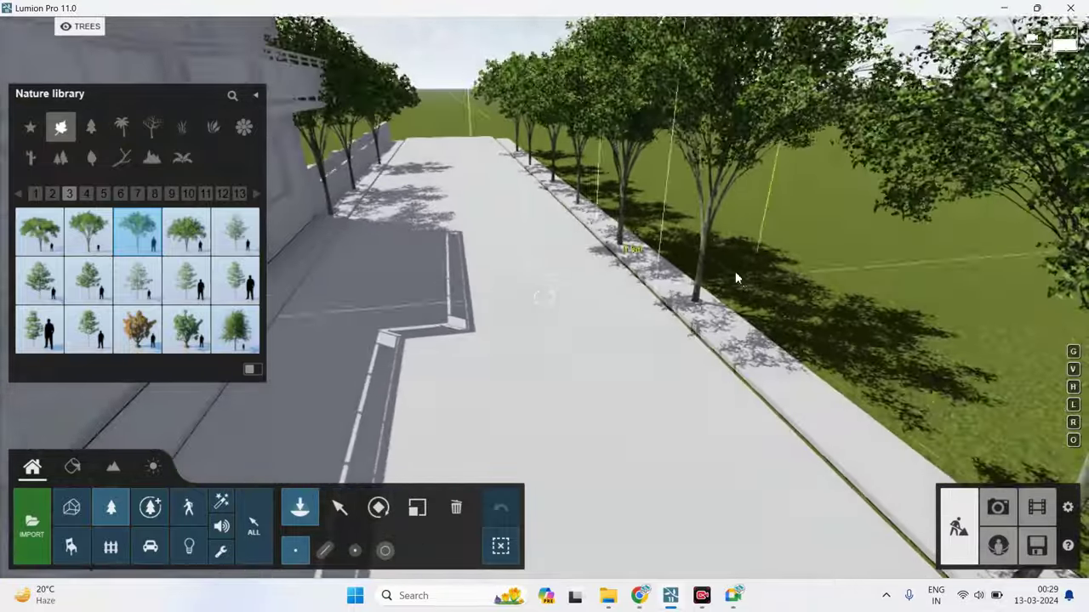
click(450, 262)
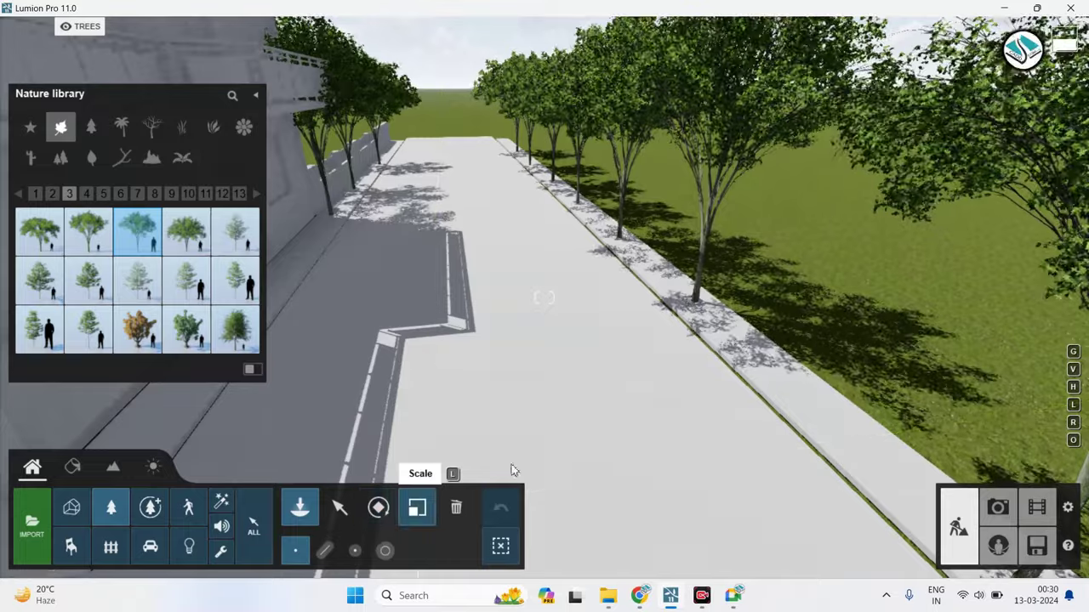
Resize and rotate the tree beside the road.
click(693, 302)
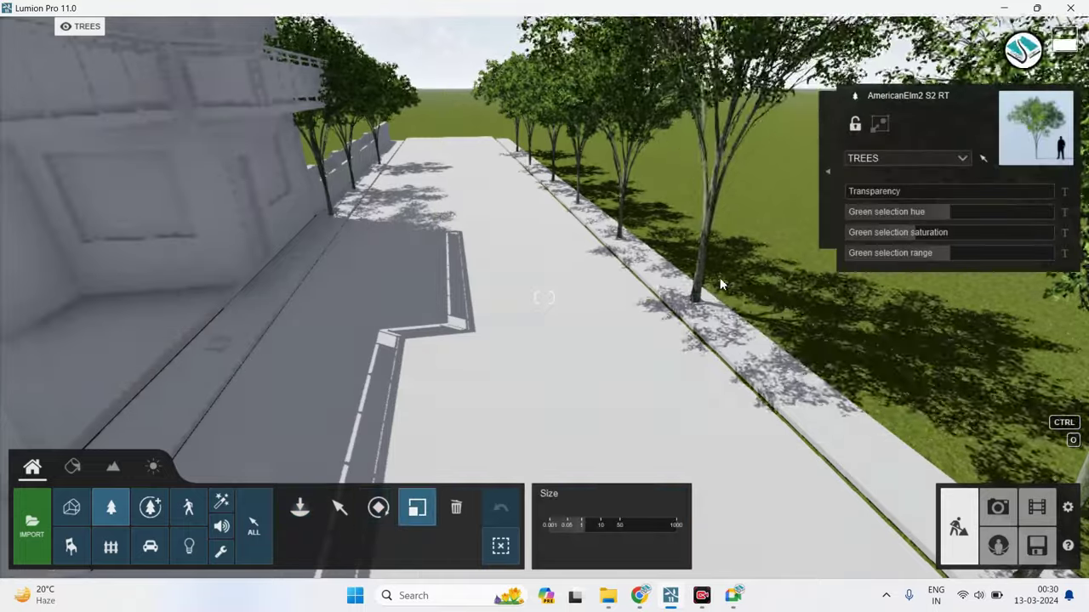
drag(719, 287, 726, 270)
click(494, 513)
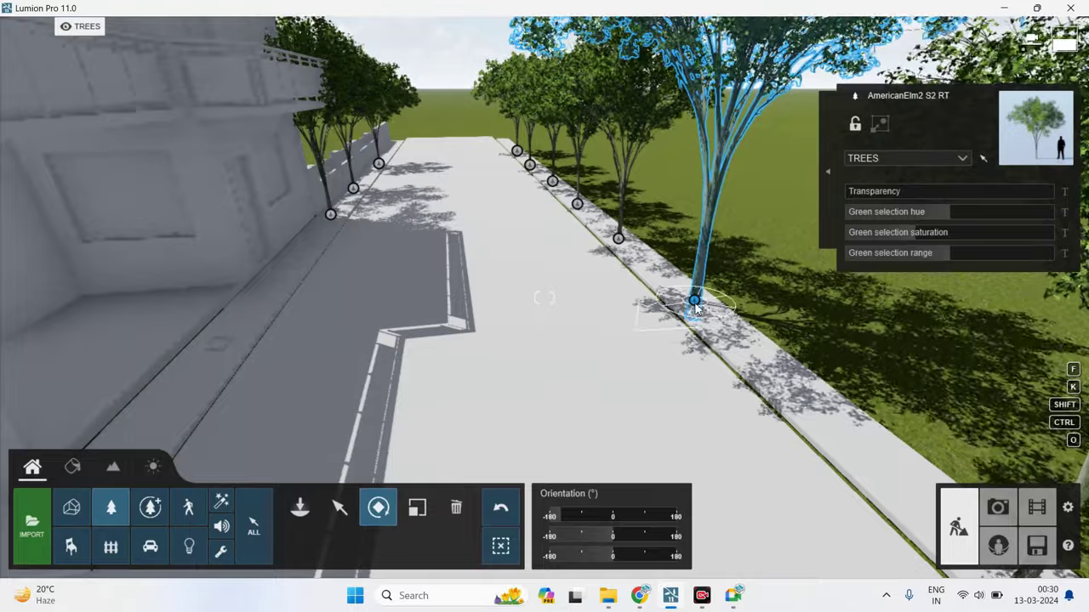
drag(695, 309, 689, 359)
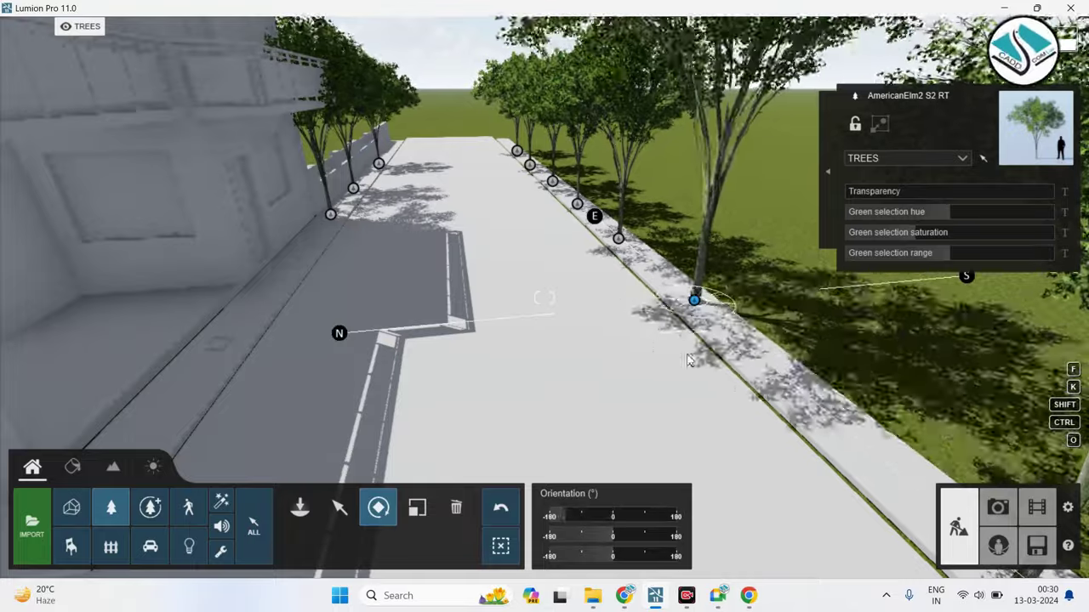
right_drag(689, 360, 646, 366)
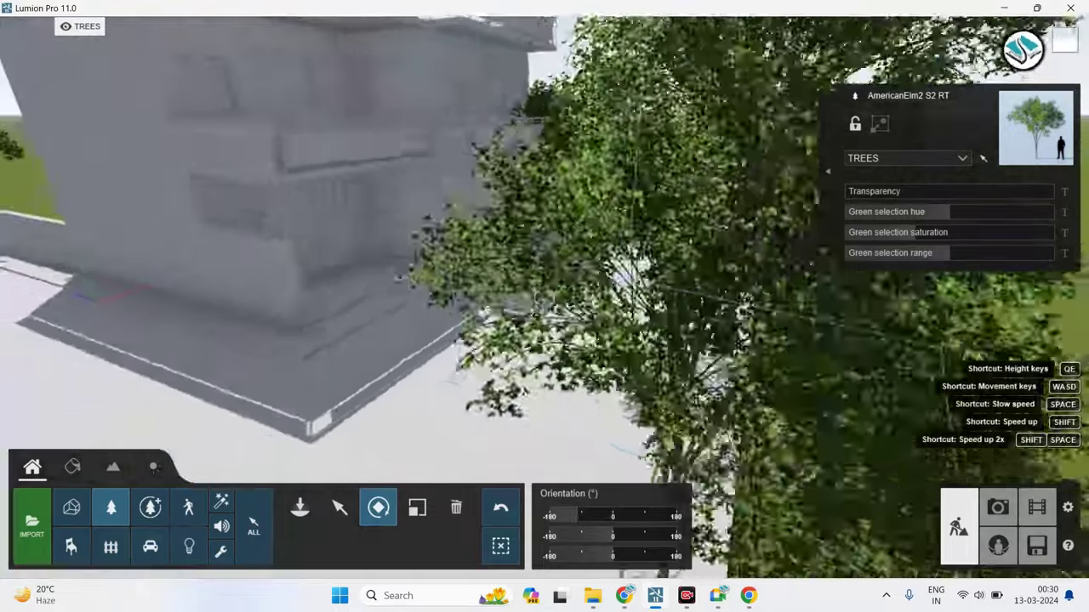
key(s)
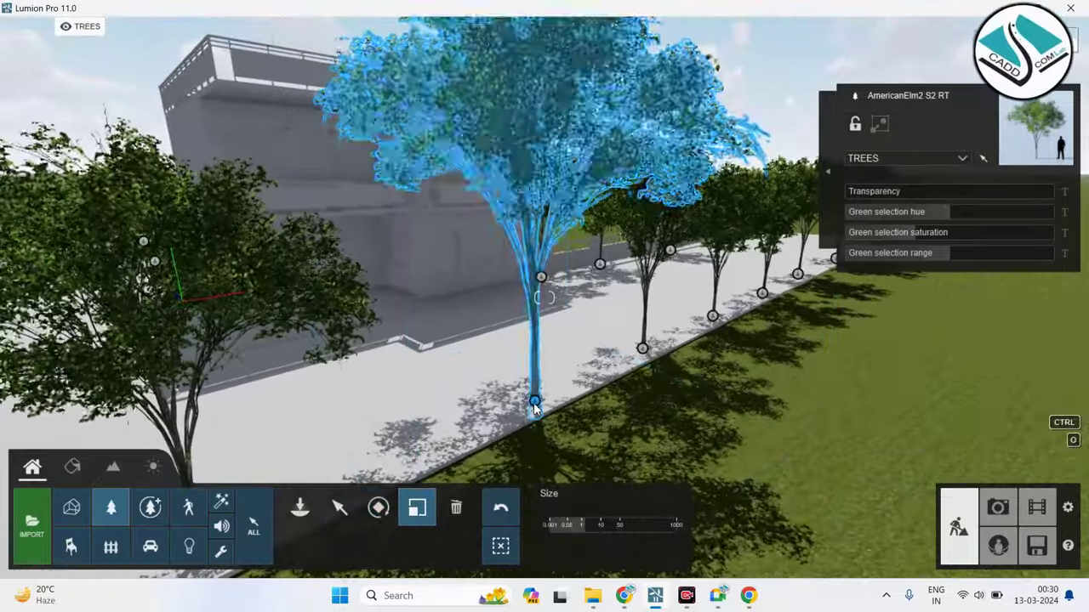
Pick another roadside tree and rotate it to a -114° heading.
click(535, 408)
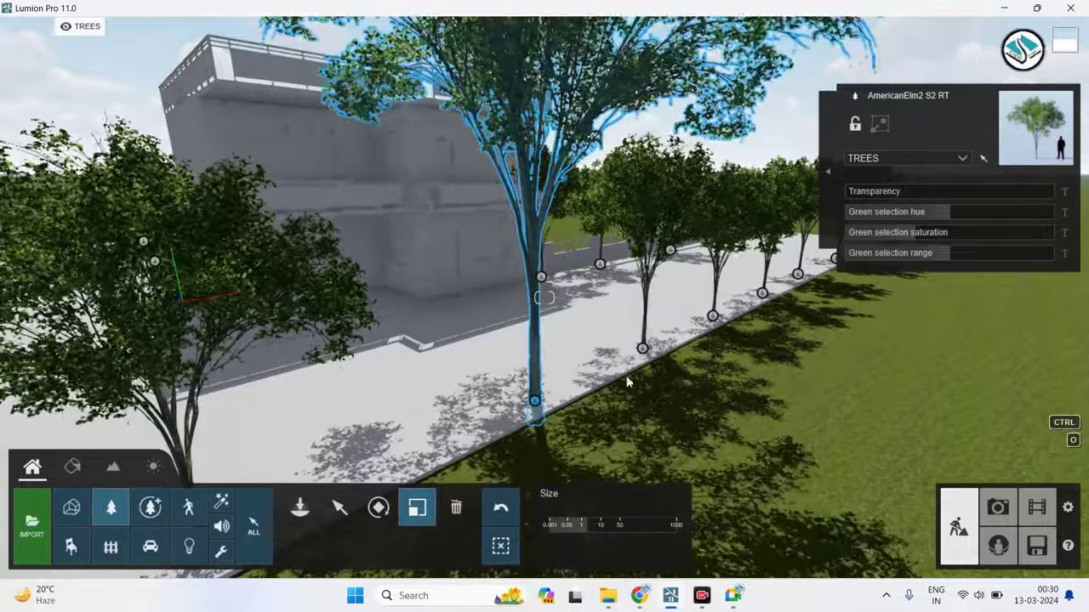
click(673, 312)
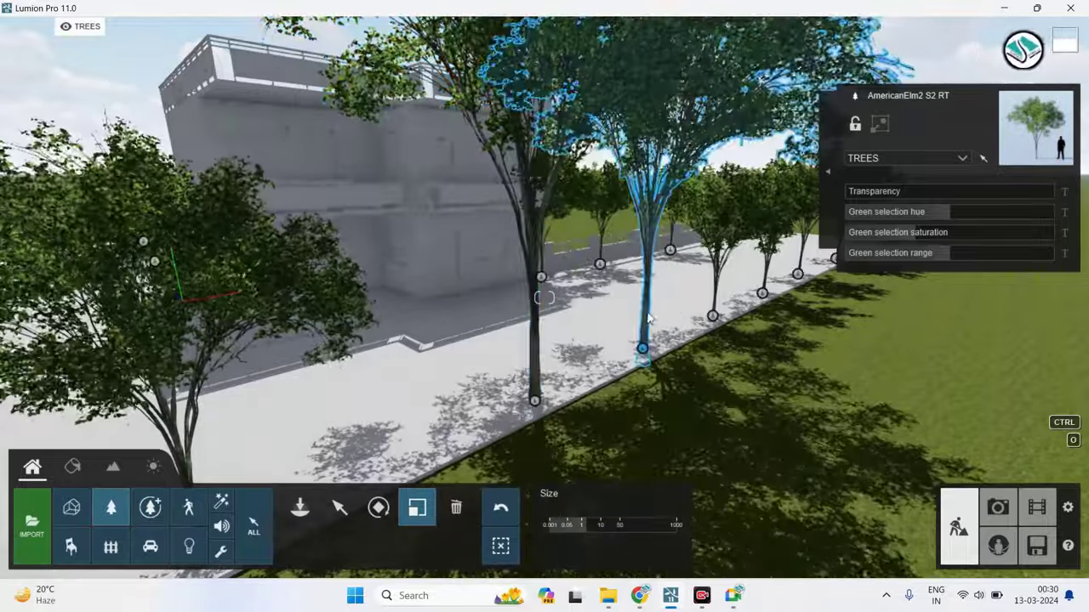
mouse_move(647, 316)
right_down()
mouse_move(451, 459)
mouse_move(625, 227)
mouse_move(721, 337)
mouse_move(714, 234)
mouse_move(739, 261)
mouse_move(772, 268)
mouse_move(553, 248)
right_up()
key(ctrl)
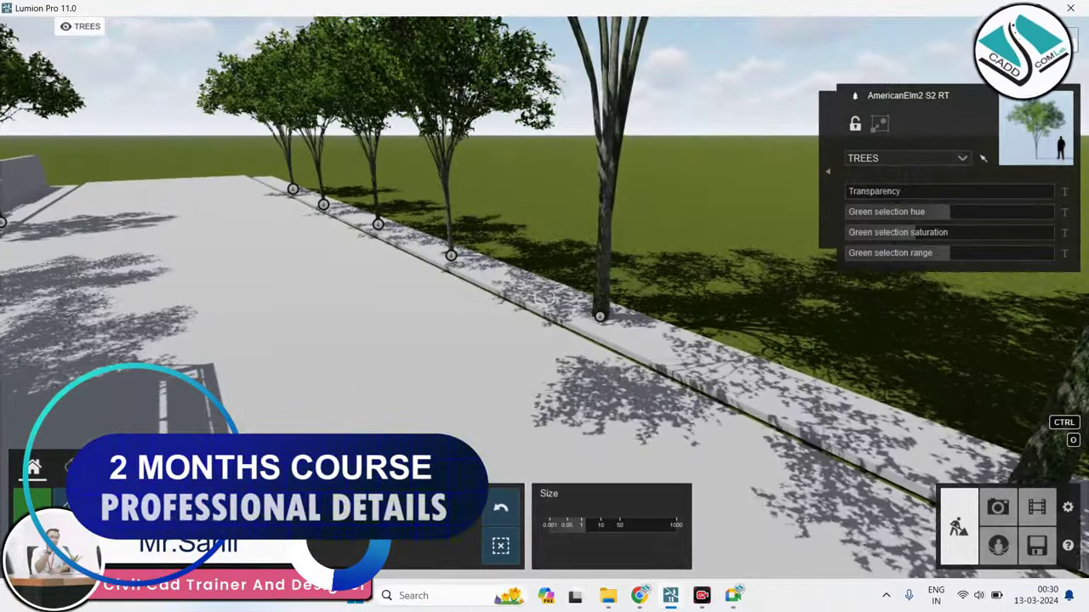
ctrl+click(451, 255)
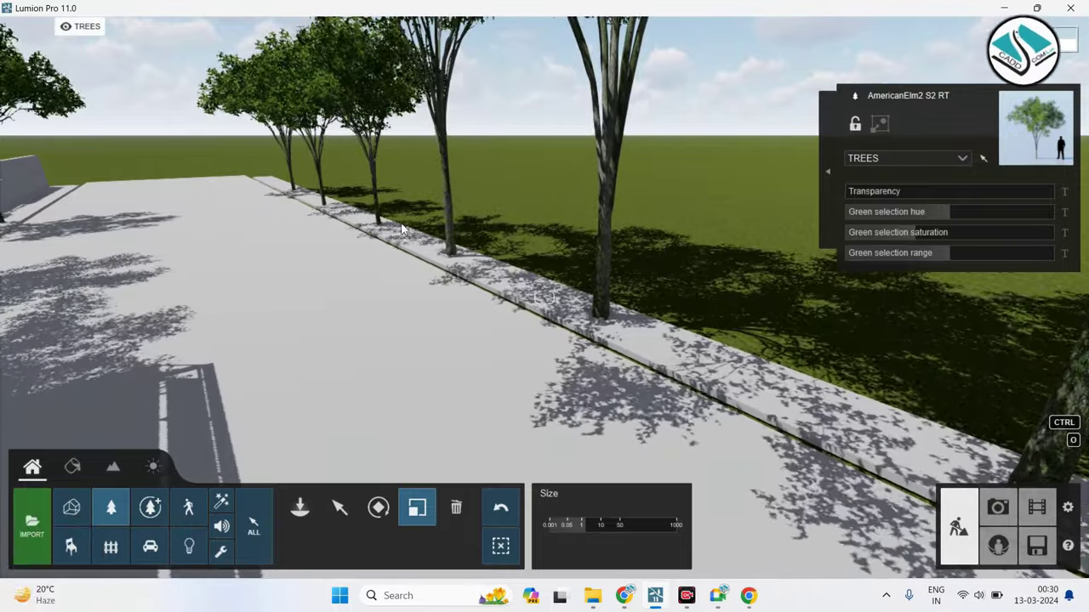
right_drag(390, 226, 489, 251)
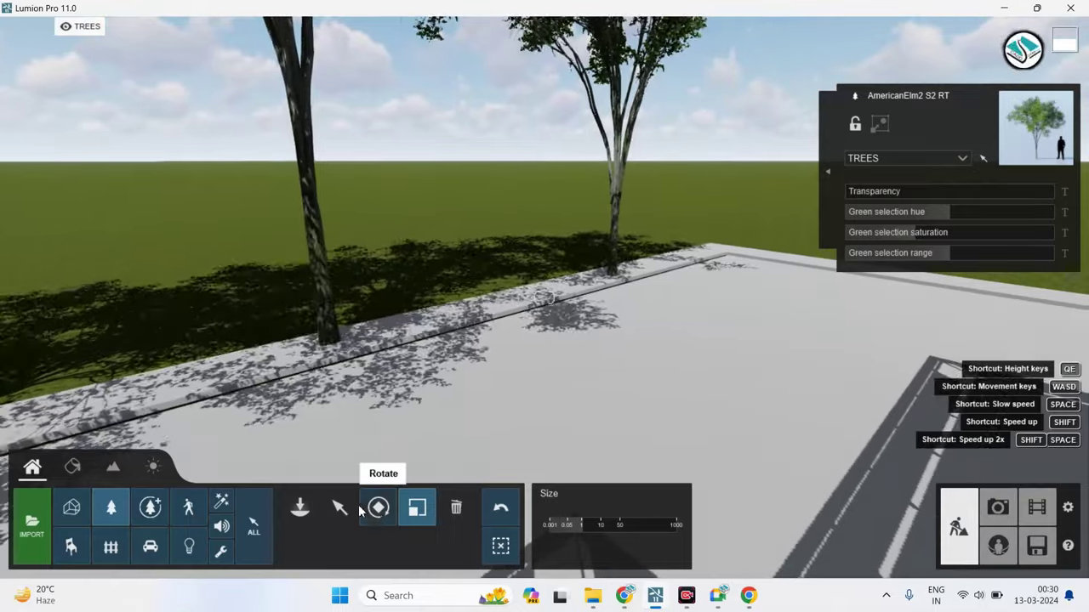
drag(328, 345, 299, 412)
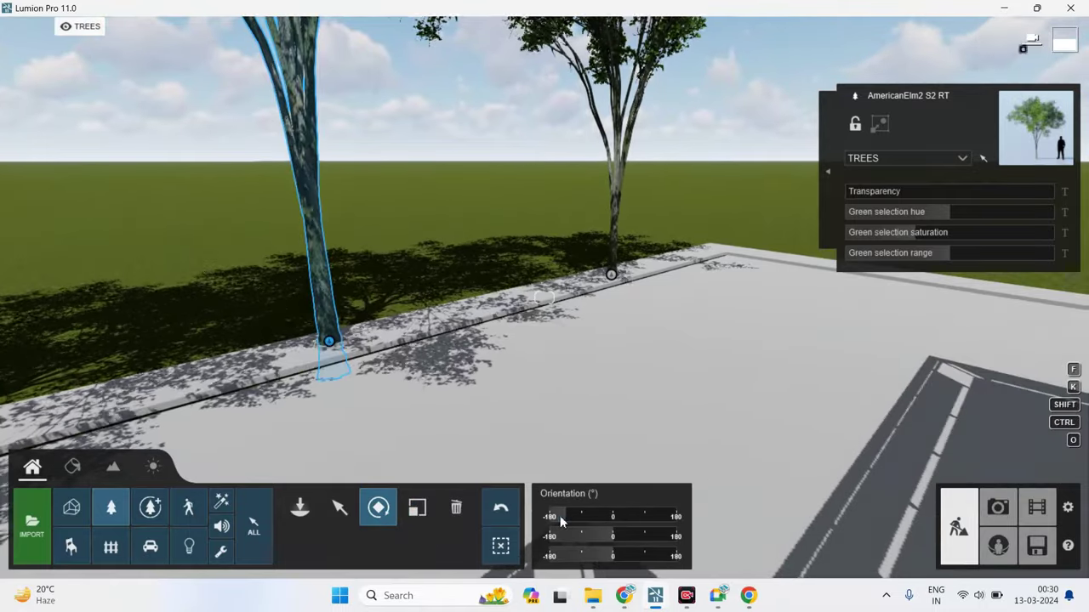
drag(560, 518, 642, 526)
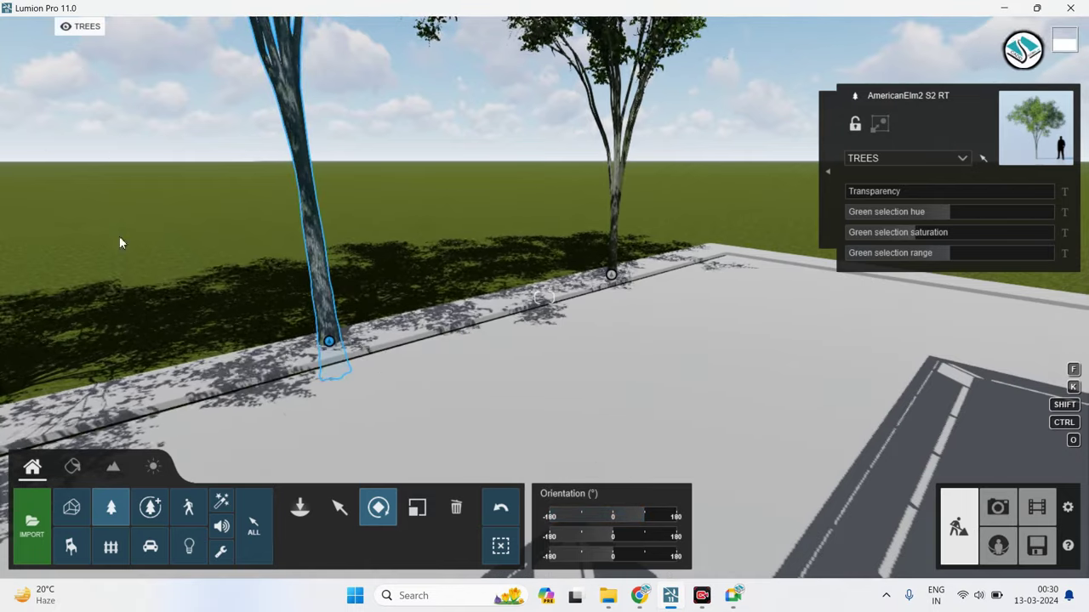
Compare the Conifer, Palm and Leafless ranges, then plant a large broadleaf tree on the sidewalk.
click(110, 508)
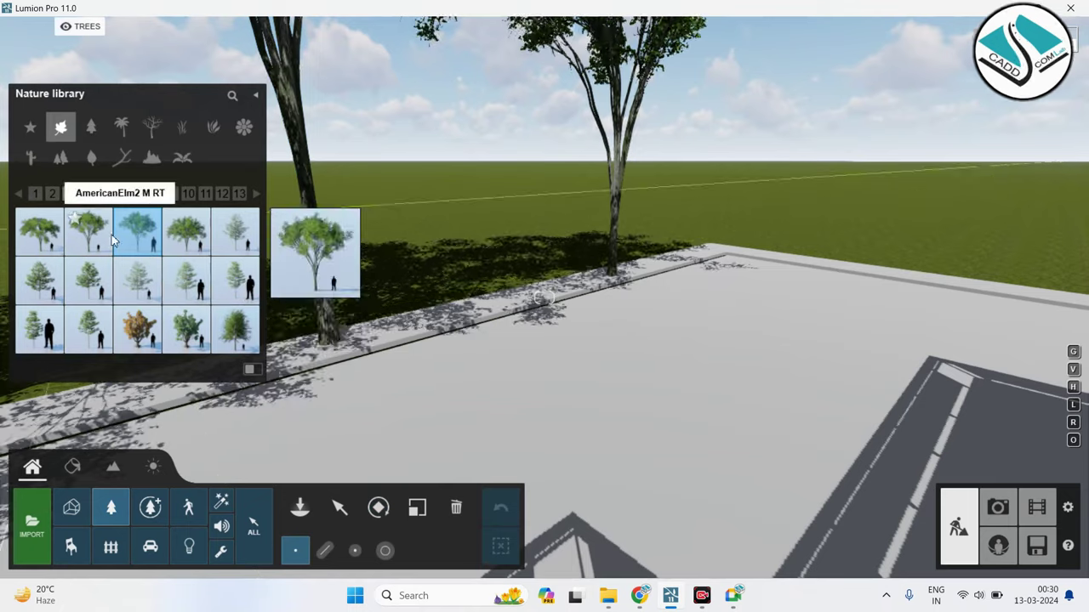
click(92, 127)
click(59, 138)
mouse_move(152, 127)
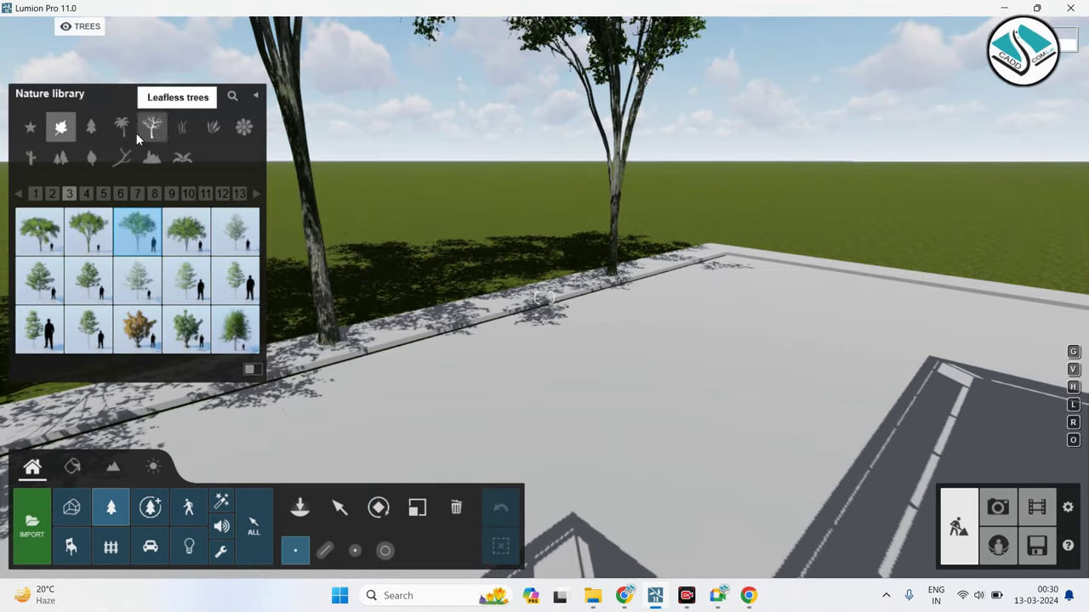
scroll(223, 337, down, 2)
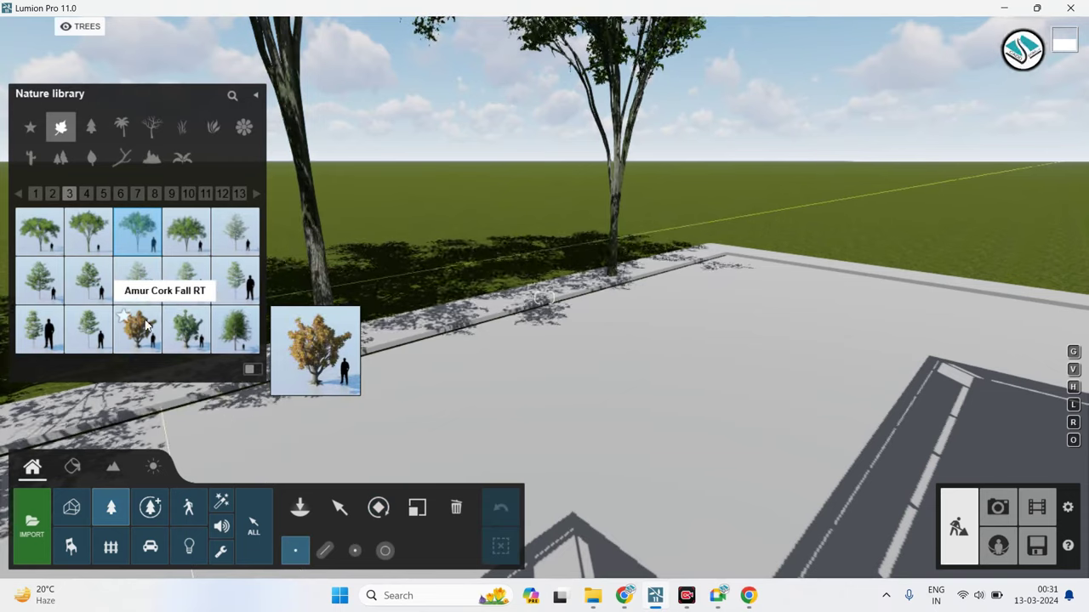
click(91, 126)
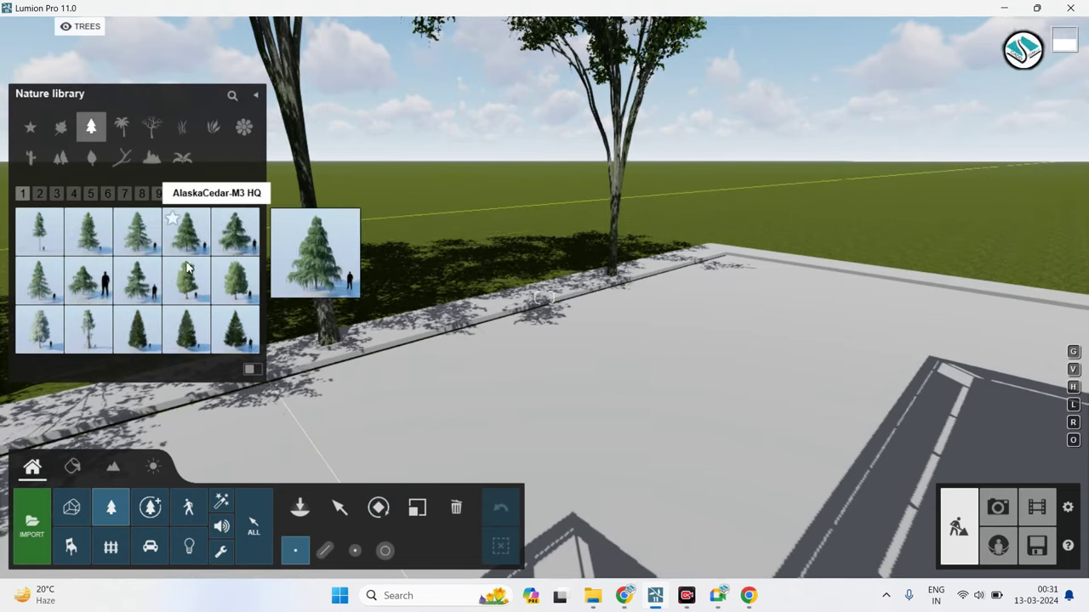
click(120, 129)
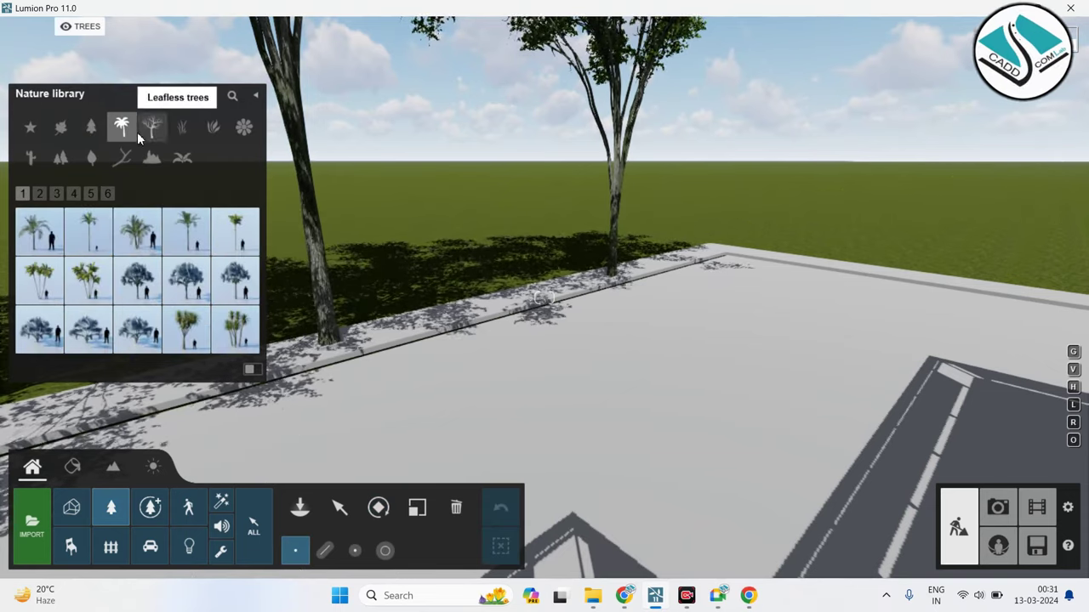
click(155, 131)
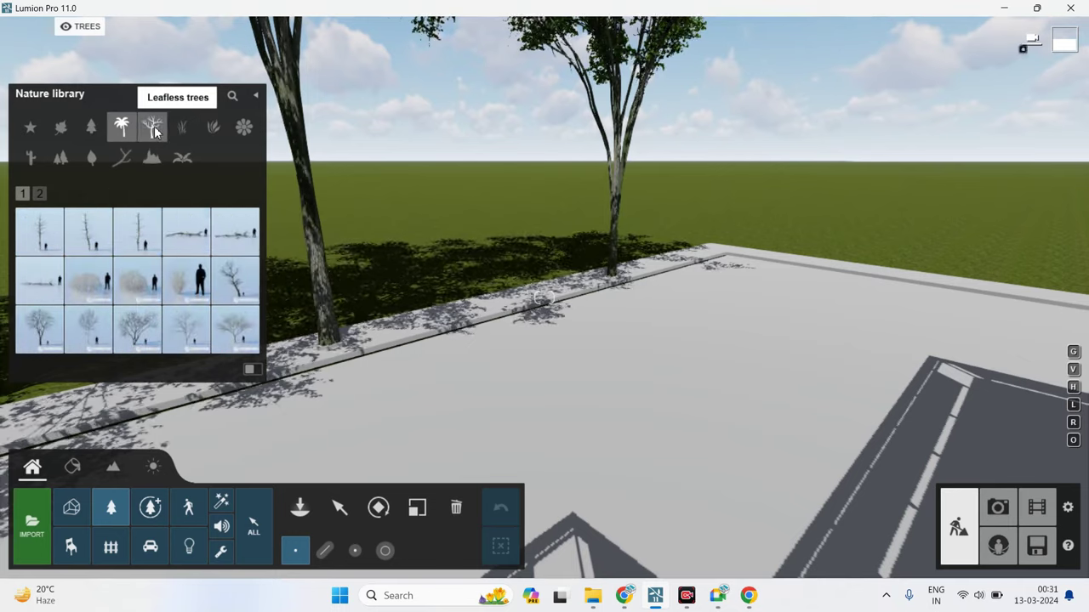
click(59, 130)
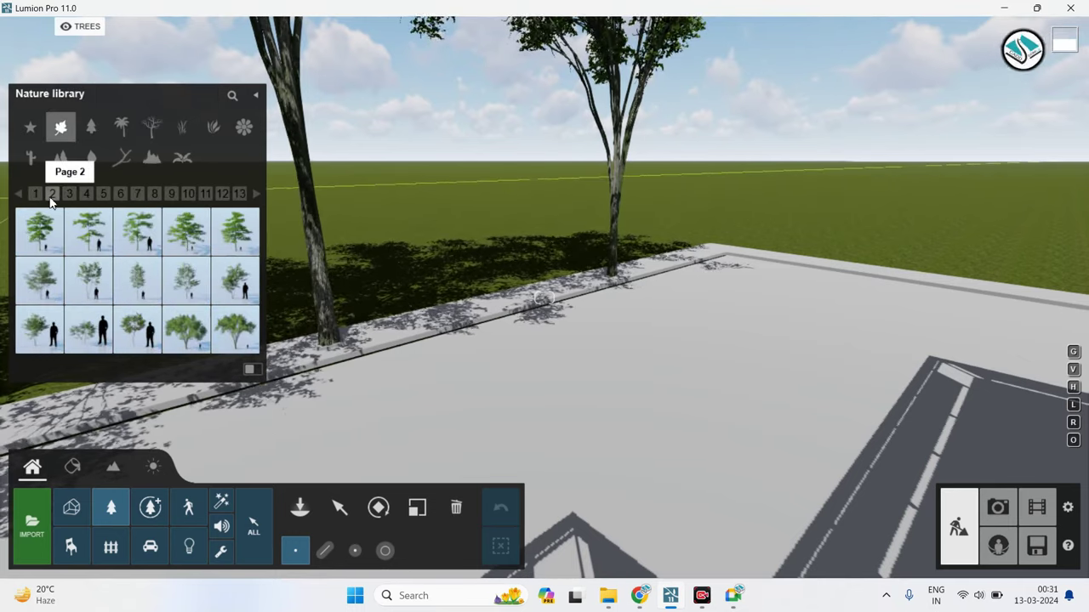
click(188, 338)
click(447, 325)
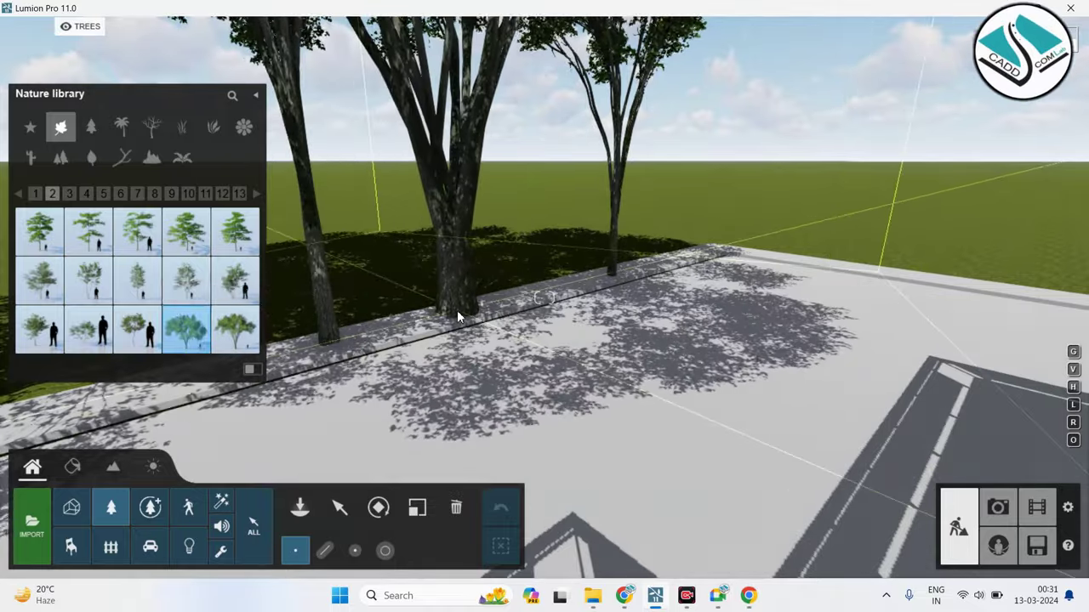
Fly to the tree row and delete the tree standing against the building wall.
key(s)
right_drag(613, 292, 636, 311)
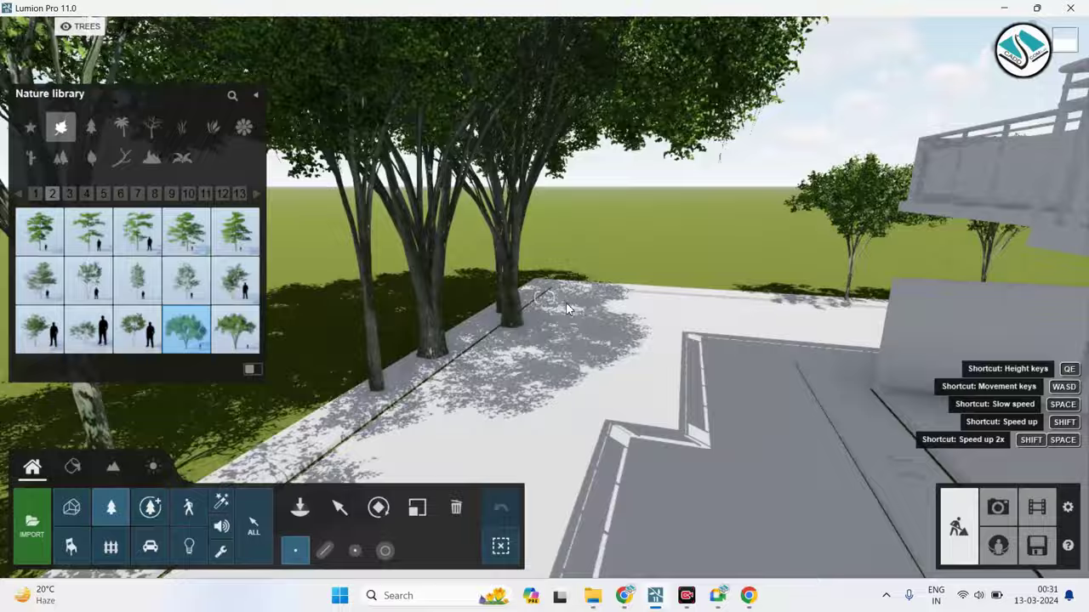
right_drag(566, 302, 544, 298)
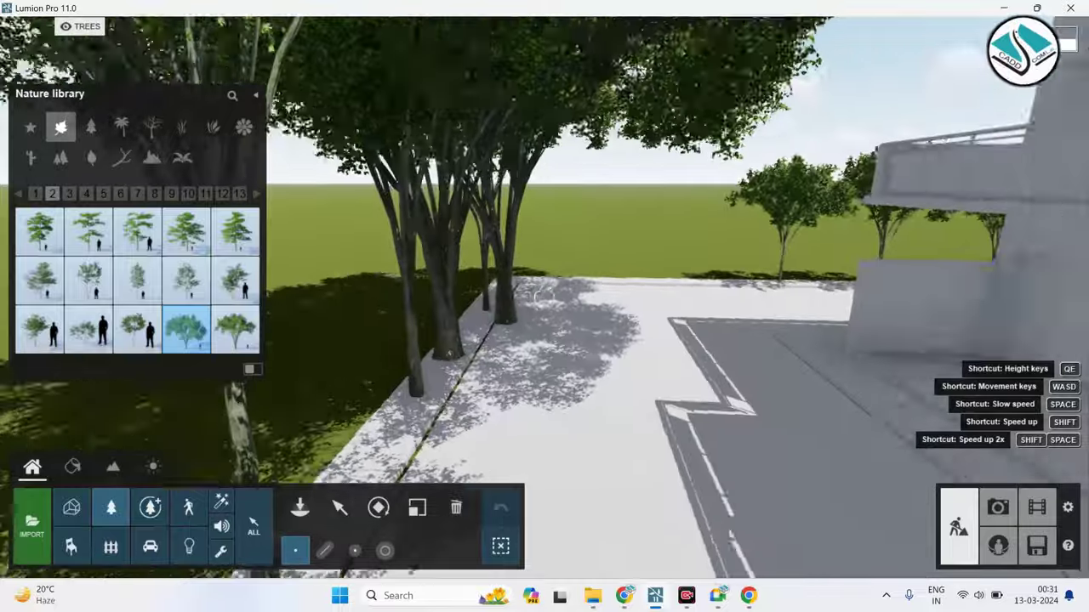
key(w)
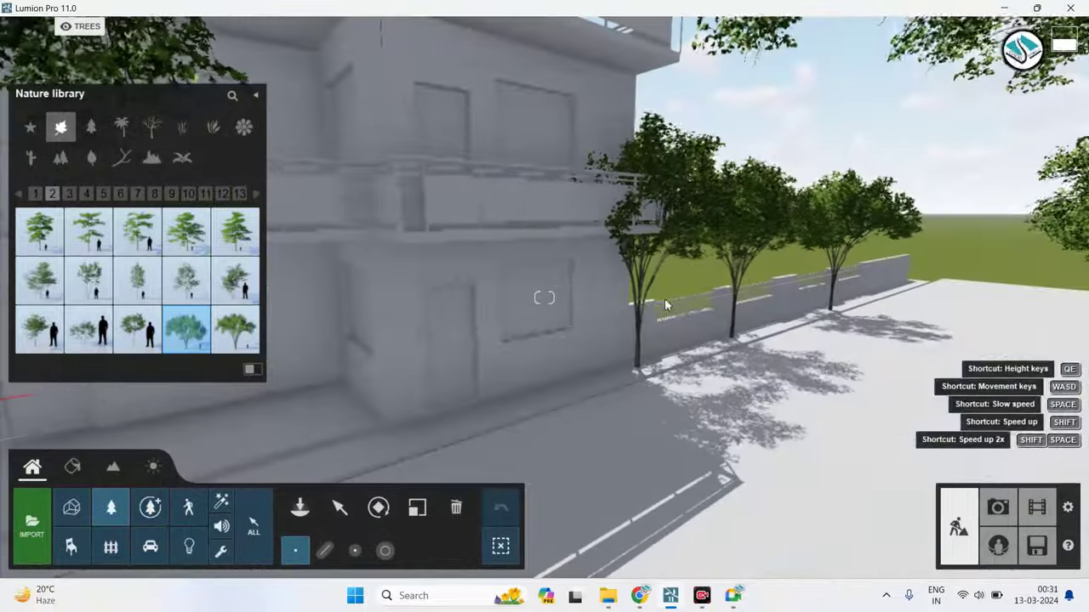
key(s)
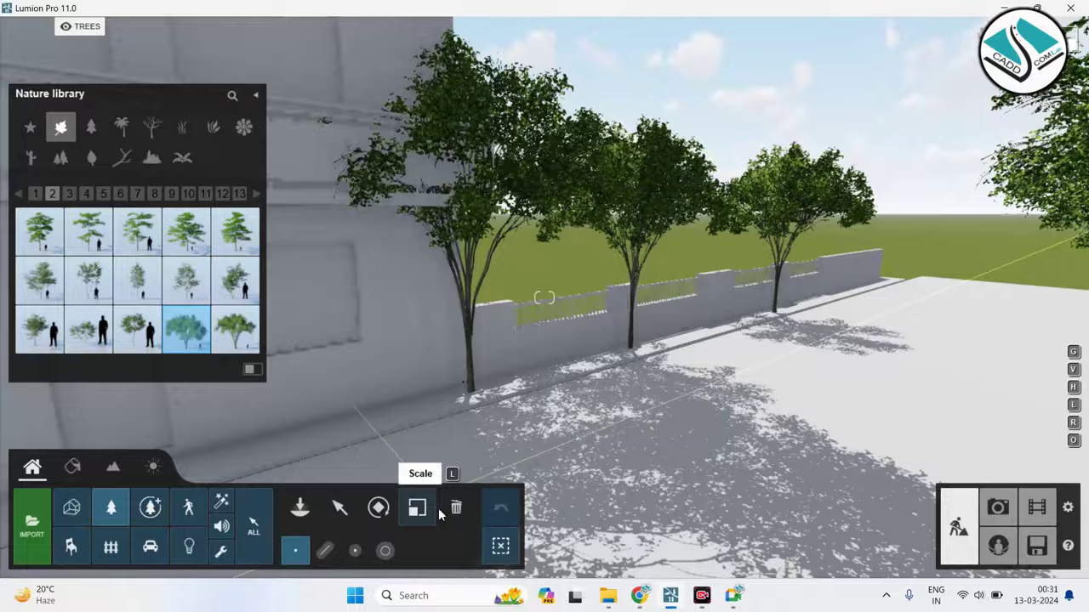
click(456, 510)
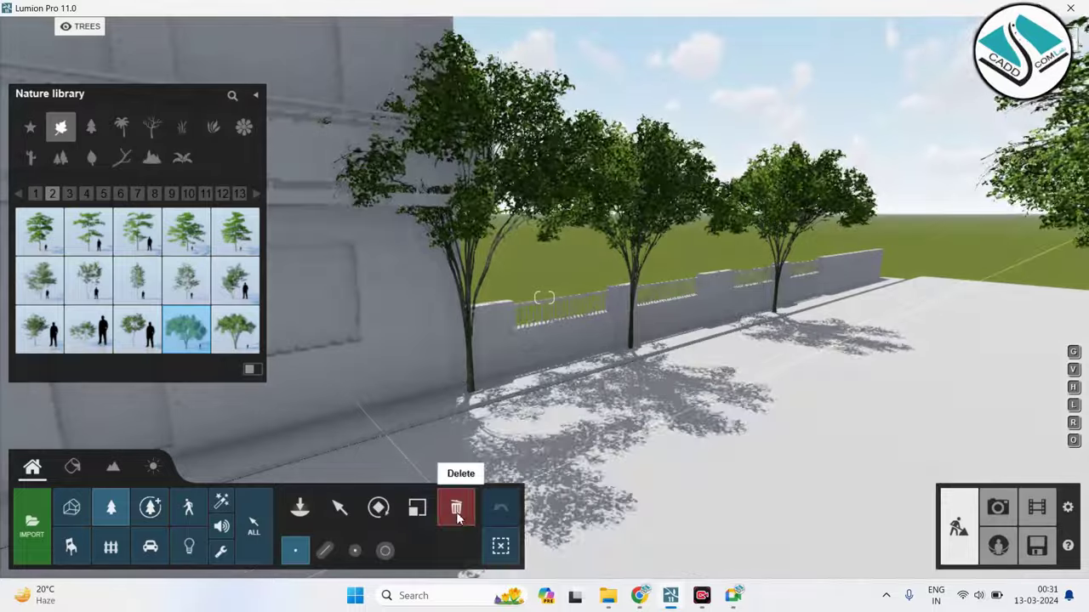
ctrl+click(473, 395)
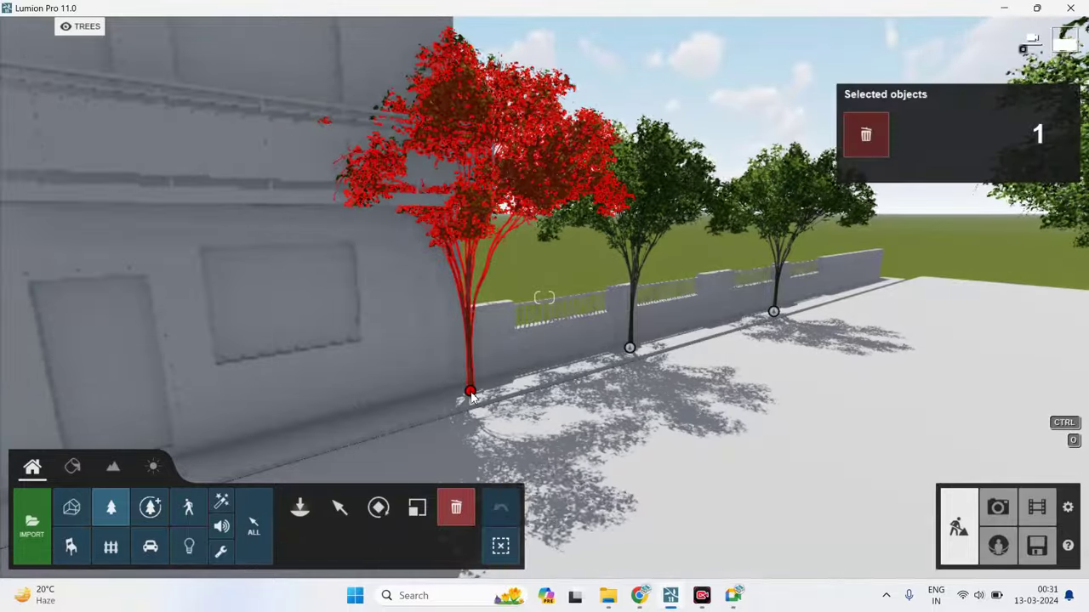
click(470, 394)
key(w)
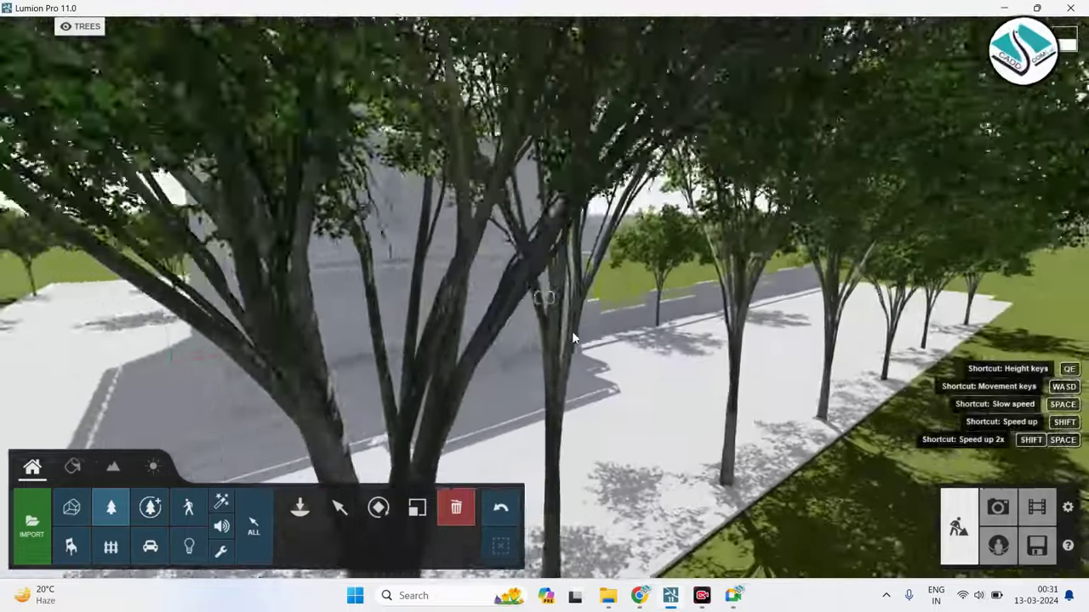
key(s)
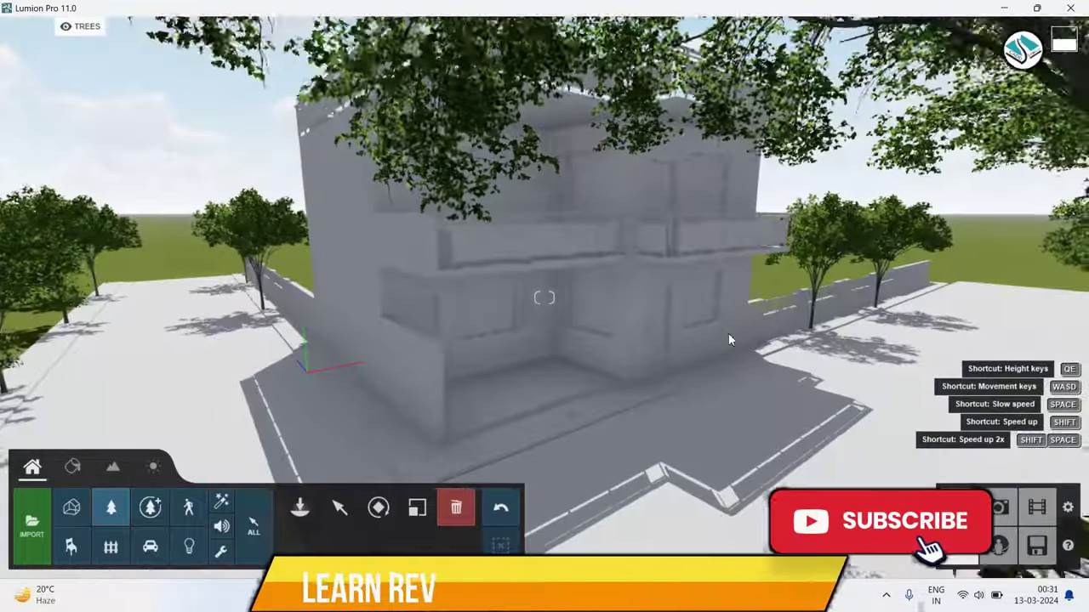
right_drag(728, 340, 737, 326)
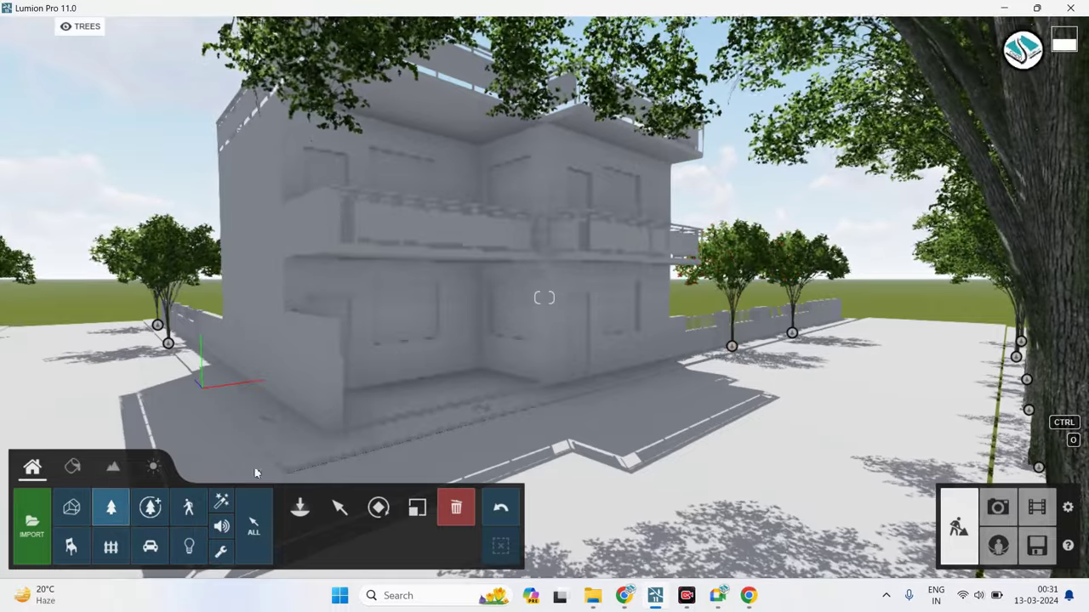
key(ctrl+a)
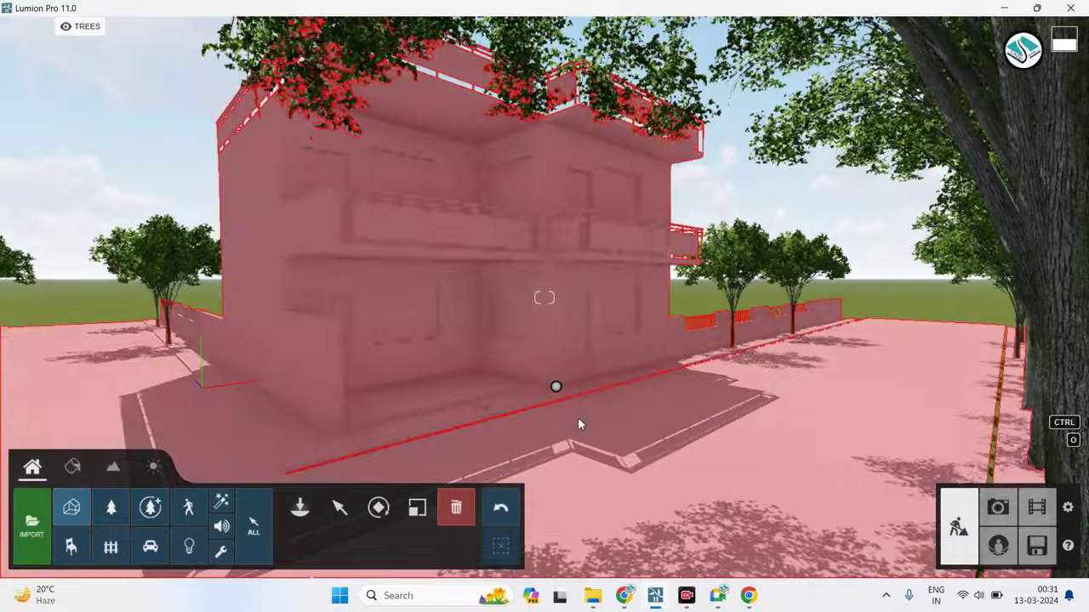
key(Escape)
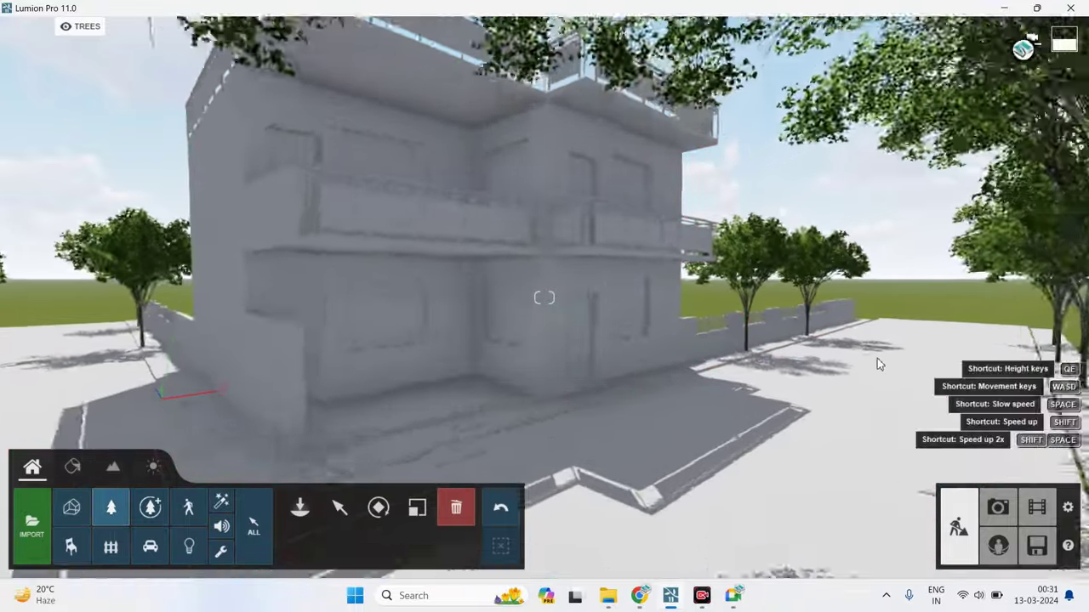
right_drag(877, 358, 153, 366)
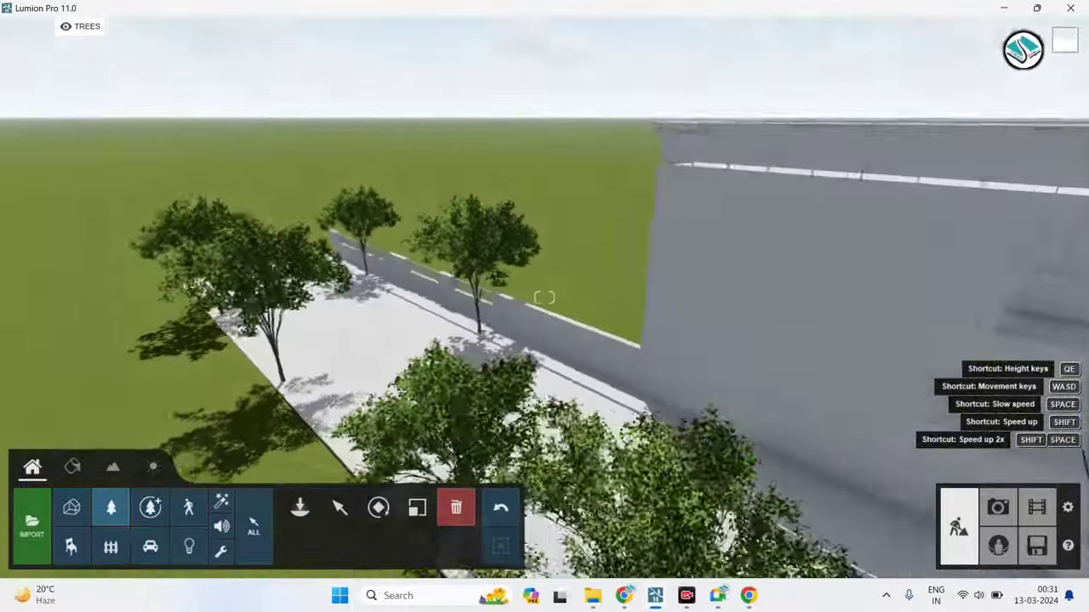
right_drag(544, 298, 391, 259)
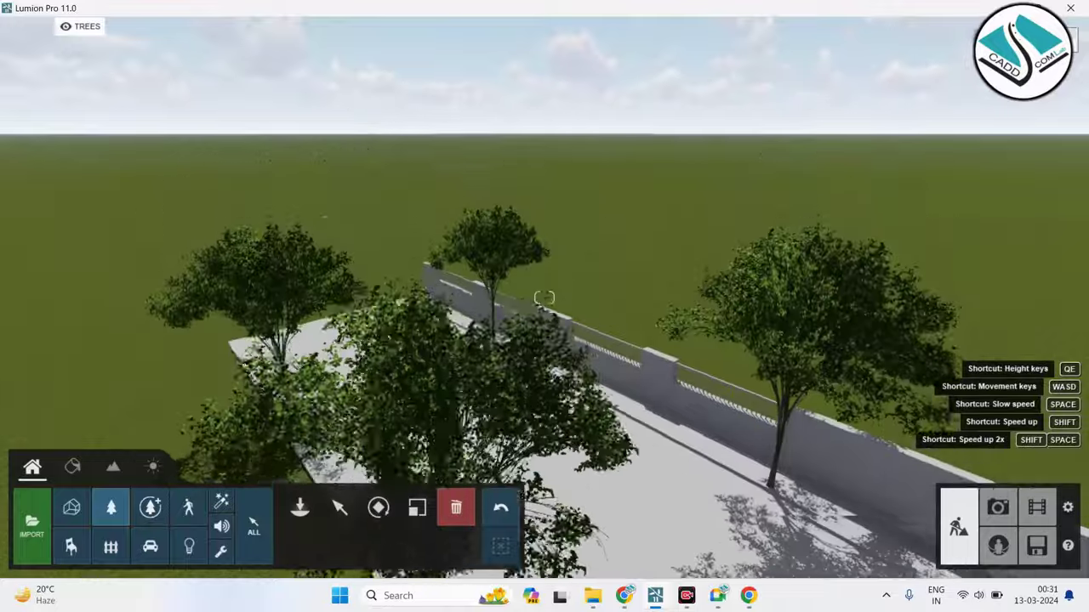
Plant a broad-canopy tree from the Nature library beside the compound wall.
click(110, 507)
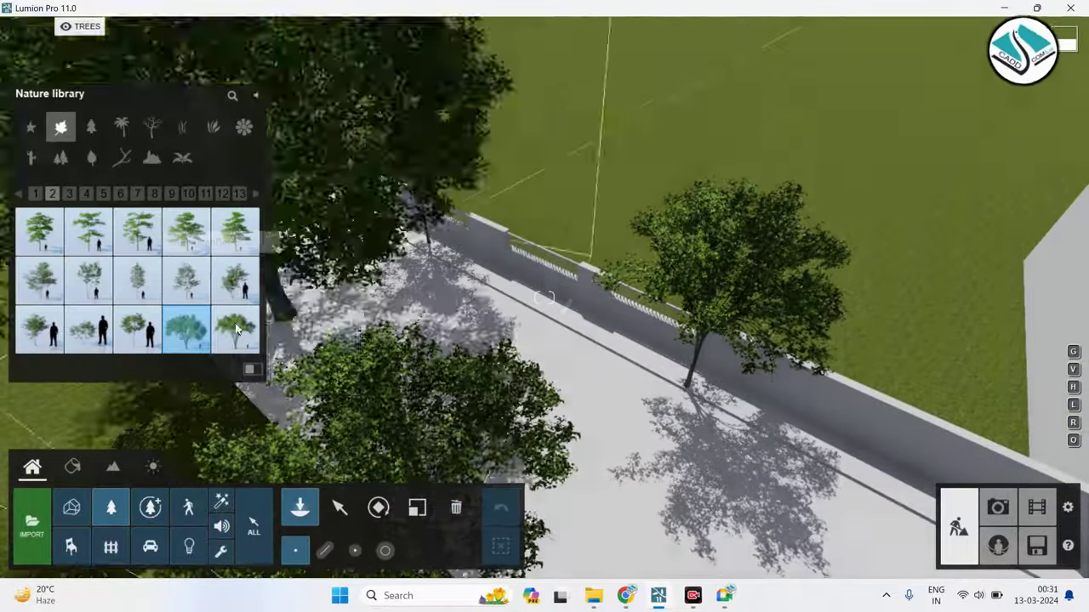
click(236, 330)
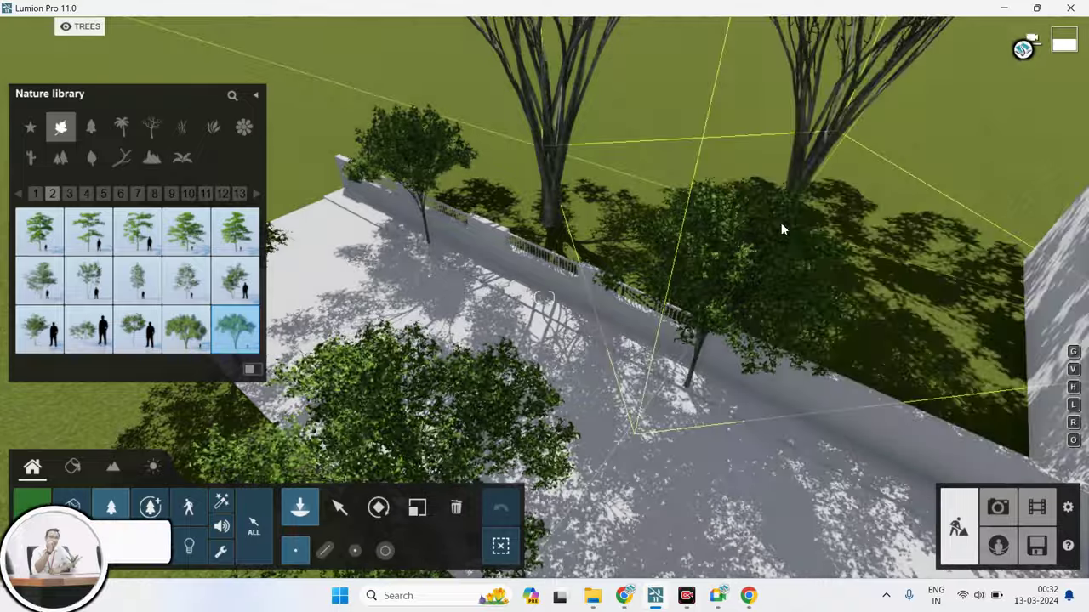
click(783, 230)
right_drag(609, 127, 527, 136)
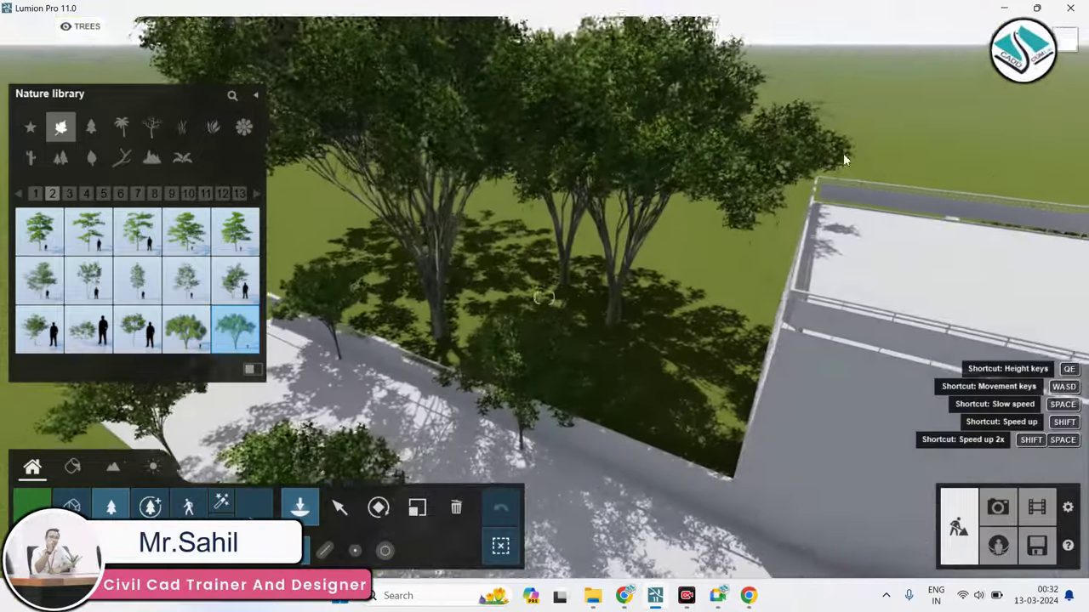
mouse_move(843, 153)
right_down()
mouse_move(725, 249)
mouse_move(321, 297)
right_up()
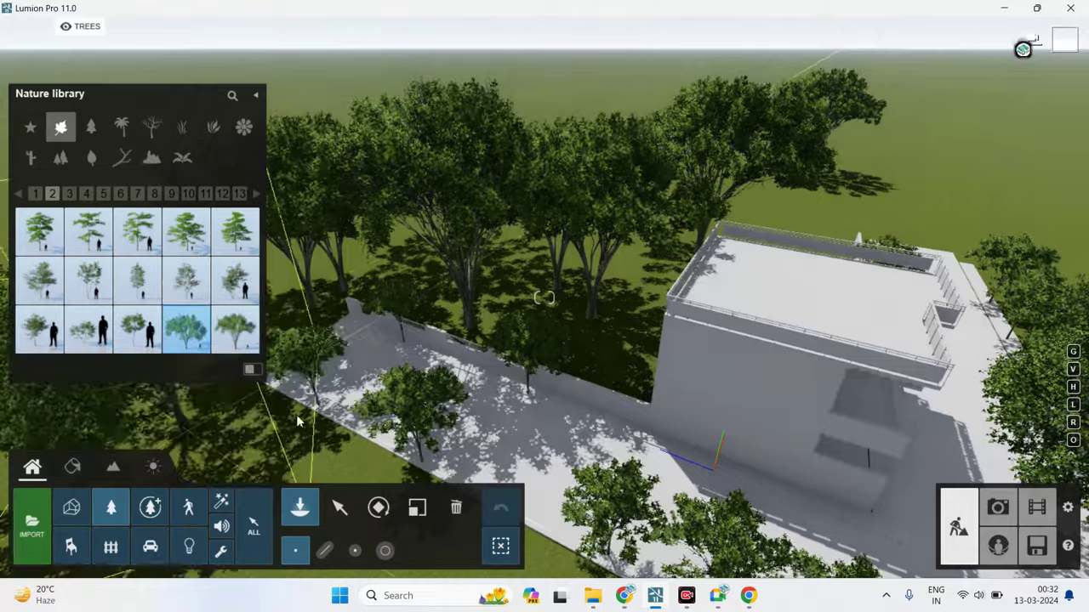
right_drag(296, 414, 507, 268)
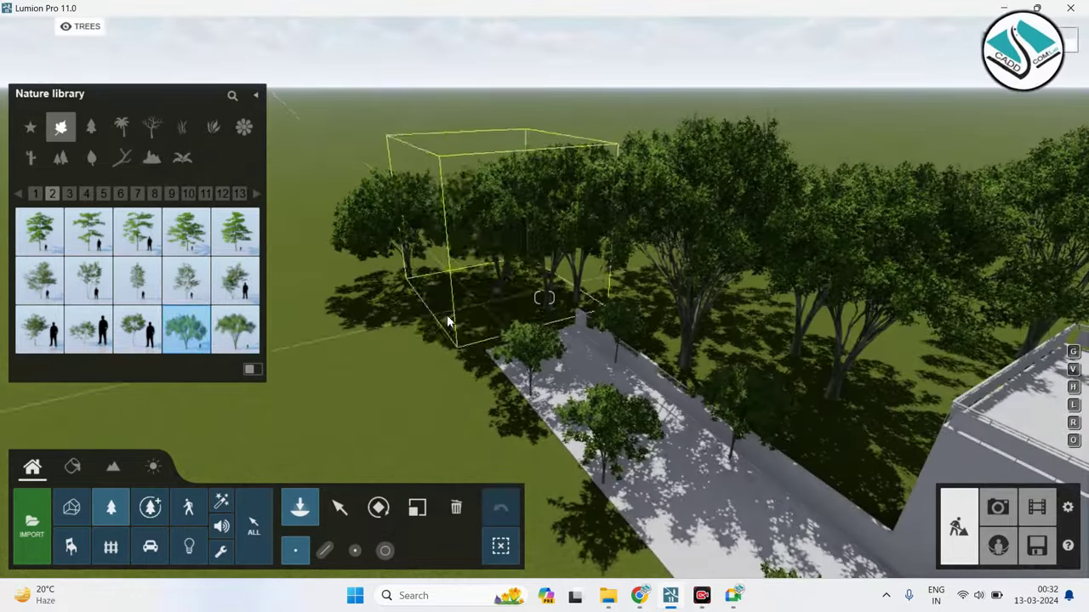
Plant another large tree left of the path, then show the shrub Clusters category.
click(361, 387)
right_drag(288, 324, 687, 230)
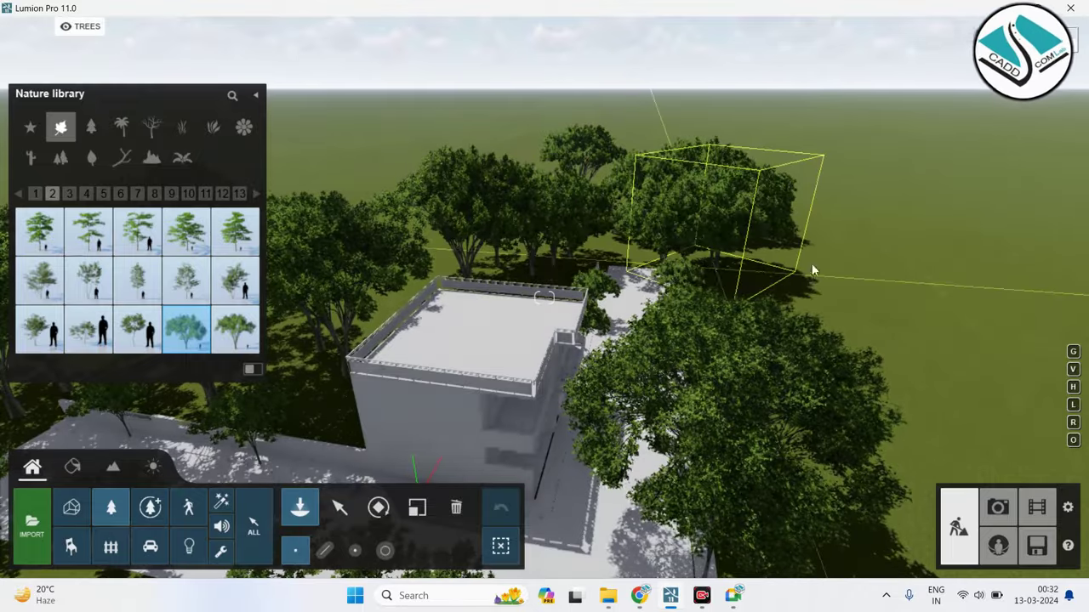
mouse_move(812, 271)
right_down()
mouse_move(676, 319)
mouse_move(680, 342)
mouse_move(642, 353)
mouse_move(665, 362)
right_up()
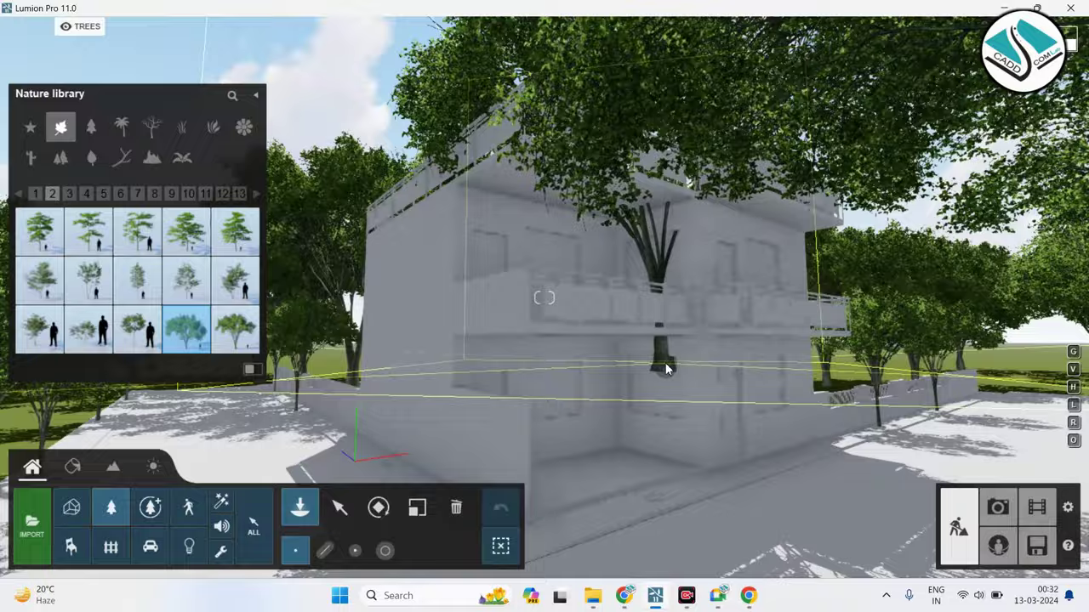
mouse_move(665, 369)
right_down()
mouse_move(999, 402)
mouse_move(888, 390)
right_up()
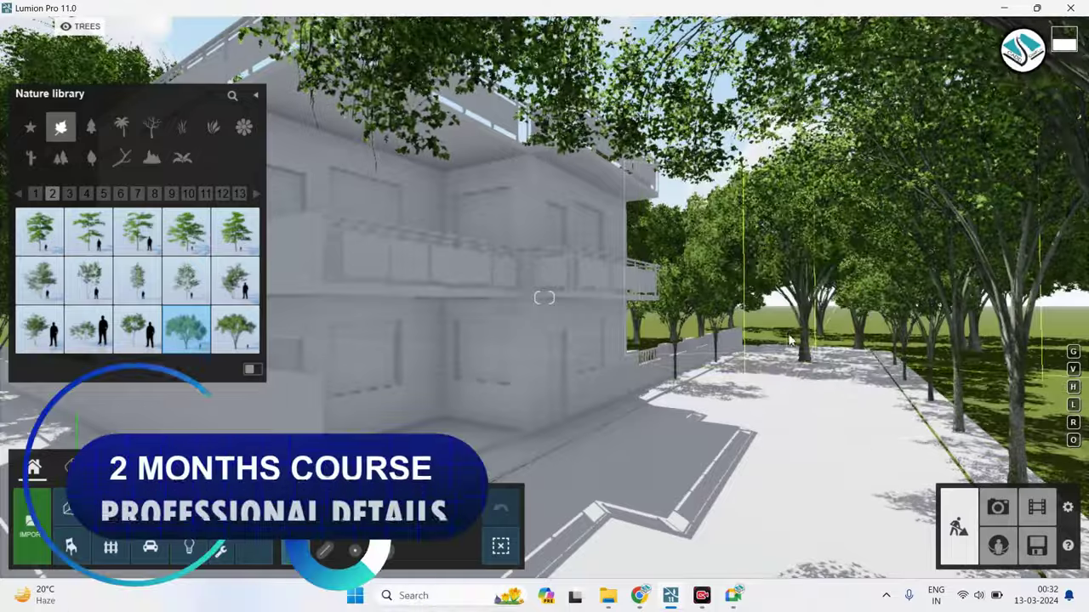
mouse_move(138, 279)
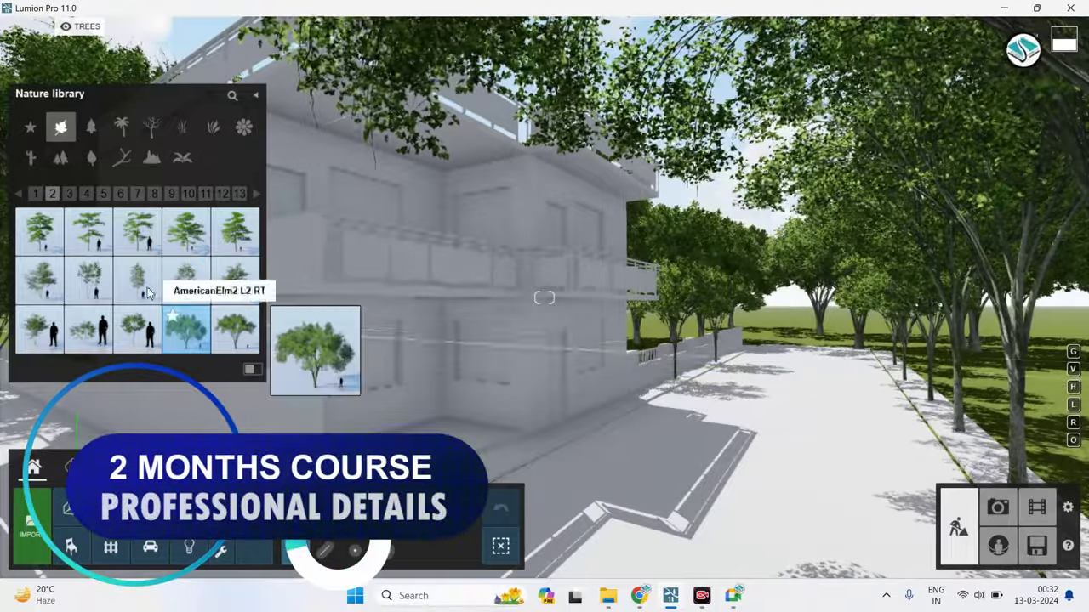
key(w)
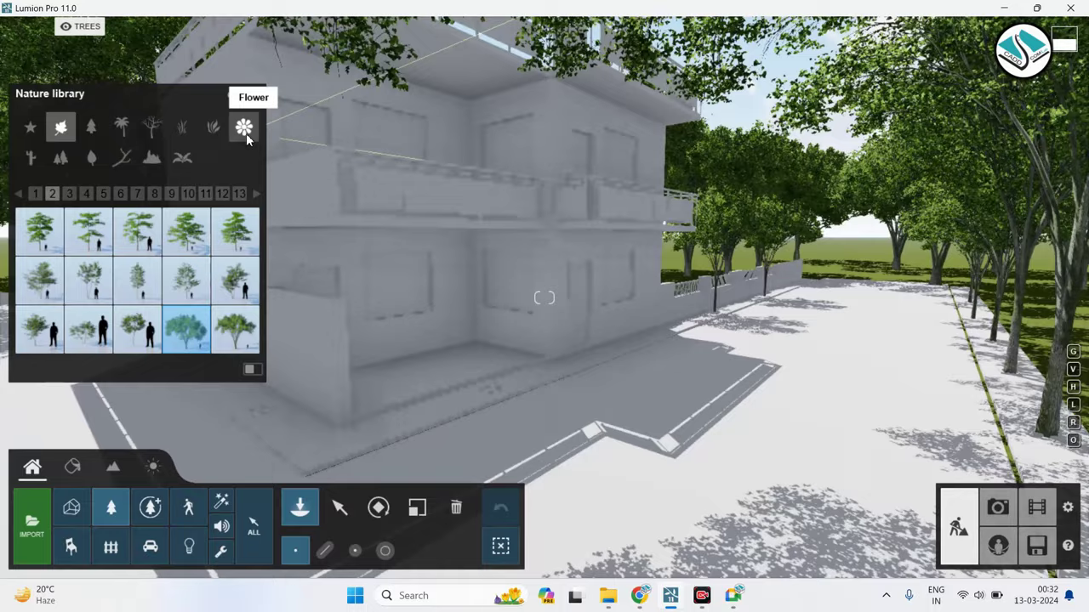
click(245, 128)
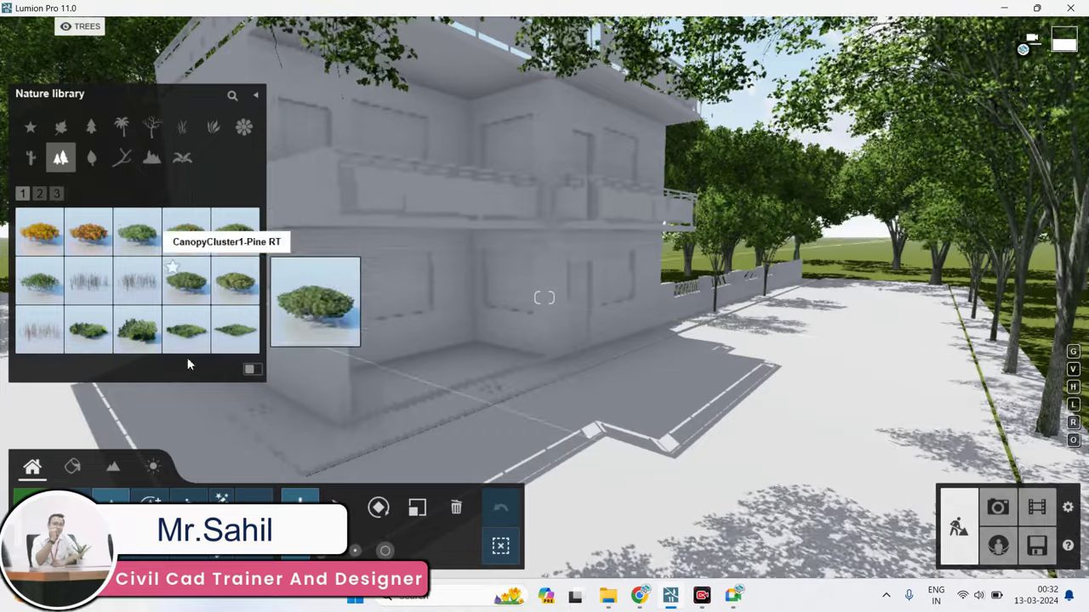
Place a dark hatchback from the Transport library on the paved yard.
click(150, 545)
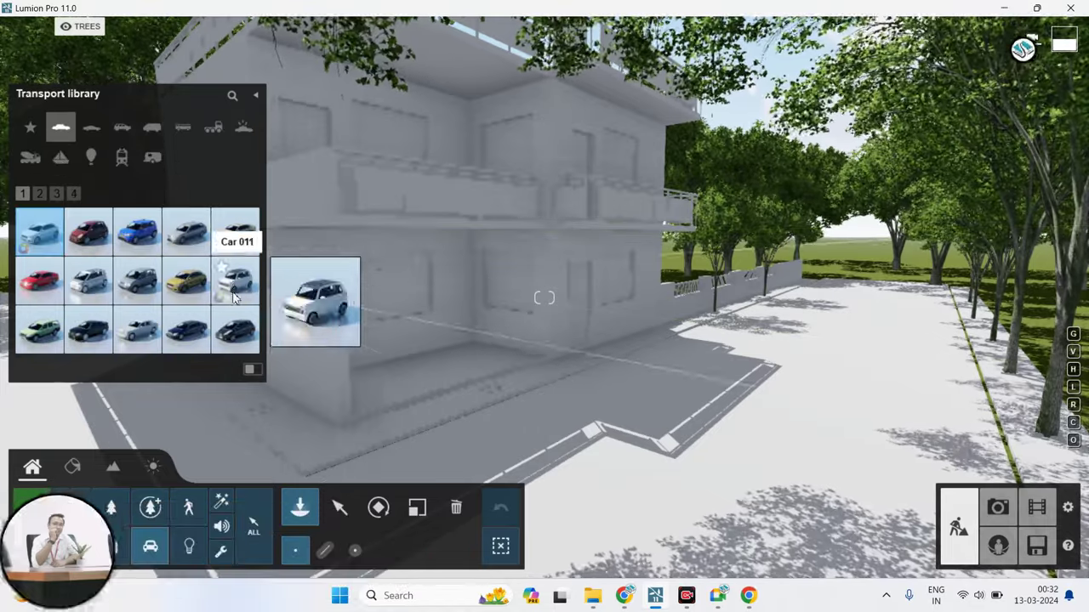
click(236, 330)
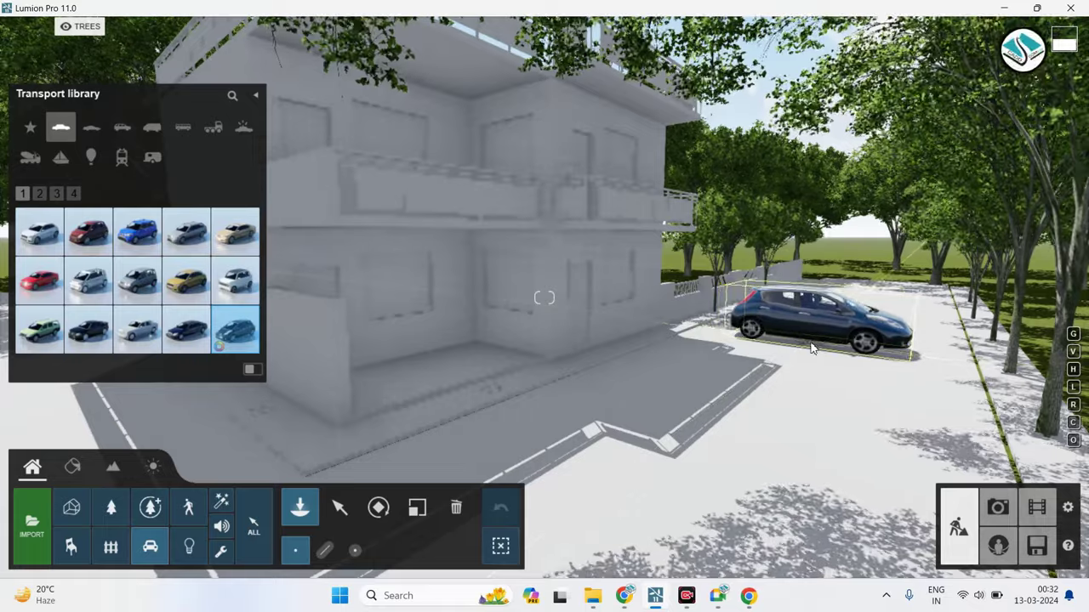
click(758, 400)
Turn the trial hatchback around its base, then delete it from the yard.
click(378, 508)
click(847, 322)
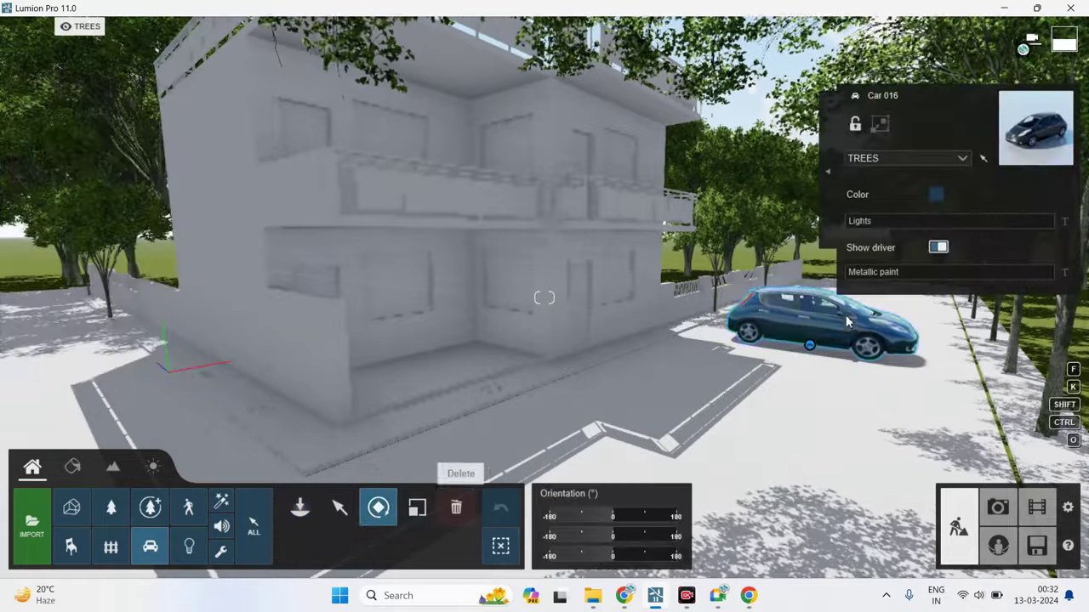
drag(810, 350, 776, 356)
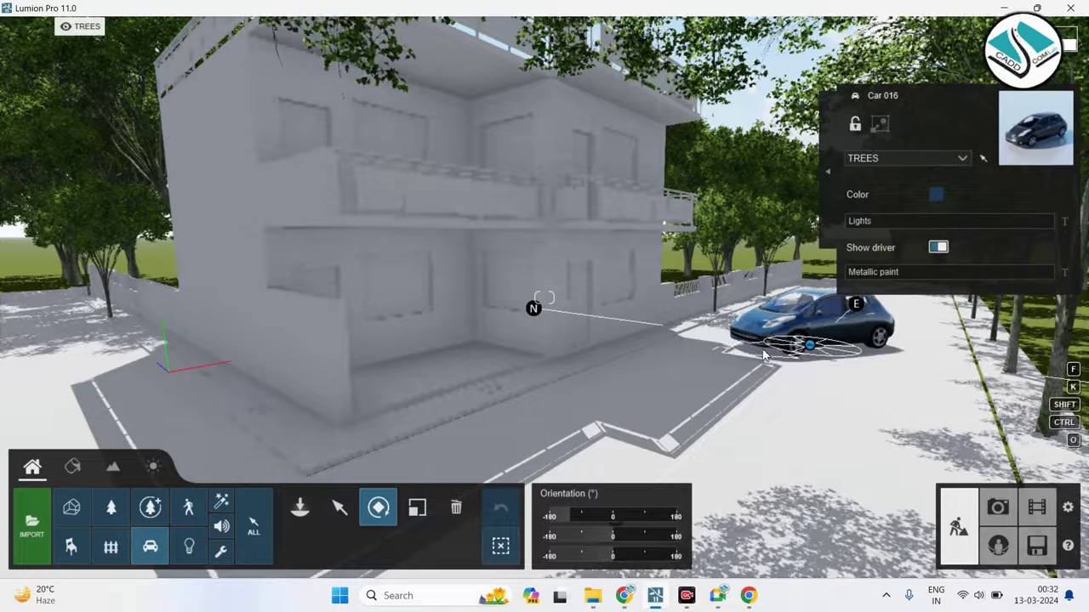
right_drag(810, 370, 765, 366)
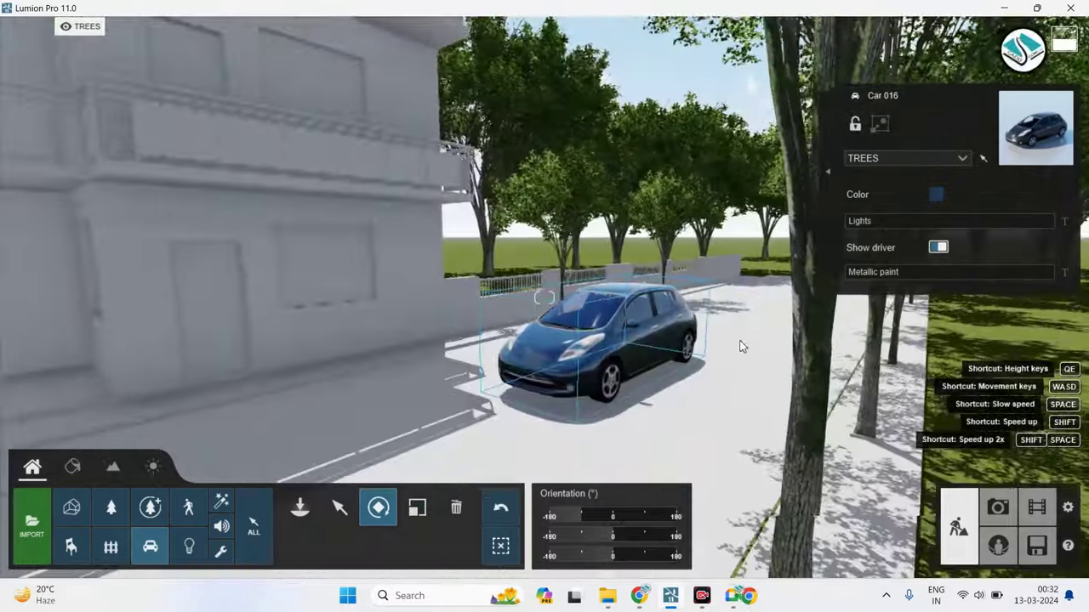
click(456, 508)
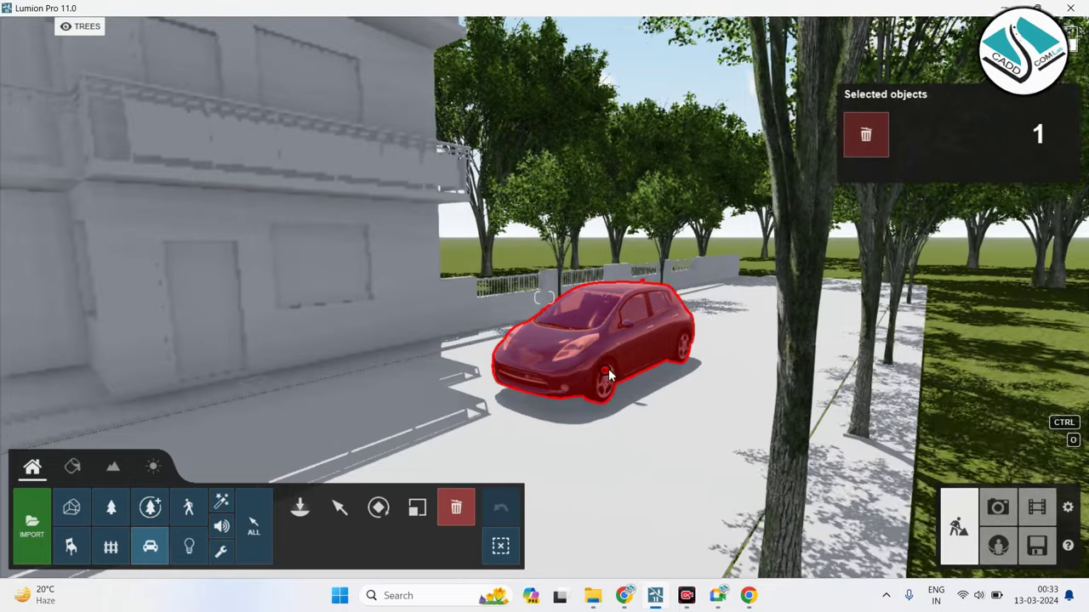
click(609, 374)
mouse_move(67, 26)
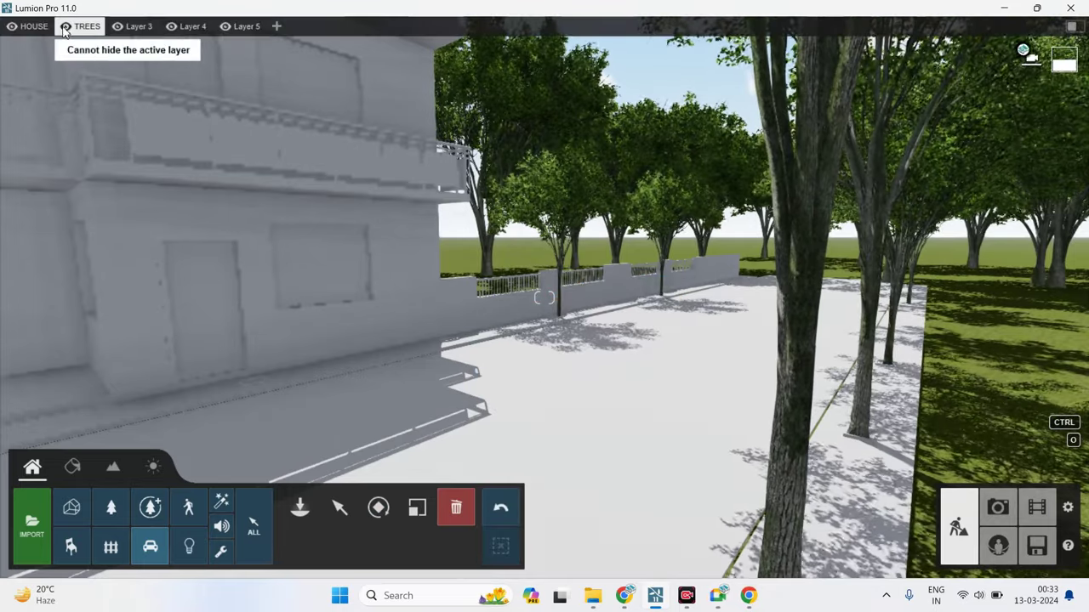
Rename Layer 3 to CARS and hide the TREES layer.
click(138, 27)
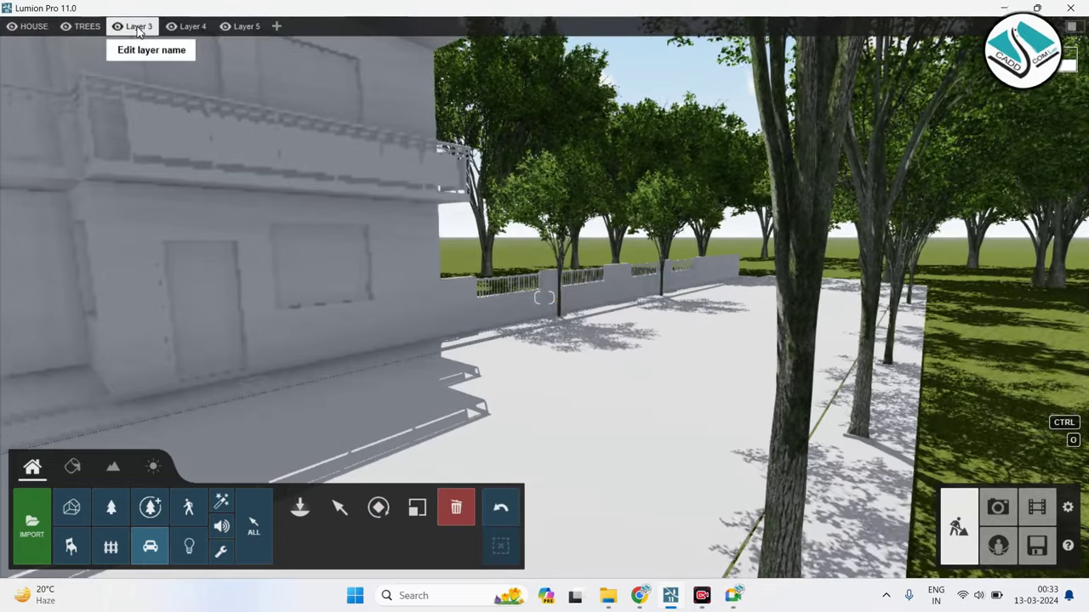
click(139, 27)
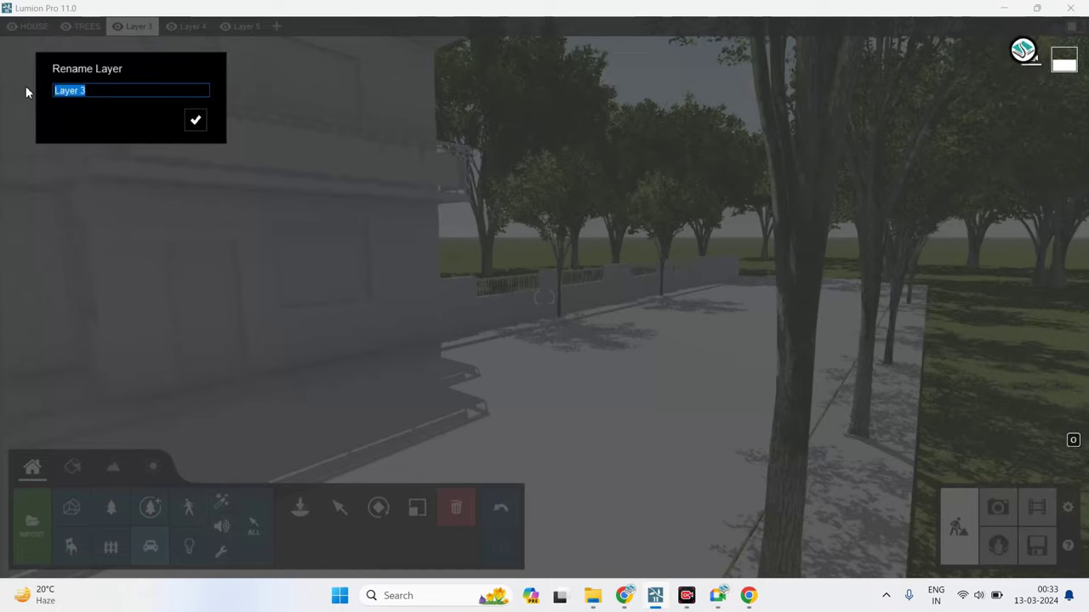
text(CARS)
key(Return)
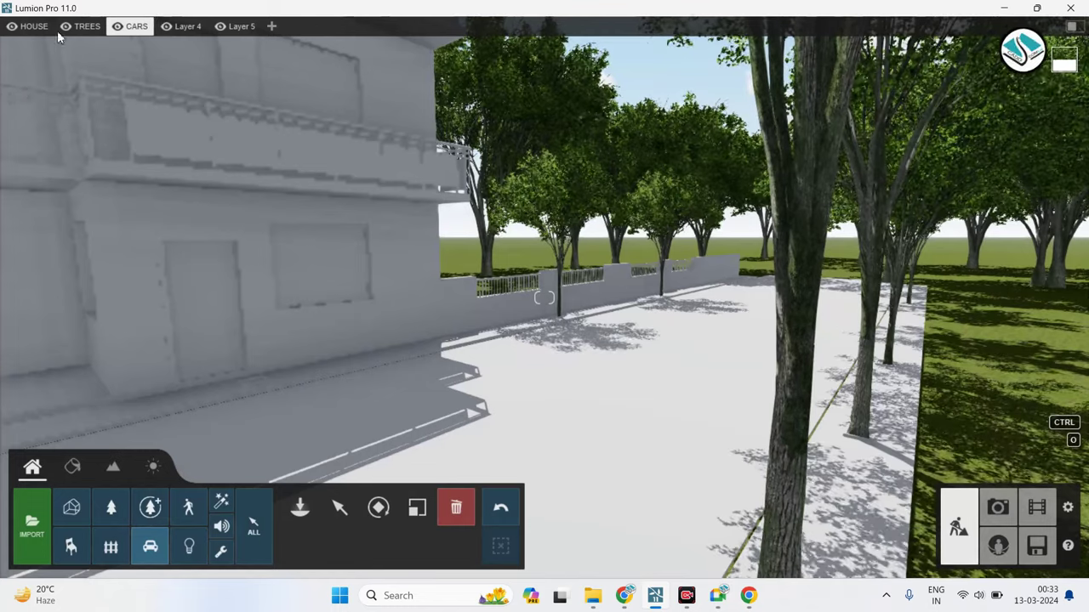
click(66, 26)
Place a grey car on the road, turn it to face the viewer, and move it back.
right_drag(638, 234, 47, 15)
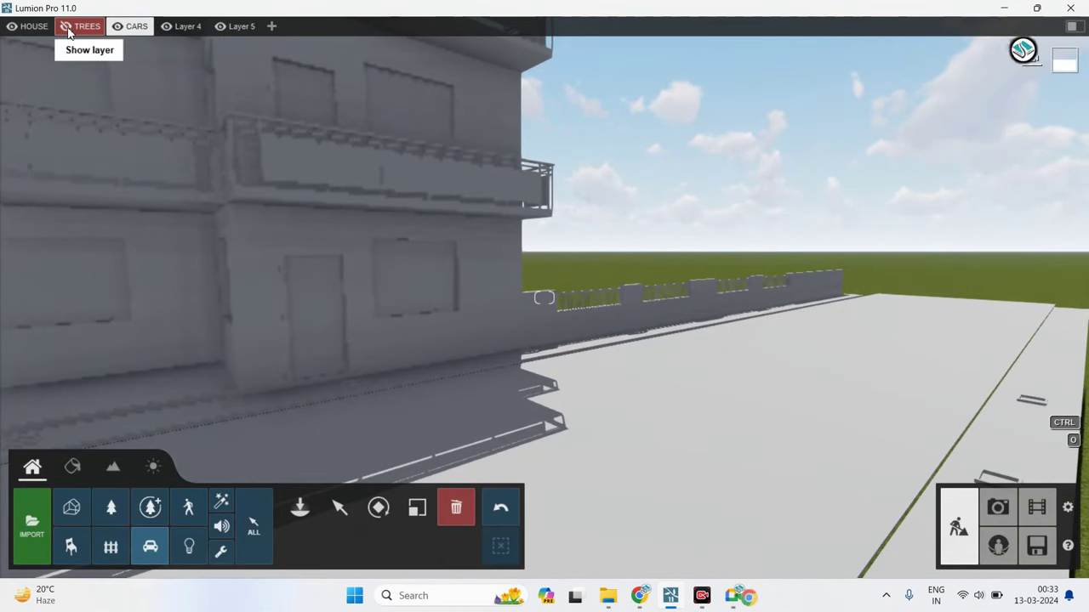
right_drag(650, 302, 650, 301)
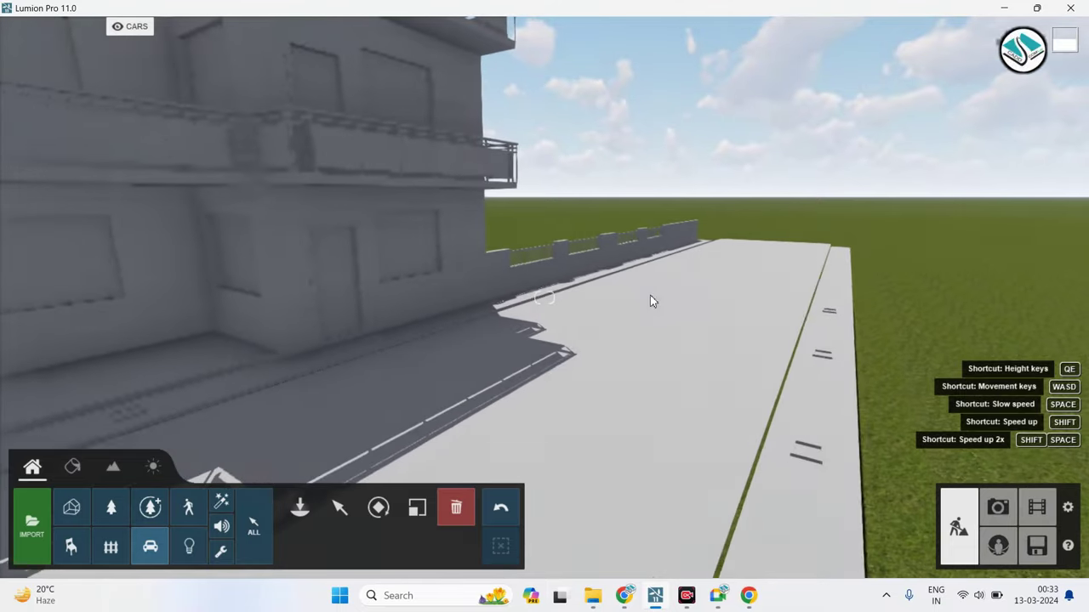
click(154, 554)
mouse_move(89, 328)
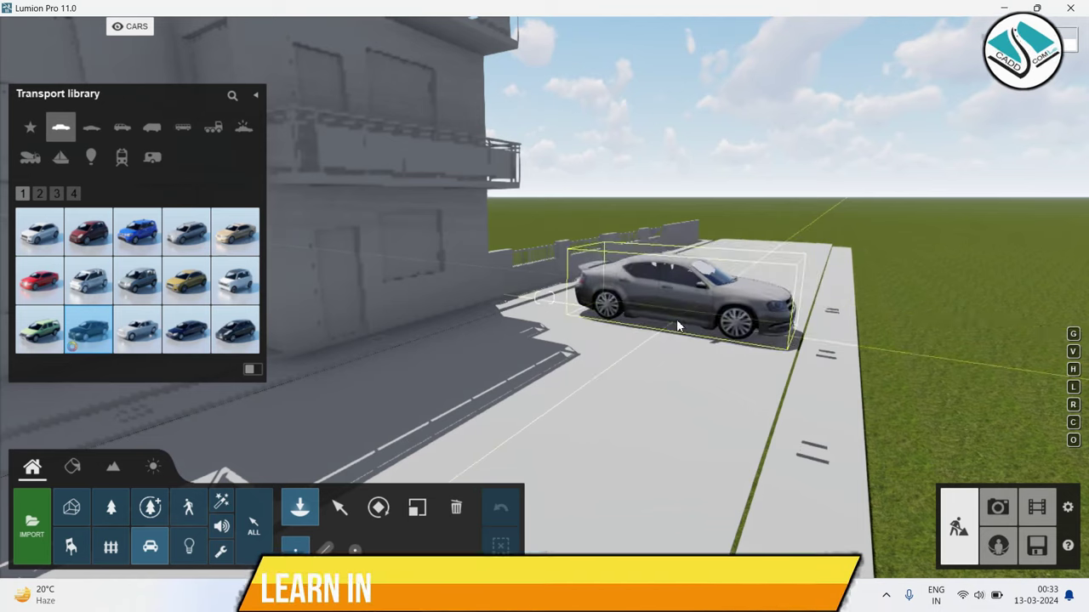
click(676, 319)
click(381, 512)
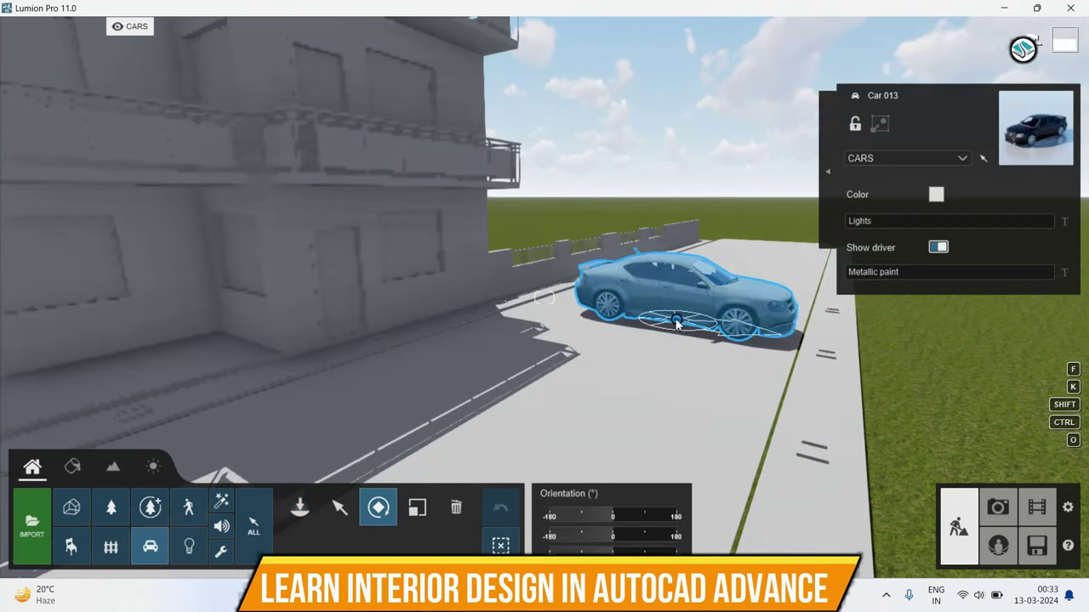
drag(675, 318, 593, 323)
mouse_move(444, 307)
mouse_down()
mouse_move(661, 340)
mouse_move(646, 340)
mouse_up()
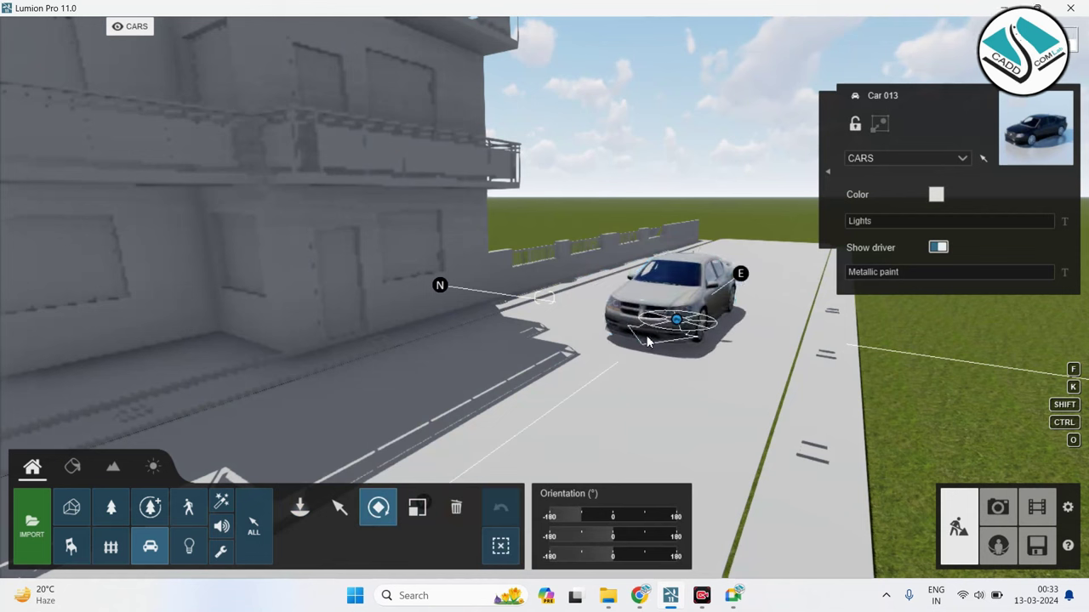
click(338, 511)
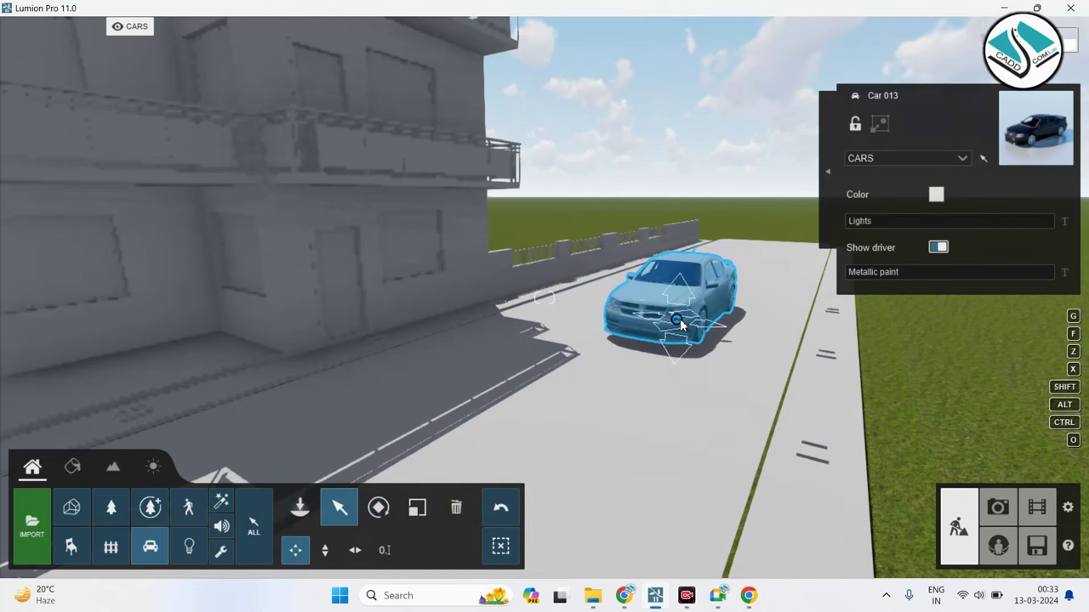
drag(672, 315, 631, 292)
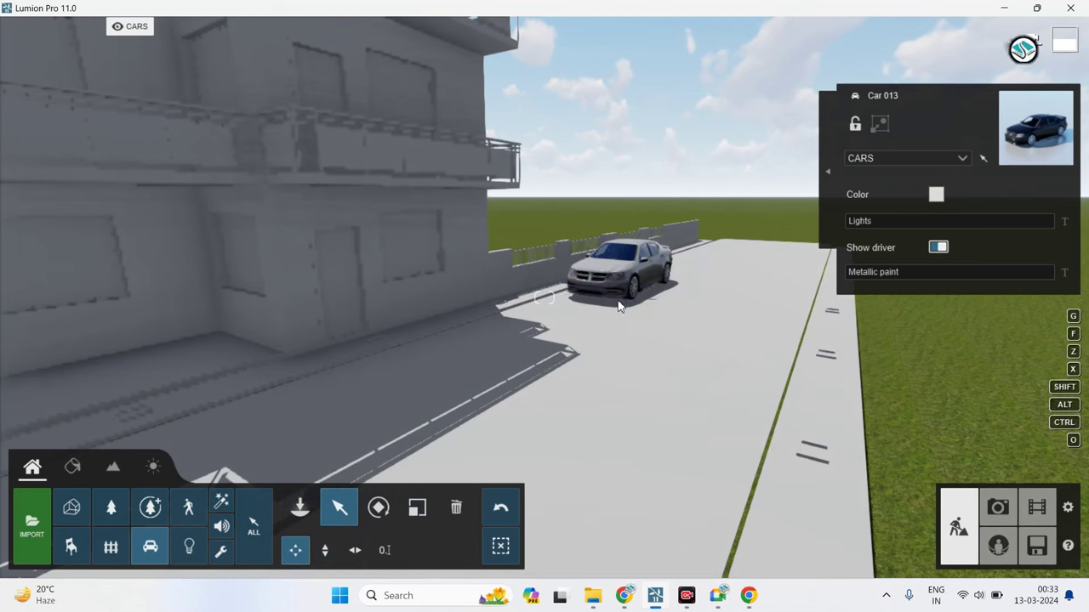
Place the dark blue Car 015 beside the grey car, turn it, and move it back.
click(155, 556)
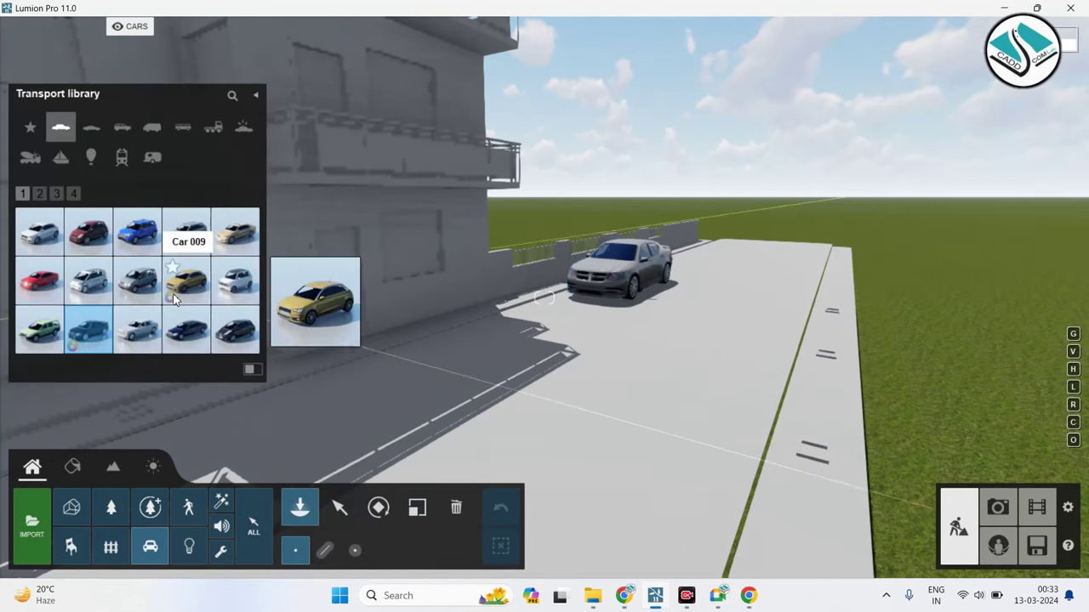
click(141, 334)
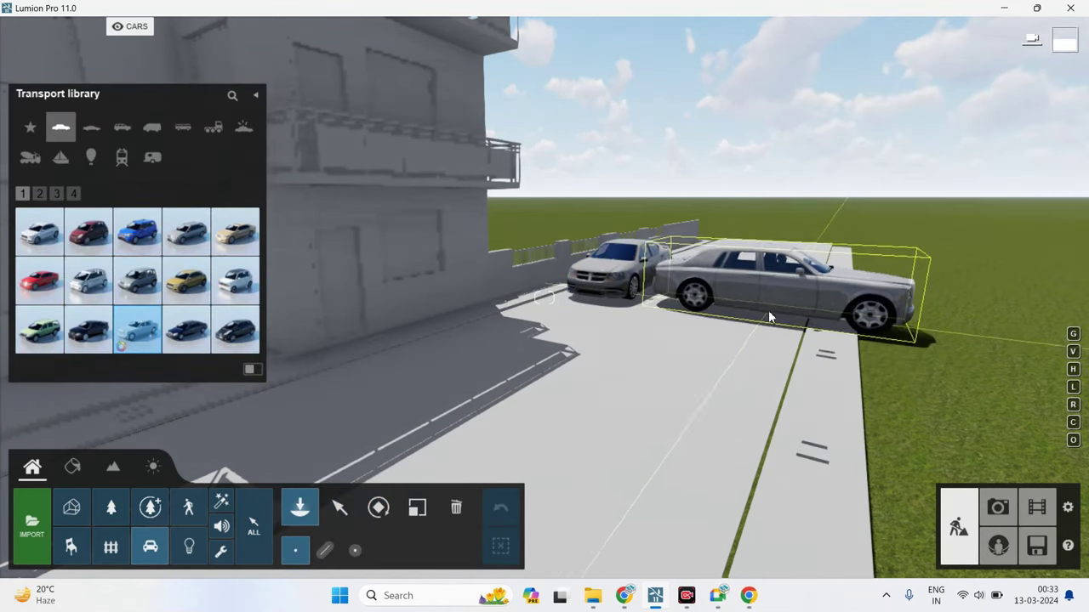
click(188, 339)
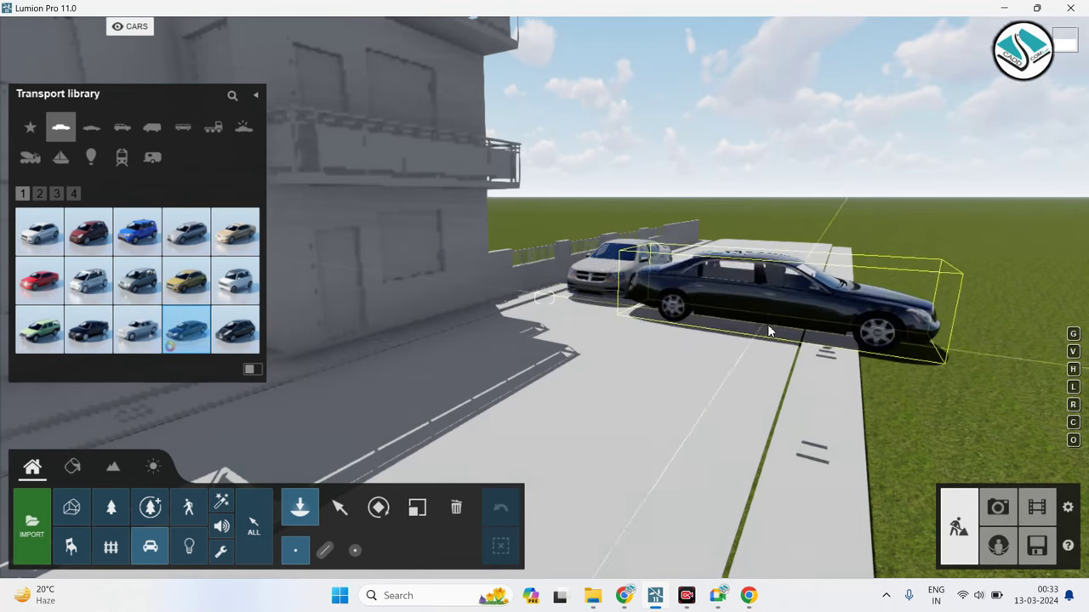
click(767, 324)
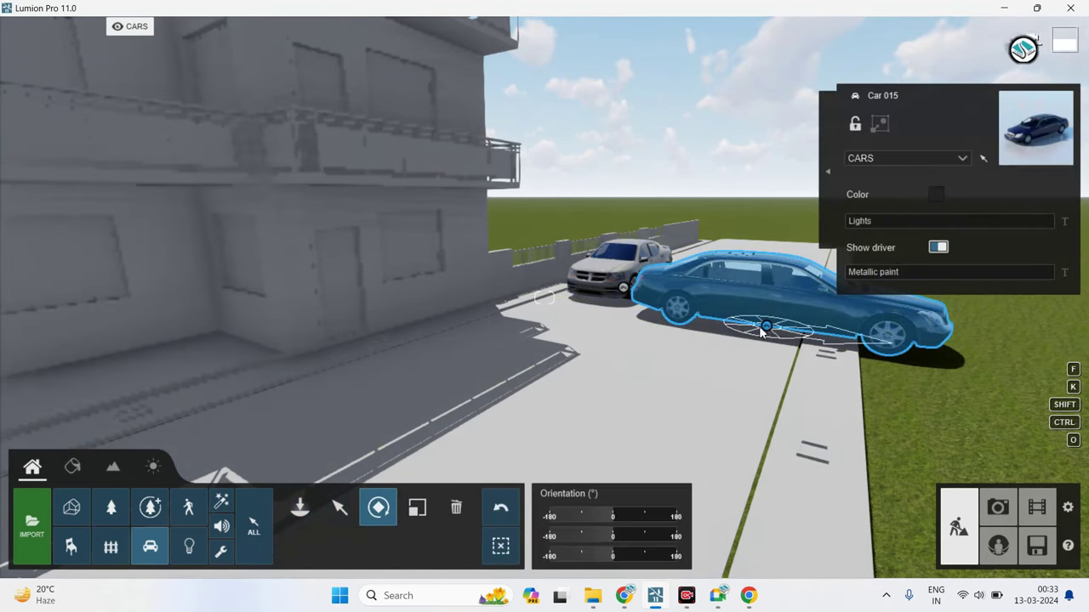
drag(775, 330, 715, 351)
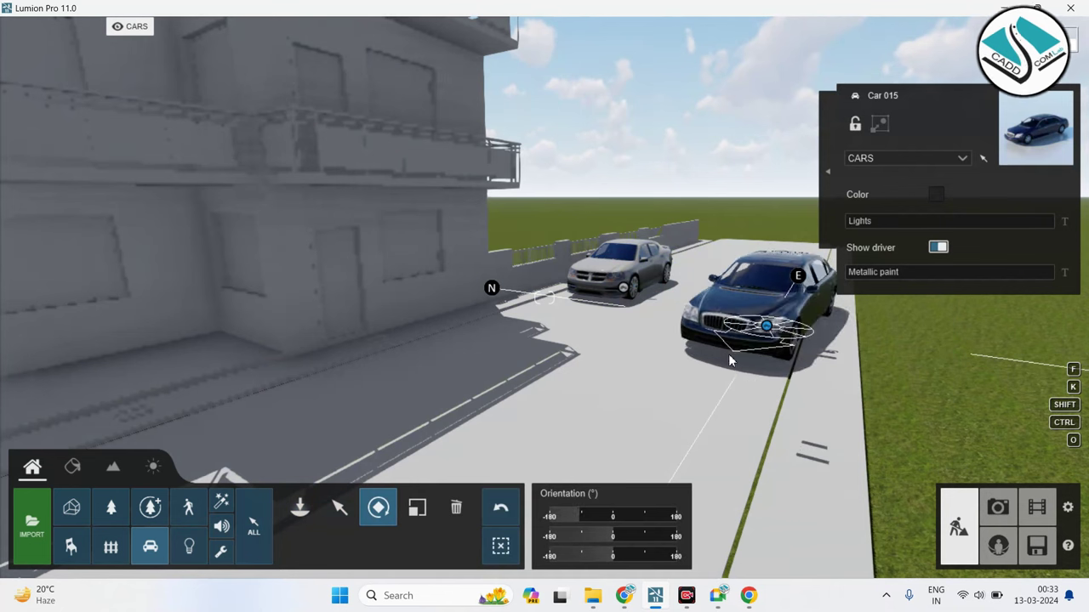
click(339, 509)
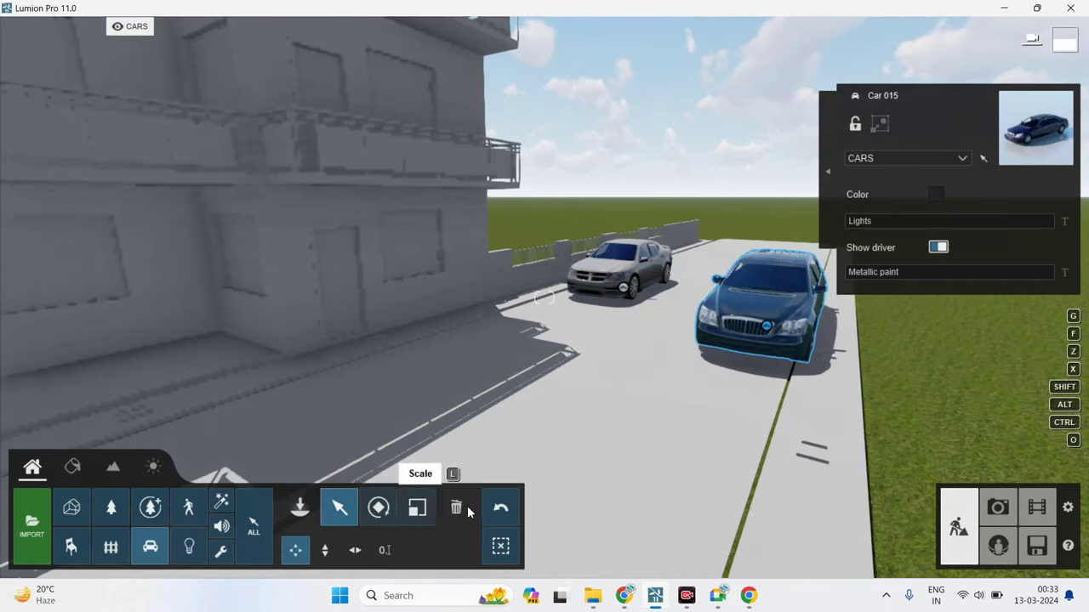
drag(768, 328, 749, 294)
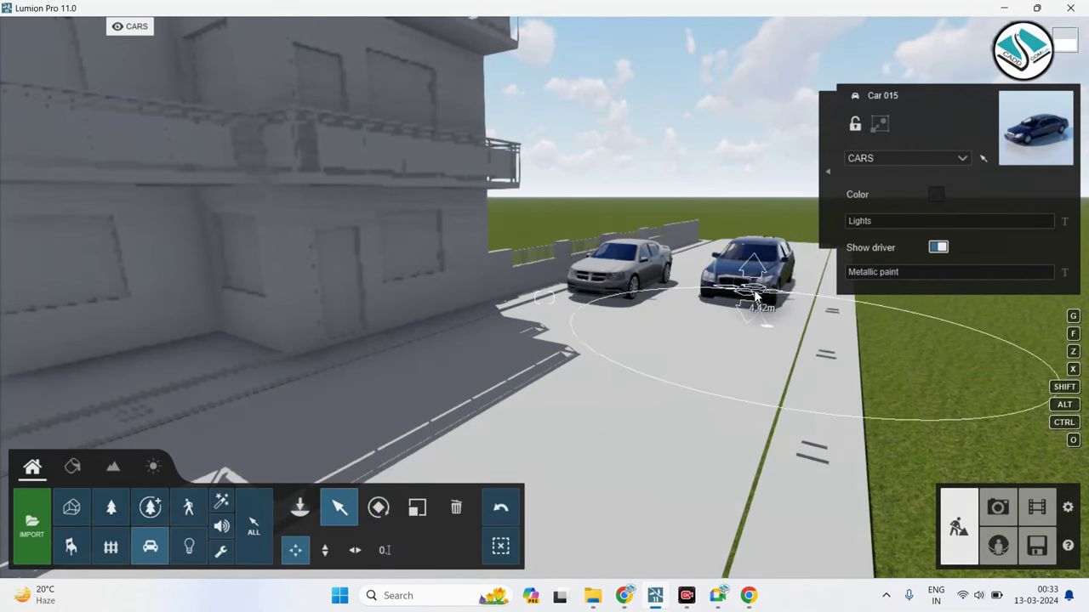
mouse_move(457, 402)
right_down()
mouse_move(476, 407)
mouse_move(407, 420)
mouse_move(312, 394)
mouse_move(310, 380)
right_up()
Place another Transport car at the house's front-left, then show the Imported Models library.
click(150, 546)
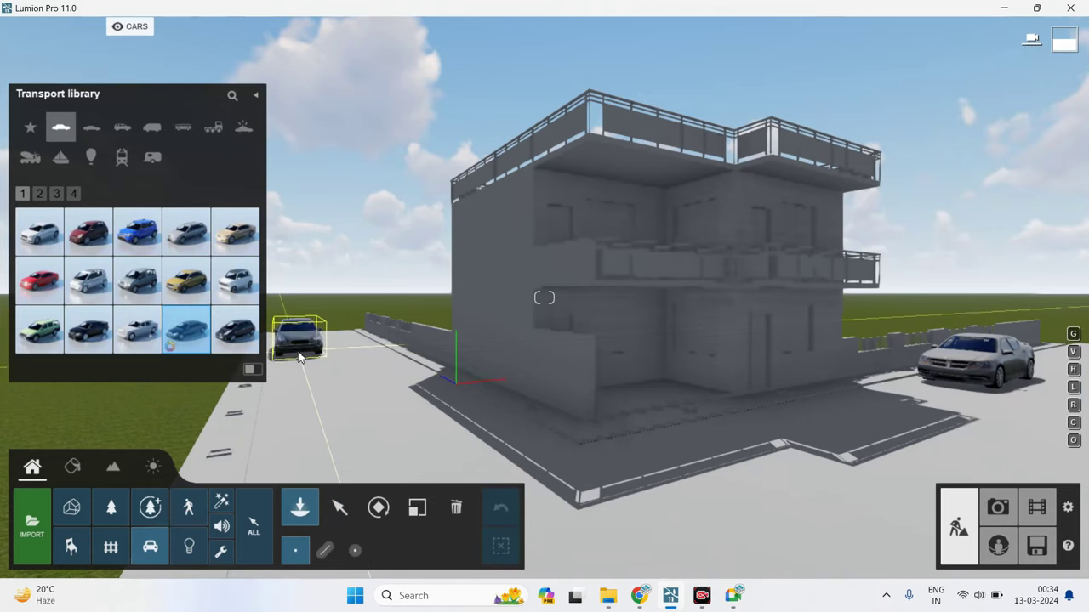
click(358, 347)
right_drag(548, 360, 549, 365)
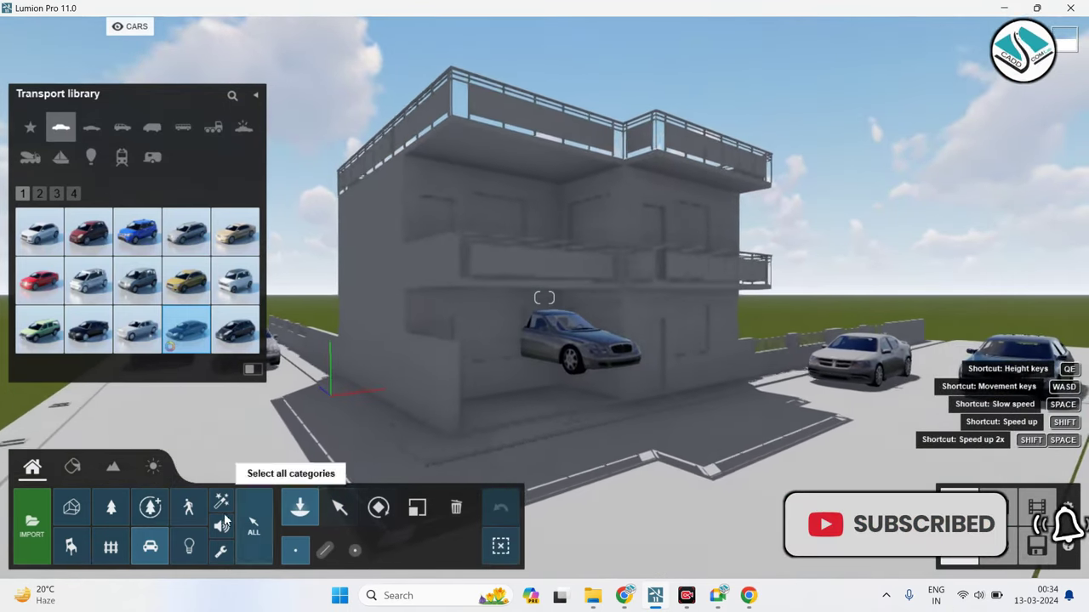
click(71, 511)
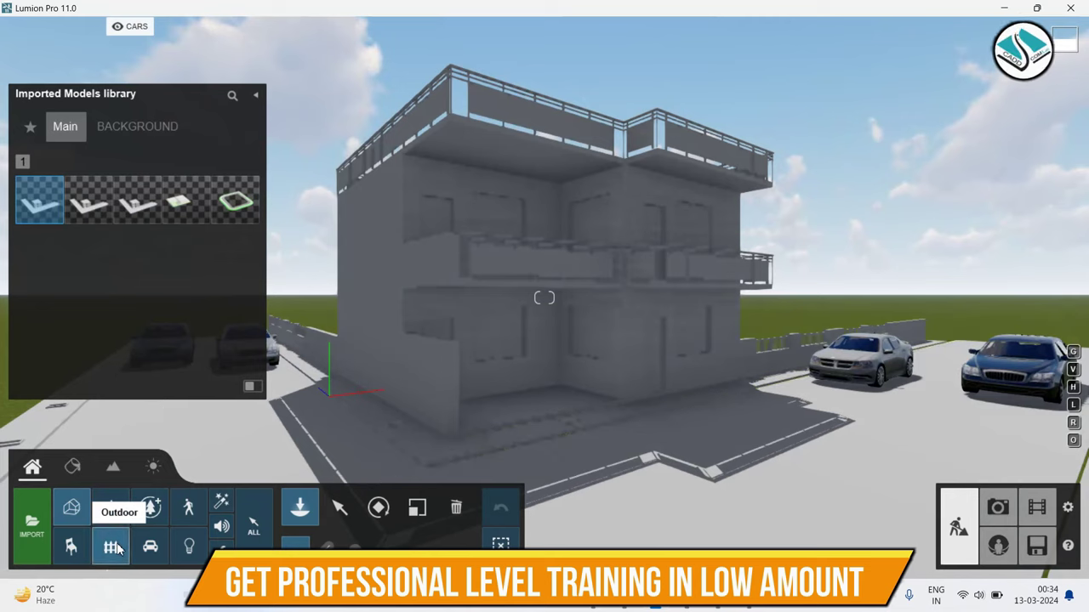
Place apartmentblock 023 b from Buildings page 4 behind the boundary wall.
click(118, 549)
mouse_move(187, 231)
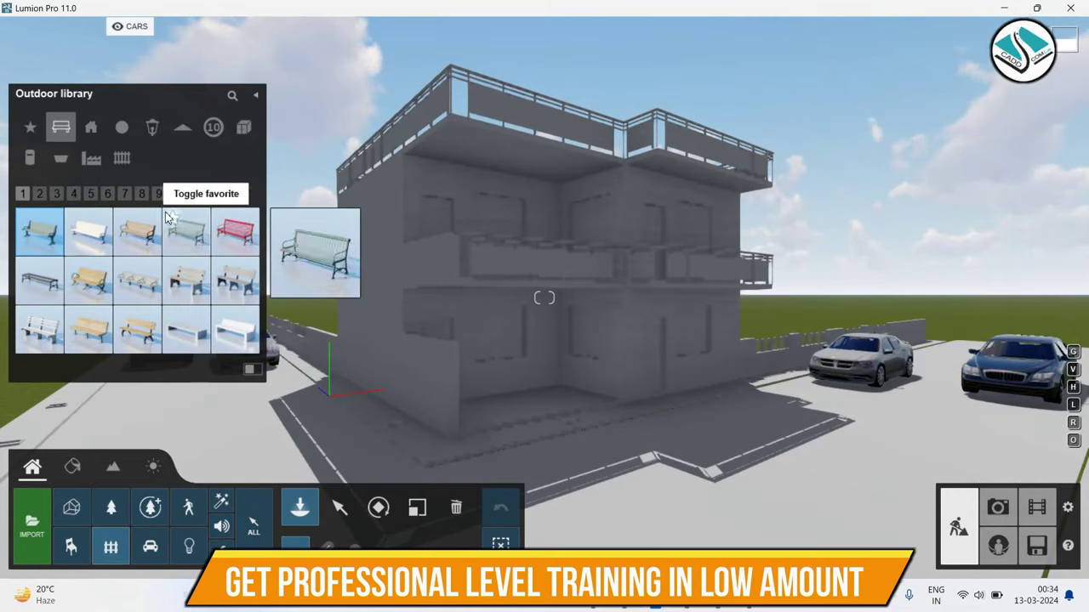
click(91, 127)
mouse_move(427, 323)
right_down()
mouse_move(708, 332)
mouse_move(857, 309)
mouse_move(592, 395)
mouse_move(519, 376)
mouse_move(728, 371)
right_up()
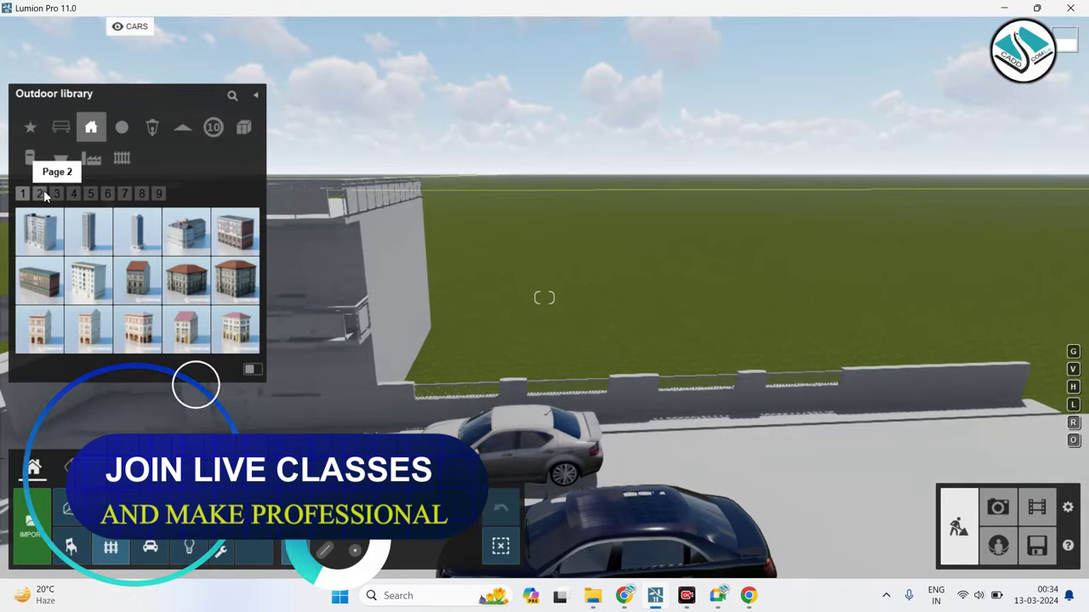
click(44, 194)
click(73, 194)
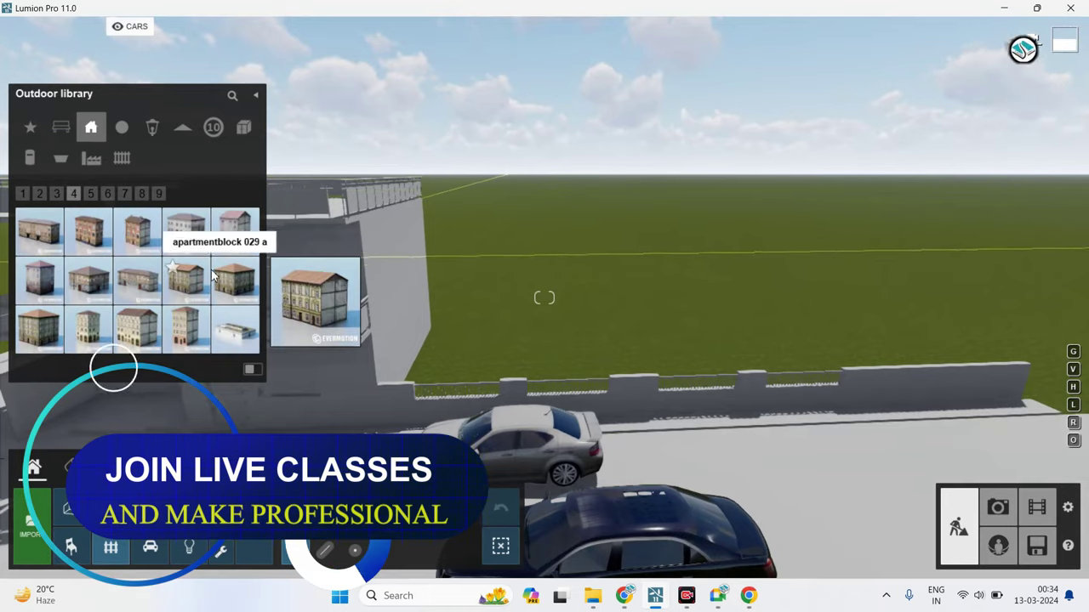
click(39, 230)
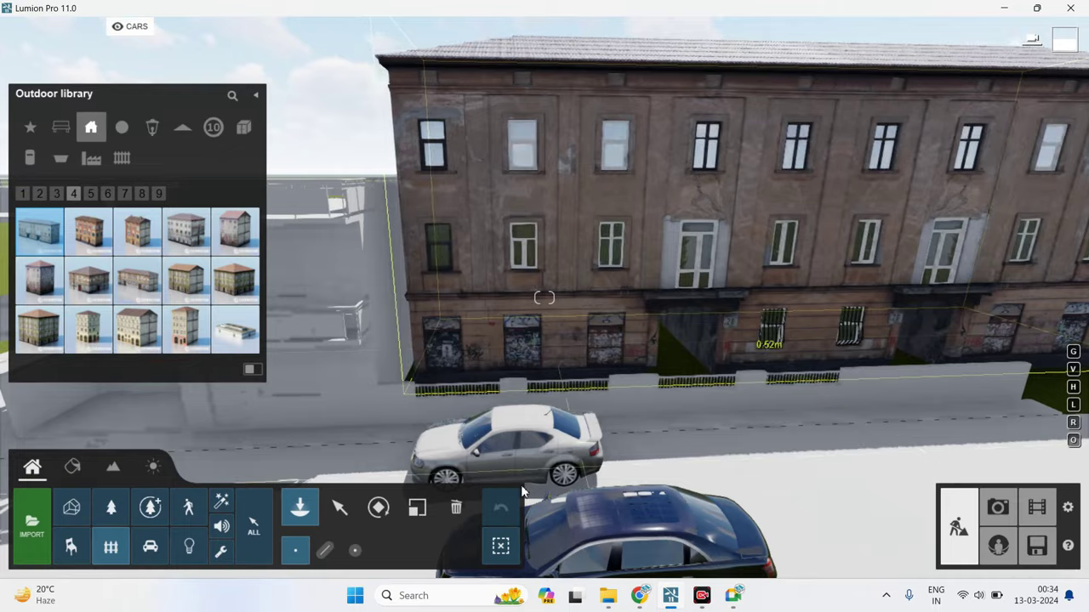
click(522, 492)
Shrink the apartment block, slide it left, then delete it.
click(417, 508)
mouse_move(753, 340)
mouse_down()
mouse_move(747, 364)
mouse_move(596, 362)
mouse_up()
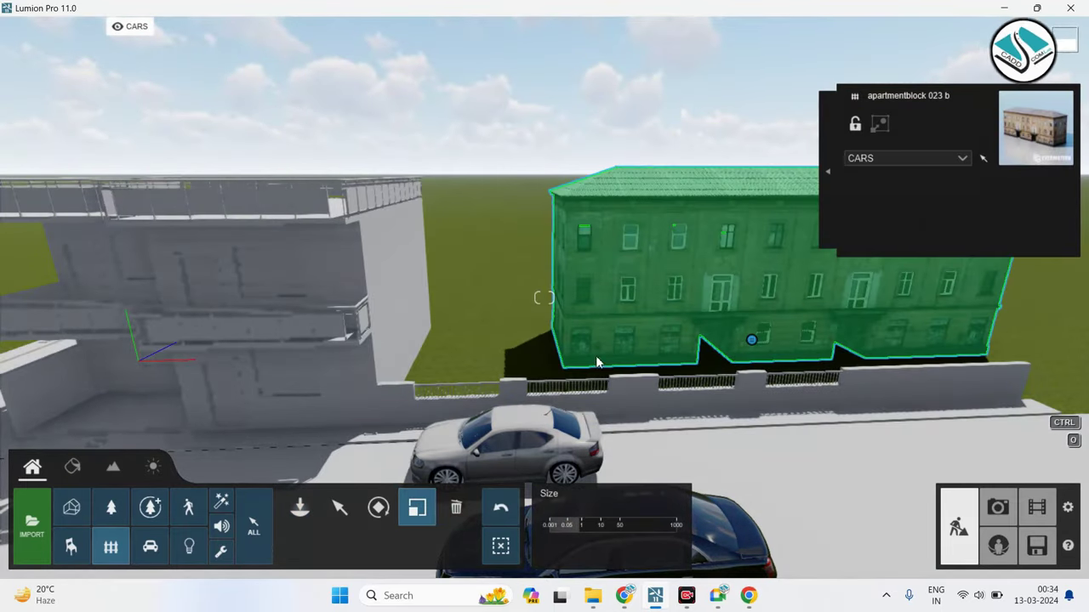
right_drag(595, 356, 410, 512)
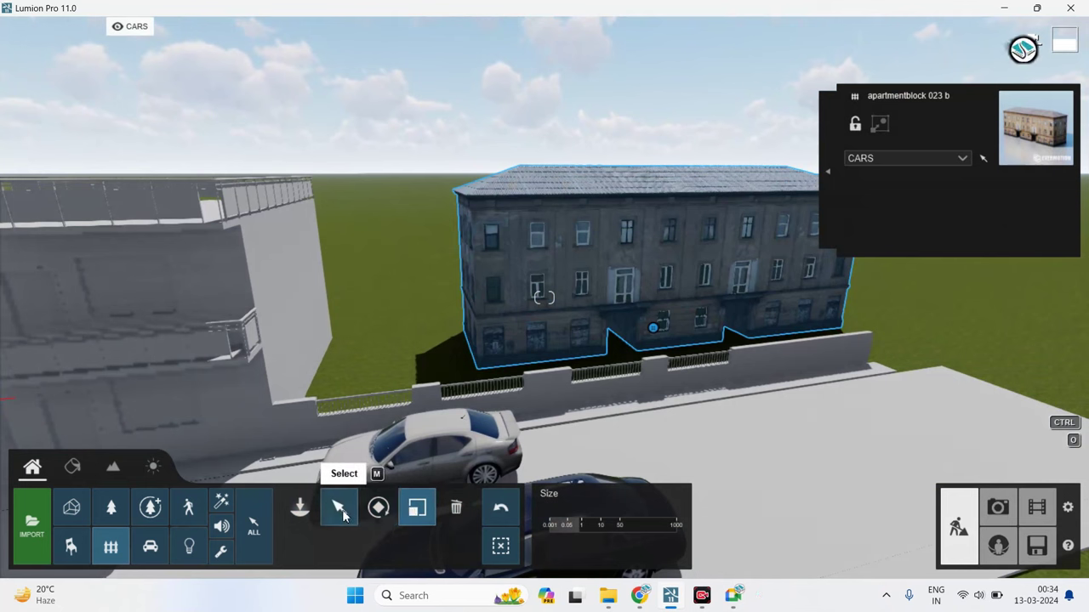
click(341, 509)
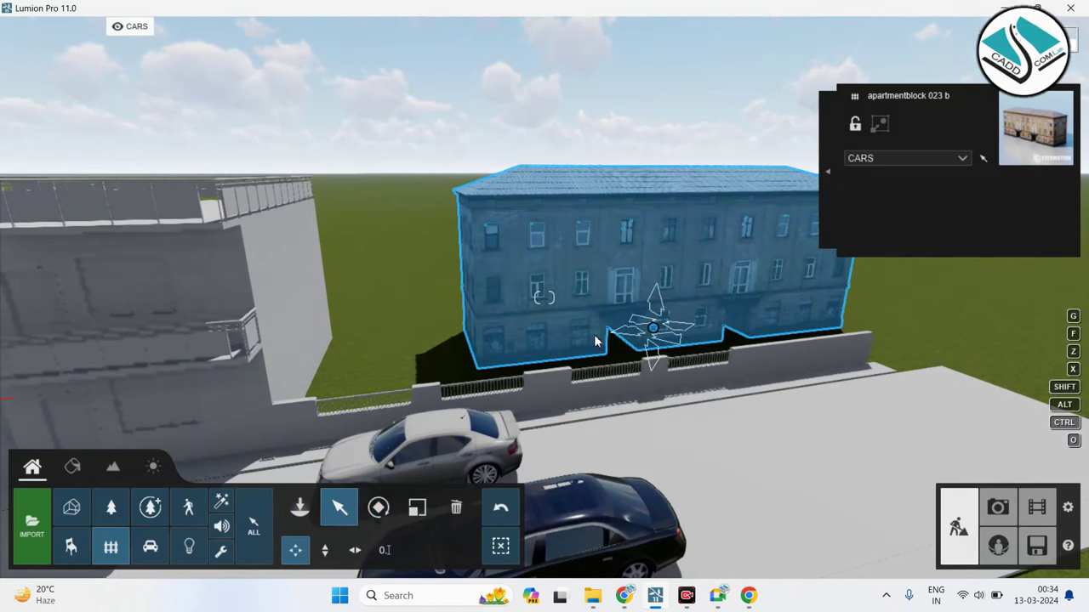
drag(596, 342, 568, 361)
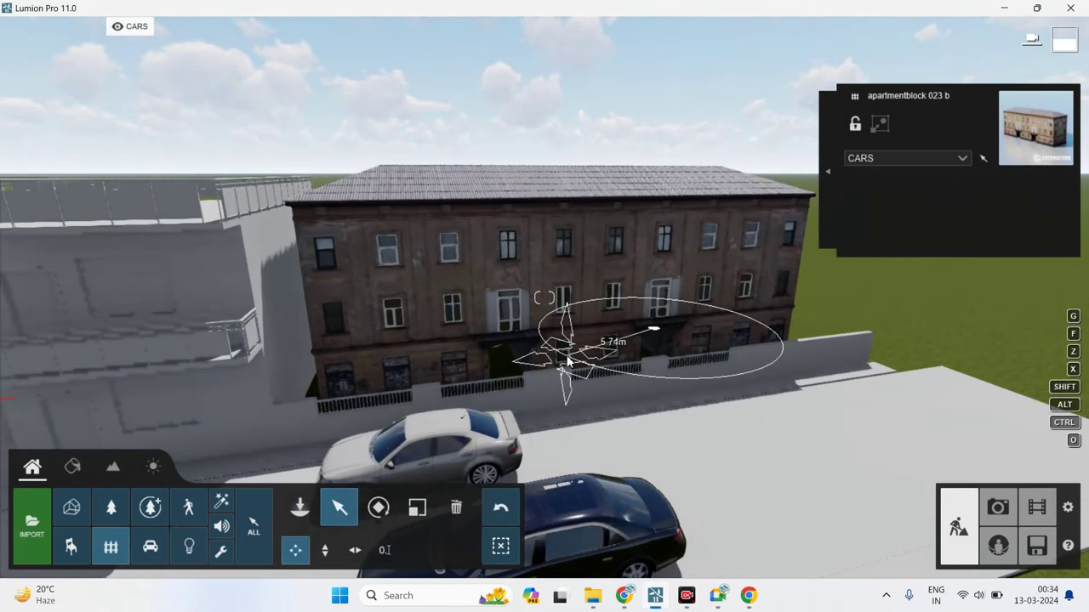
click(456, 508)
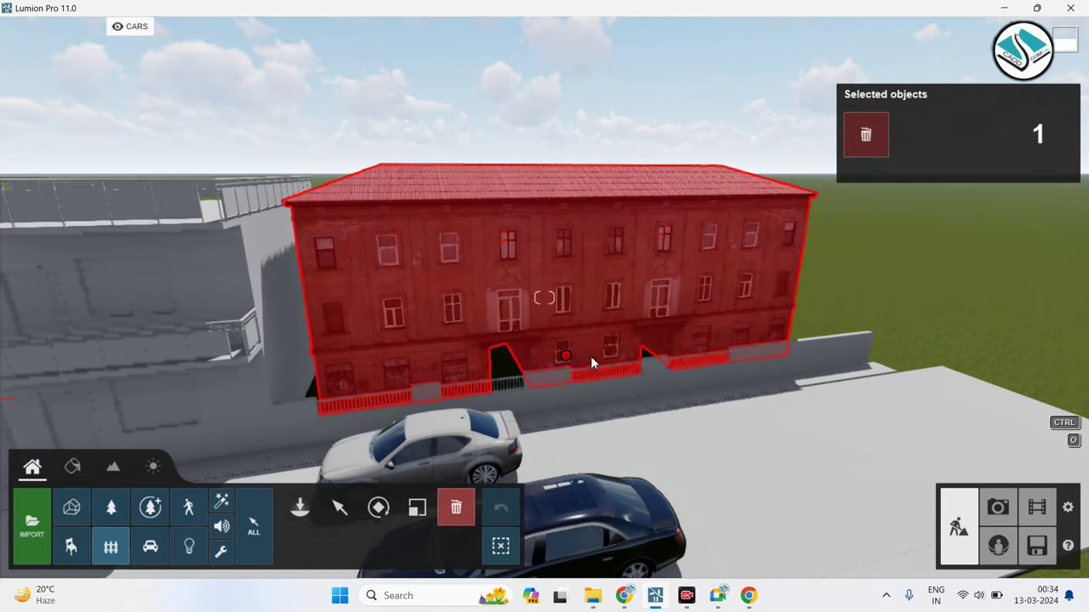
click(569, 357)
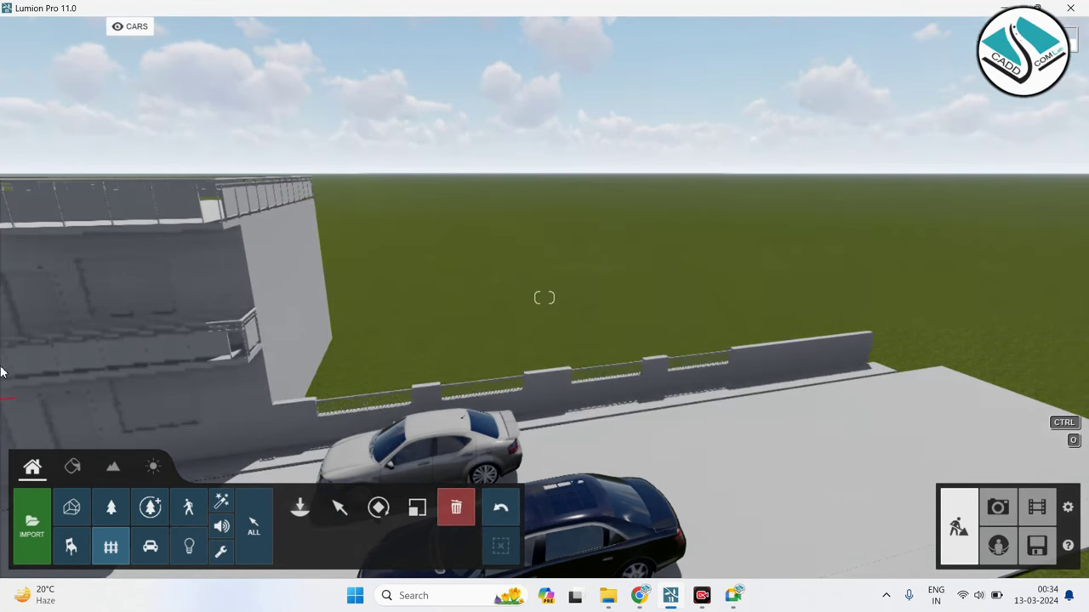
Browse building pages 9, 8 and 7, trying House US 010 and House US 012.
click(112, 548)
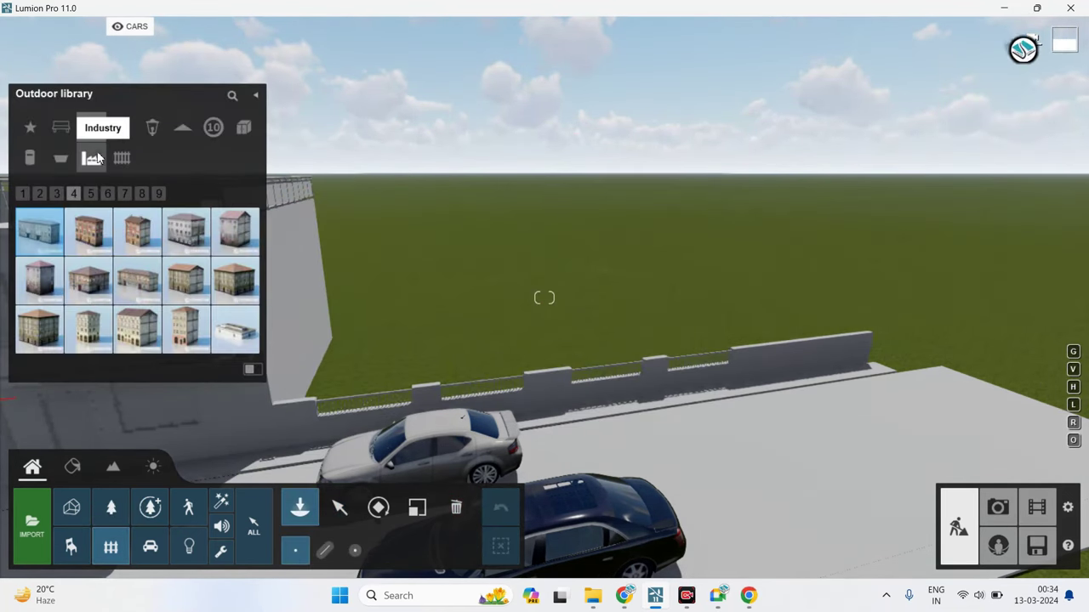
click(159, 195)
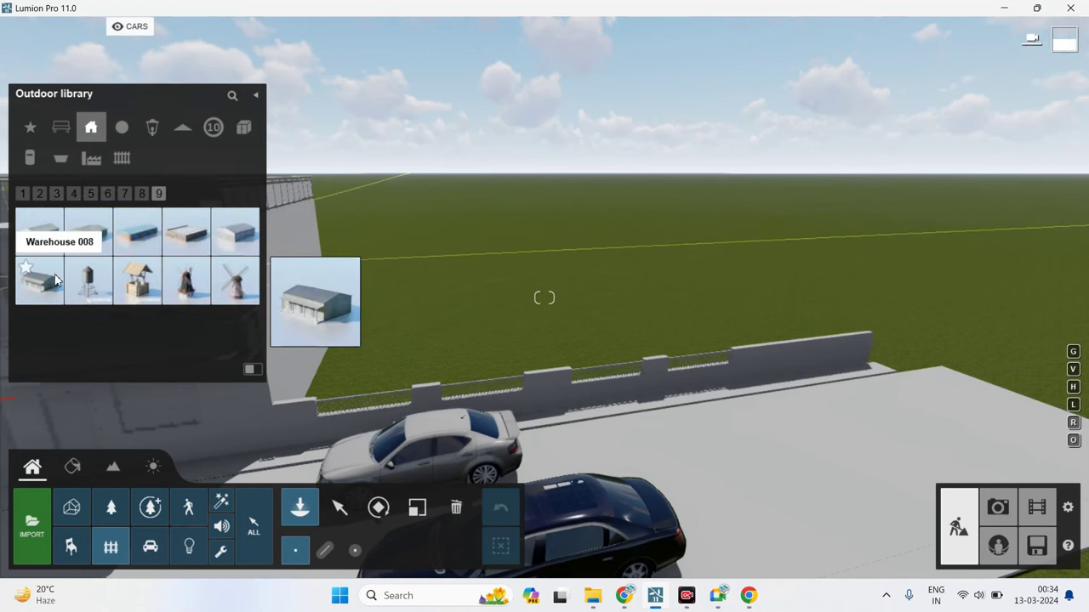
click(146, 195)
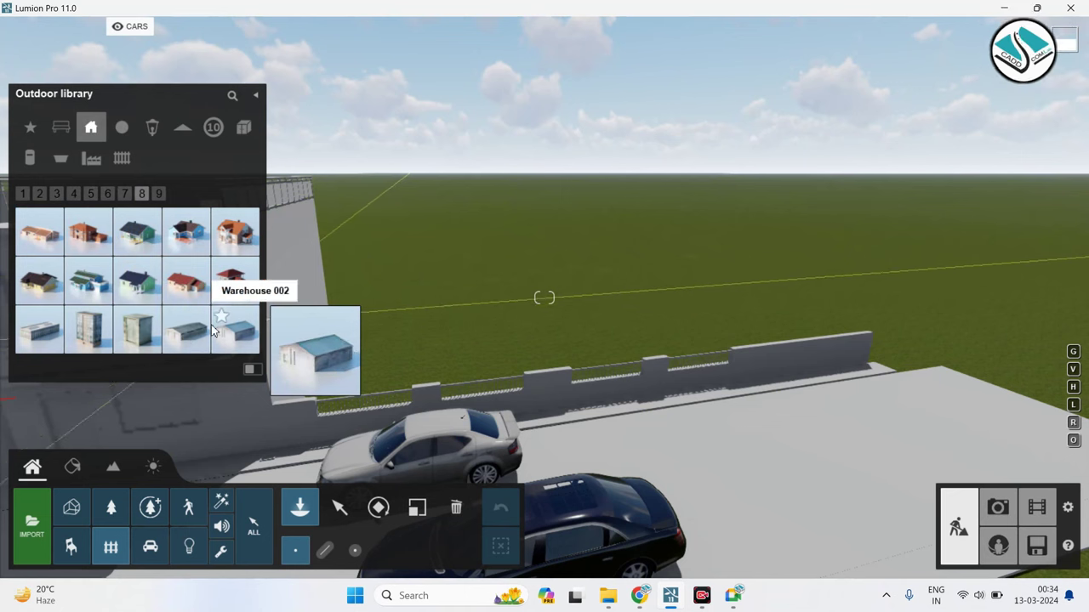
click(124, 194)
mouse_move(88, 329)
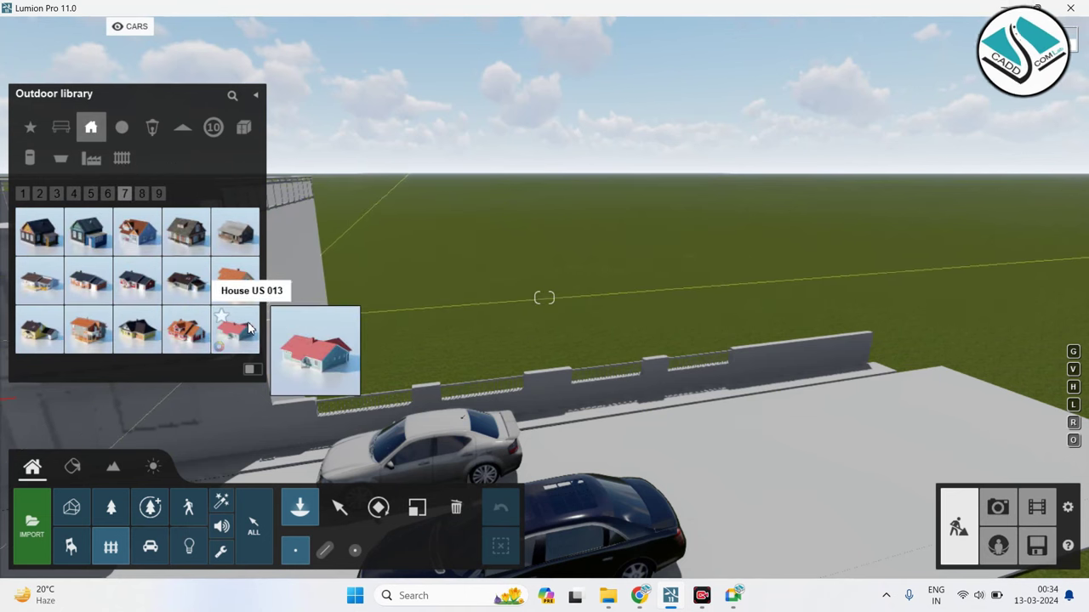
click(91, 336)
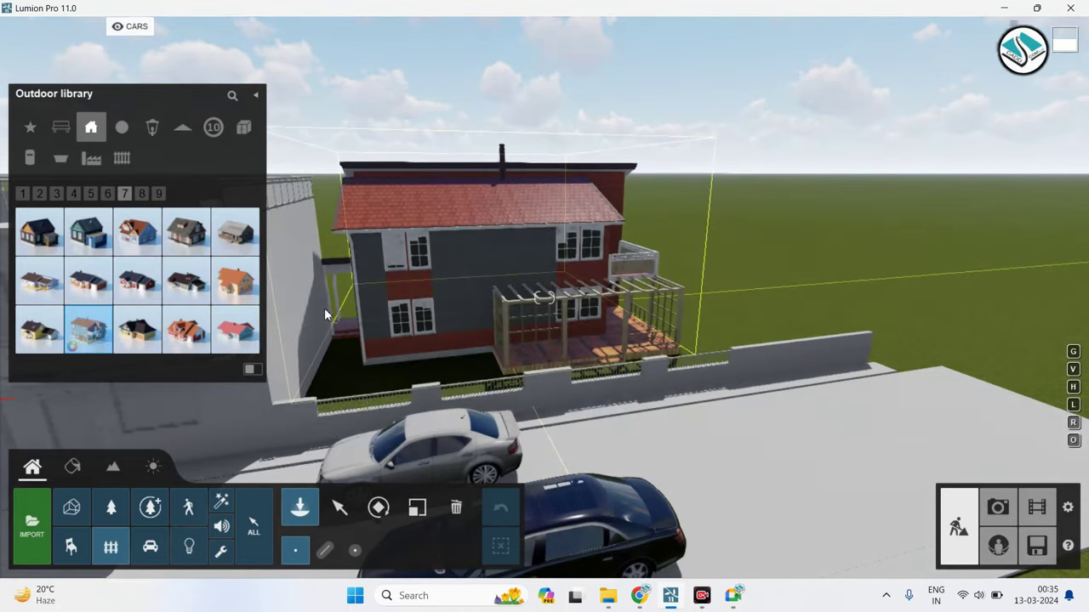
click(188, 332)
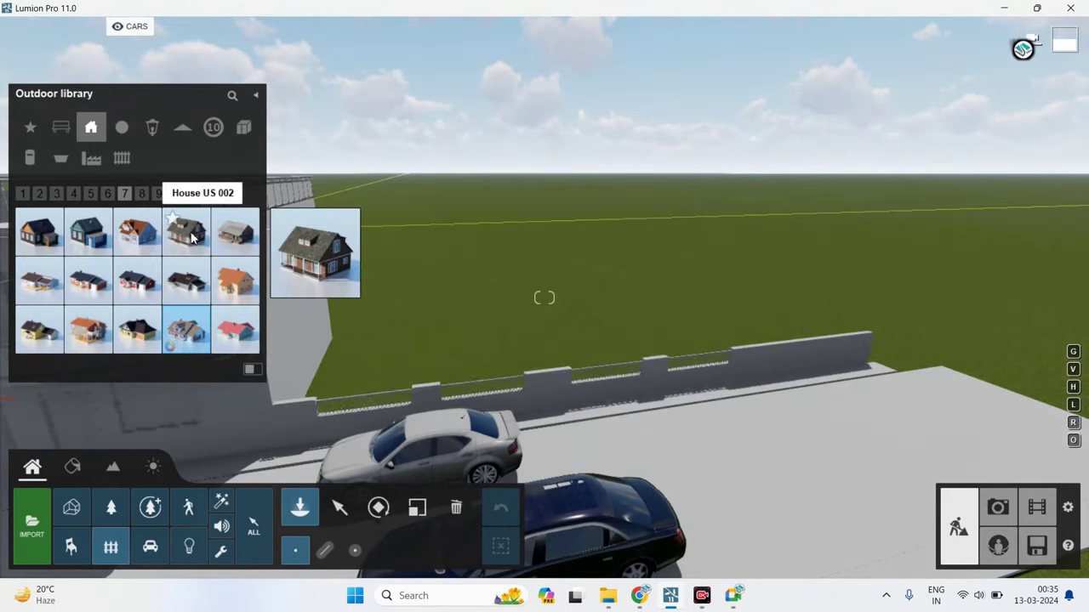
Compare House US 002–004 and place the long blue-grey House US 004 behind the wall.
click(189, 235)
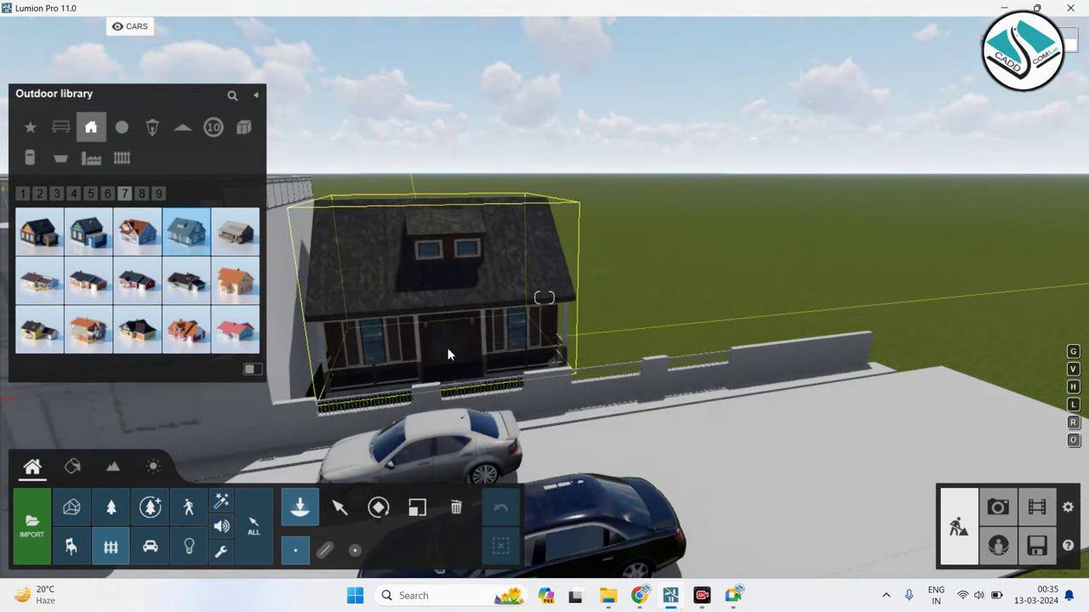
click(237, 239)
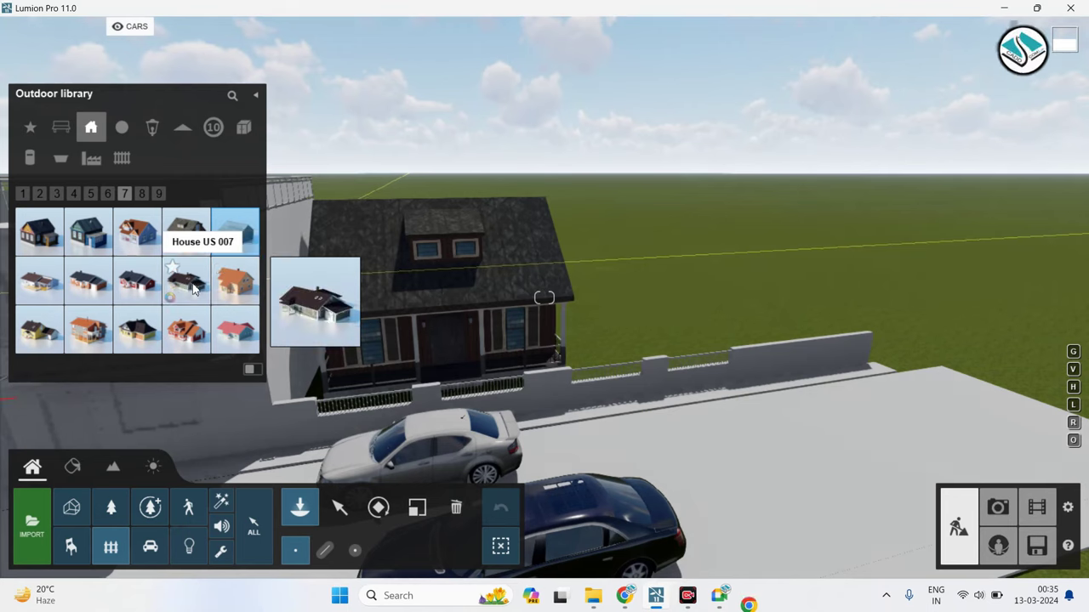
click(39, 280)
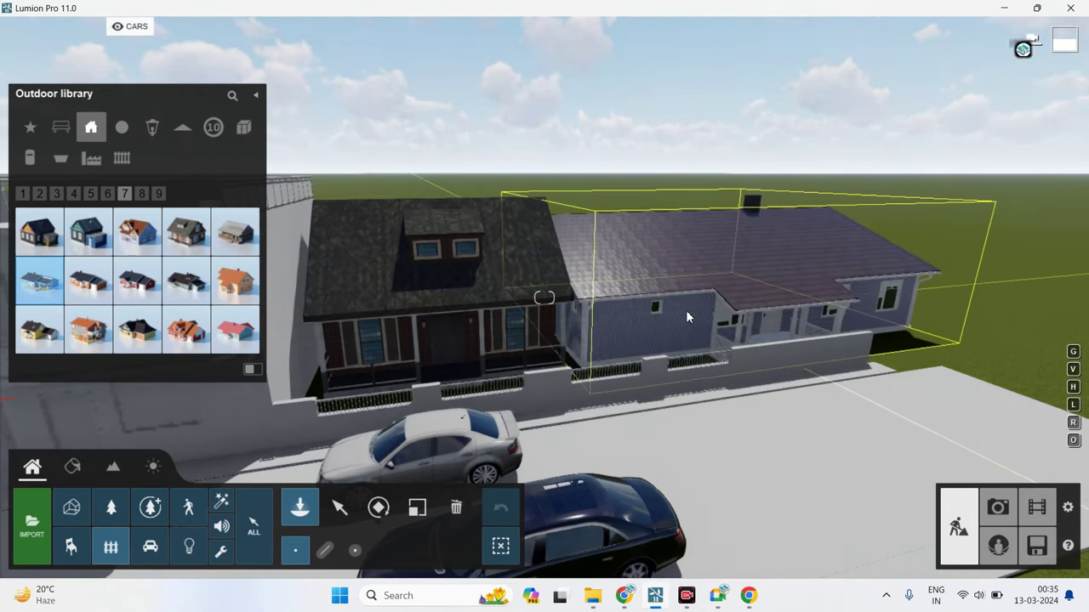
click(679, 310)
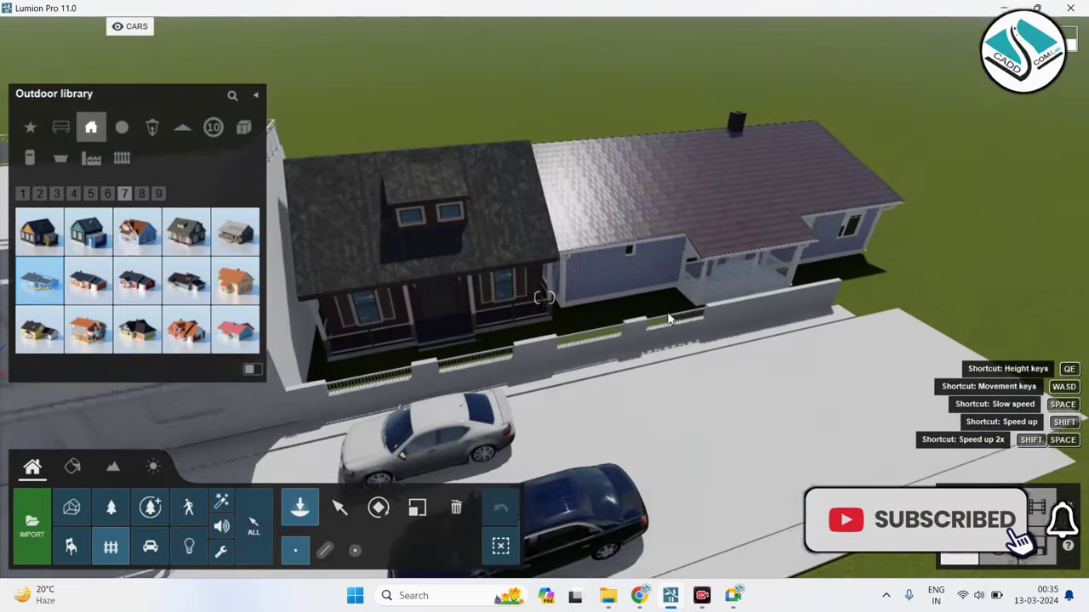
right_drag(668, 319, 671, 245)
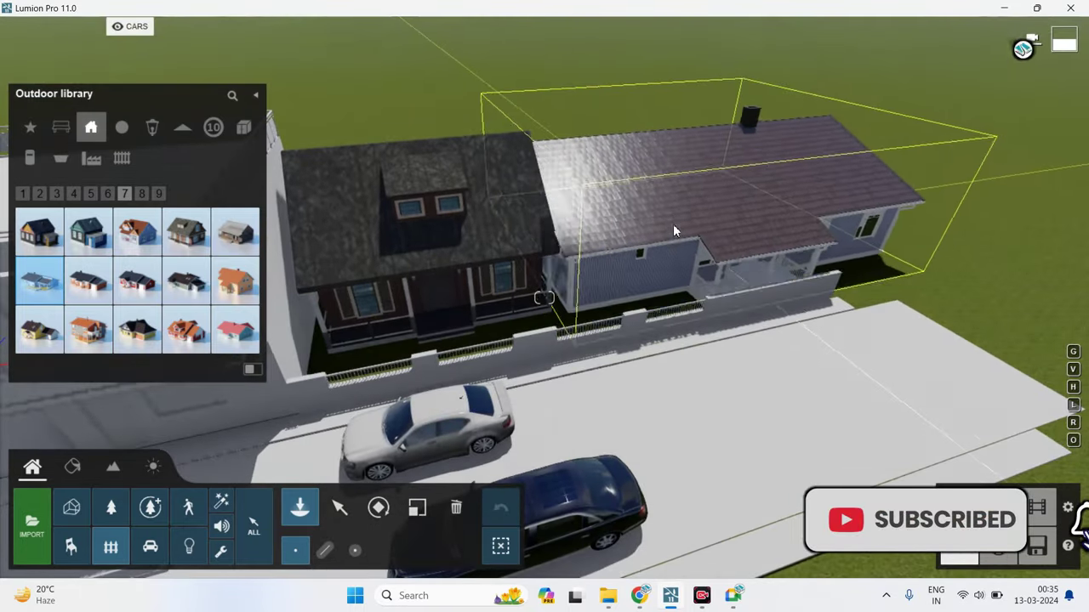
click(672, 220)
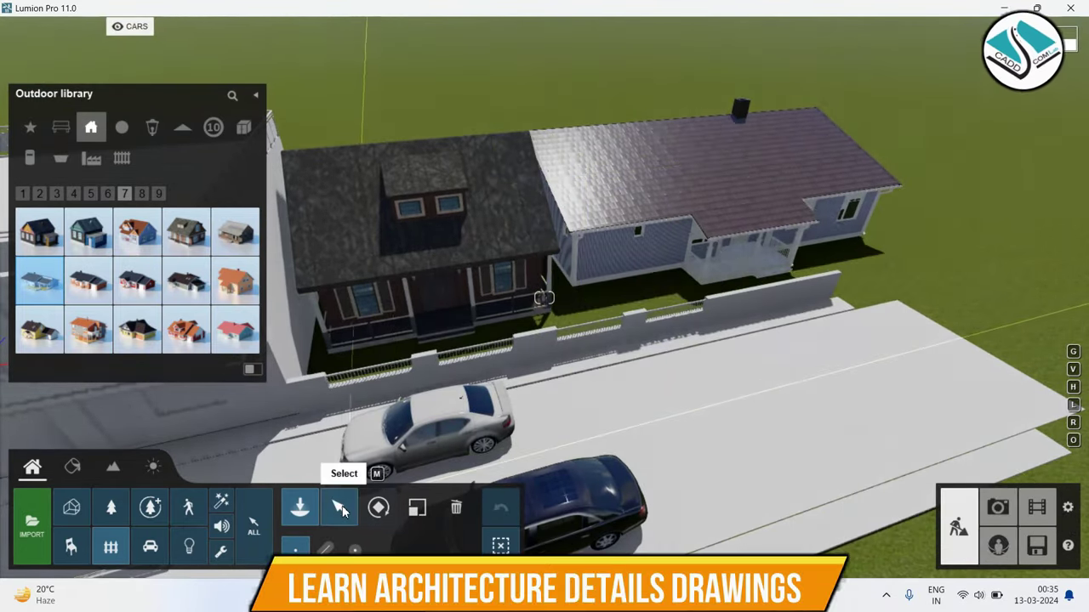
Select the dark house and bring the camera level toward the grey building.
click(341, 508)
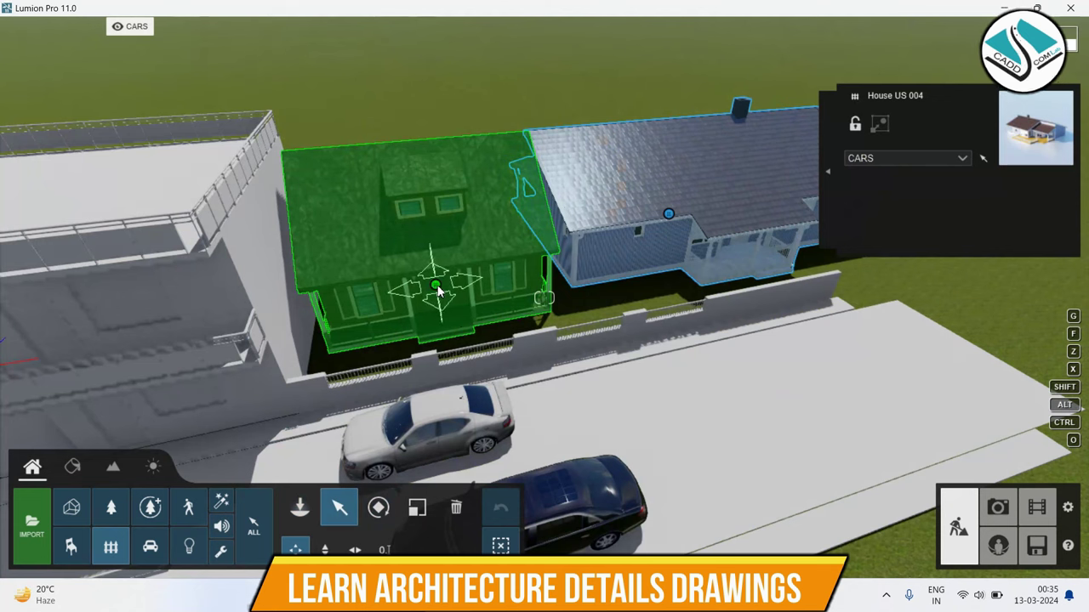
click(435, 291)
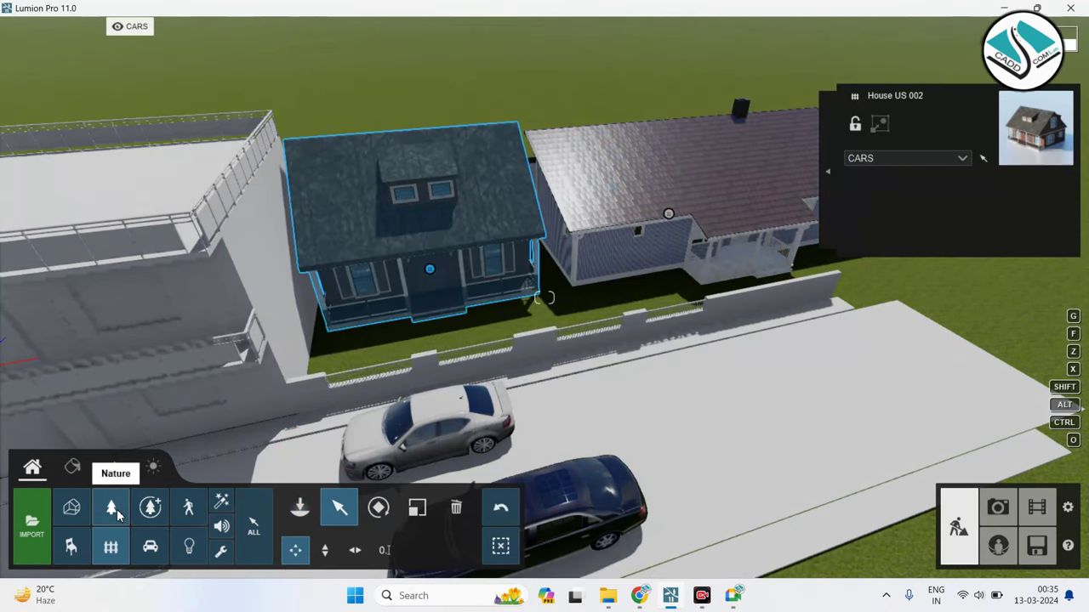
right_drag(634, 317, 558, 300)
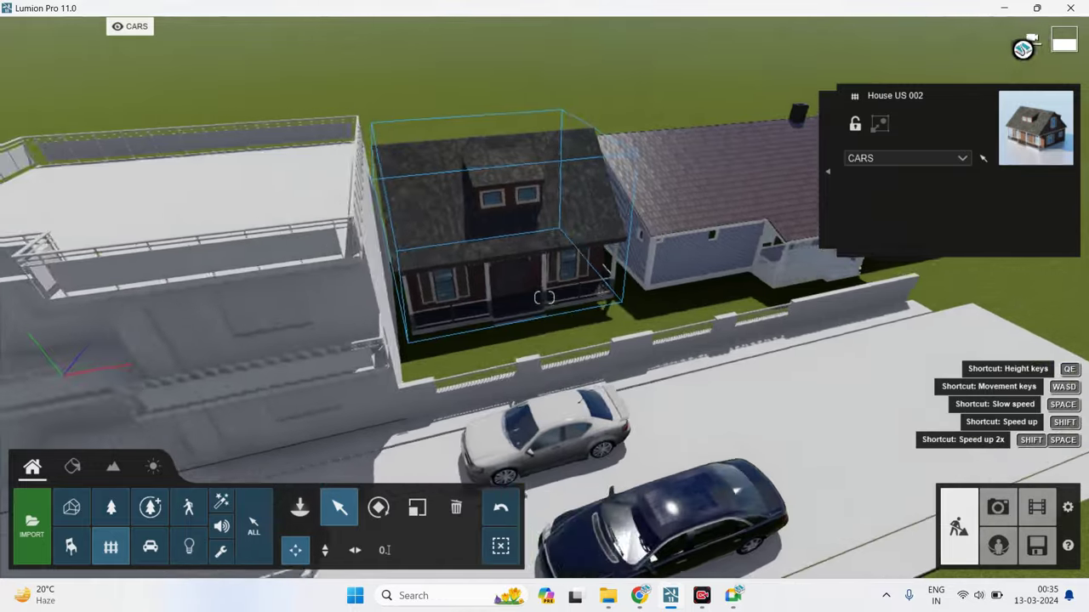
key(a)
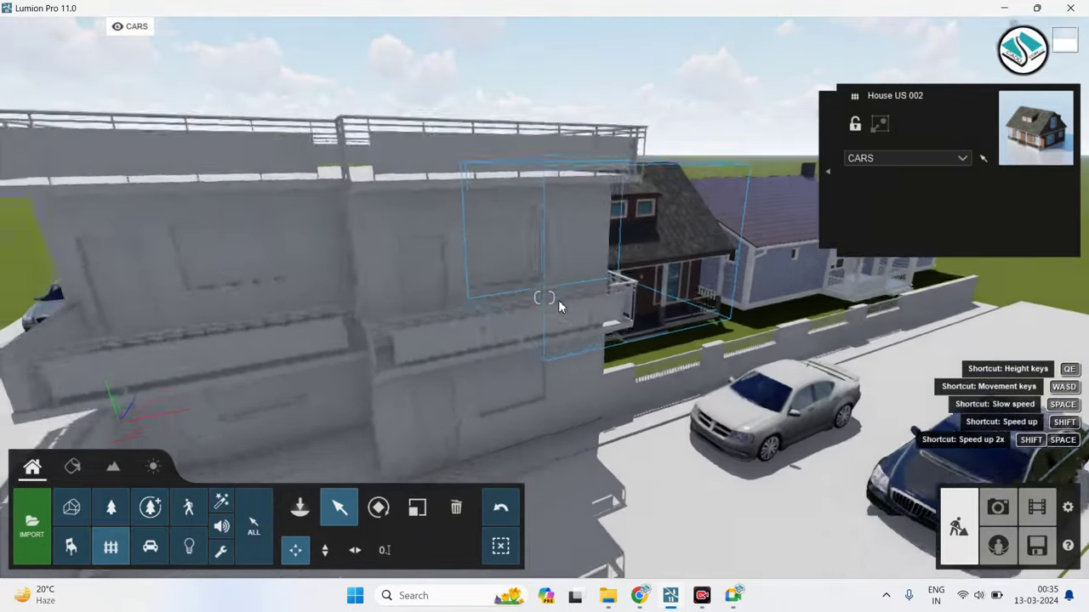
key(w)
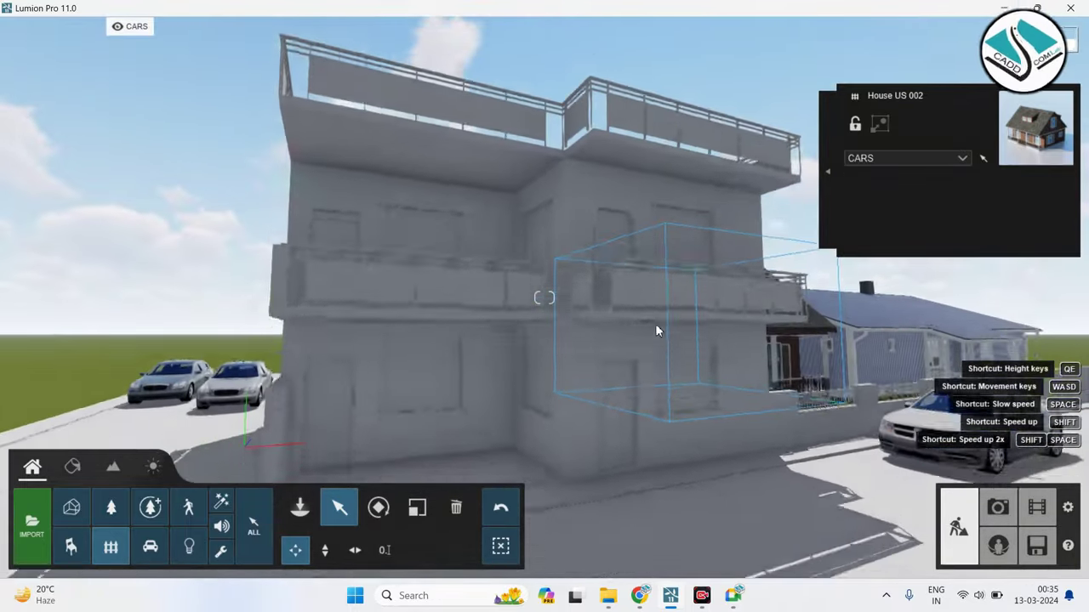
key(w)
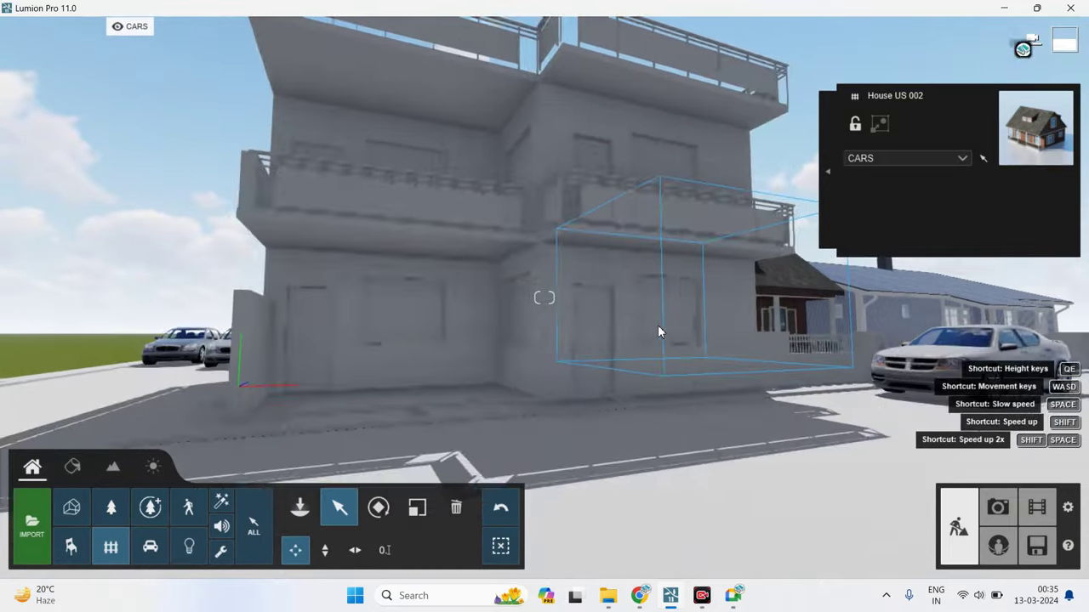
key(s)
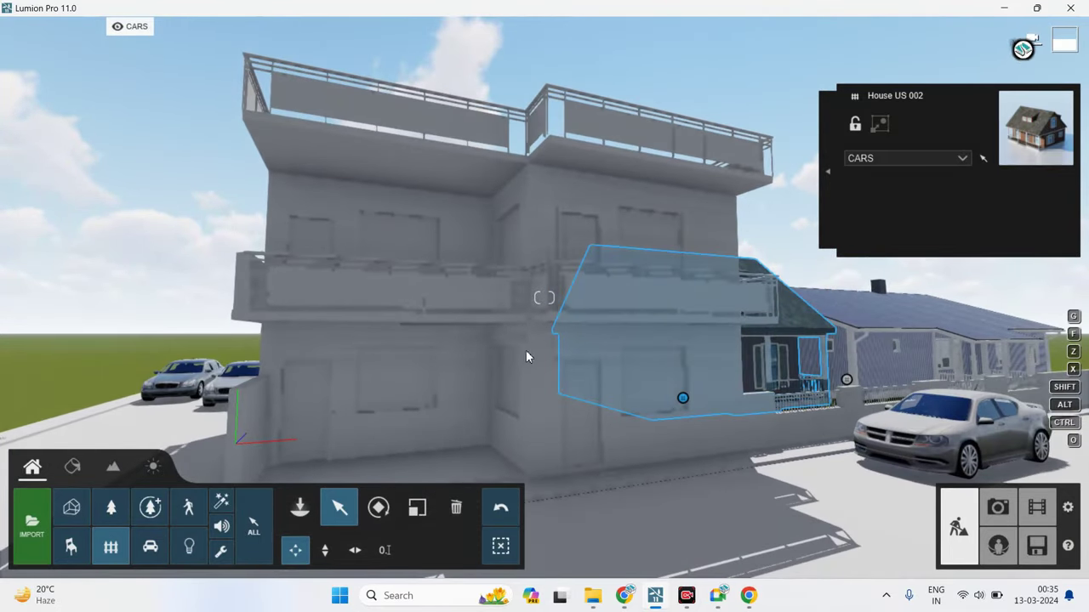
mouse_move(129, 27)
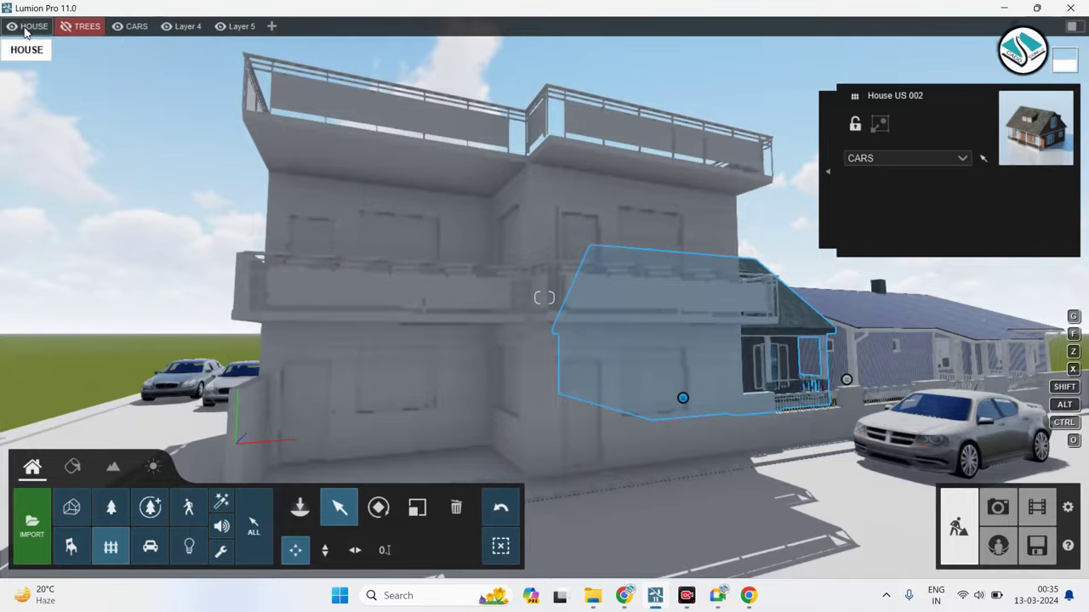
Turn the TREES layer back on and move in close to the grey building.
click(62, 30)
key(w)
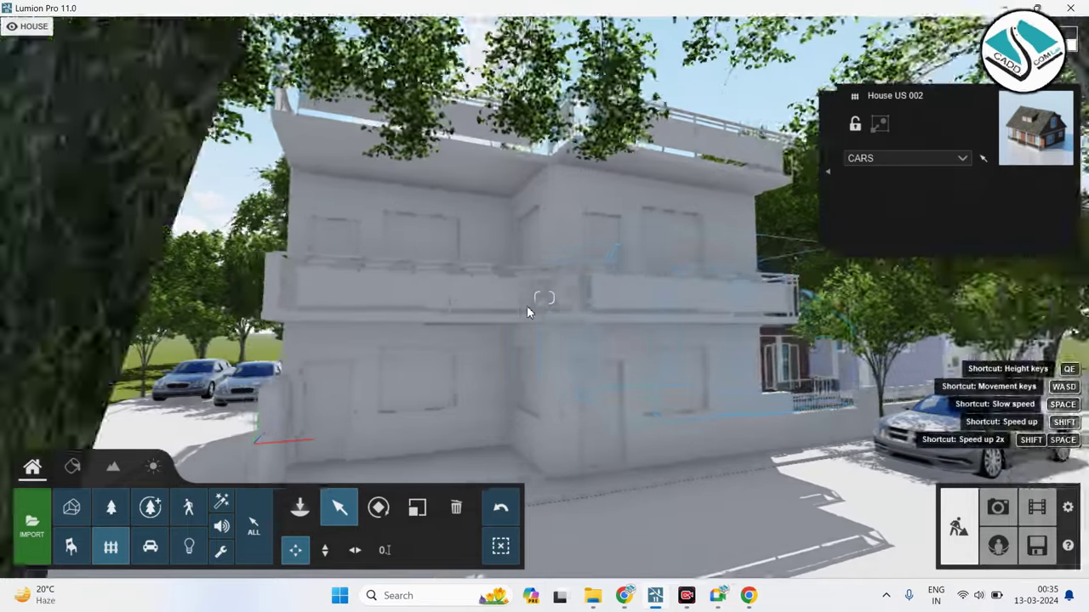
key(d)
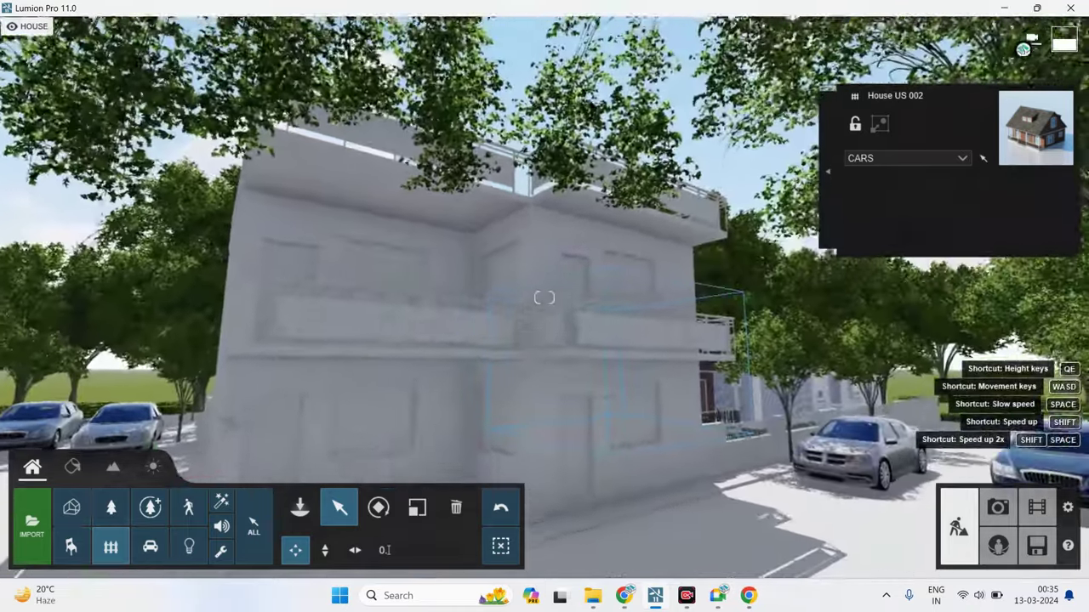
key(w)
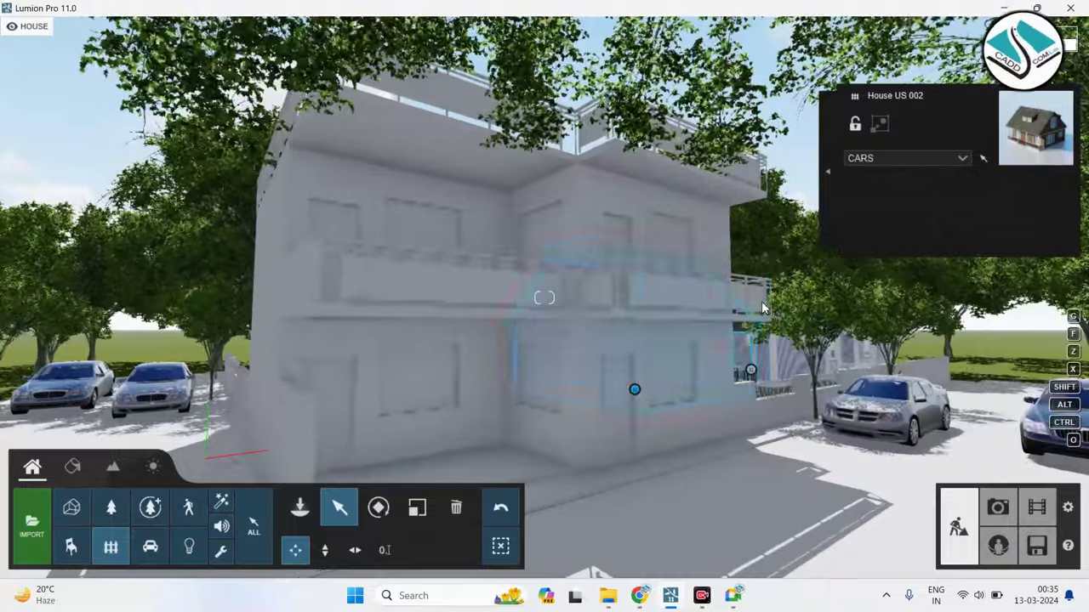
key(w)
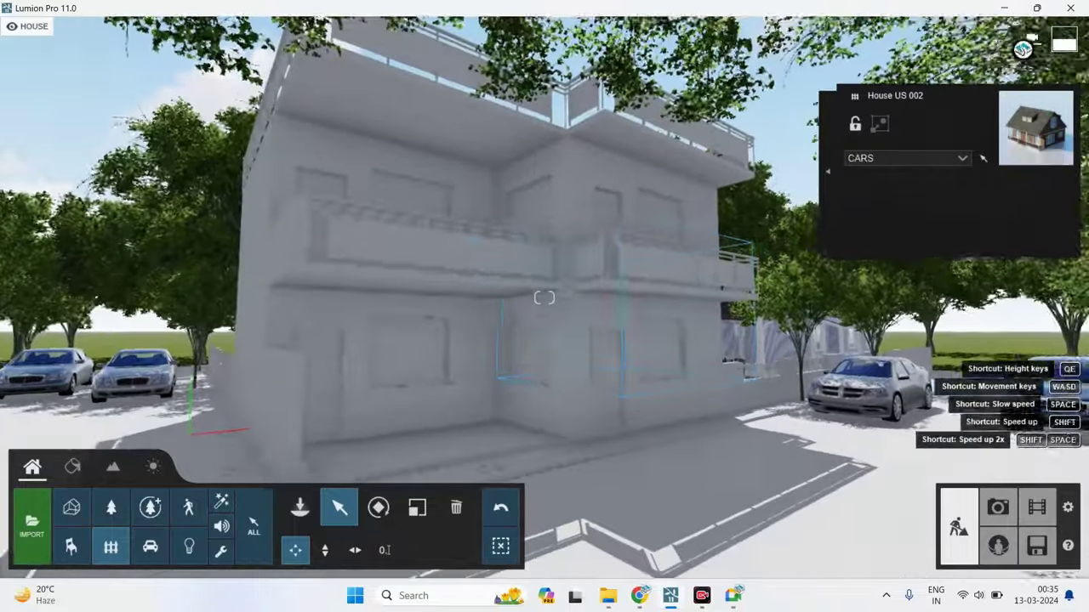
key(s)
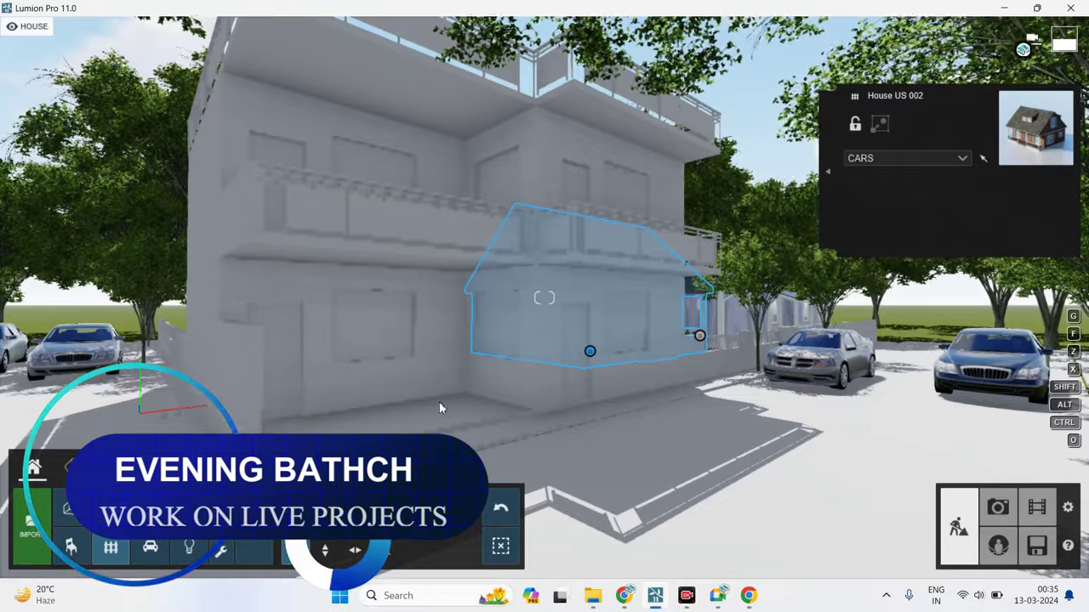
Place a standing Man Asian 0004 Idle figure from page 4 at the building's corner.
click(111, 547)
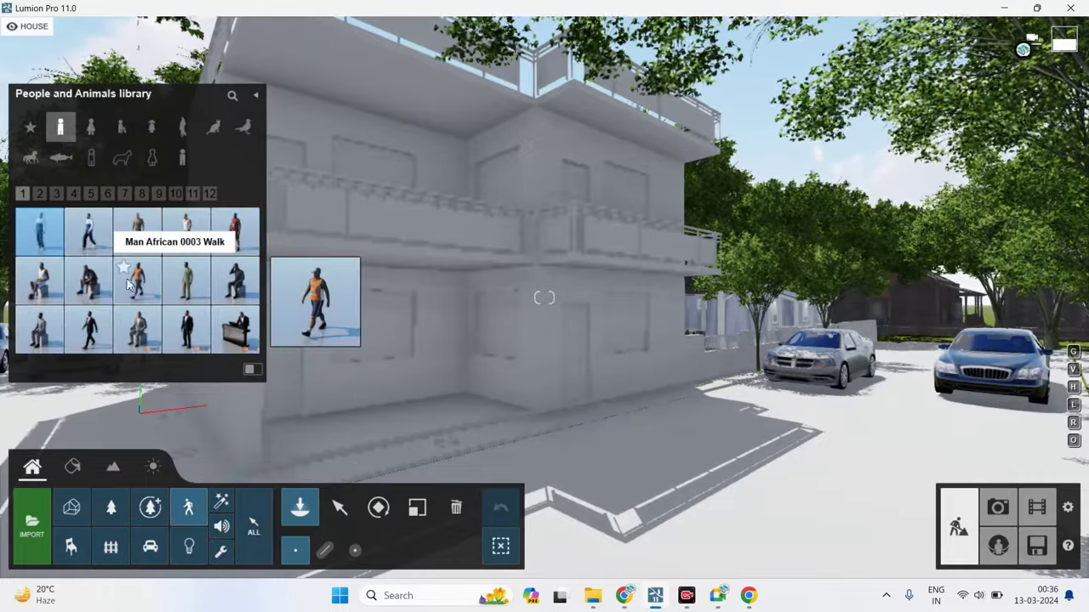
click(73, 194)
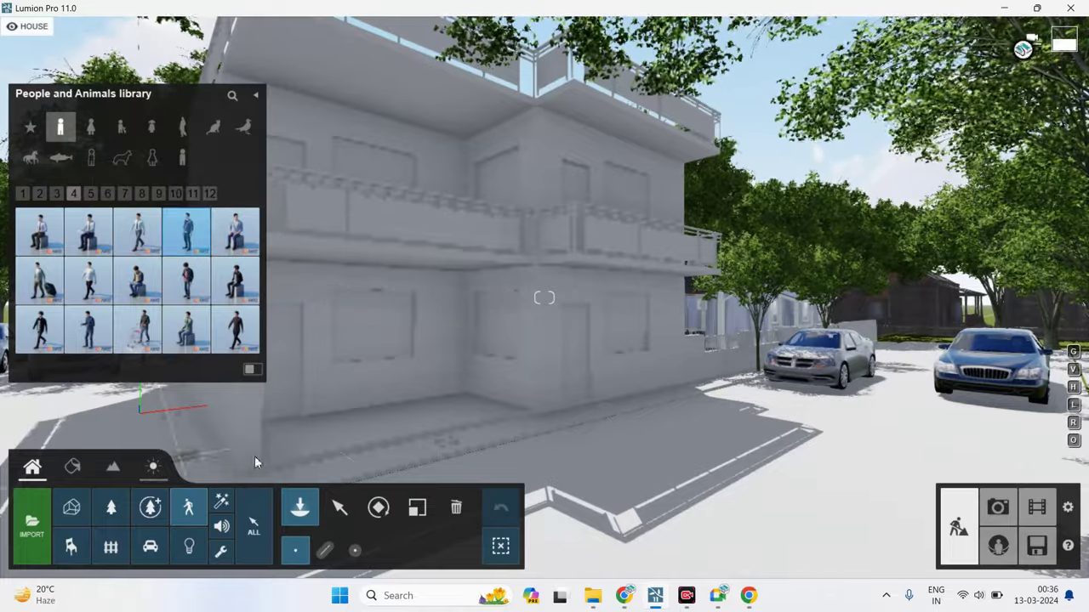
click(587, 479)
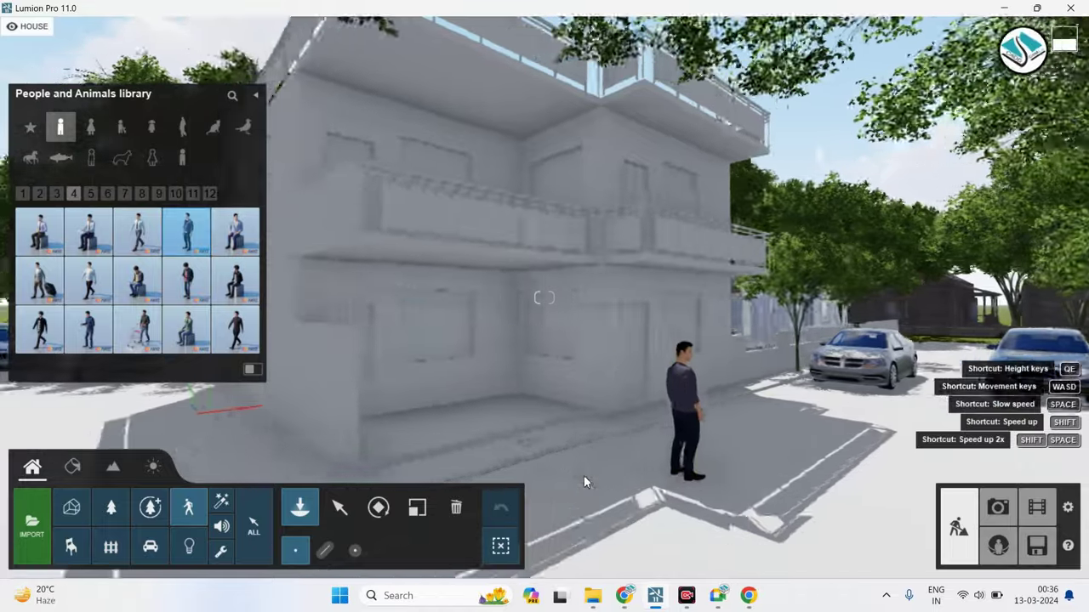
right_drag(584, 475, 318, 418)
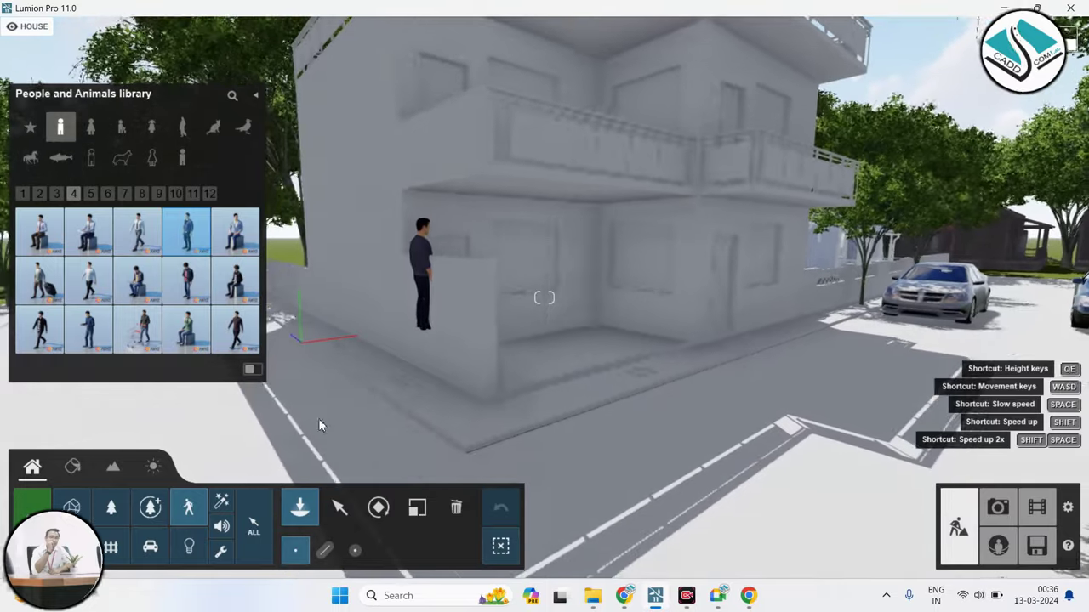
mouse_move(423, 327)
mouse_down()
mouse_move(369, 436)
mouse_move(448, 409)
mouse_up()
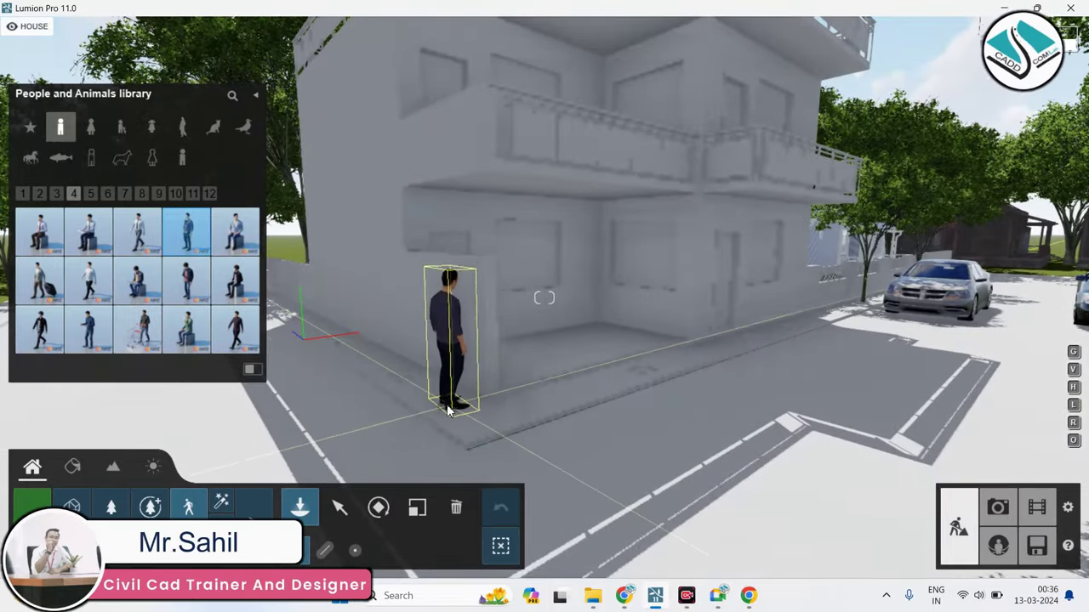
click(379, 508)
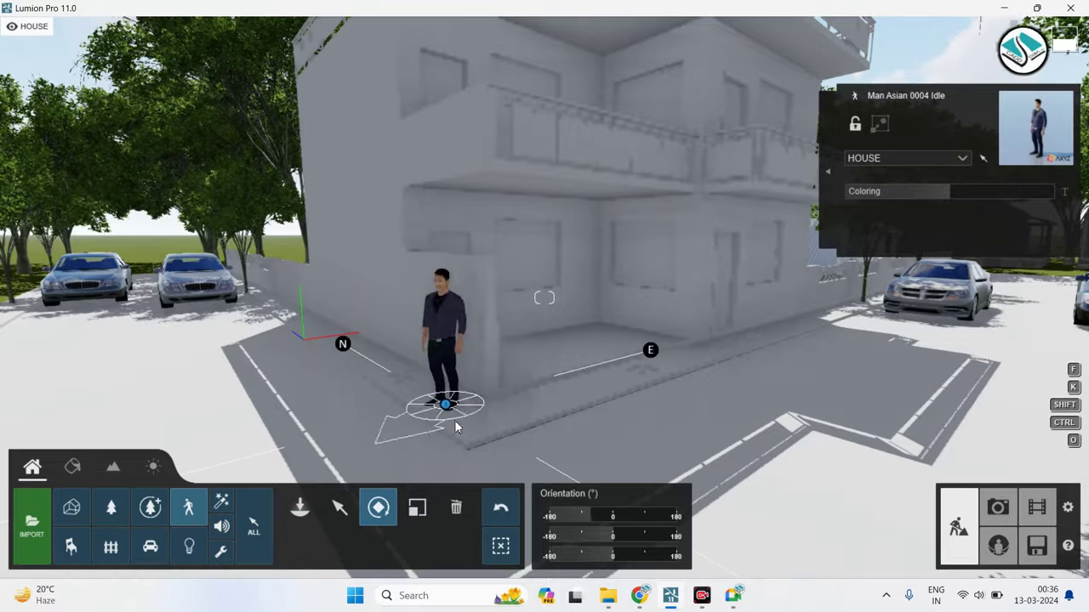
Reframe the view on the house front and bring up the People and Animals library.
right_drag(478, 422, 482, 411)
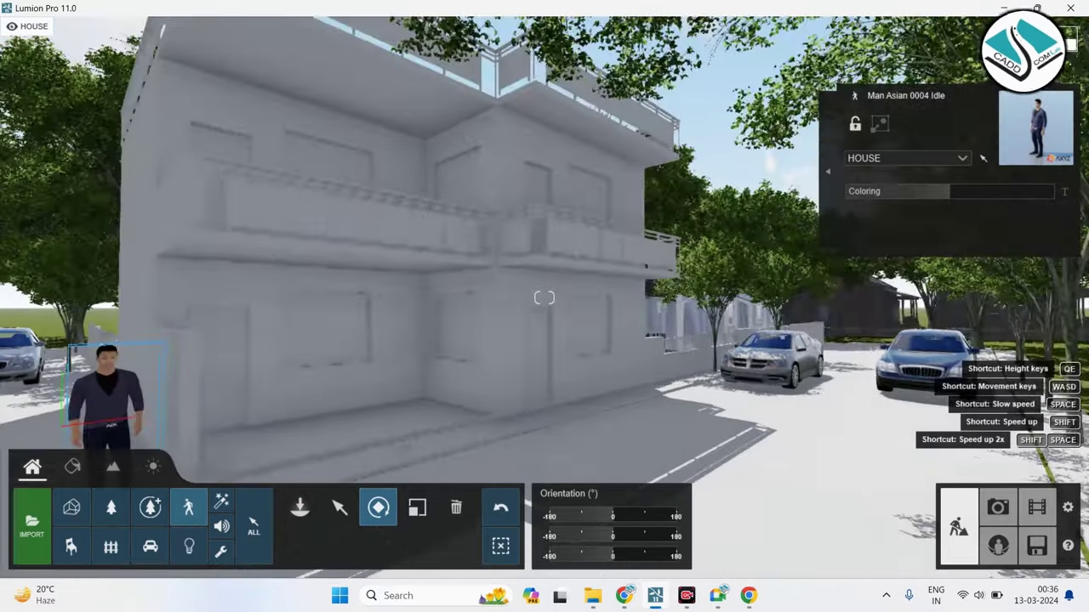
key(s)
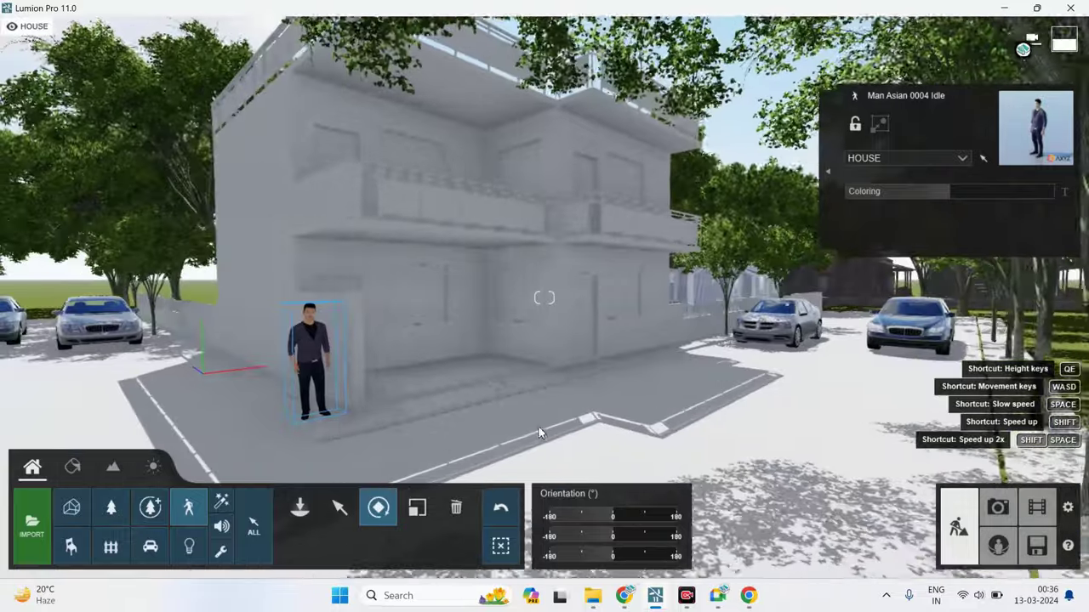
key(w)
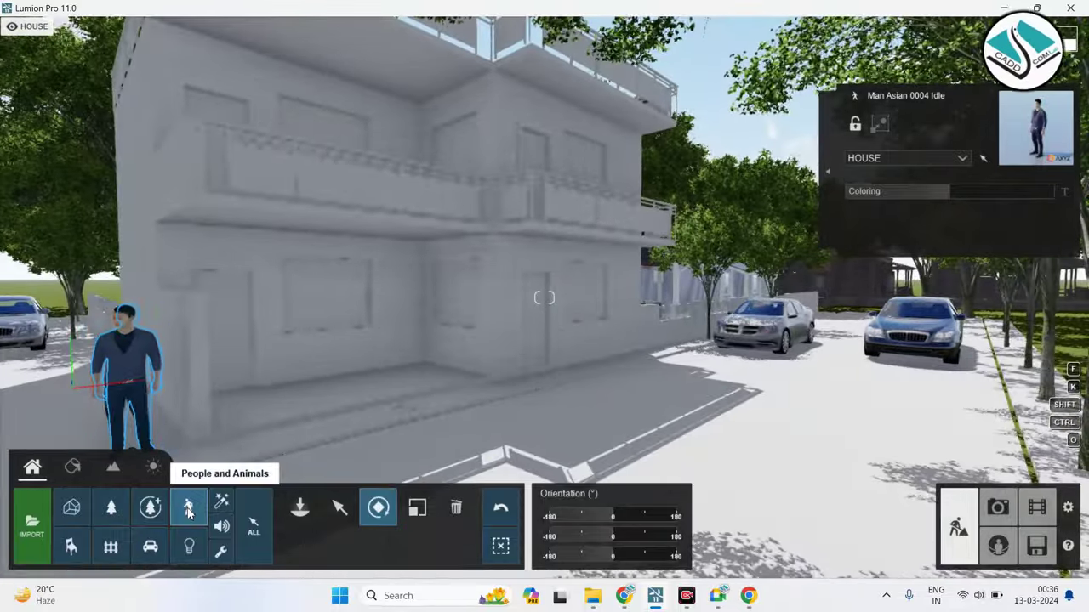
click(189, 508)
mouse_move(234, 280)
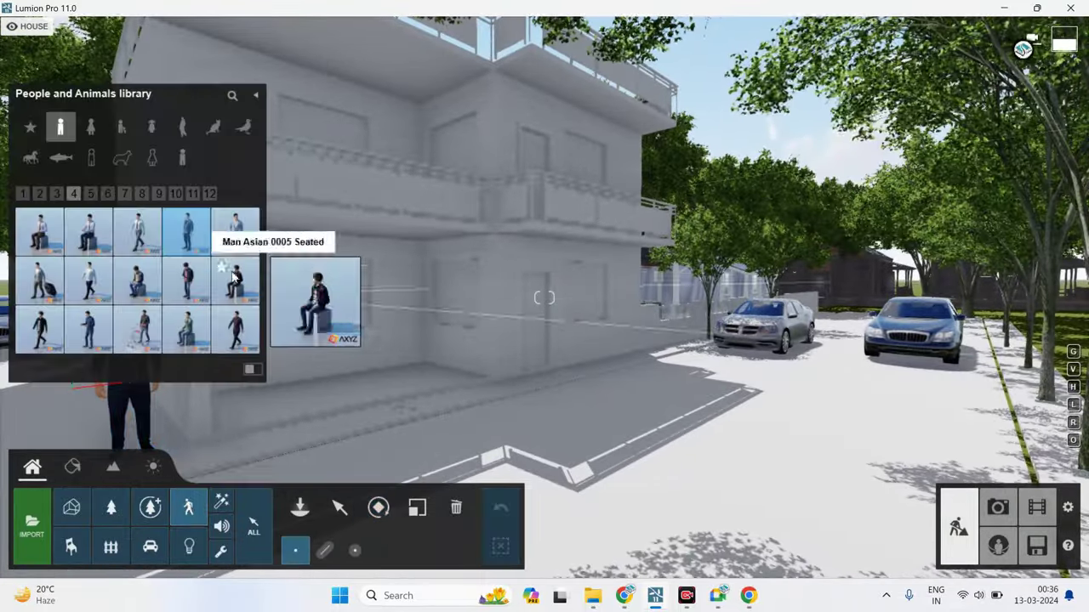
Place a walking man beside the silver car and Man Asian 0006 Idle beside the blue car.
click(89, 289)
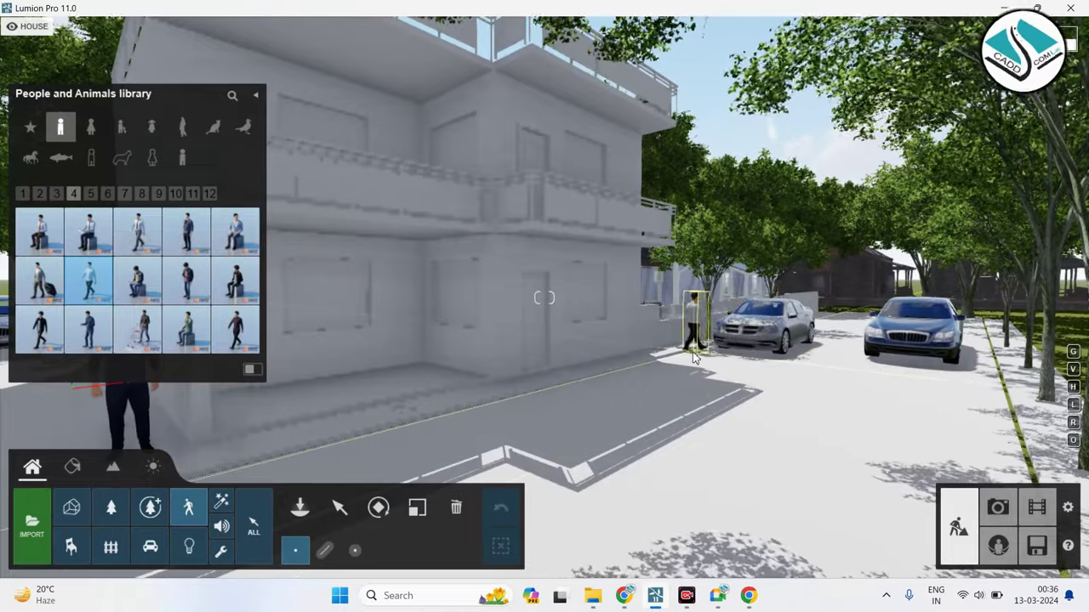
click(693, 348)
click(378, 508)
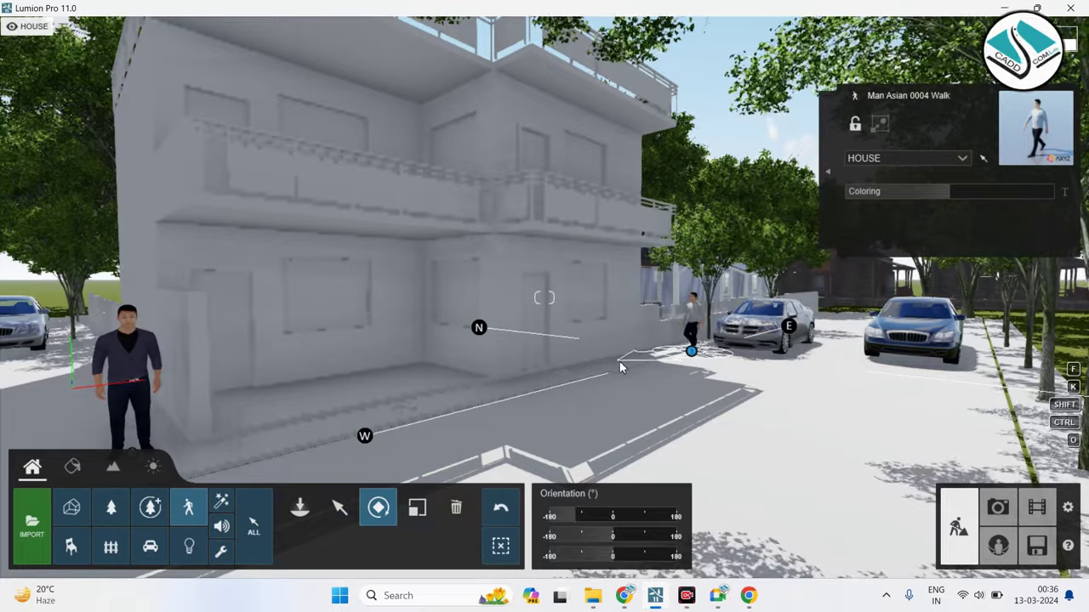
click(190, 510)
mouse_move(90, 329)
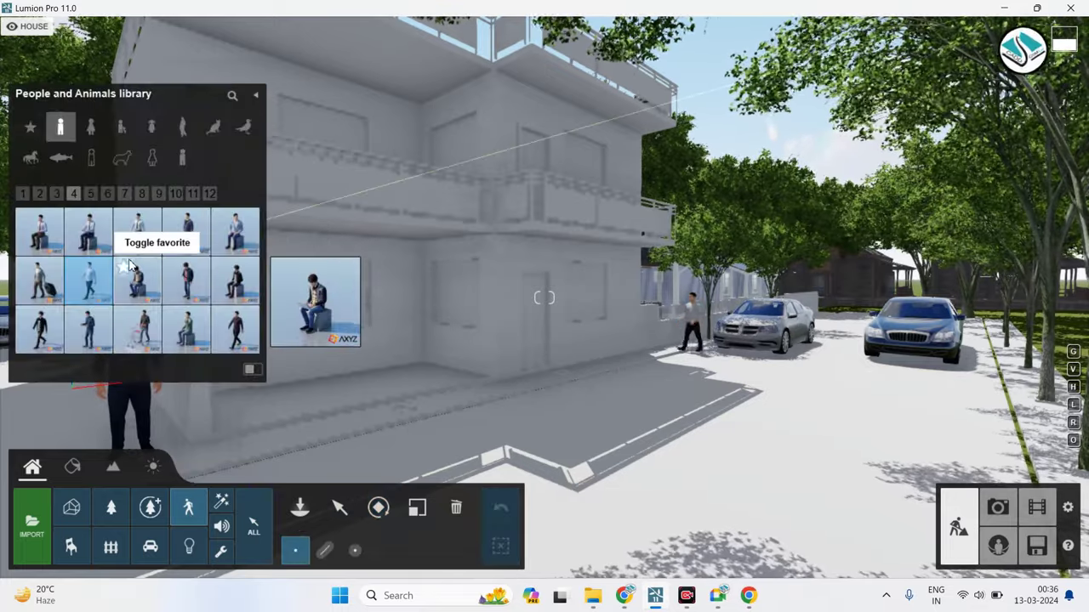
click(88, 330)
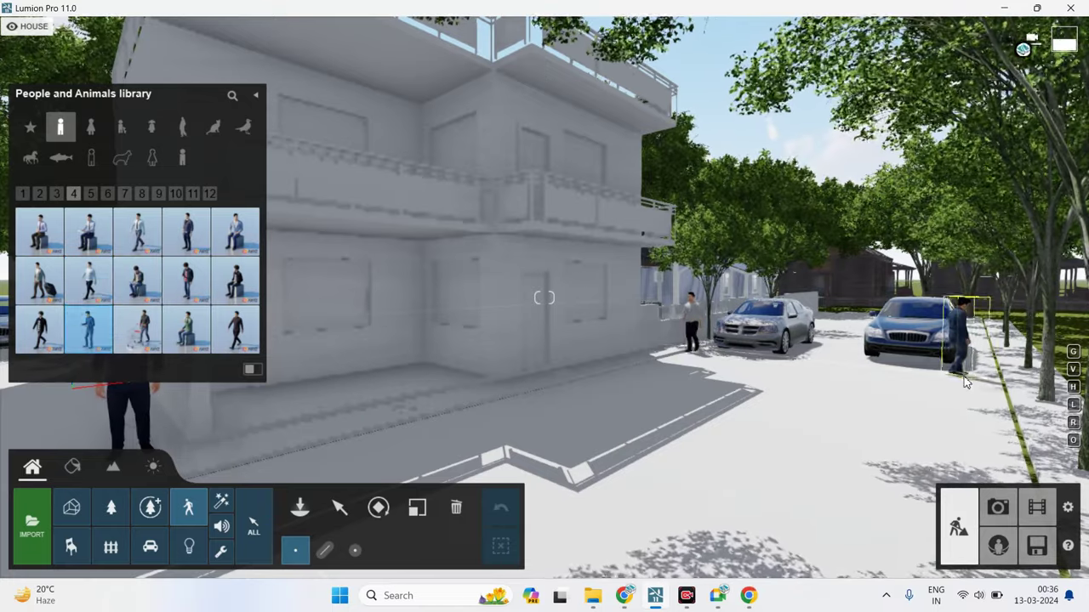
click(384, 515)
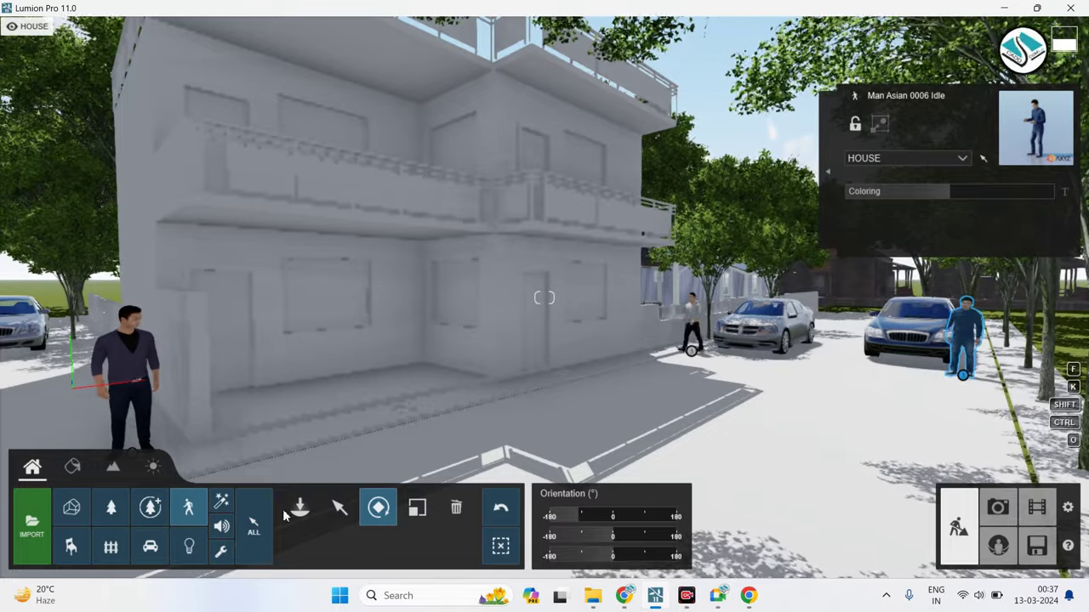
Place a Man Caucasian 0013 Walk figure in front of the house, then step the view back.
click(188, 507)
mouse_move(139, 232)
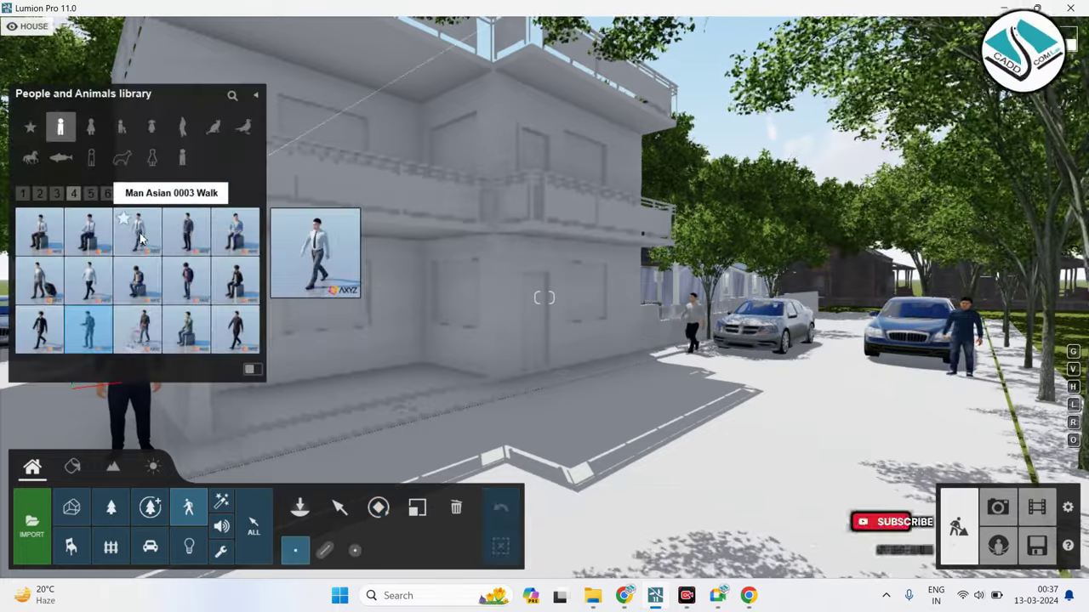
click(141, 239)
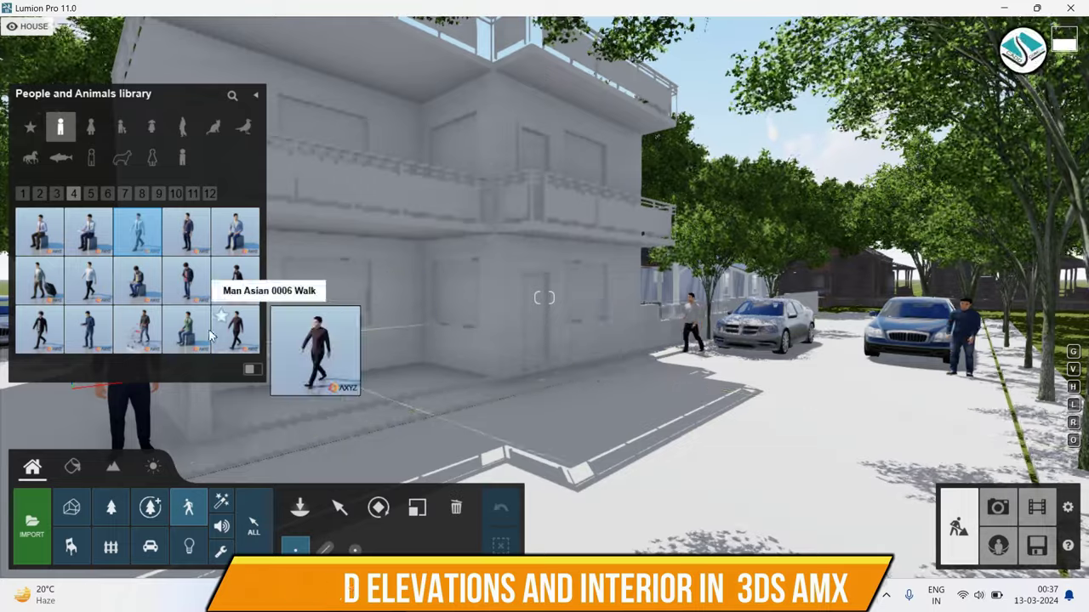
click(158, 193)
mouse_move(185, 232)
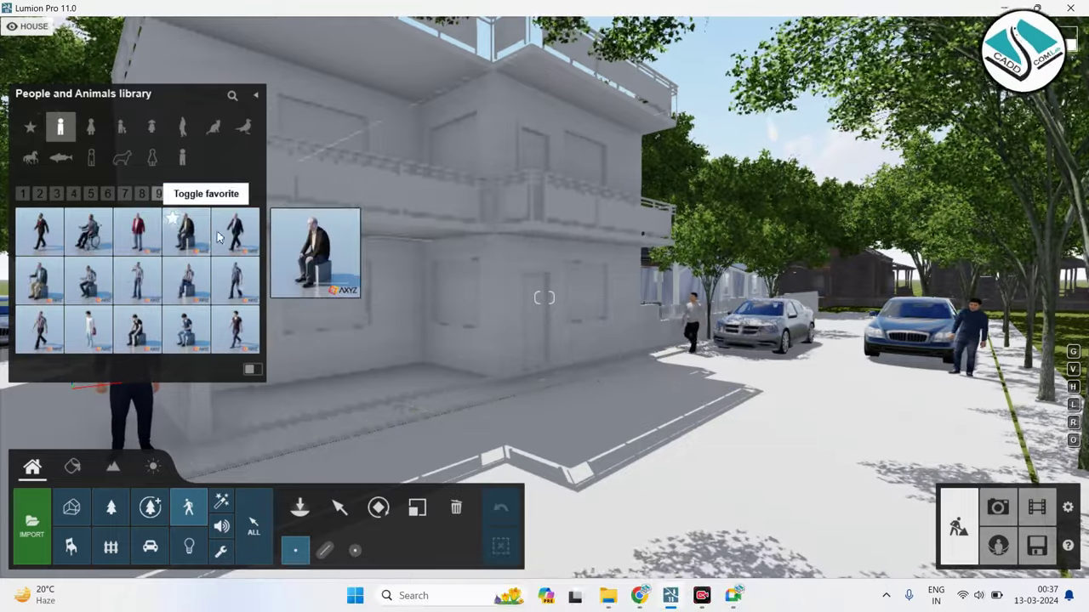
click(616, 363)
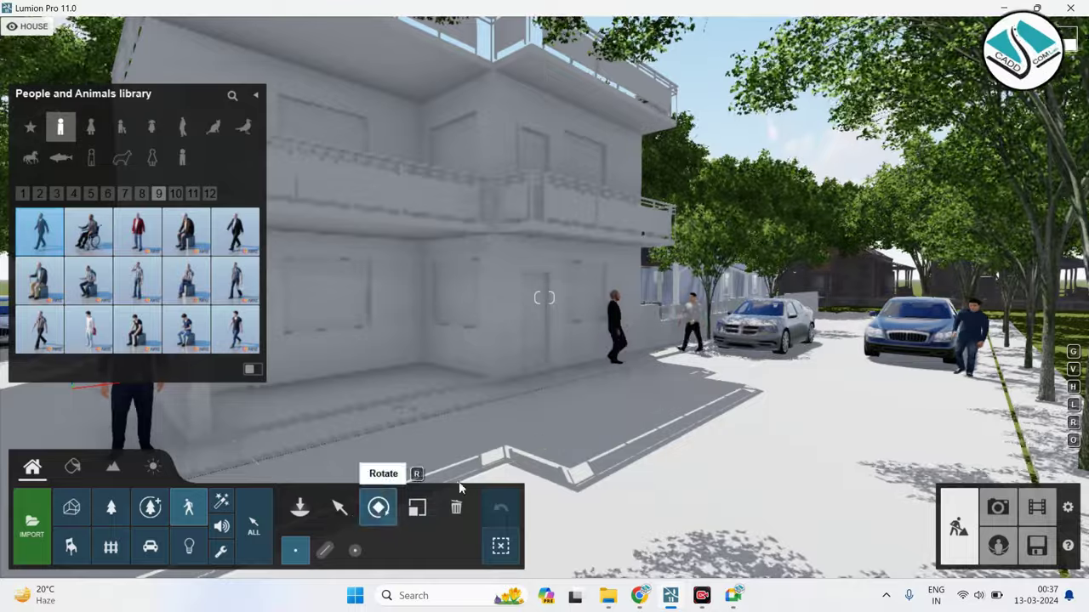
click(379, 508)
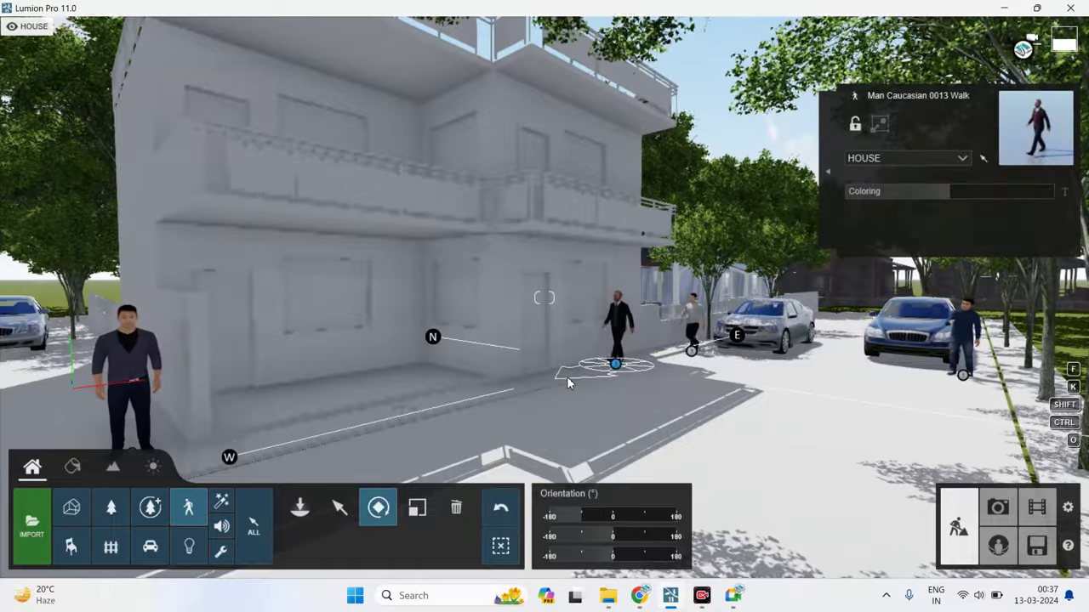
key(s)
key(a)
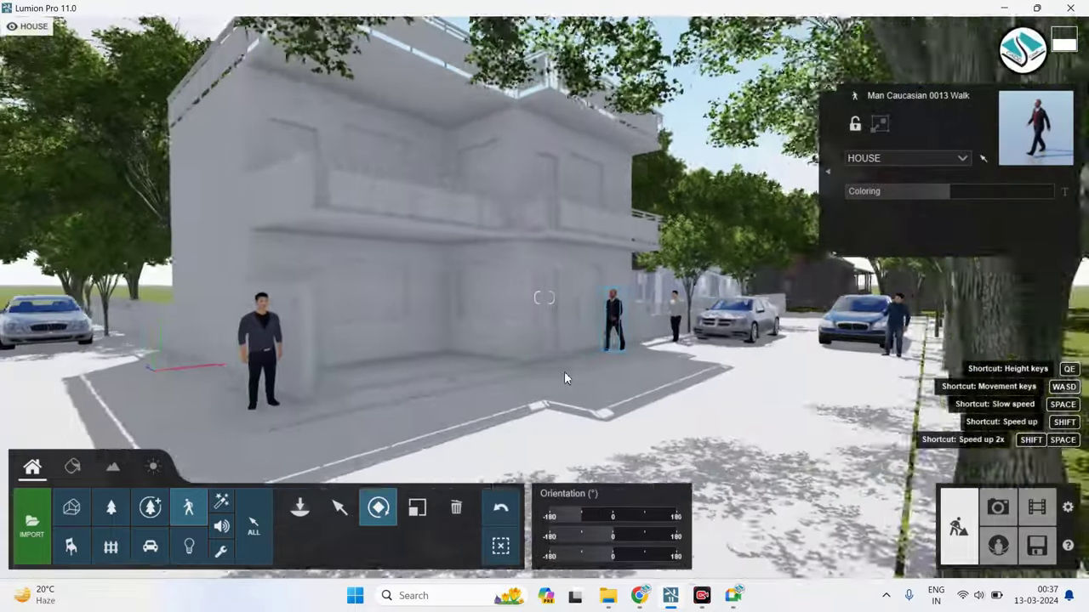
key(d)
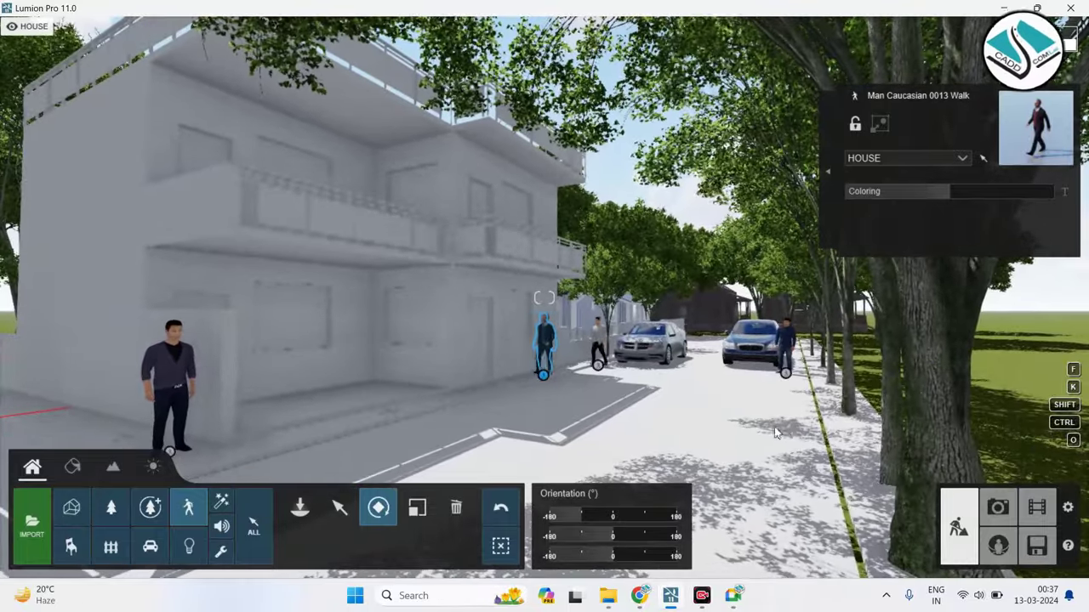
Place Man Caucasian 0016 Idle figures with red bags on the right-hand sidewalk near the blue car.
click(189, 508)
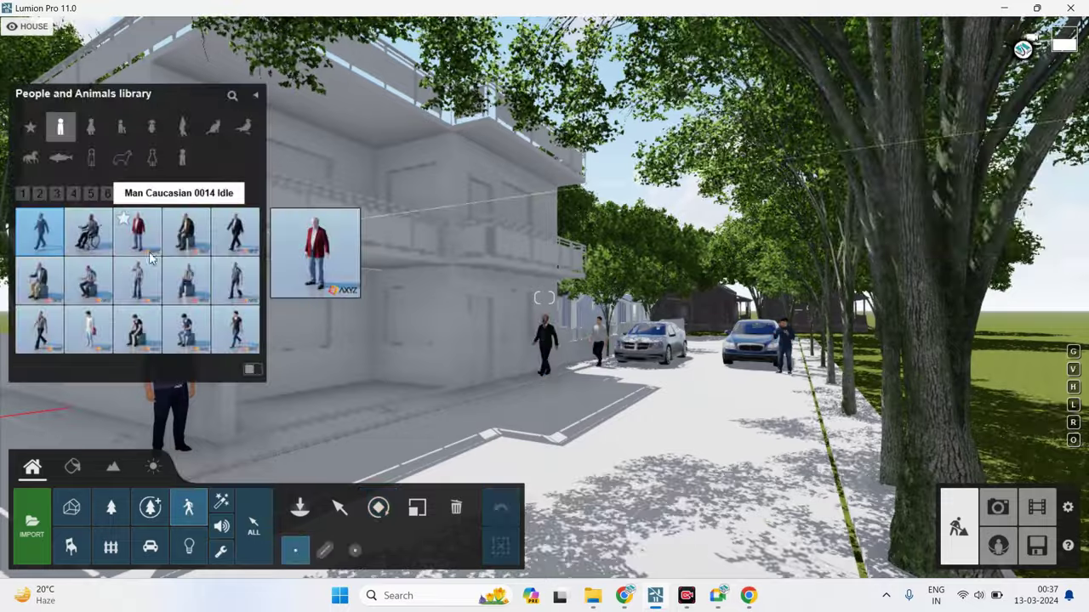
click(89, 330)
click(814, 404)
click(808, 380)
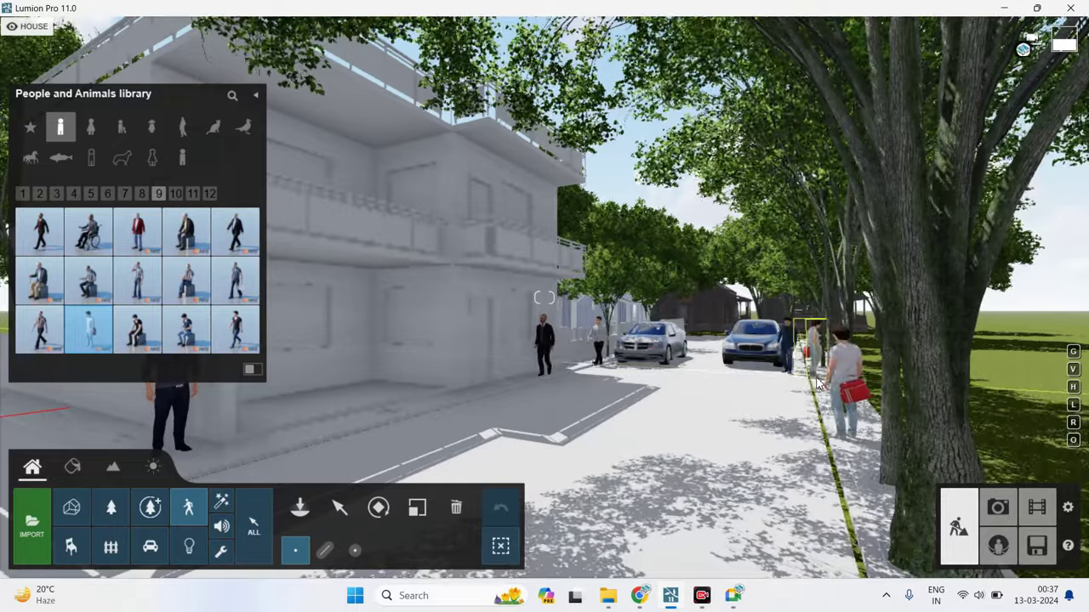
click(795, 403)
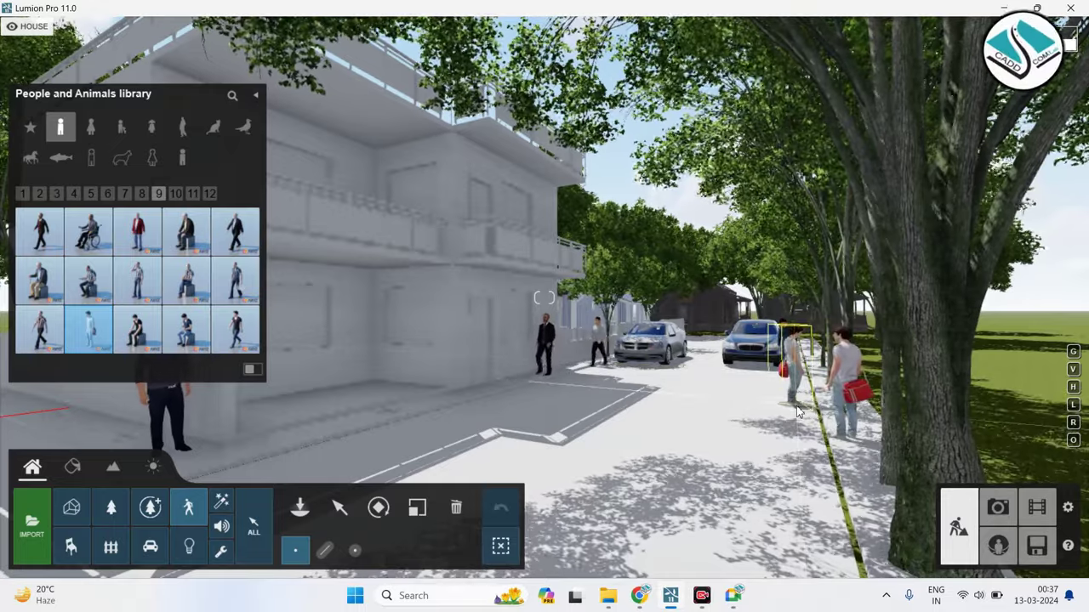
click(378, 507)
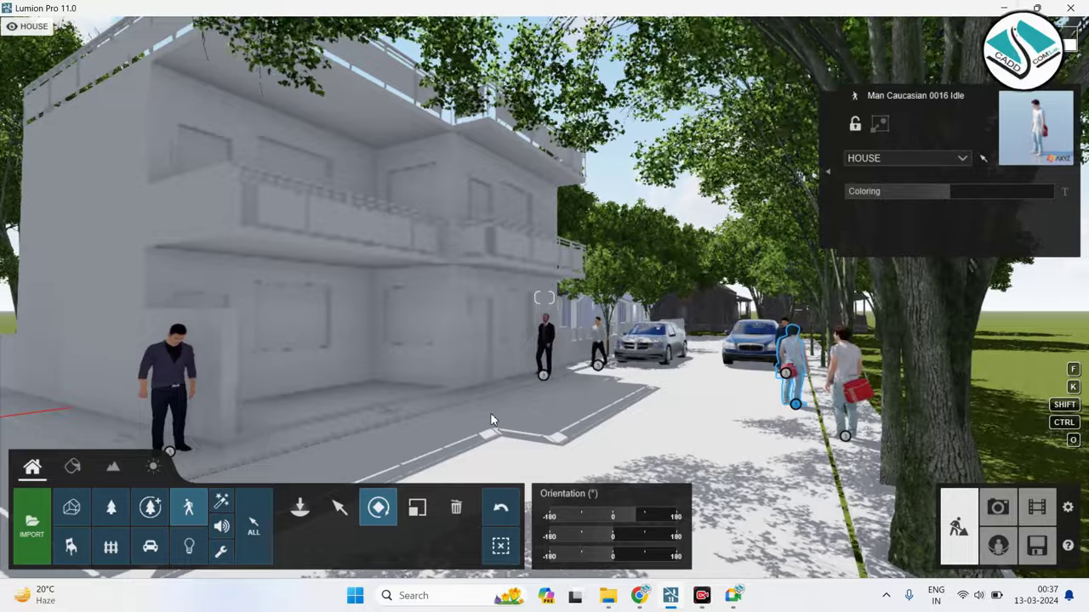
key(w)
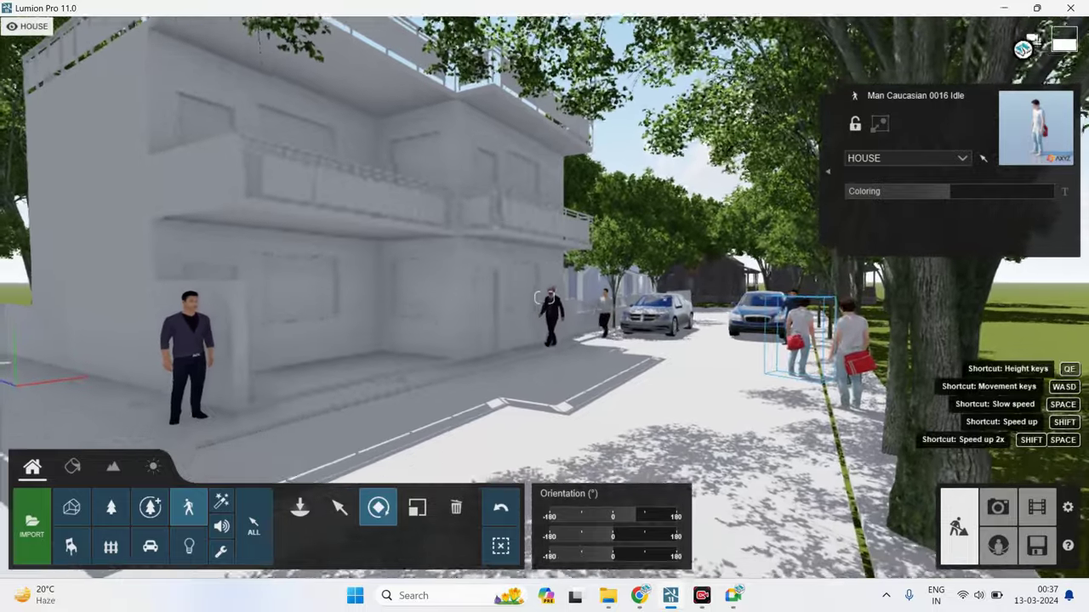
key(w)
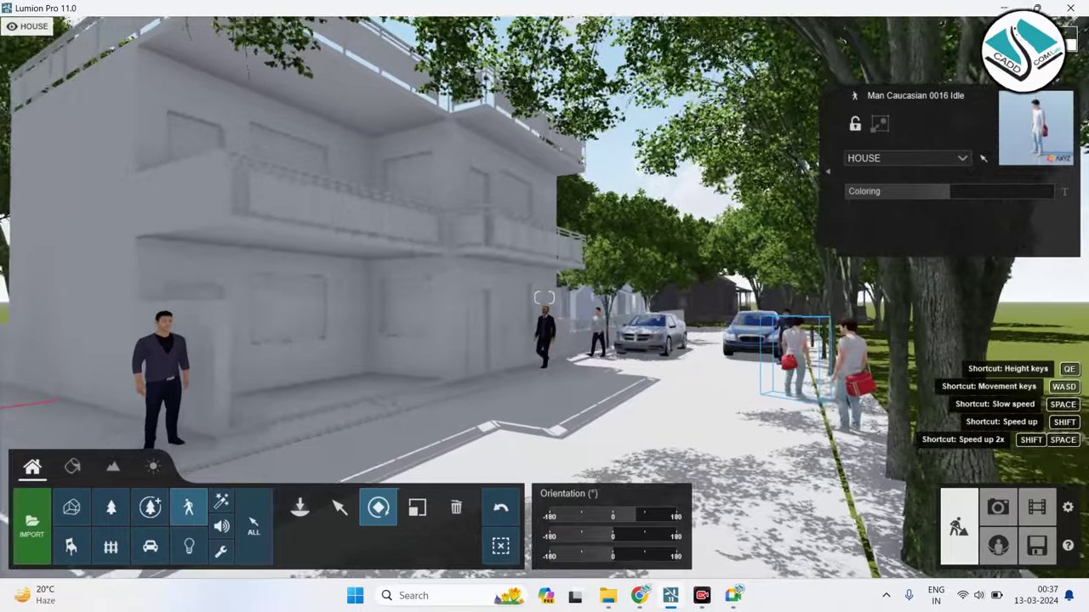
right_drag(549, 359, 476, 359)
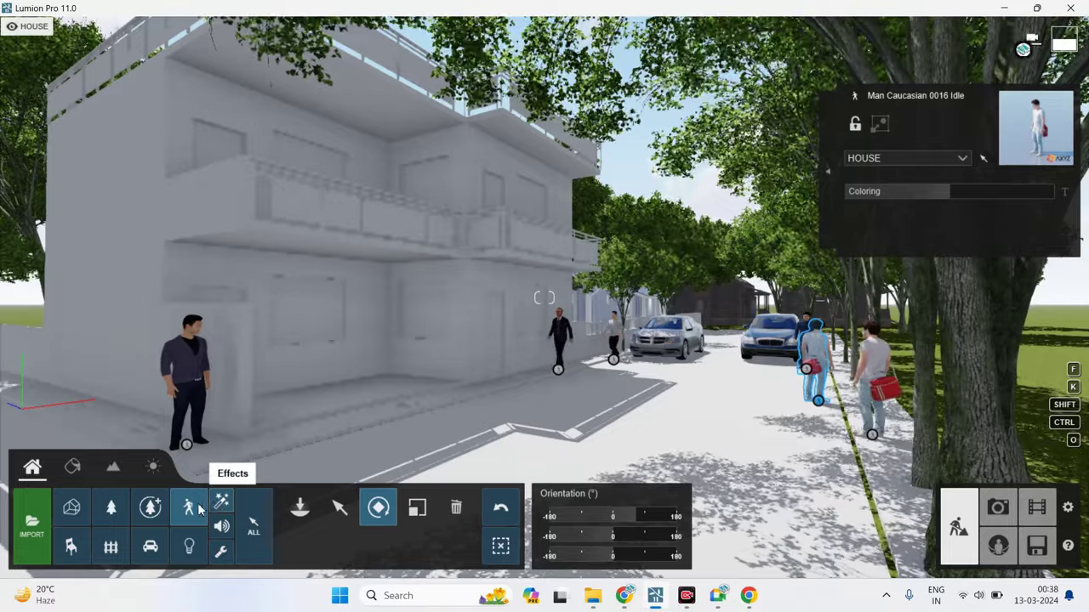
Turn to a three-quarter view and pick the White Mulberry 001 tree from the nature library.
click(150, 508)
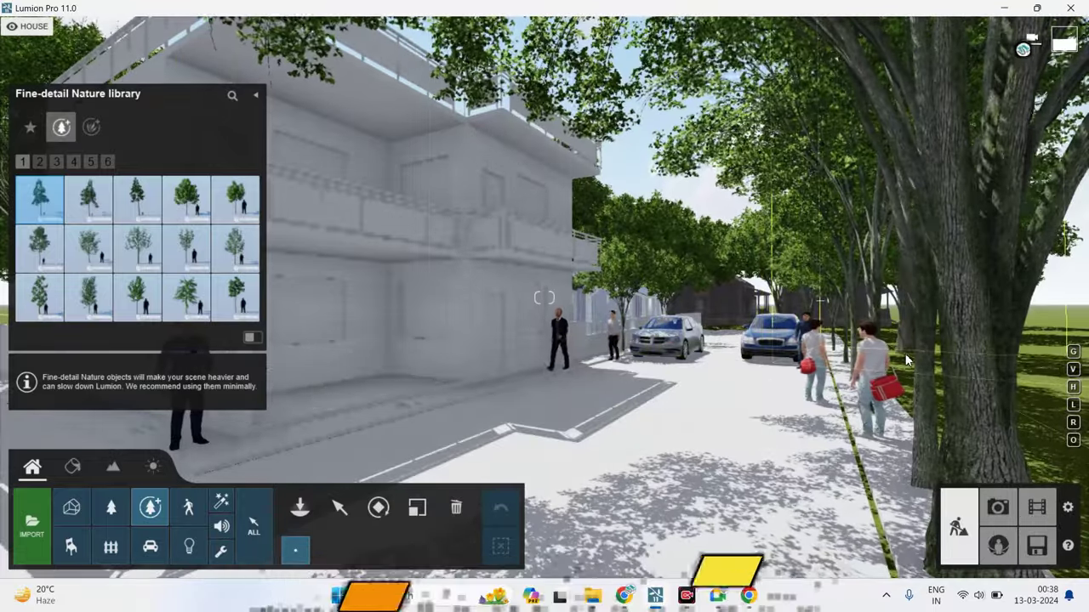
right_drag(906, 361, 365, 375)
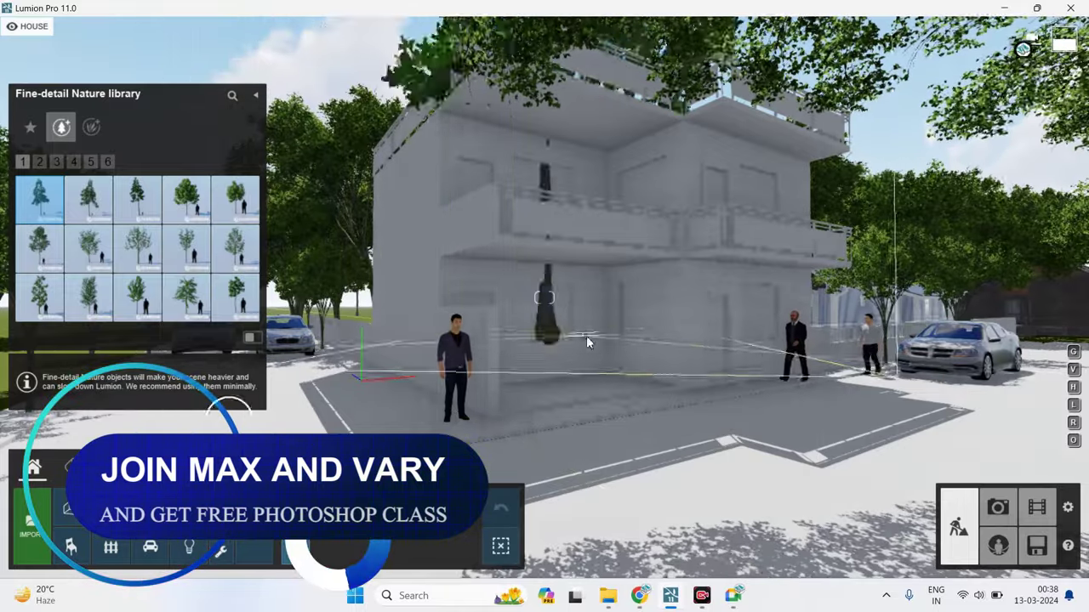
right_drag(586, 336, 647, 336)
right_drag(544, 298, 561, 298)
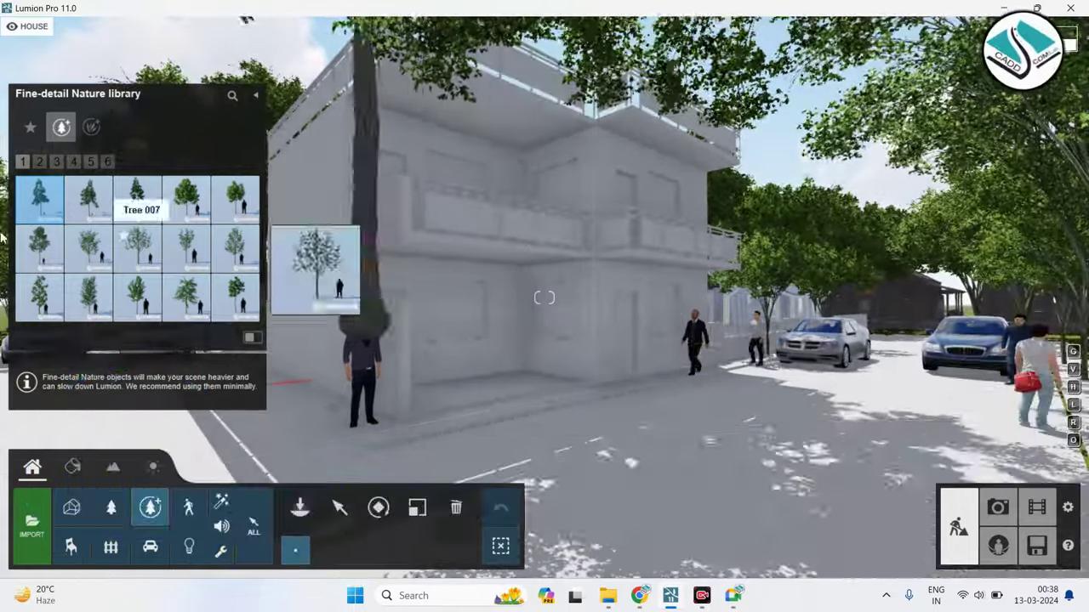
click(107, 162)
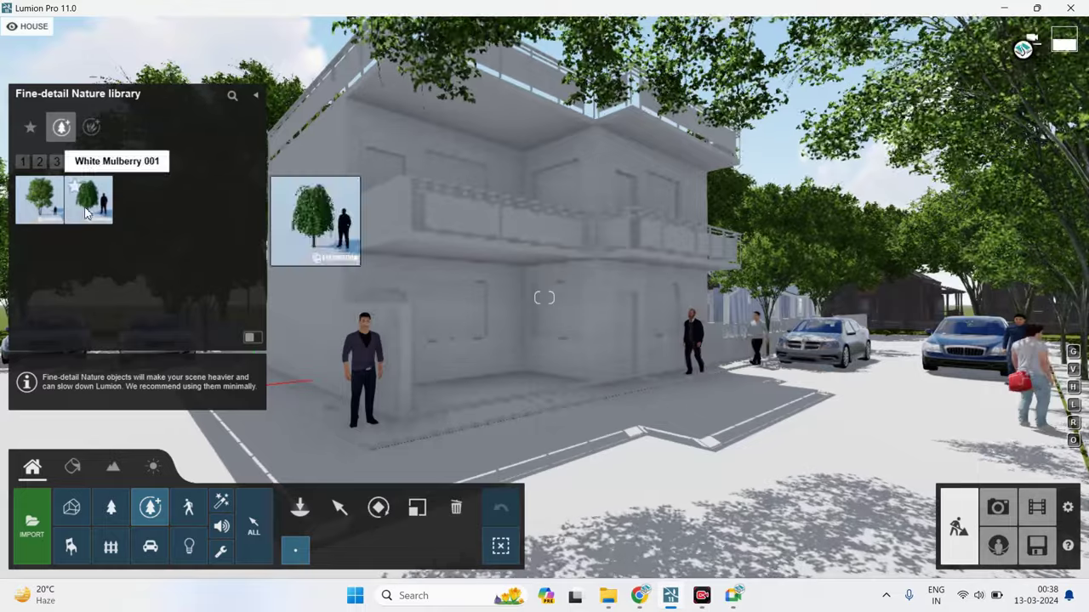
click(102, 197)
Place mulberry trees beside the standing man and by the building's right corner.
click(434, 432)
key(ctrl+z)
click(514, 381)
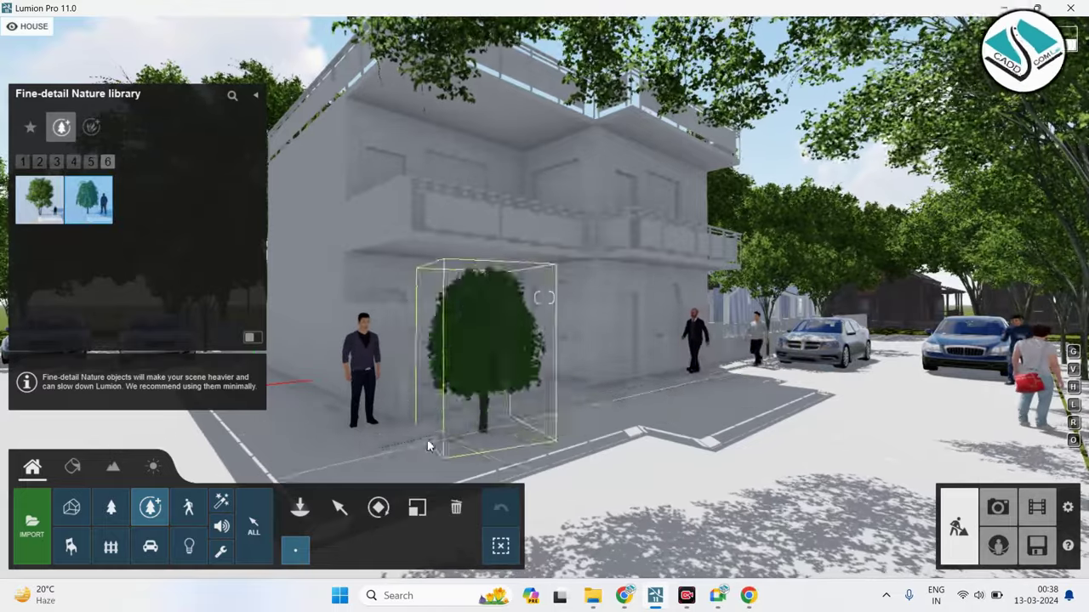
click(324, 404)
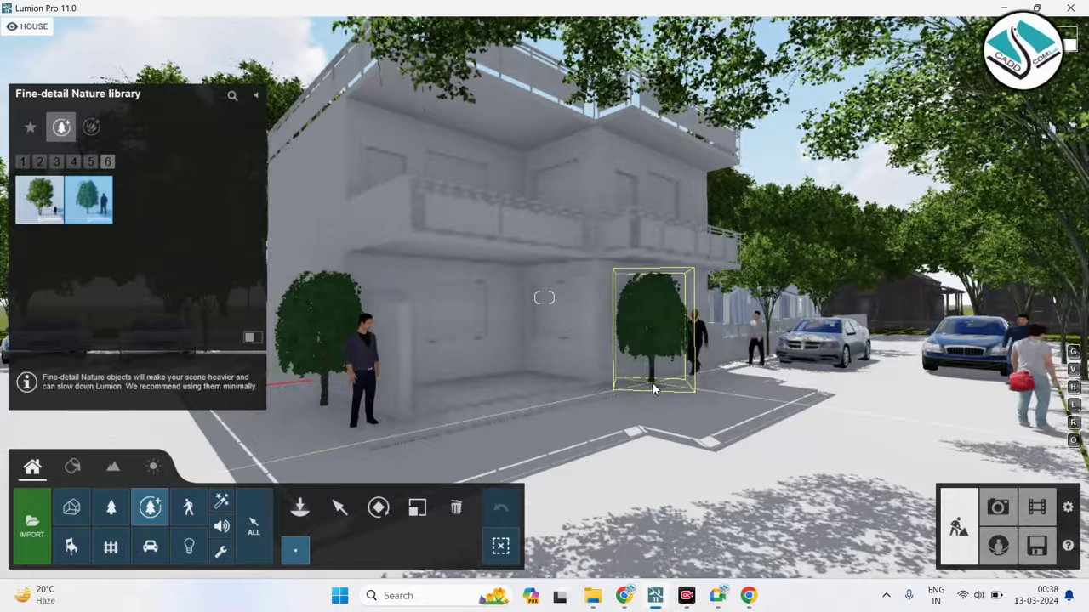
click(652, 382)
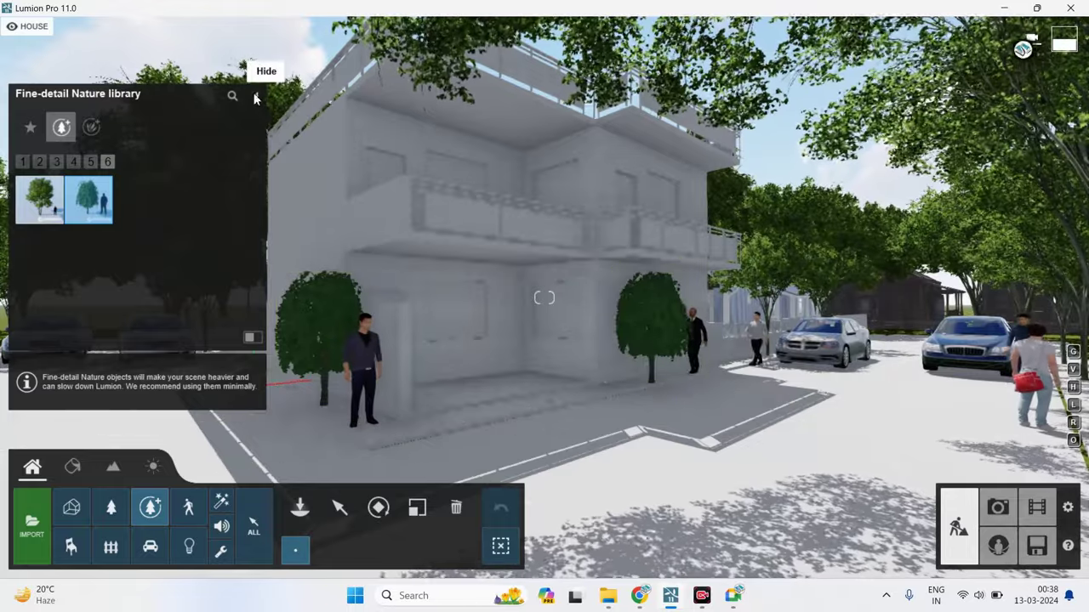
click(256, 94)
Delete the tree standing by the house's right side.
key(w)
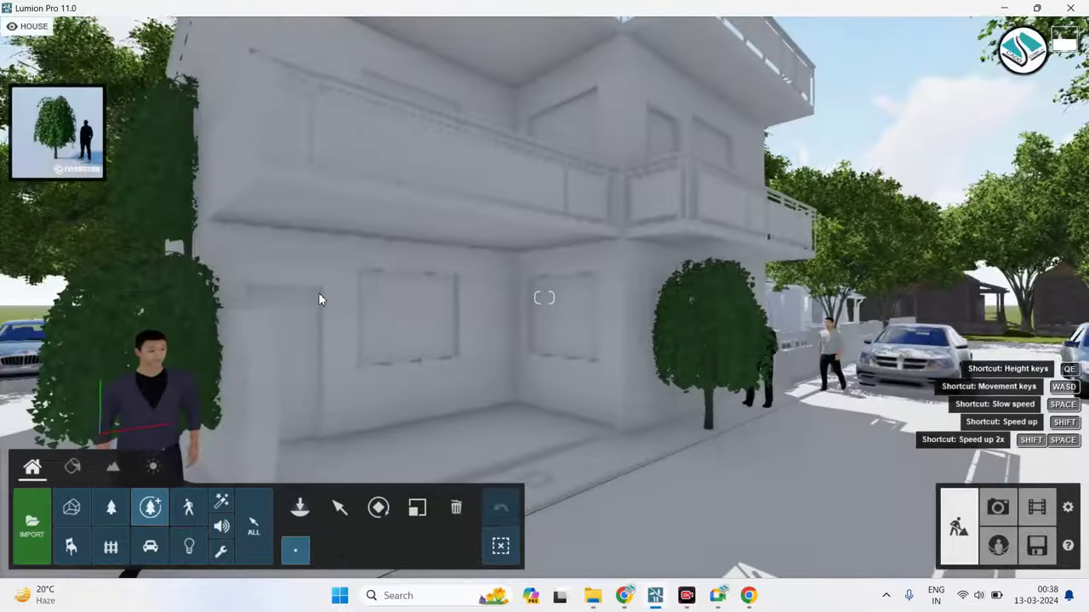
key(a)
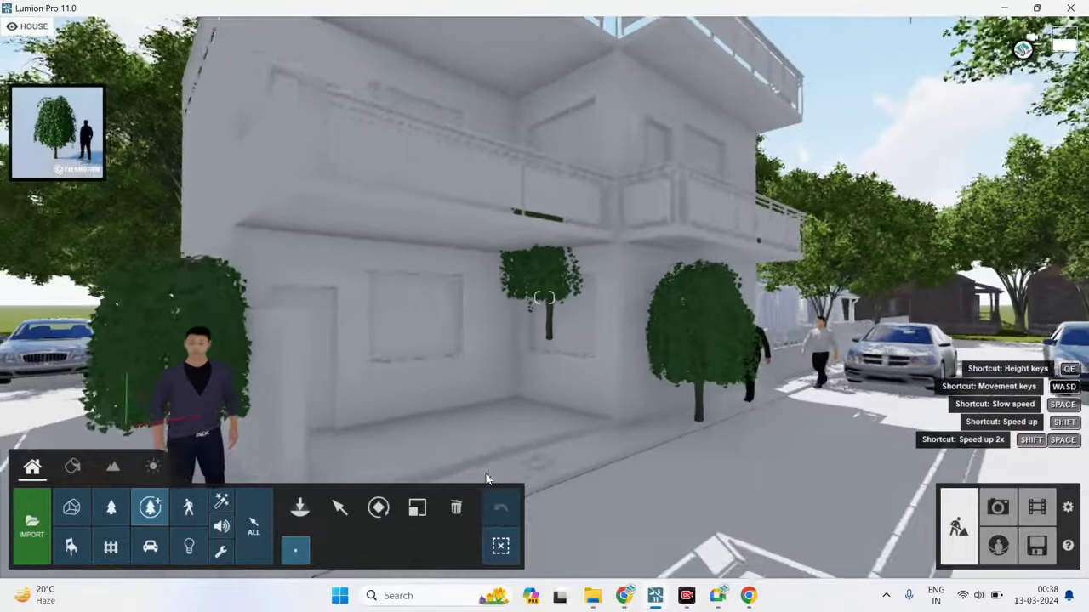
click(454, 508)
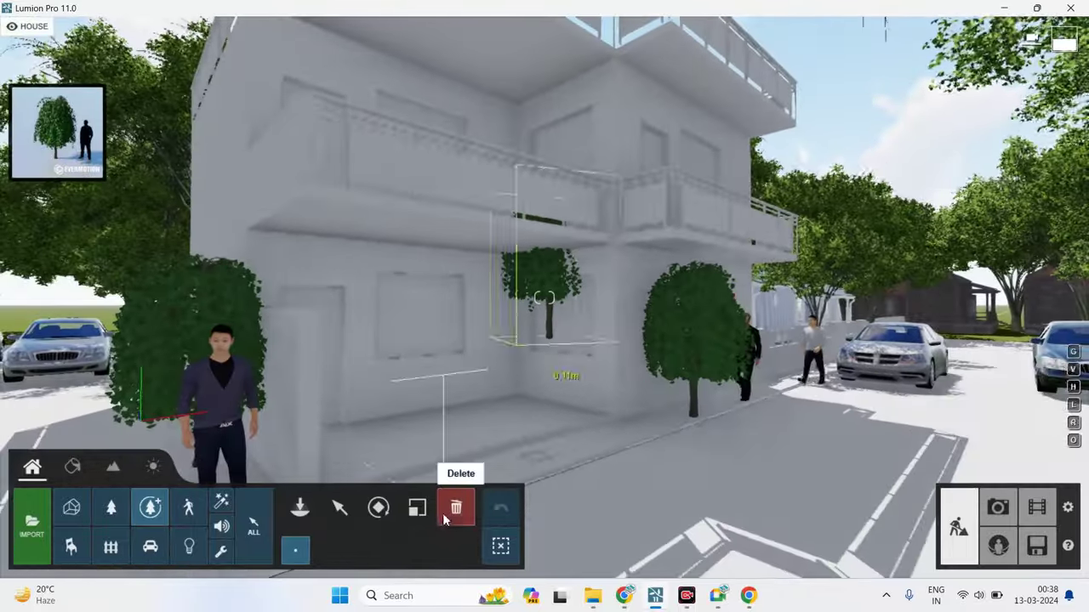
click(693, 415)
key(s)
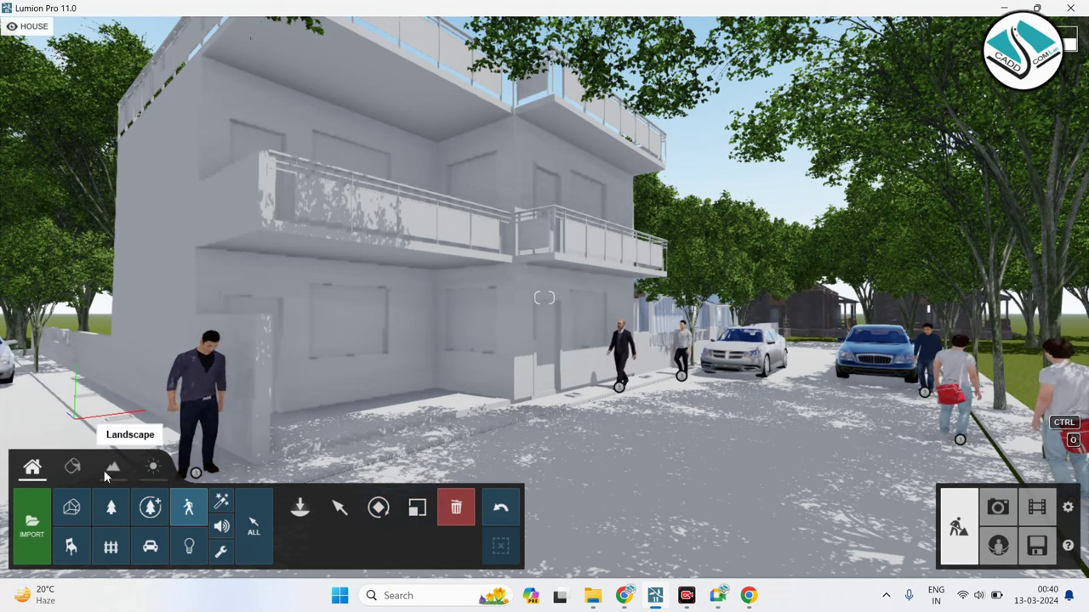
Delete the people standing and walking along the street.
click(195, 401)
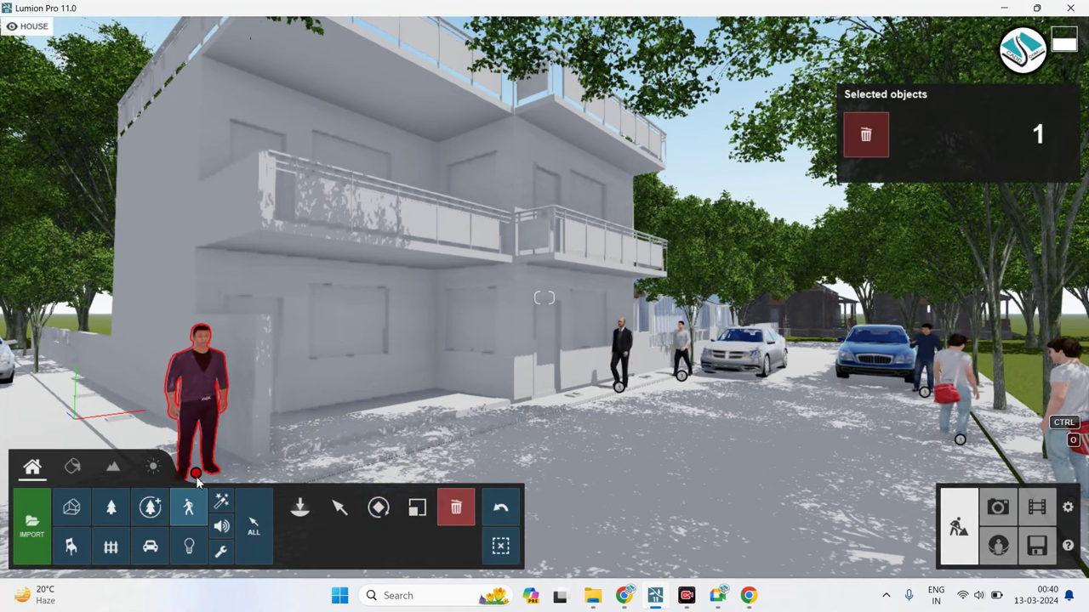
click(618, 387)
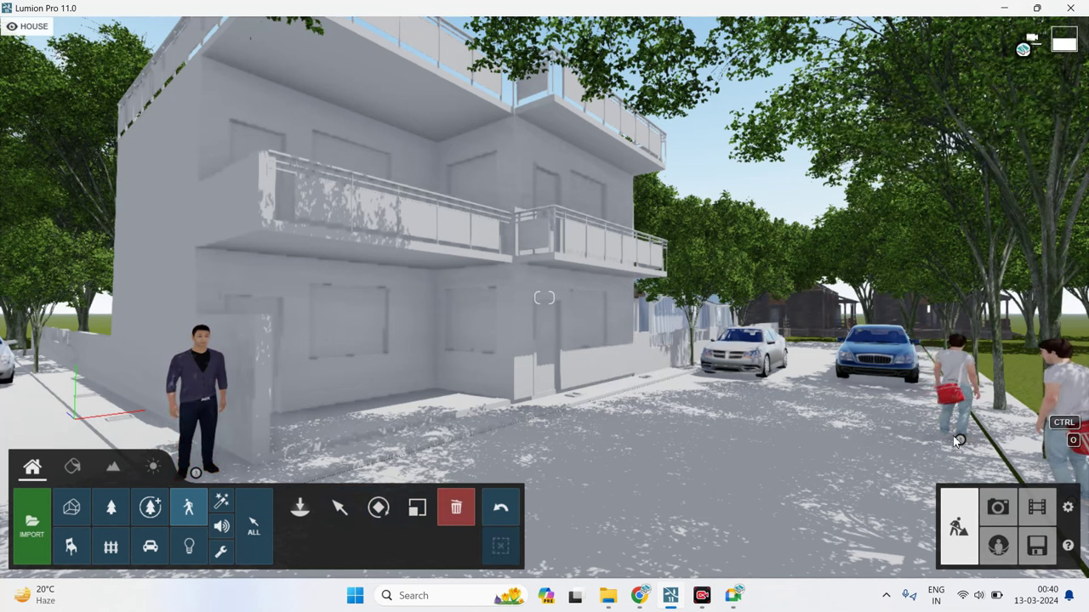
click(958, 442)
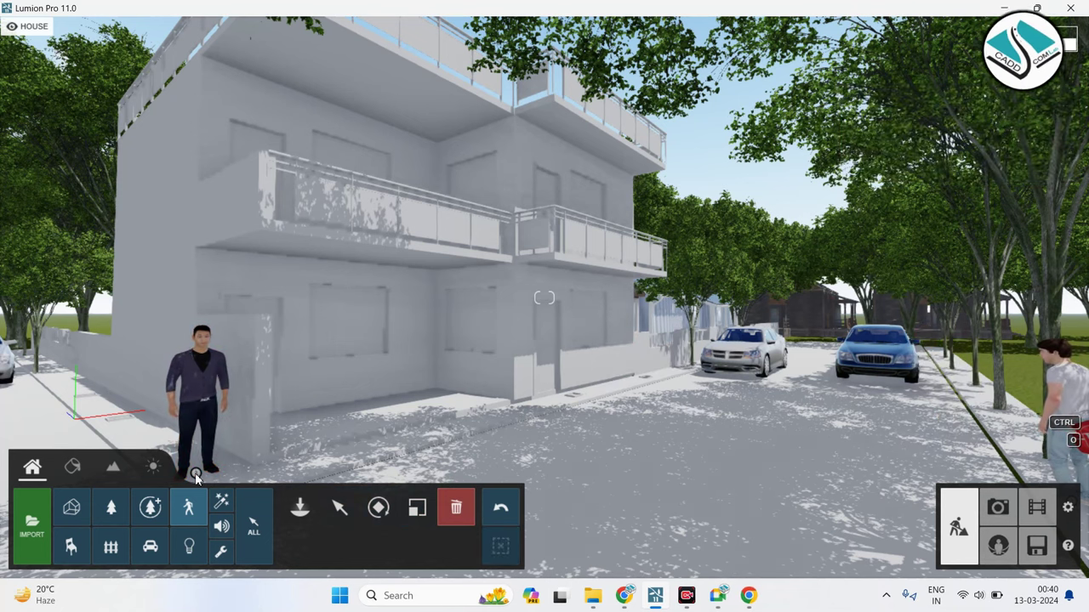
right_drag(198, 474, 268, 374)
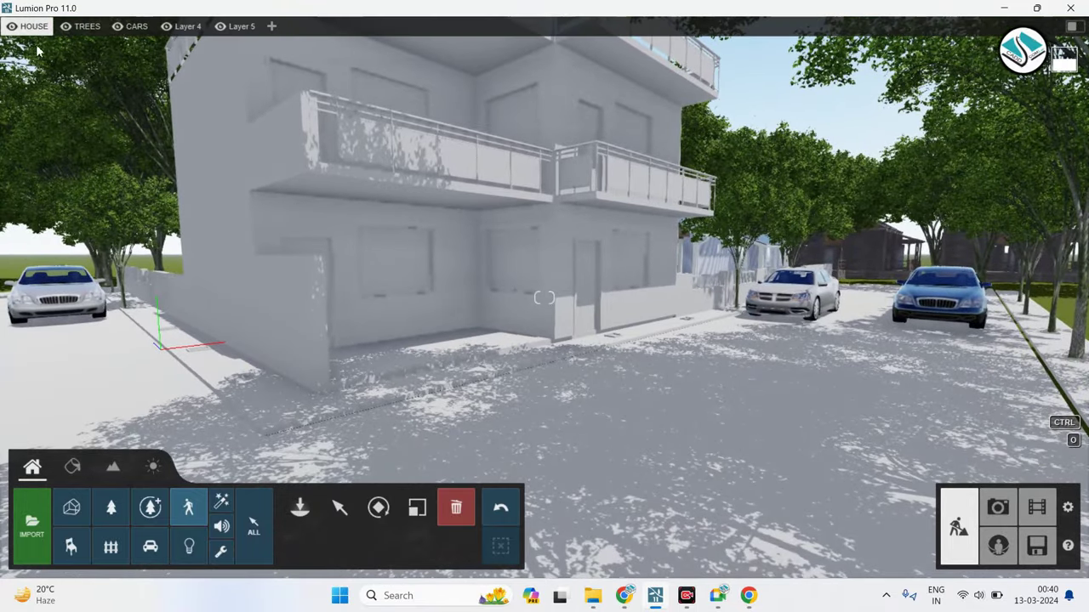
Rename Layer 4 to HUMAN FIG.
double_click(188, 27)
text(H)
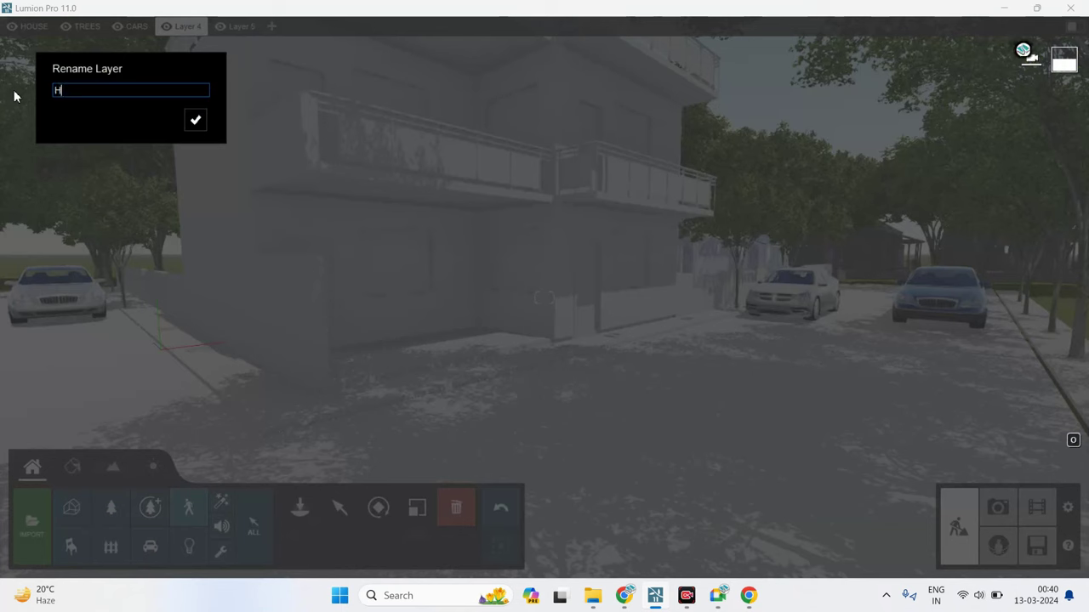
text(UMAN FIG)
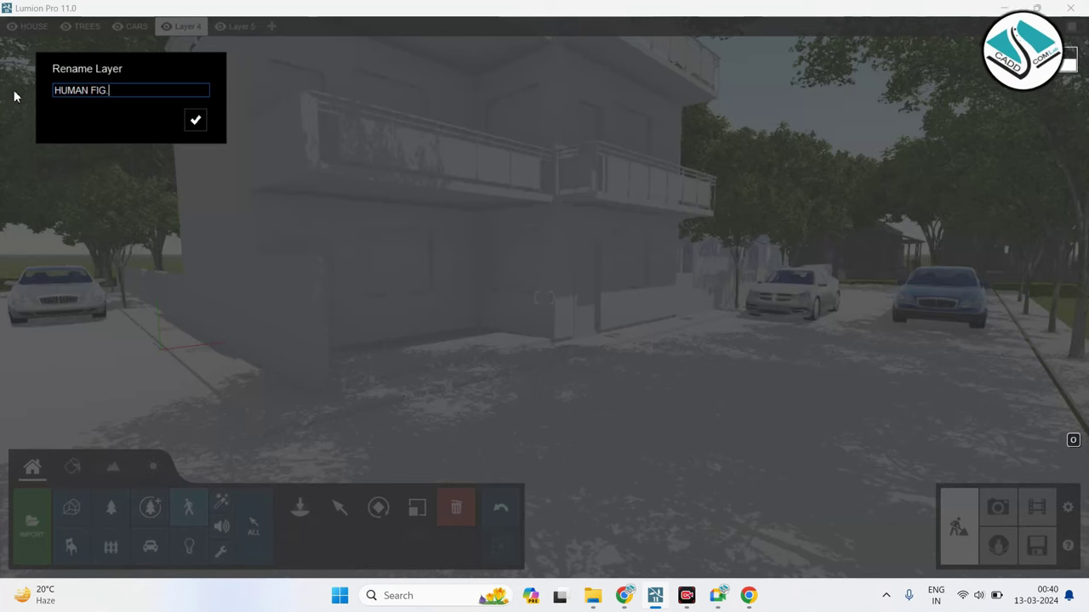
key(Return)
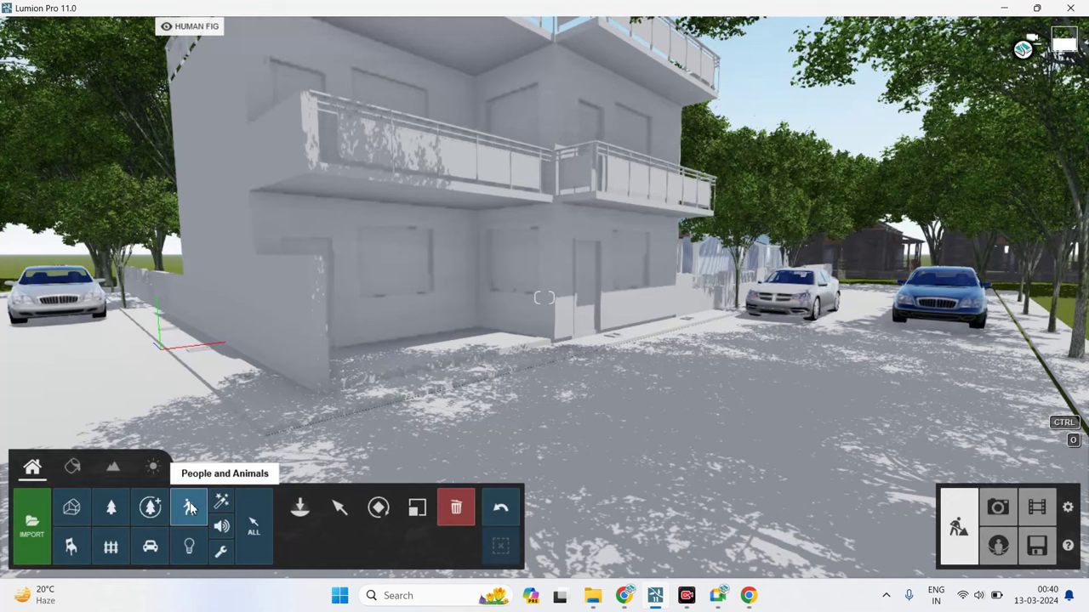
Place a figure at the house's right end and a walking man by the left wall.
click(190, 508)
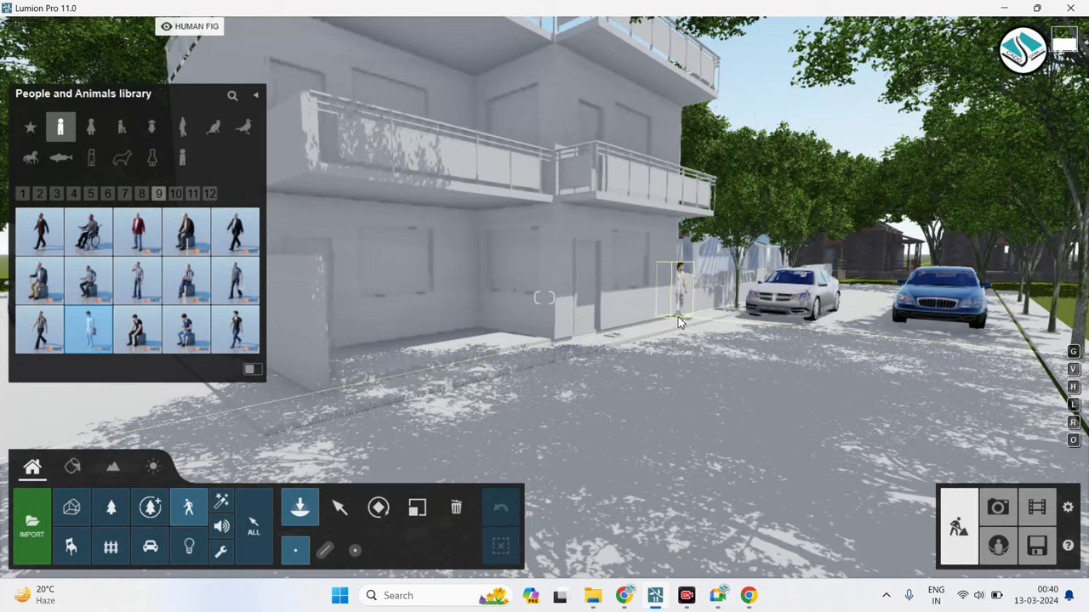
click(683, 325)
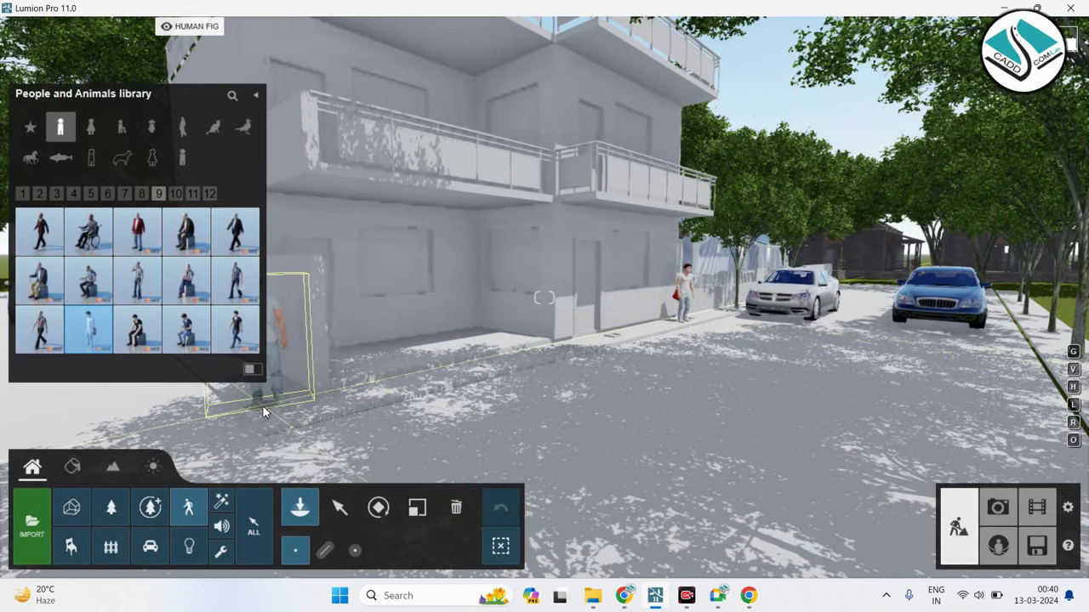
click(236, 330)
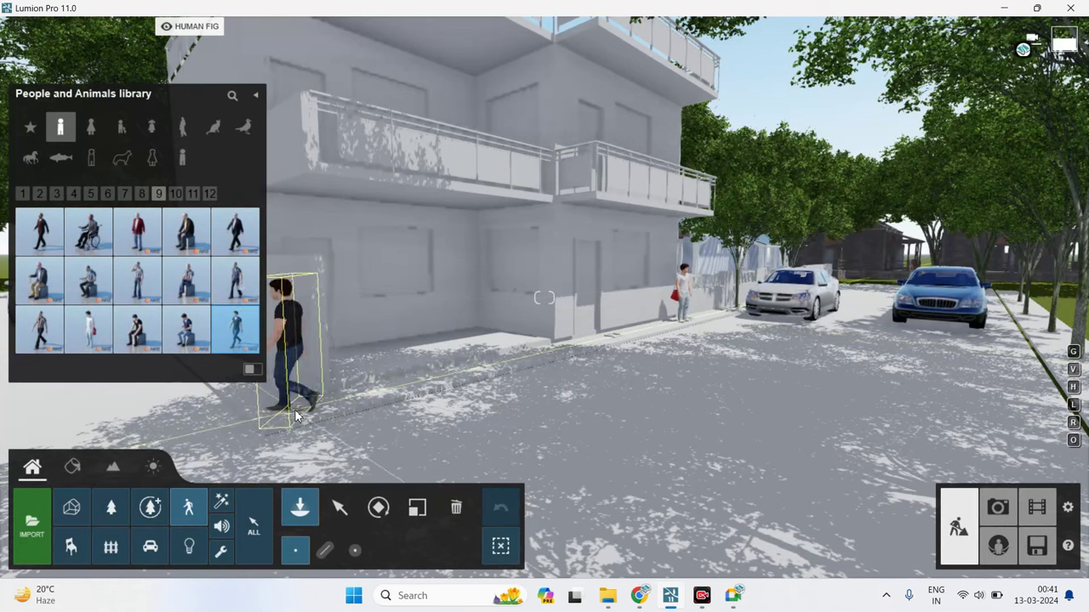
click(293, 414)
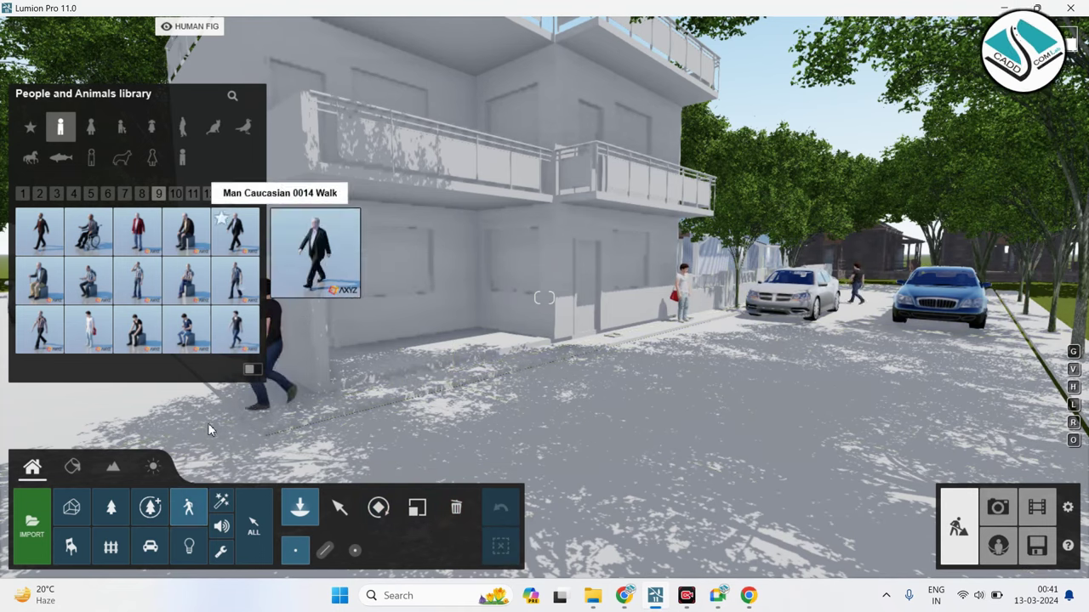
click(71, 508)
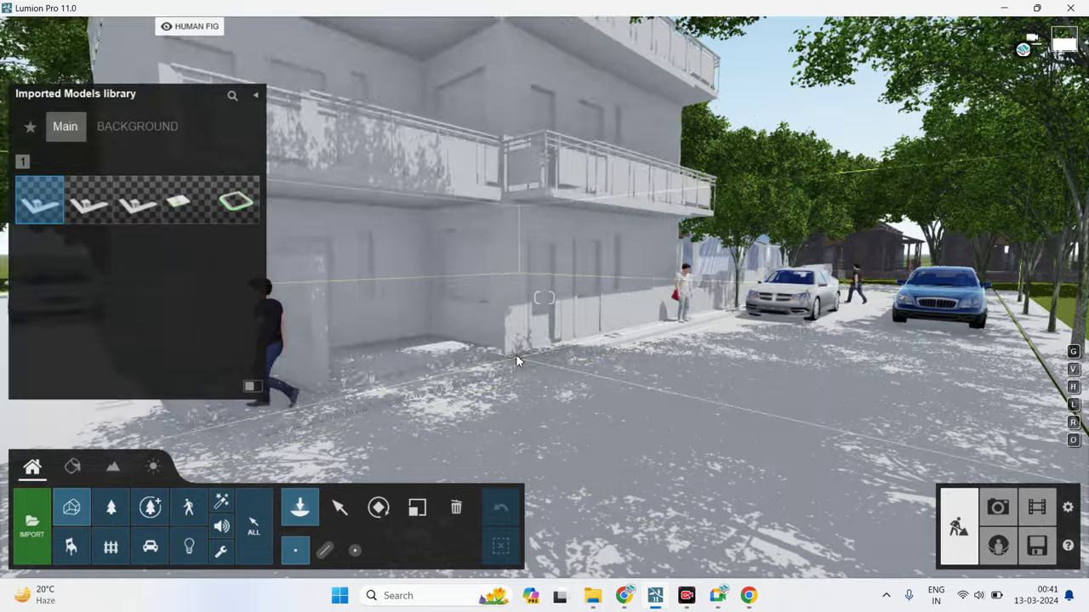
click(72, 547)
Orbit down toward the house and switch to Materials mode.
right_drag(681, 255, 514, 355)
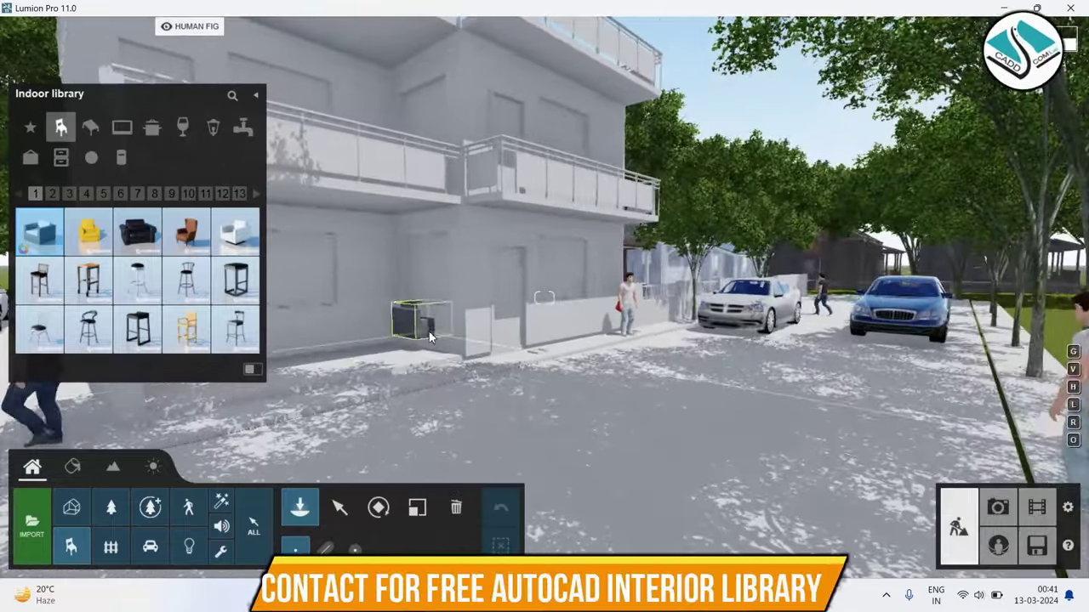
right_drag(429, 336, 451, 382)
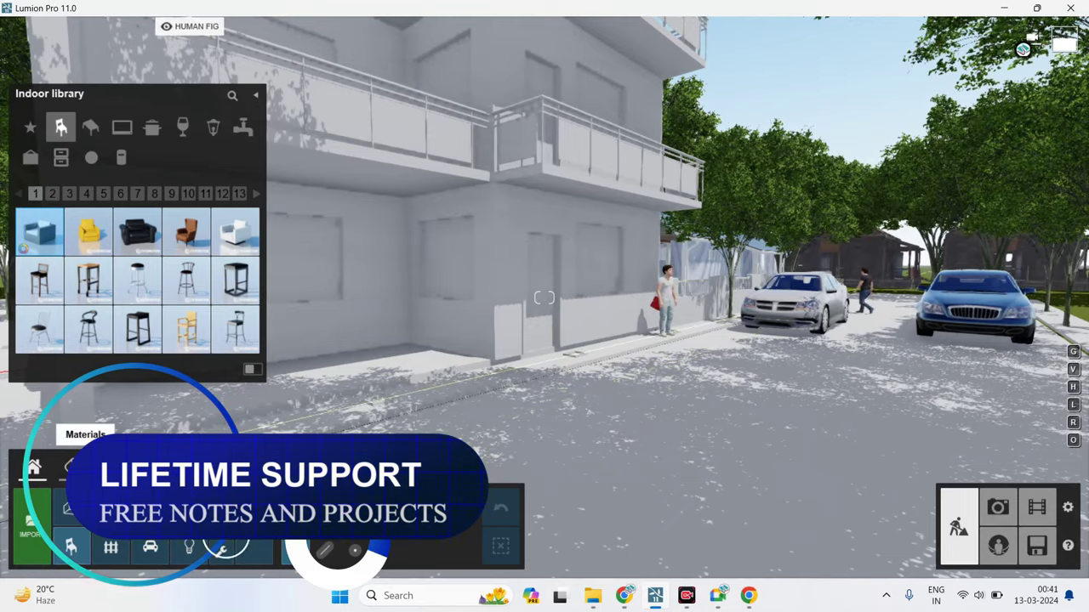
click(72, 466)
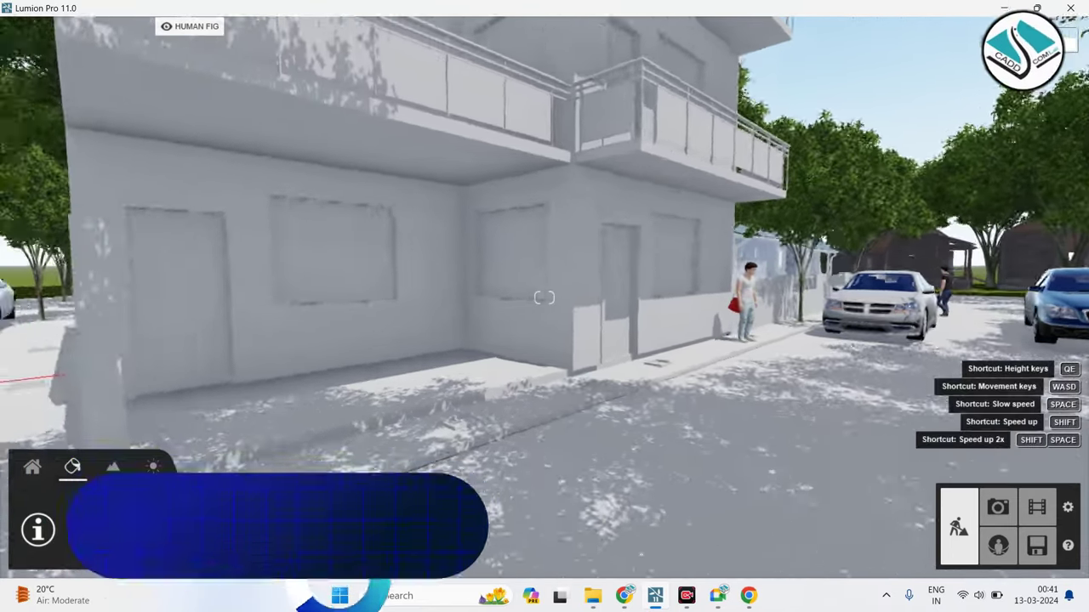
Select the balcony railing and apply a material from Outdoor > Glass.
key(s)
key(q)
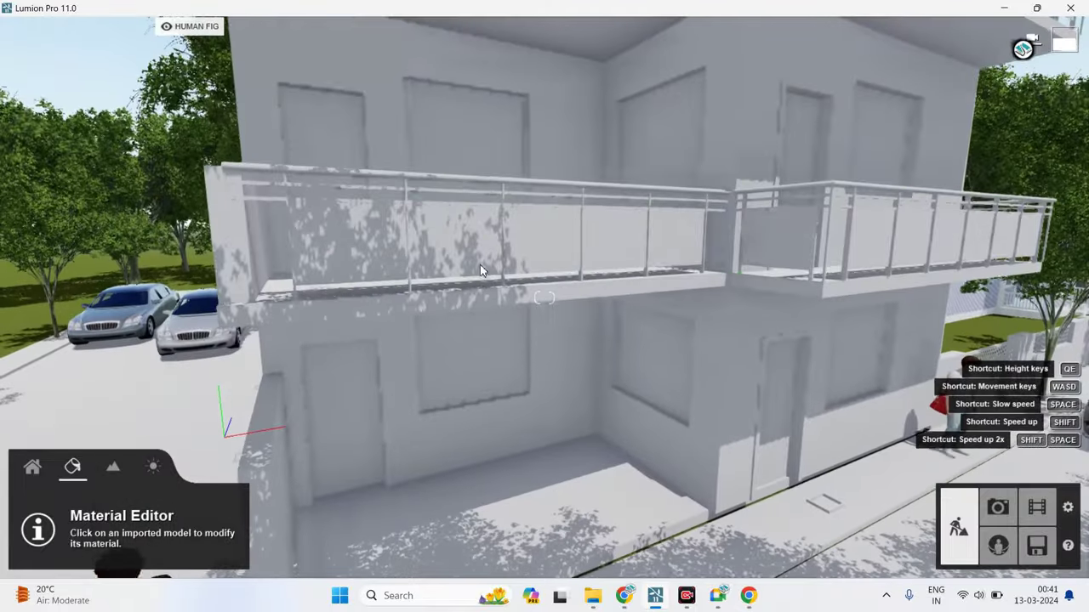
click(560, 239)
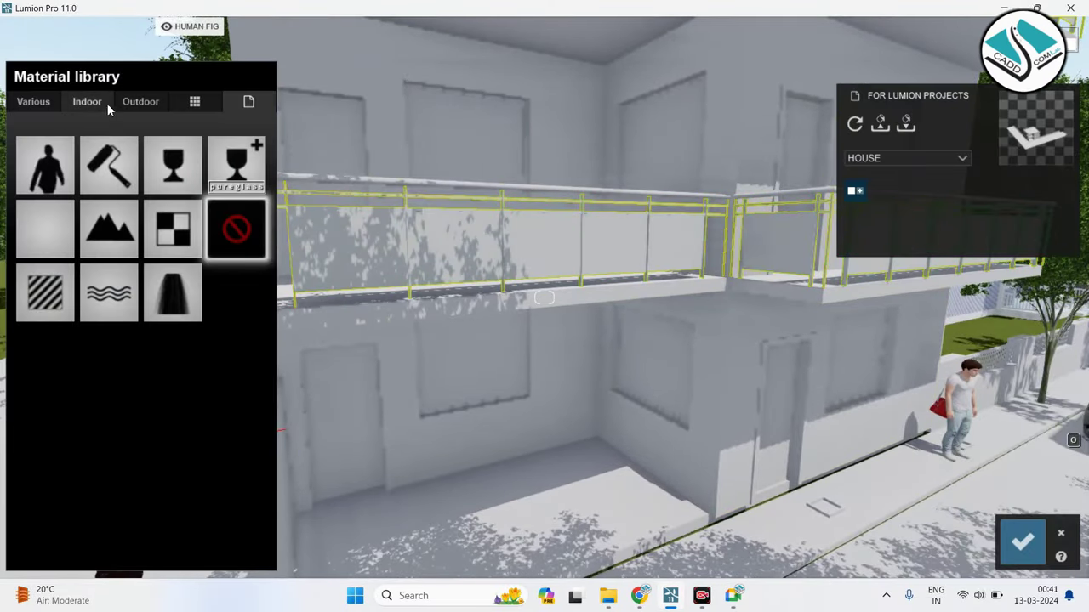
click(146, 104)
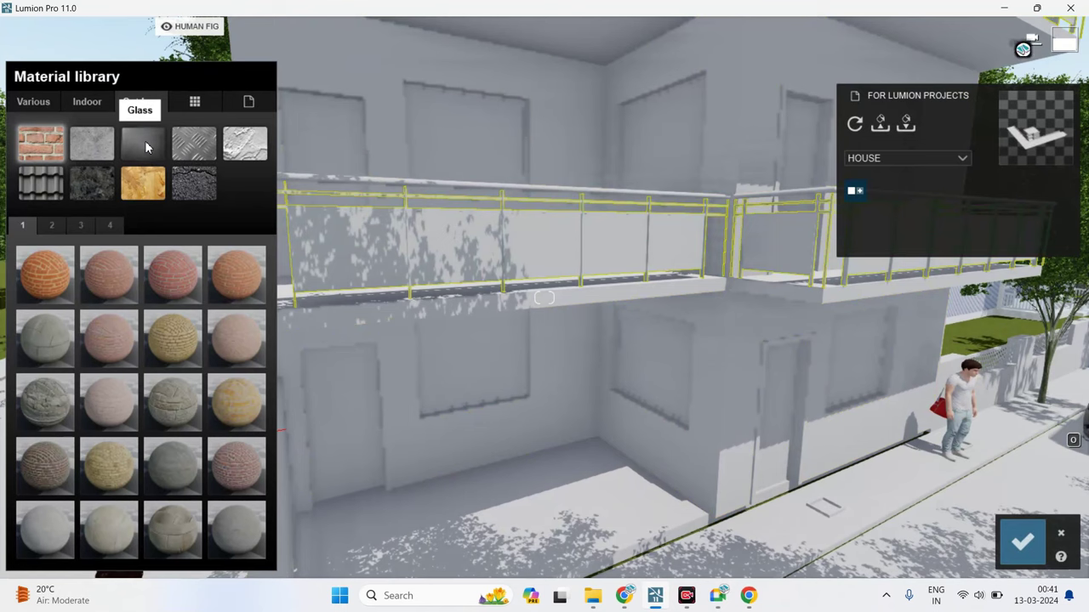
click(146, 146)
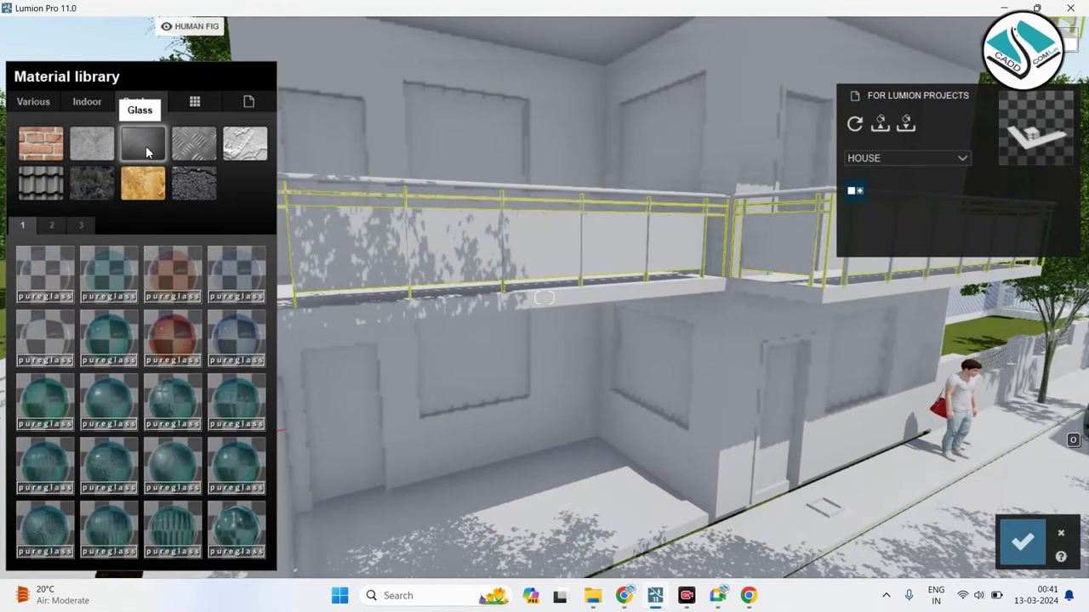
click(241, 277)
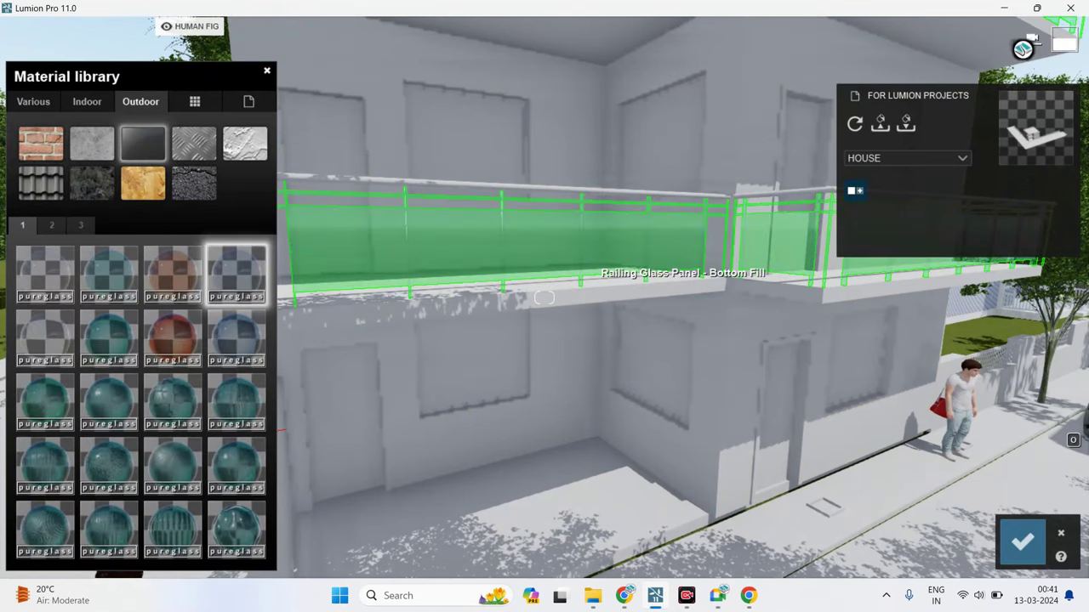
right_drag(544, 357, 646, 357)
mouse_move(544, 298)
right_down()
mouse_move(550, 321)
mouse_move(519, 333)
mouse_move(557, 298)
mouse_move(619, 330)
right_up()
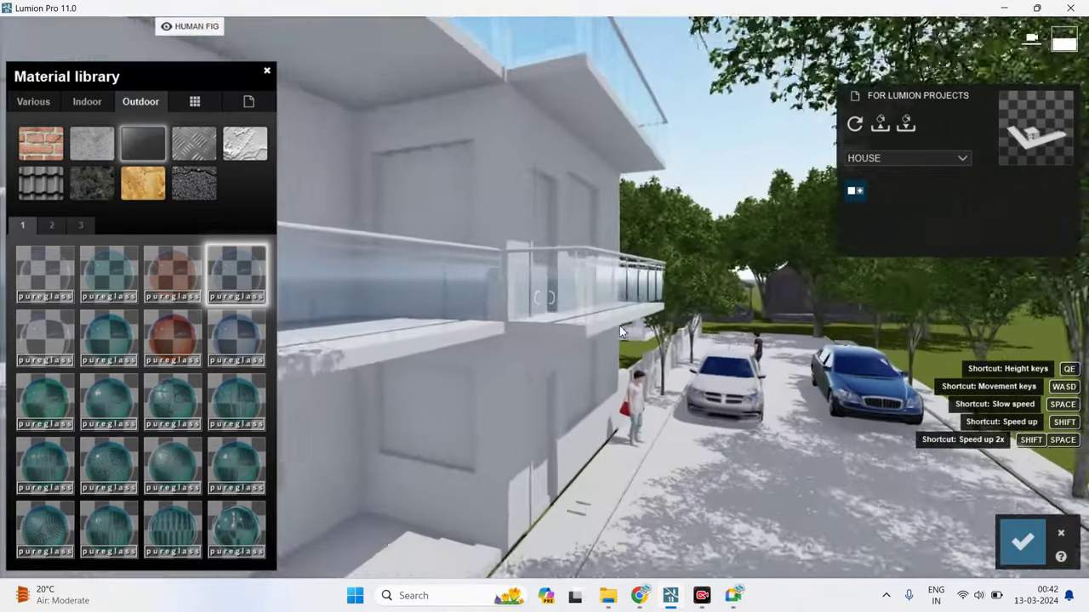
Compare reddish and teal glasses, settling on pureglass Glass Panels 002 for the railing.
click(619, 330)
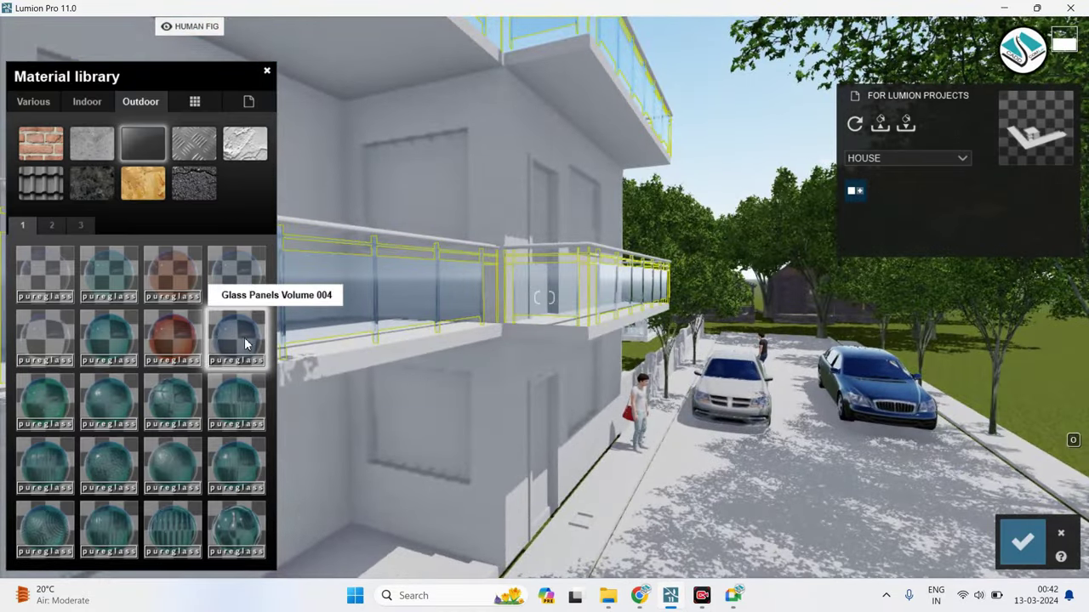
click(168, 351)
click(107, 343)
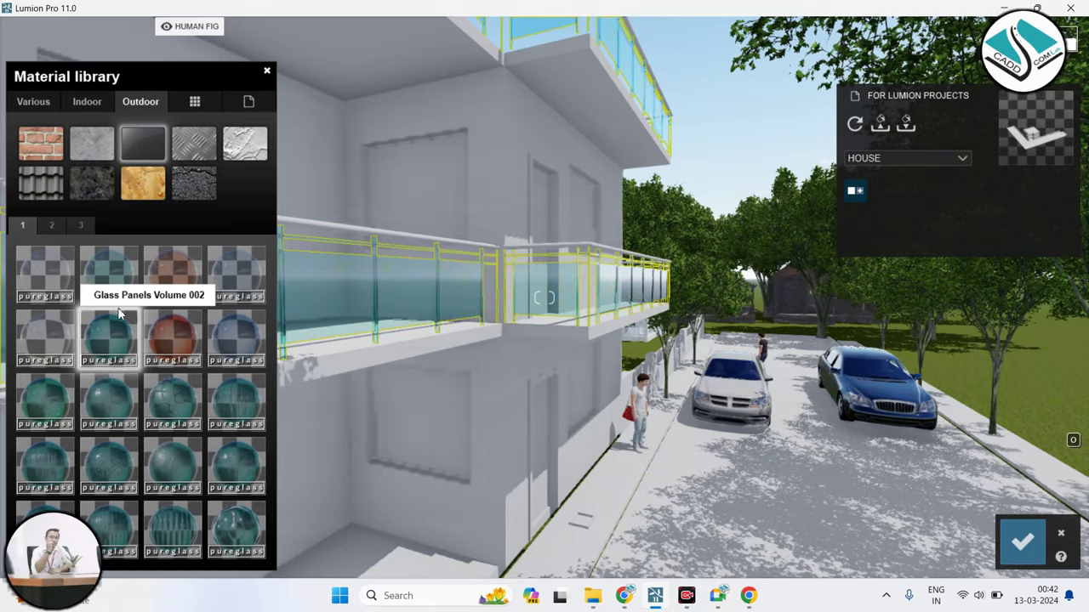
click(119, 293)
key(w)
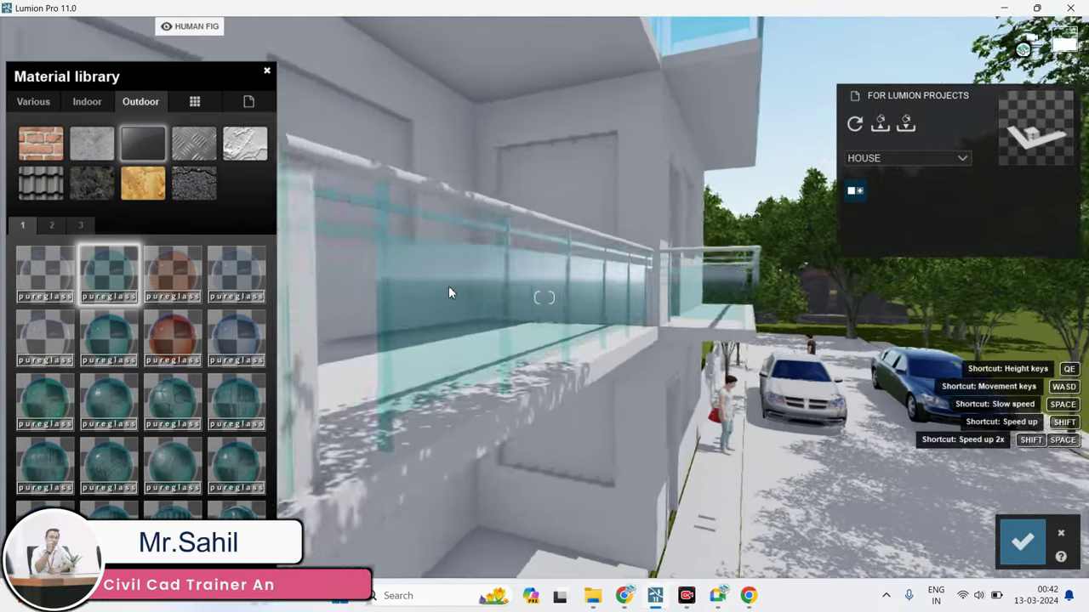
key(q)
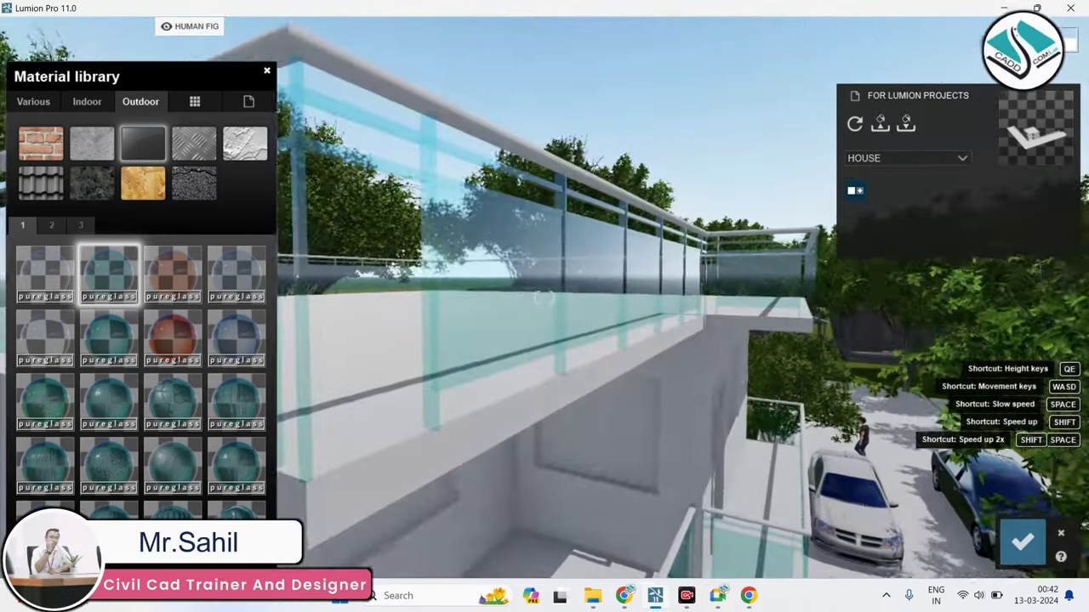
key(s)
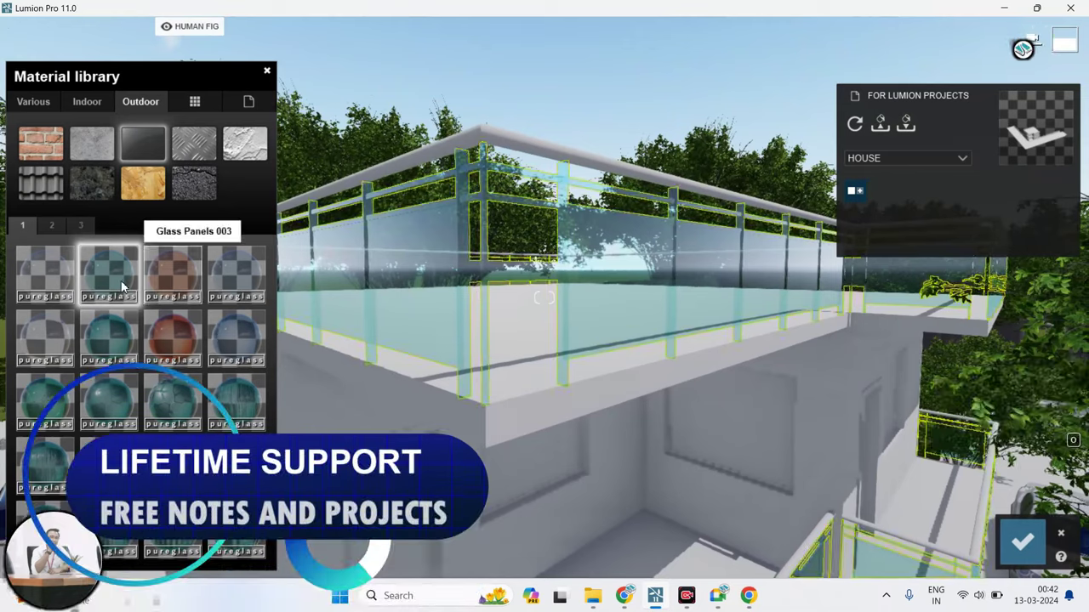
click(111, 270)
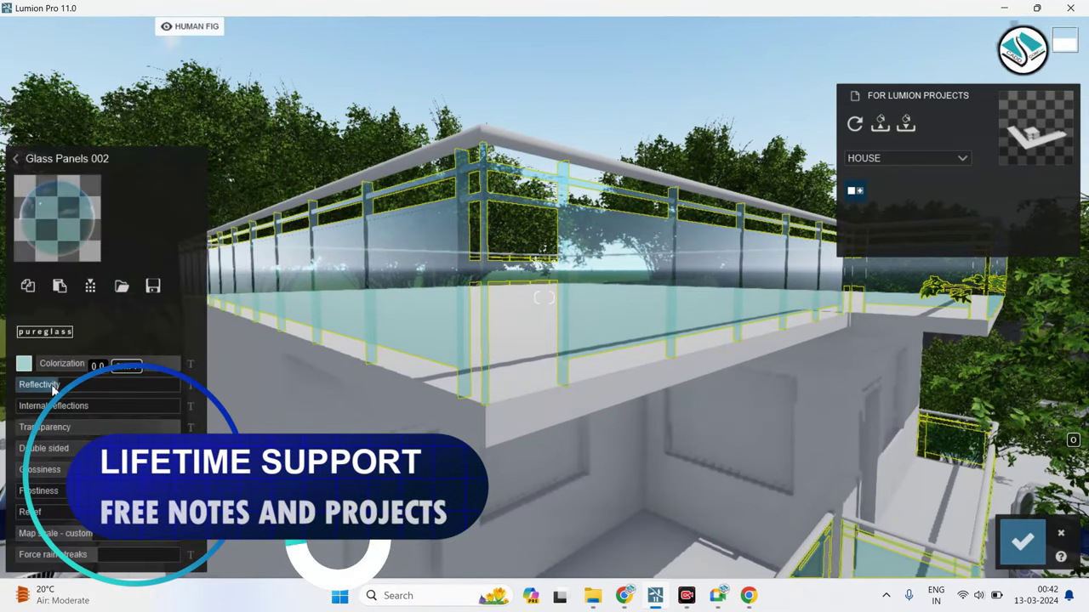
Set the glass Reflectivity to 0.1 and Transparency to 0.9, and adjust Frostiness.
mouse_move(56, 386)
mouse_down()
mouse_move(79, 387)
mouse_move(49, 387)
mouse_up()
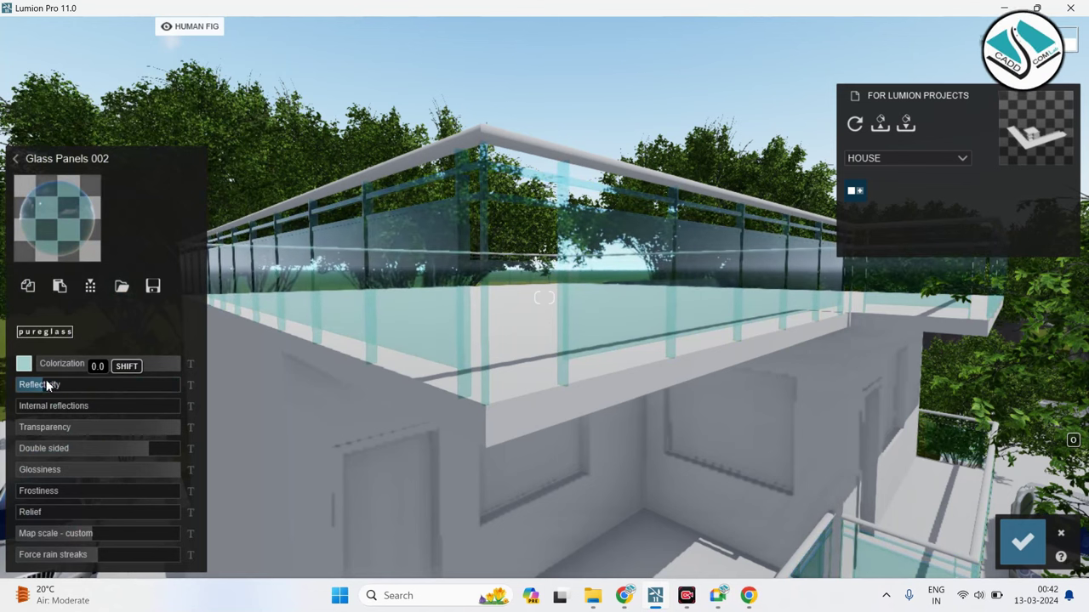
drag(169, 433, 163, 428)
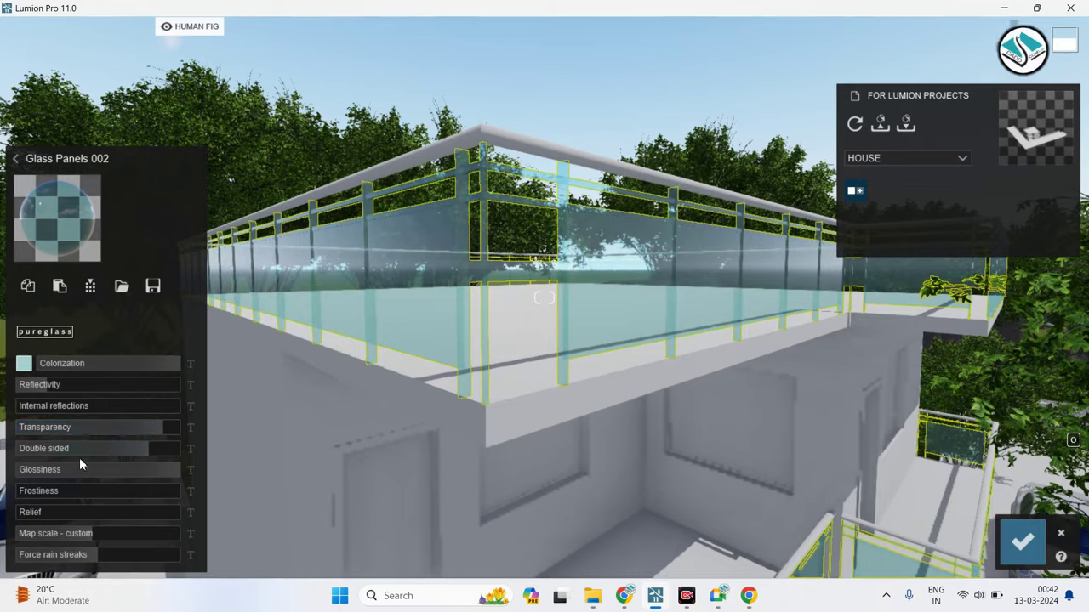
key(s)
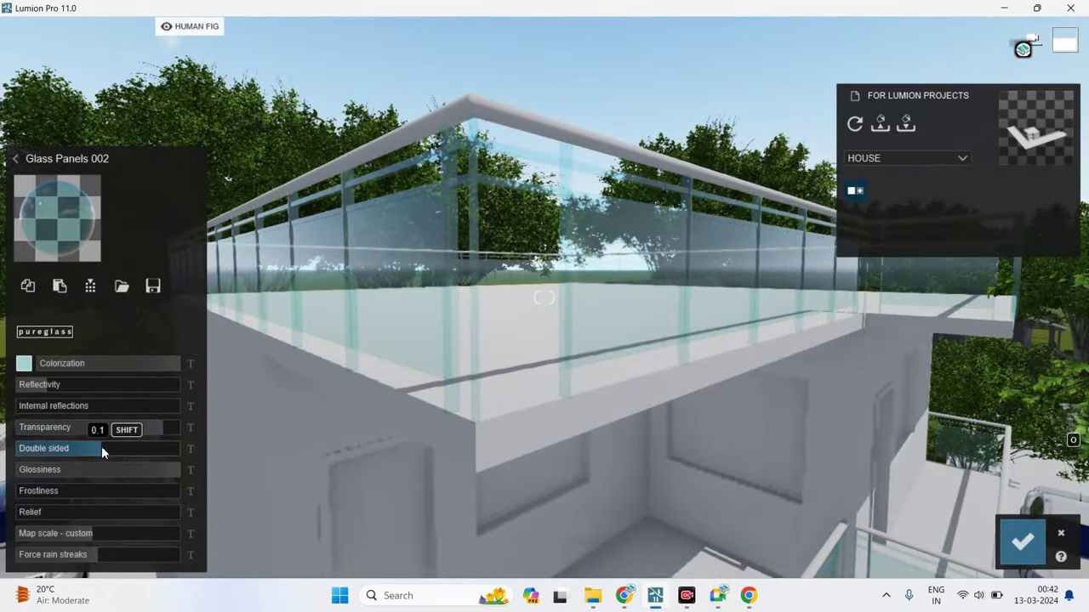
mouse_move(29, 498)
mouse_down()
mouse_move(150, 498)
mouse_move(34, 484)
mouse_up()
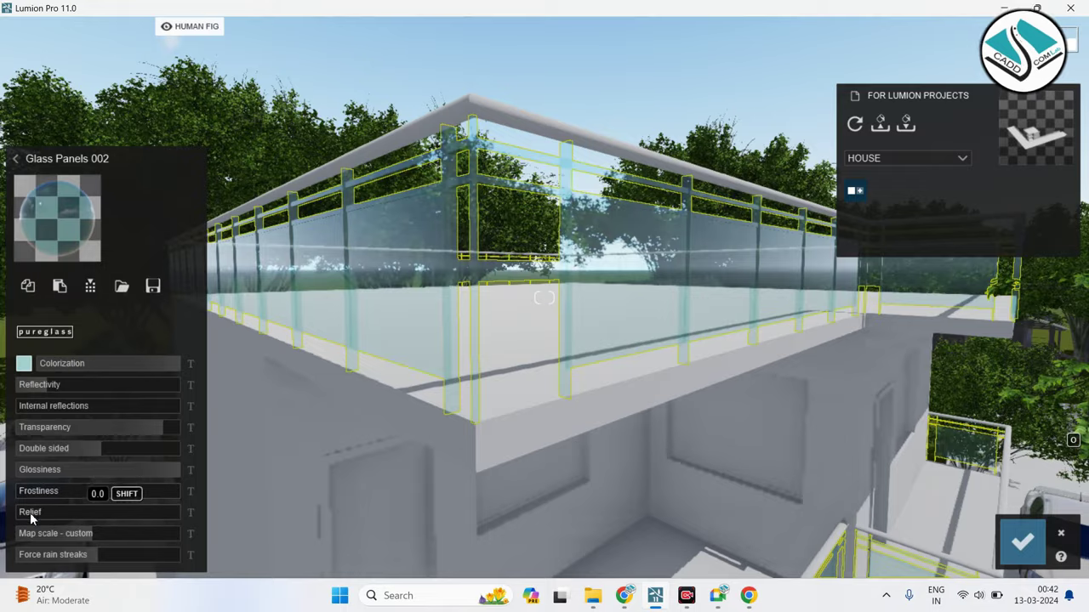
Move to the lower balcony and select its handrail for a new material.
scroll(570, 308, down, 5)
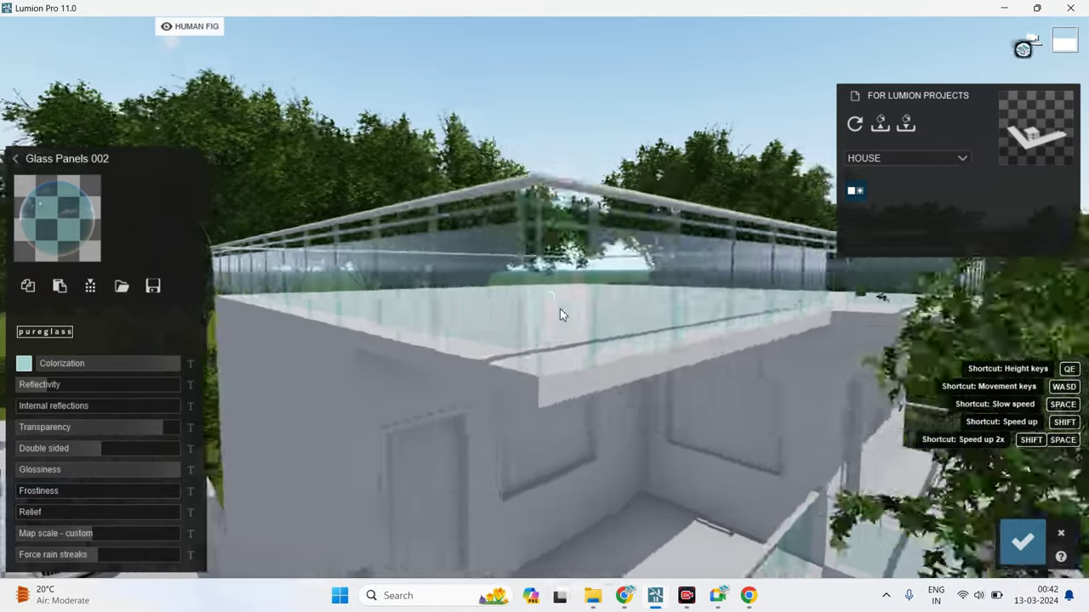
scroll(559, 309, up, 5)
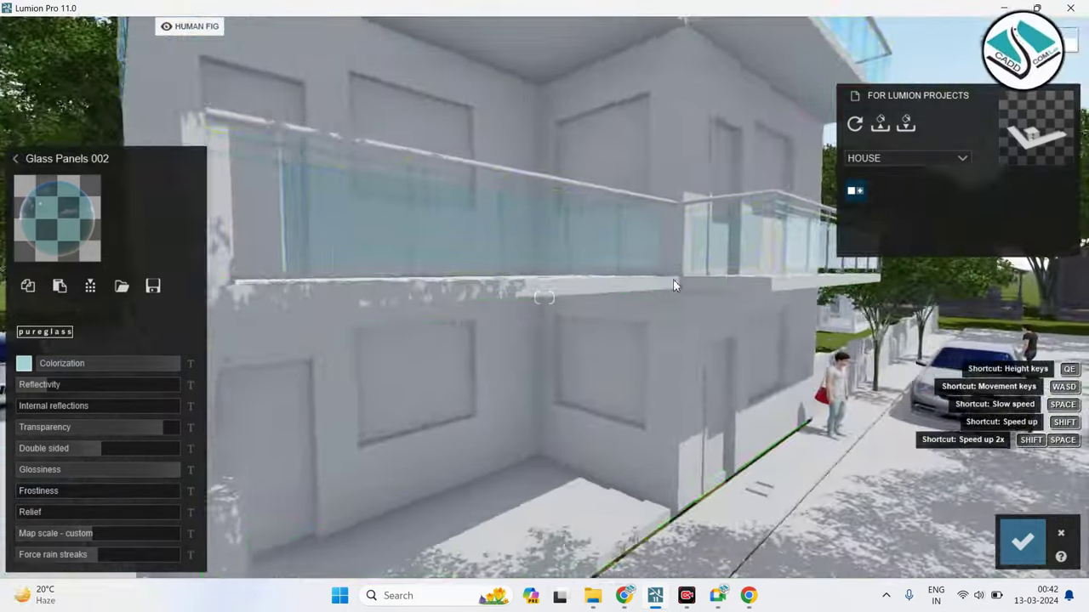
scroll(602, 190, up, 5)
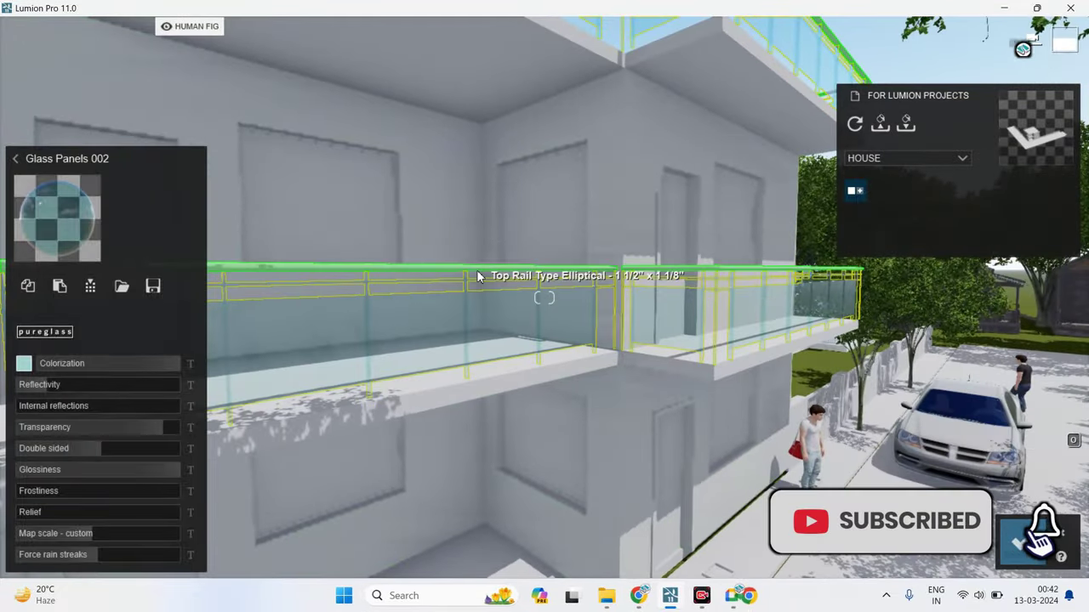
click(476, 270)
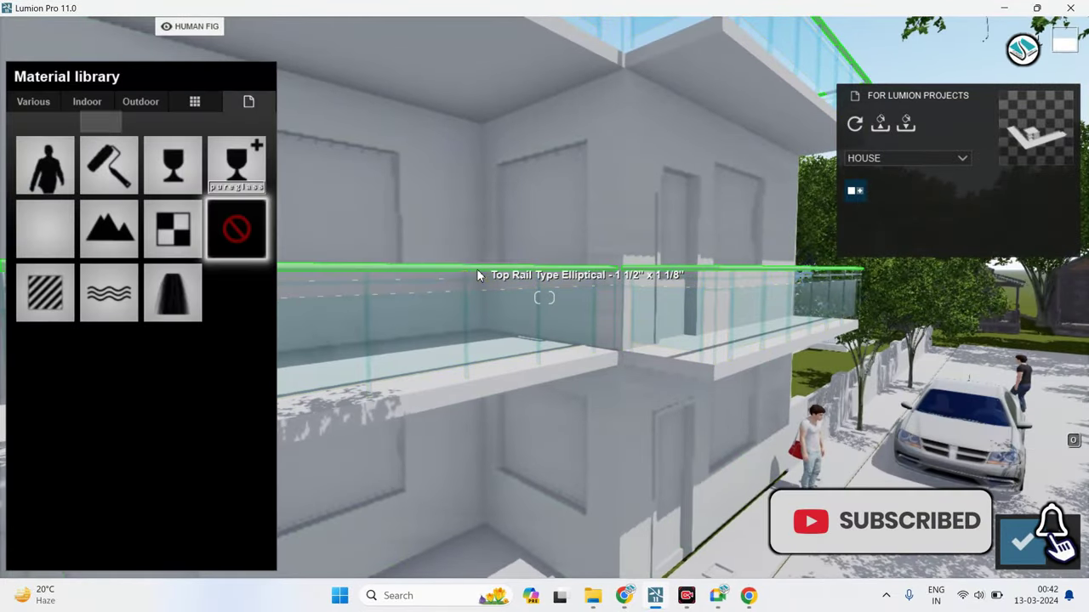
Apply Indoor > Metal Aluminium to the lower balcony handrail and confirm it.
click(88, 102)
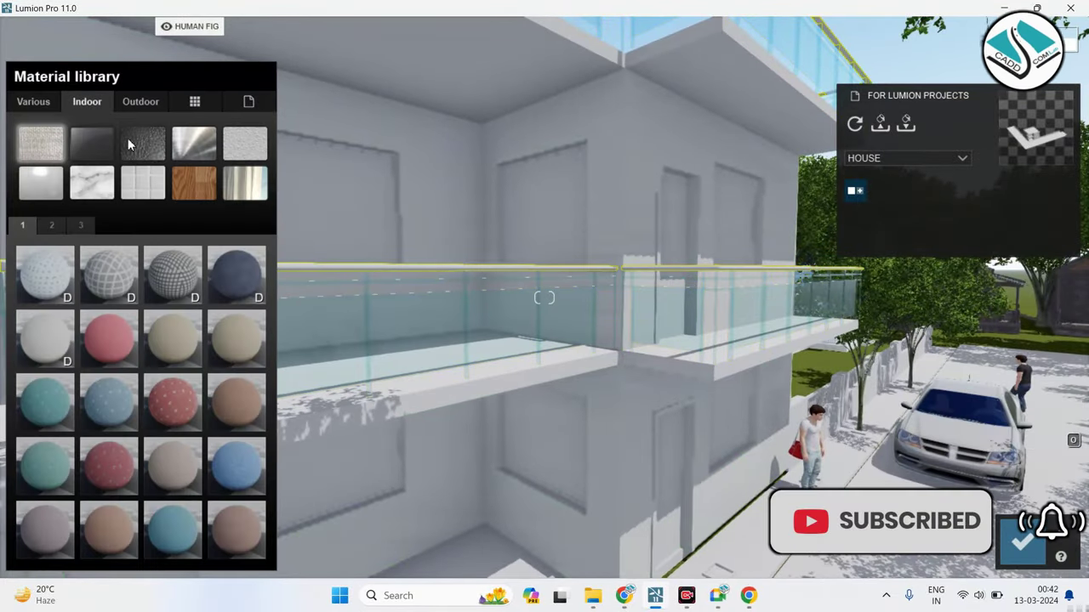
click(188, 149)
click(36, 273)
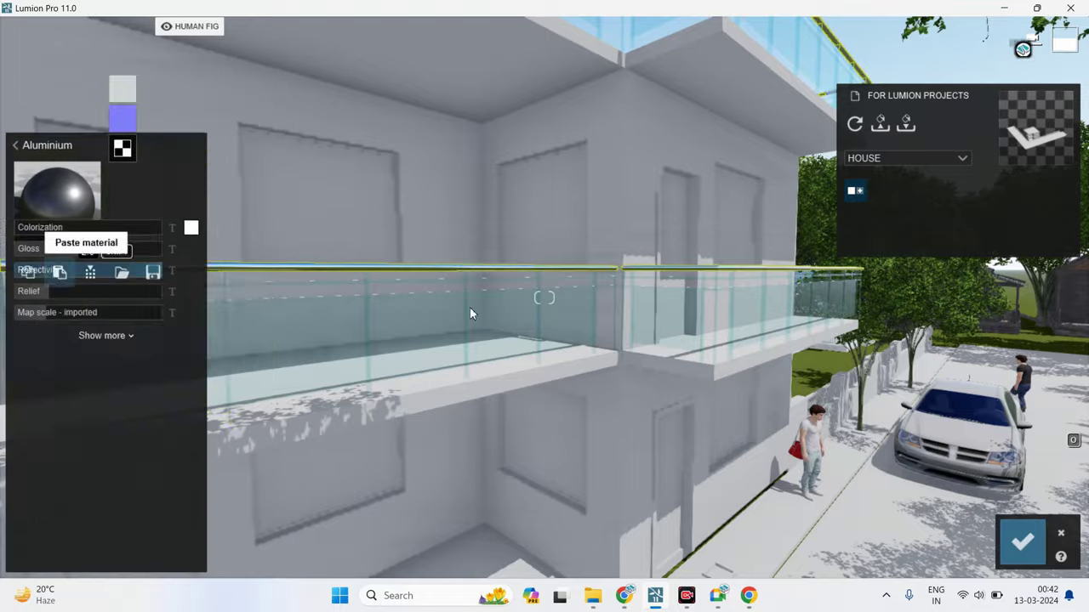
mouse_move(644, 331)
right_down()
mouse_move(685, 323)
mouse_move(527, 386)
right_up()
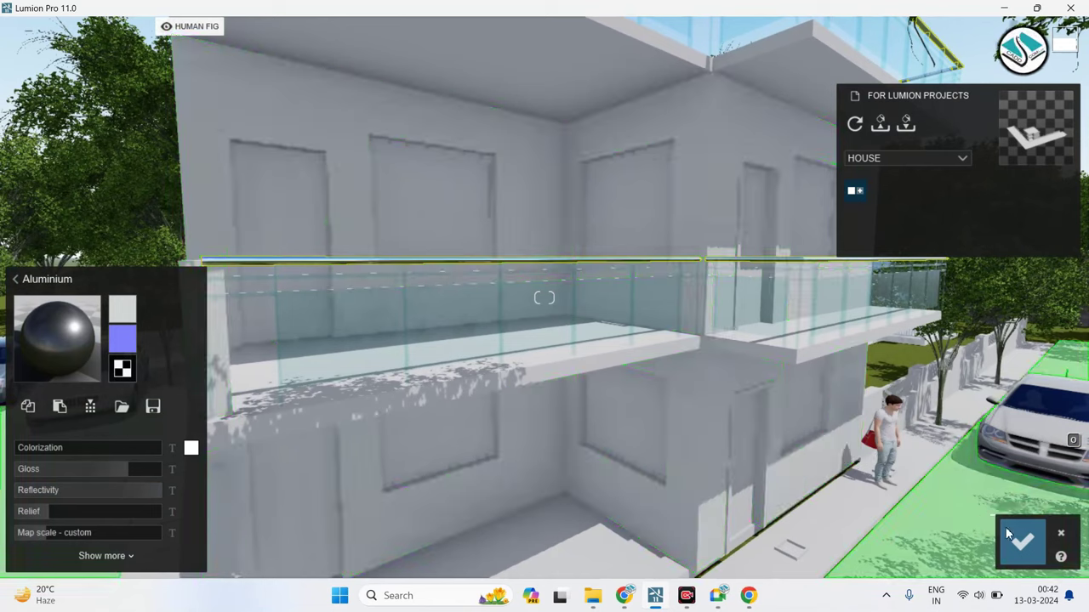
key(Escape)
Select the house walls and try Ceiling V1 and Ceiling V3 from Indoor > Plaster.
click(522, 415)
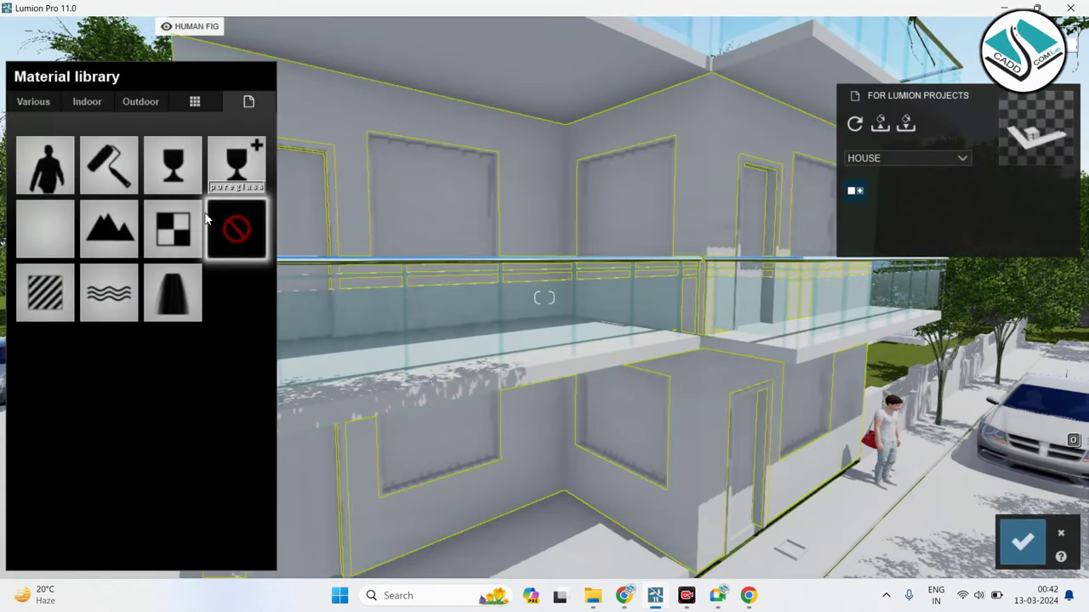
click(86, 101)
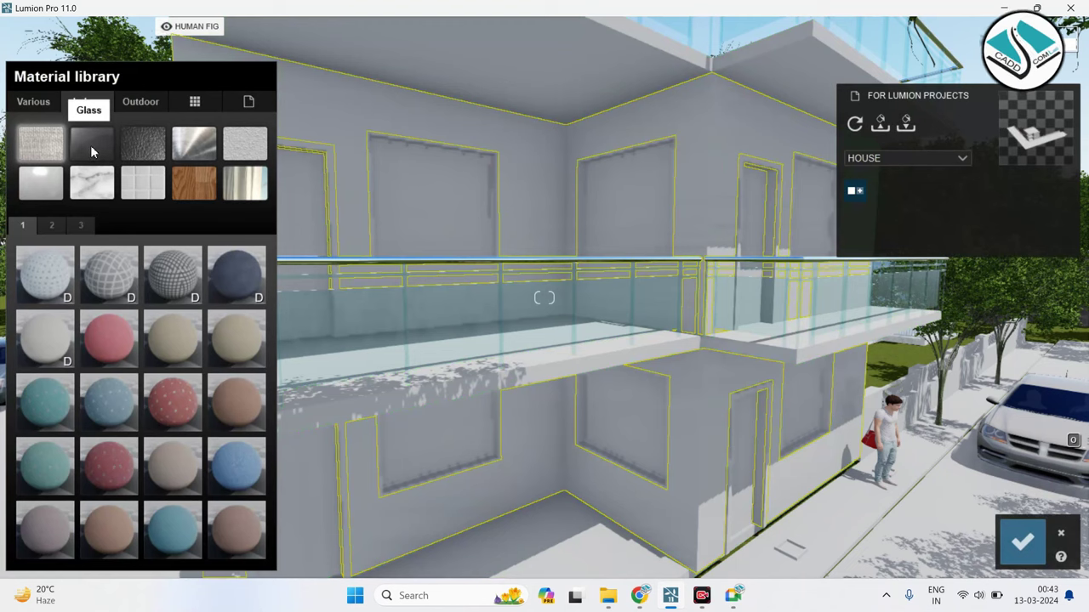
click(245, 143)
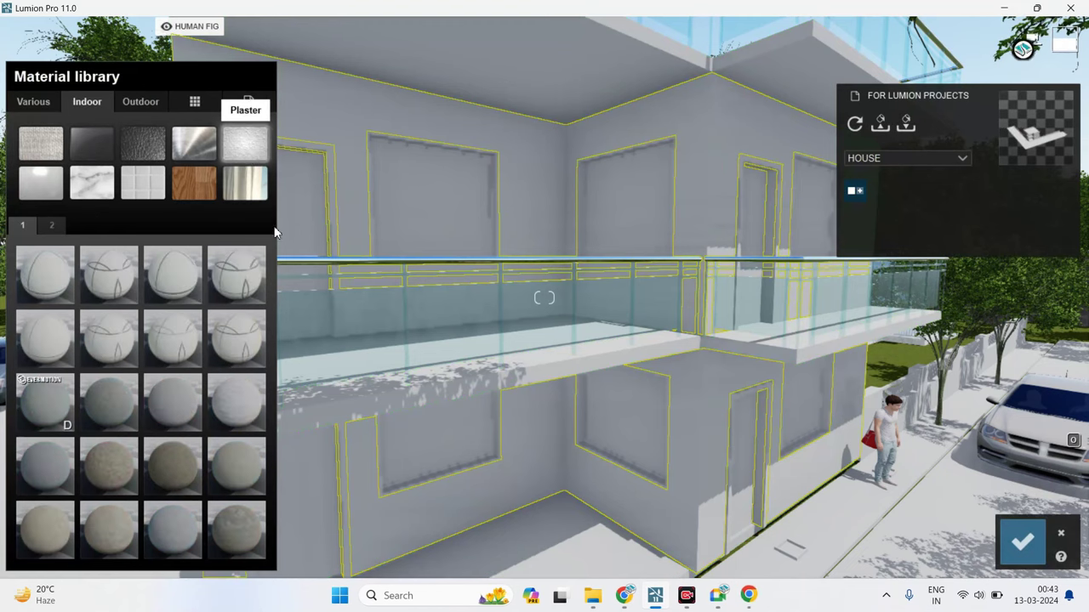
right_drag(274, 230, 326, 249)
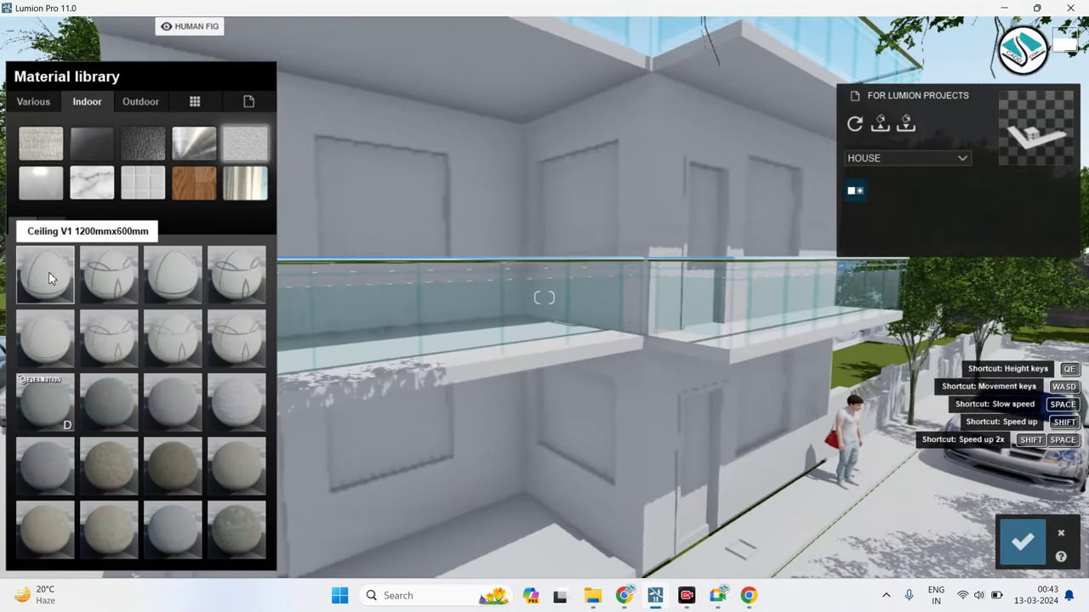
click(48, 277)
right_drag(661, 342, 523, 272)
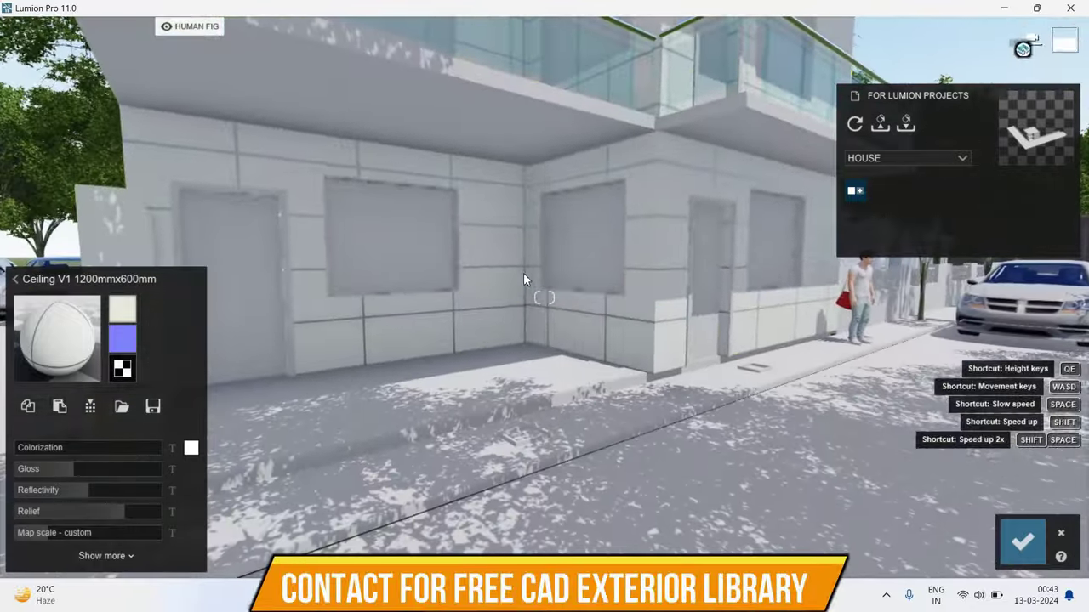
click(56, 336)
click(66, 342)
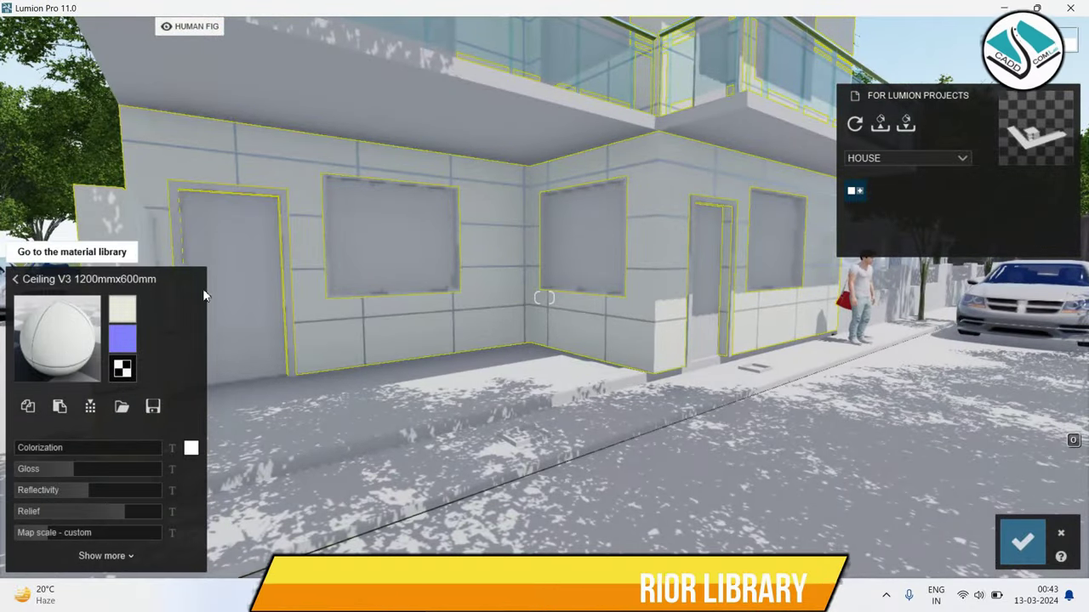
Try Plaster 002, Plaster 007, Plaster 010 and other plasters, ending on a light grey finish.
click(40, 368)
click(165, 414)
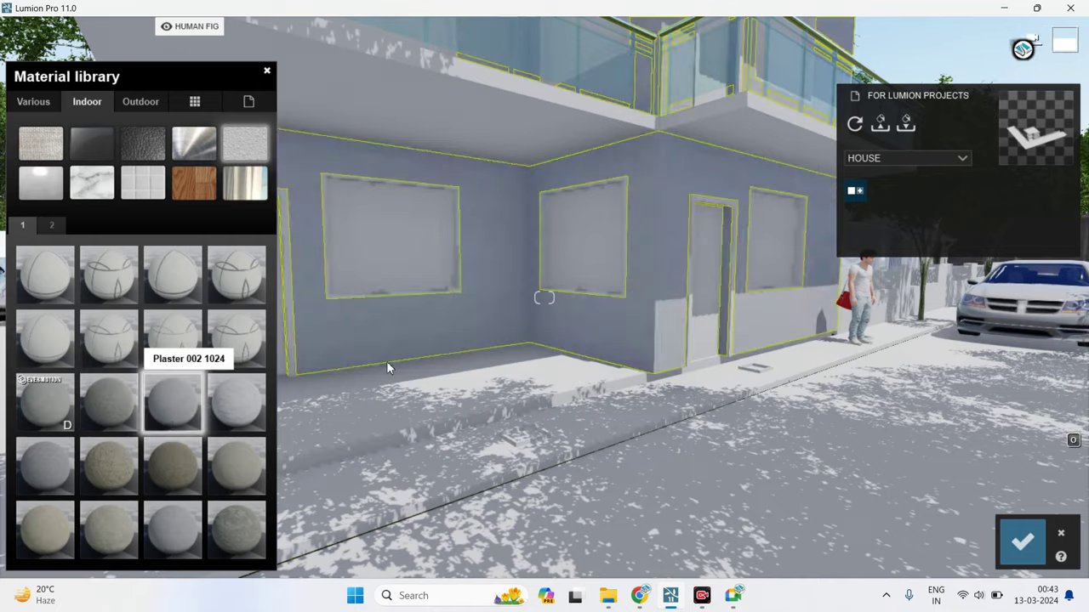
scroll(468, 319, up, 5)
scroll(479, 320, down, 5)
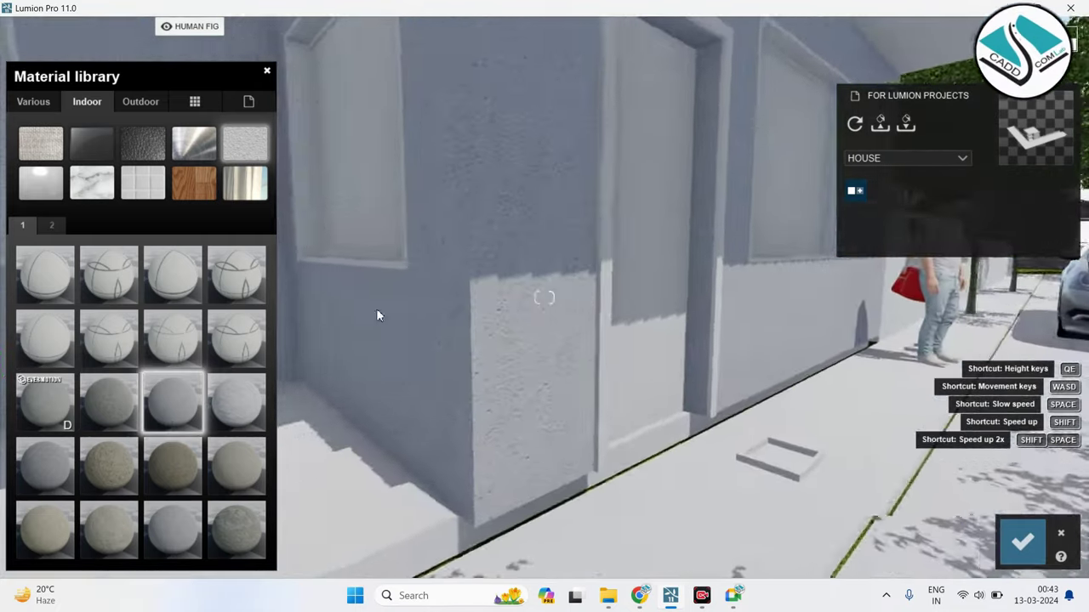
right_drag(378, 315, 347, 311)
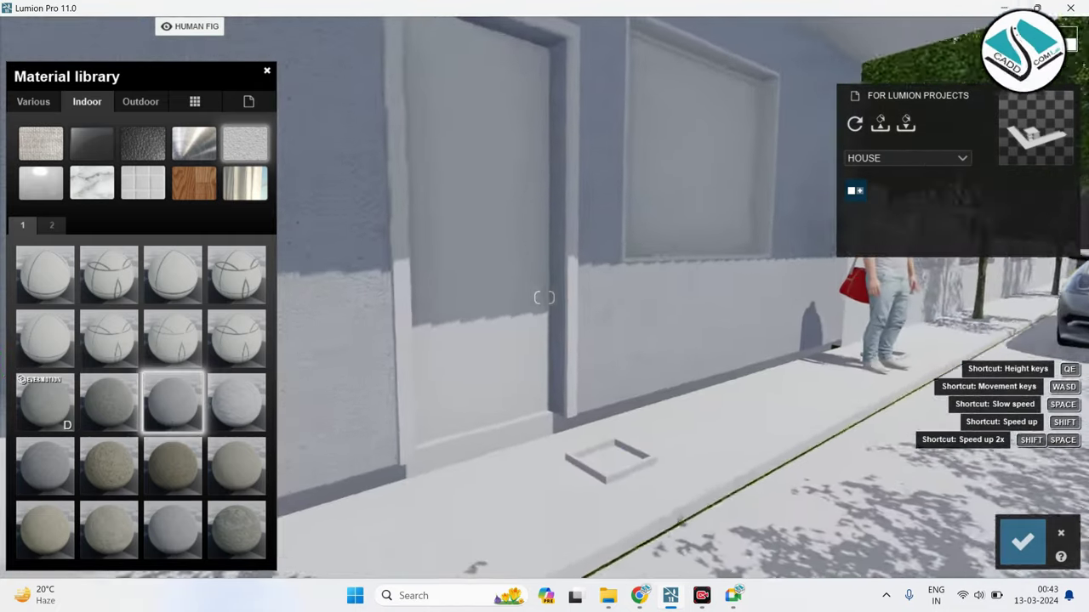
click(184, 461)
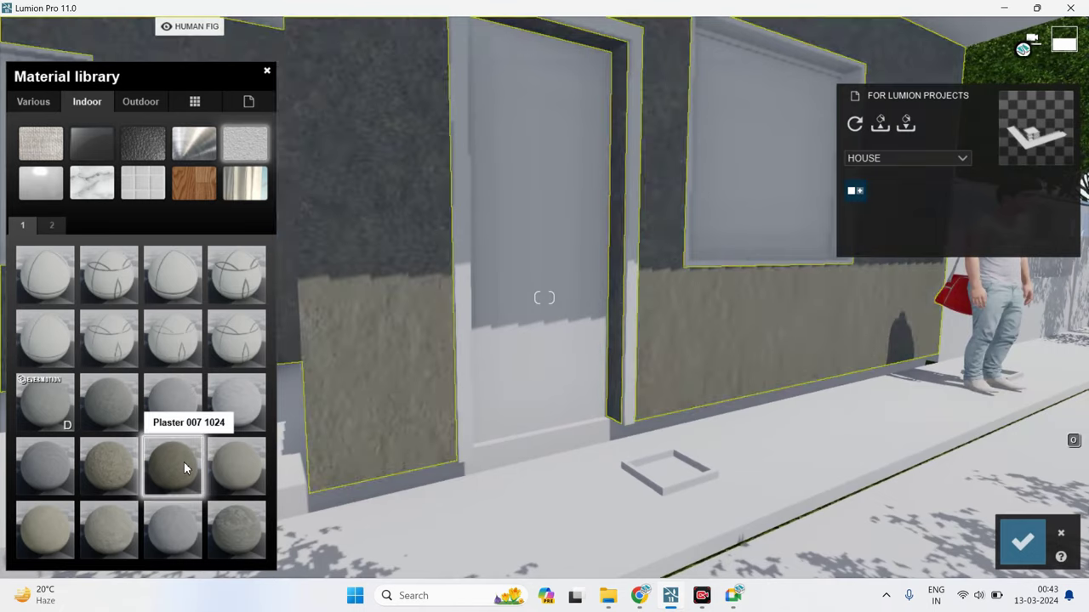
scroll(447, 376, down, 2)
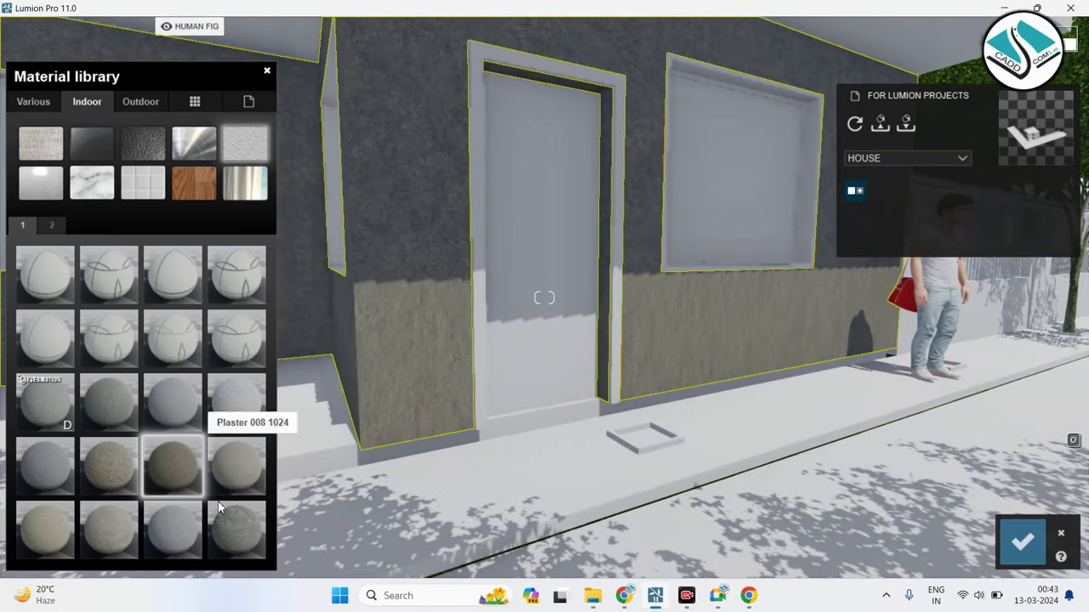
click(239, 518)
scroll(466, 336, down, 1)
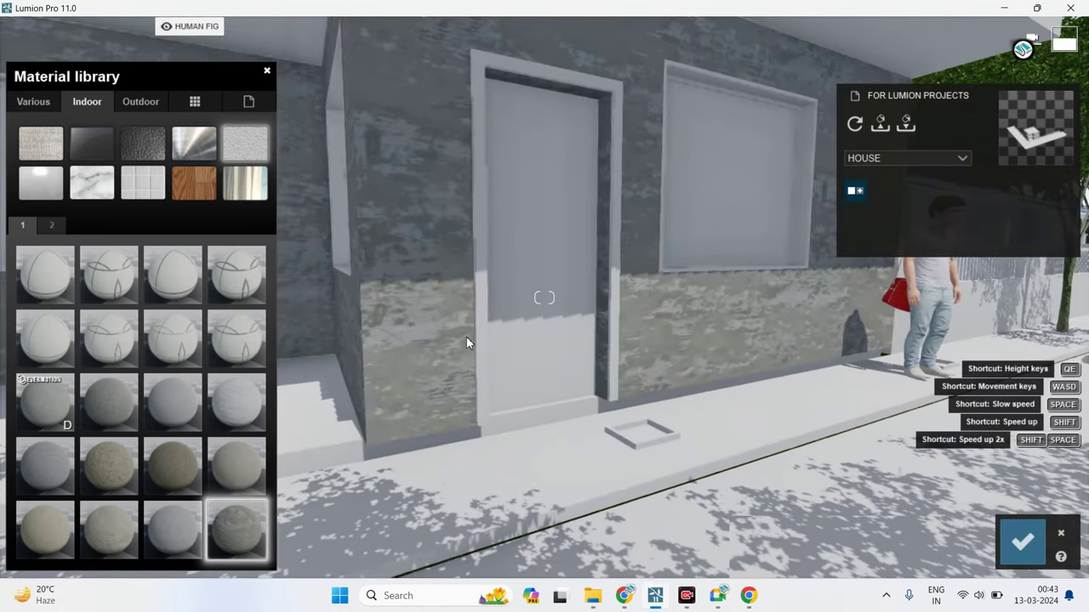
click(114, 528)
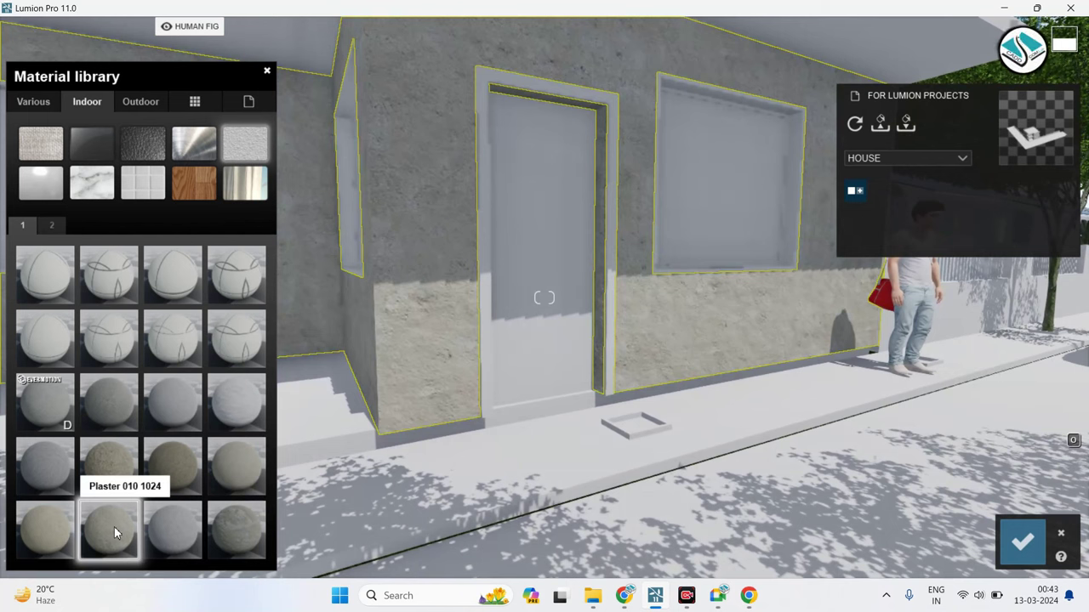
click(39, 526)
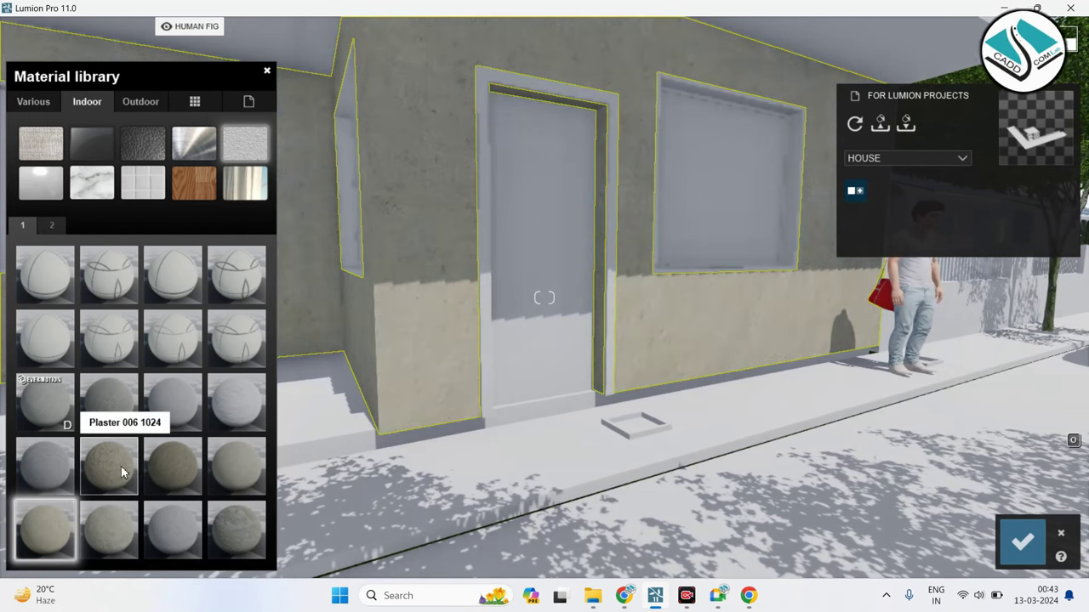
click(245, 403)
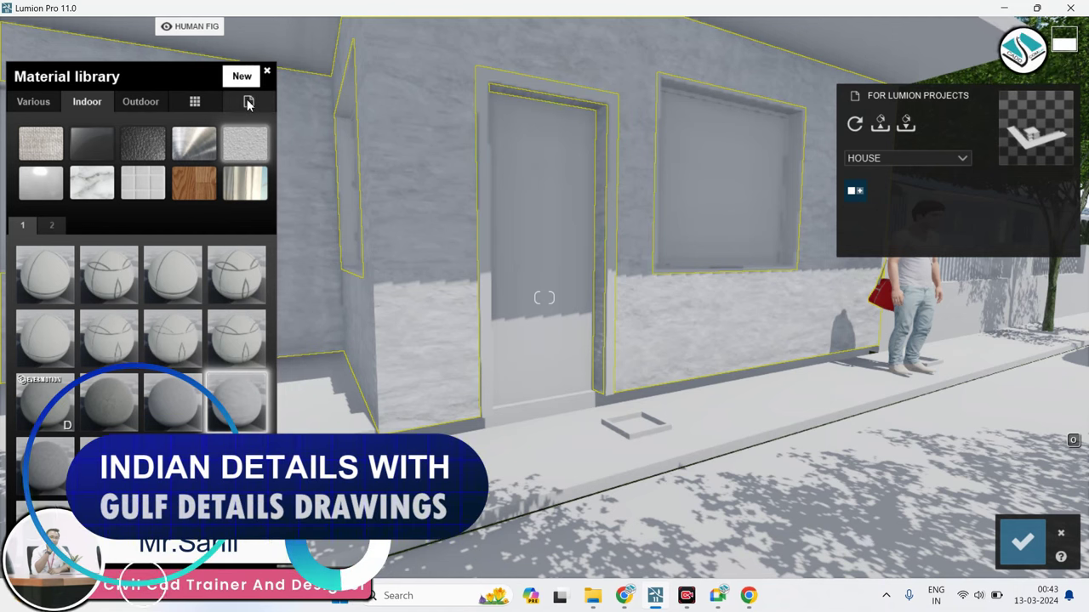
Create a plain Standard material for the walls and browse the D: drive for its colour map.
click(248, 102)
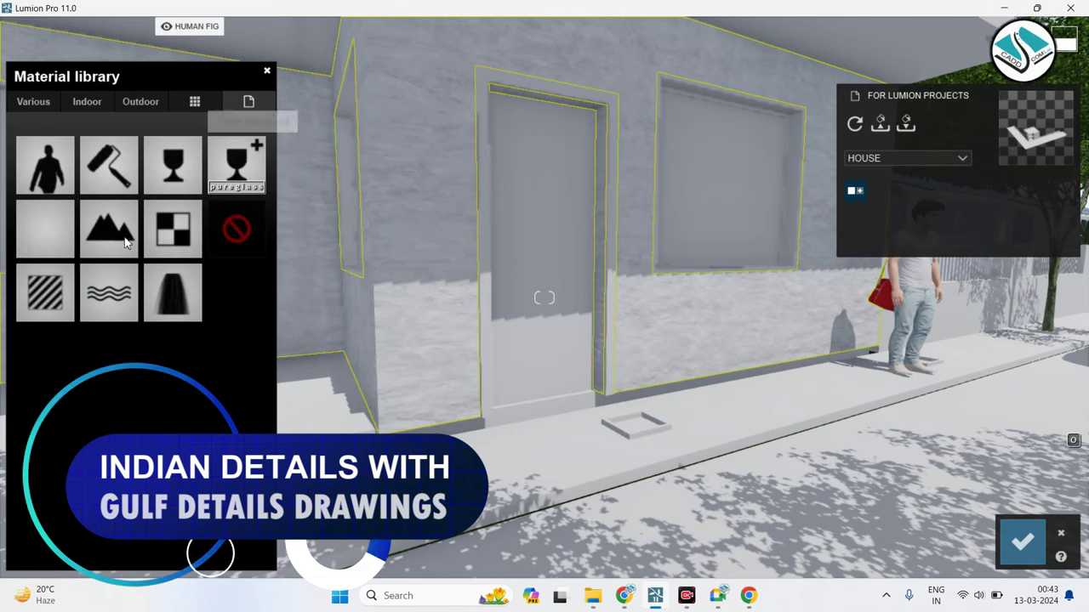
click(45, 293)
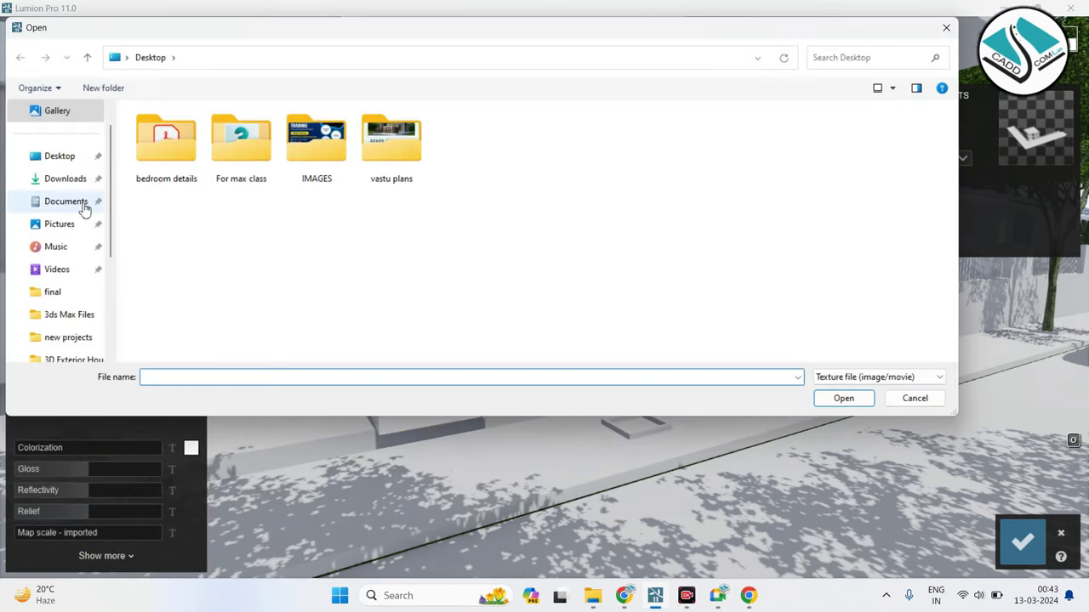
scroll(76, 321, down, 2)
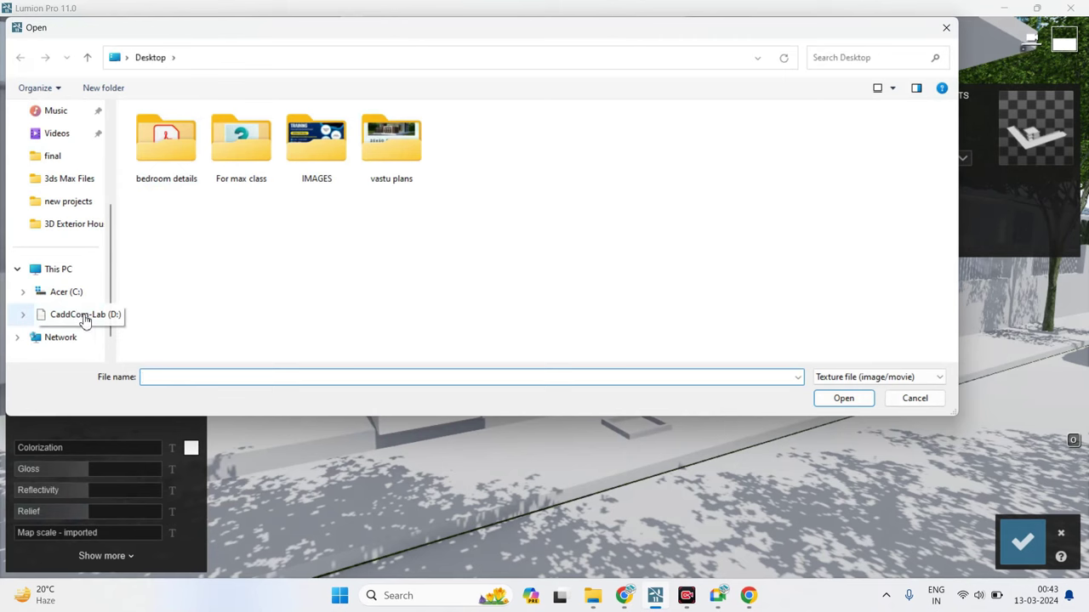
click(85, 316)
Load archexteriors13_004_concrete (2) from D:\3ds Max Files\max\exteriors designs as the colour map.
double_click(222, 156)
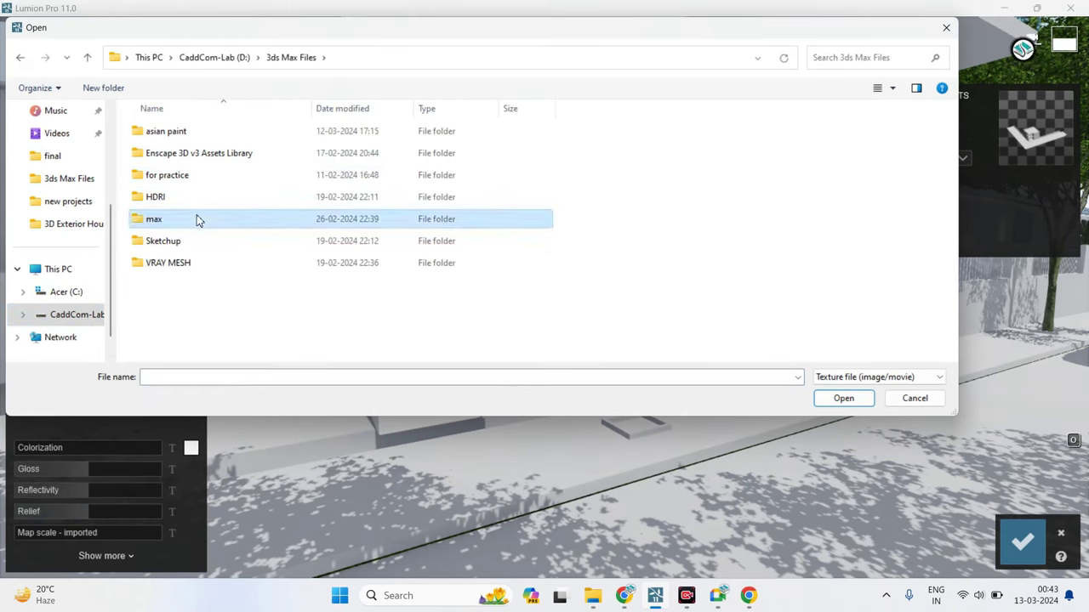
double_click(196, 218)
double_click(228, 132)
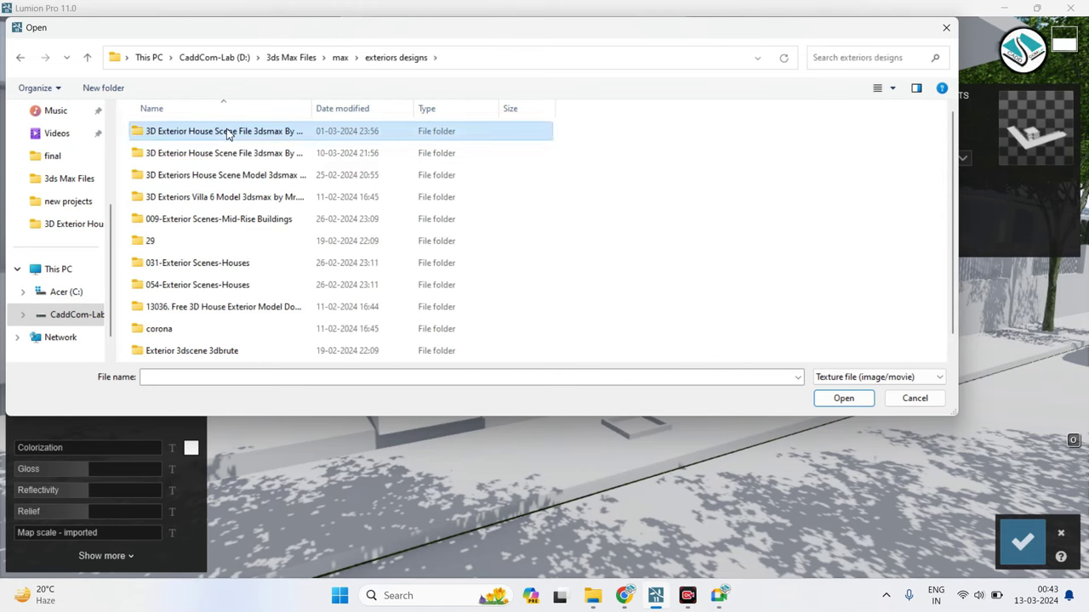
double_click(228, 133)
double_click(169, 145)
scroll(410, 214, down, 2)
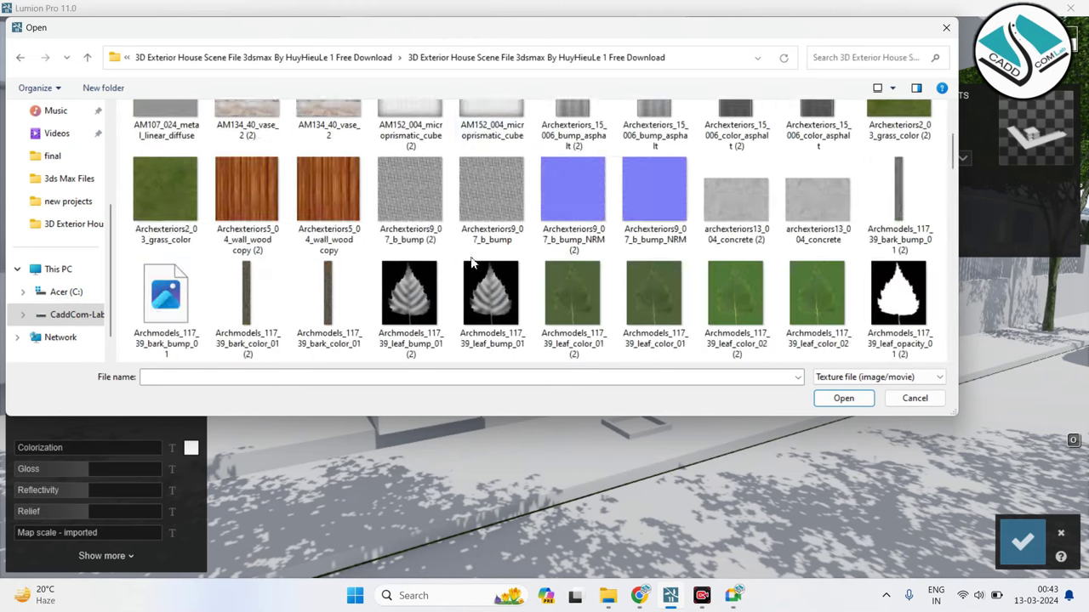
scroll(510, 214, down, 3)
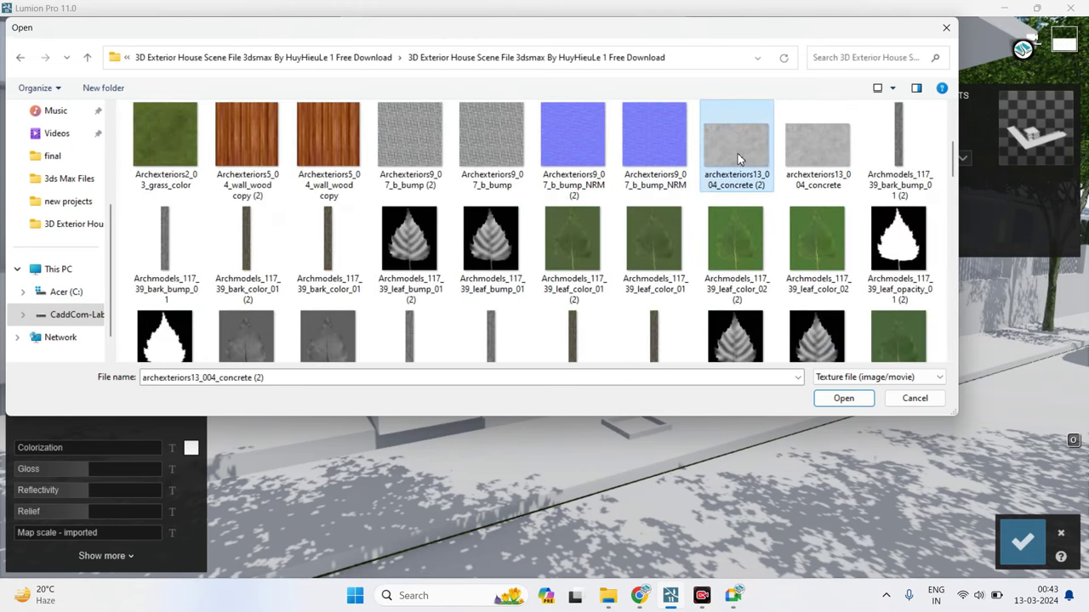
double_click(738, 159)
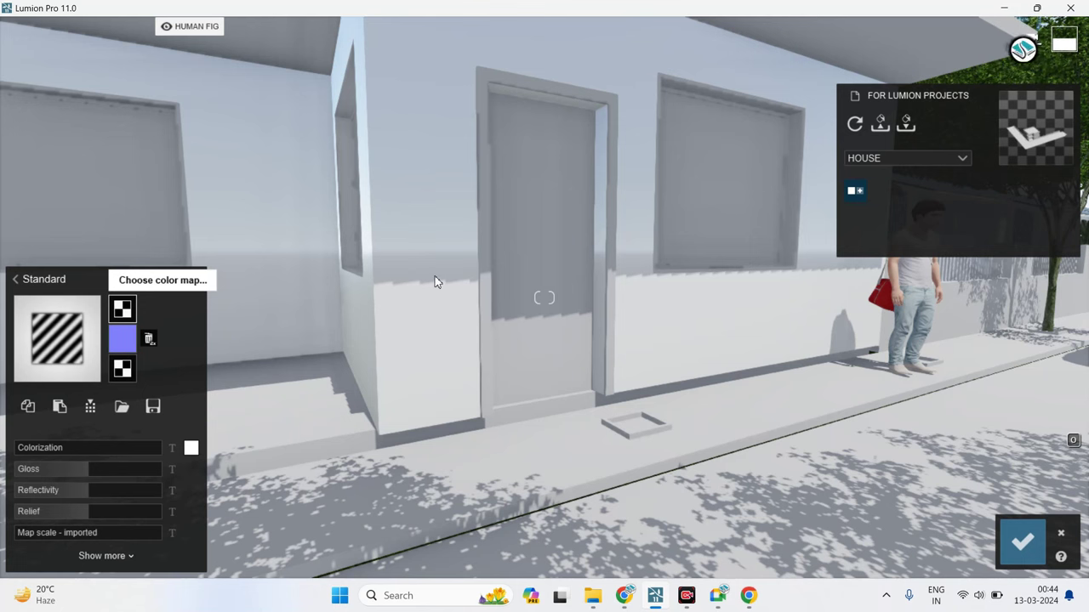
Adjust the concrete material's Gloss and Reflectivity sliders.
mouse_move(516, 255)
right_down()
mouse_move(577, 372)
mouse_move(579, 361)
mouse_move(547, 371)
right_up()
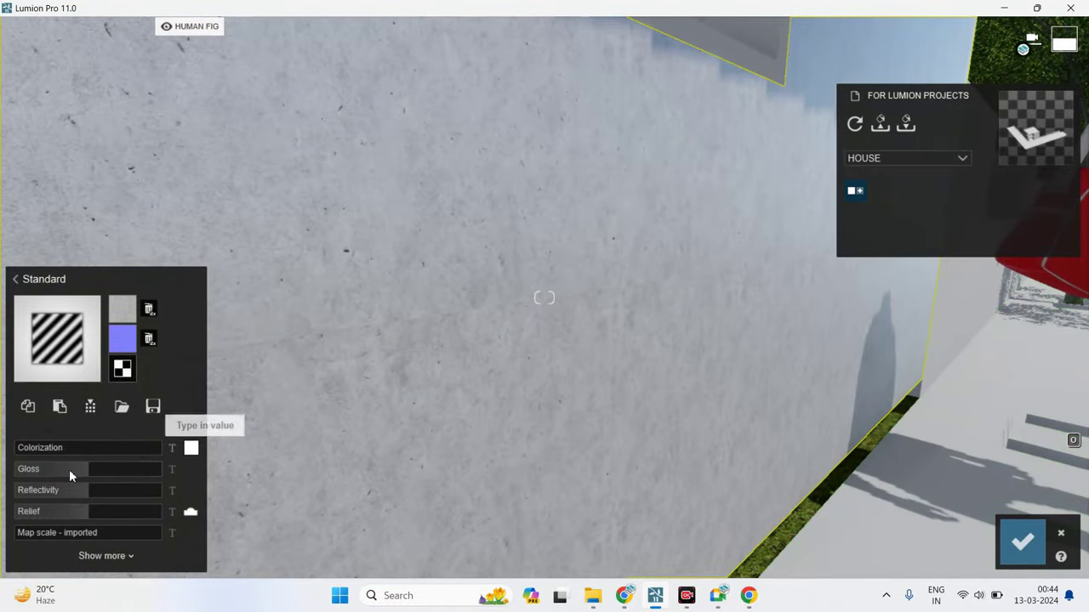
scroll(229, 426, down, 5)
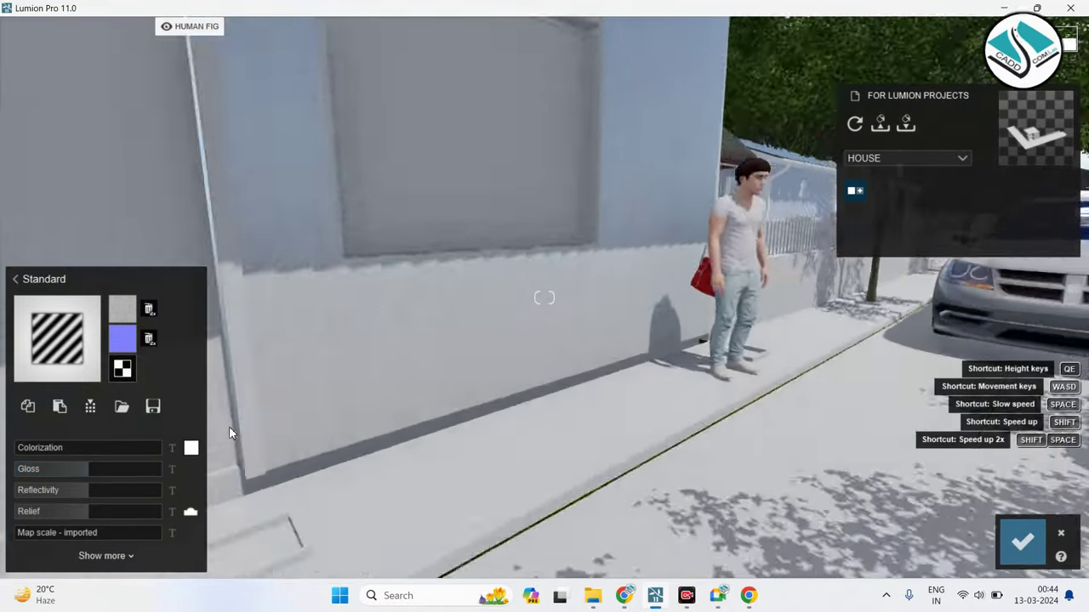
scroll(300, 402, up, 3)
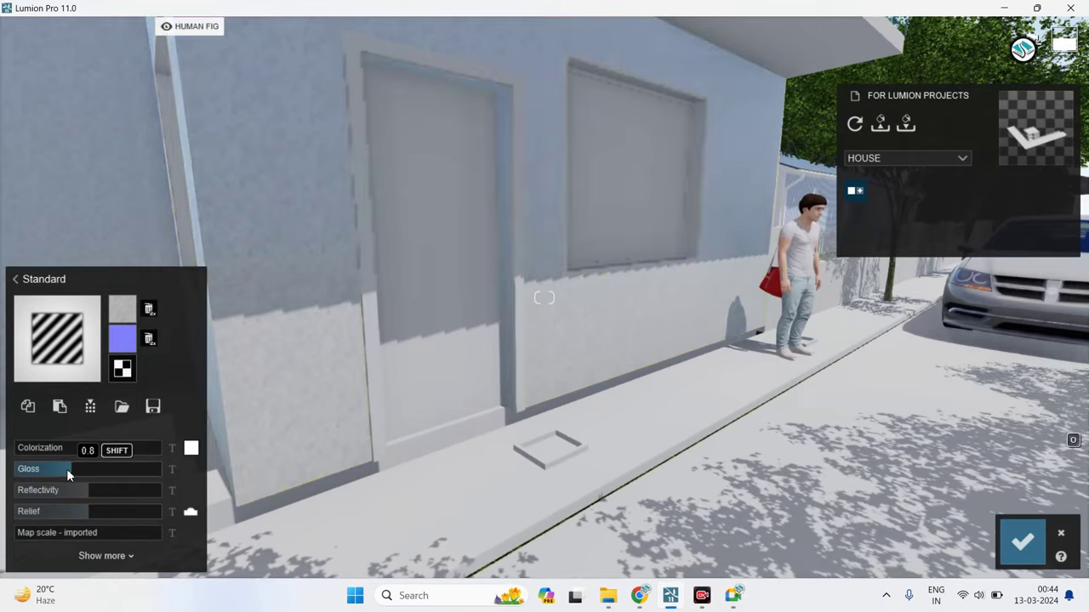
right_drag(3, 474, 479, 388)
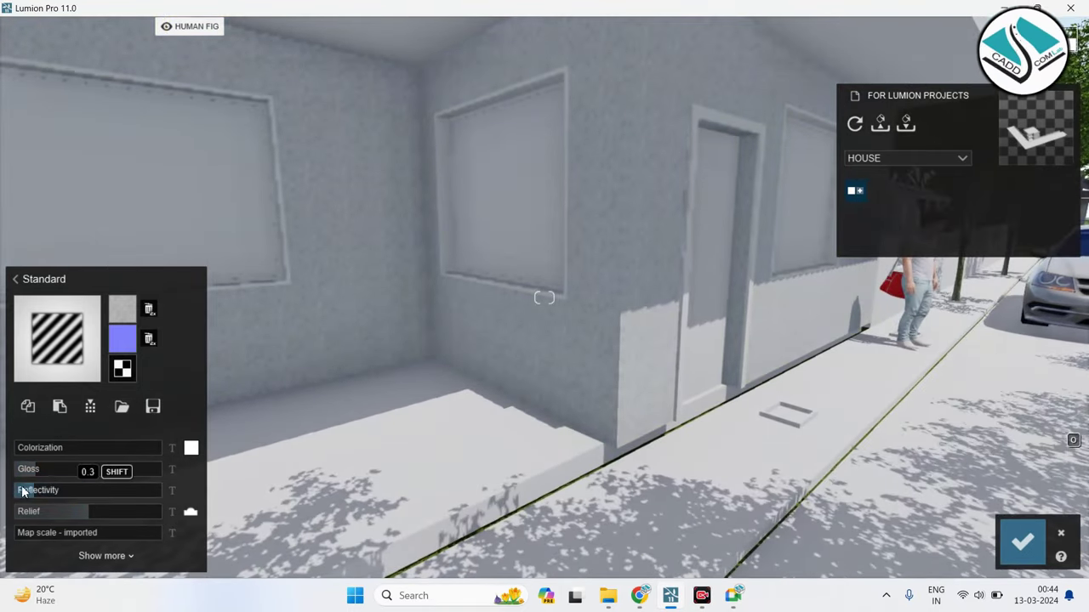
scroll(510, 366, down, 5)
scroll(527, 382, down, 5)
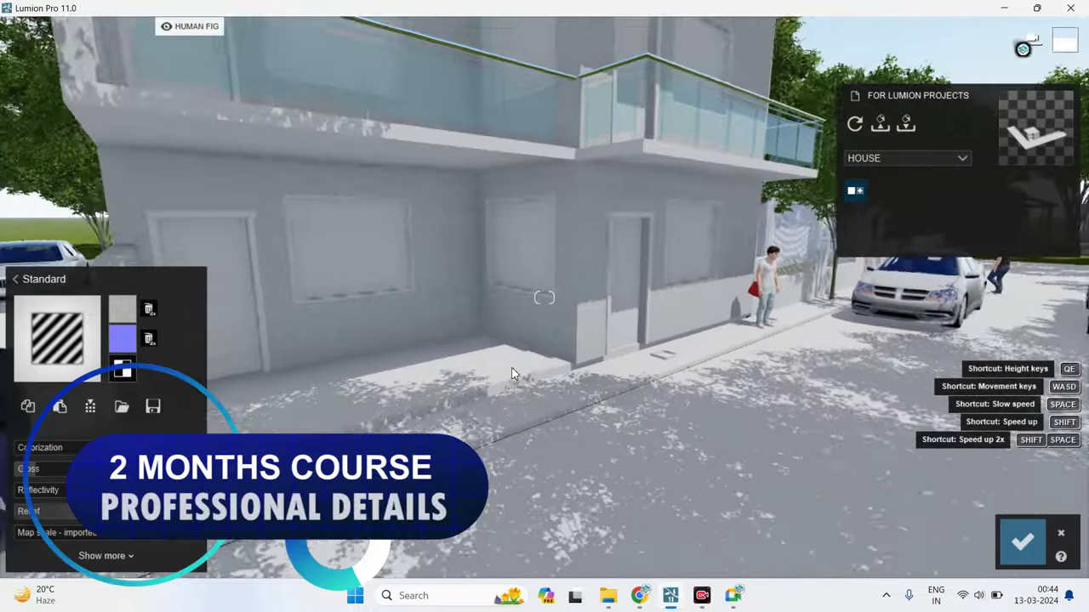
scroll(528, 383, up, 5)
scroll(569, 349, up, 3)
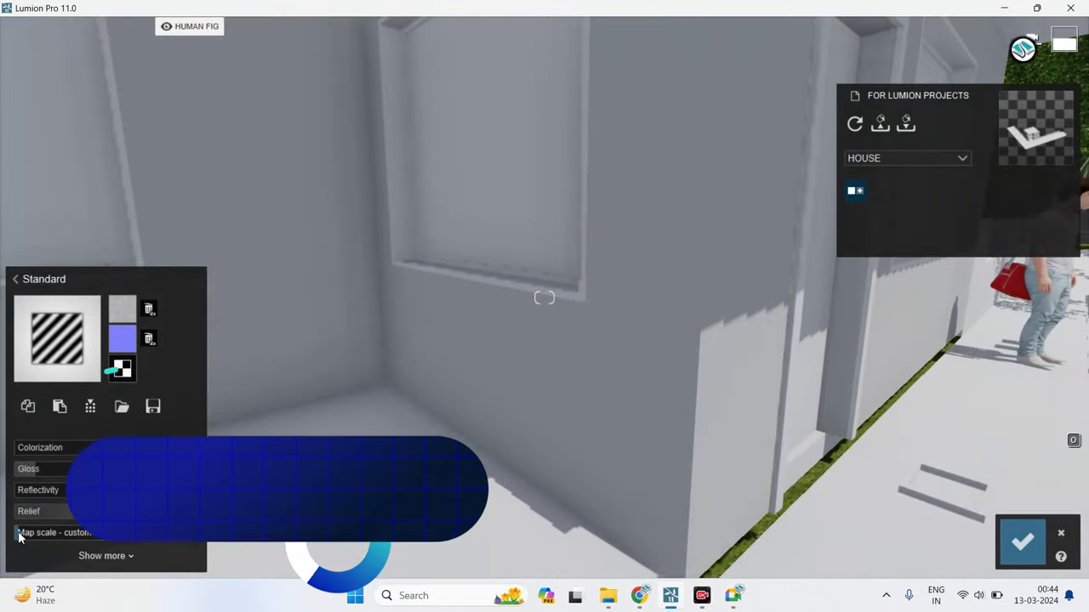
Switch the concrete texture to a custom map scale and tune its size.
mouse_move(18, 534)
mouse_down()
mouse_move(61, 536)
mouse_move(47, 529)
mouse_up()
scroll(303, 394, down, 5)
scroll(303, 393, down, 5)
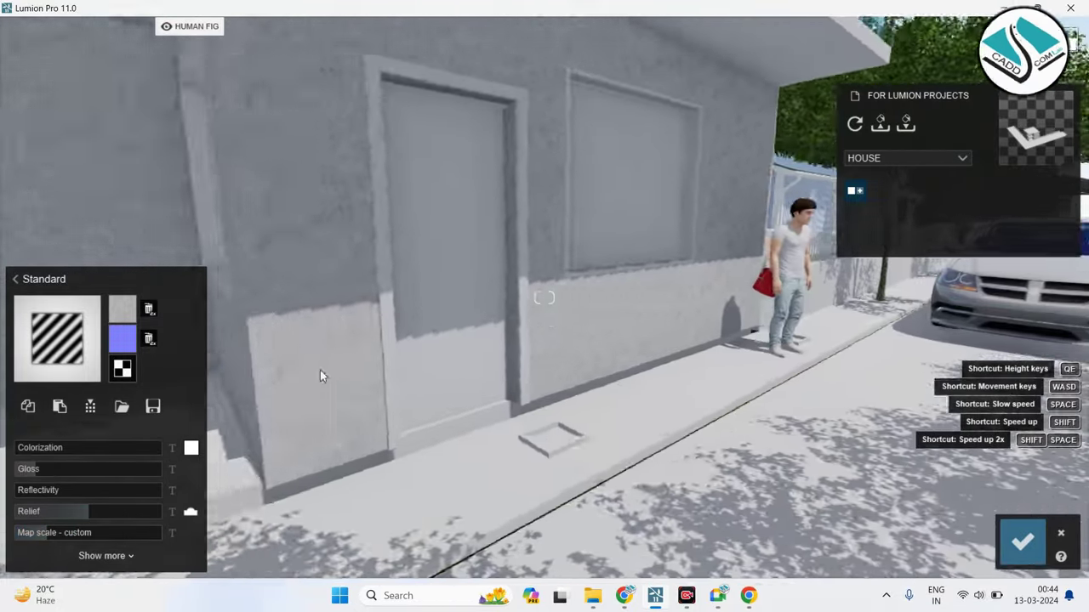
scroll(319, 370, down, 5)
scroll(328, 368, down, 3)
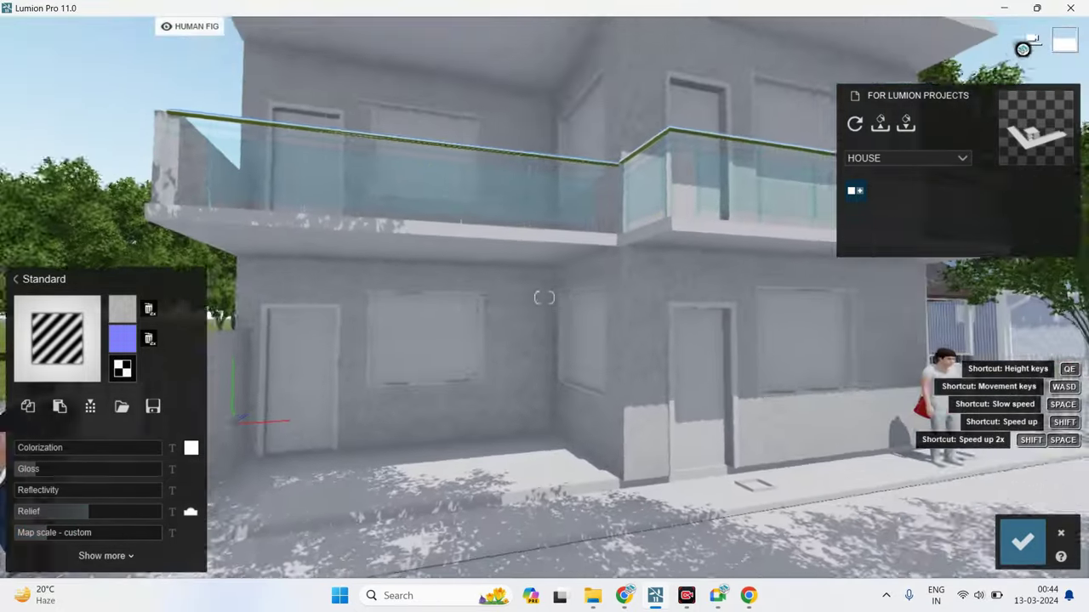
scroll(328, 367, up, 3)
scroll(329, 367, up, 5)
scroll(328, 367, up, 5)
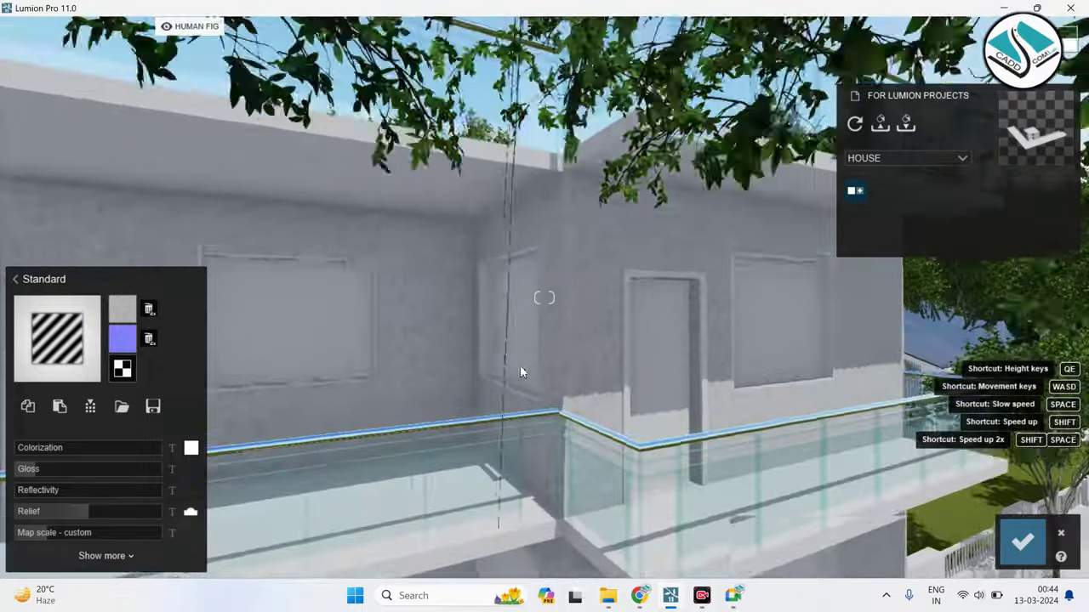
scroll(584, 406, up, 5)
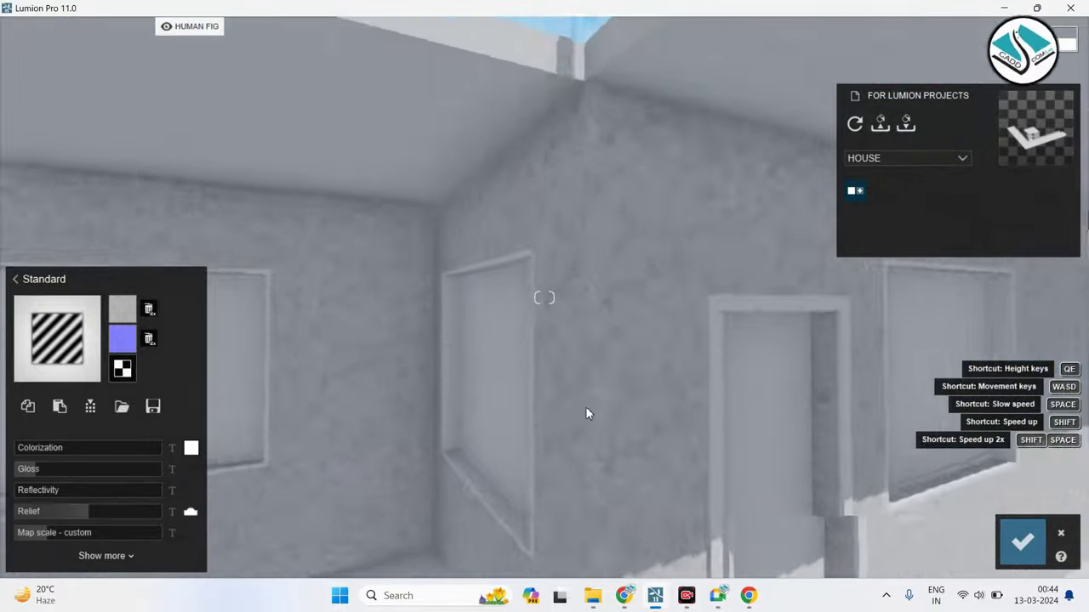
Fly around the upper room and house front to inspect the concrete walls.
right_drag(585, 406, 510, 400)
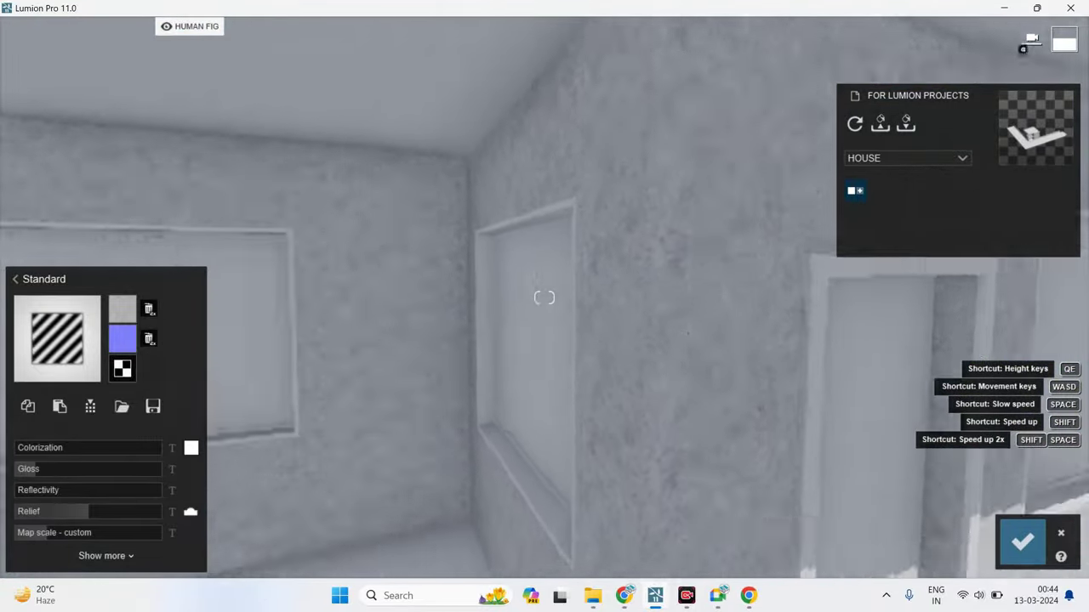
right_drag(577, 395, 576, 395)
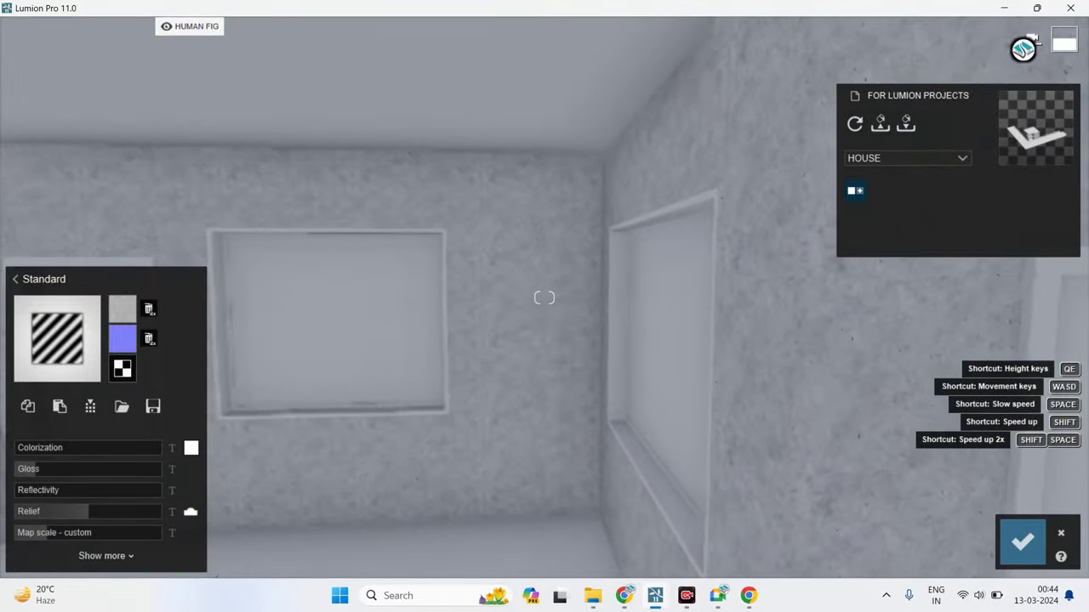
scroll(527, 391, down, 2)
right_drag(482, 390, 482, 390)
scroll(524, 383, down, 5)
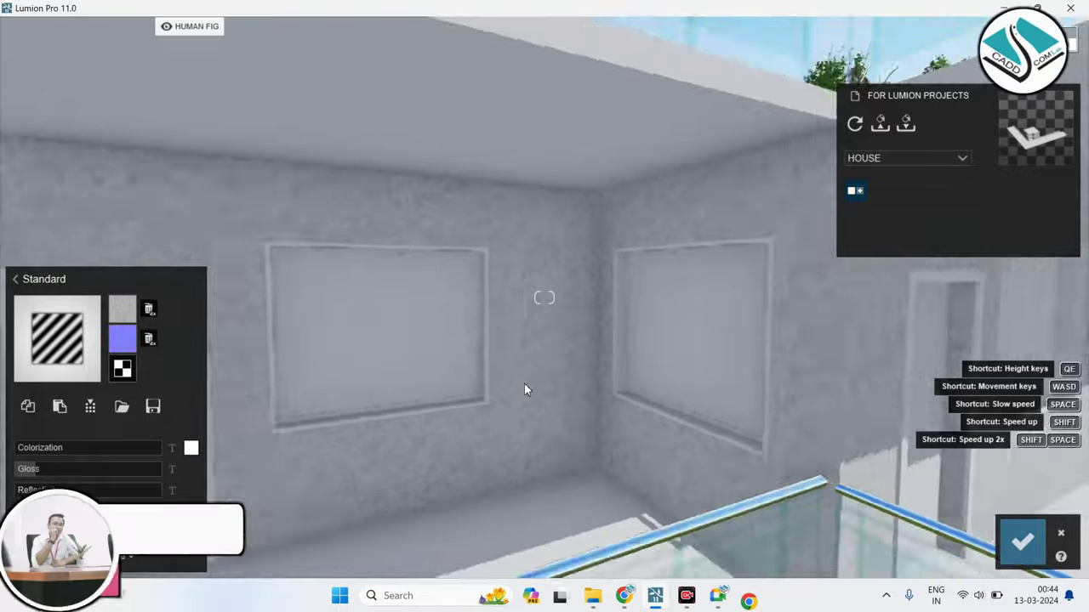
scroll(524, 382, down, 5)
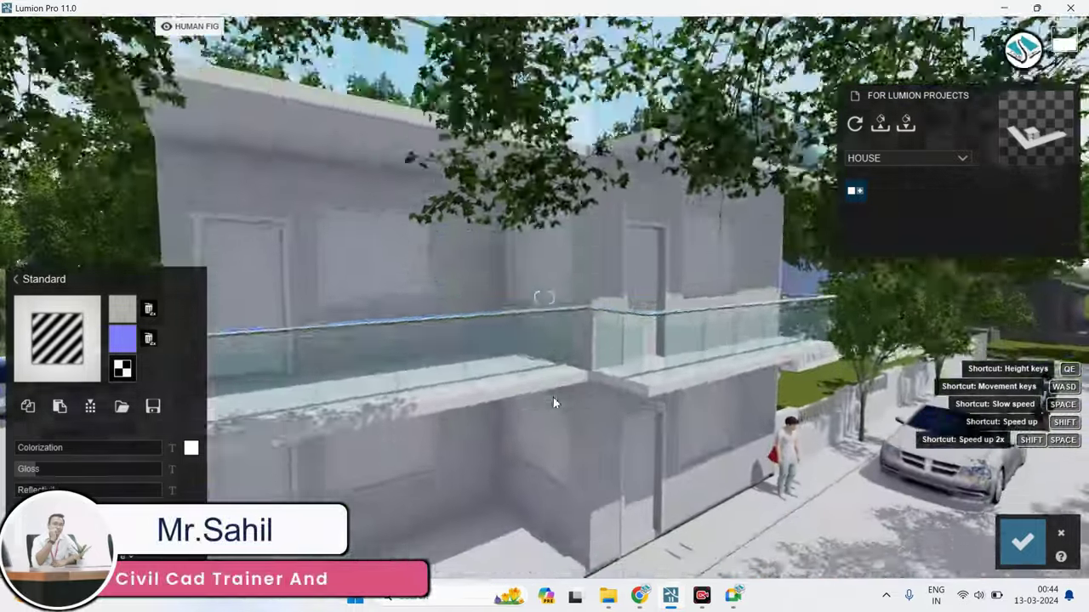
right_drag(553, 397, 571, 386)
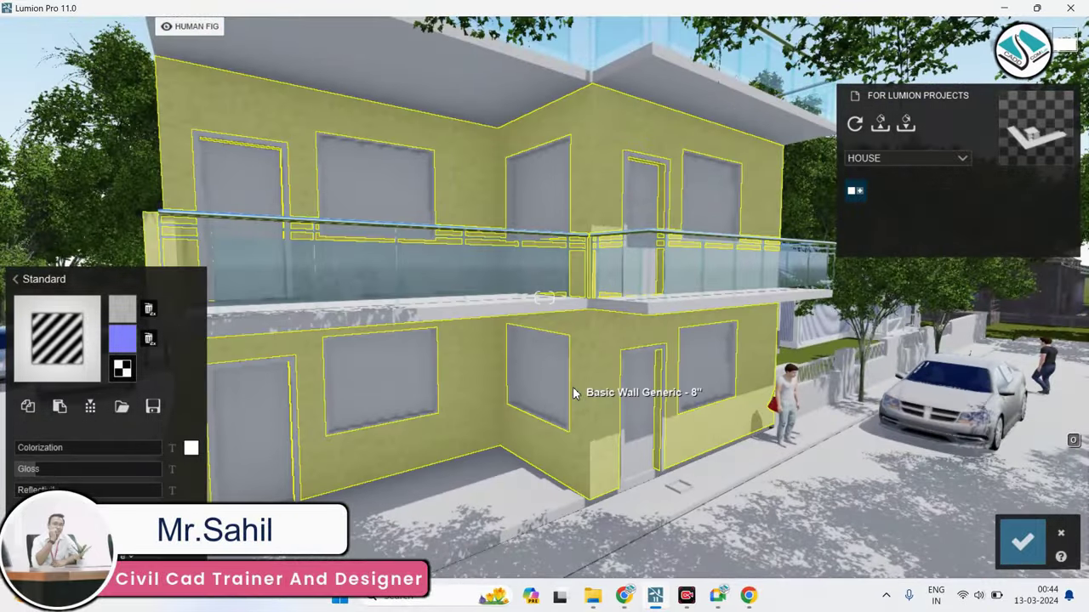
Select the house walls and fine-tune their concrete texture's map scale to 0.6.
click(573, 388)
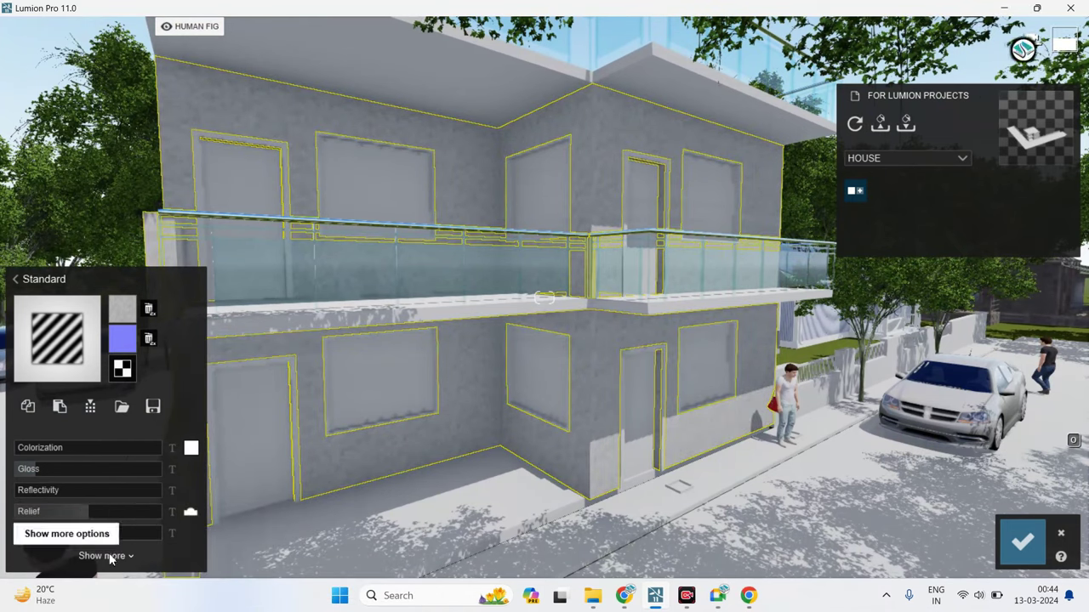
click(106, 555)
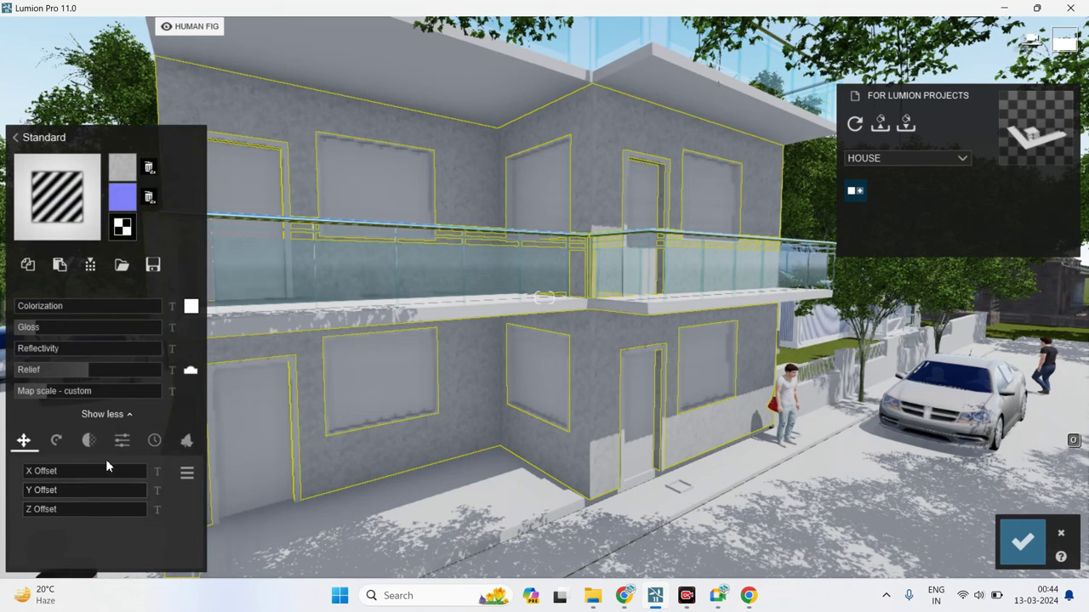
mouse_move(55, 392)
shift+mouse_down()
mouse_move(70, 391)
mouse_move(41, 396)
shift+mouse_up()
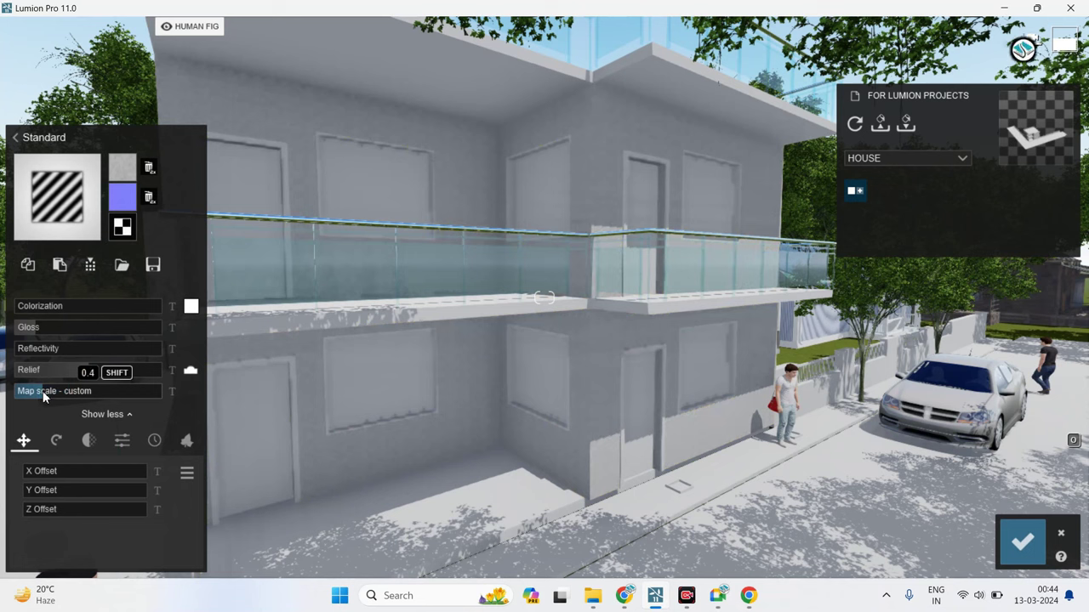
shift+drag(47, 390, 45, 394)
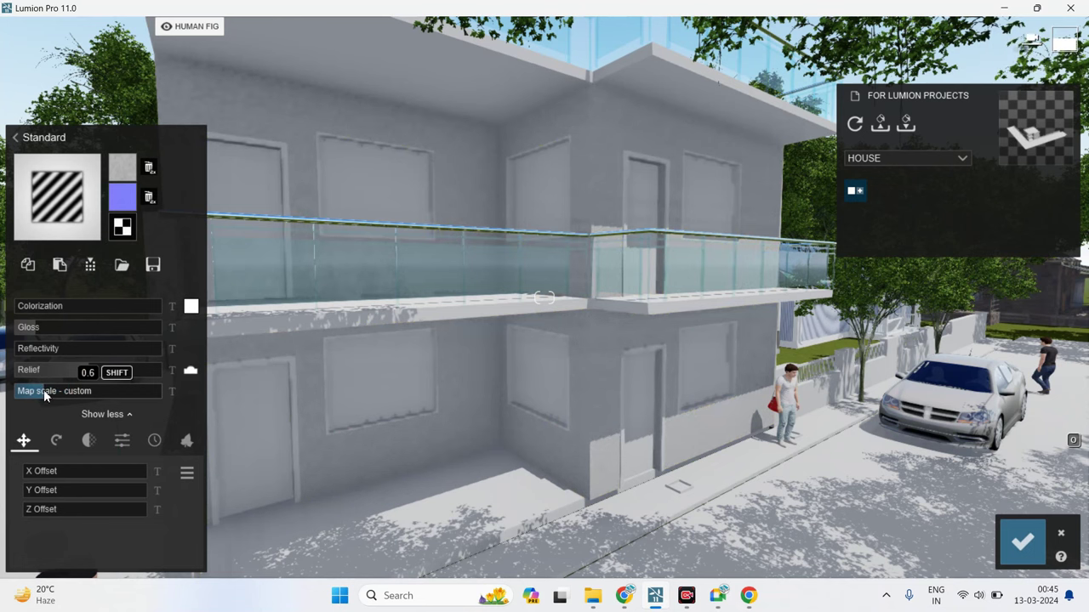
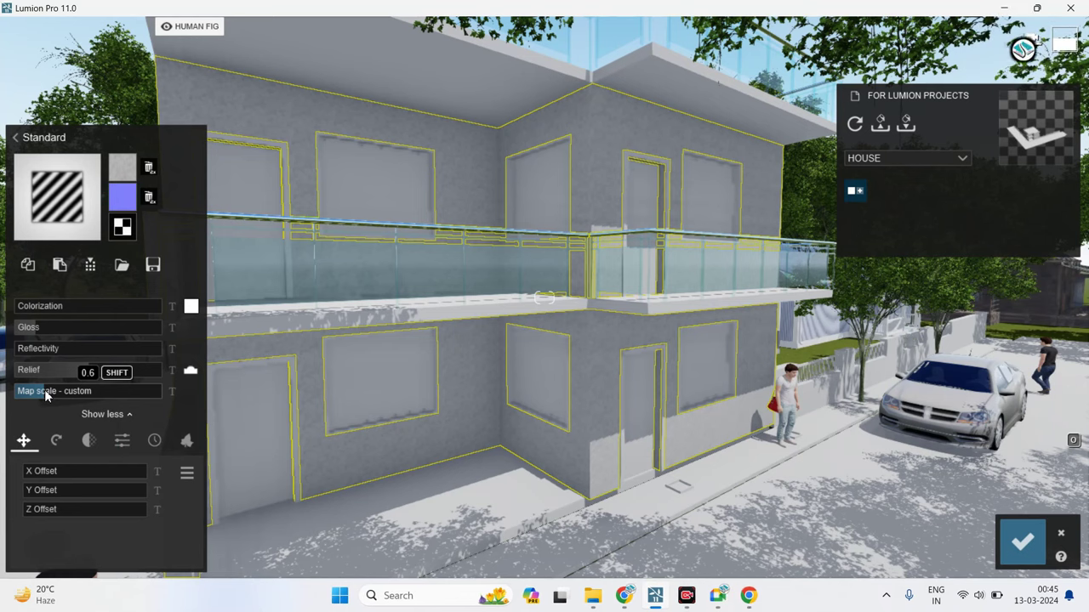
Zoom in and out on the balcony to inspect the Relief 0.6 wall texture closely.
scroll(659, 170, up, 5)
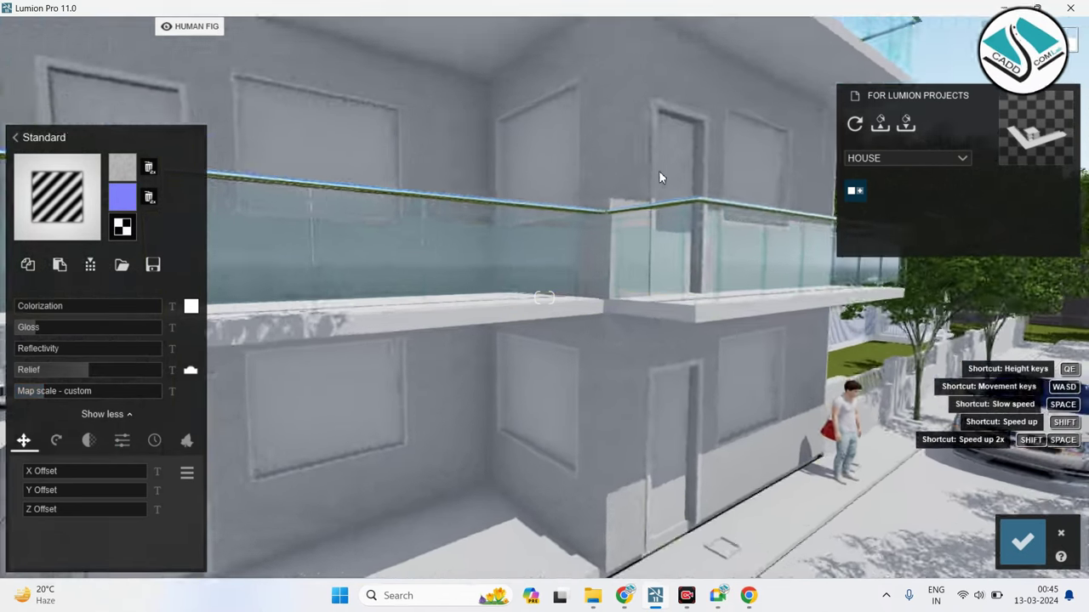
scroll(590, 238, down, 5)
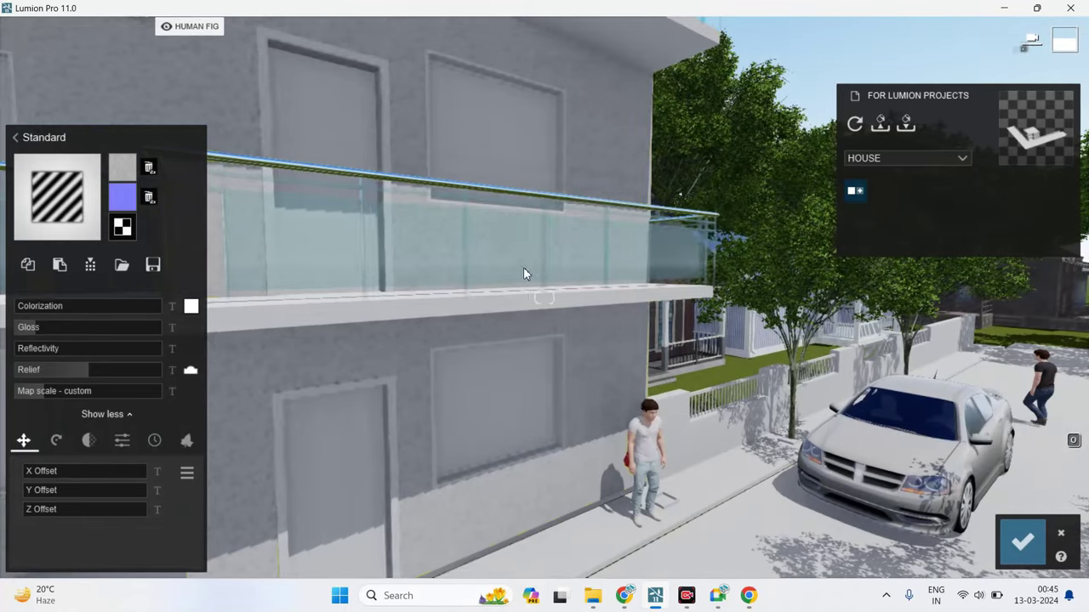
scroll(391, 381, up, 4)
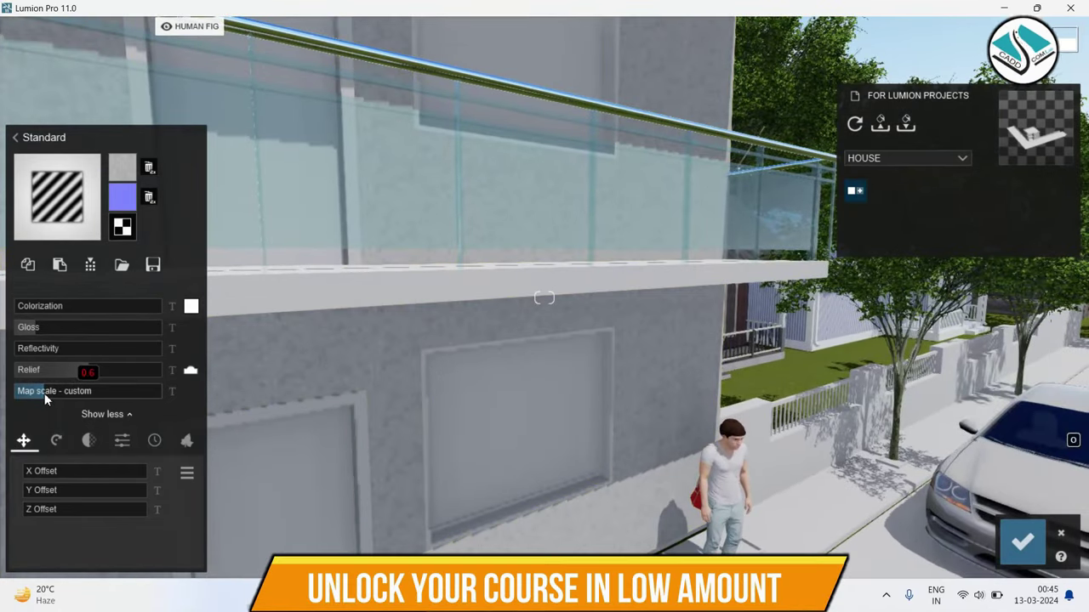
Fly toward the balcony, along the street and up to the wall, then pull back to frame the full house.
right_drag(492, 349, 498, 361)
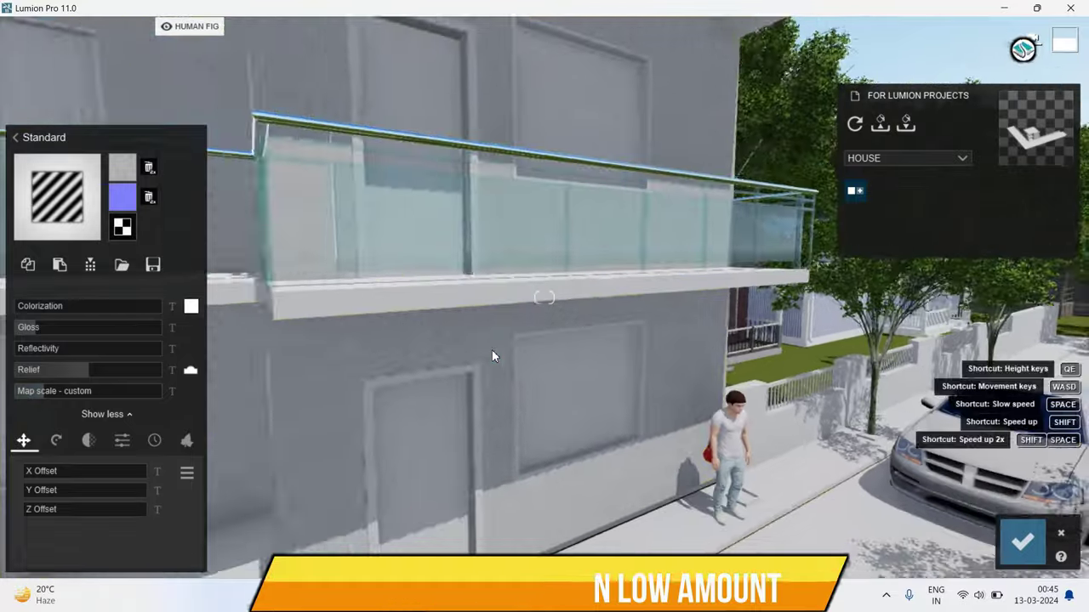
key(w)
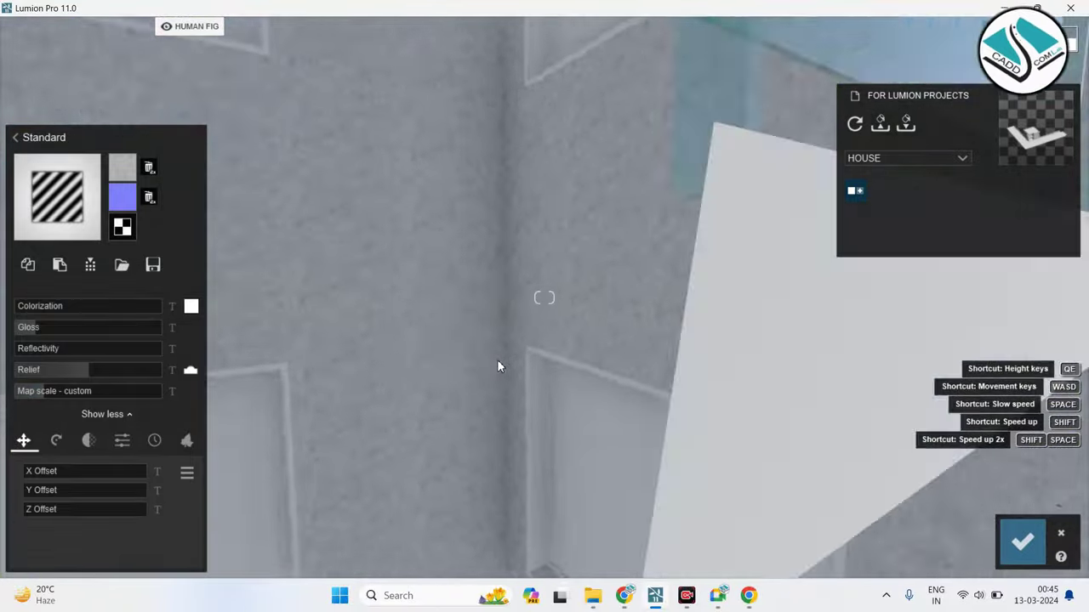
key(s)
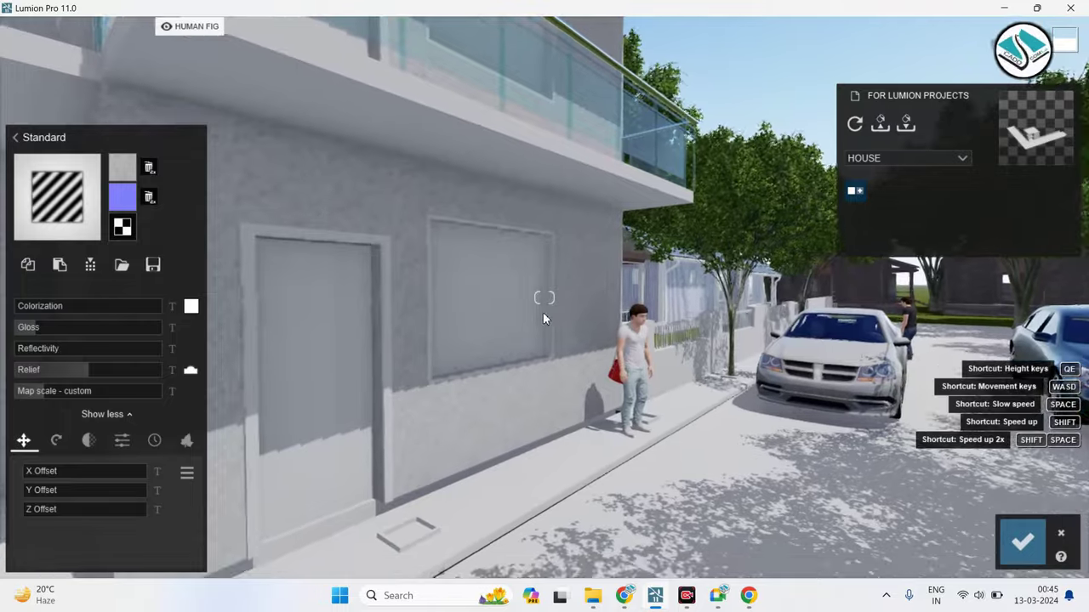
key(d)
key(a)
key(w)
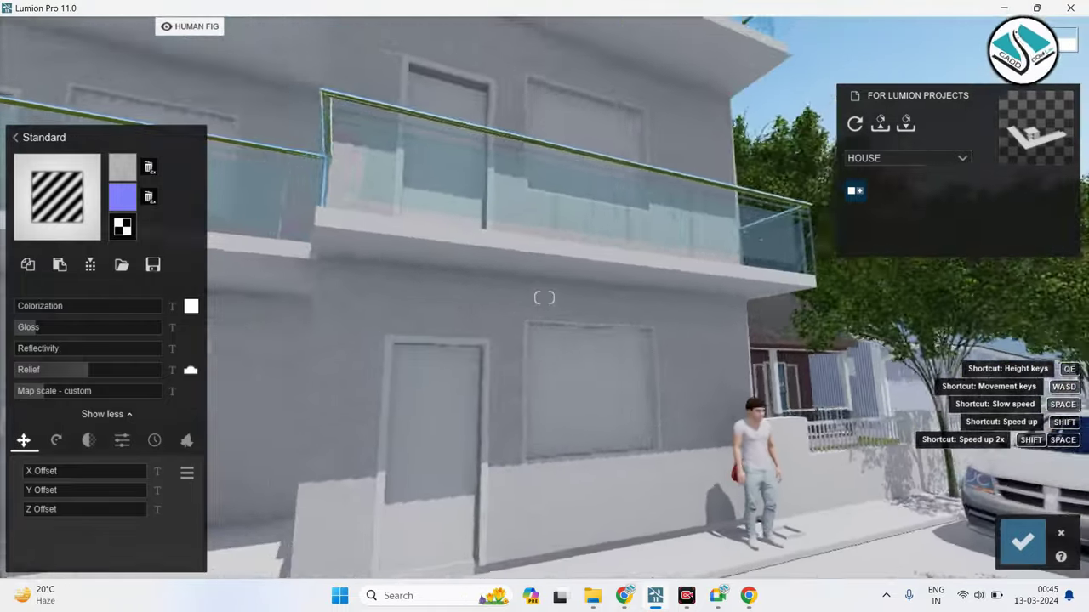
key(s)
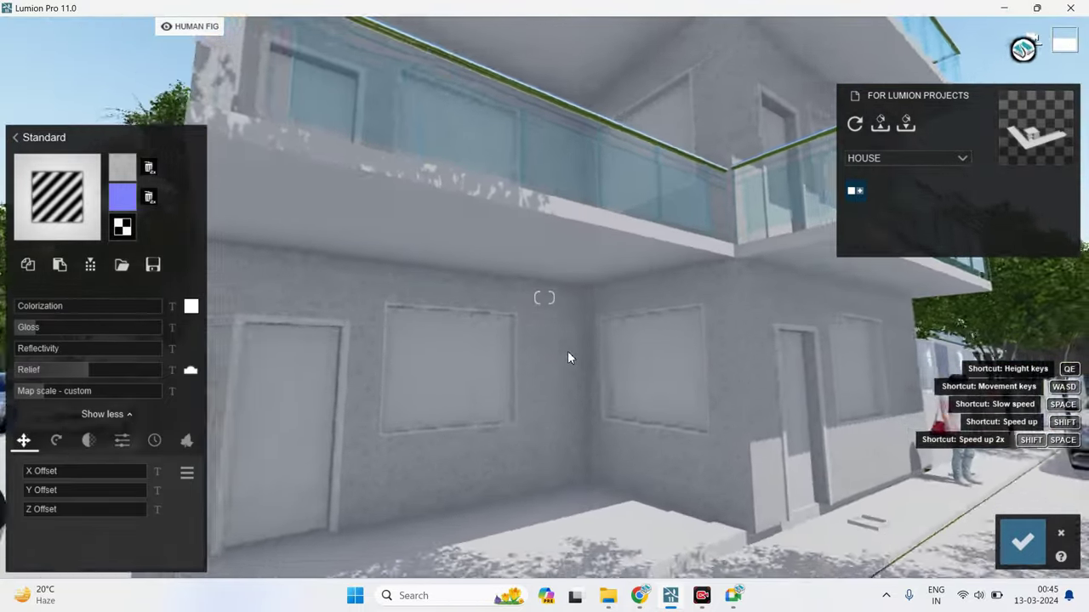
key(s)
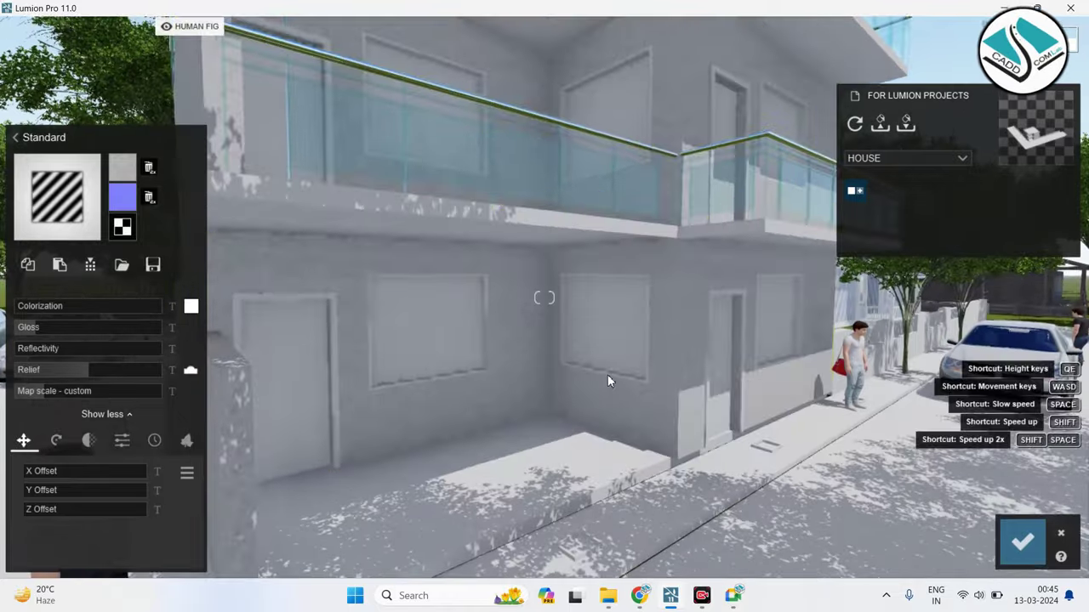